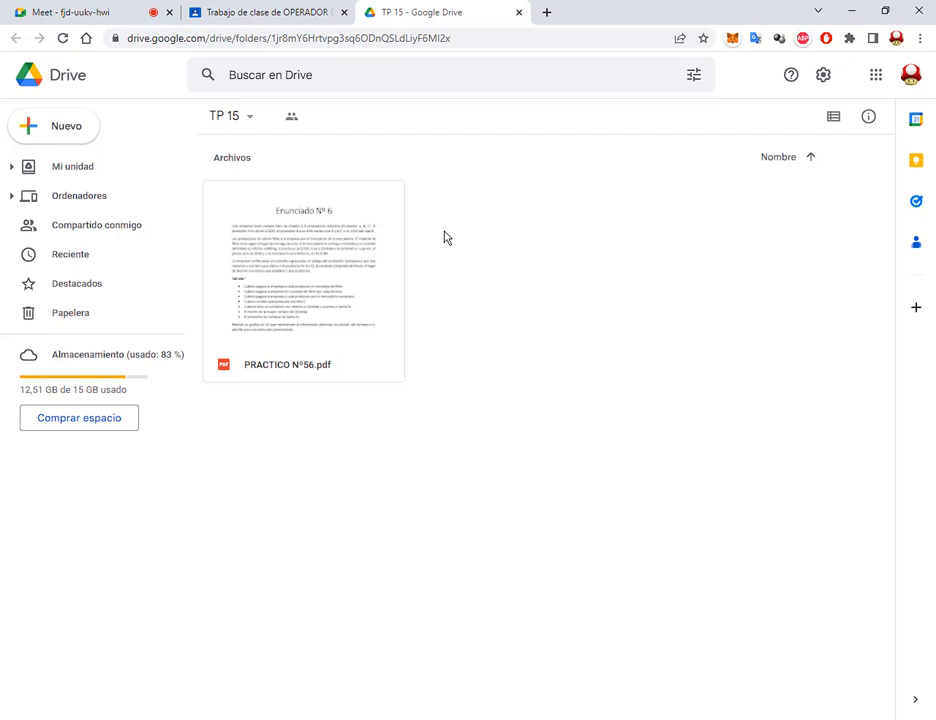
Step: Preview PRACTICO Nº56.pdf from the TP 15 Drive folder, examine its title, and return to the Meet call
{"action": "left_click", "coordinate": [310, 243]}
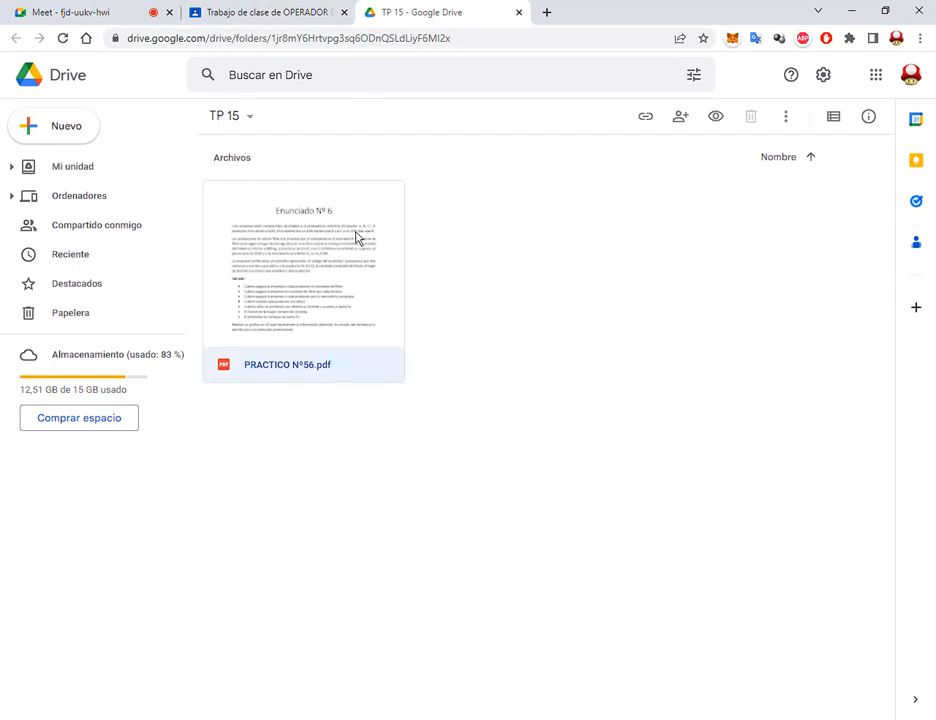
{"action": "double_click", "coordinate": [370, 320]}
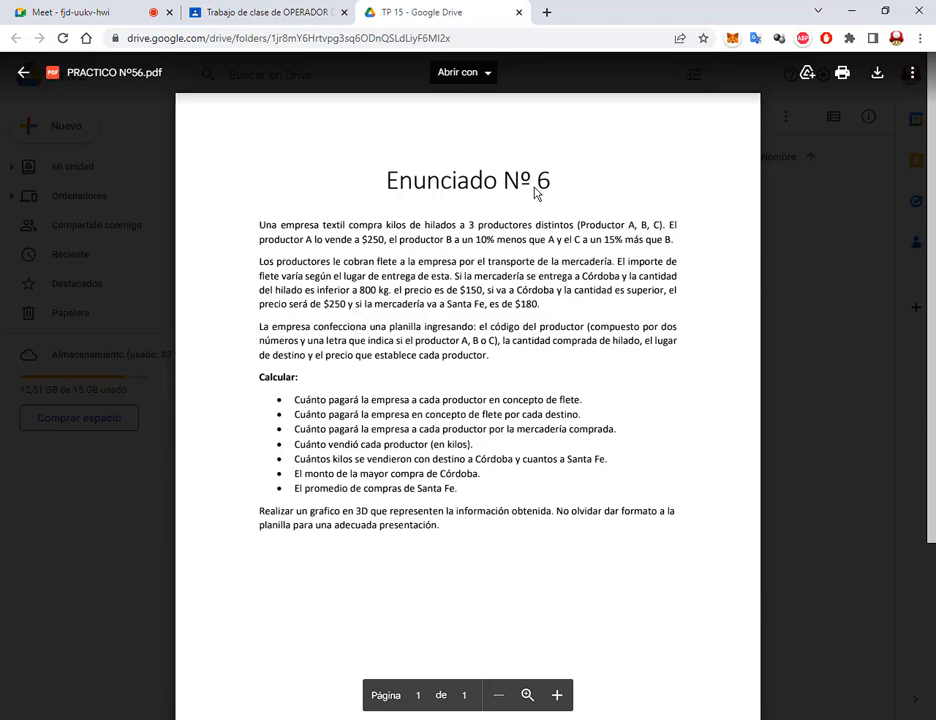
{"action": "left_click", "coordinate": [45, 12]}
{"action": "left_click", "coordinate": [410, 12]}
{"action": "left_click_drag", "start_coordinate": [388, 180], "coordinate": [608, 188]}
{"action": "left_click", "coordinate": [608, 188]}
{"action": "left_click", "coordinate": [861, 292]}
{"action": "double_click", "coordinate": [336, 295]}
{"action": "left_click", "coordinate": [101, 8]}
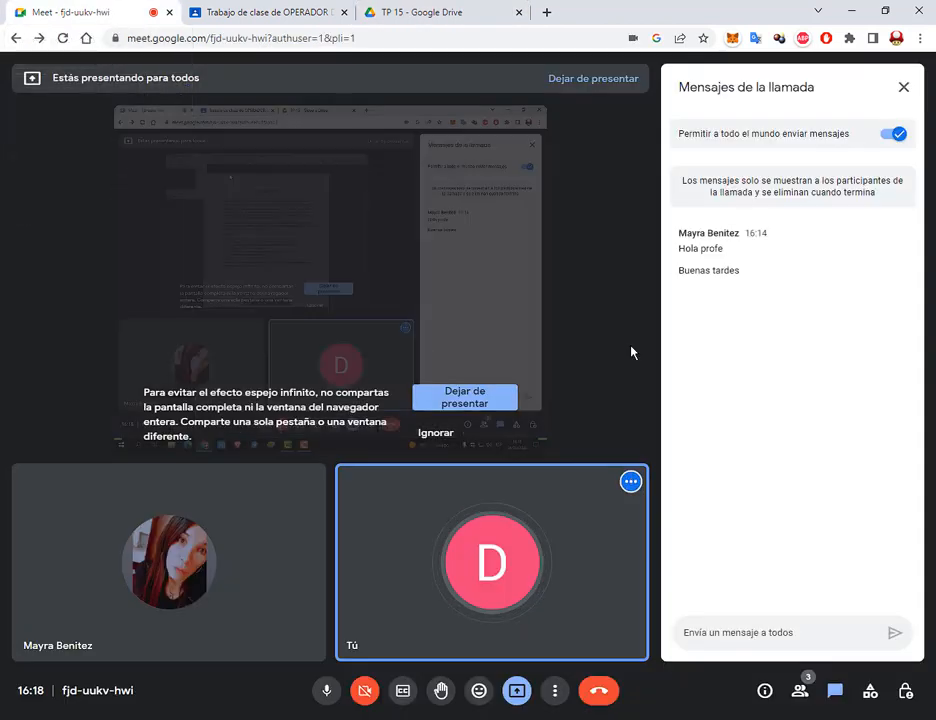
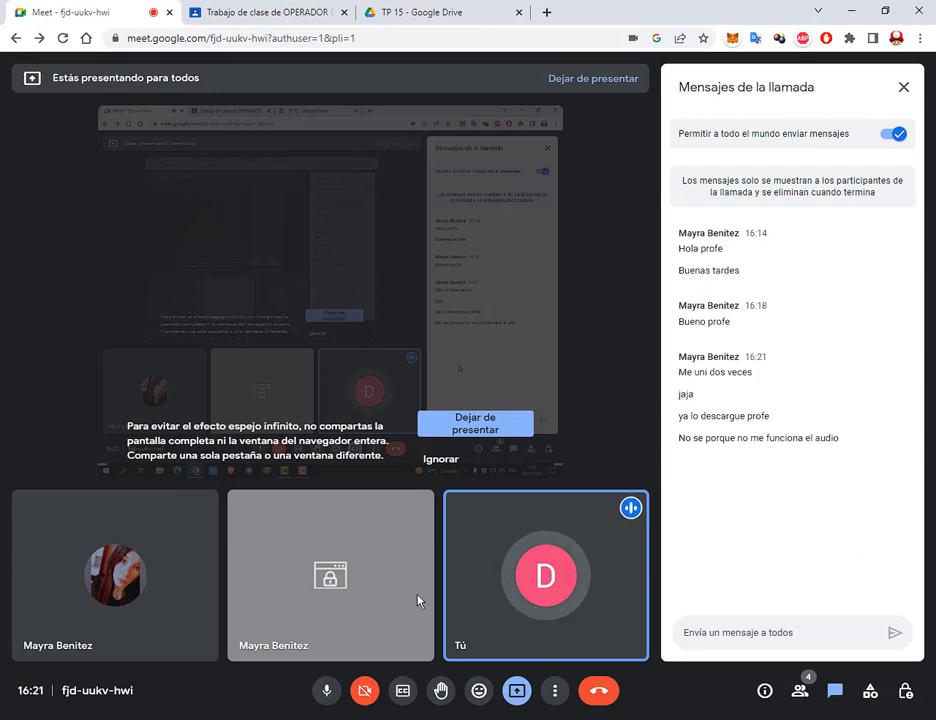
{"action": "left_click", "coordinate": [53, 718]}
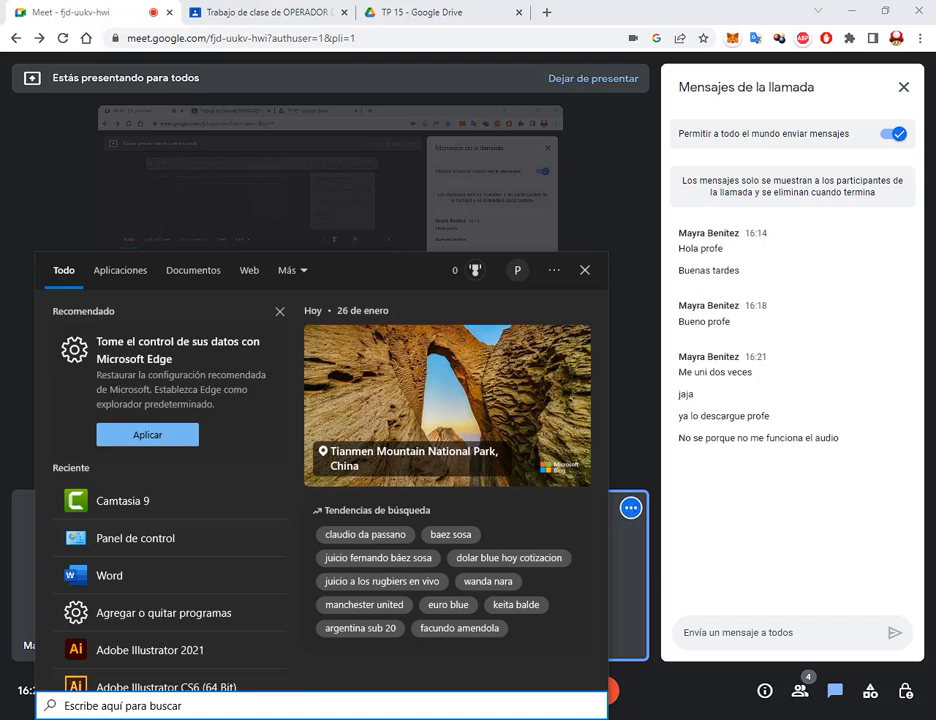
{"action": "left_click", "coordinate": [819, 535]}
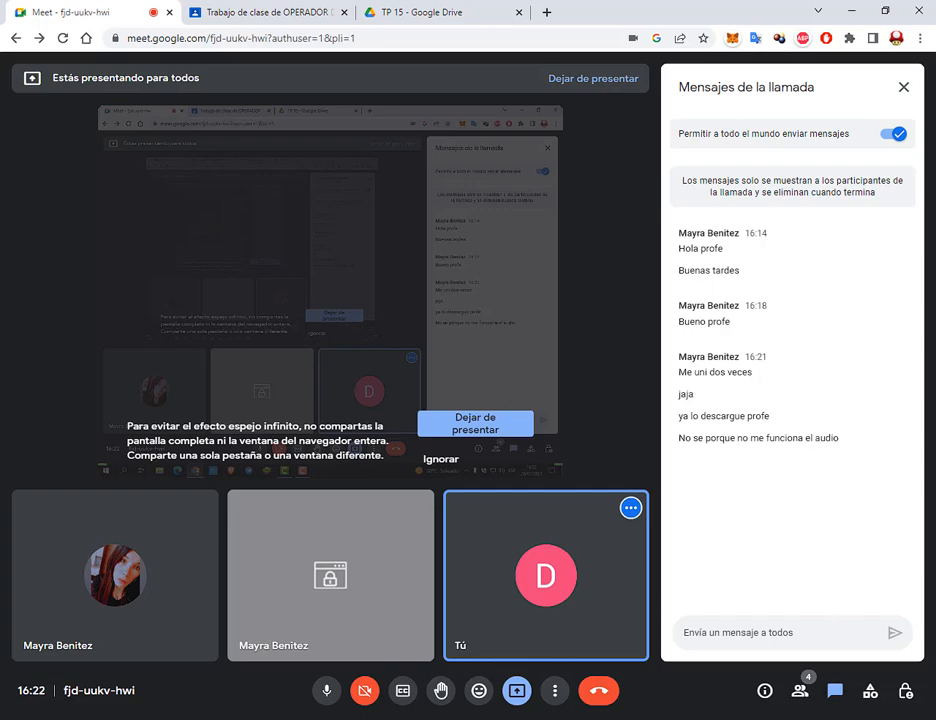
{"action": "key", "text": "super+d"}
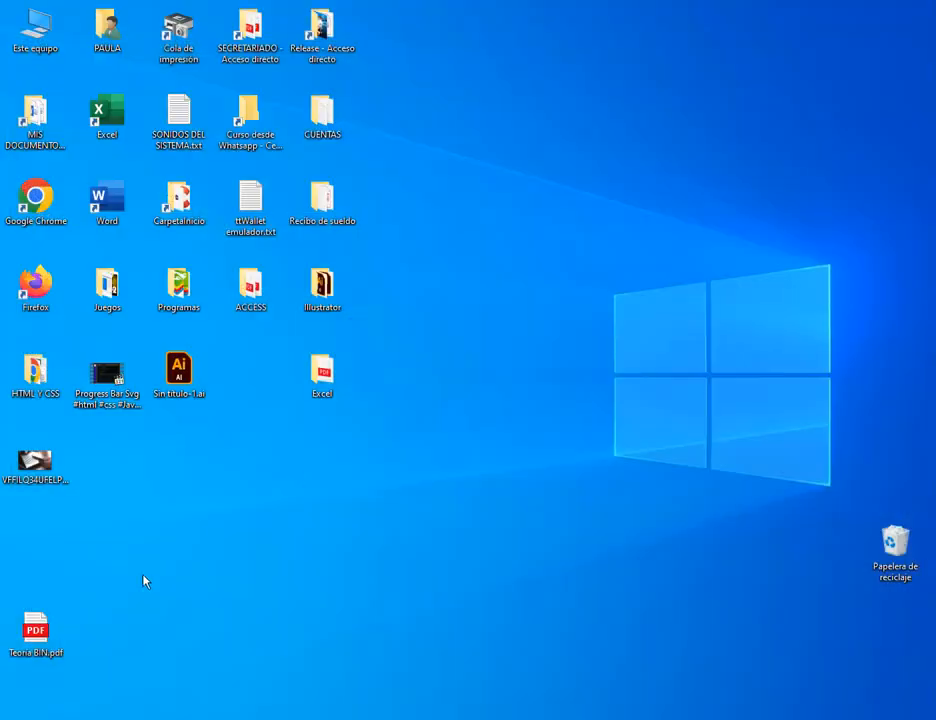
{"action": "key", "text": "super+s"}
{"action": "type", "text": "soni"}
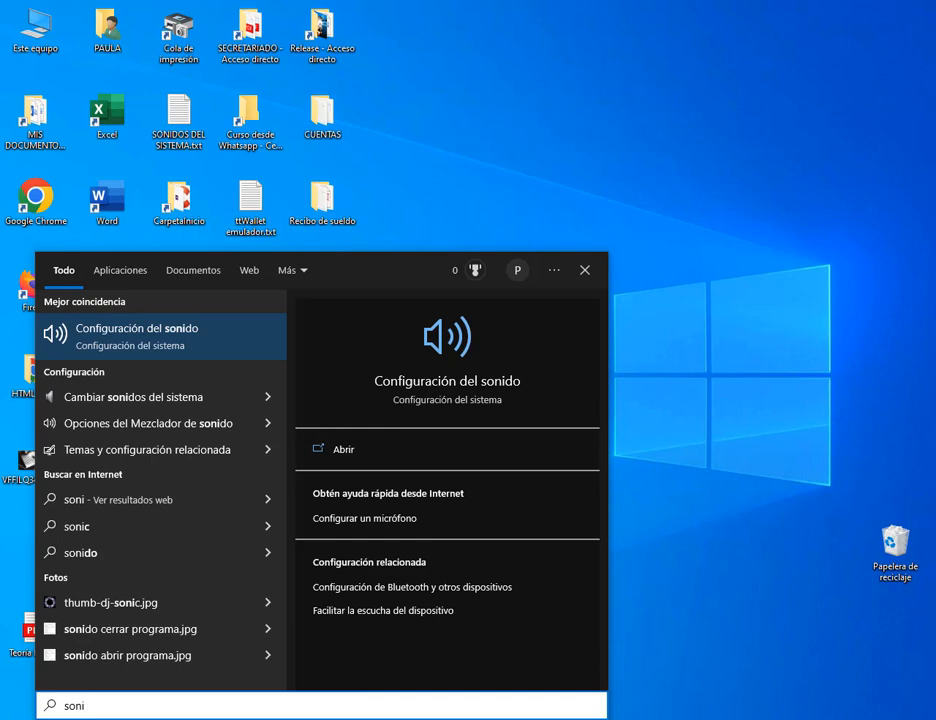
{"action": "key", "text": "BackSpace"}
{"action": "key", "text": "BackSpace"}
{"action": "key", "text": "BackSpace"}
{"action": "key", "text": "BackSpace"}
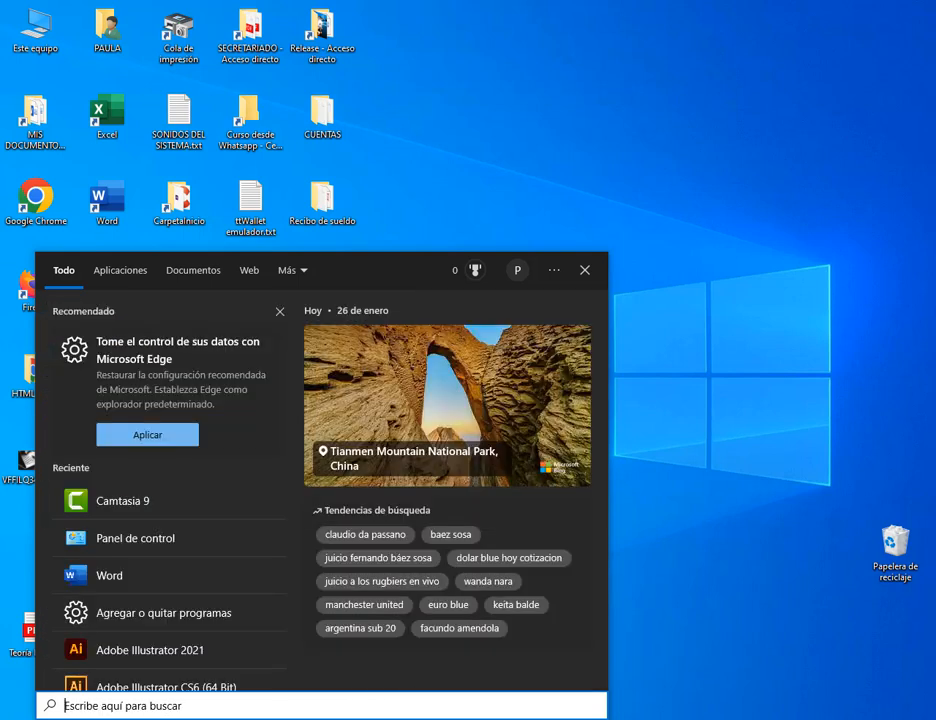
Step: Open the Control Panel's Sound settings, examine the recording devices, and close the dialog without changes
{"action": "type", "text": "panel"}
{"action": "key", "text": "Return"}
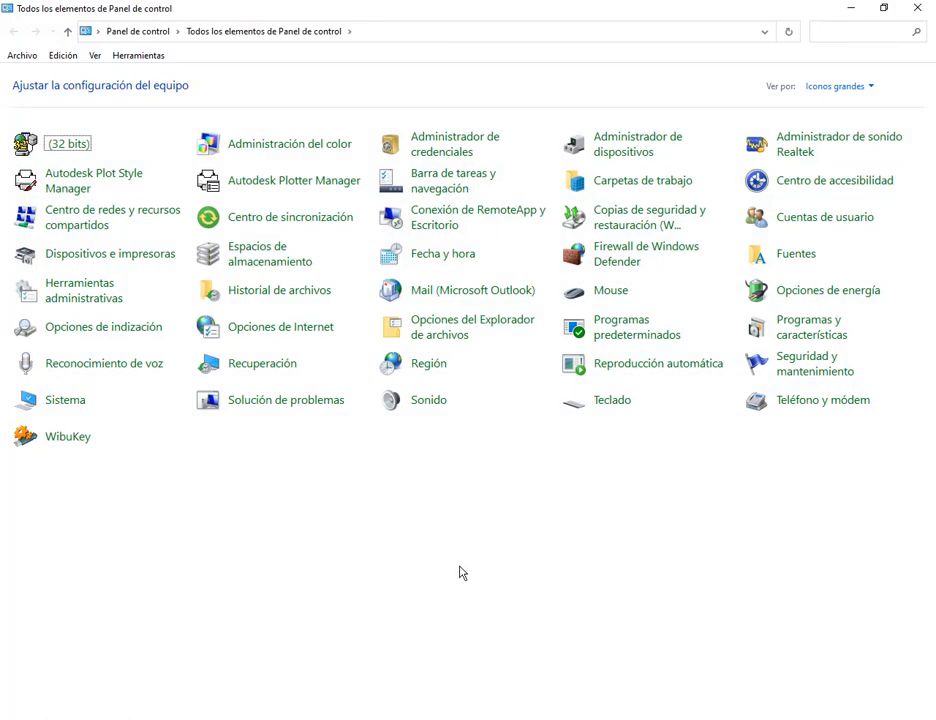
{"action": "left_click", "coordinate": [428, 402]}
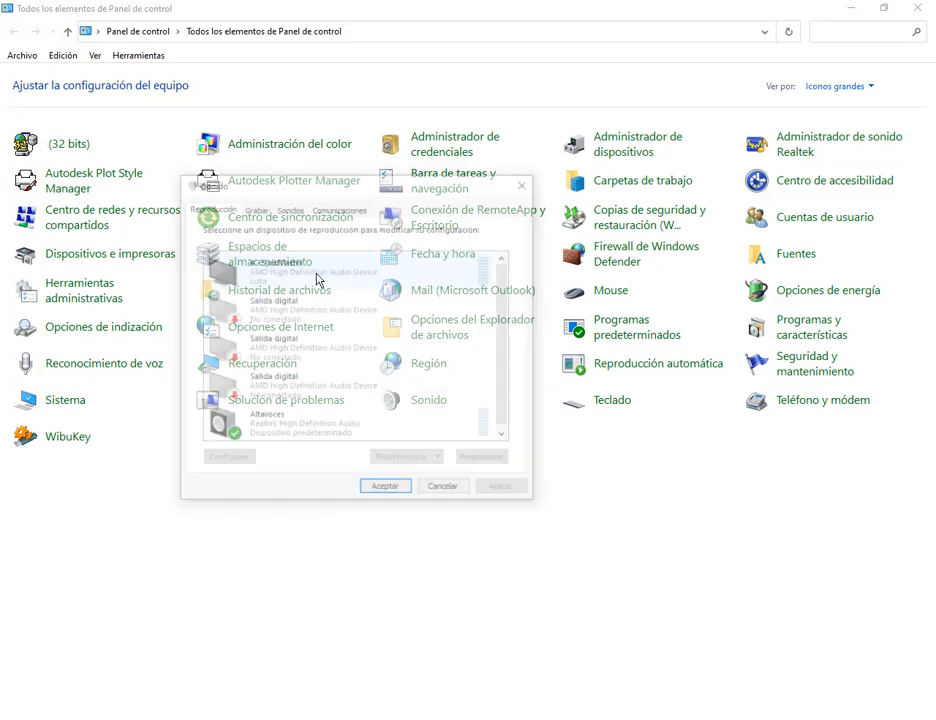
{"action": "left_click", "coordinate": [252, 207]}
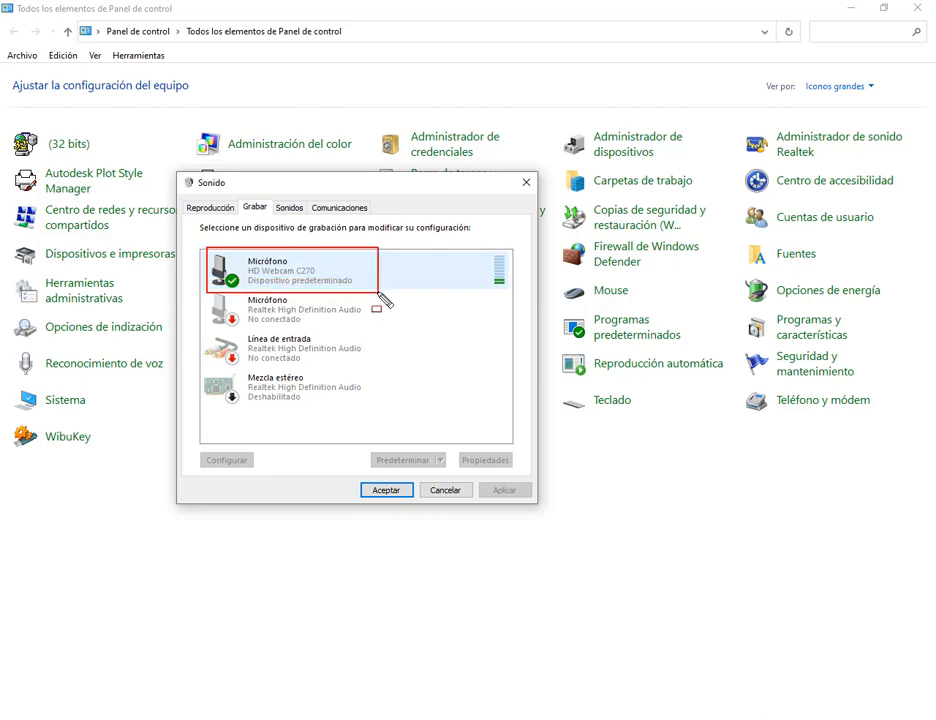
{"action": "left_click", "coordinate": [444, 490]}
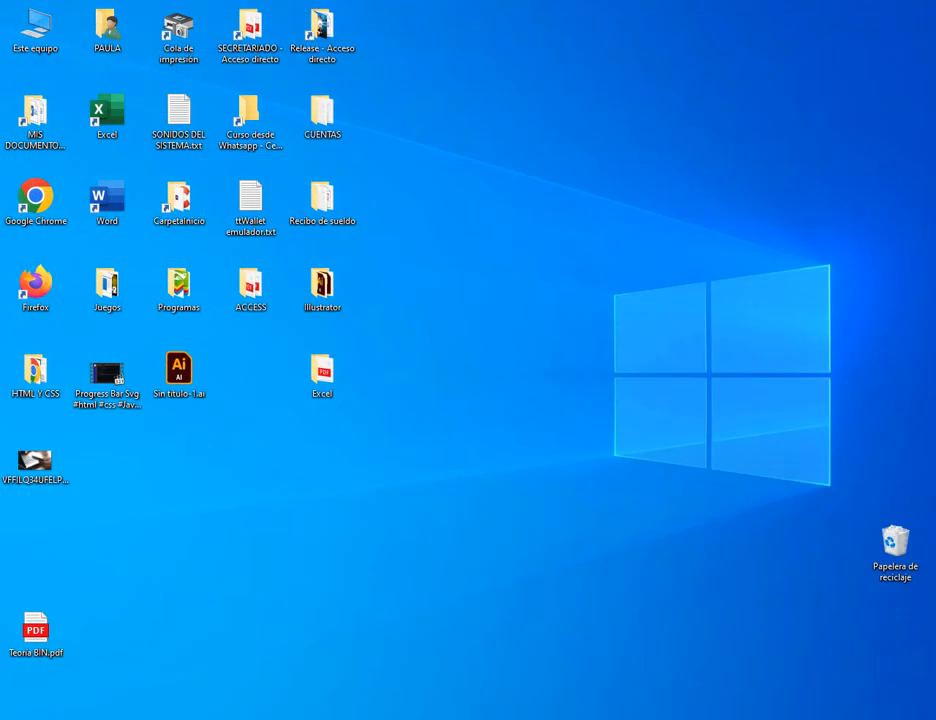
Step: Open the PRACTICO Nº56.pdf file from the desktop's Excel folder and enlarge the page for reading
{"action": "left_click", "coordinate": [171, 677]}
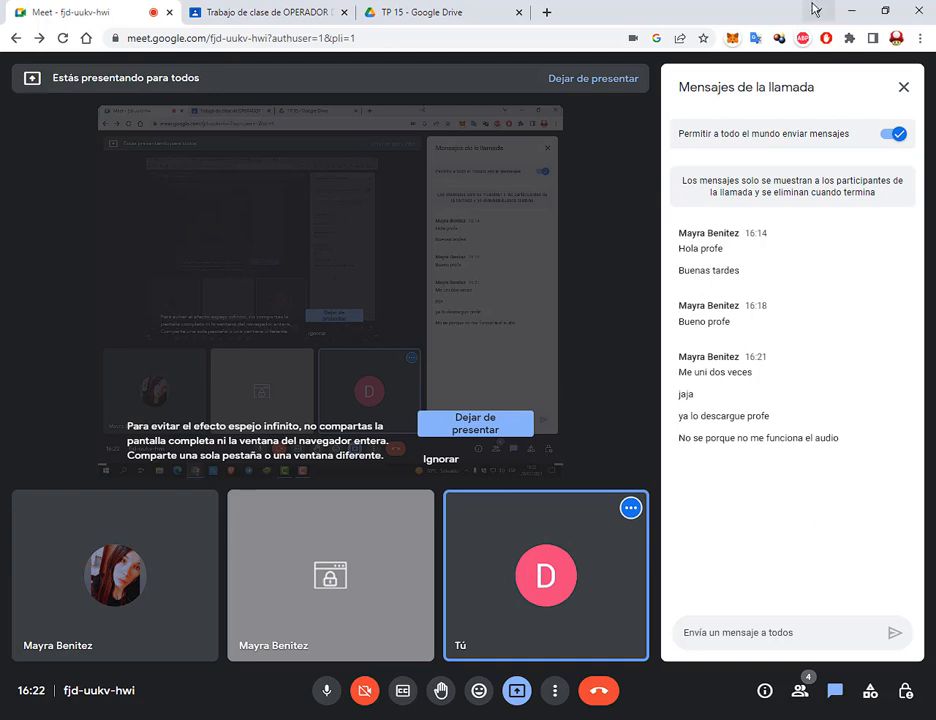
{"action": "left_click", "coordinate": [850, 12]}
{"action": "double_click", "coordinate": [320, 380]}
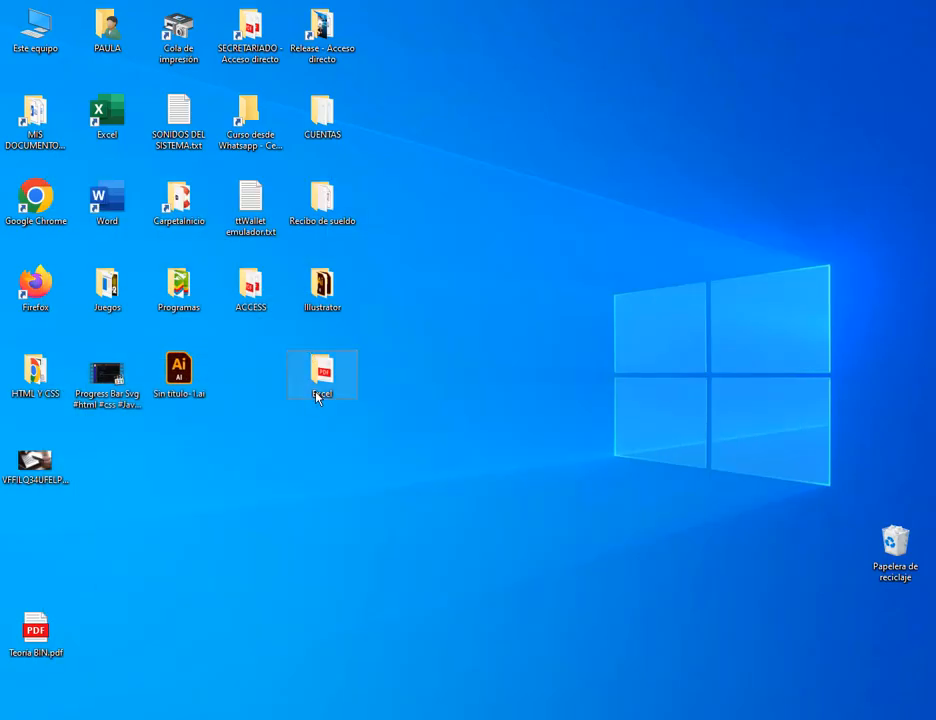
{"action": "double_click", "coordinate": [272, 164]}
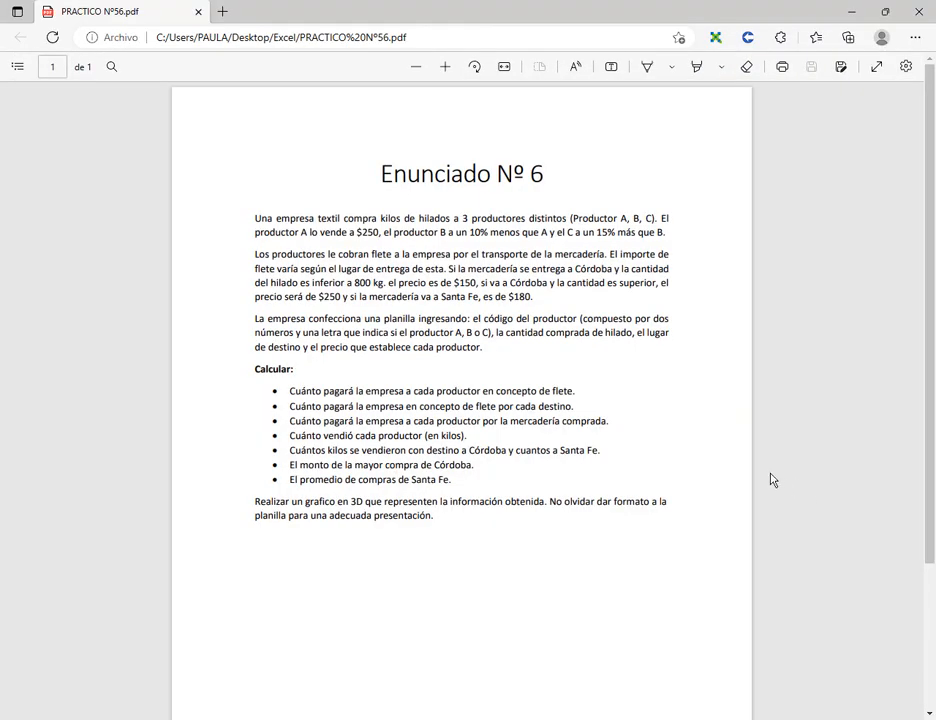
{"action": "left_click", "coordinate": [446, 67]}
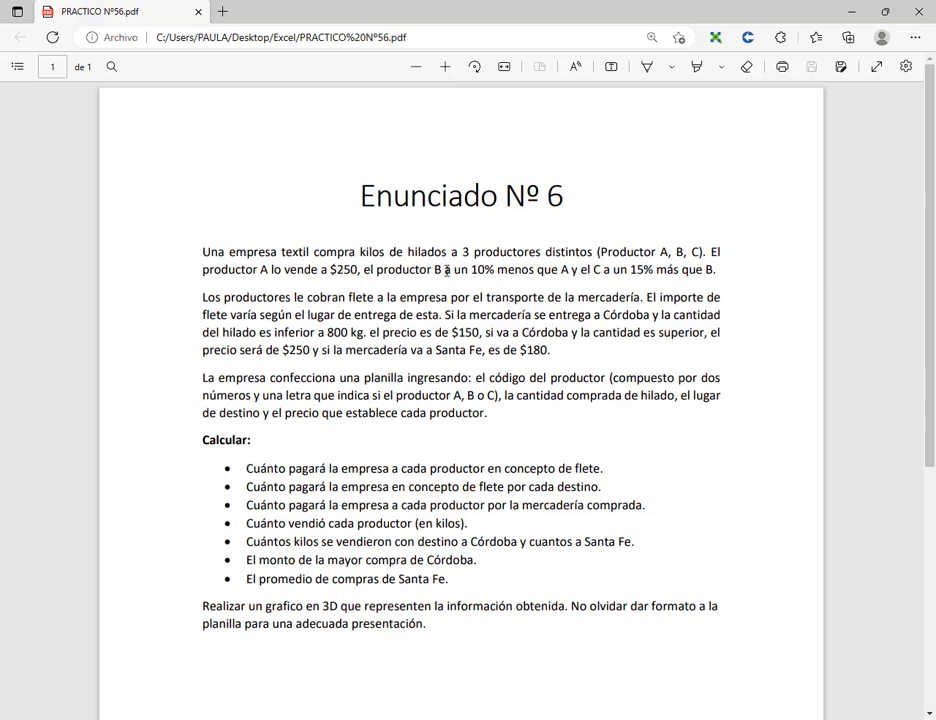
Step: Examine producer A's price and the percentages for producers B and C in the first paragraph
{"action": "left_click_drag", "start_coordinate": [469, 267], "coordinate": [501, 267]}
{"action": "left_click", "coordinate": [359, 273]}
{"action": "left_click_drag", "start_coordinate": [359, 272], "coordinate": [341, 269]}
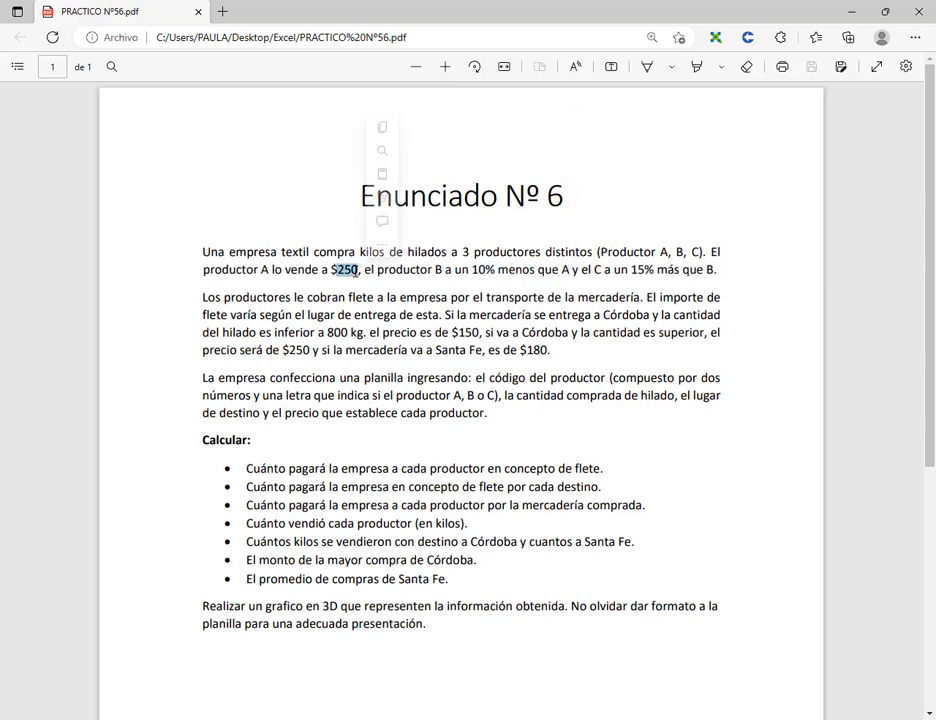
{"action": "left_click_drag", "start_coordinate": [595, 266], "coordinate": [610, 269]}
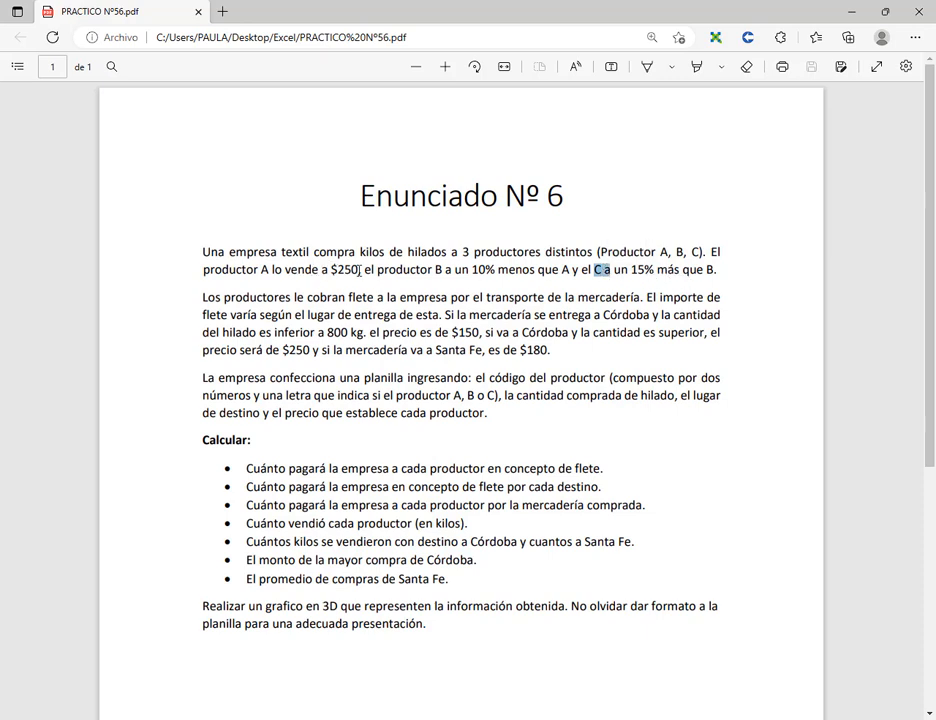
{"action": "left_click_drag", "start_coordinate": [453, 270], "coordinate": [433, 275]}
{"action": "left_click", "coordinate": [478, 287]}
Step: Mark the $250 price and producers B and C with red annotations in the first paragraph, and clear the marks
{"action": "key", "text": "ctrl+d"}
{"action": "left_click", "coordinate": [662, 155]}
{"action": "left_click_drag", "start_coordinate": [322, 258], "coordinate": [361, 284]}
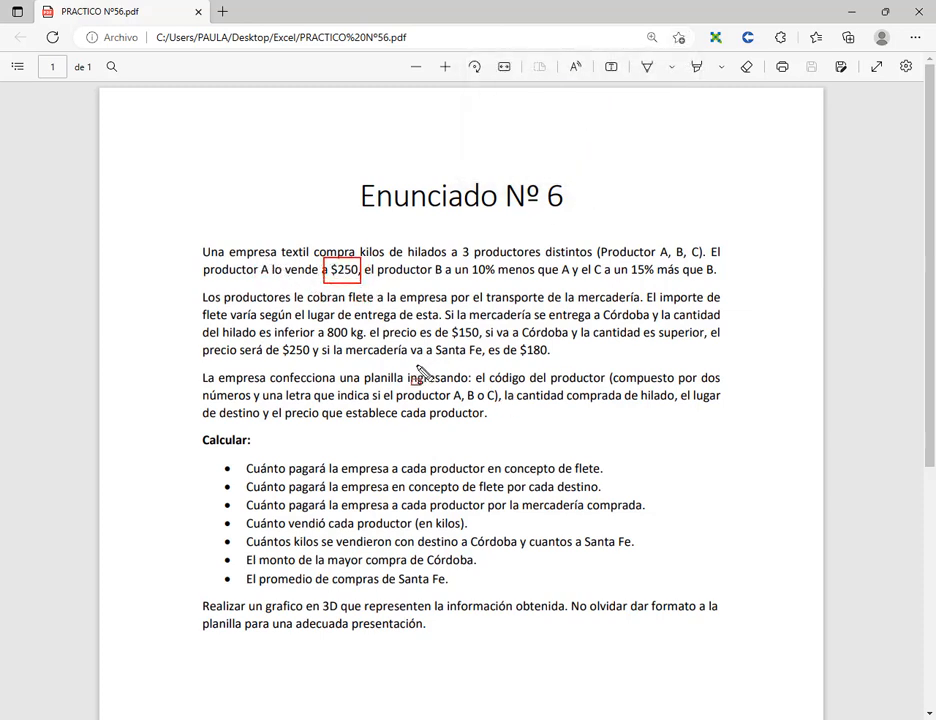
{"action": "mouse_move", "coordinate": [433, 259]}
{"action": "left_mouse_down"}
{"action": "mouse_move", "coordinate": [446, 281]}
{"action": "mouse_move", "coordinate": [434, 303]}
{"action": "mouse_move", "coordinate": [434, 283]}
{"action": "left_mouse_up"}
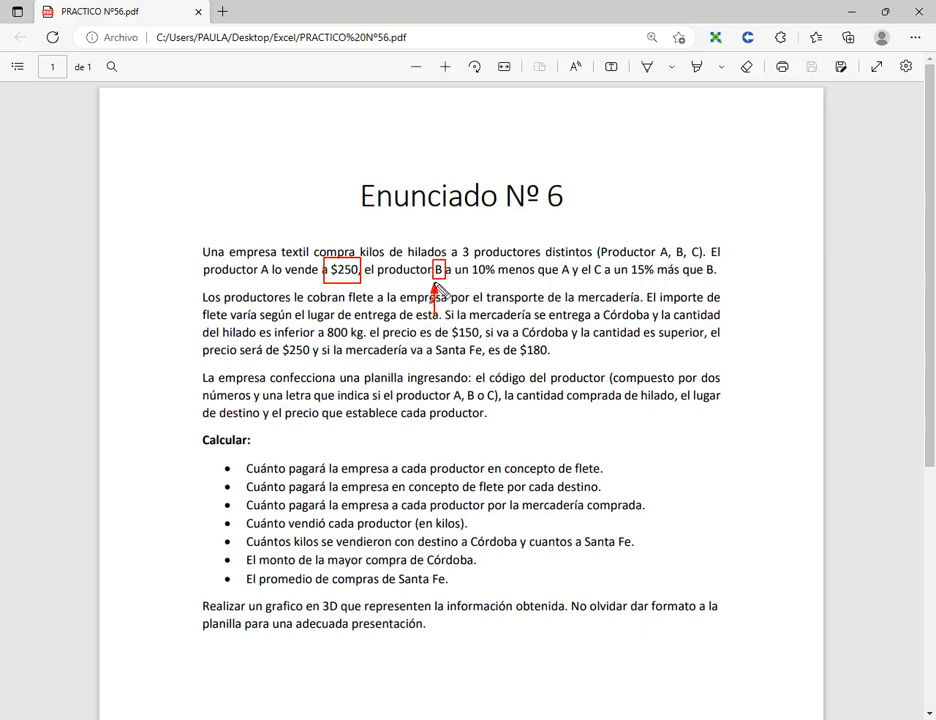
{"action": "left_click_drag", "start_coordinate": [592, 260], "coordinate": [604, 279]}
{"action": "key", "text": "Escape"}
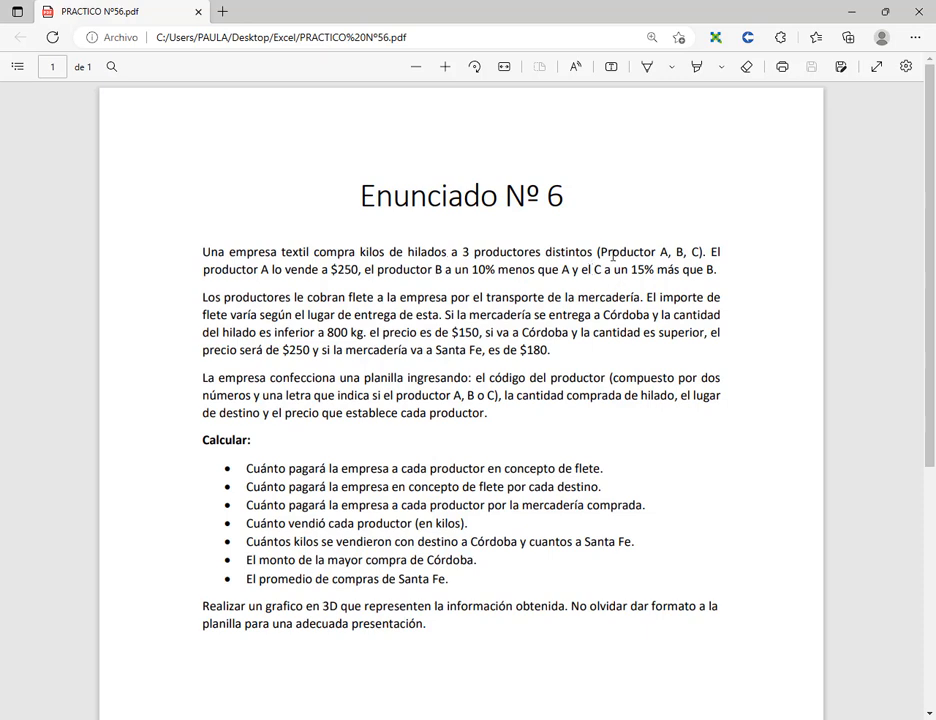
Step: Highlight the producer list A, B, C and producer A's selling price in the first paragraph, and clear the selection
{"action": "left_click_drag", "start_coordinate": [603, 251], "coordinate": [695, 256]}
{"action": "left_click", "coordinate": [691, 258]}
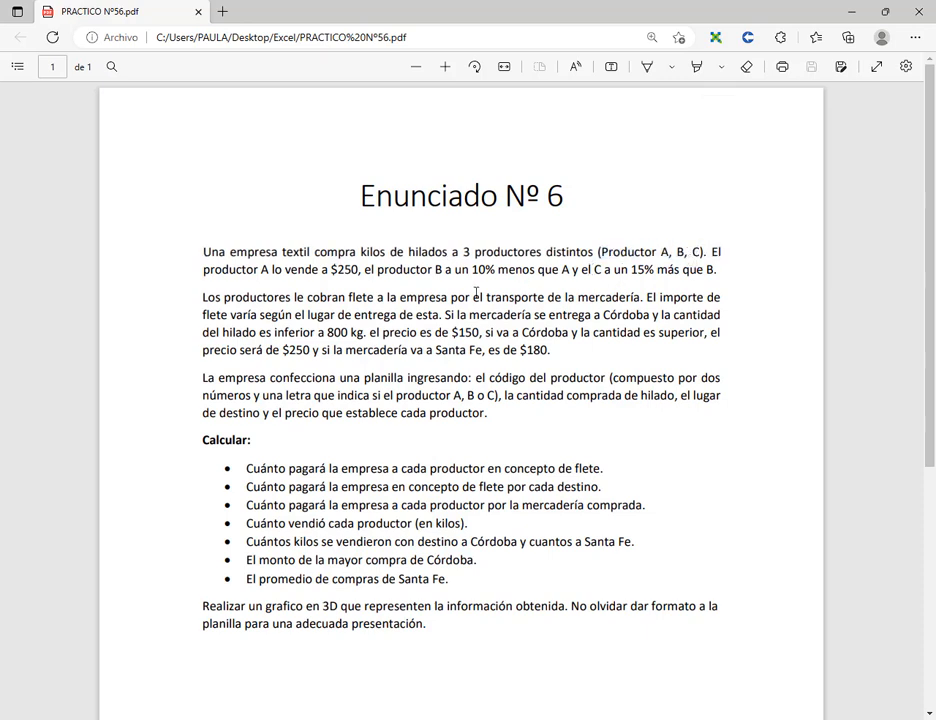
{"action": "left_click_drag", "start_coordinate": [263, 267], "coordinate": [388, 279]}
{"action": "left_click", "coordinate": [579, 282]}
Step: Highlight the 800 kg quantity limit in the freight paragraph and clear the selection
{"action": "left_click_drag", "start_coordinate": [328, 334], "coordinate": [366, 334]}
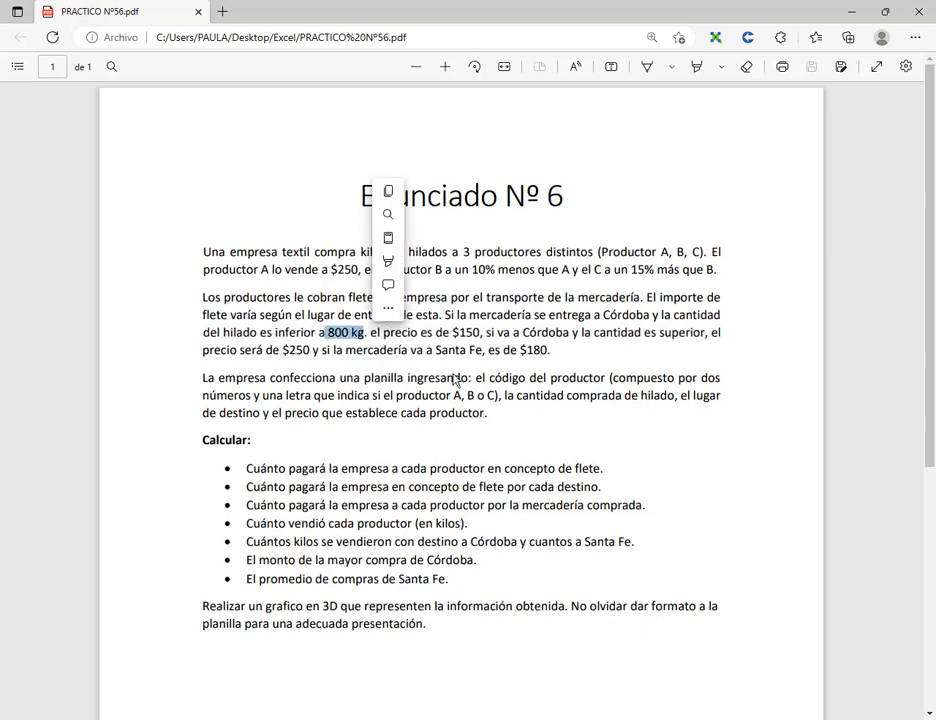
{"action": "left_click", "coordinate": [366, 329]}
{"action": "left_click_drag", "start_coordinate": [328, 334], "coordinate": [366, 334]}
{"action": "left_click", "coordinate": [404, 357]}
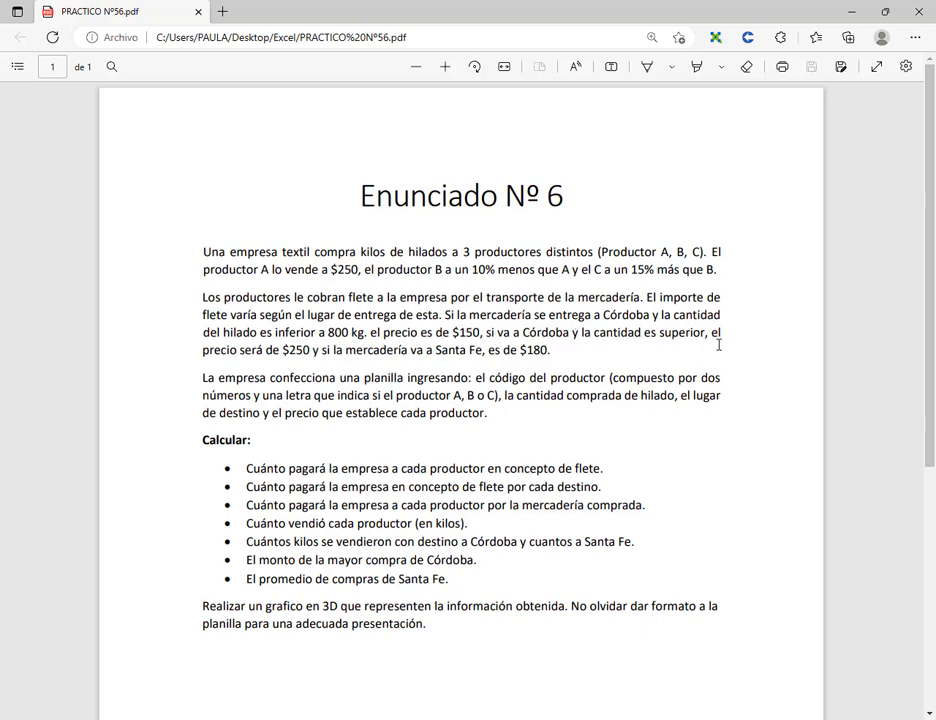
{"action": "double_click", "coordinate": [332, 334]}
{"action": "left_click", "coordinate": [355, 362]}
Step: Box the word "flete" and the freight prices $150, $250 and $180 in red, and clear the boxes
{"action": "left_click_drag", "start_coordinate": [346, 288], "coordinate": [377, 305]}
{"action": "left_click_drag", "start_coordinate": [452, 325], "coordinate": [482, 340]}
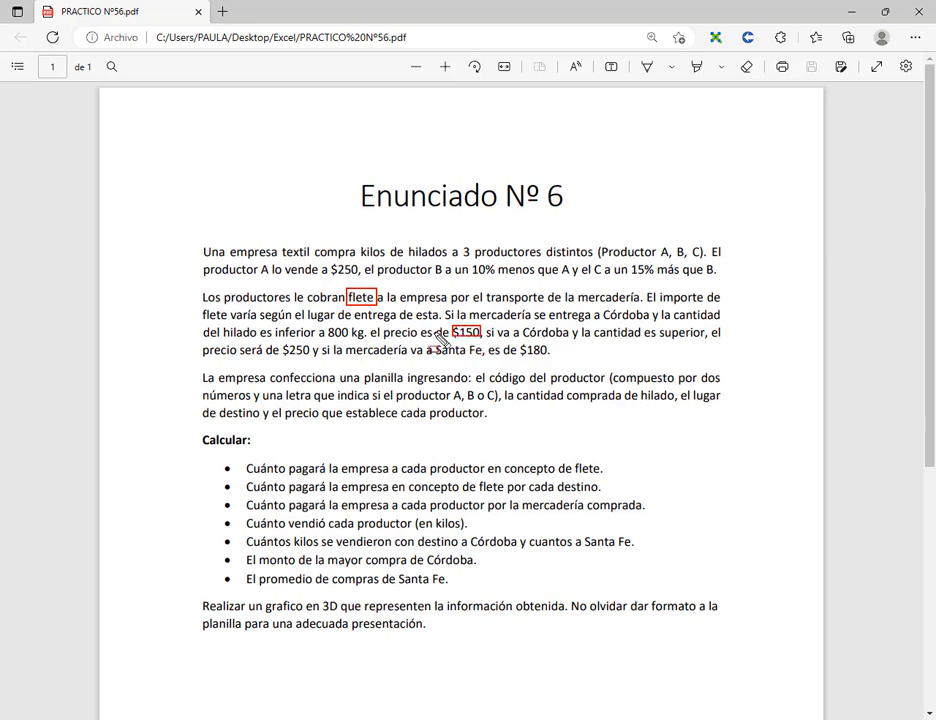
{"action": "left_click_drag", "start_coordinate": [280, 343], "coordinate": [309, 357]}
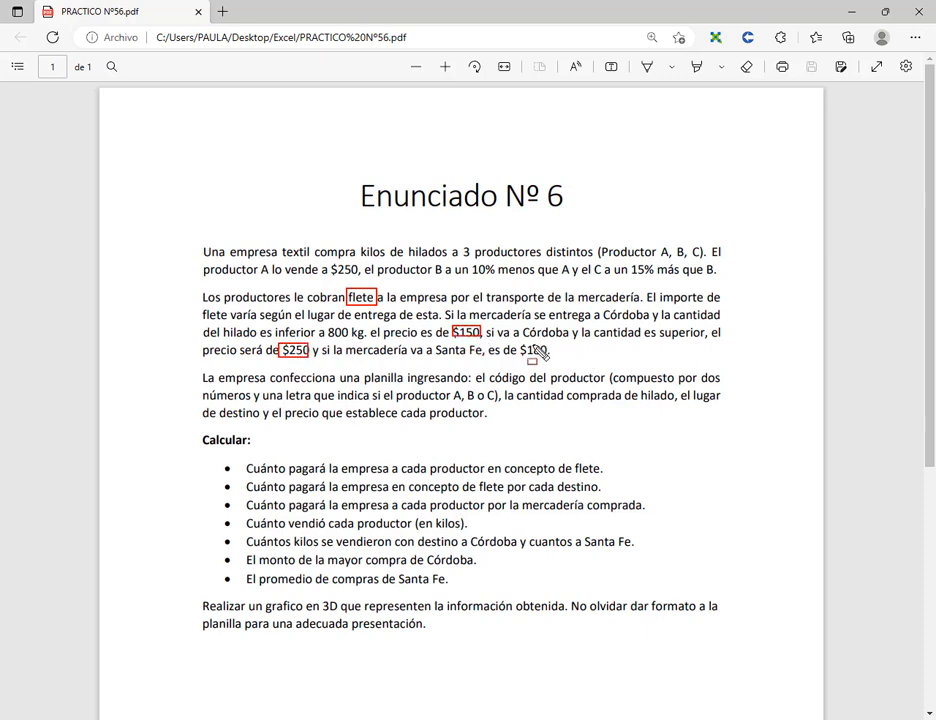
{"action": "left_click_drag", "start_coordinate": [521, 342], "coordinate": [549, 358]}
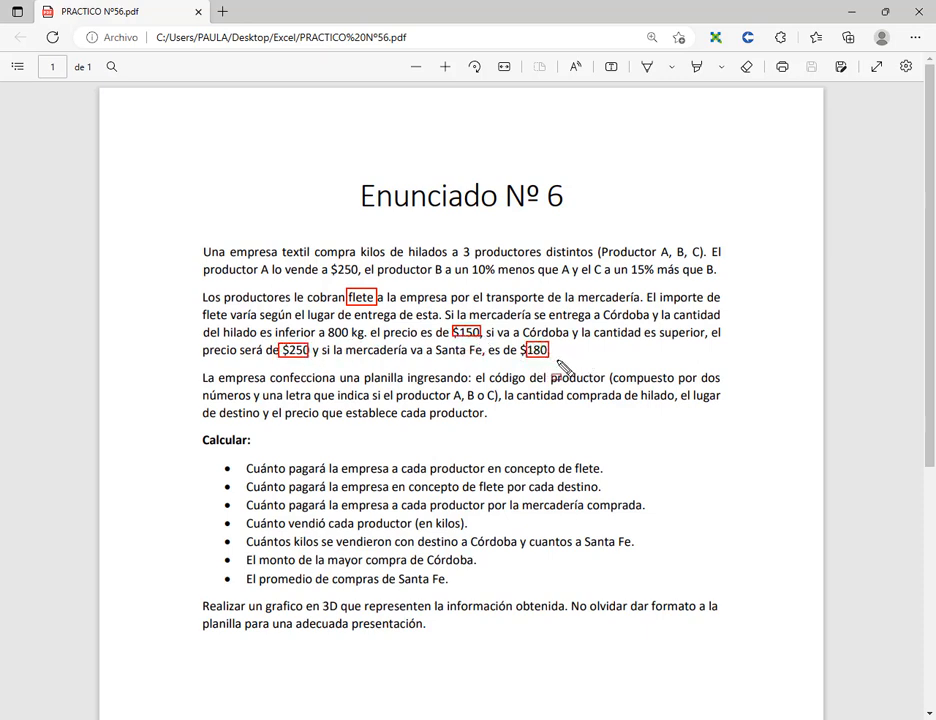
{"action": "key", "text": "Escape"}
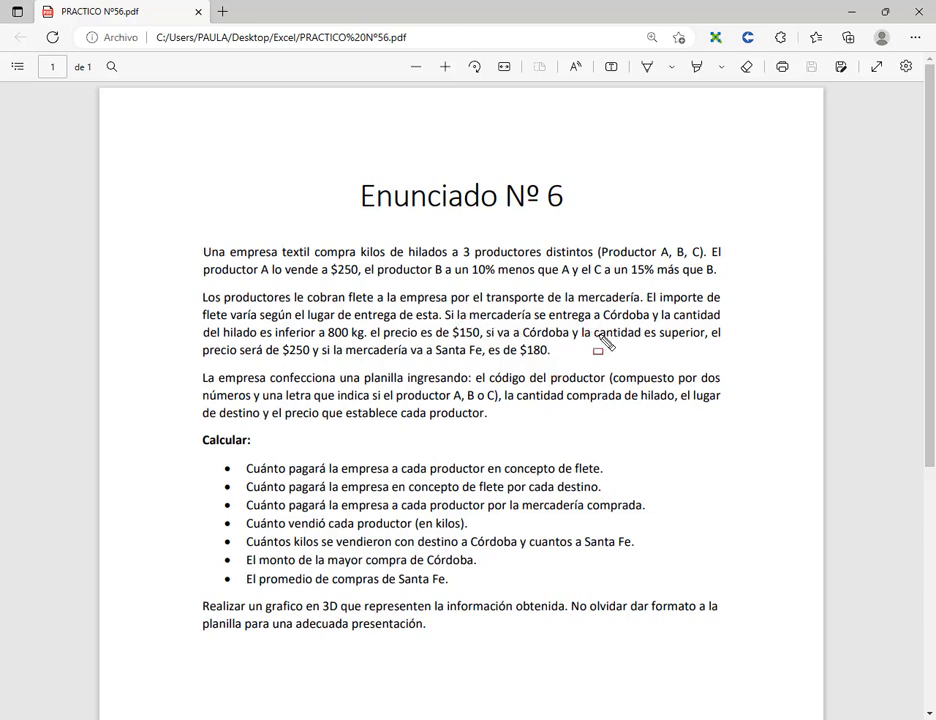
Step: Box the destinations Córdoba and Santa Fe in the freight paragraph in red, and clear the boxes
{"action": "left_click_drag", "start_coordinate": [600, 307], "coordinate": [651, 323]}
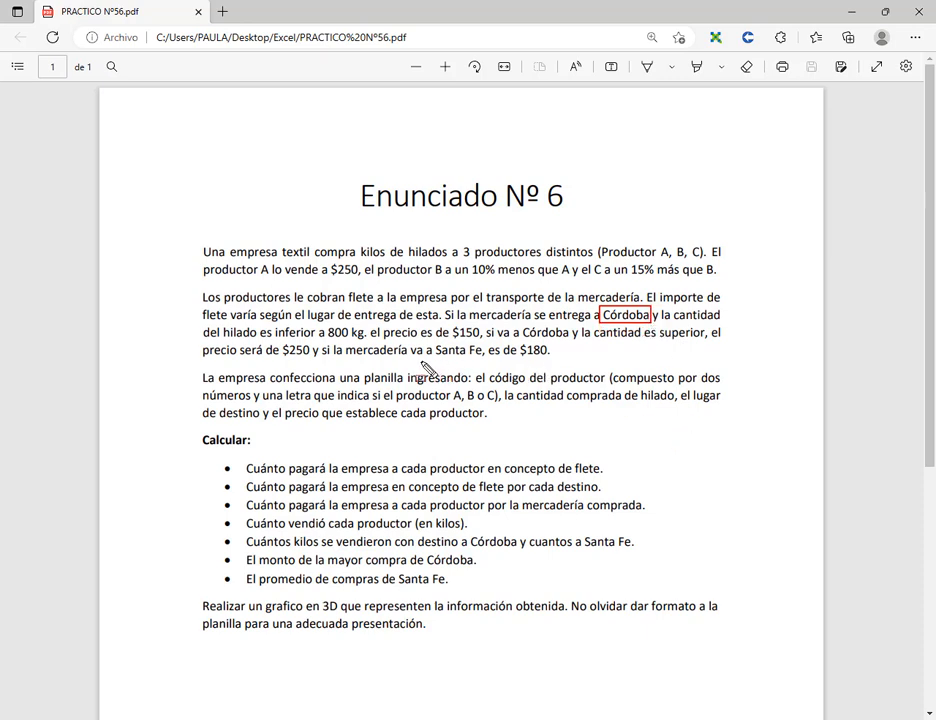
{"action": "left_click_drag", "start_coordinate": [432, 343], "coordinate": [485, 360]}
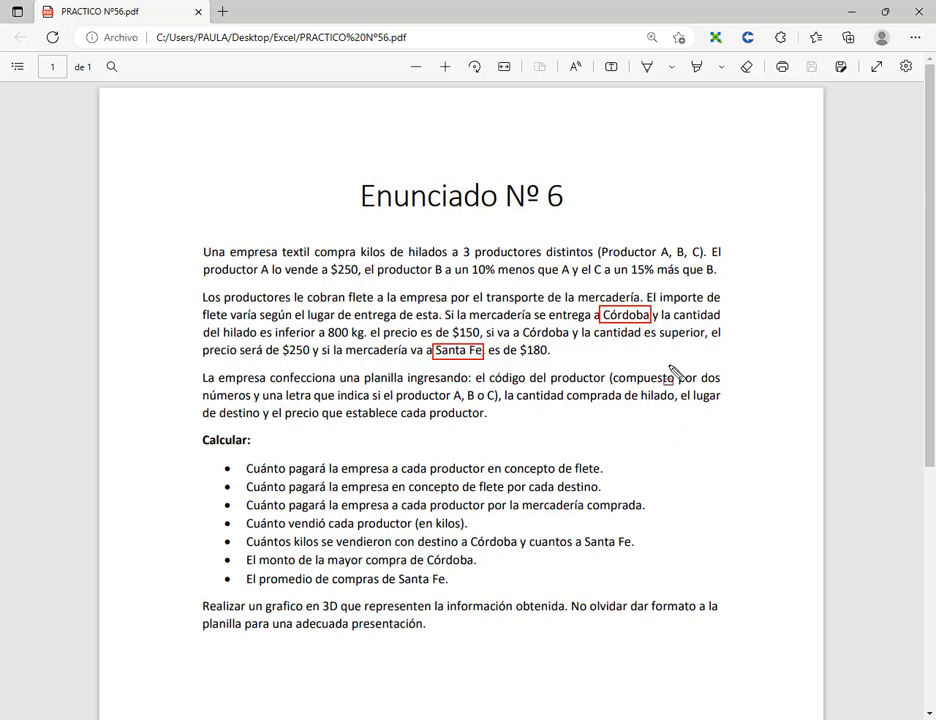
{"action": "key", "text": "Escape"}
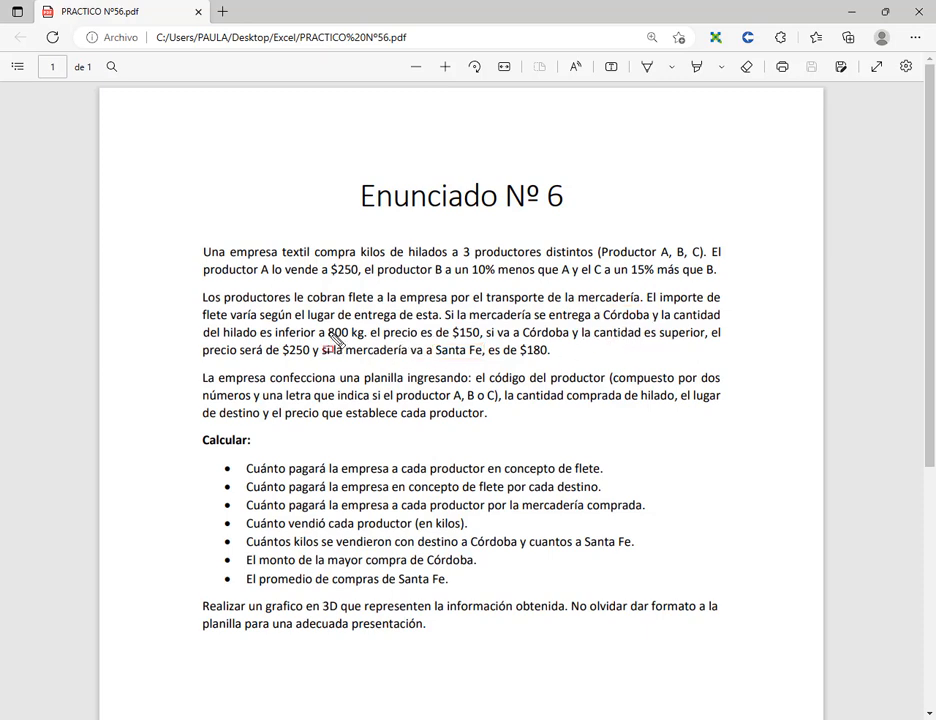
Step: Box the 800 kg limit and the first two paragraphs in red, and clear the boxes
{"action": "left_click_drag", "start_coordinate": [324, 325], "coordinate": [367, 343]}
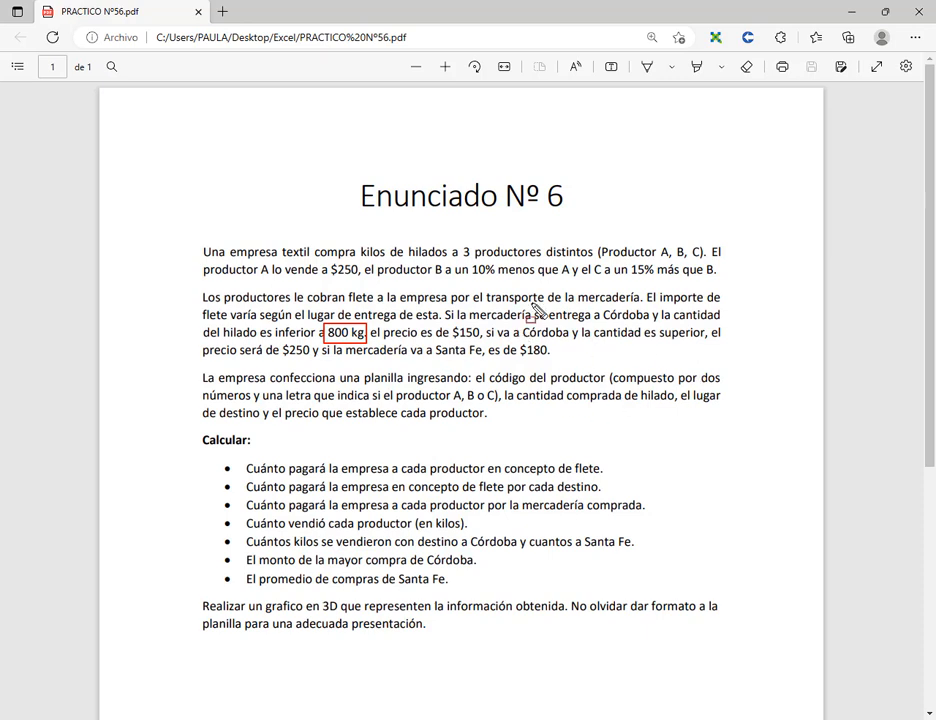
{"action": "mouse_move", "coordinate": [195, 241]}
{"action": "left_mouse_down"}
{"action": "mouse_move", "coordinate": [685, 380]}
{"action": "mouse_move", "coordinate": [742, 364]}
{"action": "left_mouse_up"}
{"action": "key", "text": "Escape"}
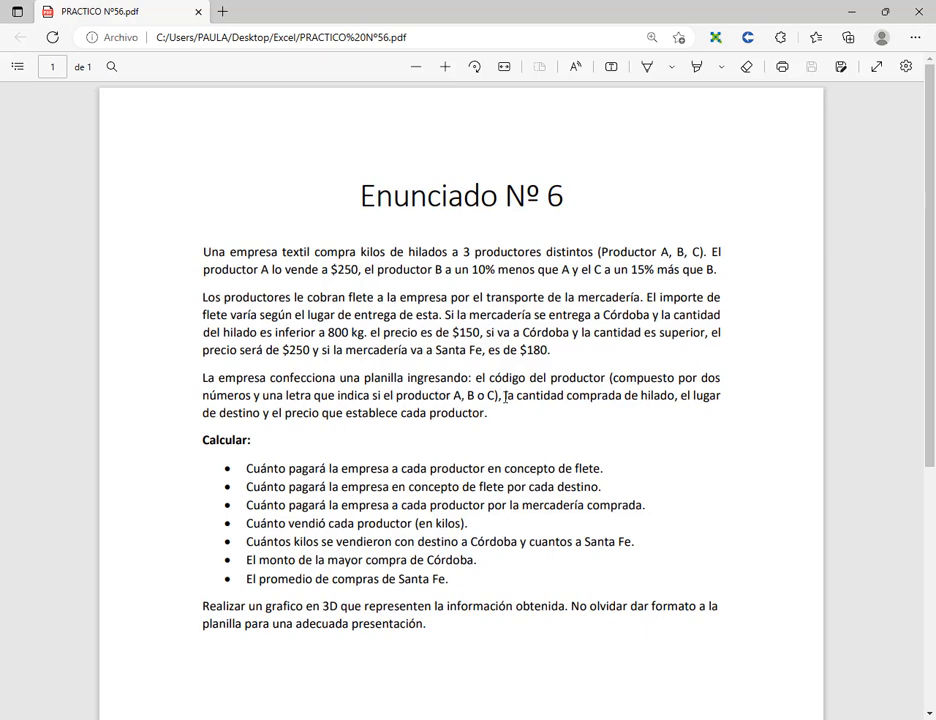
Step: Highlight the purchased yarn quantity, the destination and the producer's price in the third paragraph, and clear the selection
{"action": "left_click_drag", "start_coordinate": [518, 395], "coordinate": [676, 397]}
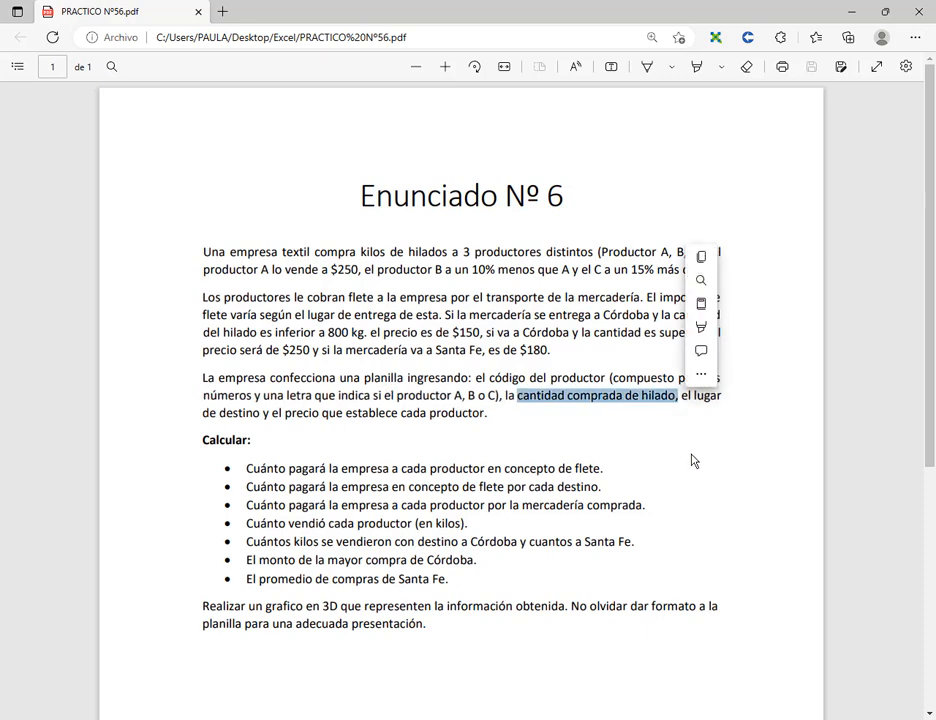
{"action": "left_click", "coordinate": [320, 401]}
{"action": "double_click", "coordinate": [223, 410]}
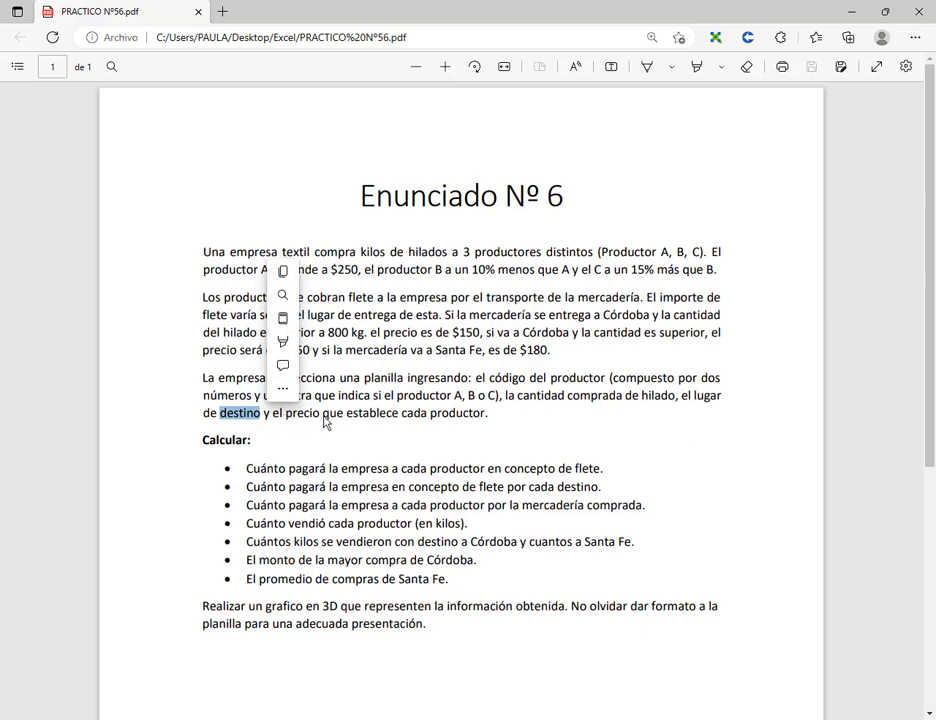
{"action": "left_click_drag", "start_coordinate": [286, 412], "coordinate": [481, 423]}
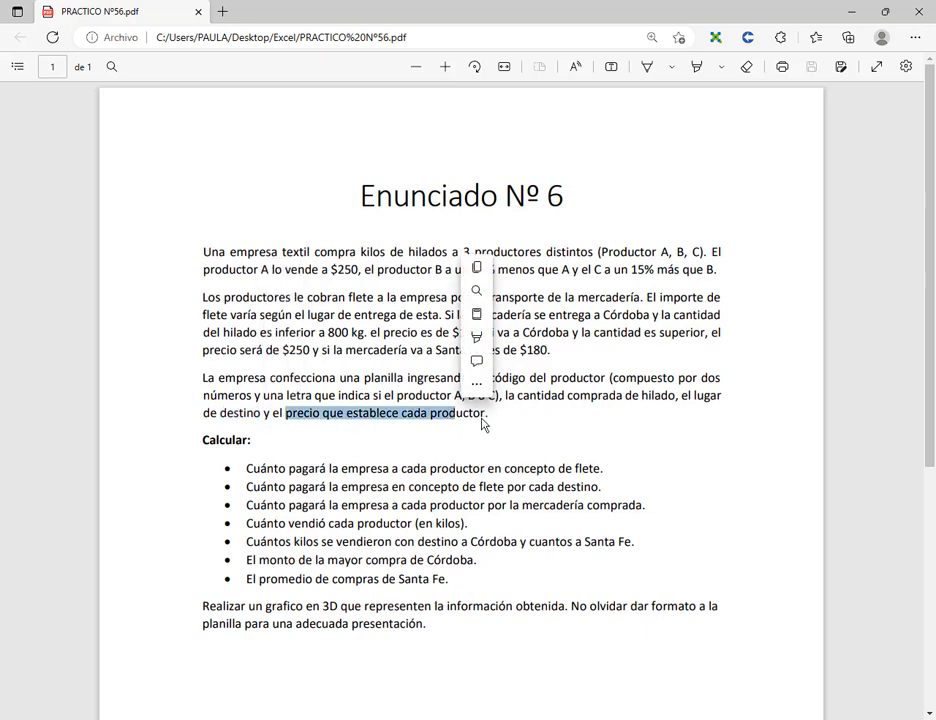
{"action": "left_click", "coordinate": [481, 423]}
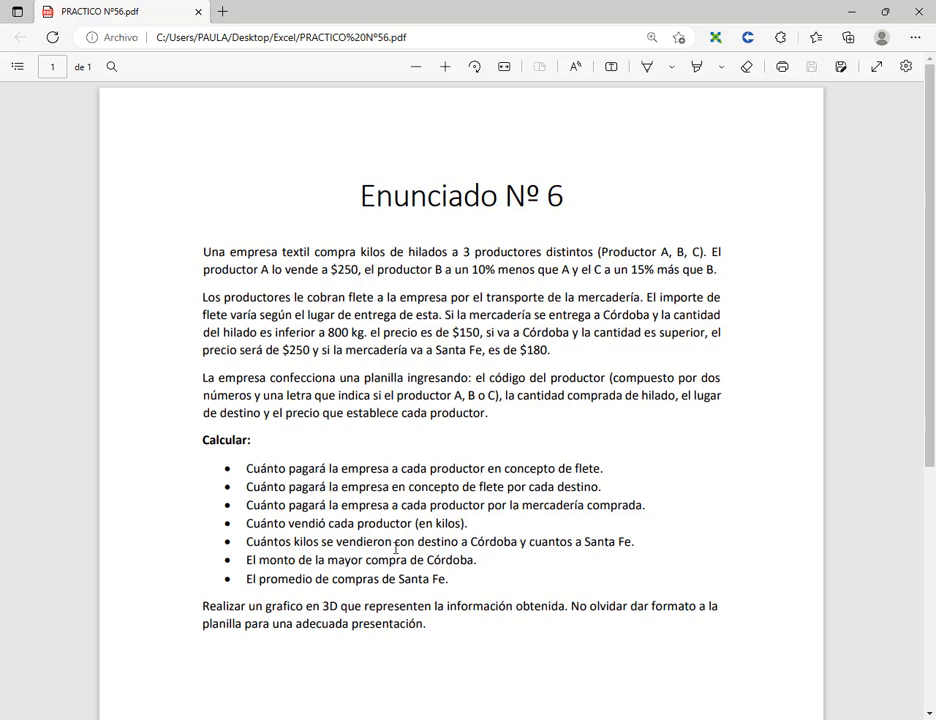
Step: Box the bulleted list under Calcular in red, draw two marks beside it, and clear the drawings
{"action": "left_click_drag", "start_coordinate": [220, 457], "coordinate": [655, 594]}
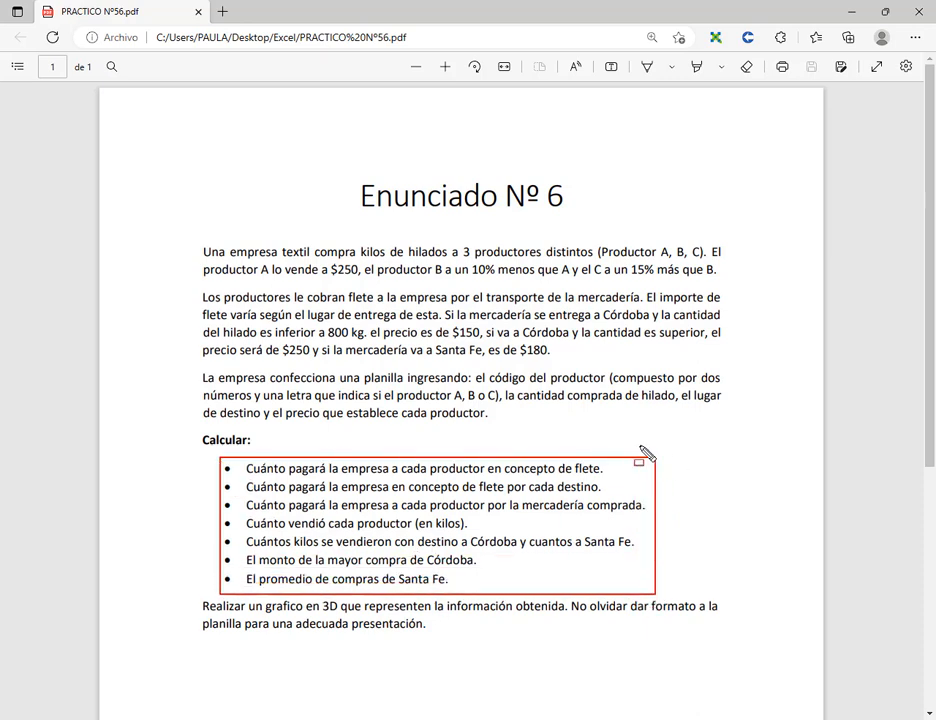
{"action": "left_click_drag", "start_coordinate": [669, 468], "coordinate": [808, 498]}
{"action": "left_click_drag", "start_coordinate": [662, 517], "coordinate": [801, 546]}
{"action": "key", "text": "Escape"}
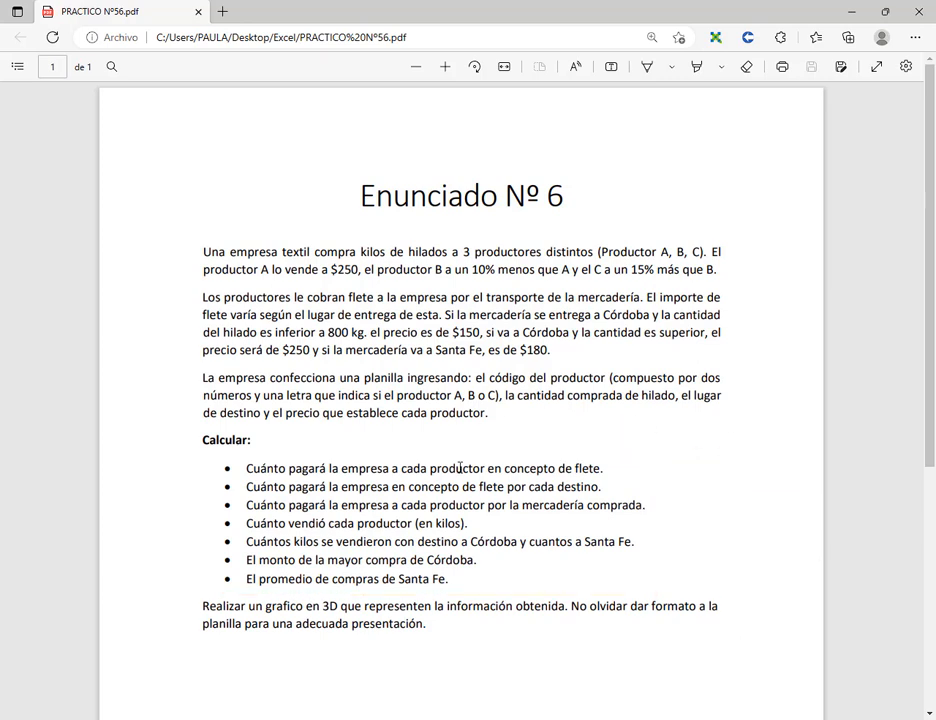
Step: Mark the Calcular list with a red box and arrow, box the closing 3D chart paragraph, and clear the marks
{"action": "mouse_move", "coordinate": [218, 455]}
{"action": "left_mouse_down"}
{"action": "mouse_move", "coordinate": [744, 608]}
{"action": "mouse_move", "coordinate": [655, 591]}
{"action": "left_mouse_up"}
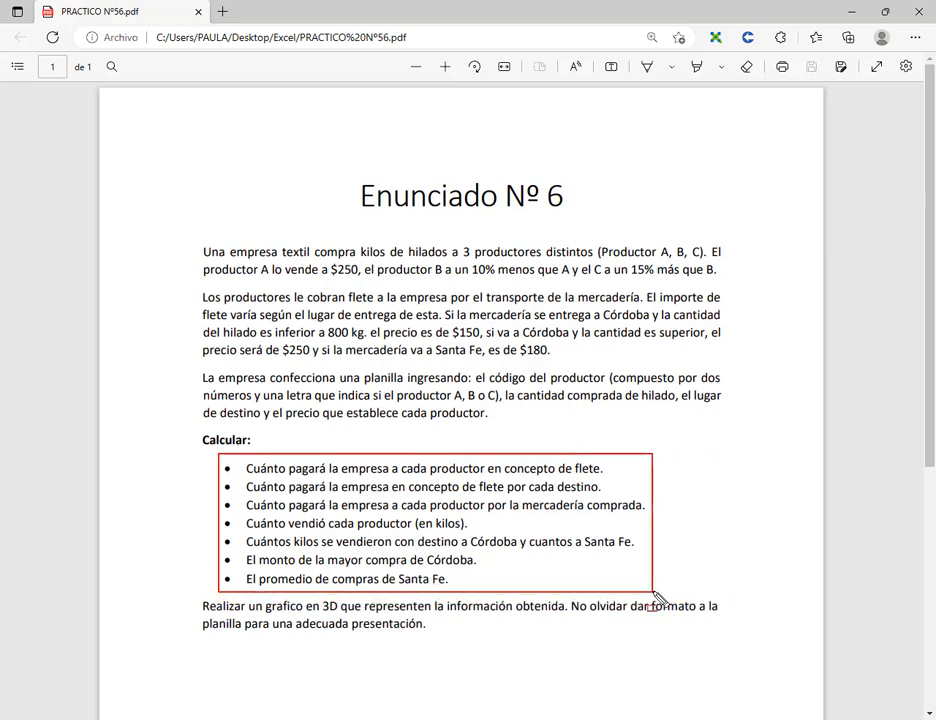
{"action": "left_click_drag", "start_coordinate": [726, 563], "coordinate": [657, 545]}
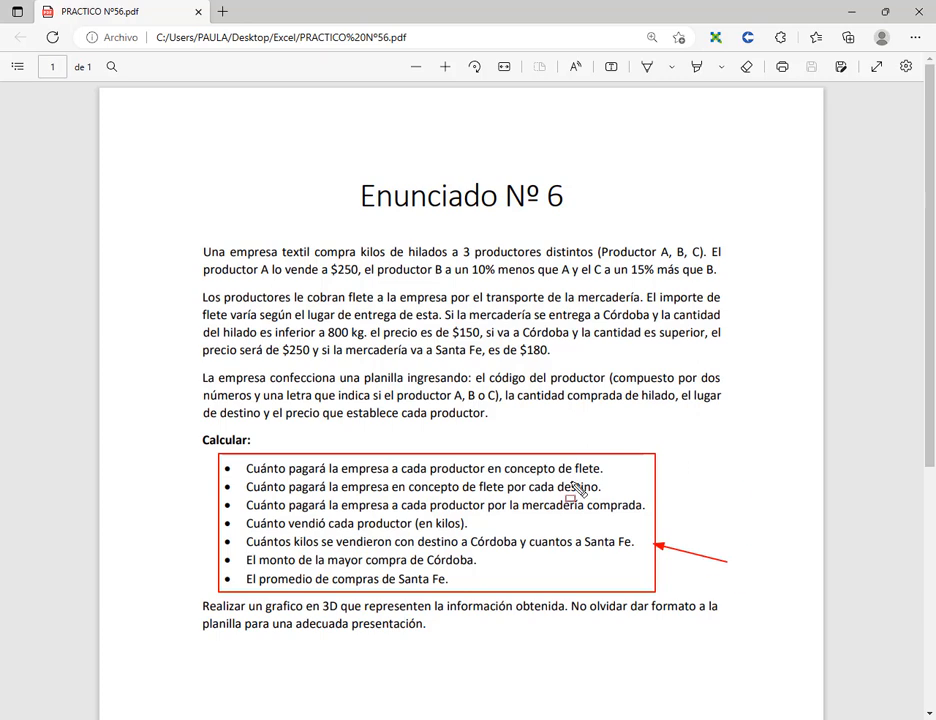
{"action": "key", "text": "Escape"}
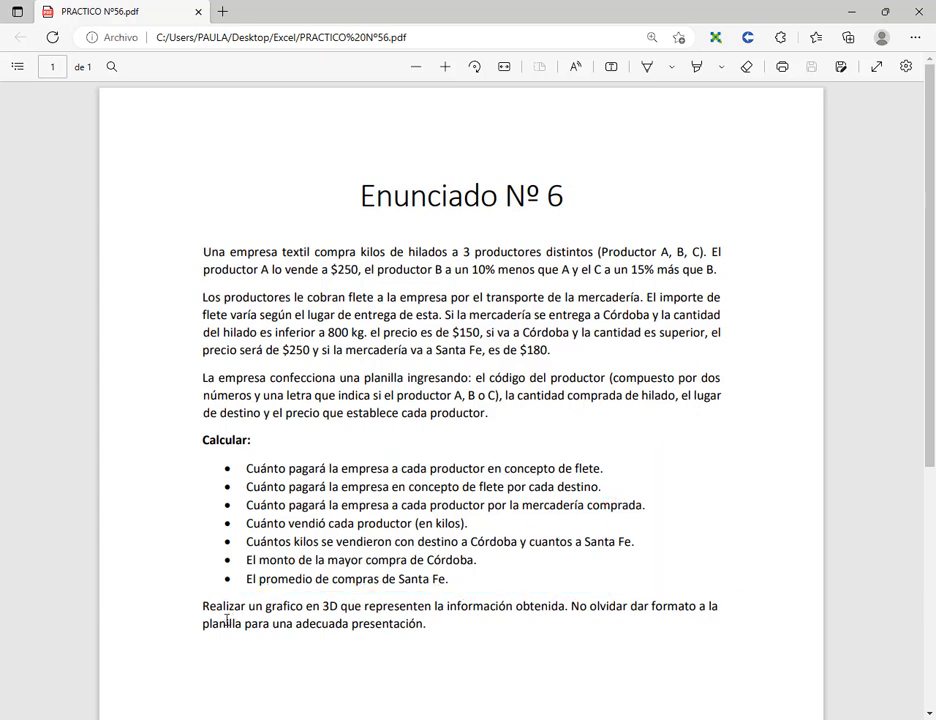
{"action": "left_click_drag", "start_coordinate": [192, 596], "coordinate": [745, 639]}
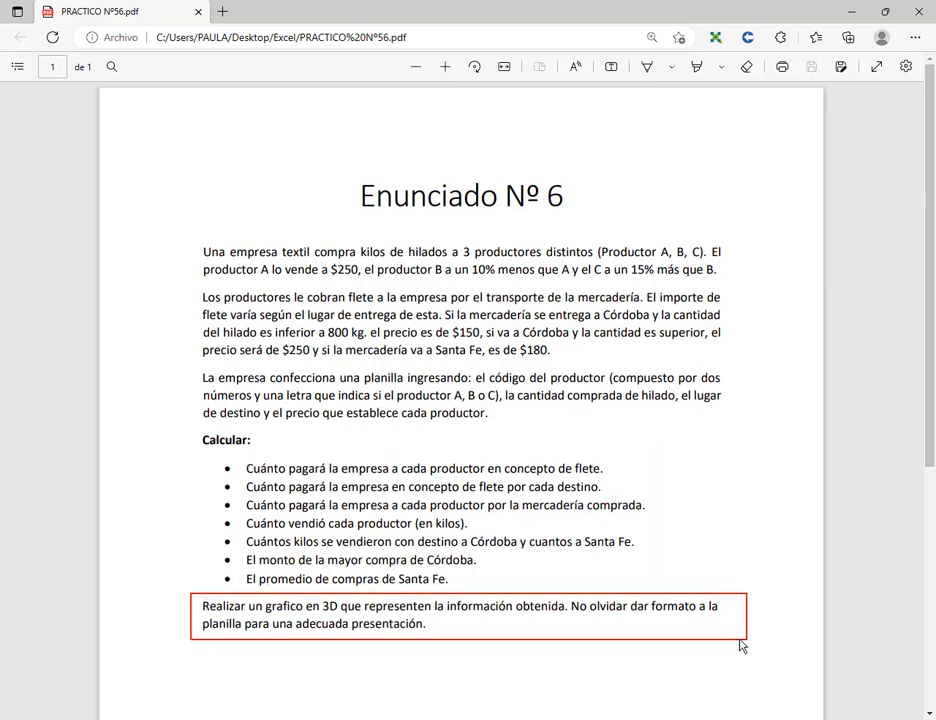
{"action": "key", "text": "Escape"}
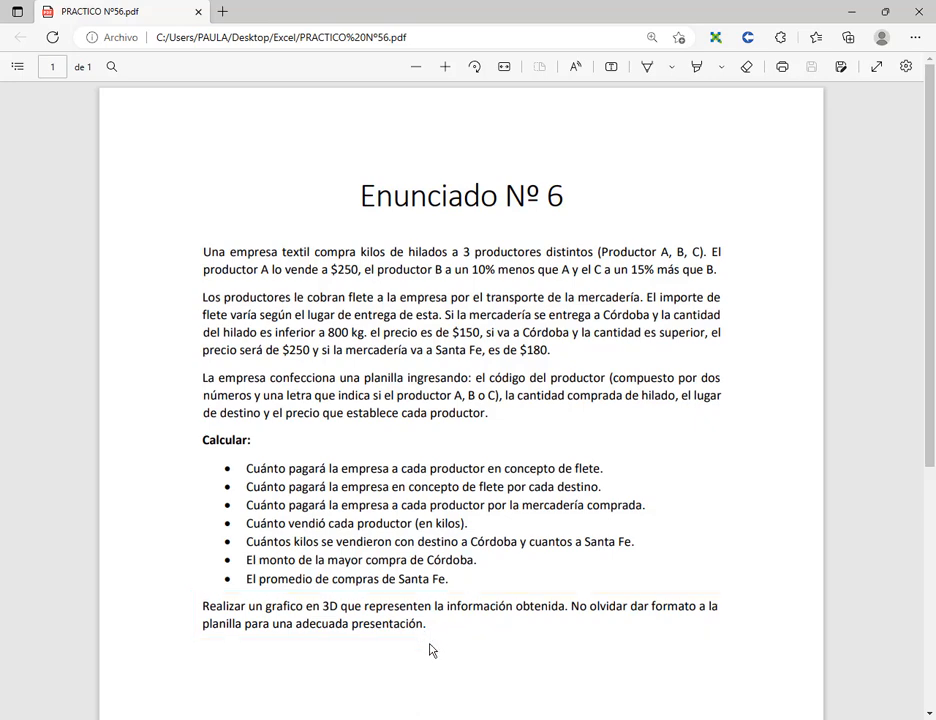
Step: Switch to Excel, create a blank workbook, and restore its window to a smaller size over the PDF
{"action": "left_click", "coordinate": [90, 713]}
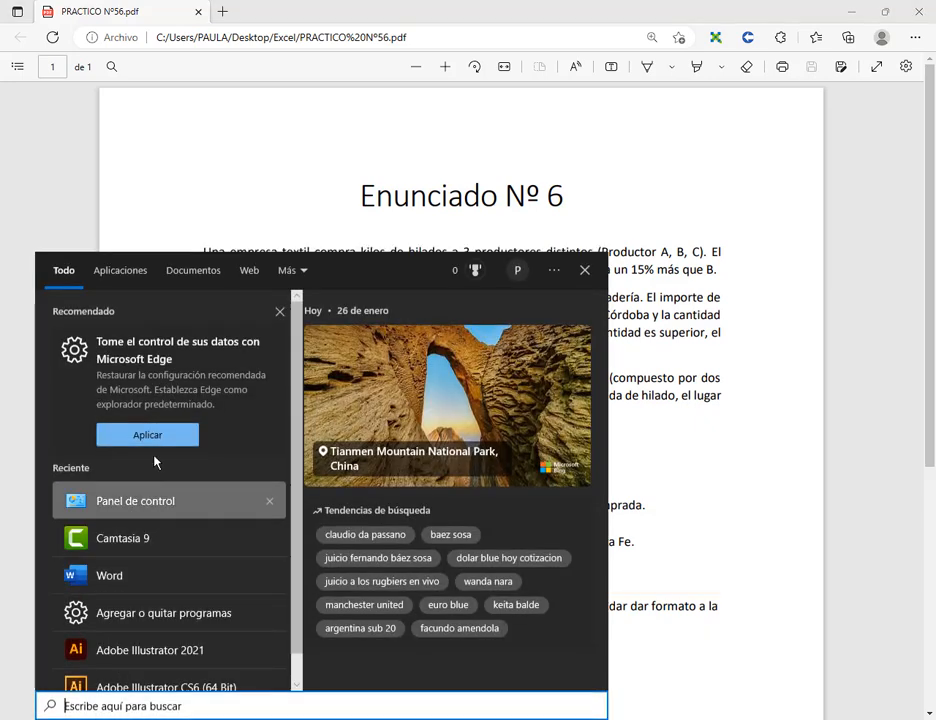
{"action": "left_click", "coordinate": [109, 271]}
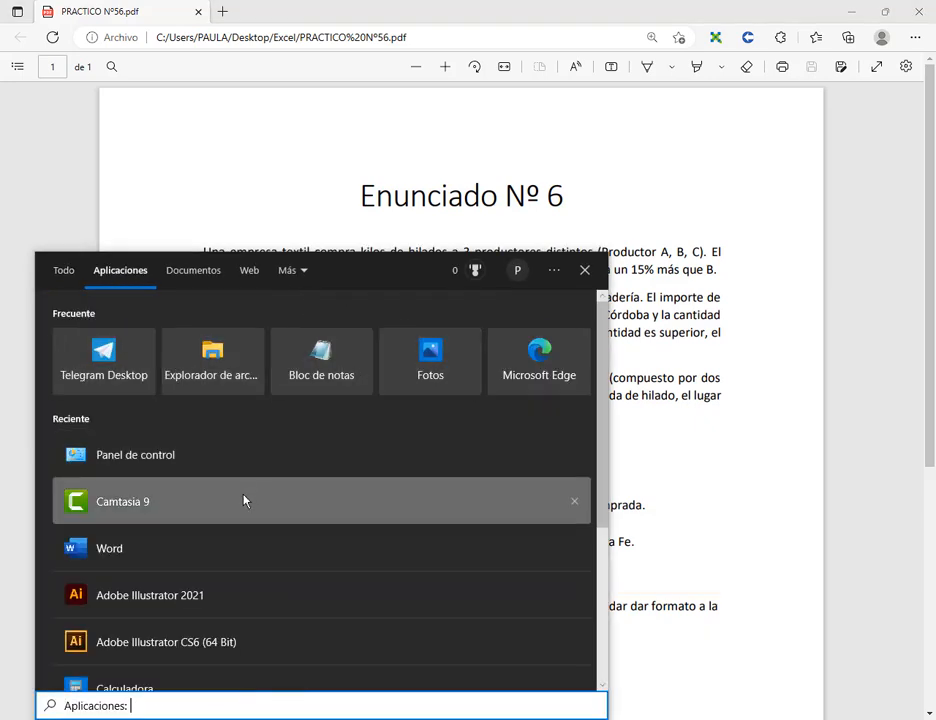
{"action": "type", "text": "e"}
{"action": "left_click", "coordinate": [167, 356]}
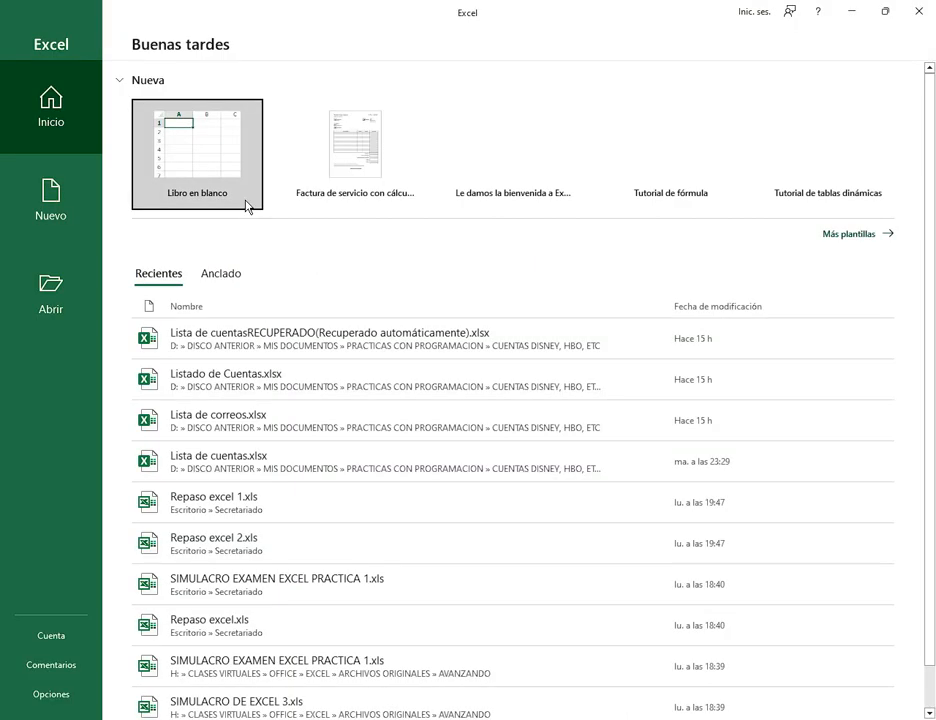
{"action": "left_click", "coordinate": [246, 205]}
{"action": "left_click", "coordinate": [882, 12]}
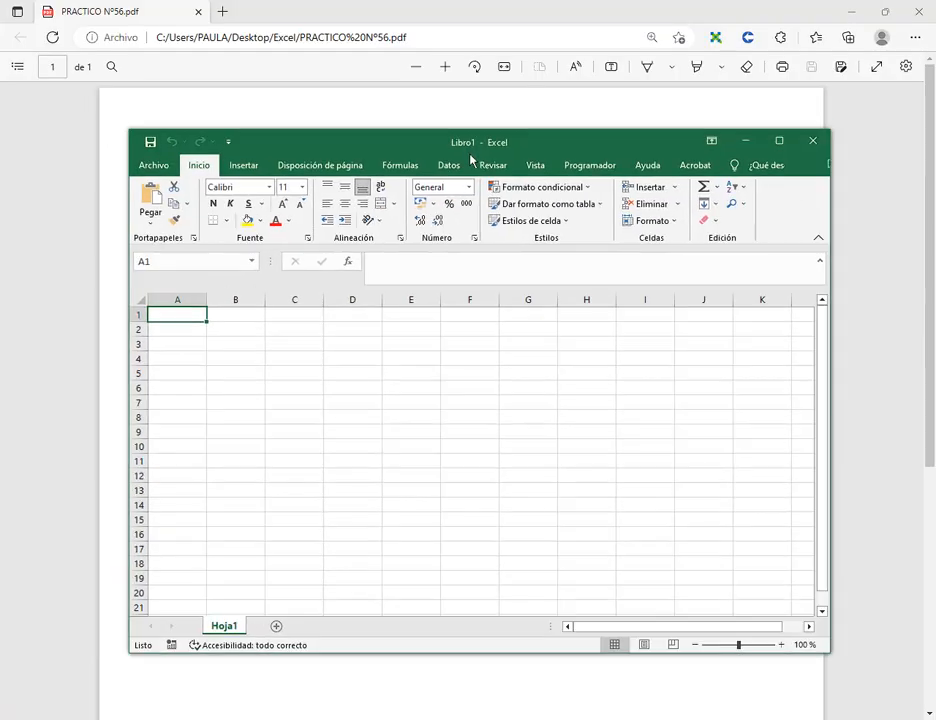
Step: Widen the Excel window and place it just below the third paragraph of the exercise statement
{"action": "left_click_drag", "start_coordinate": [727, 140], "coordinate": [628, 501]}
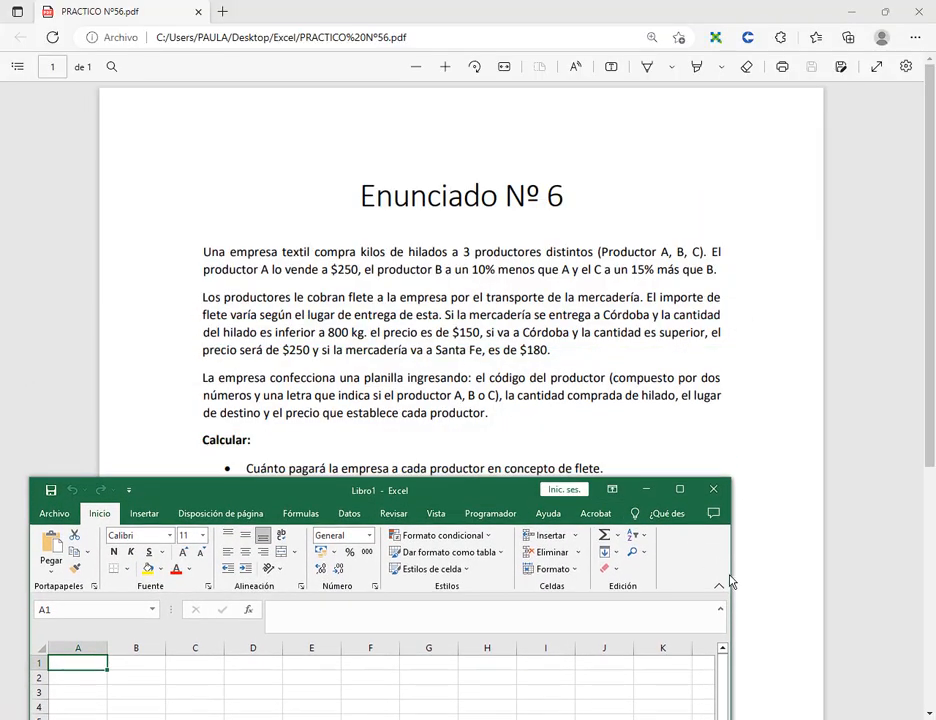
{"action": "left_click_drag", "start_coordinate": [731, 583], "coordinate": [896, 583]}
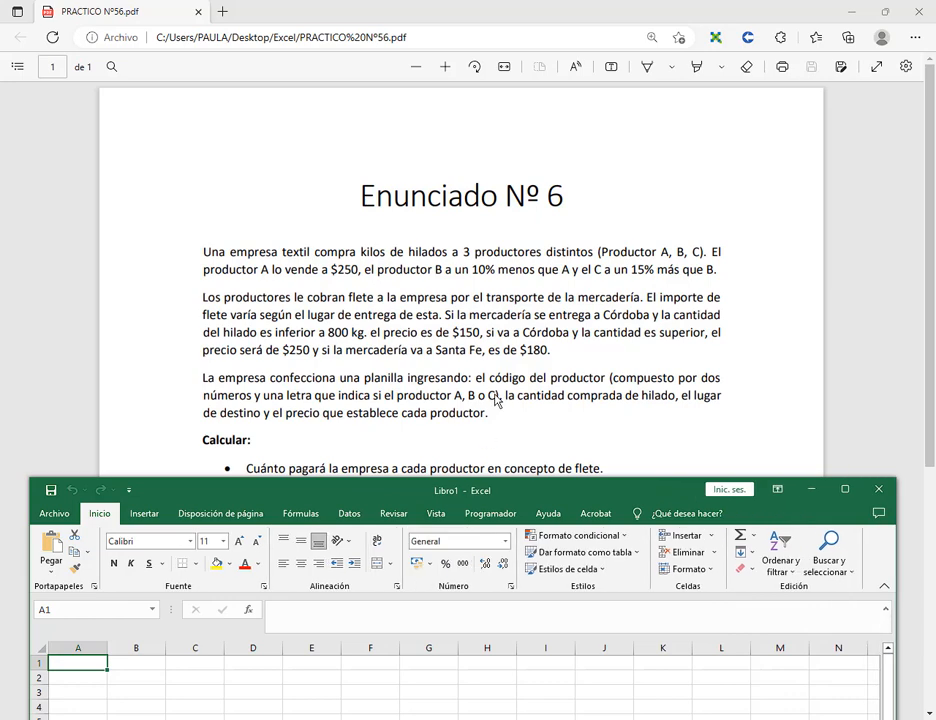
{"action": "scroll", "coordinate": [495, 400], "scroll_direction": "down", "scroll_amount": 1}
{"action": "left_click_drag", "start_coordinate": [457, 498], "coordinate": [464, 350]}
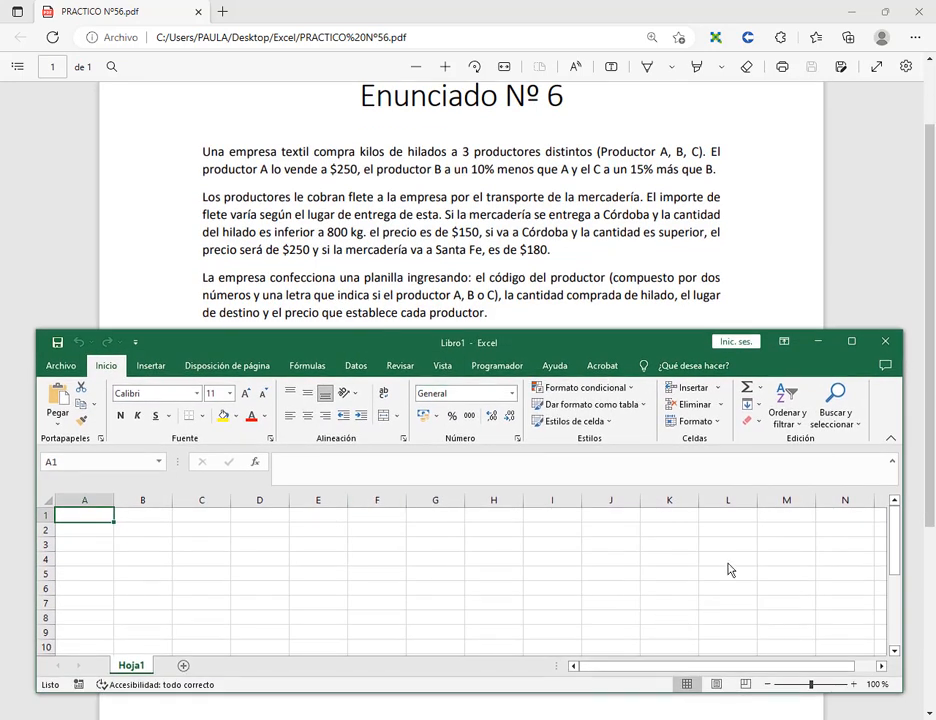
Step: Enter the heading Cód. Productor in cell A1, and close the workbook without keeping it
{"action": "type", "text": "Cód."}
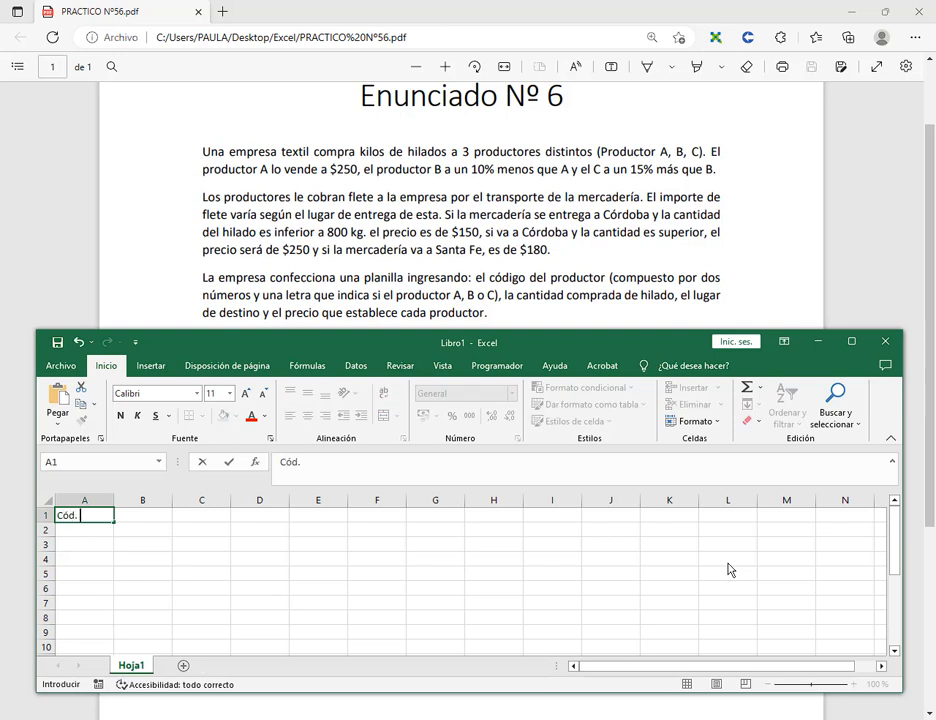
{"action": "type", "text": " Productor"}
{"action": "key", "text": "Tab"}
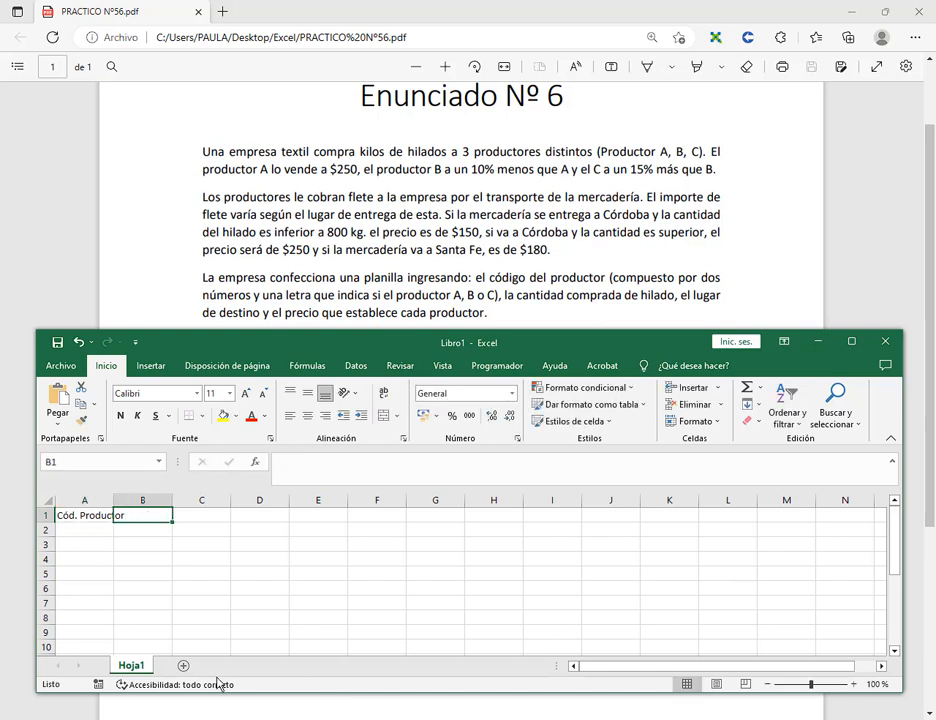
{"action": "left_click", "coordinate": [885, 341]}
{"action": "left_click", "coordinate": [467, 384]}
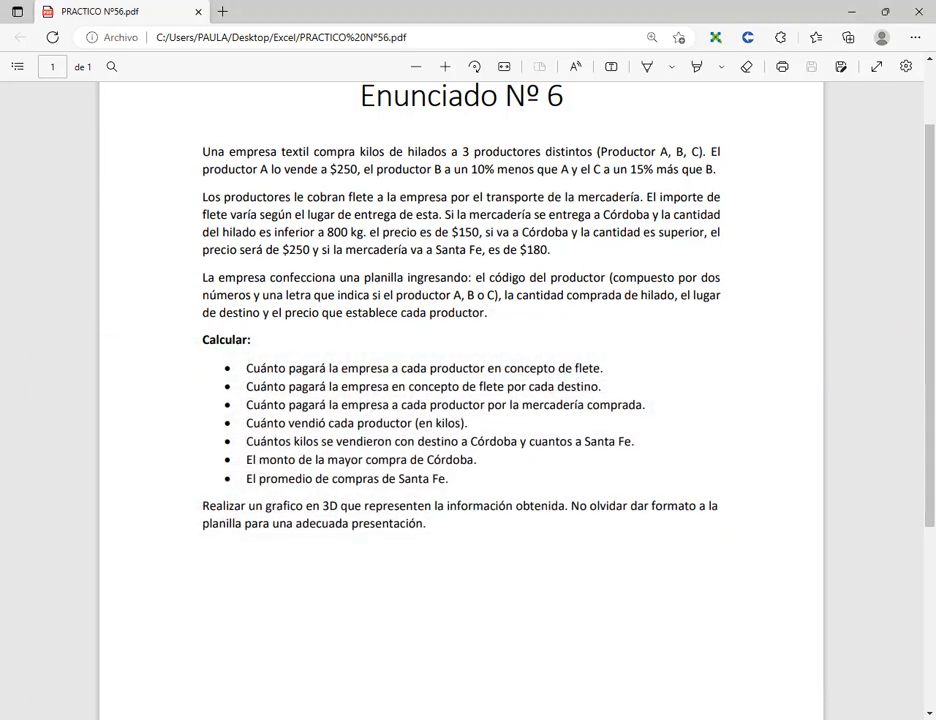
Step: Set the Windows display scale for text and apps to 125%, and return to the exercise PDF
{"action": "key", "text": "super"}
{"action": "left_click", "coordinate": [19, 664]}
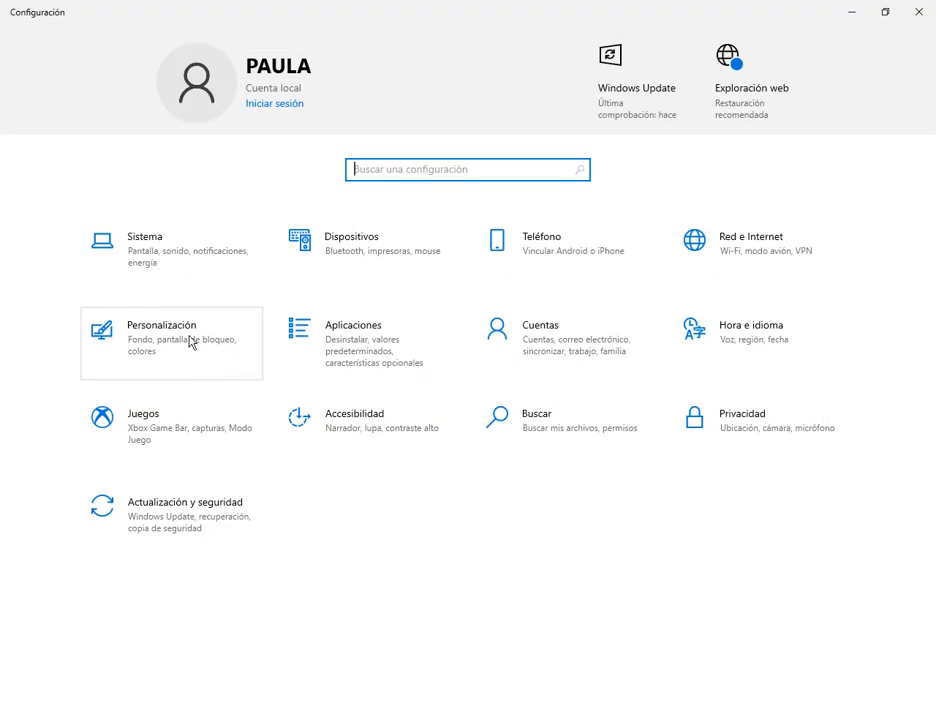
{"action": "left_click", "coordinate": [175, 257]}
{"action": "left_click", "coordinate": [330, 382]}
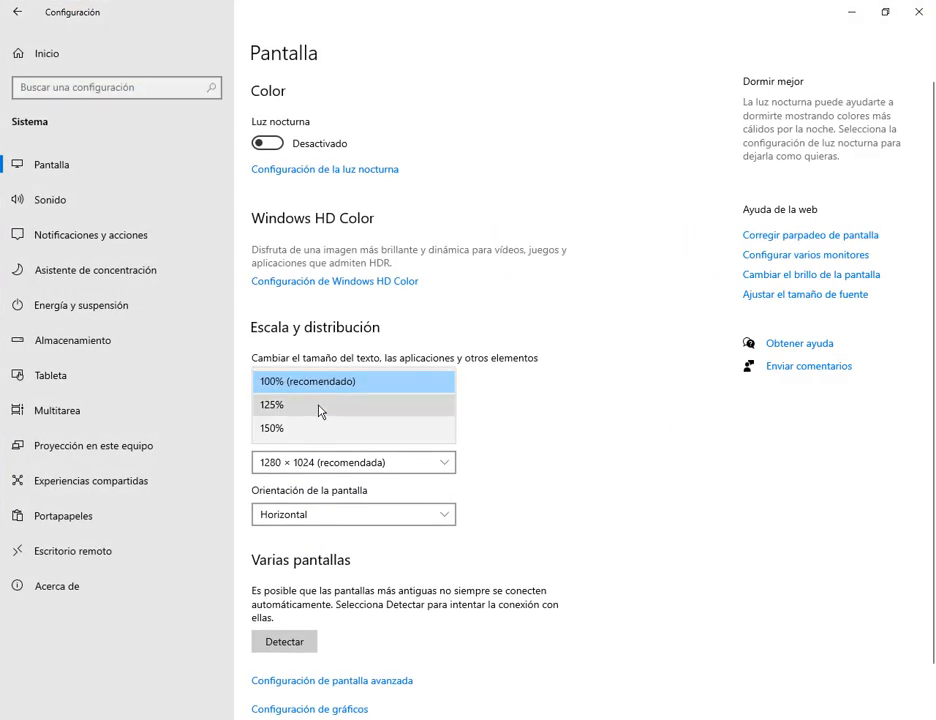
{"action": "left_click", "coordinate": [320, 406]}
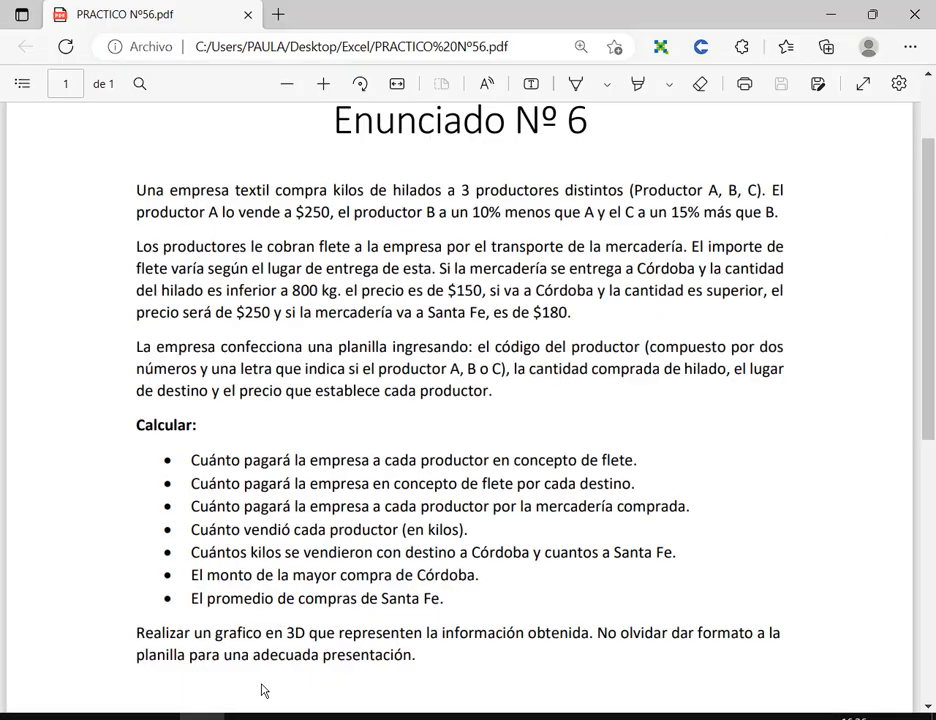
Step: Switch to Excel and create a new blank workbook
{"action": "key", "text": "super"}
{"action": "type", "text": "e"}
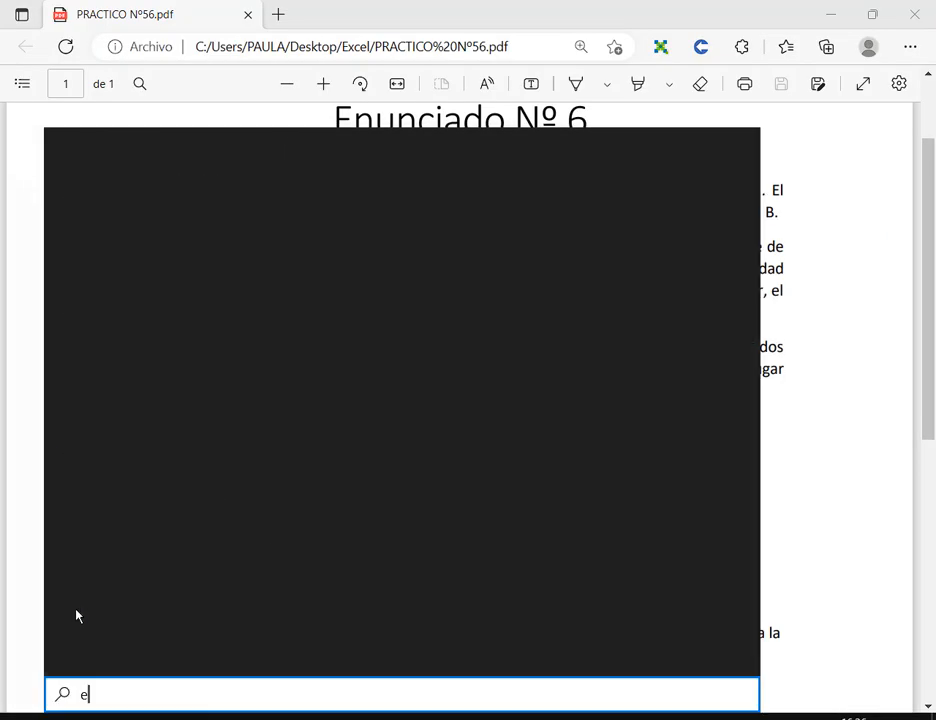
{"action": "left_click", "coordinate": [86, 211]}
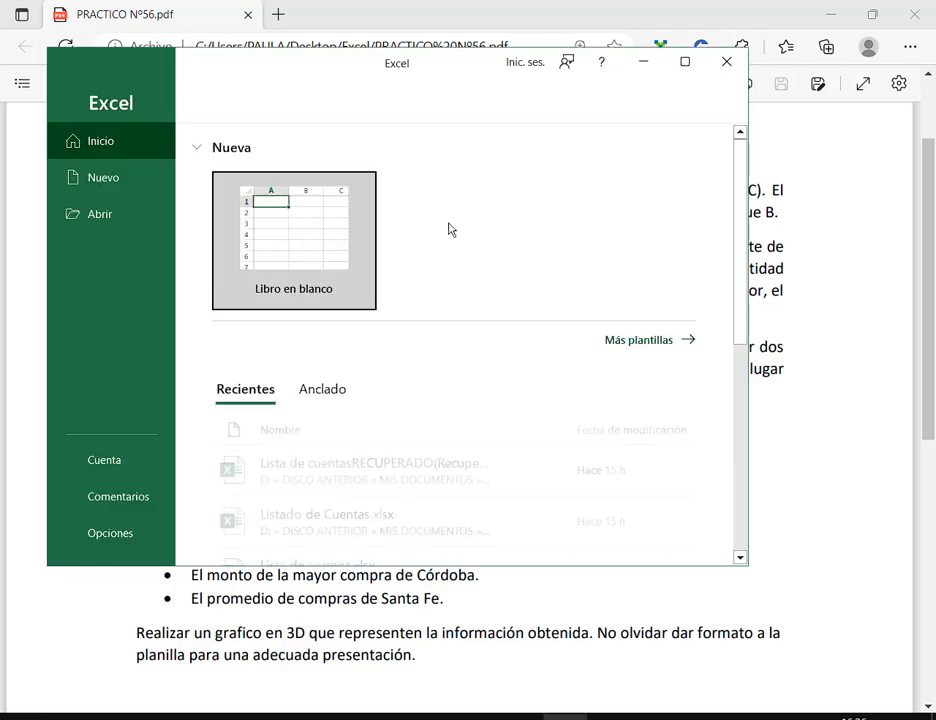
{"action": "left_click", "coordinate": [244, 246]}
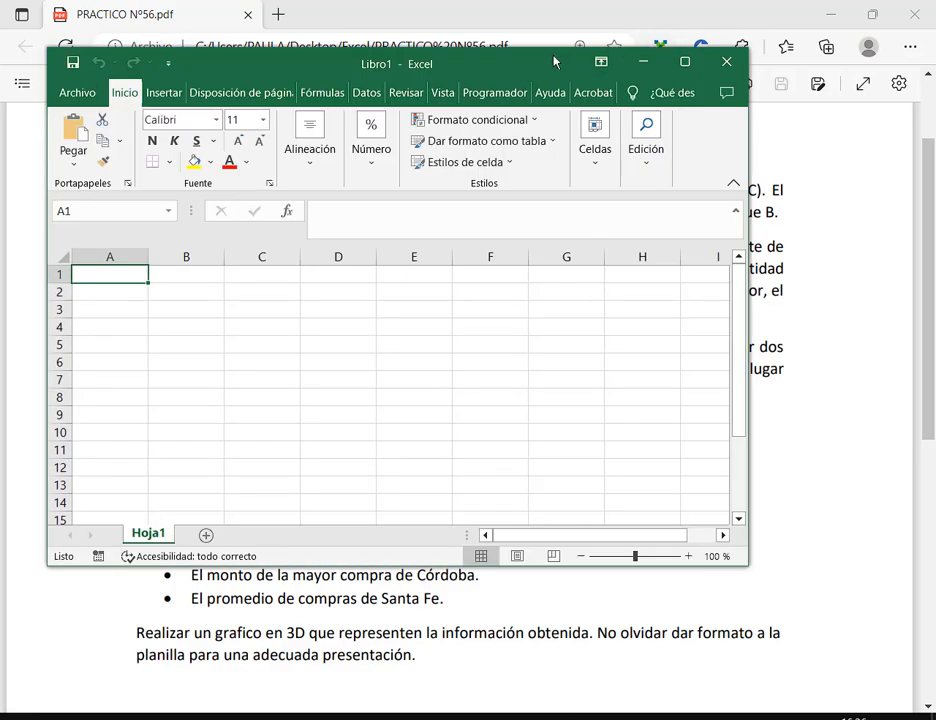
Step: Resize the Excel window and place it over the PDF so the third paragraph stays readable above several worksheet rows
{"action": "left_click_drag", "start_coordinate": [534, 48], "coordinate": [490, 249]}
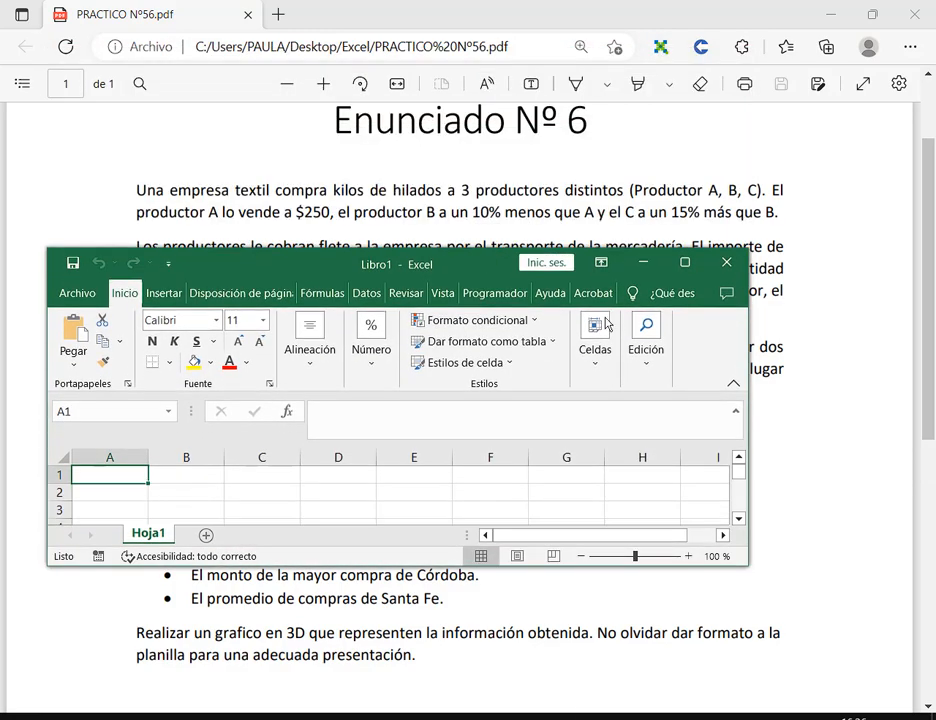
{"action": "left_click_drag", "start_coordinate": [750, 480], "coordinate": [900, 466]}
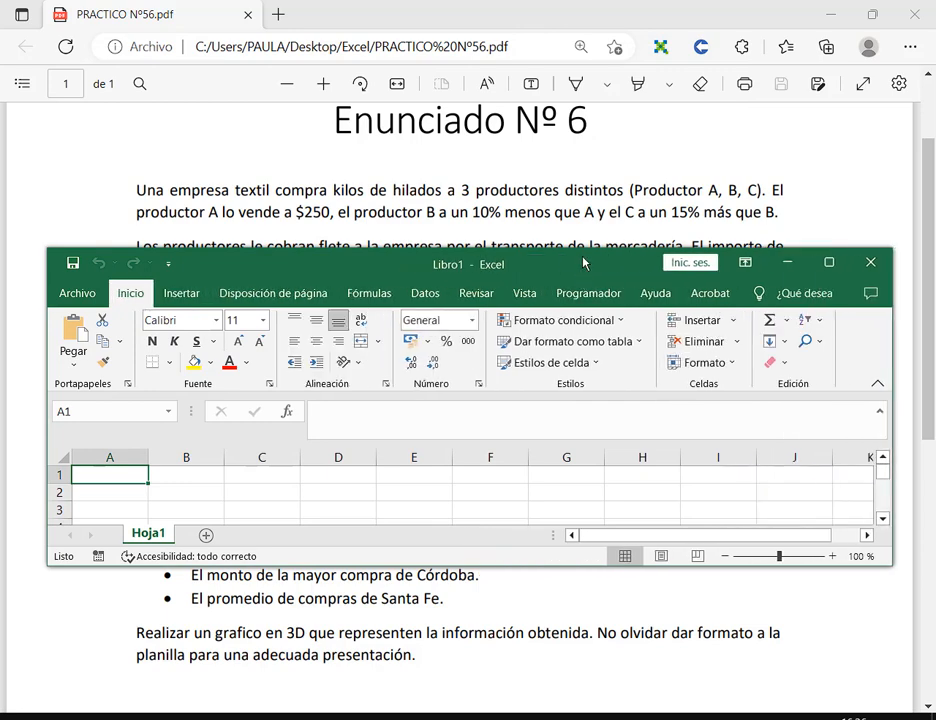
{"action": "left_click_drag", "start_coordinate": [584, 263], "coordinate": [584, 417]}
{"action": "scroll", "coordinate": [530, 293], "scroll_direction": "down", "scroll_amount": 3}
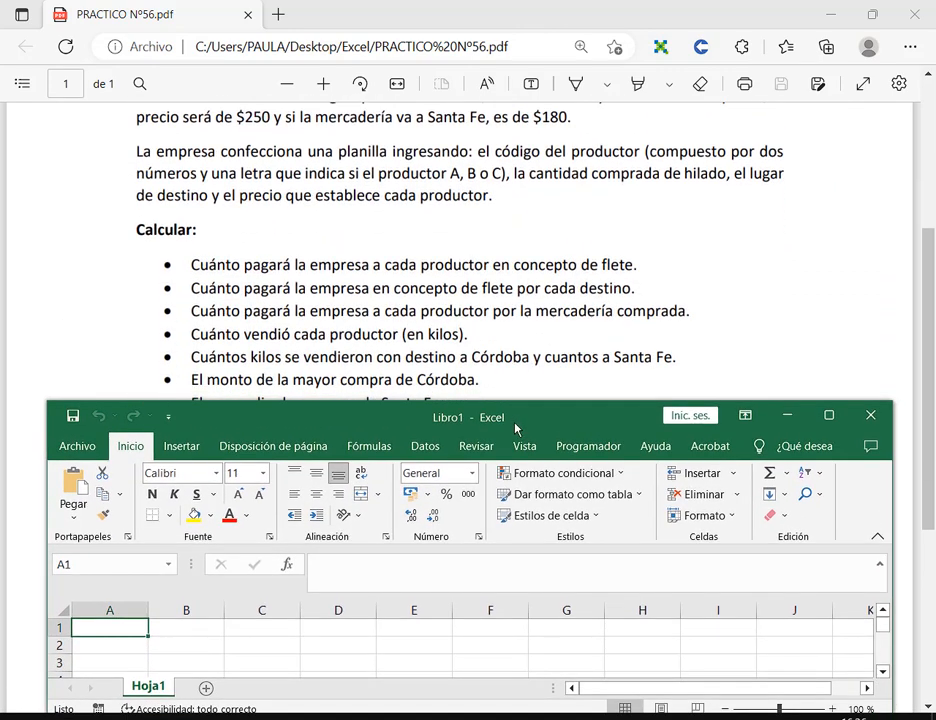
{"action": "left_click_drag", "start_coordinate": [515, 428], "coordinate": [525, 264]}
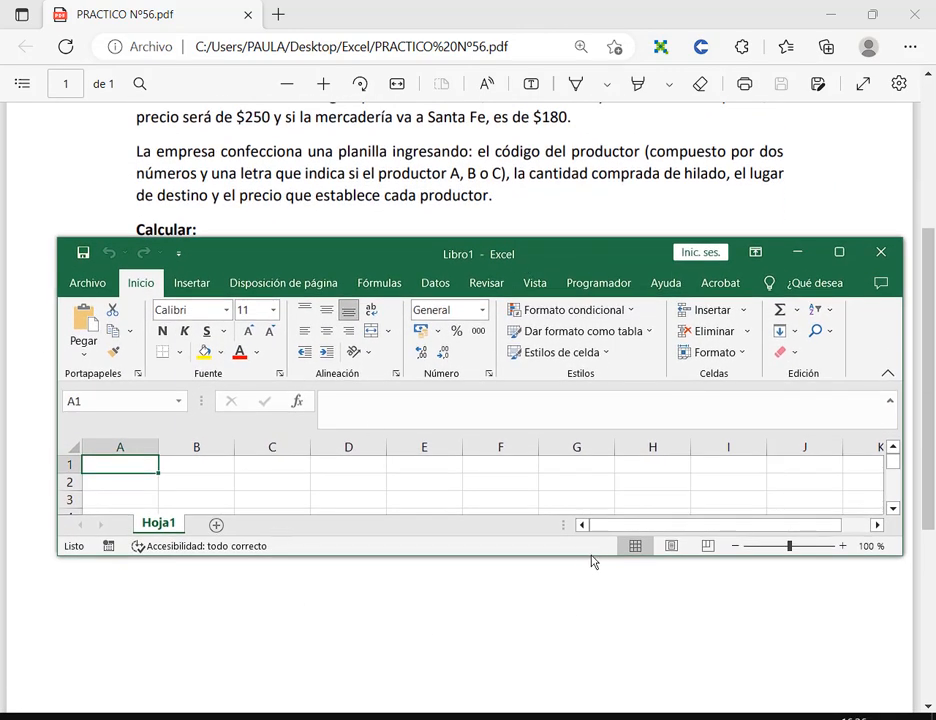
{"action": "left_click_drag", "start_coordinate": [594, 562], "coordinate": [560, 656]}
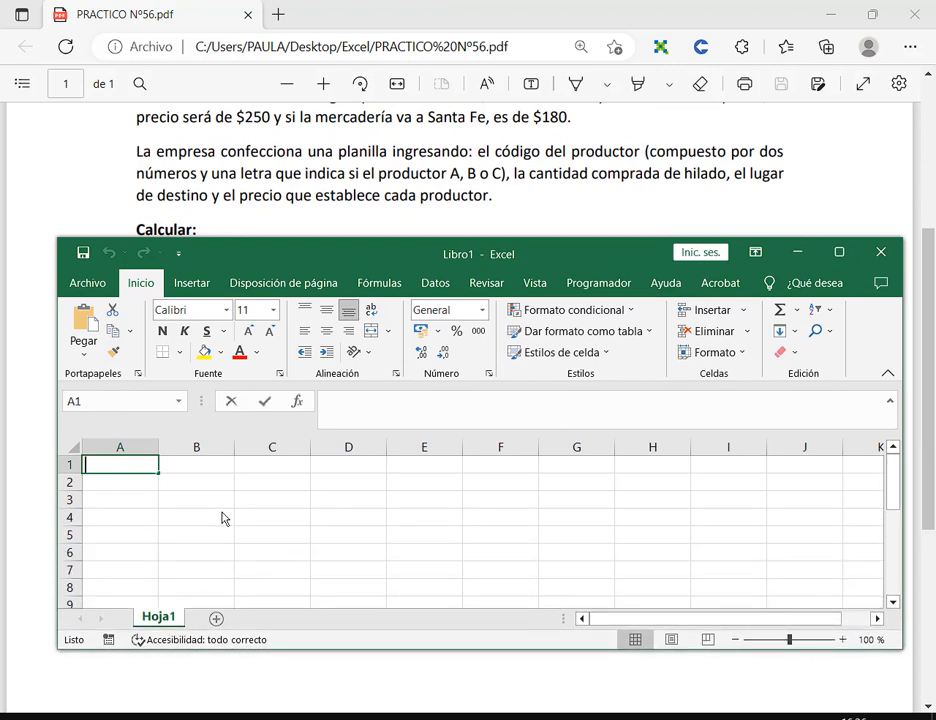
Step: Enter the headings Cod. Productor, Cantidad, Destino and Precio in cells A1 to D1
{"action": "type", "text": "Cod. Productor"}
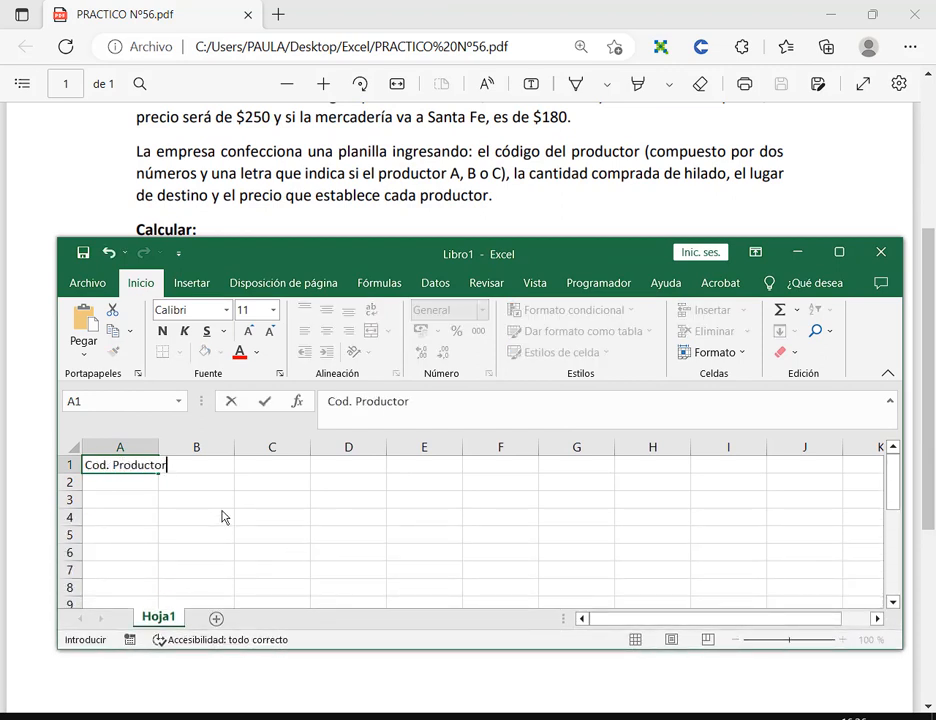
{"action": "key", "text": "Tab"}
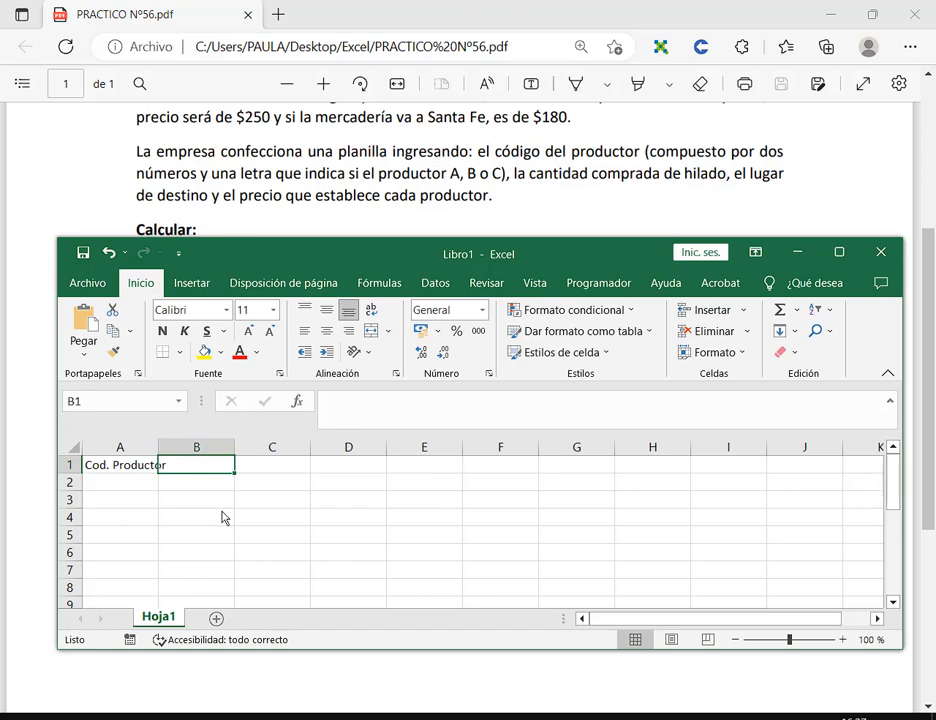
{"action": "type", "text": "Cantidad"}
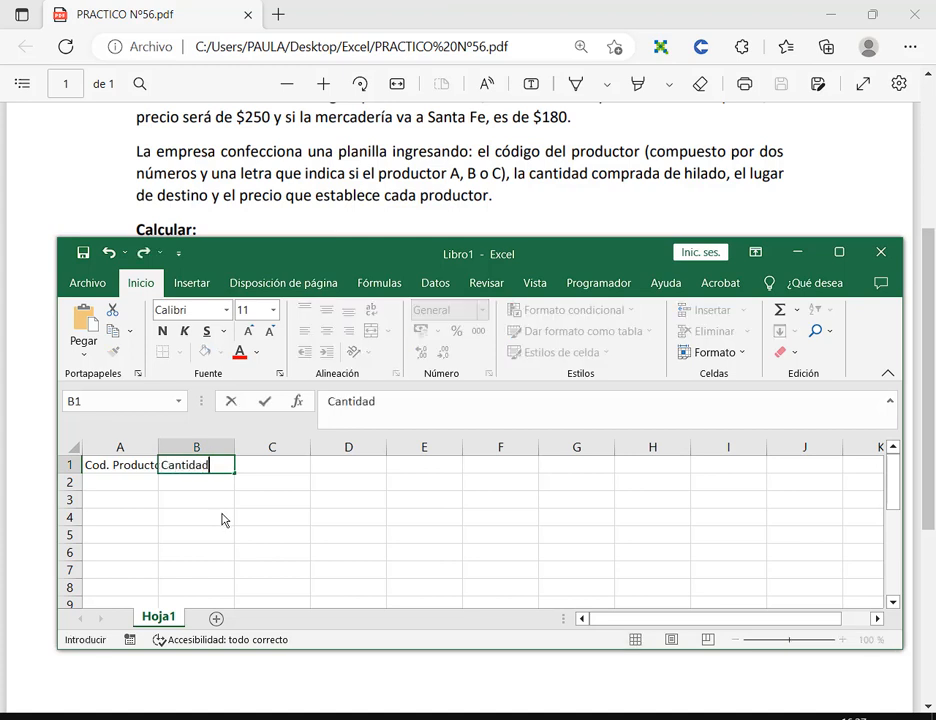
{"action": "key", "text": "Tab"}
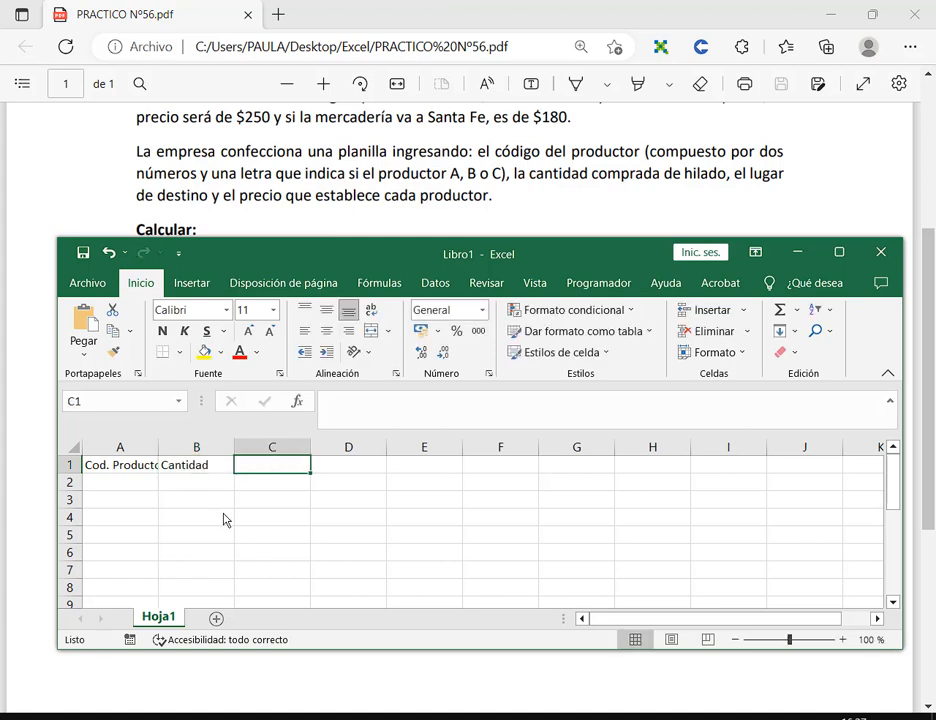
{"action": "type", "text": "Destino"}
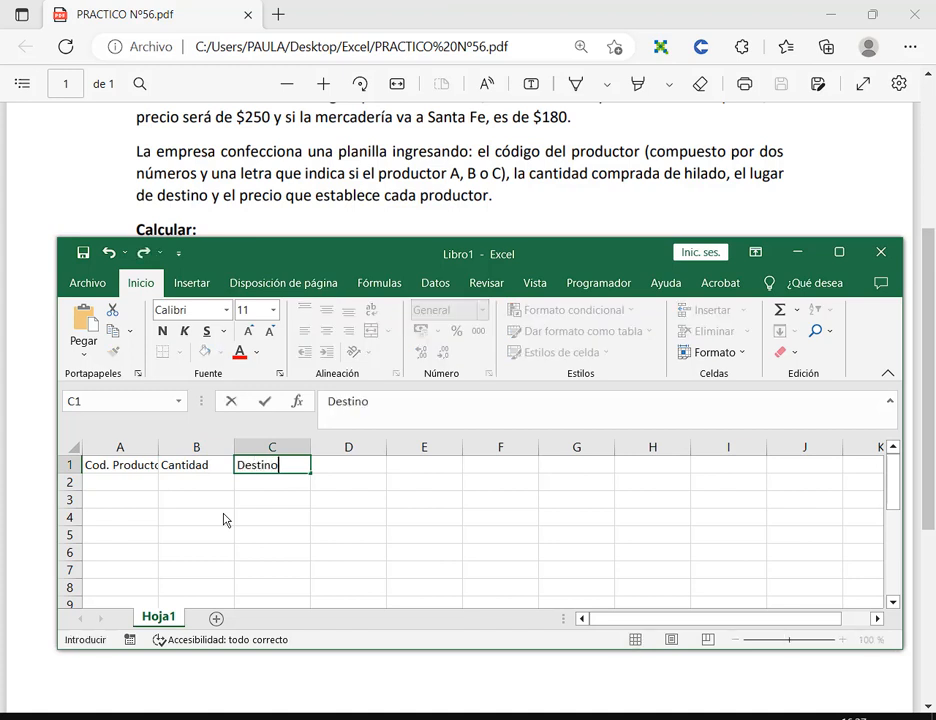
{"action": "key", "text": "Tab"}
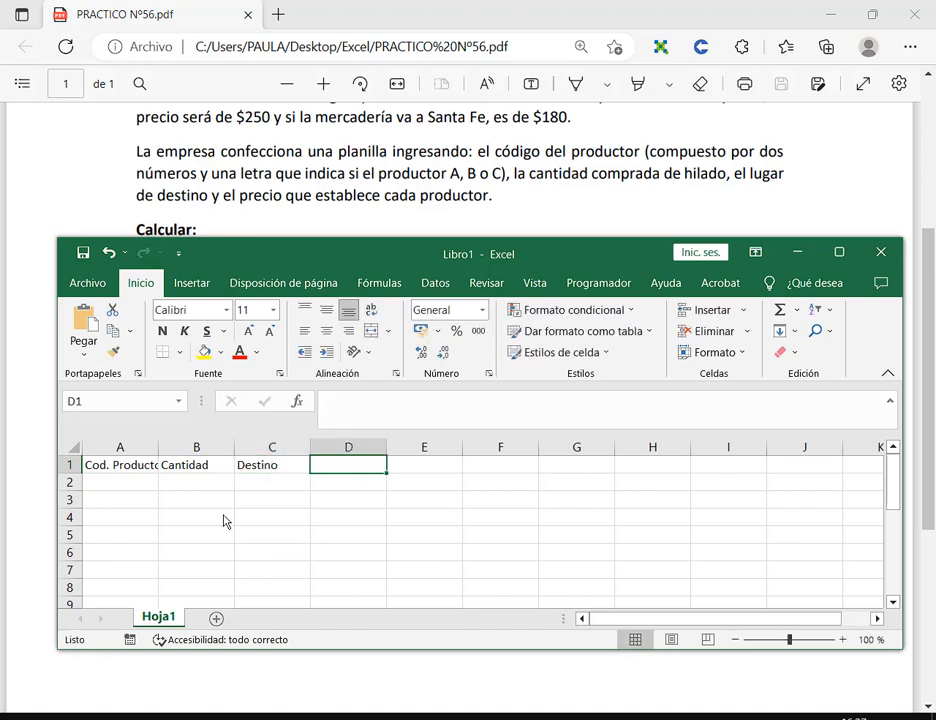
{"action": "type", "text": "Pre"}
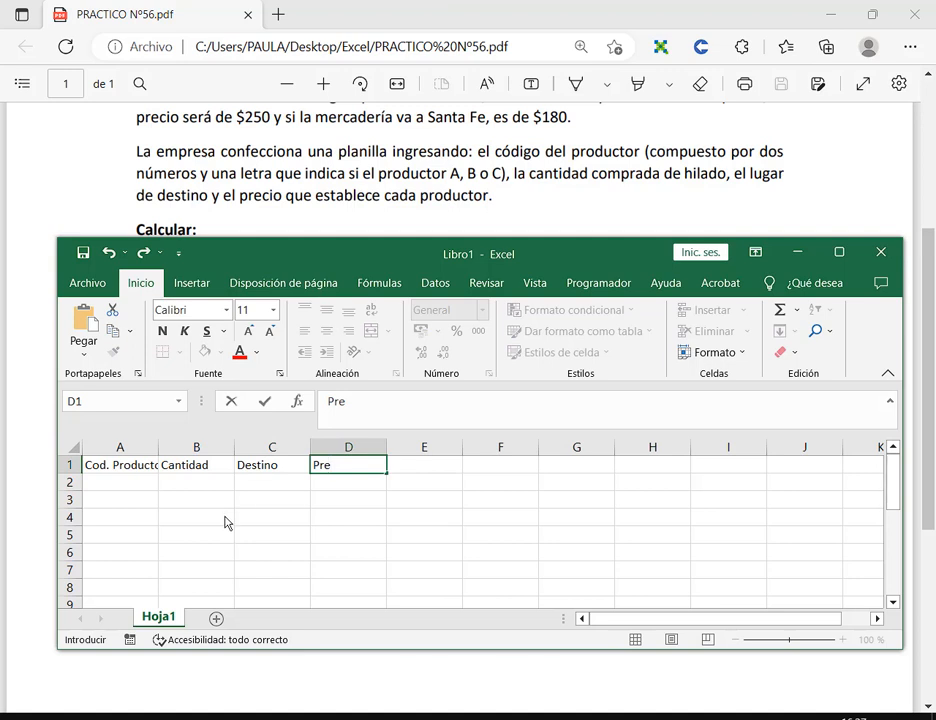
{"action": "type", "text": "cio"}
{"action": "key", "text": "Tab"}
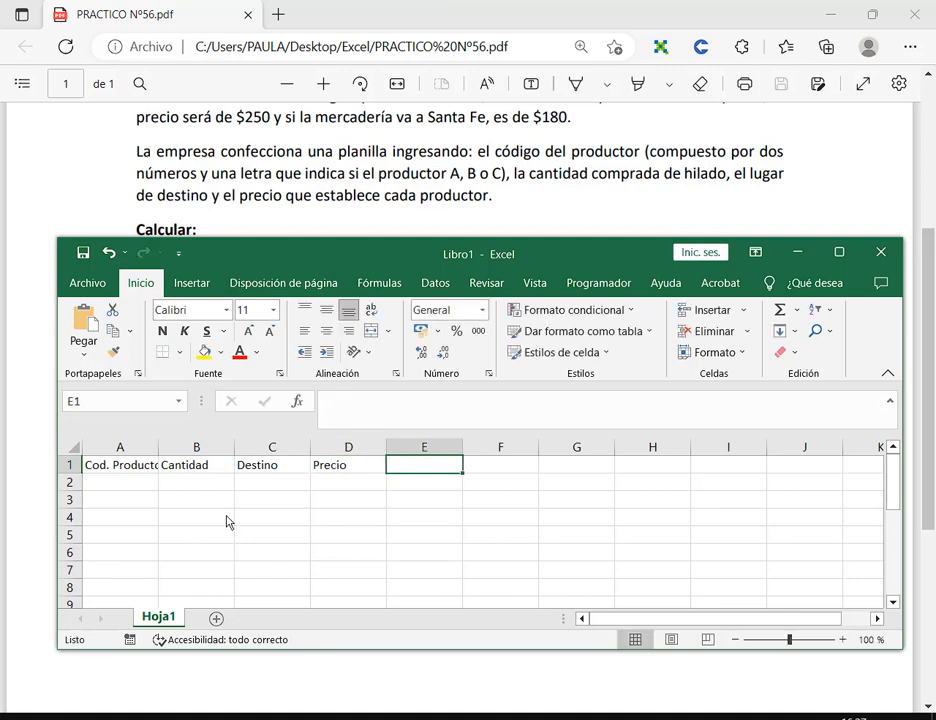
Step: Complete the heading row with Subtotal, Flete and Total in cells E1 to G1
{"action": "type", "text": "Sub"}
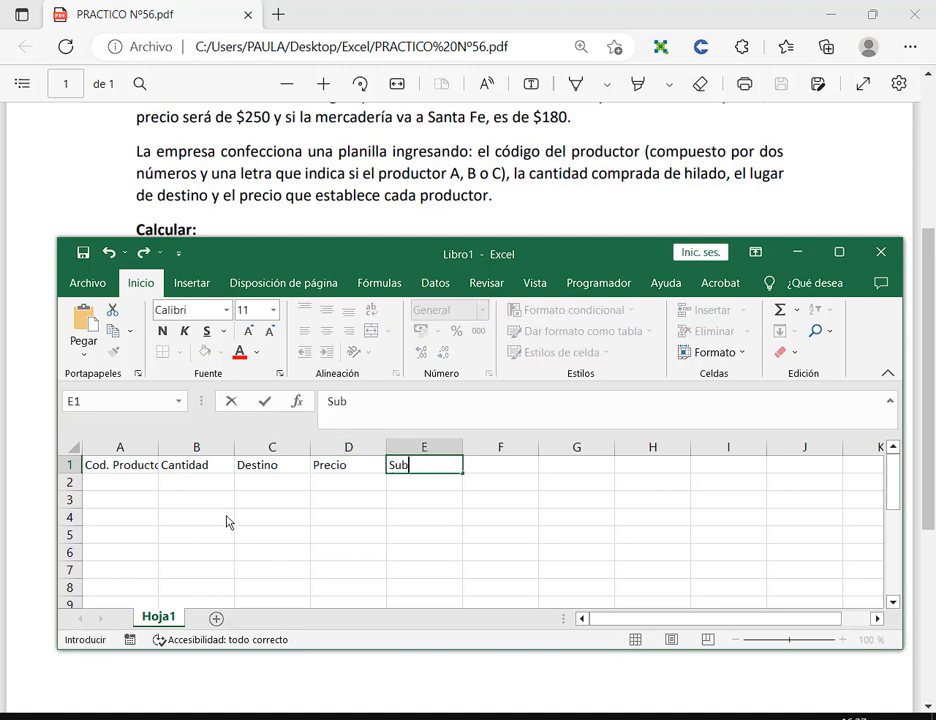
{"action": "type", "text": "total"}
{"action": "key", "text": "Tab"}
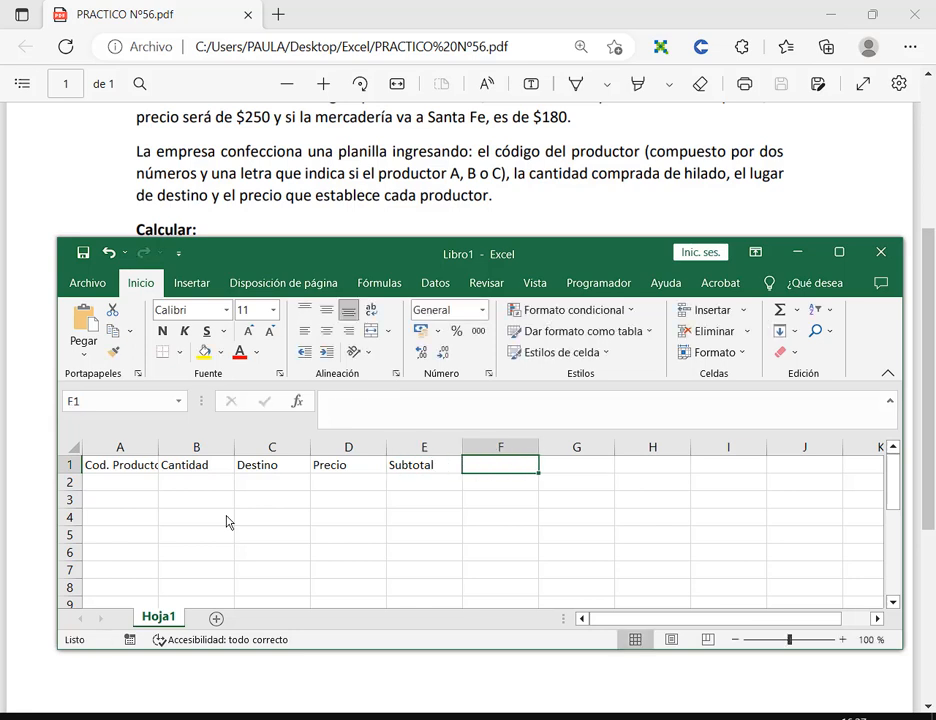
{"action": "type", "text": "Impu"}
{"action": "key", "text": "BackSpace"}
{"action": "key", "text": "BackSpace"}
{"action": "key", "text": "BackSpace"}
{"action": "key", "text": "BackSpace"}
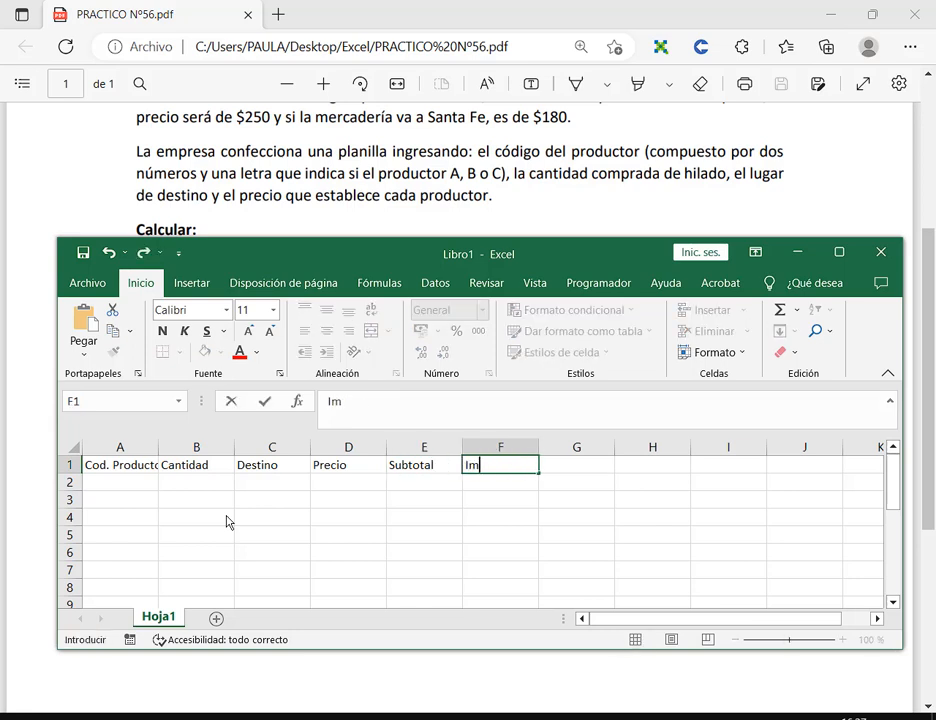
{"action": "type", "text": "Flete"}
{"action": "key", "text": "Tab"}
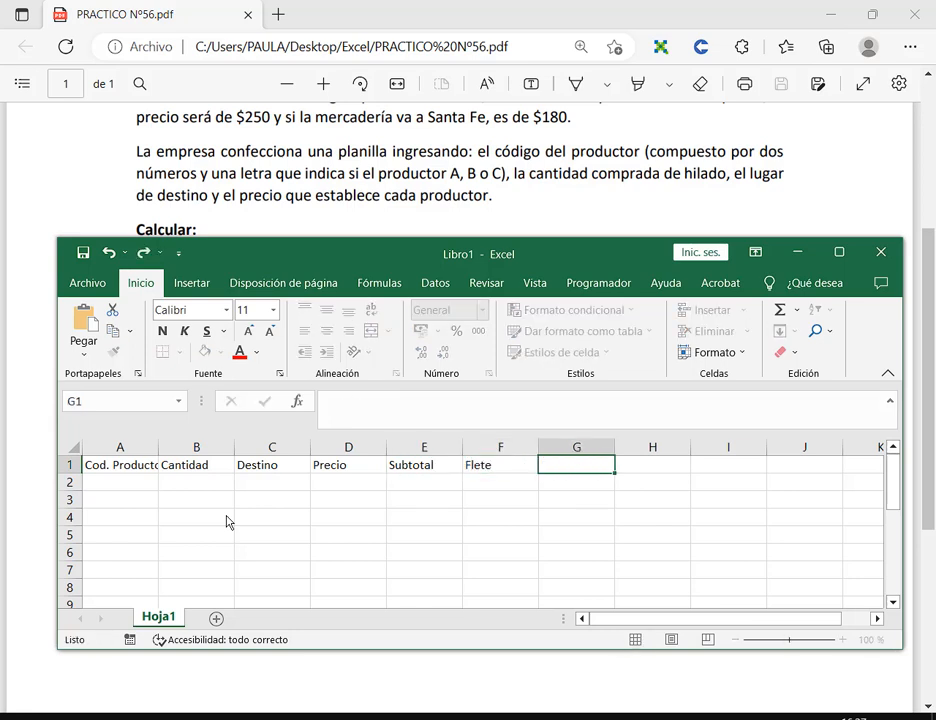
{"action": "type", "text": "Total"}
{"action": "key", "text": "Return"}
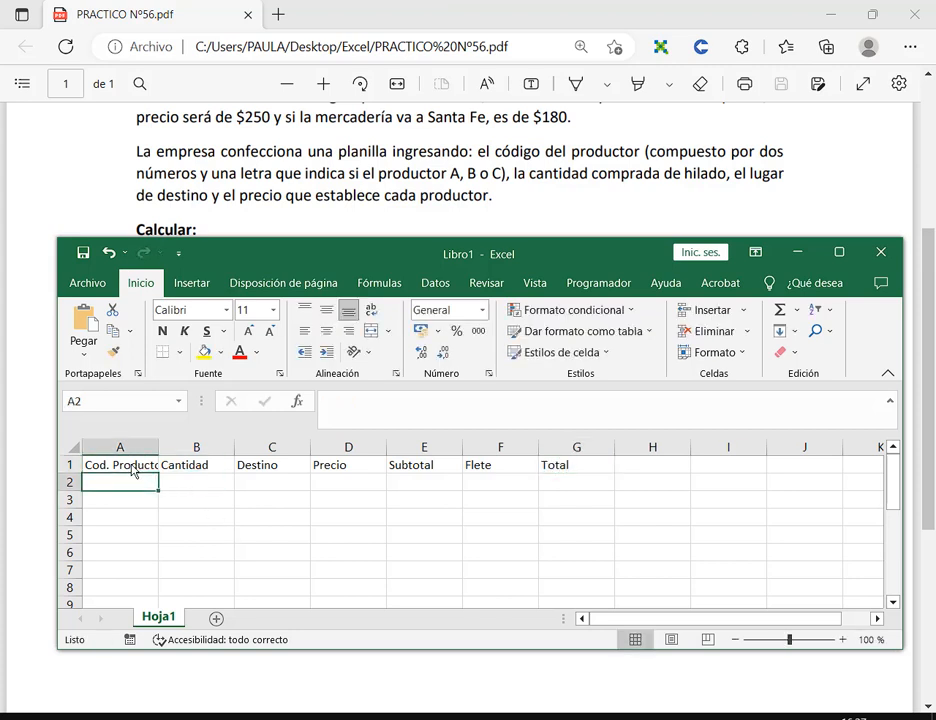
Step: Wrap the text of headings A1:G1 and centre it both vertically and horizontally
{"action": "left_click_drag", "start_coordinate": [130, 466], "coordinate": [580, 467]}
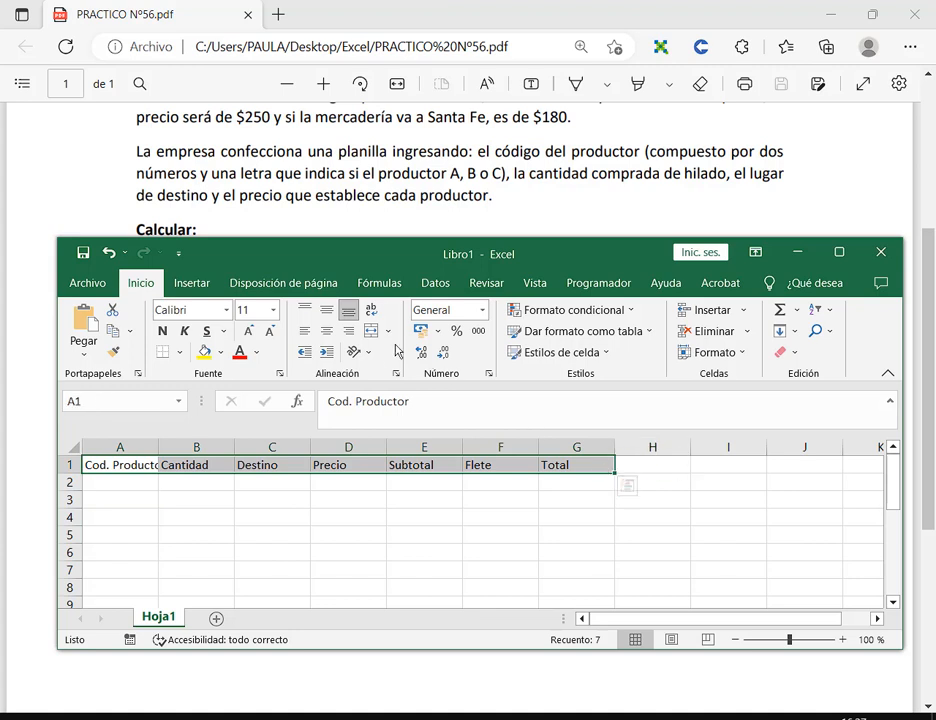
{"action": "left_click", "coordinate": [371, 310]}
{"action": "left_click", "coordinate": [327, 310]}
{"action": "left_click", "coordinate": [327, 331]}
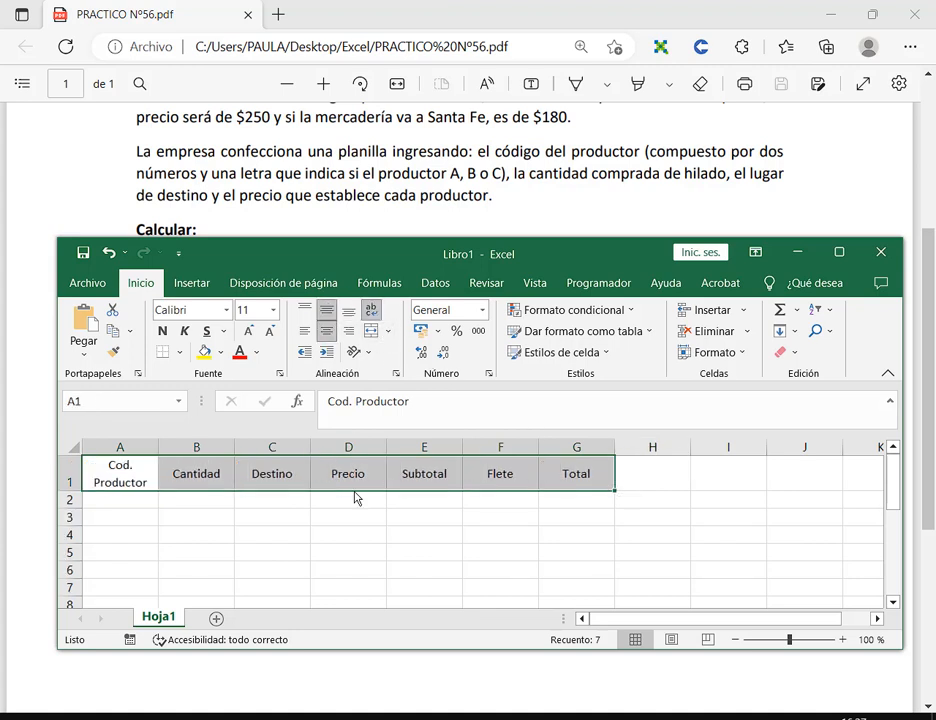
{"action": "left_click", "coordinate": [350, 601]}
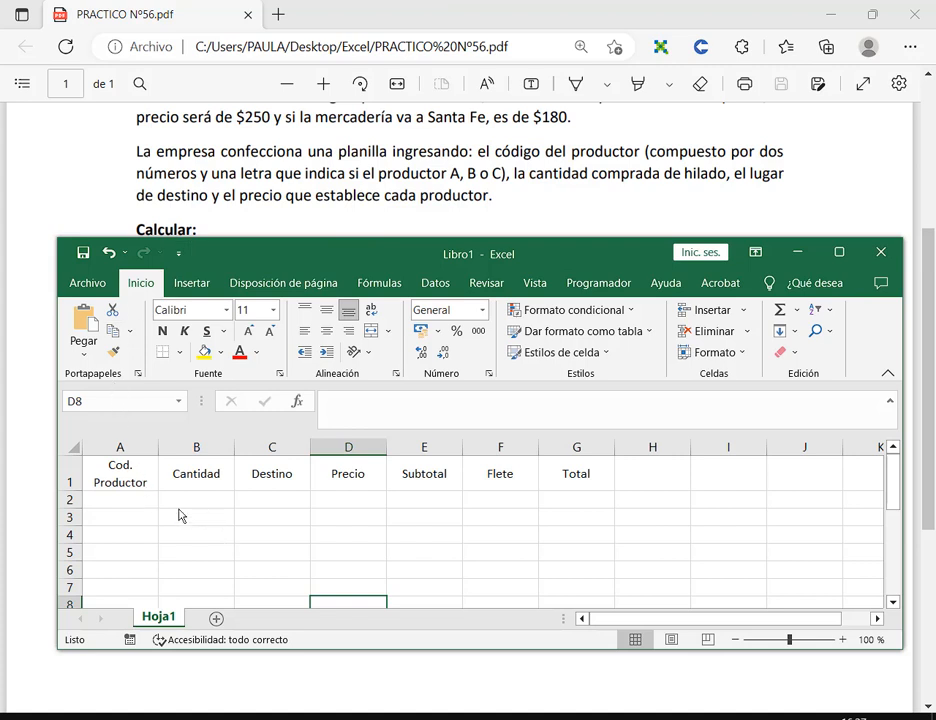
{"action": "left_click", "coordinate": [200, 486]}
{"action": "left_click", "coordinate": [290, 480]}
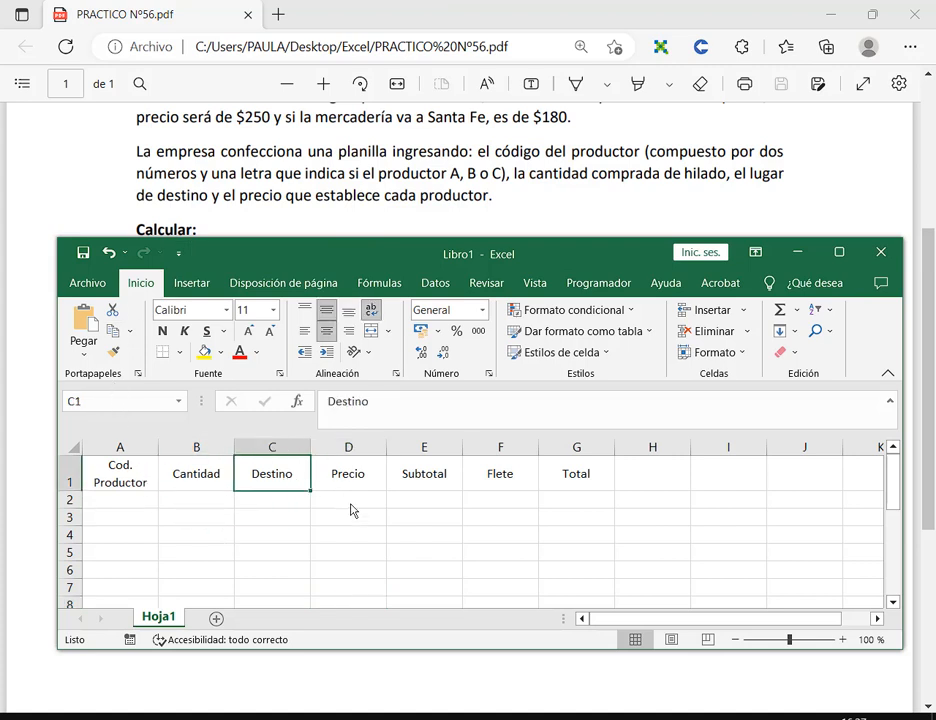
{"action": "left_click", "coordinate": [374, 488]}
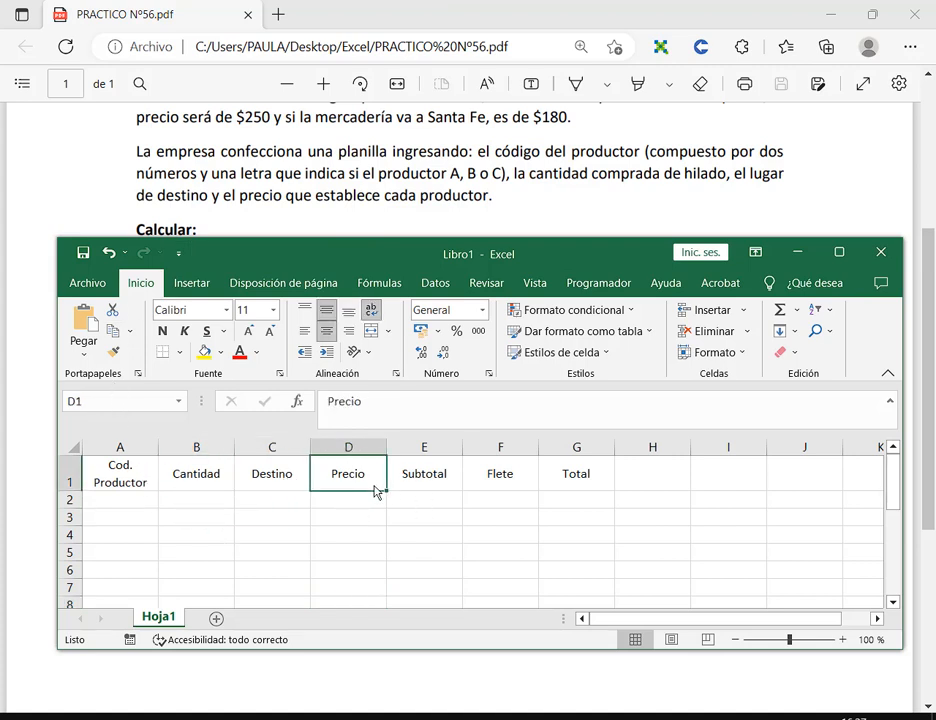
{"action": "left_click", "coordinate": [428, 482]}
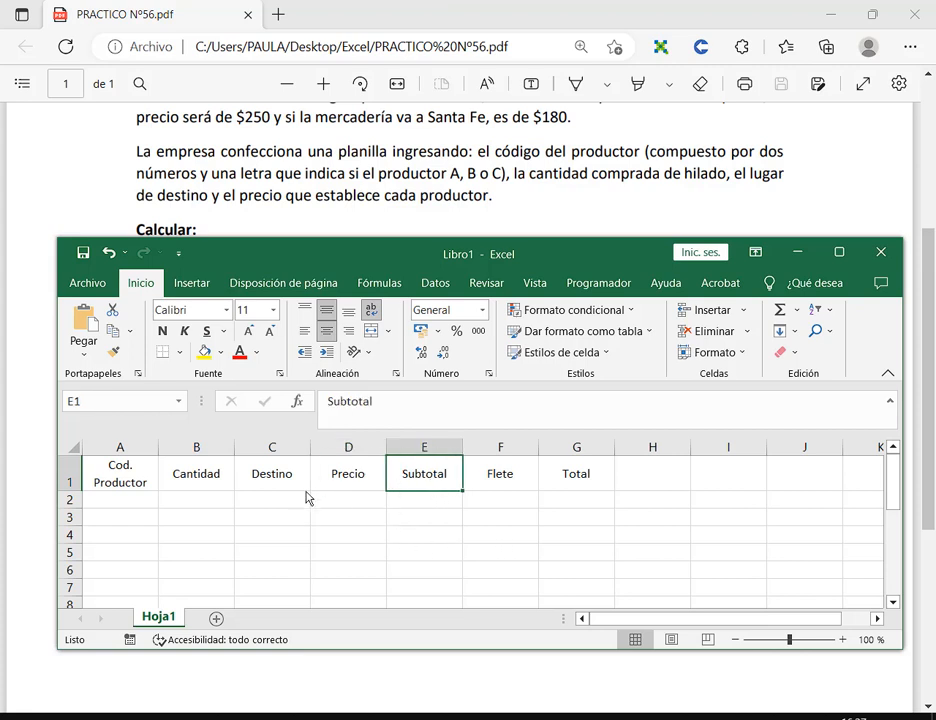
{"action": "key", "text": "Left"}
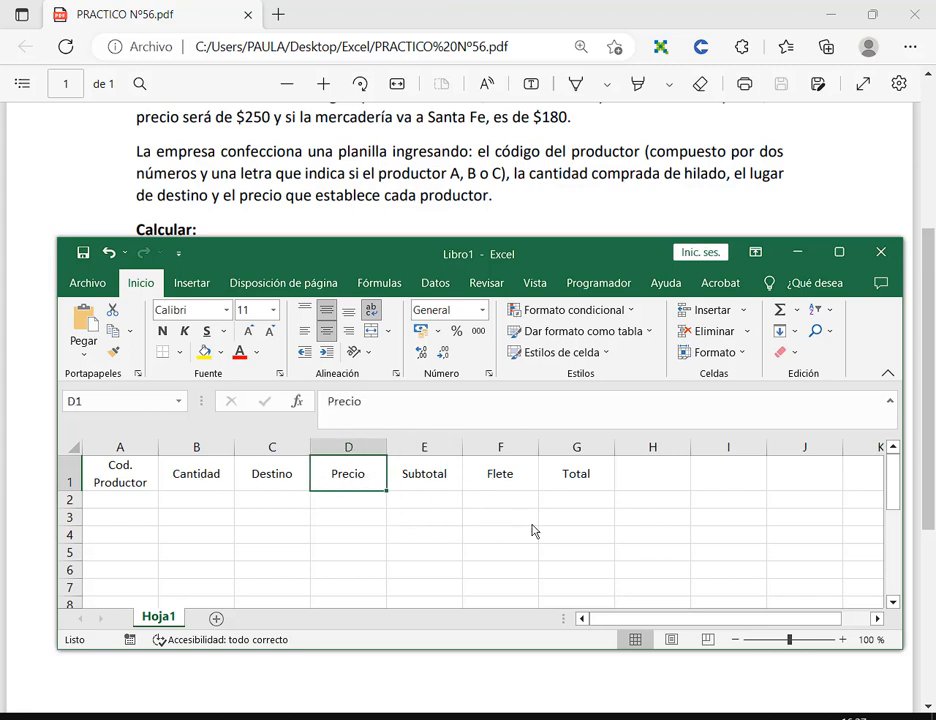
{"action": "left_click", "coordinate": [510, 485]}
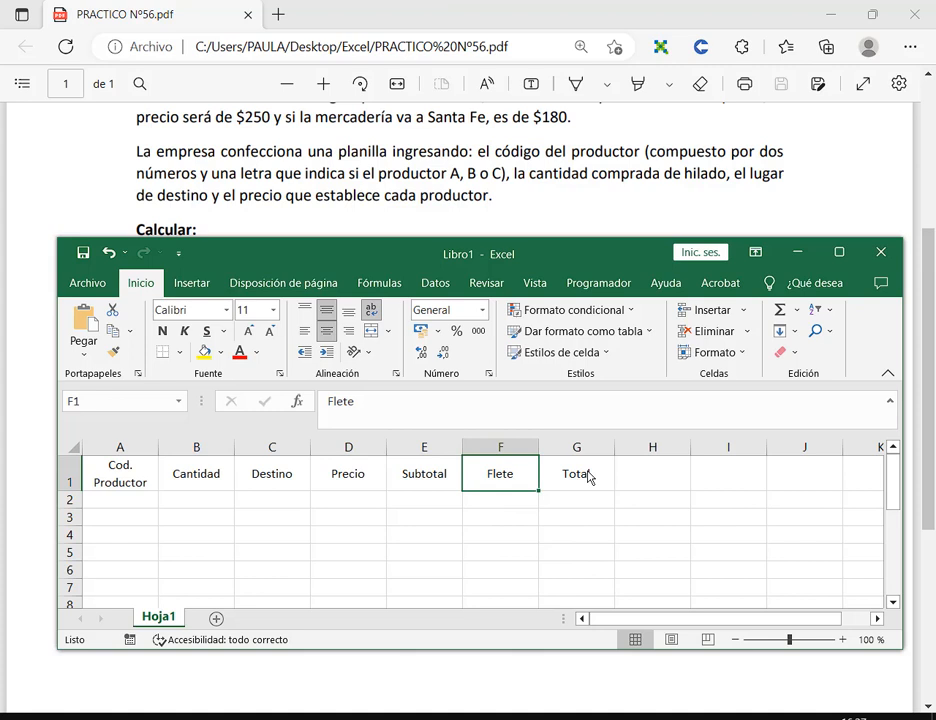
{"action": "left_click", "coordinate": [589, 477]}
Step: Rearrange the headings so that Precio, Subtotal and Destino occupy cells C1, D1 and E1
{"action": "left_click", "coordinate": [282, 478]}
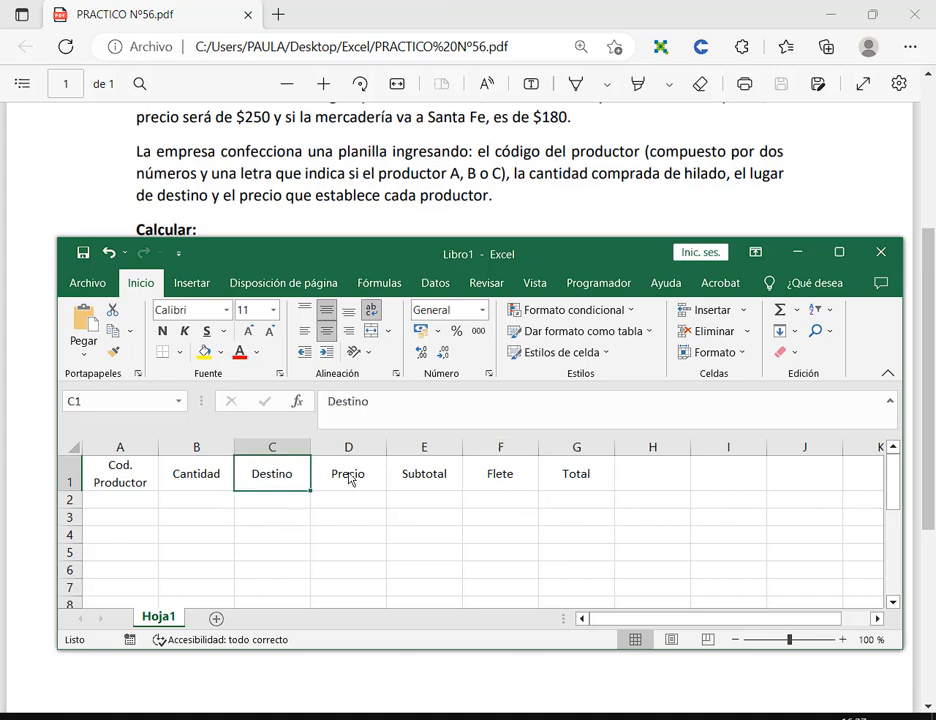
{"action": "left_click_drag", "start_coordinate": [285, 497], "coordinate": [361, 519]}
{"action": "left_click", "coordinate": [316, 470]}
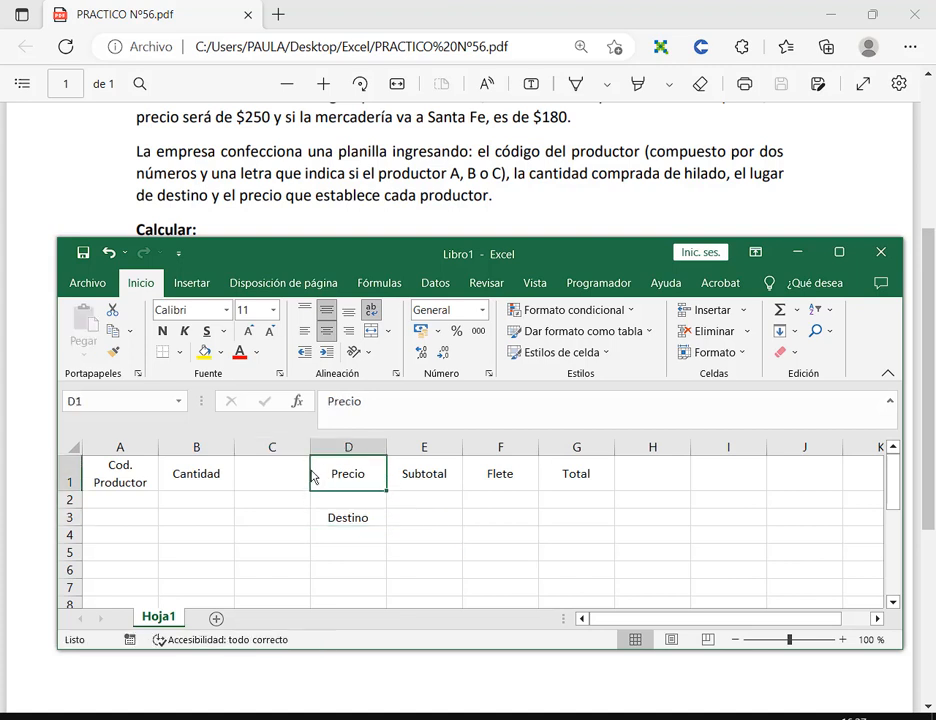
{"action": "left_click_drag", "start_coordinate": [313, 475], "coordinate": [351, 522]}
{"action": "left_click", "coordinate": [430, 451]}
{"action": "left_click_drag", "start_coordinate": [427, 480], "coordinate": [339, 484]}
{"action": "left_click", "coordinate": [365, 517]}
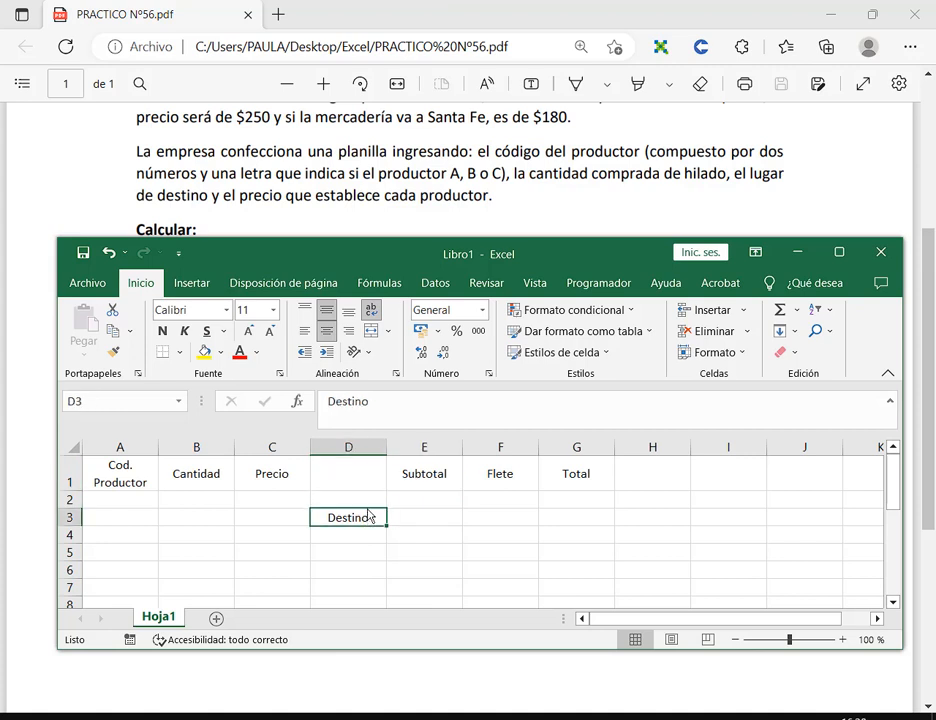
{"action": "left_click", "coordinate": [410, 478]}
{"action": "left_click_drag", "start_coordinate": [386, 487], "coordinate": [450, 472]}
{"action": "left_click", "coordinate": [352, 517]}
{"action": "left_click", "coordinate": [545, 568]}
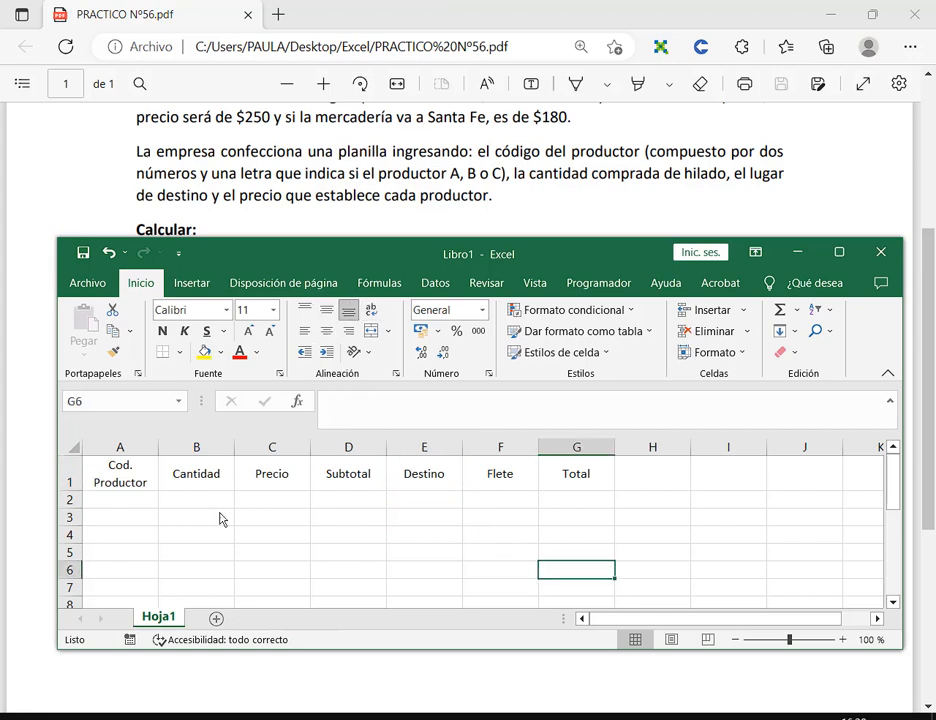
Step: Undo the moves of the Destino, Precio and Subtotal headings
{"action": "key", "text": "ctrl+z"}
{"action": "key", "text": "ctrl+z"}
{"action": "key", "text": "ctrl+z"}
{"action": "key", "text": "ctrl+z"}
{"action": "key", "text": "ctrl+z"}
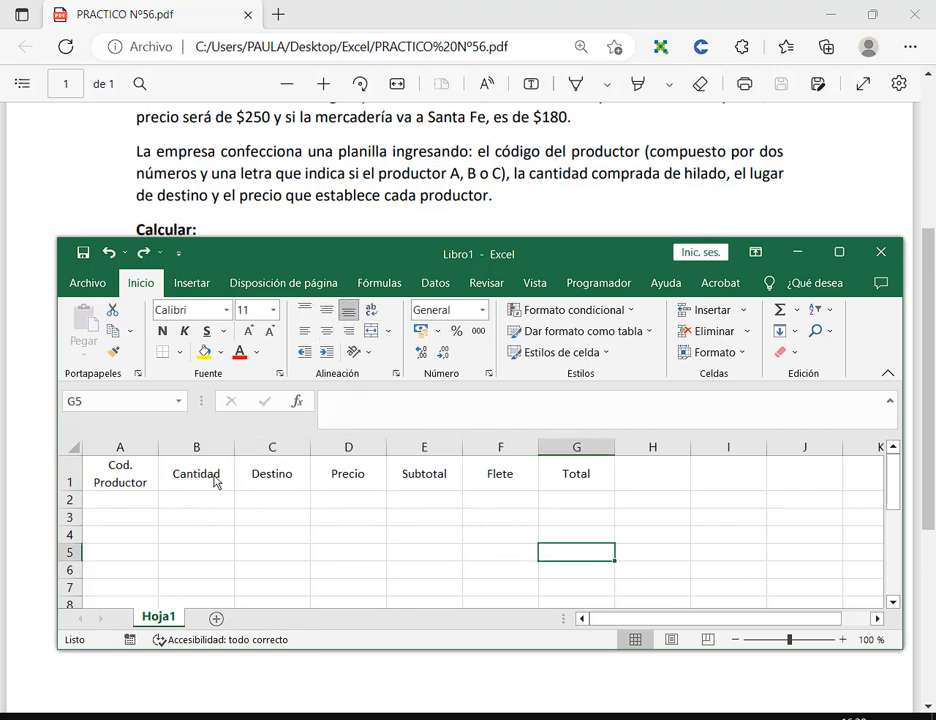
Step: Review the headings against the producer price and freight rules in the first two paragraphs of Enunciado Nº 6
{"action": "left_click", "coordinate": [135, 486]}
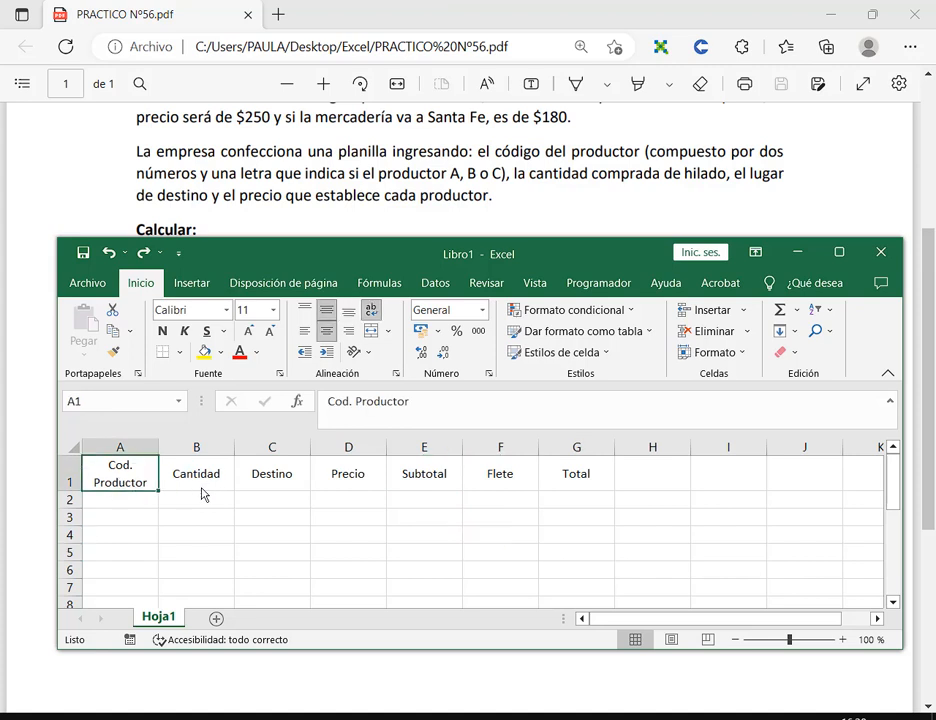
{"action": "left_click", "coordinate": [205, 487]}
{"action": "left_click", "coordinate": [325, 487]}
{"action": "left_click", "coordinate": [424, 487]}
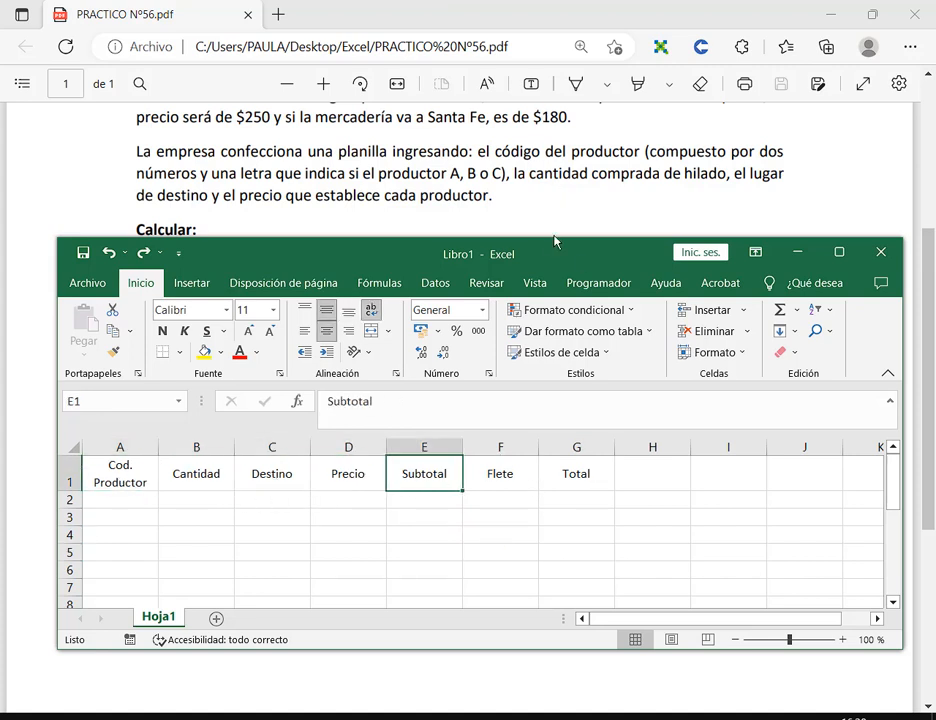
{"action": "scroll", "coordinate": [538, 202], "scroll_direction": "up", "scroll_amount": 5}
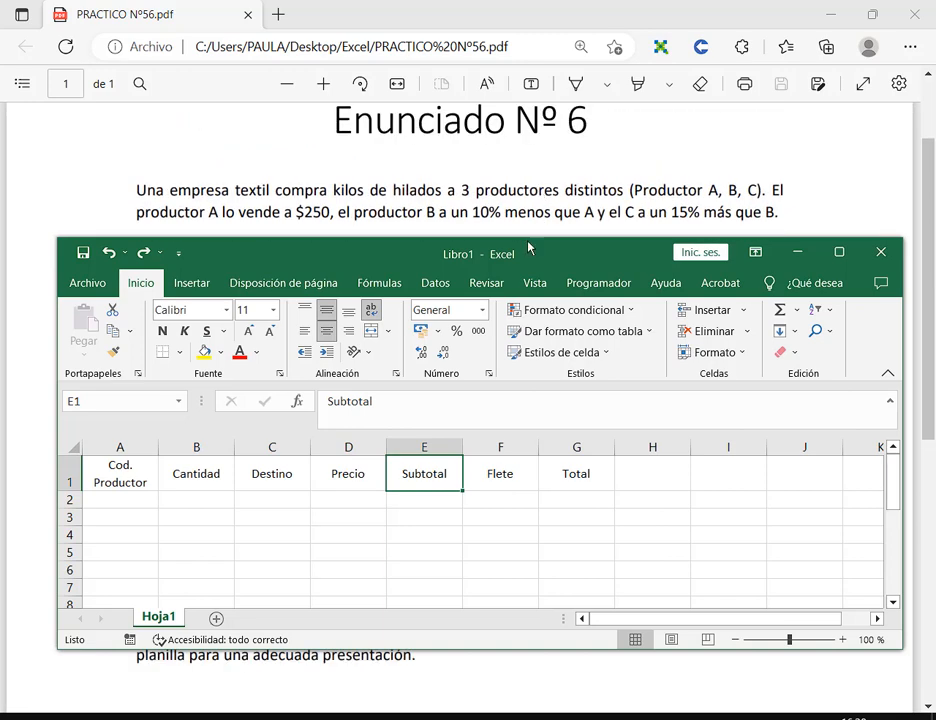
{"action": "left_click_drag", "start_coordinate": [528, 253], "coordinate": [497, 350]}
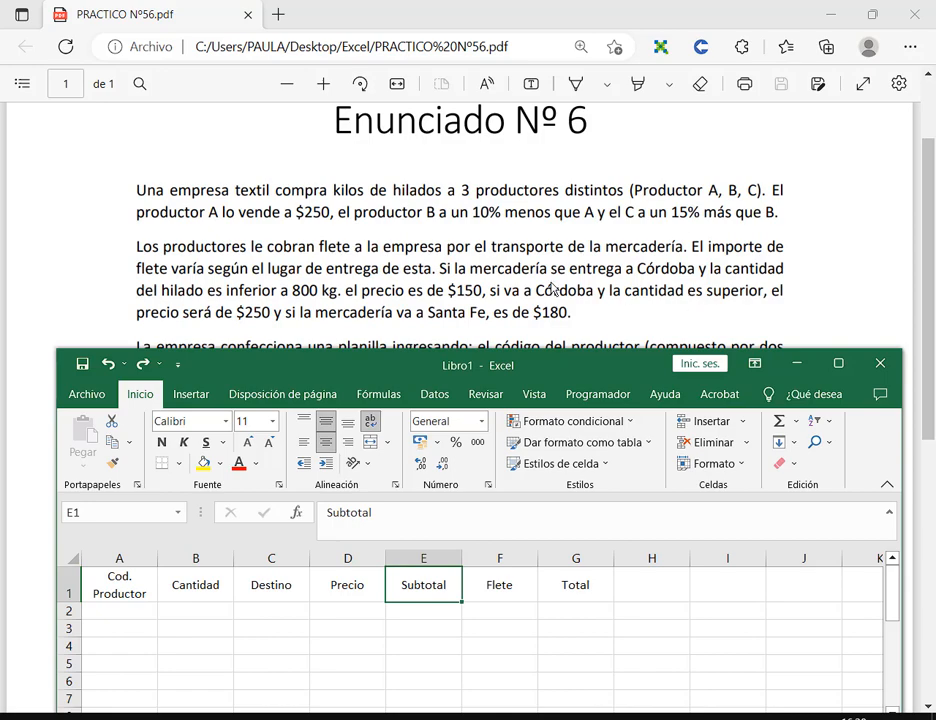
{"action": "scroll", "coordinate": [535, 264], "scroll_direction": "down", "scroll_amount": 4}
{"action": "left_click_drag", "start_coordinate": [495, 374], "coordinate": [506, 232]}
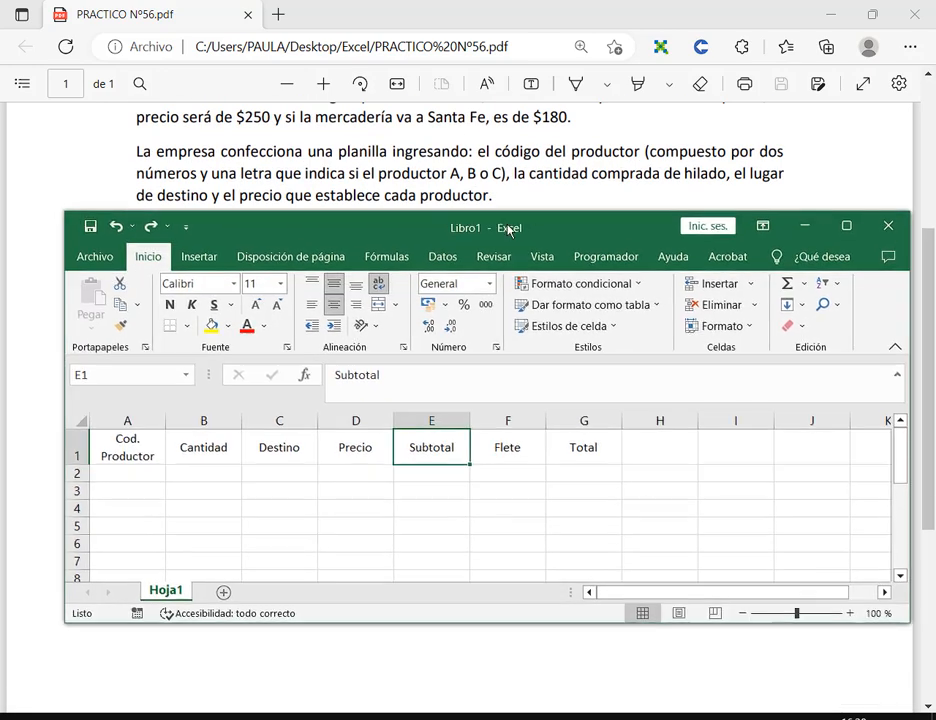
Step: Switch to Google Meet to check the call messages, and return to the Excel workbook
{"action": "left_click", "coordinate": [237, 714]}
{"action": "left_click", "coordinate": [331, 590]}
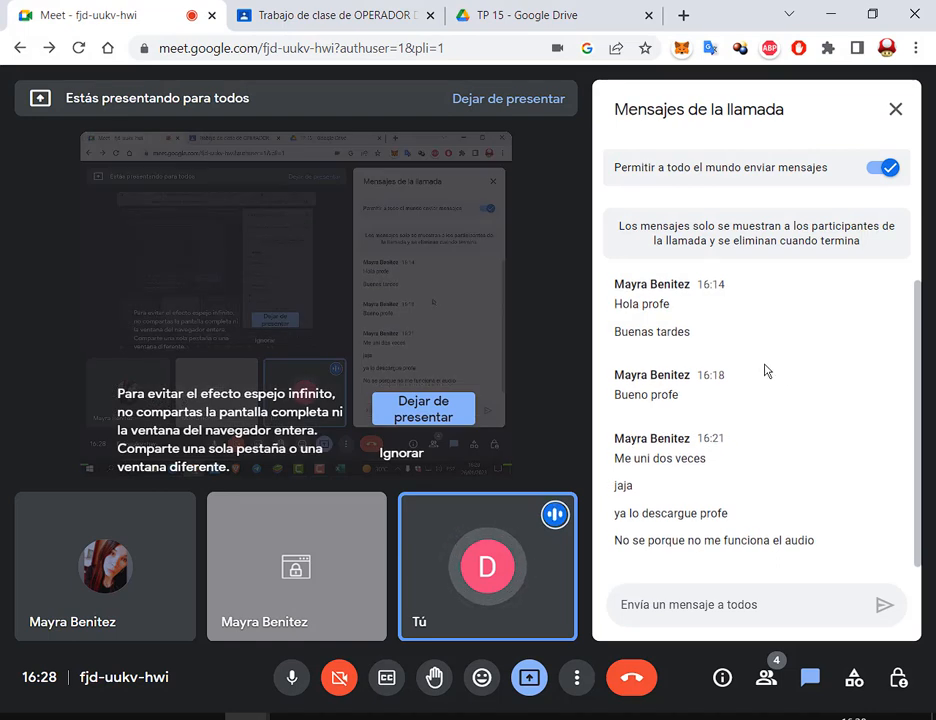
{"action": "left_click", "coordinate": [831, 15]}
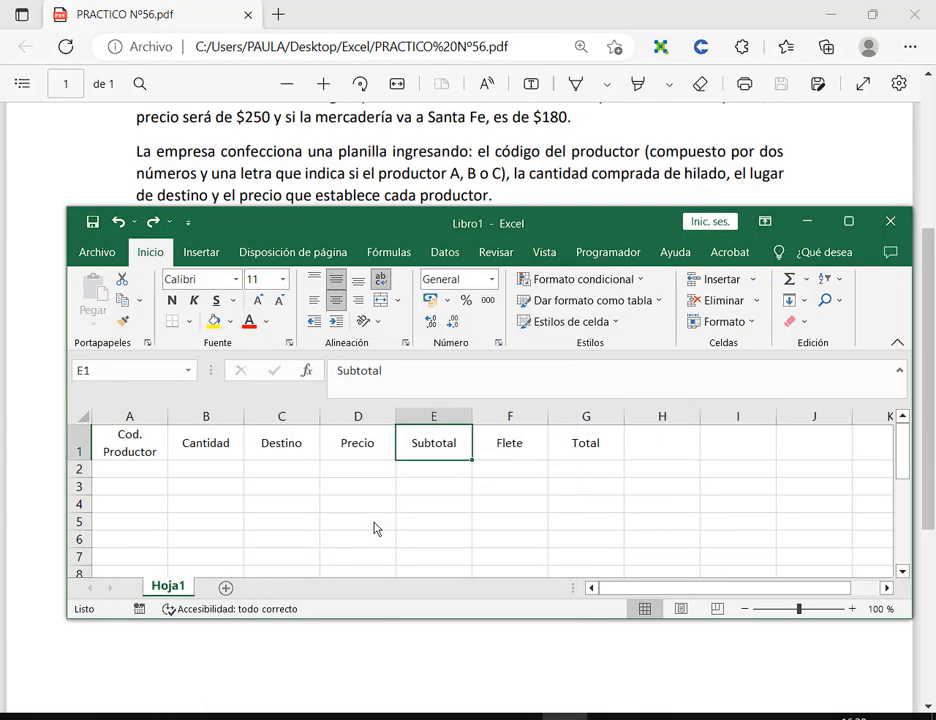
Step: Extend the Excel window downward to show worksheet rows up to 11, and select cell A2 below the producer code heading
{"action": "left_click_drag", "start_coordinate": [130, 469], "coordinate": [130, 540]}
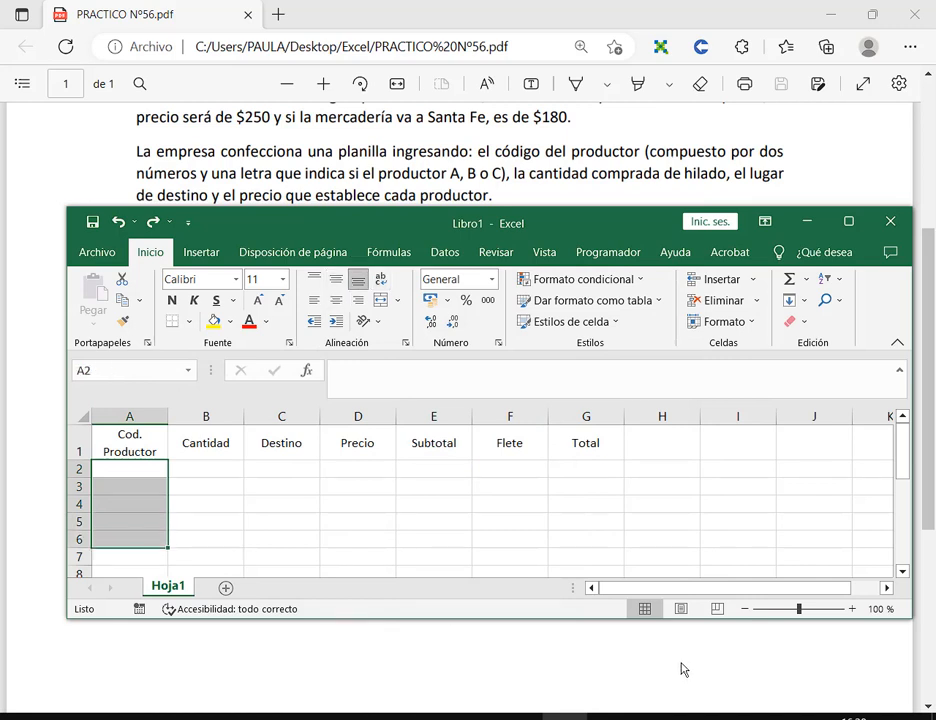
{"action": "left_click_drag", "start_coordinate": [620, 628], "coordinate": [625, 684]}
{"action": "left_click", "coordinate": [134, 470]}
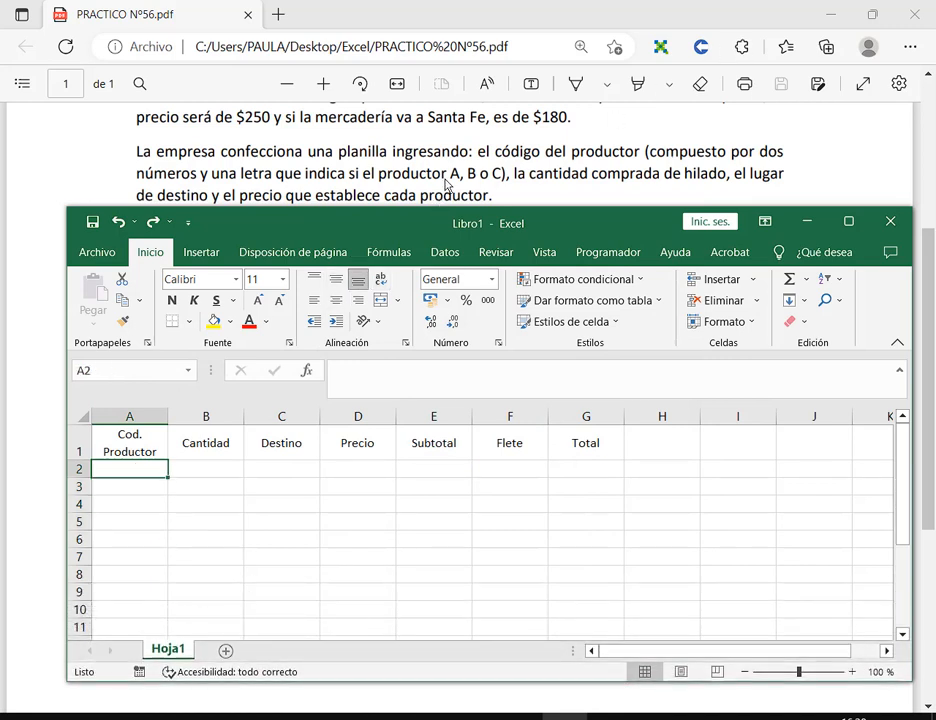
{"action": "left_click_drag", "start_coordinate": [121, 468], "coordinate": [125, 628]}
{"action": "left_click_drag", "start_coordinate": [117, 476], "coordinate": [125, 627]}
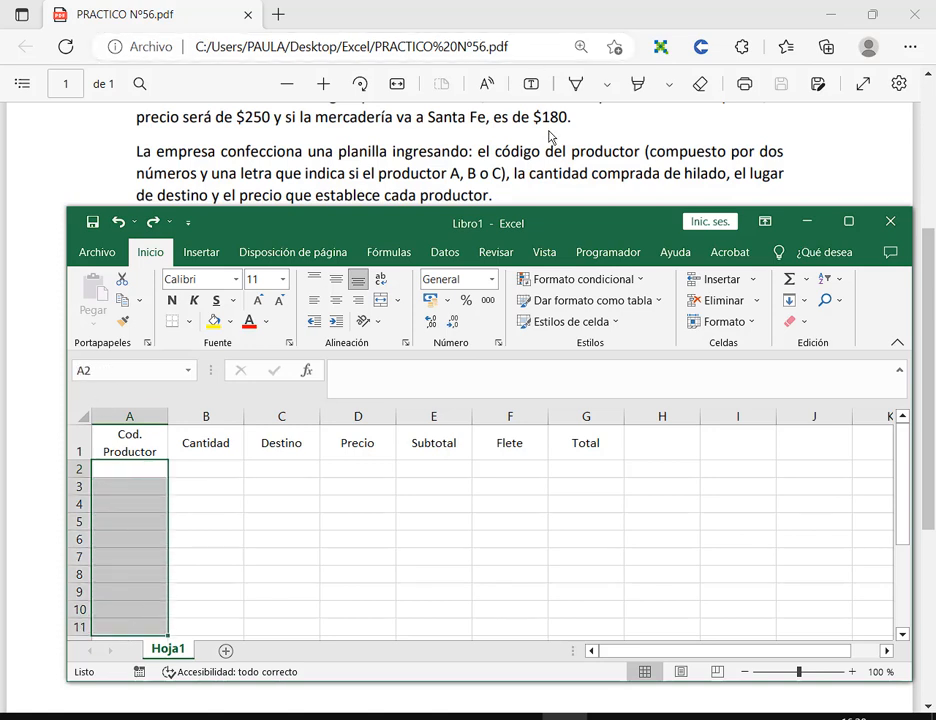
{"action": "mouse_move", "coordinate": [556, 218]}
{"action": "left_mouse_down"}
{"action": "mouse_move", "coordinate": [554, 290]}
{"action": "mouse_move", "coordinate": [547, 227]}
{"action": "left_mouse_up"}
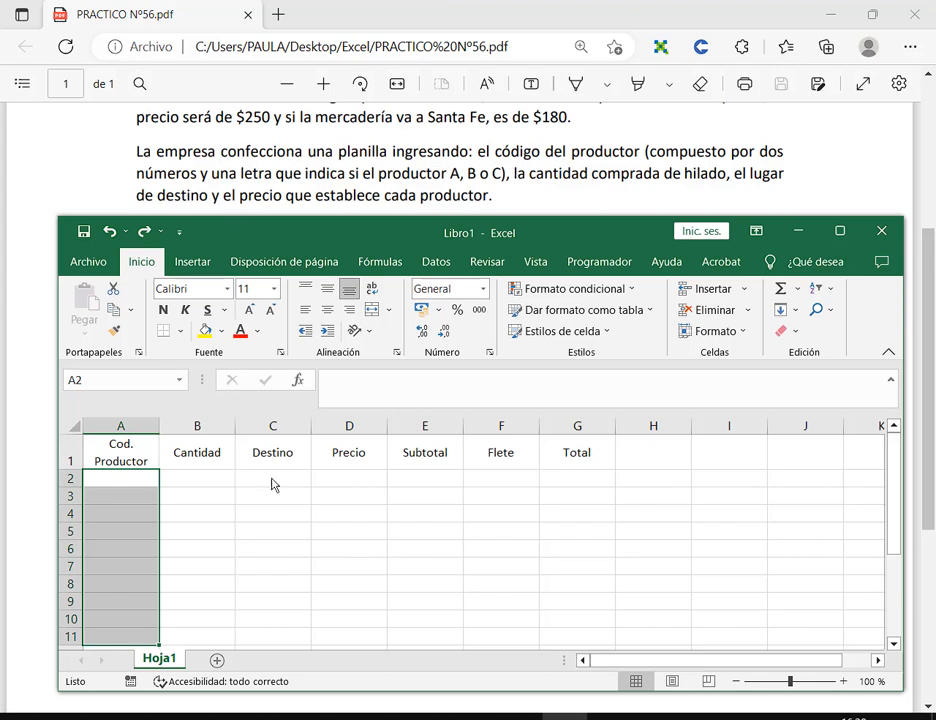
Step: Enter the producer codes A45, B89 and C57 in cells A2 to A4
{"action": "left_click", "coordinate": [133, 480]}
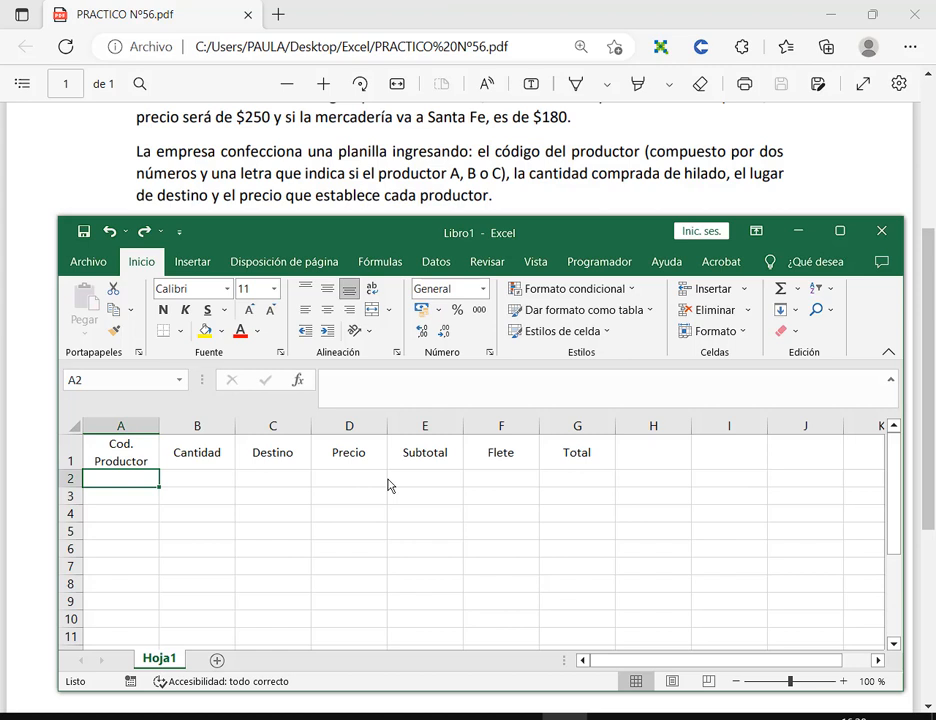
{"action": "type", "text": "1"}
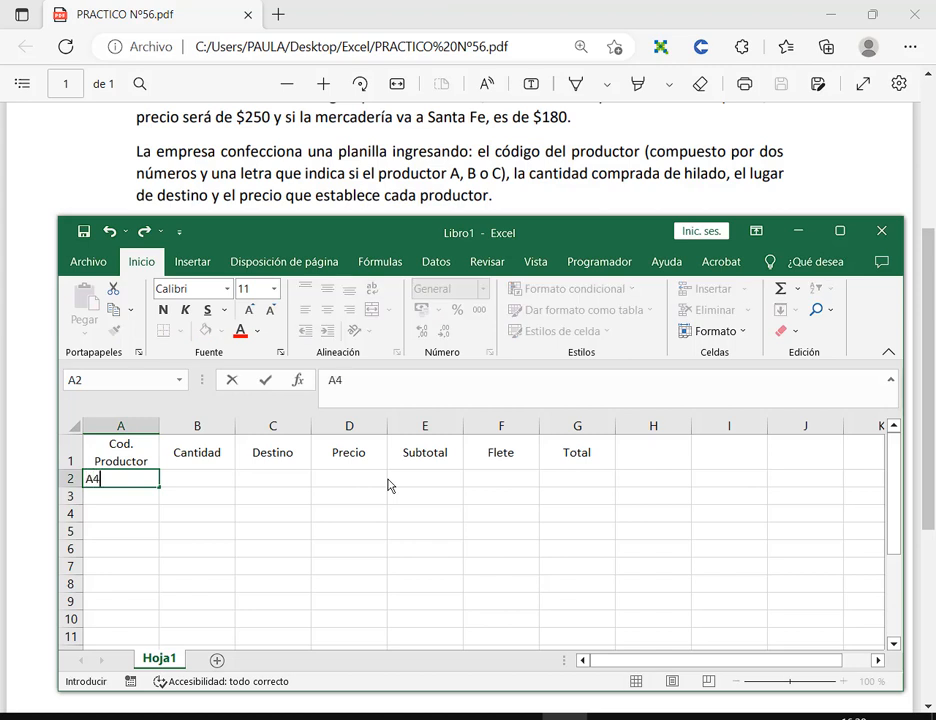
{"action": "key", "text": "Return"}
{"action": "type", "text": "b"}
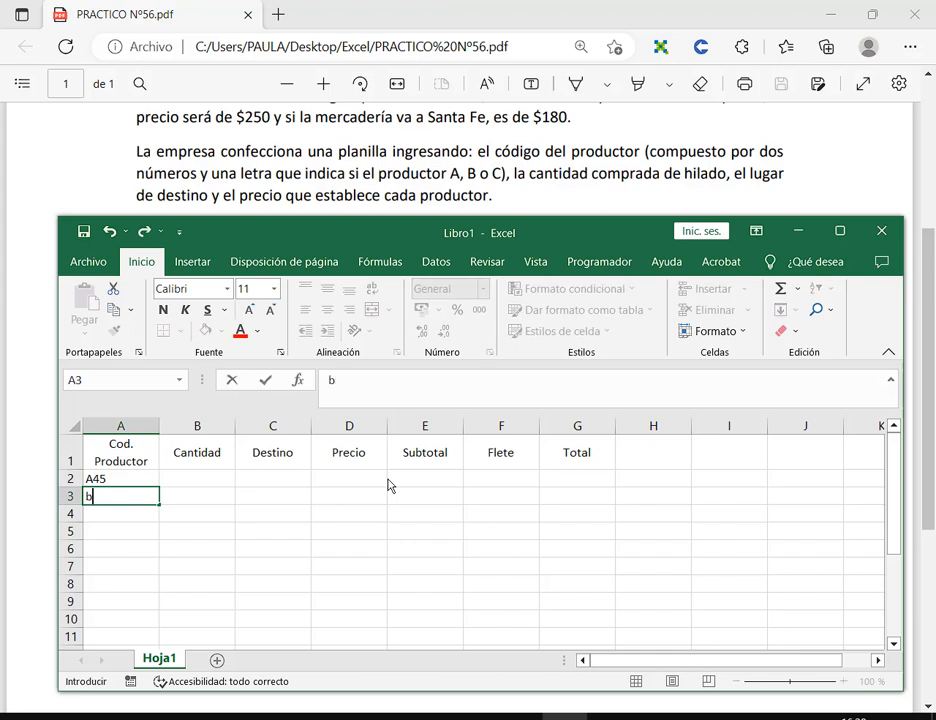
{"action": "key", "text": "BackSpace"}
{"action": "key", "text": "BackSpace"}
{"action": "type", "text": "B89"}
{"action": "key", "text": "Return"}
{"action": "type", "text": "C5"}
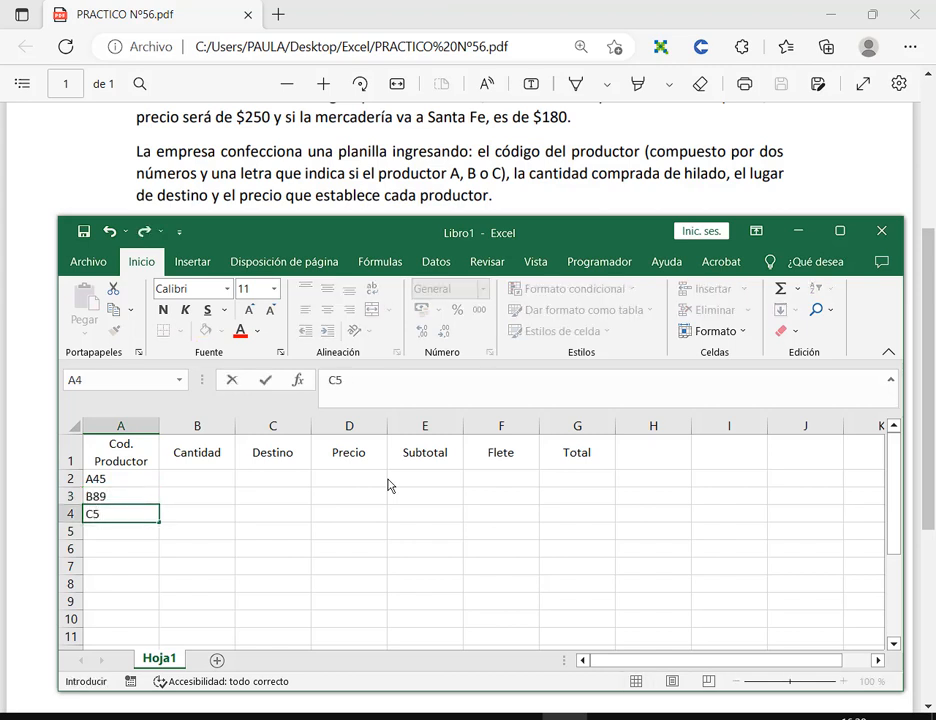
{"action": "type", "text": "7"}
{"action": "key", "text": "Return"}
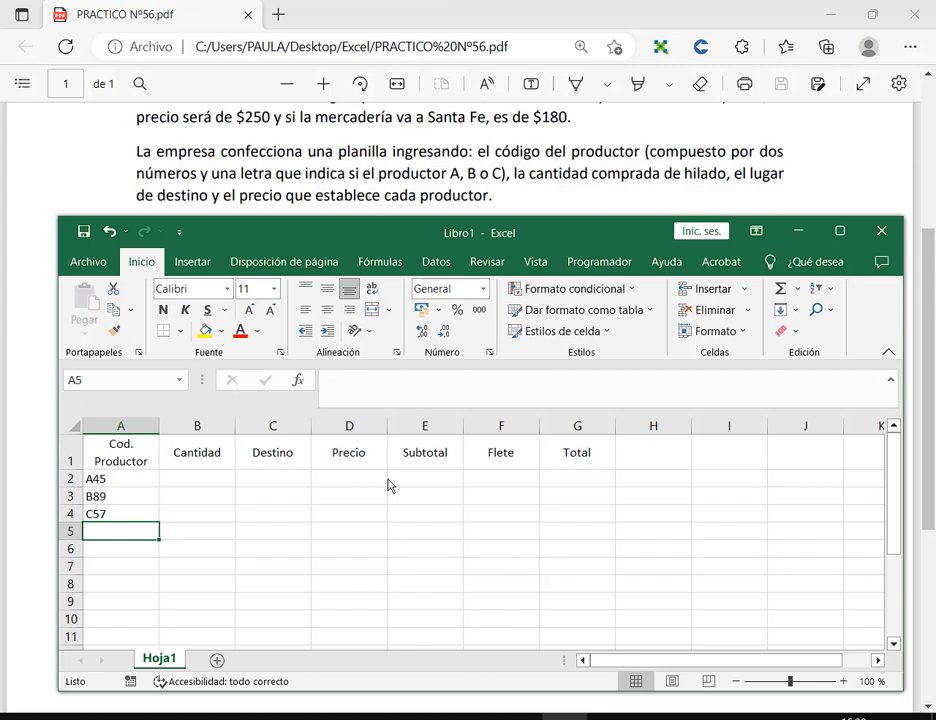
Step: Continue the producer code column with A36, B58 and C84 in cells A5 to A7
{"action": "type", "text": "A3"}
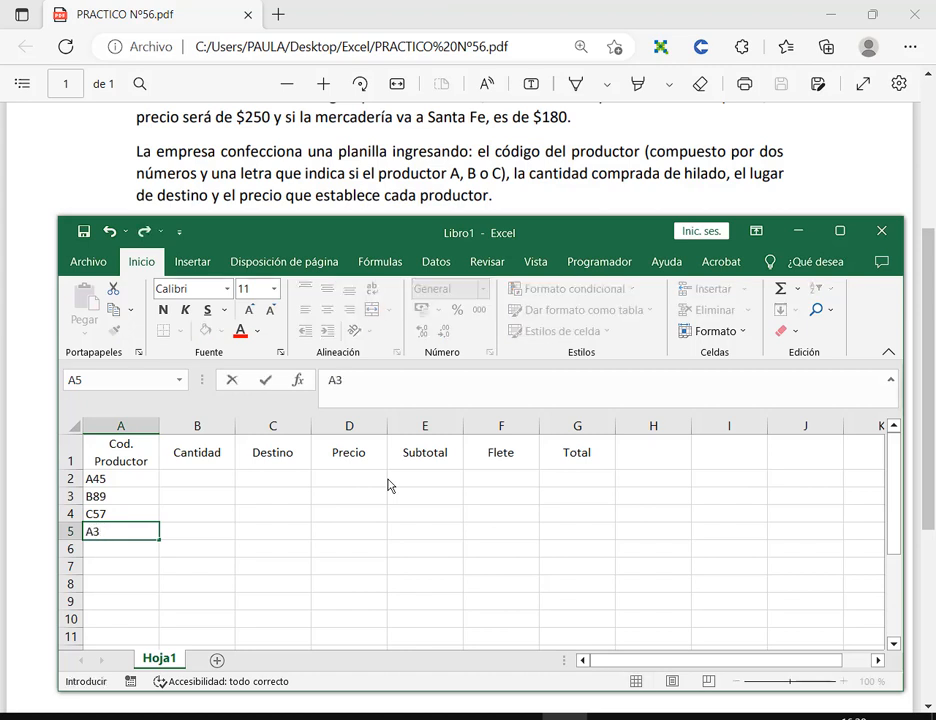
{"action": "type", "text": "65"}
{"action": "key", "text": "BackSpace"}
{"action": "key", "text": "Return"}
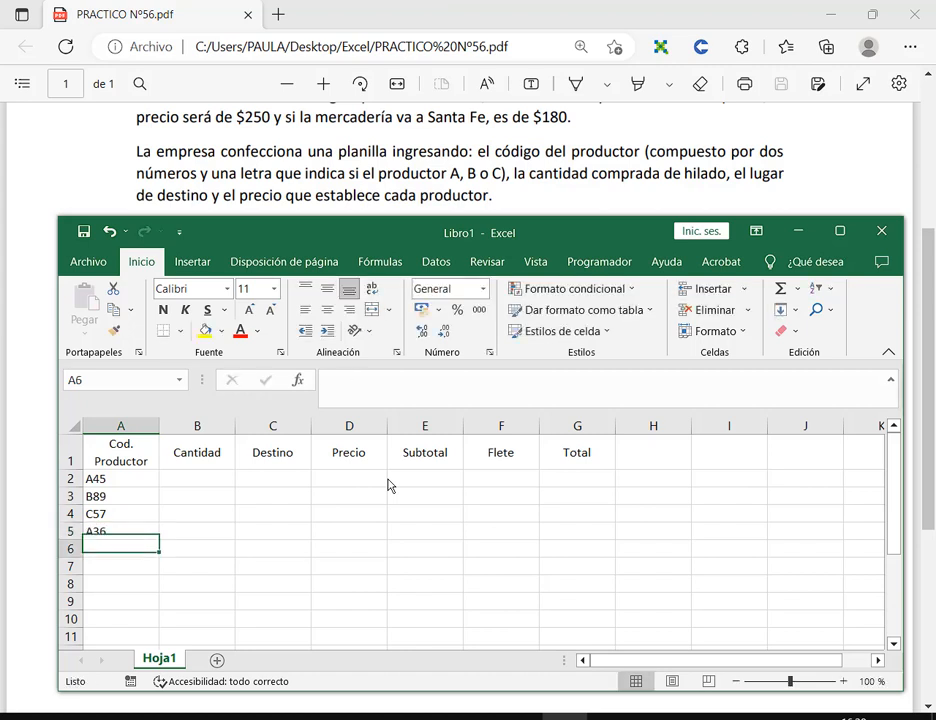
{"action": "type", "text": "B58"}
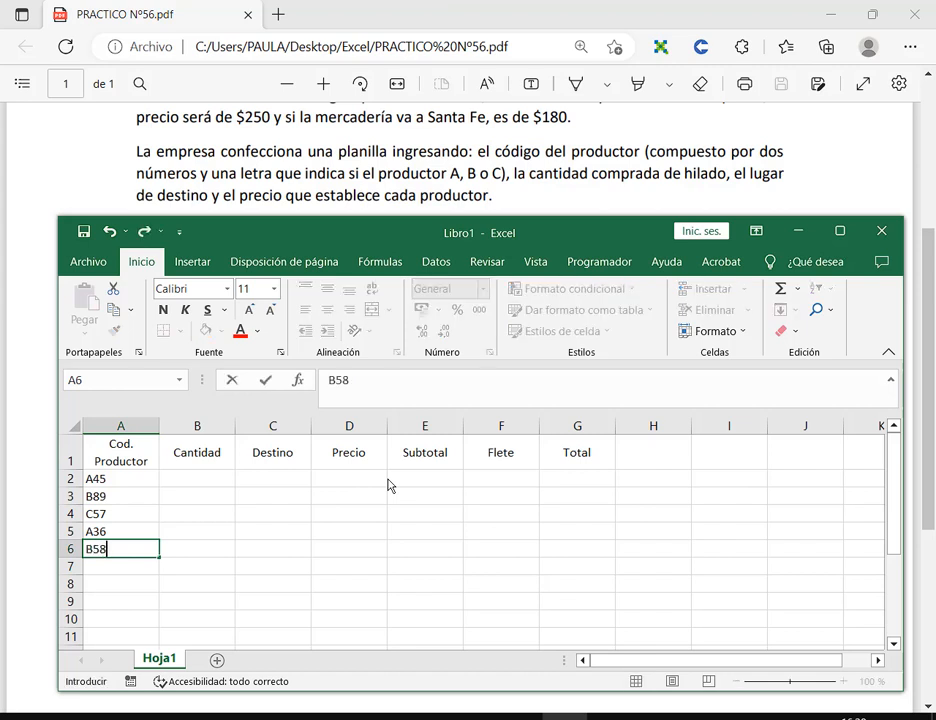
{"action": "key", "text": "Return"}
{"action": "type", "text": "V"}
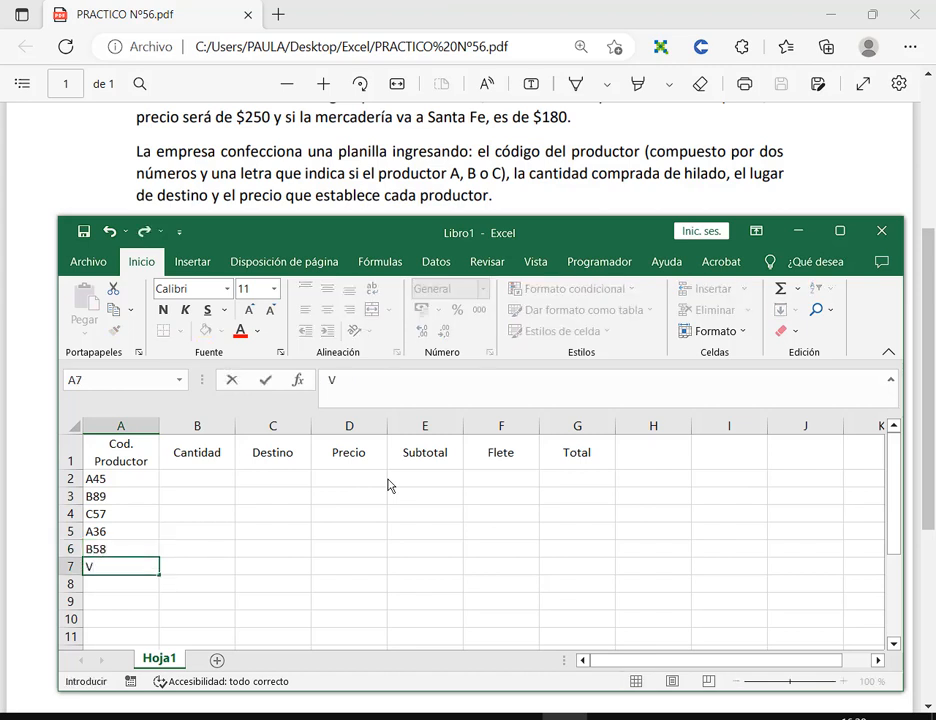
{"action": "key", "text": "BackSpace"}
{"action": "type", "text": "C5789"}
{"action": "key", "text": "Return"}
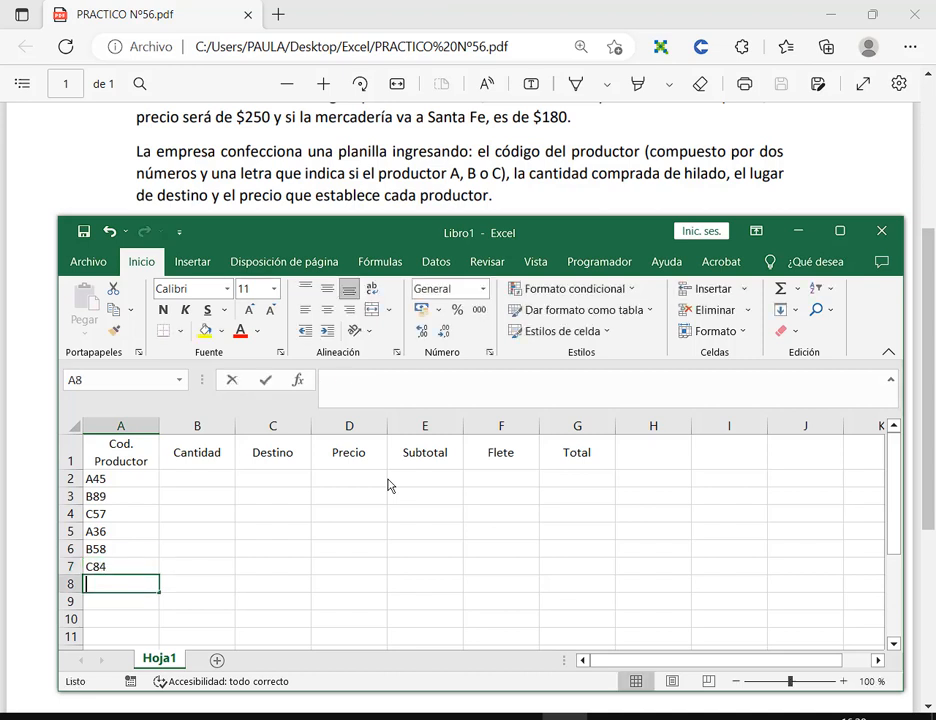
Step: Complete the producer codes with A30, B15, C32 and A55 in cells A8 to A11
{"action": "type", "text": "A"}
{"action": "type", "text": "36"}
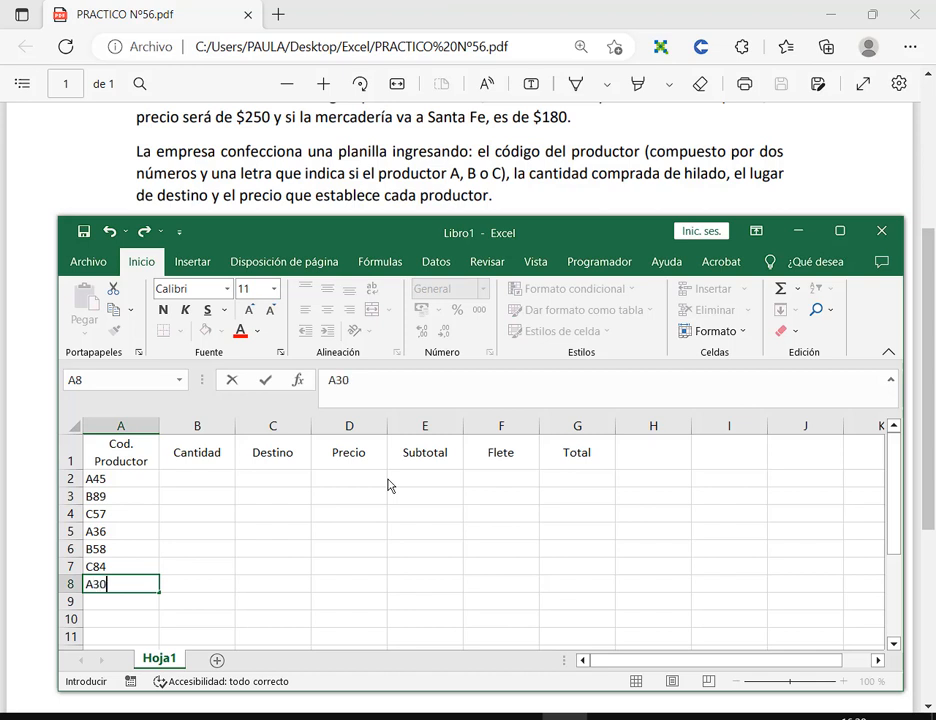
{"action": "key", "text": "Return"}
{"action": "type", "text": "B15"}
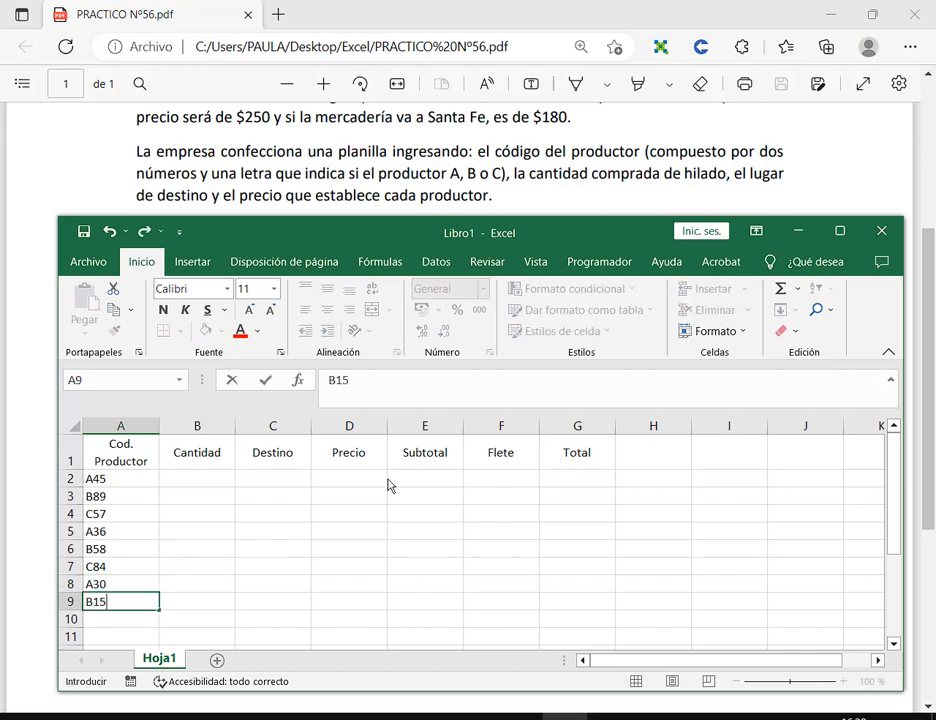
{"action": "key", "text": "Return"}
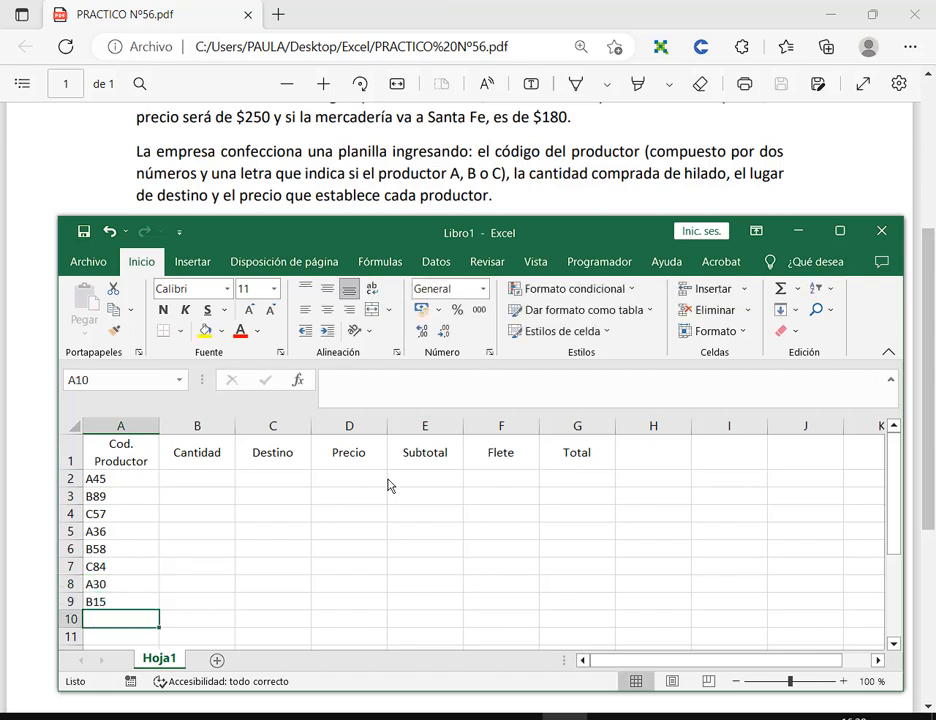
{"action": "type", "text": "C32"}
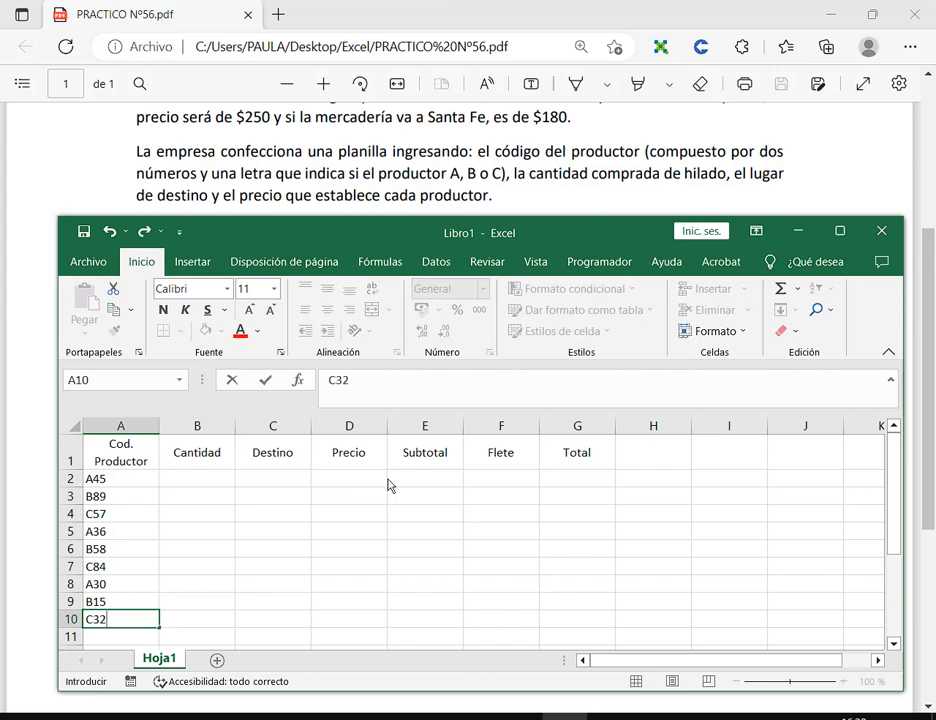
{"action": "key", "text": "Return"}
{"action": "type", "text": "A"}
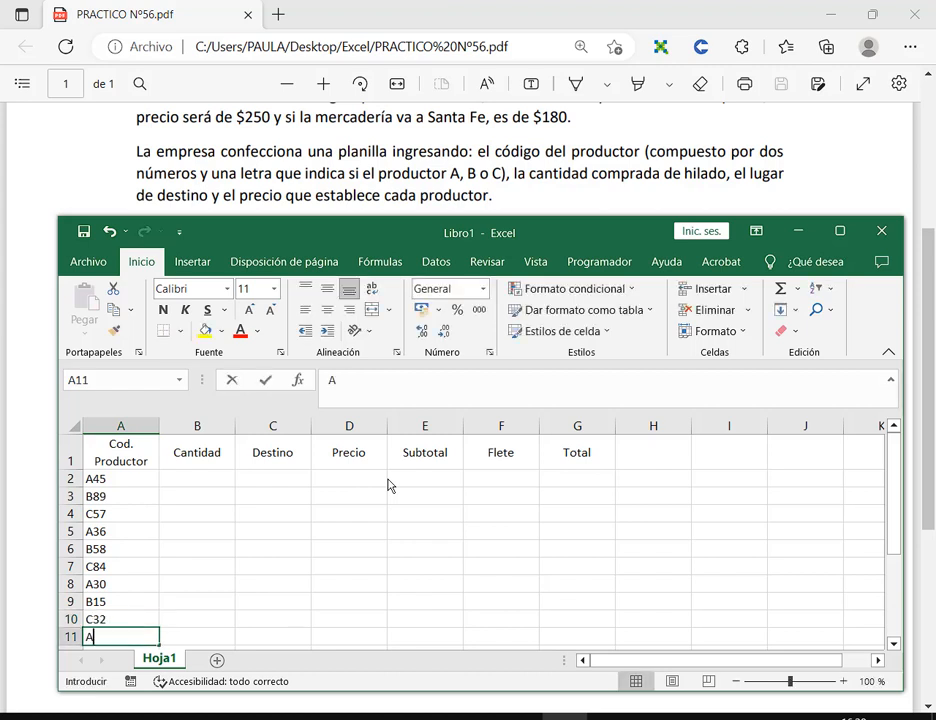
{"action": "type", "text": "55"}
{"action": "key", "text": "Return"}
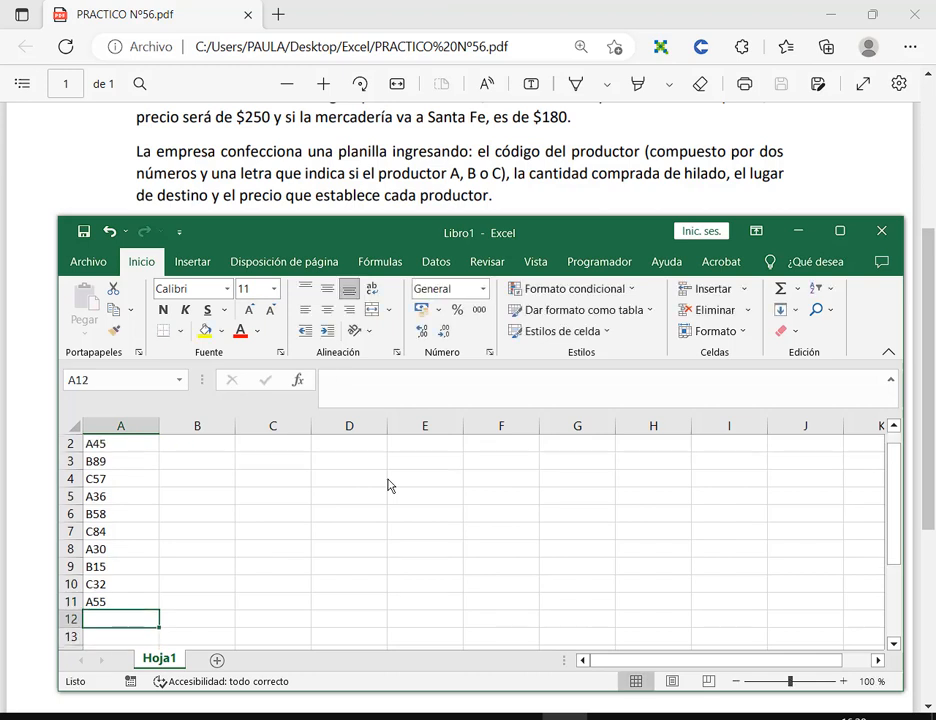
Step: Extend the Excel window downward to show row 12, and apply all borders to the table range A1:G11
{"action": "scroll", "coordinate": [390, 485], "scroll_direction": "up", "scroll_amount": 1}
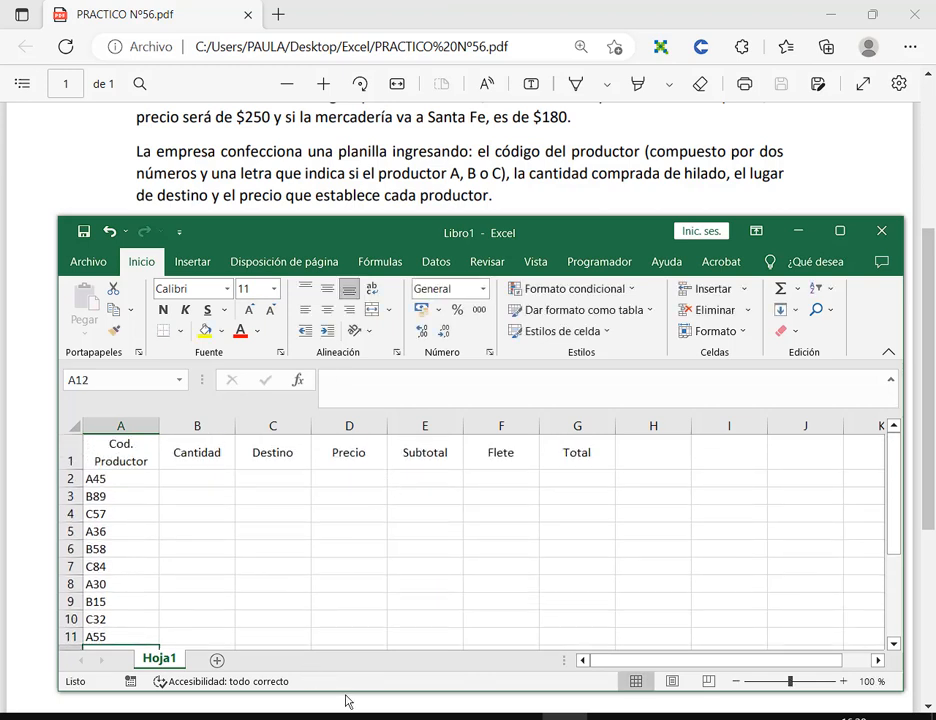
{"action": "left_click_drag", "start_coordinate": [348, 701], "coordinate": [348, 705]}
{"action": "left_click_drag", "start_coordinate": [120, 452], "coordinate": [598, 634]}
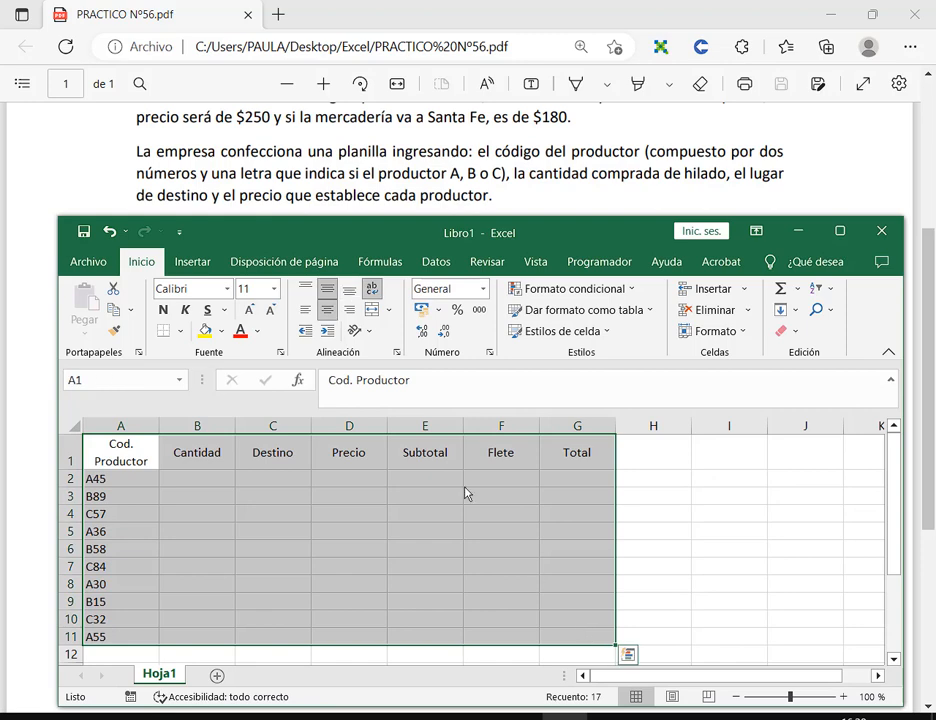
{"action": "left_click", "coordinate": [180, 331]}
{"action": "left_click", "coordinate": [205, 490]}
Step: Format the heading row A1:G1 with a blue theme fill and bold white text
{"action": "left_click_drag", "start_coordinate": [98, 448], "coordinate": [577, 452]}
{"action": "left_click", "coordinate": [221, 331]}
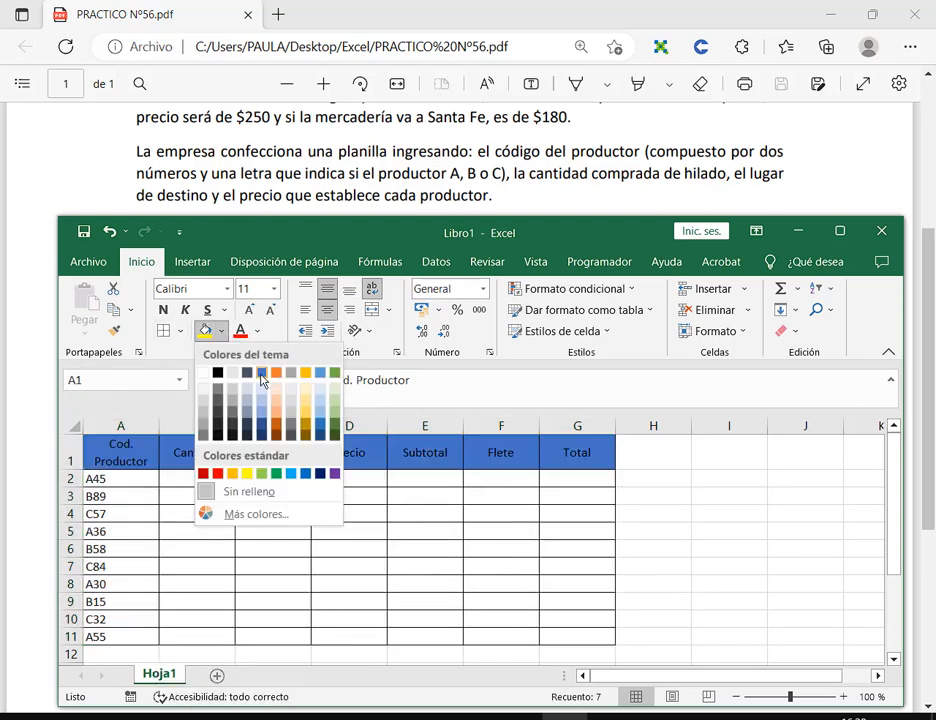
{"action": "left_click", "coordinate": [261, 384]}
{"action": "left_click", "coordinate": [256, 334]}
{"action": "left_click", "coordinate": [250, 390]}
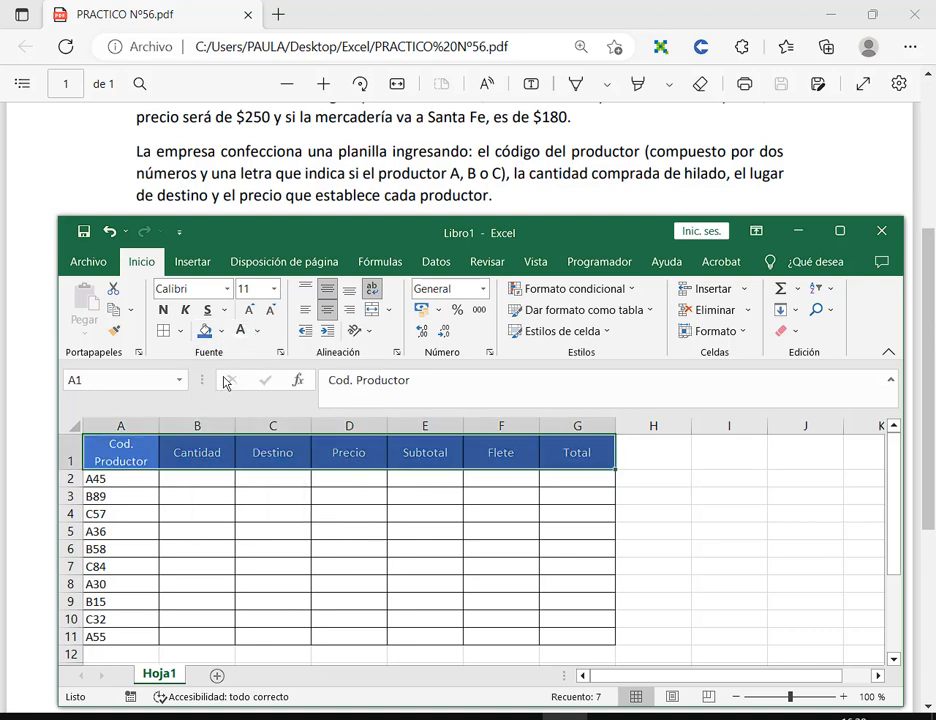
{"action": "left_click", "coordinate": [163, 309]}
{"action": "left_click", "coordinate": [500, 528]}
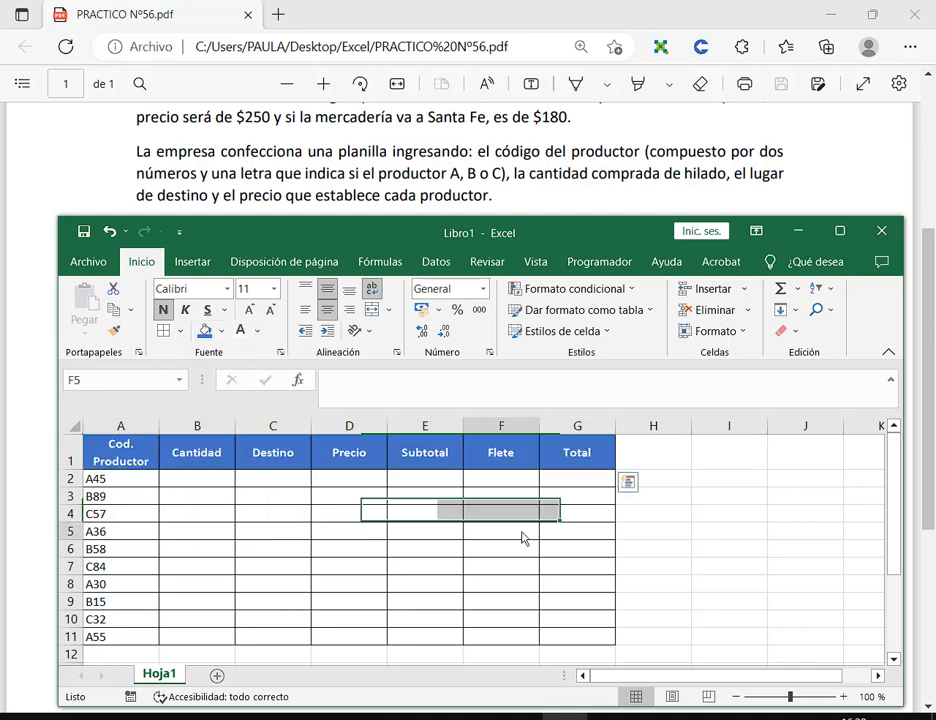
Step: Save the workbook as Práctico 56 in the 3. Excel folder inside Documentos, 2. Curso Operador de PC
{"action": "left_click", "coordinate": [83, 232]}
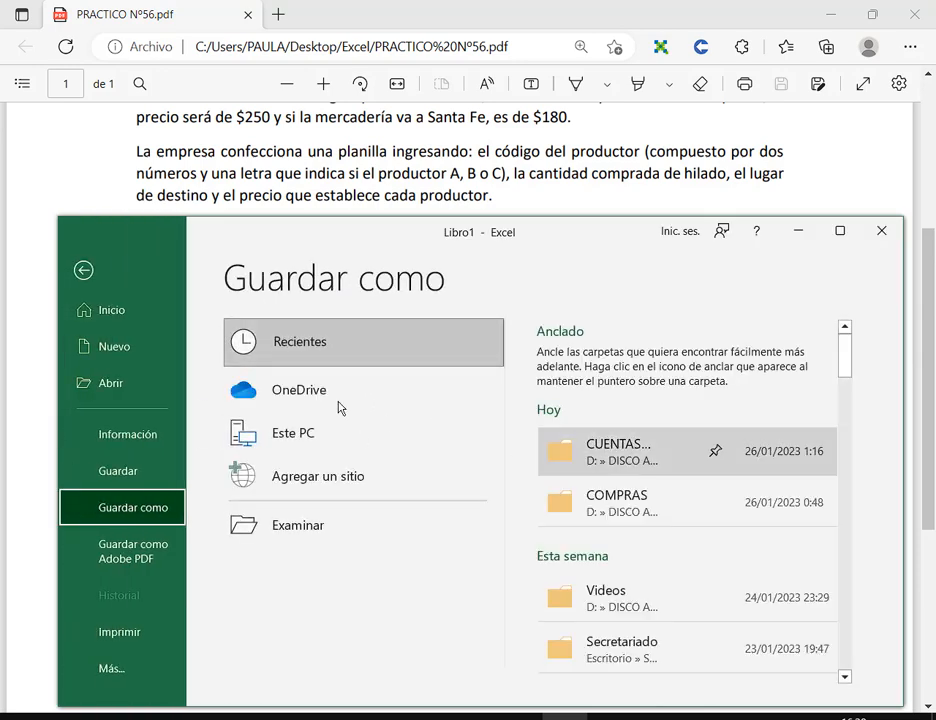
{"action": "left_click", "coordinate": [366, 530]}
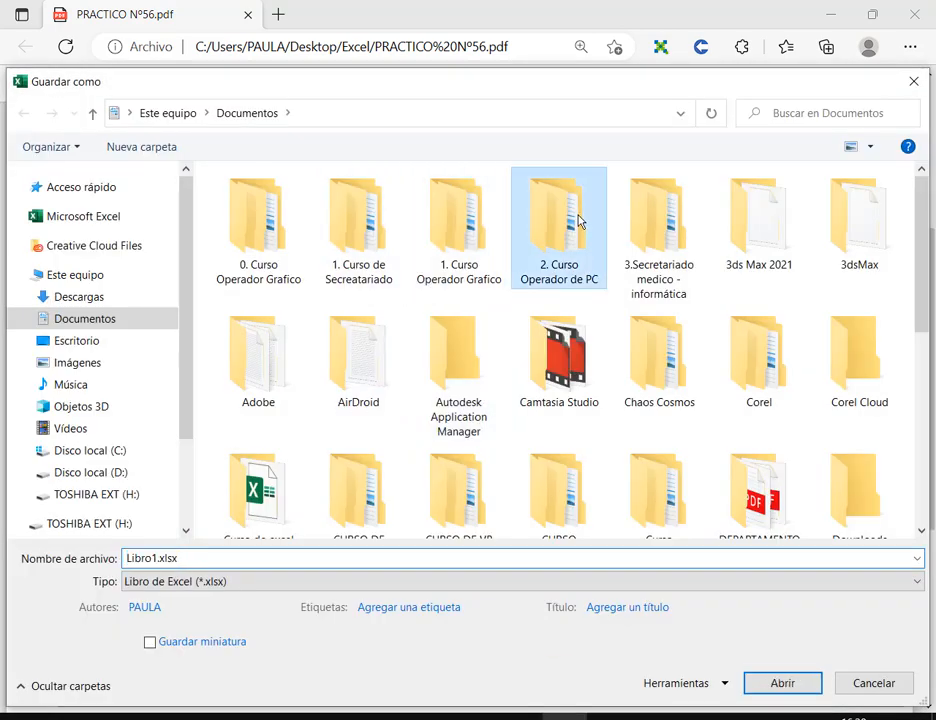
{"action": "double_click", "coordinate": [578, 218]}
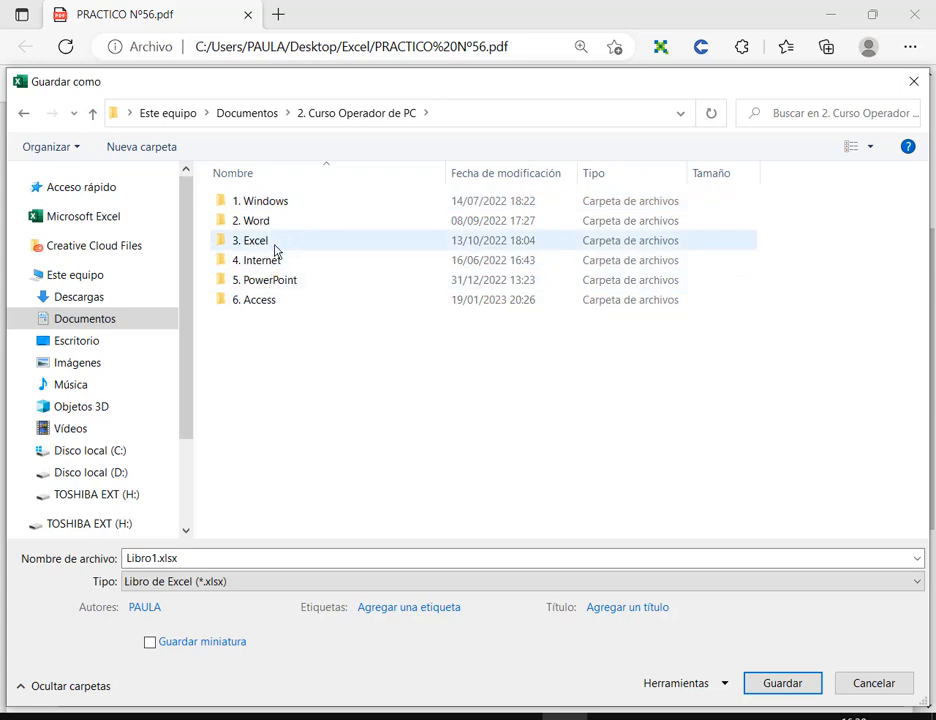
{"action": "double_click", "coordinate": [272, 245]}
{"action": "left_click", "coordinate": [324, 566]}
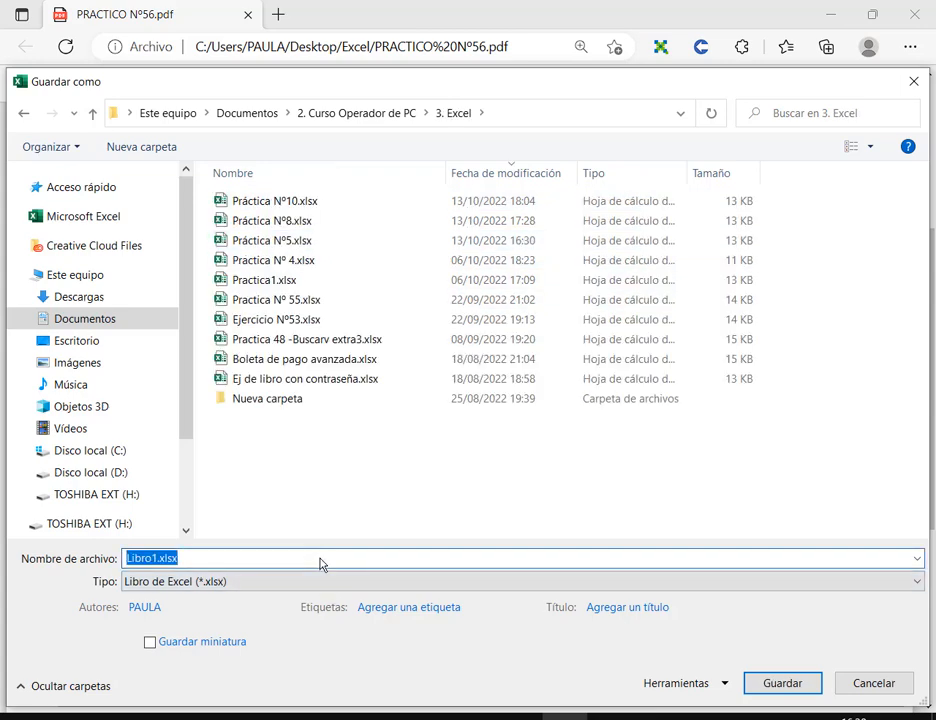
{"action": "type", "text": "PR"}
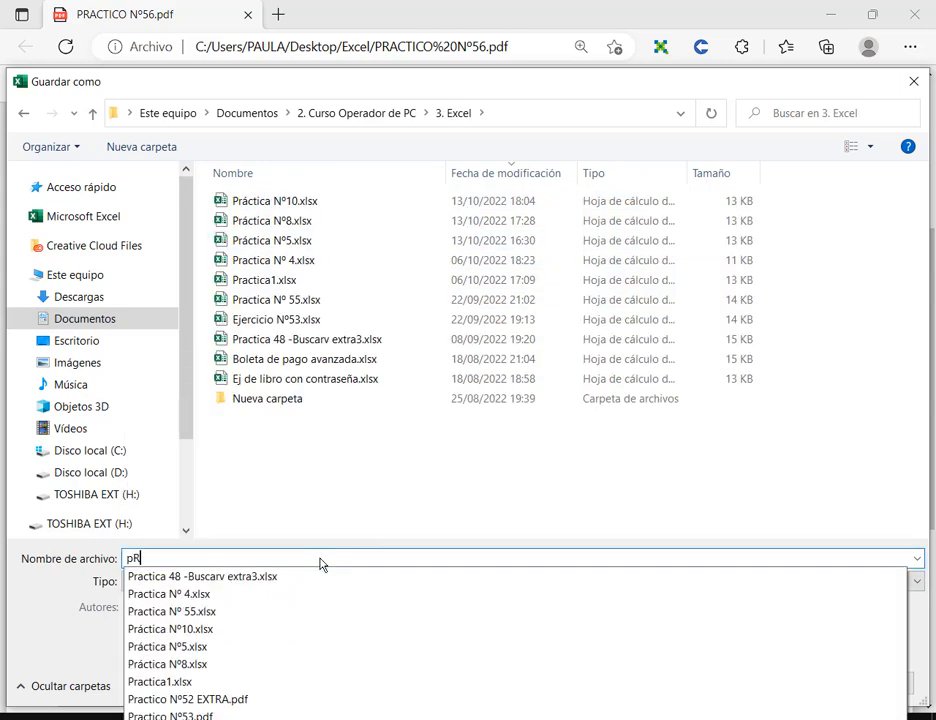
{"action": "key", "text": "BackSpace"}
{"action": "key", "text": "BackSpace"}
{"action": "type", "text": "P'r"}
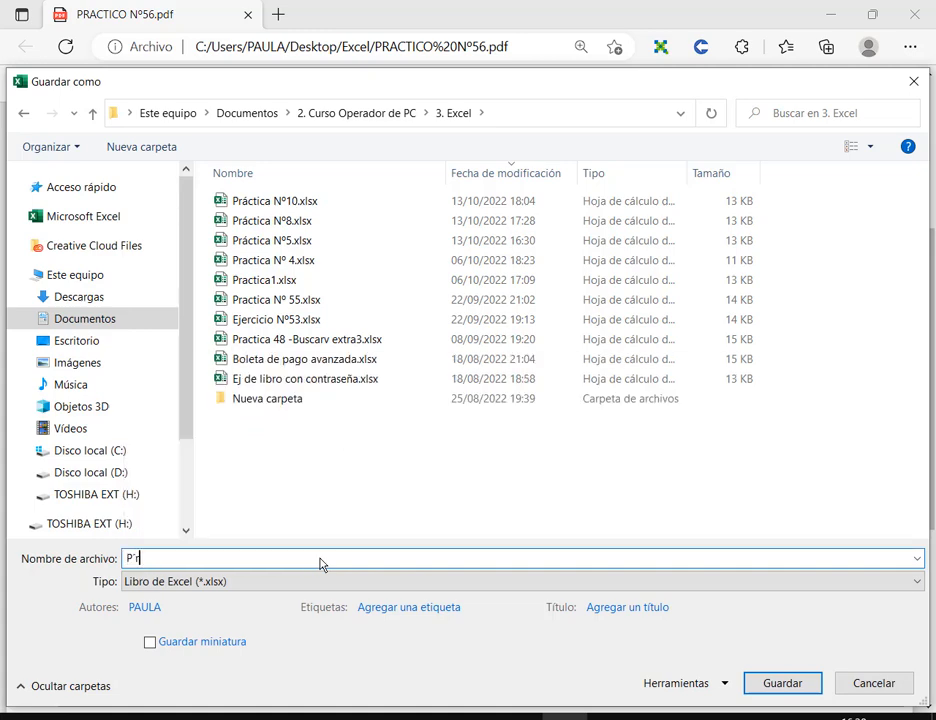
{"action": "type", "text": "acáctico 56"}
{"action": "key", "text": "Return"}
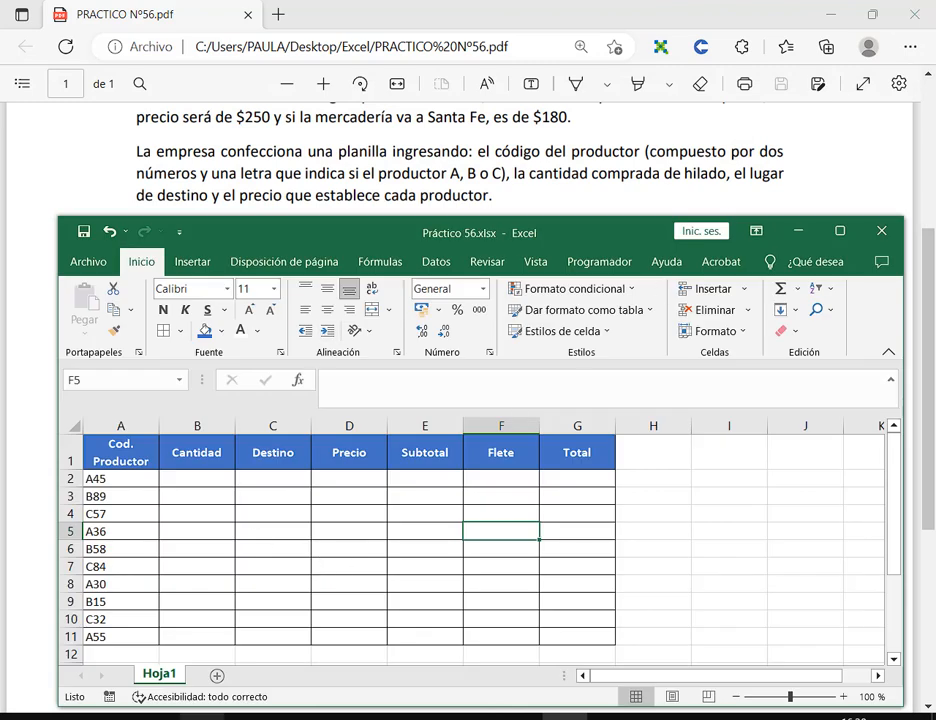
Step: Switch to the Google Meet call window to view the call messages
{"action": "left_click", "coordinate": [202, 717]}
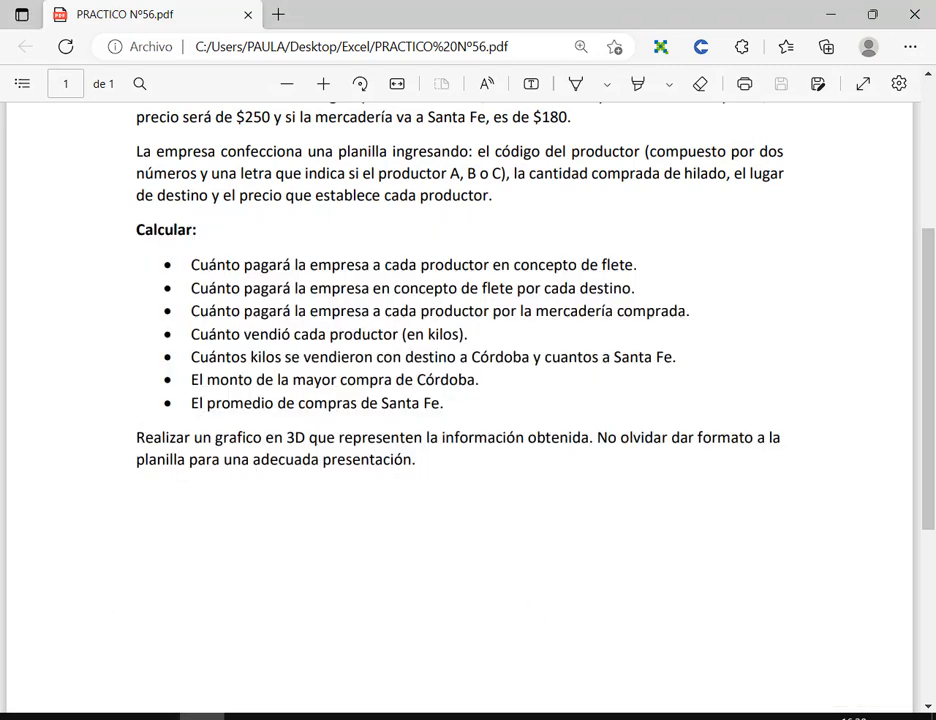
{"action": "left_click", "coordinate": [202, 717]}
{"action": "mouse_move", "coordinate": [247, 716]}
{"action": "left_click", "coordinate": [100, 630]}
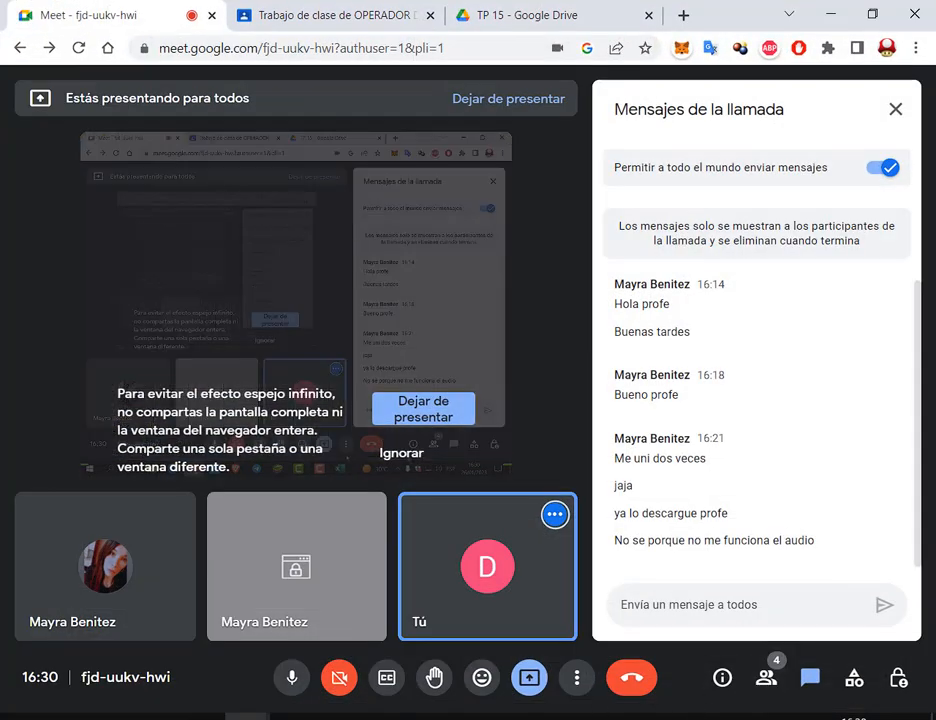
Step: Bring Excel over the Meet window, narrow it to columns A to G beside the call messages, and select cell B2
{"action": "left_click", "coordinate": [565, 717]}
{"action": "left_click_drag", "start_coordinate": [632, 230], "coordinate": [620, 52]}
{"action": "left_click_drag", "start_coordinate": [888, 522], "coordinate": [640, 530]}
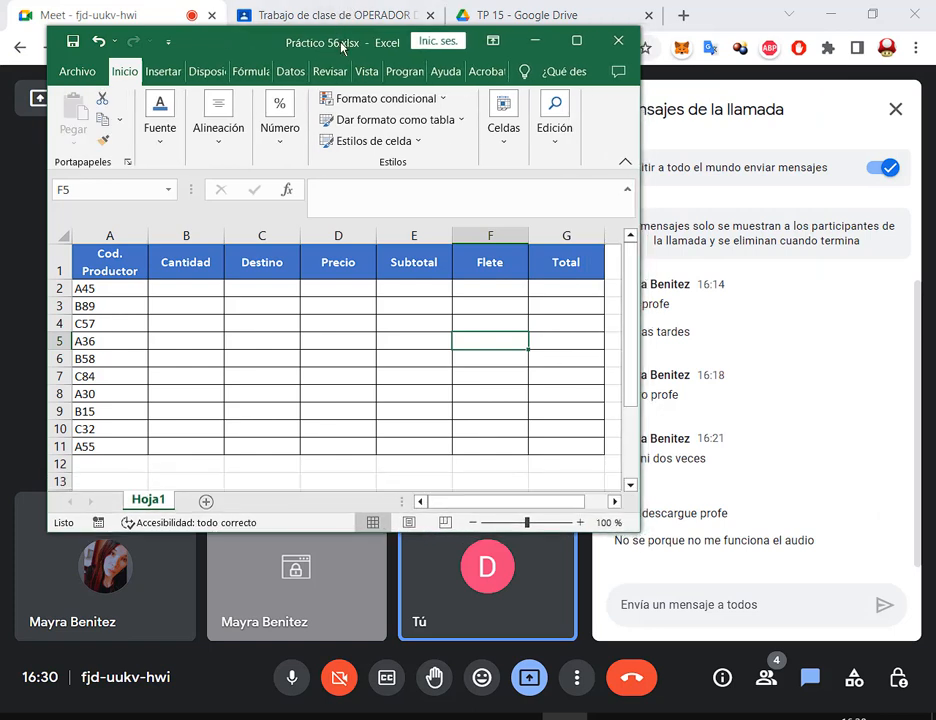
{"action": "left_click_drag", "start_coordinate": [341, 47], "coordinate": [299, 32]}
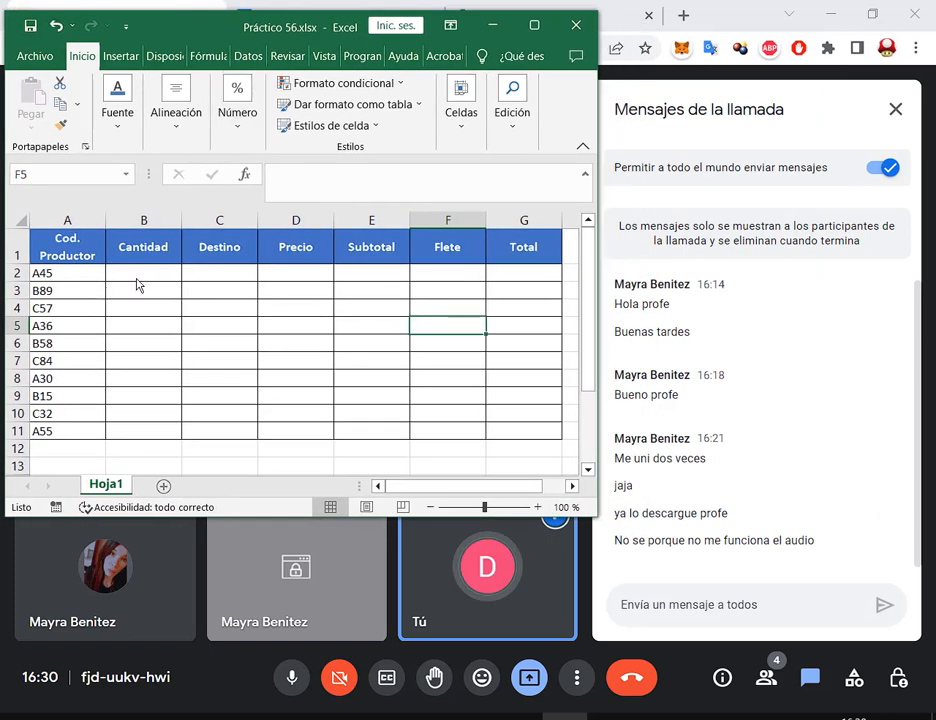
{"action": "left_click", "coordinate": [140, 274]}
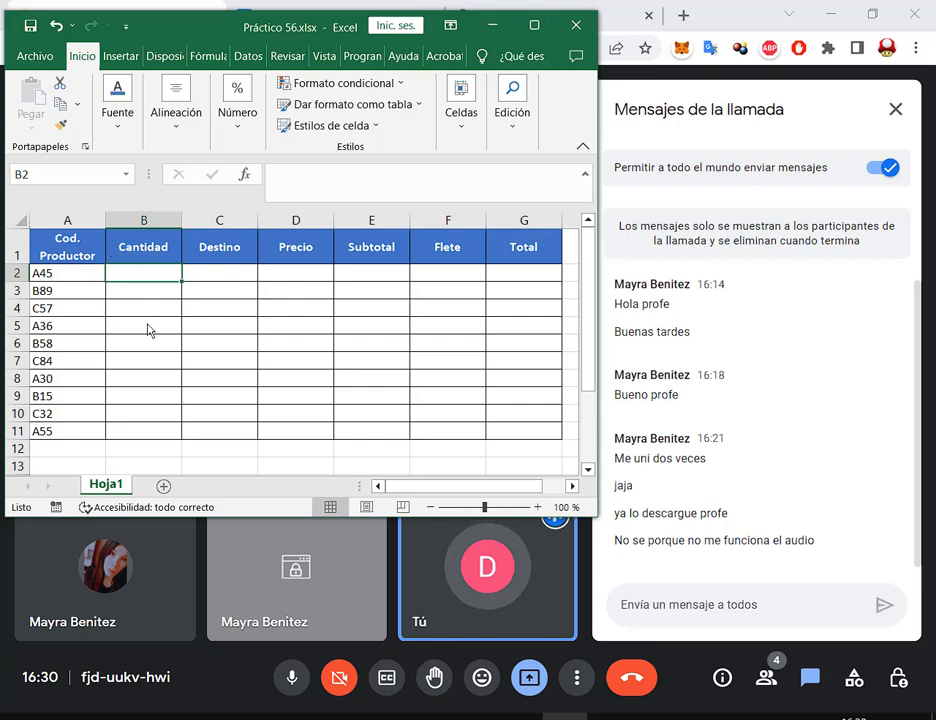
Step: Switch to the PRACTICO Nº56 PDF, examine the 800 kg condition for the freight price, and return to Excel with cell B2 selected
{"action": "mouse_move", "coordinate": [200, 716]}
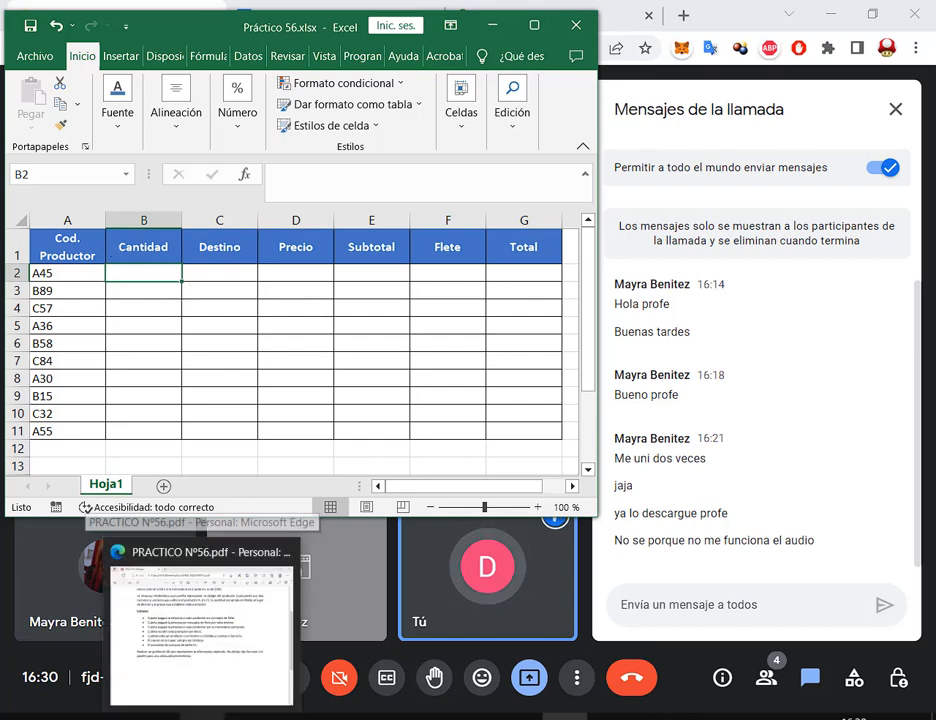
{"action": "left_click", "coordinate": [200, 620]}
{"action": "scroll", "coordinate": [402, 528], "scroll_direction": "up", "scroll_amount": 2}
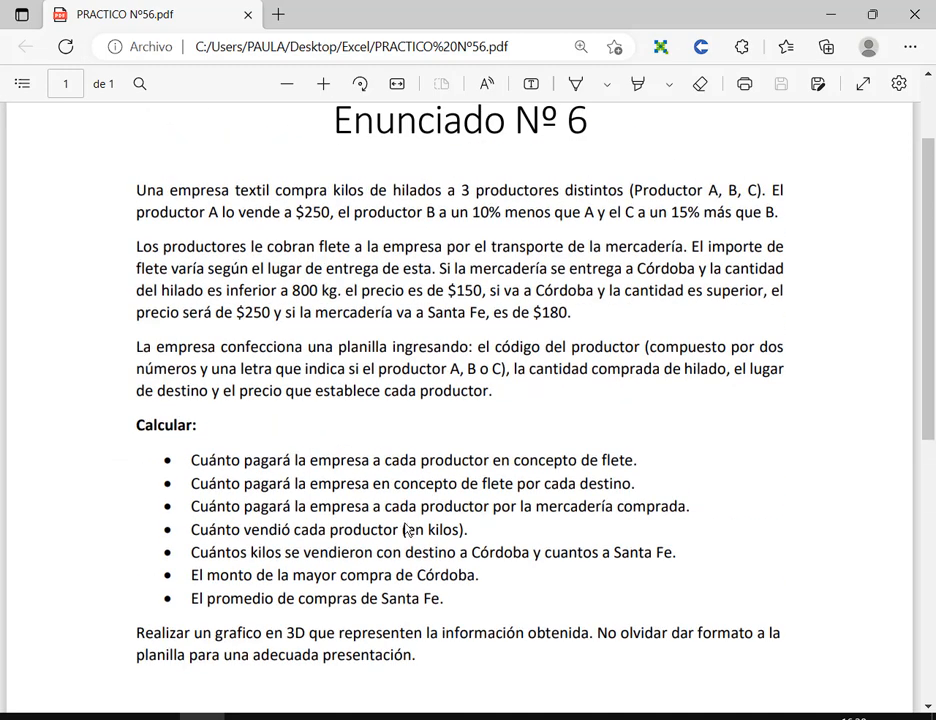
{"action": "left_click_drag", "start_coordinate": [280, 291], "coordinate": [318, 291]}
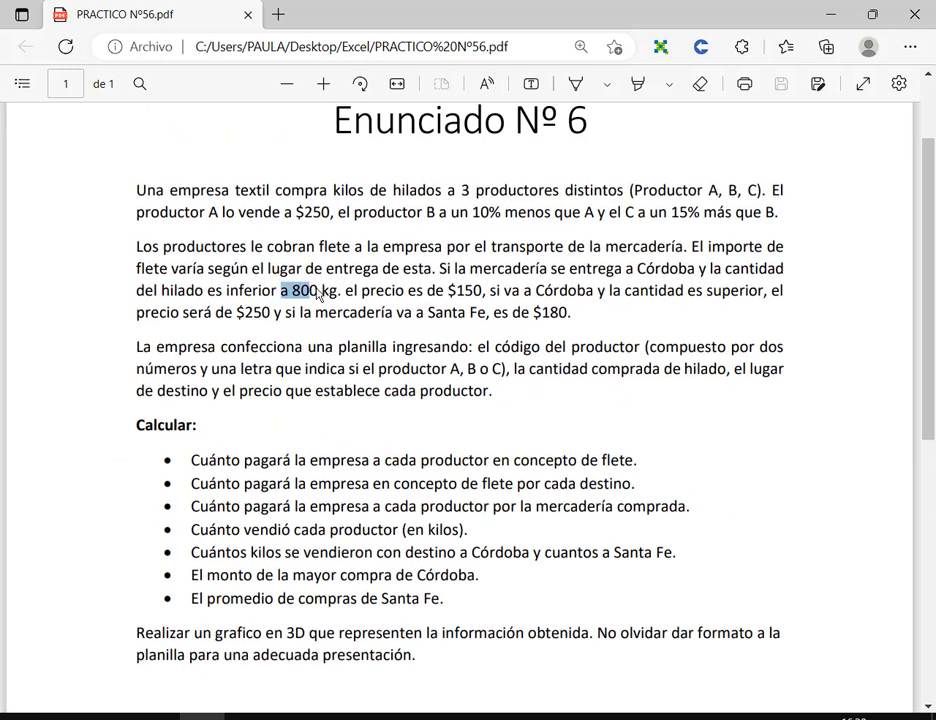
{"action": "left_click", "coordinate": [297, 292]}
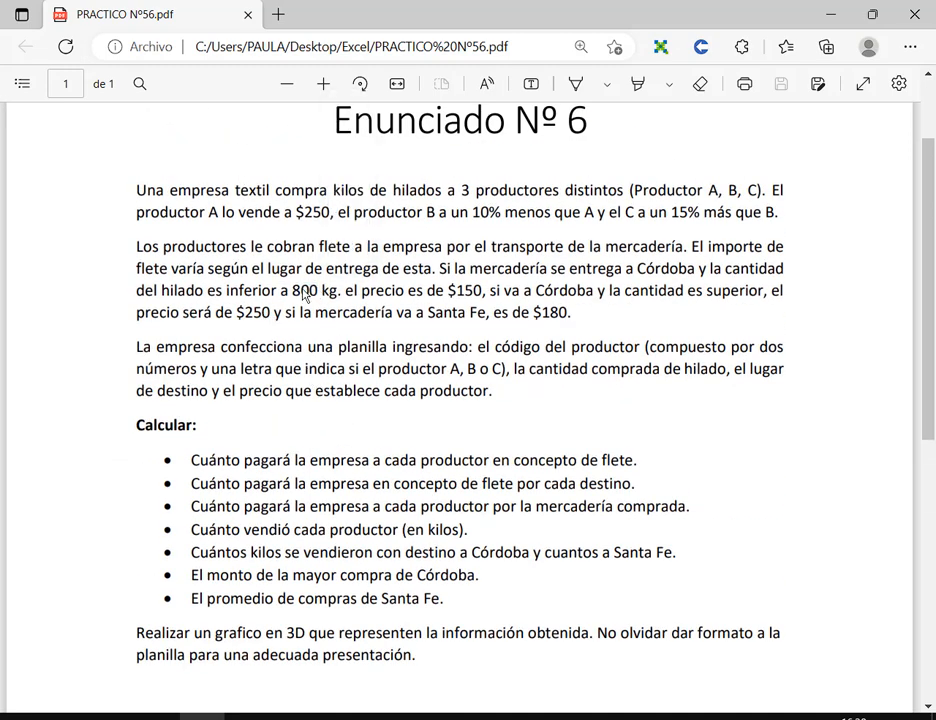
{"action": "double_click", "coordinate": [304, 292]}
{"action": "left_click_drag", "start_coordinate": [228, 291], "coordinate": [336, 292]}
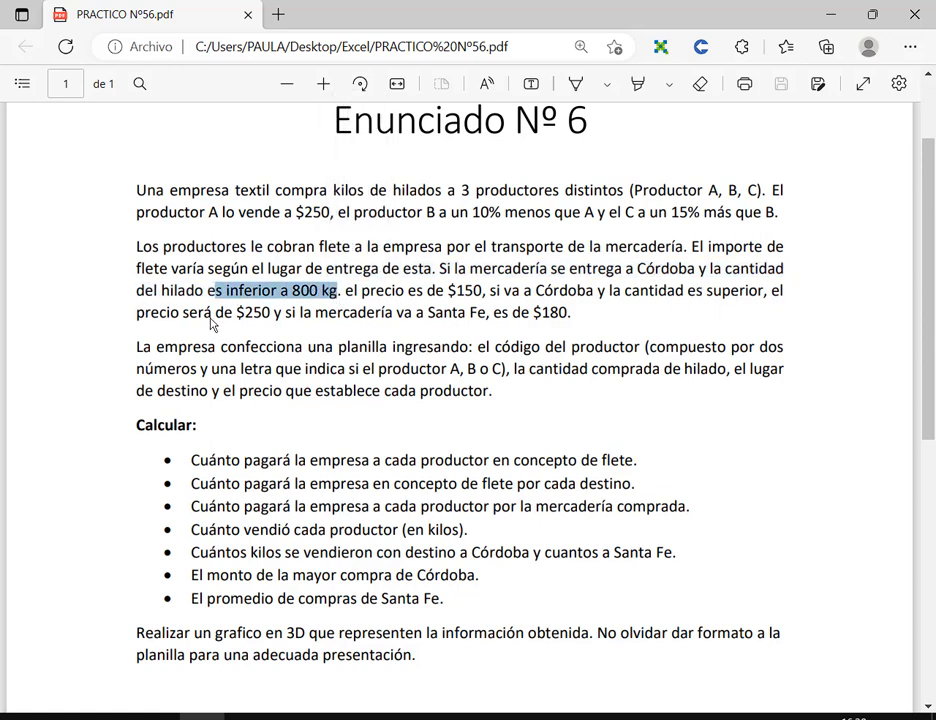
{"action": "left_click", "coordinate": [304, 292]}
{"action": "double_click", "coordinate": [305, 292]}
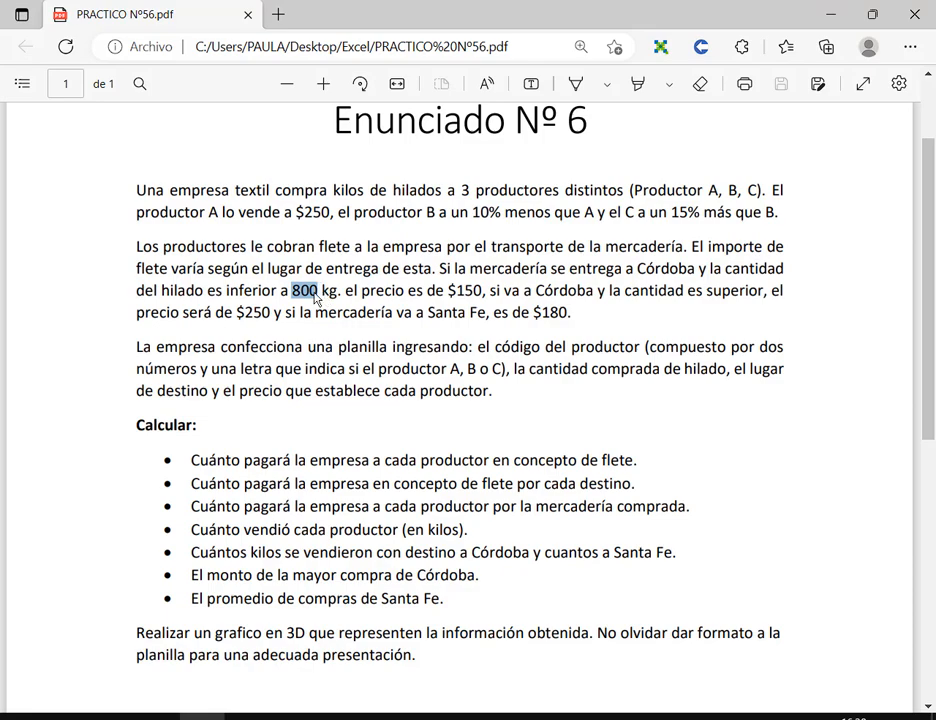
{"action": "left_click", "coordinate": [843, 9]}
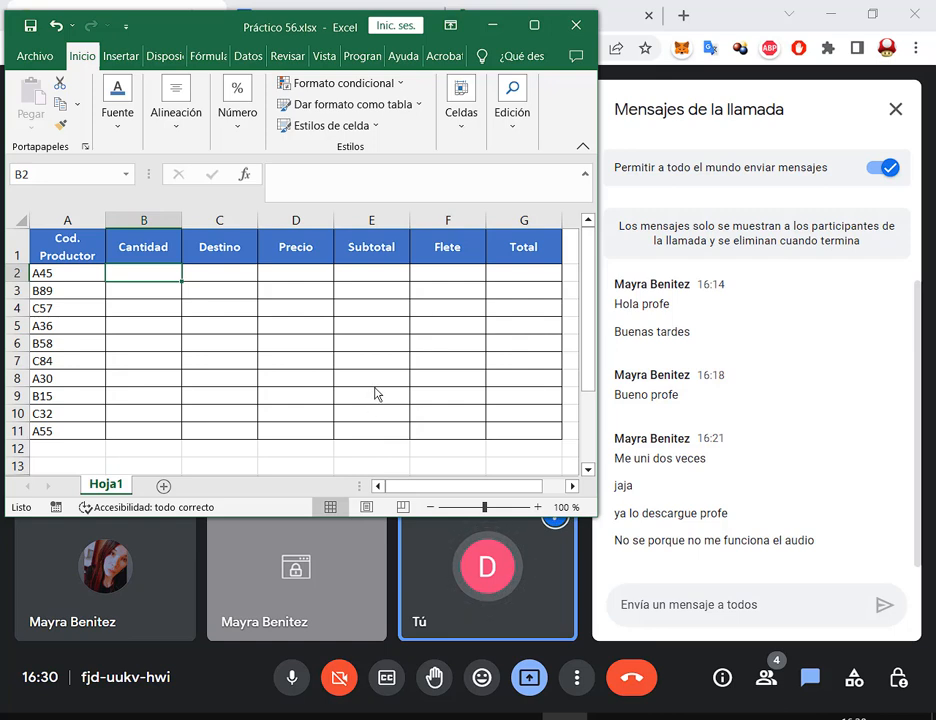
{"action": "mouse_move", "coordinate": [286, 718]}
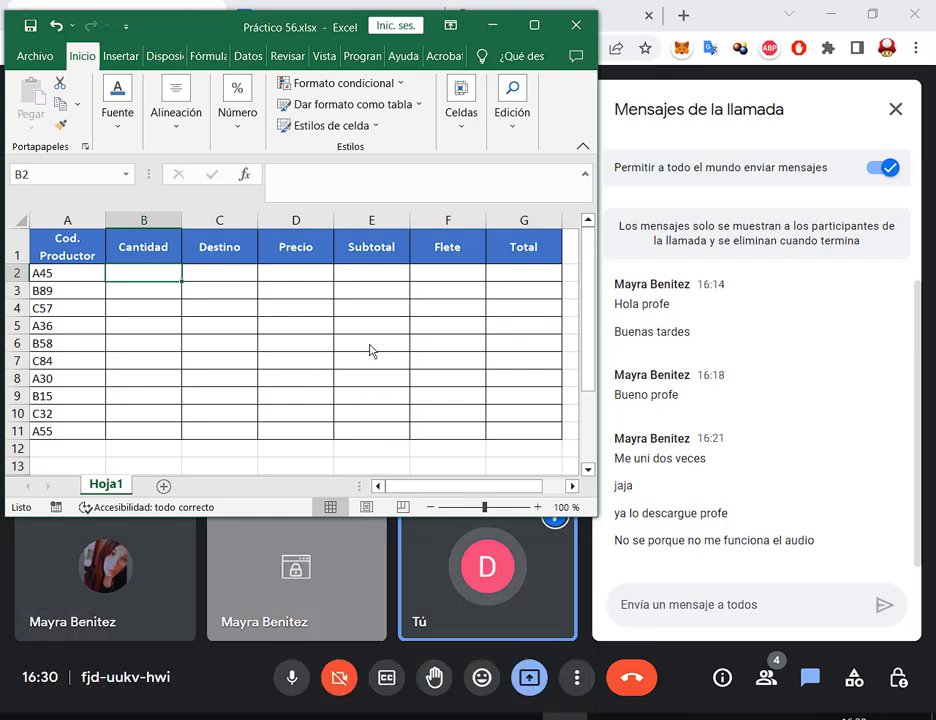
{"action": "left_click", "coordinate": [357, 340]}
{"action": "left_click", "coordinate": [171, 272]}
{"action": "left_click", "coordinate": [203, 716]}
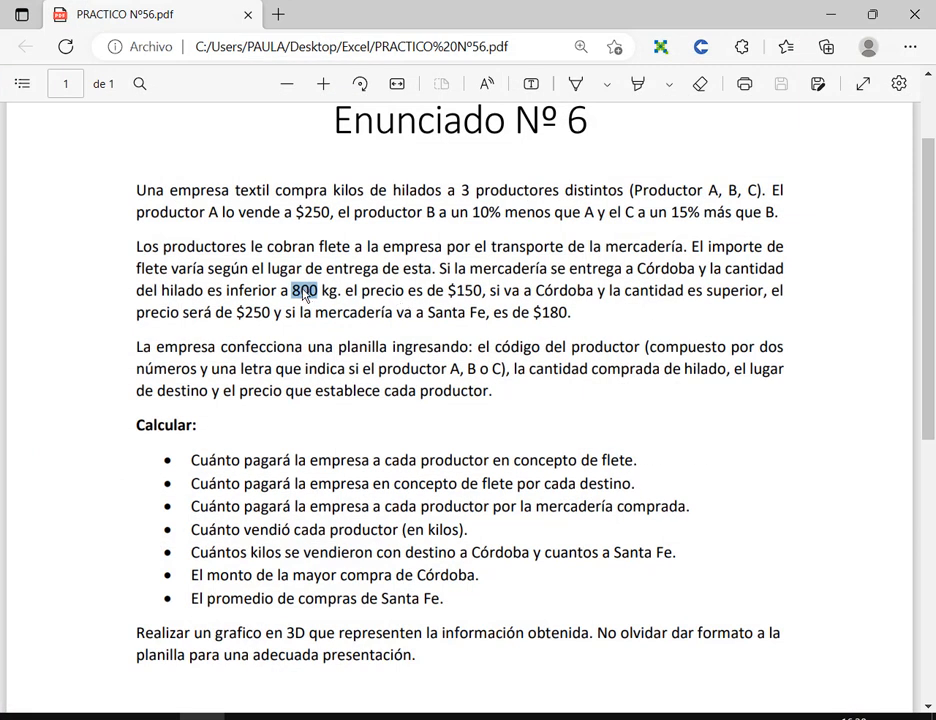
{"action": "left_click", "coordinate": [310, 298]}
{"action": "left_click", "coordinate": [832, 15]}
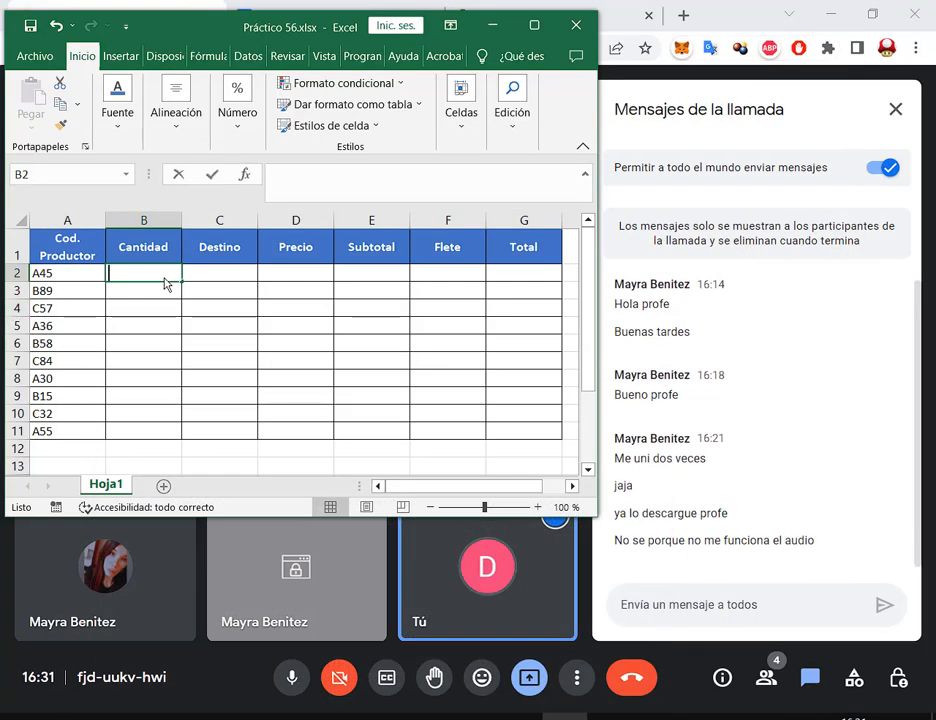
Step: Enter =ALEATORIO.ENTRE(500;1000) in B2 and fill the formula down the Cantidad column to B11
{"action": "type", "text": "=ale"}
{"action": "key", "text": "Down"}
{"action": "key", "text": "Tab"}
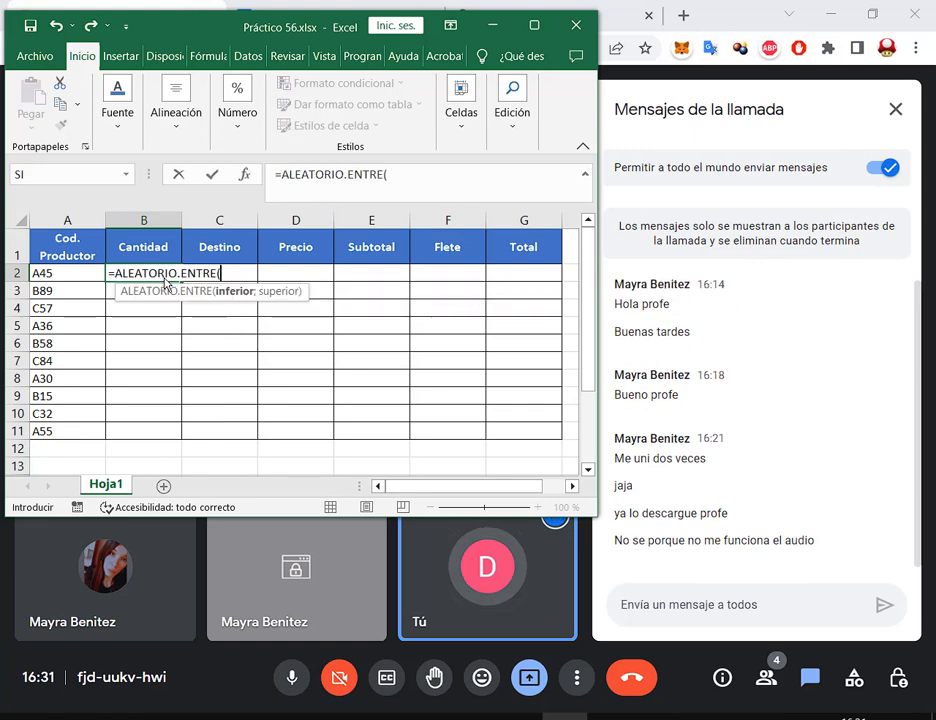
{"action": "type", "text": "500"}
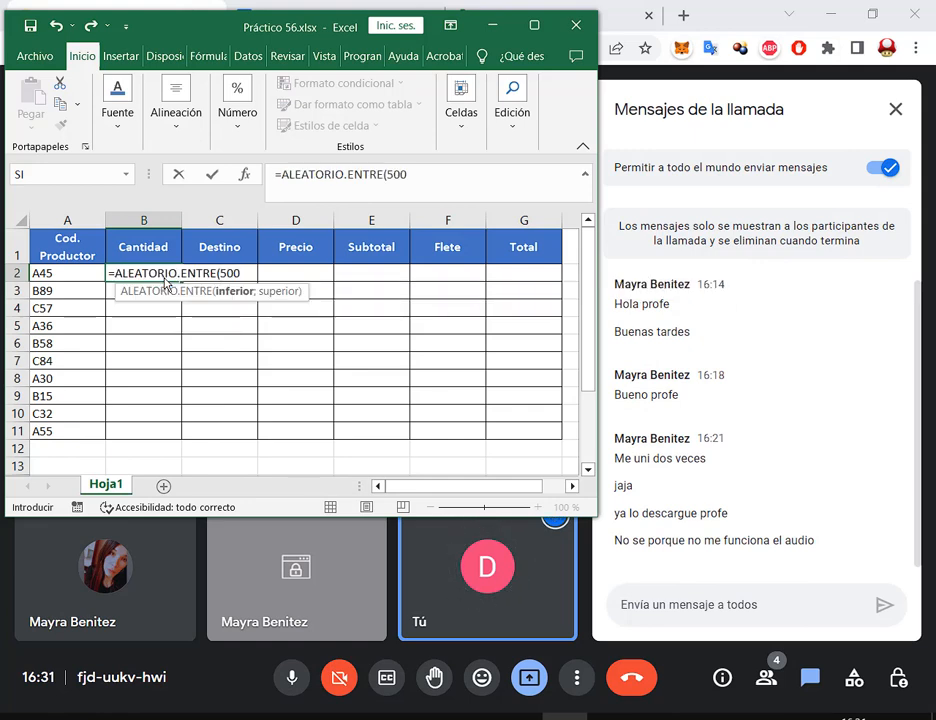
{"action": "type", "text": ";1000"}
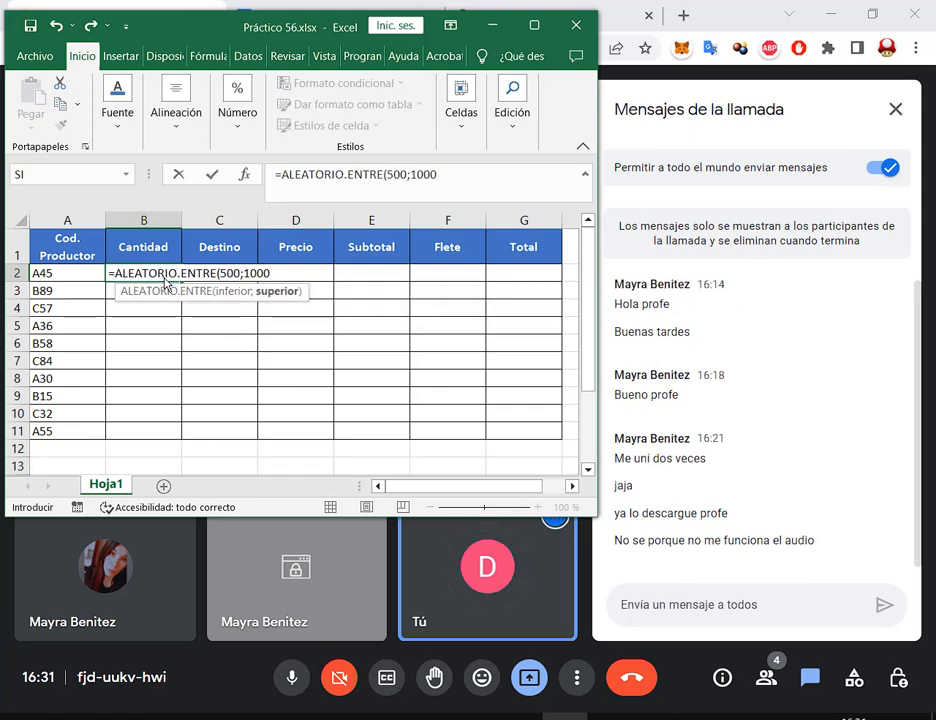
{"action": "type", "text": ")"}
{"action": "key", "text": "Return"}
{"action": "key", "text": "Up"}
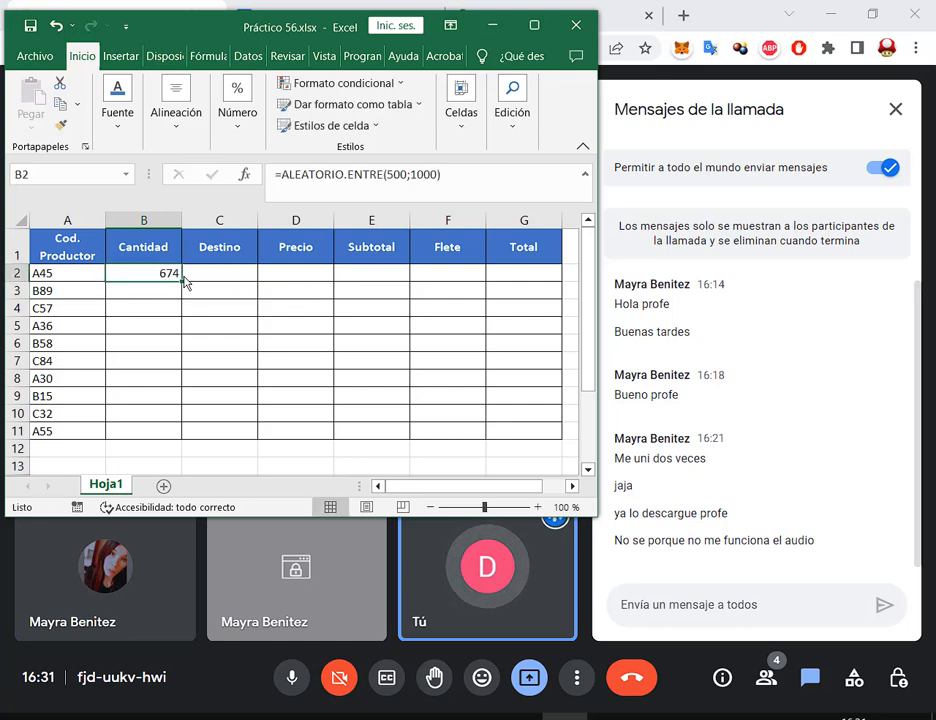
{"action": "left_click_drag", "start_coordinate": [183, 284], "coordinate": [167, 445]}
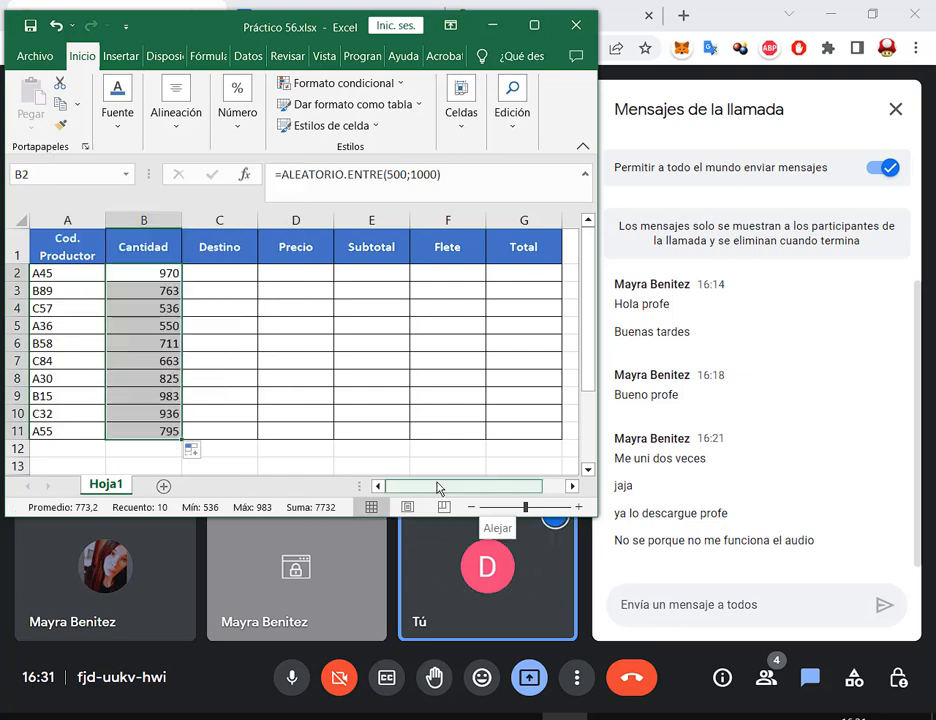
Step: Replace the random formulas in B2:B11 with their fixed values by copying the range and pasting values only
{"action": "left_click", "coordinate": [60, 104]}
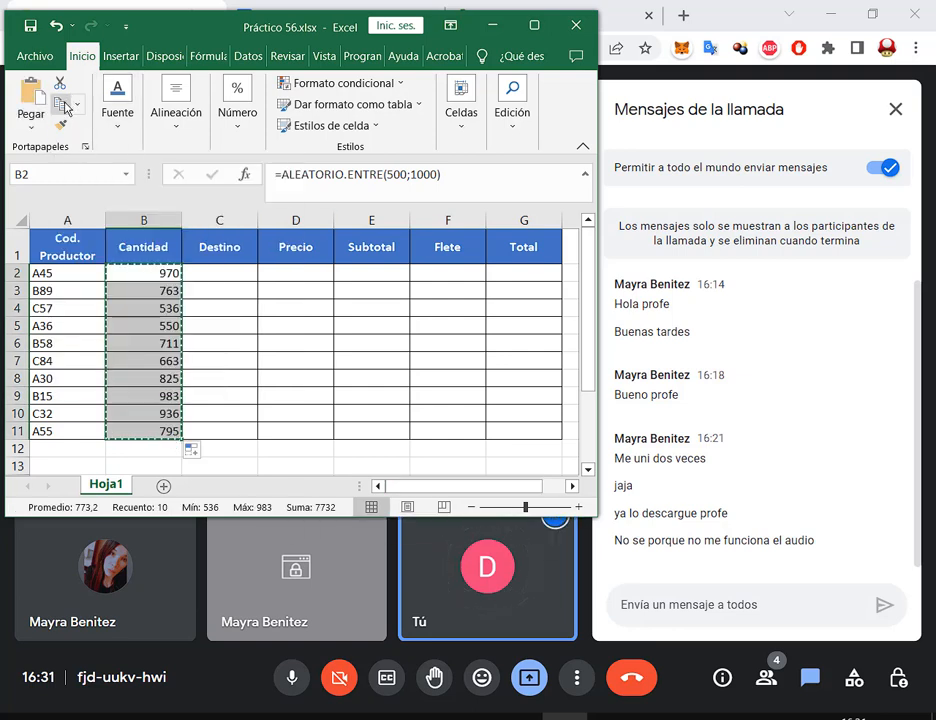
{"action": "left_click", "coordinate": [33, 130]}
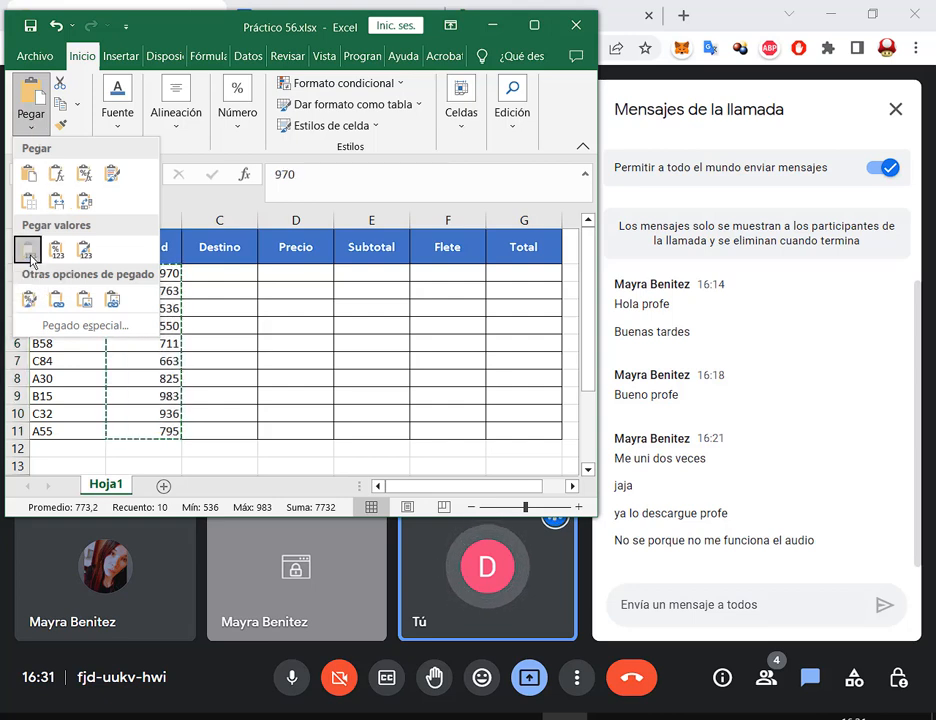
{"action": "left_click", "coordinate": [30, 252]}
{"action": "left_click", "coordinate": [225, 325]}
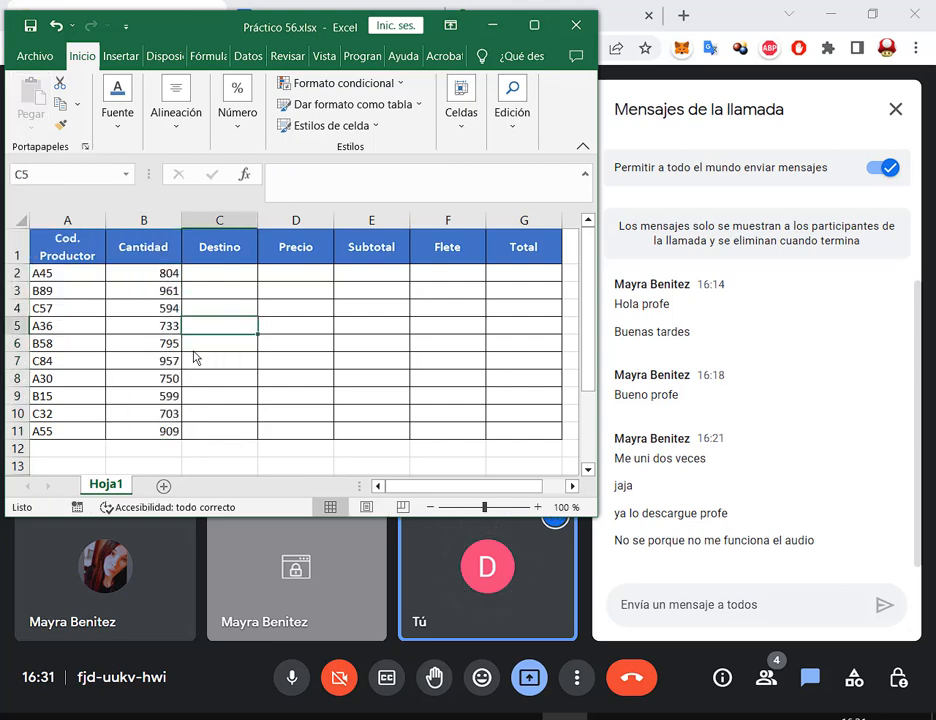
{"action": "left_click", "coordinate": [170, 396]}
{"action": "left_click", "coordinate": [176, 309]}
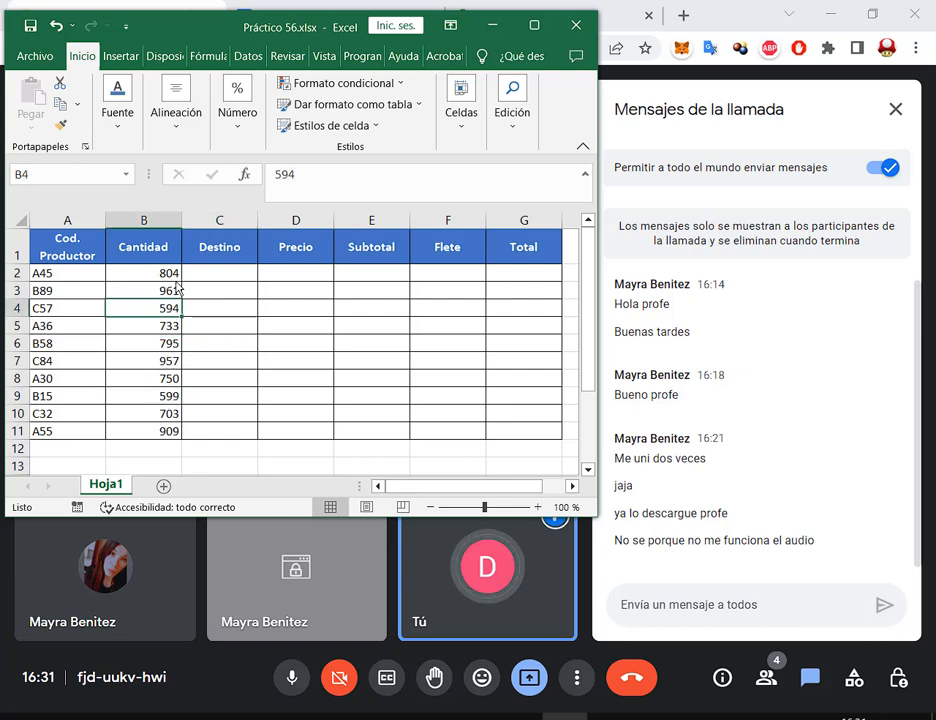
{"action": "left_click", "coordinate": [170, 294]}
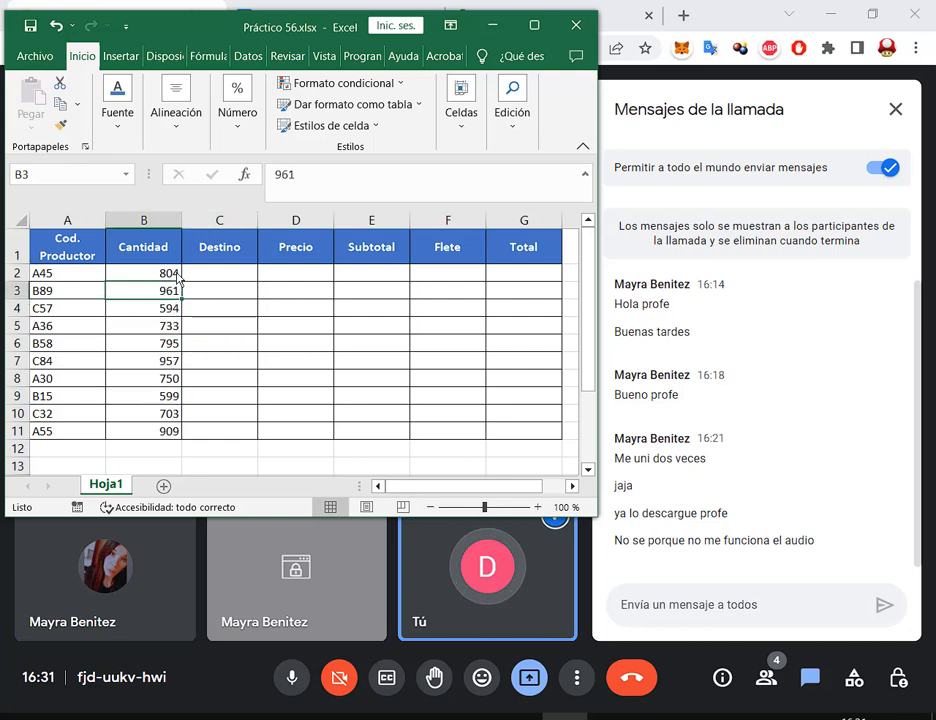
{"action": "left_click", "coordinate": [176, 276]}
{"action": "left_click_drag", "start_coordinate": [176, 334], "coordinate": [177, 335]}
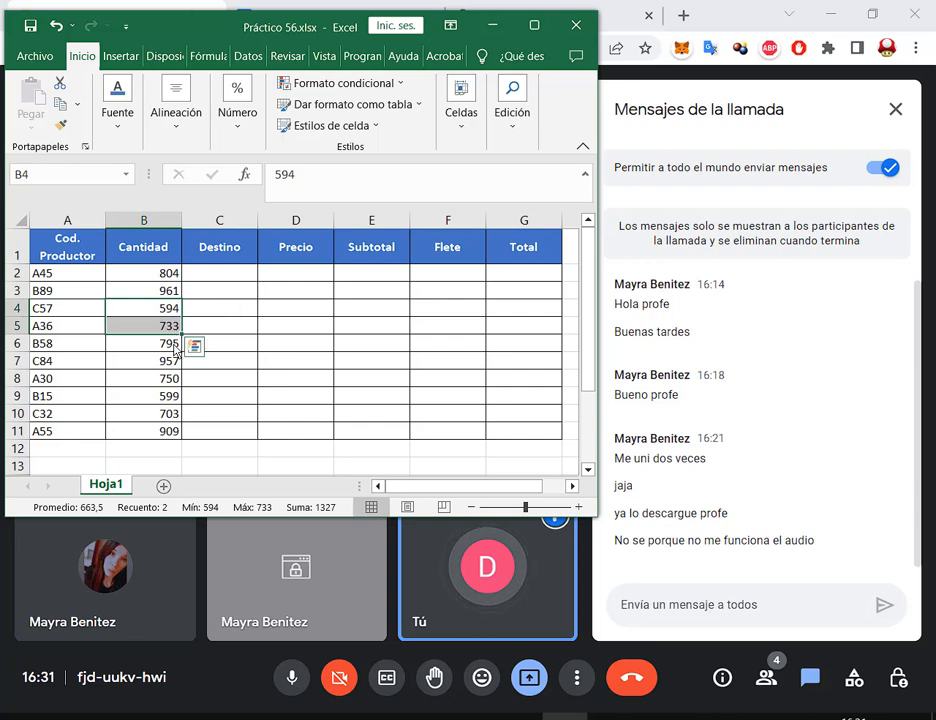
{"action": "left_click", "coordinate": [178, 360]}
Step: Fill the Destino cells C2:C10 alternately with Córdoba and Santa Fe, and C11 with Córdoba
{"action": "left_click", "coordinate": [240, 275]}
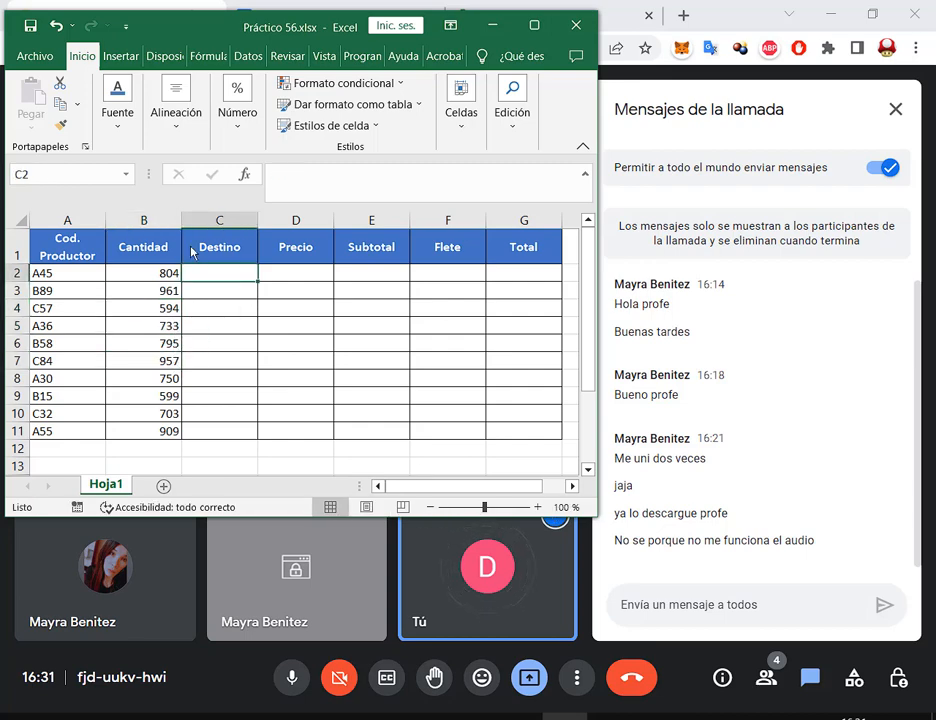
{"action": "left_click", "coordinate": [202, 717]}
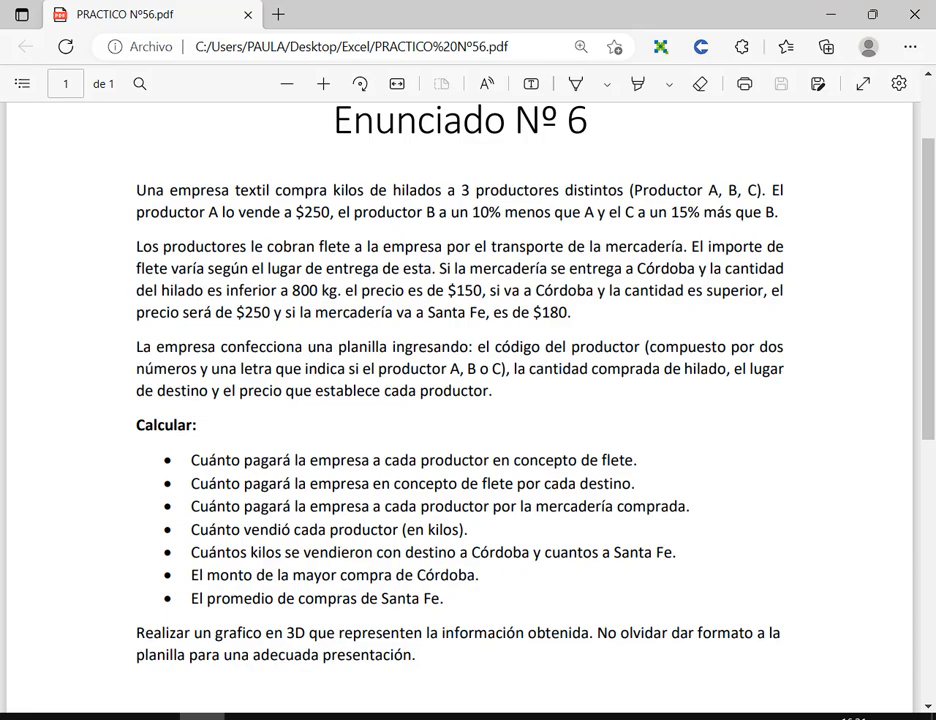
{"action": "key", "text": "alt+Tab"}
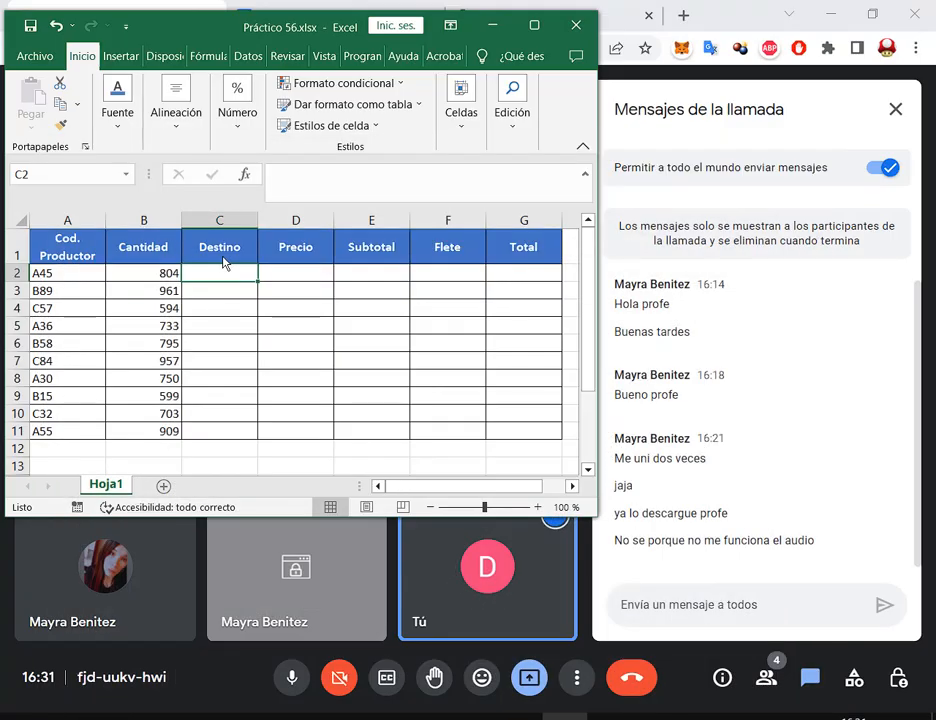
{"action": "type", "text": "Córdoba"}
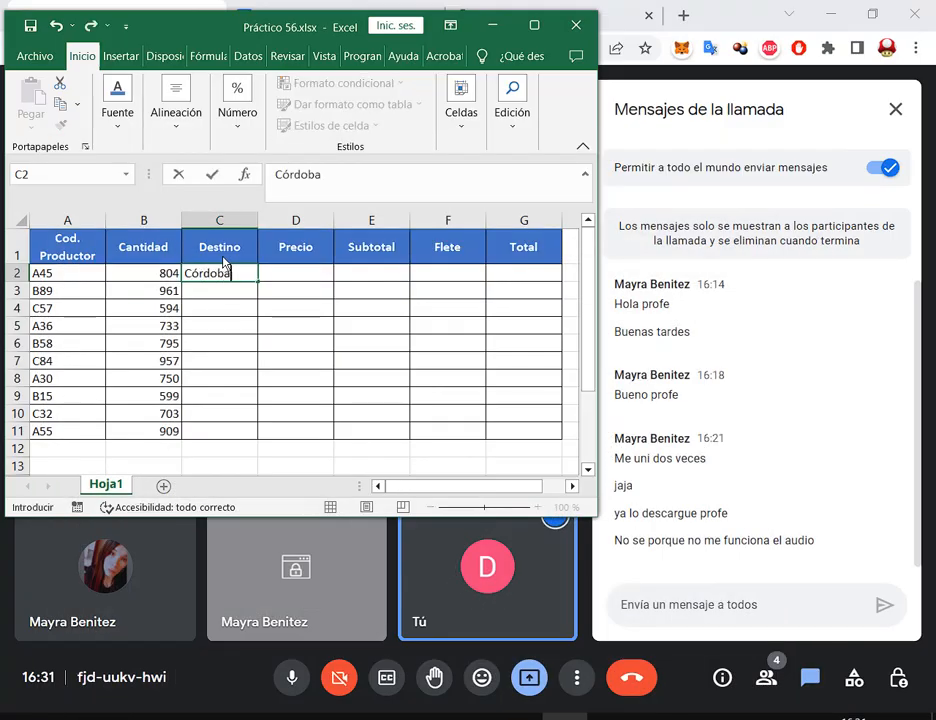
{"action": "key", "text": "Return"}
{"action": "type", "text": "Santa Fe"}
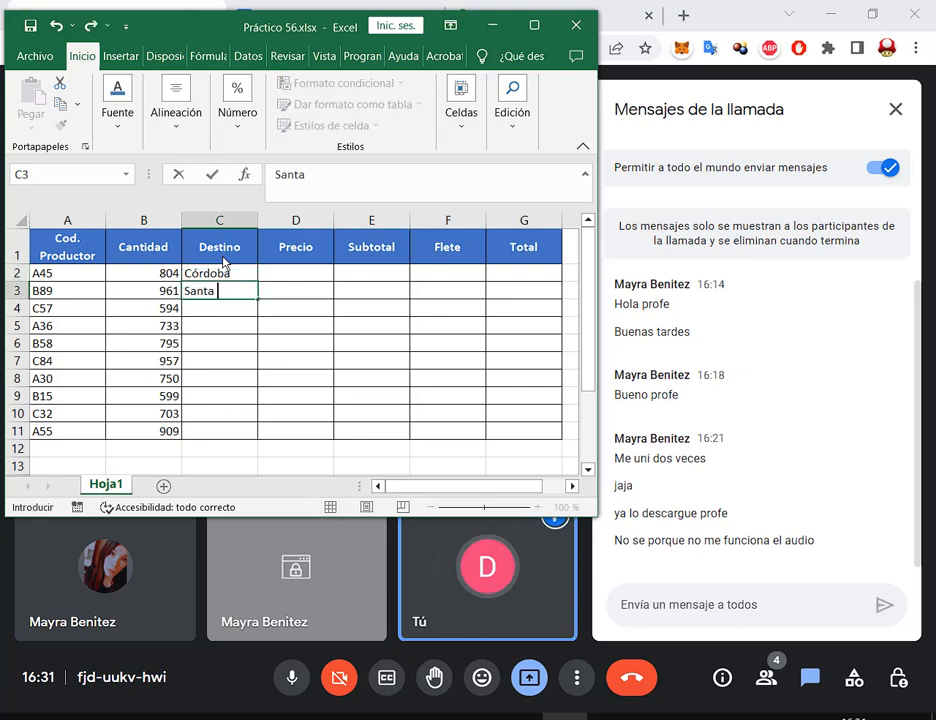
{"action": "key", "text": "Return"}
{"action": "left_click_drag", "start_coordinate": [232, 273], "coordinate": [256, 423]}
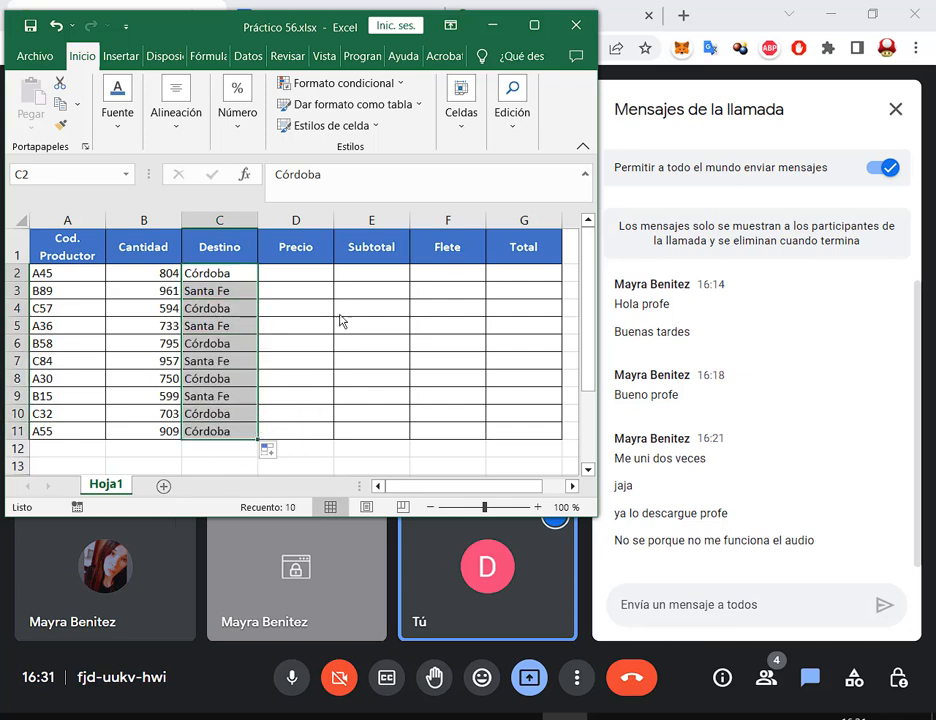
{"action": "left_click", "coordinate": [333, 312]}
Step: Make the Excel window taller to reach row 17 and enter the heading Precio Unitario in A13 below the table
{"action": "left_click", "coordinate": [307, 272]}
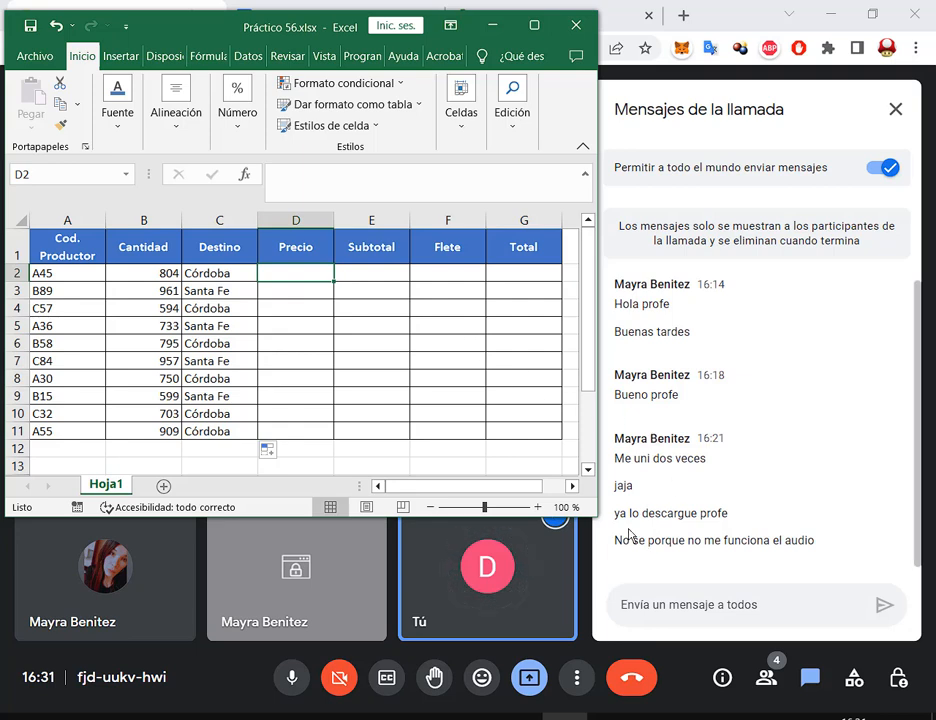
{"action": "left_click_drag", "start_coordinate": [598, 523], "coordinate": [587, 591]}
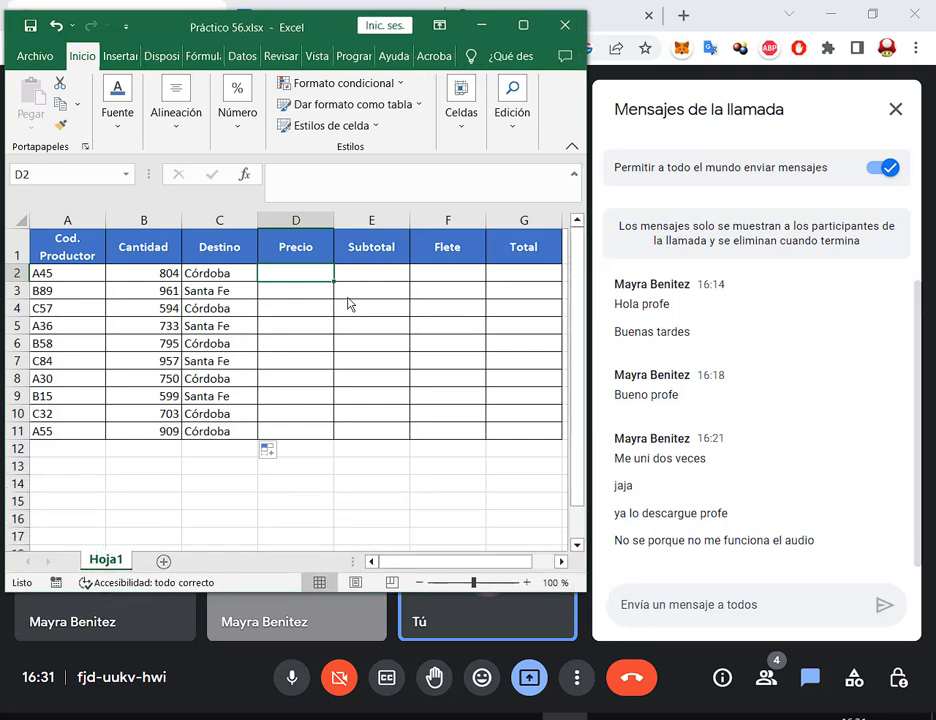
{"action": "left_click", "coordinate": [64, 467]}
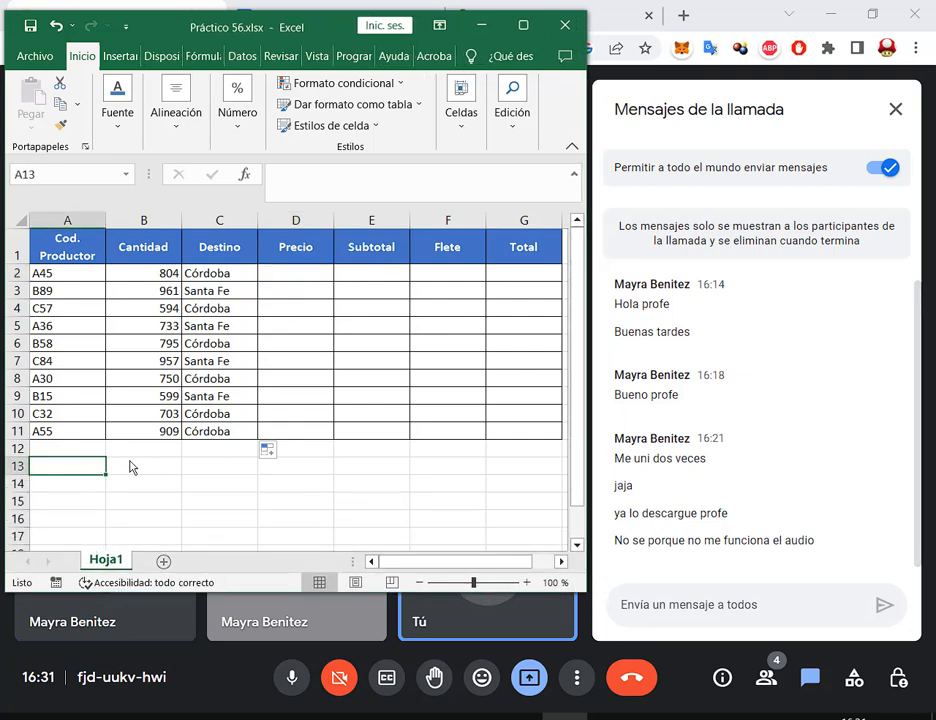
{"action": "type", "text": "Pre"}
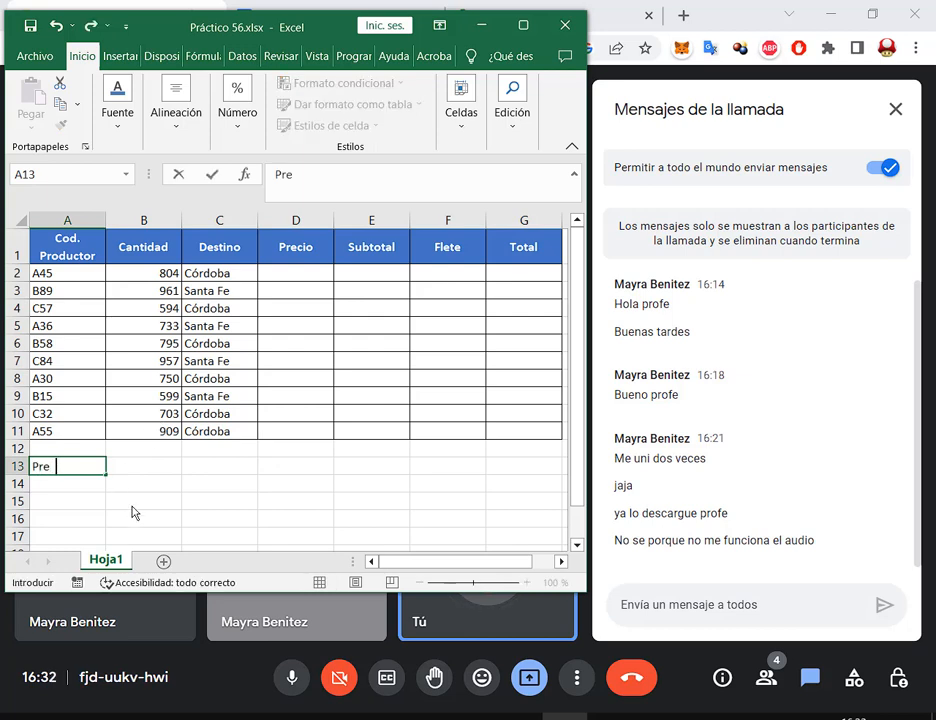
{"action": "type", "text": "cio Unitario"}
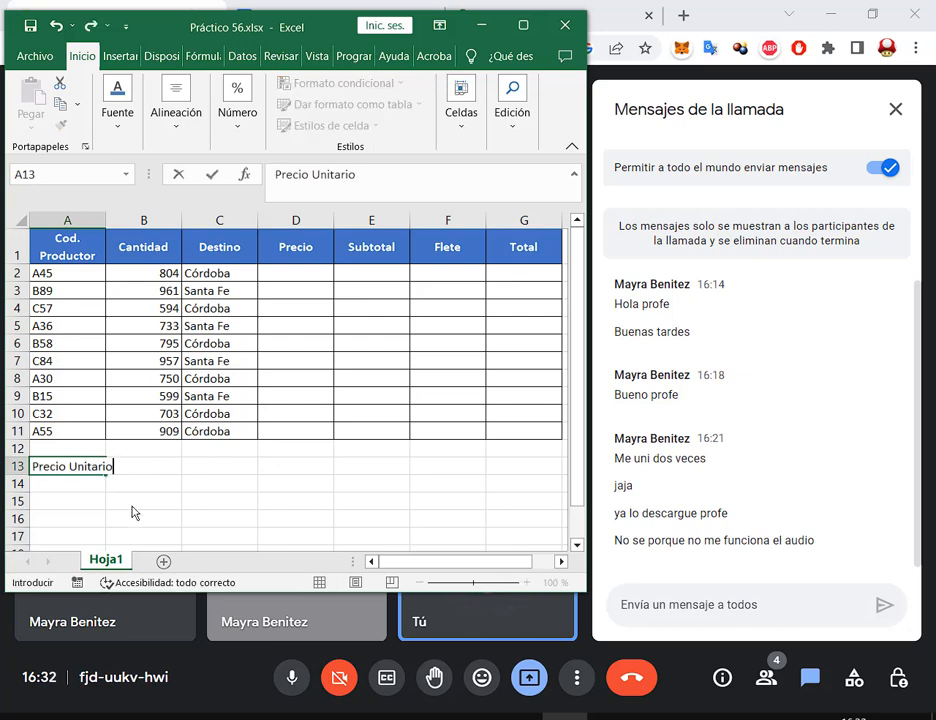
{"action": "key", "text": "Return"}
Step: List the producer letters A, B and C in cells A14 to A16 under the Precio Unitario heading
{"action": "type", "text": "A"}
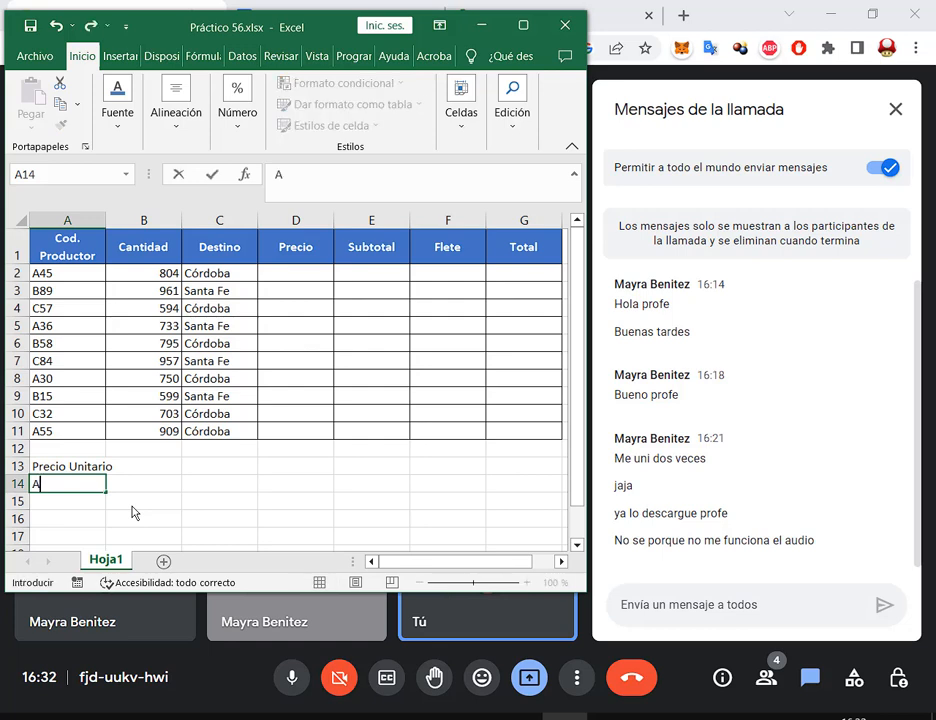
{"action": "key", "text": "Return"}
{"action": "type", "text": "V"}
{"action": "key", "text": "Return"}
{"action": "key", "text": "Up"}
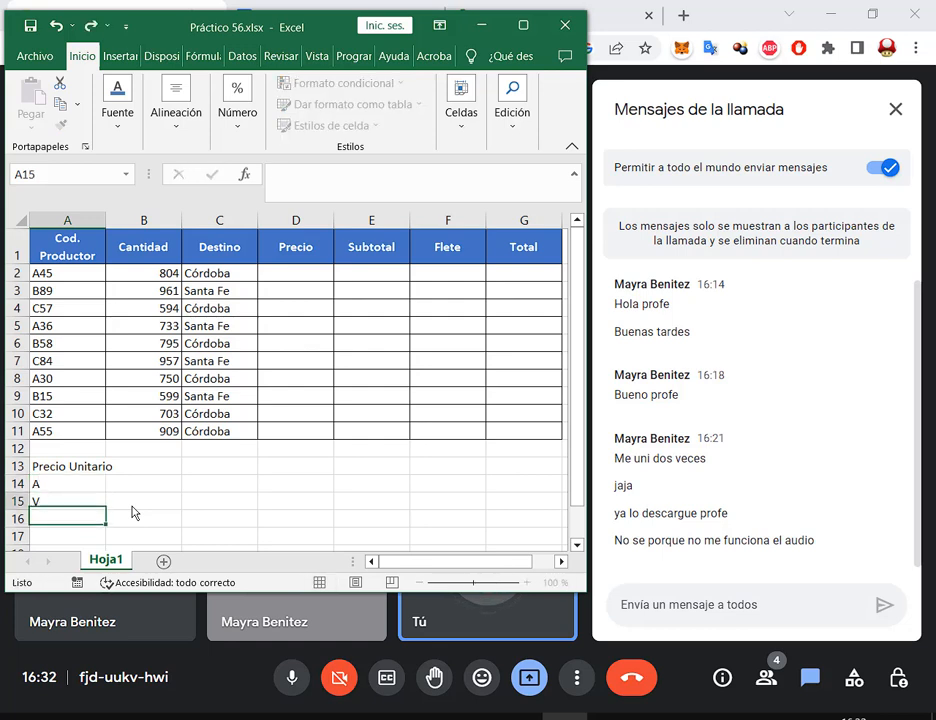
{"action": "type", "text": "B"}
{"action": "key", "text": "Return"}
{"action": "type", "text": "C"}
{"action": "key", "text": "Right"}
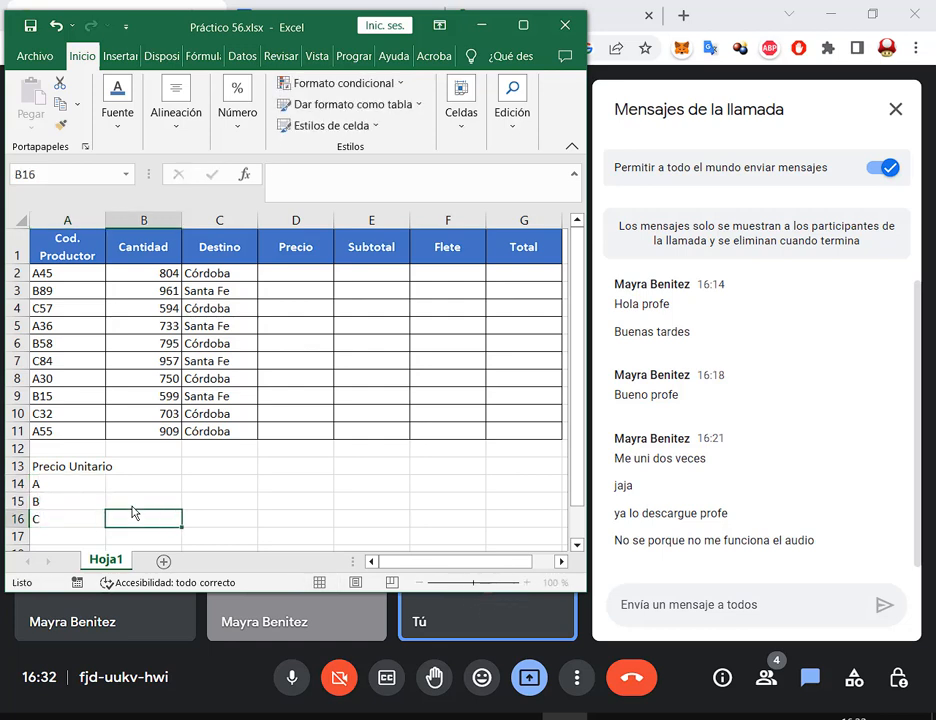
Step: Merge and center the Precio Unitario heading across A13:B13 and add all borders to the range A13:B16
{"action": "key", "text": "Up"}
{"action": "key", "text": "Up"}
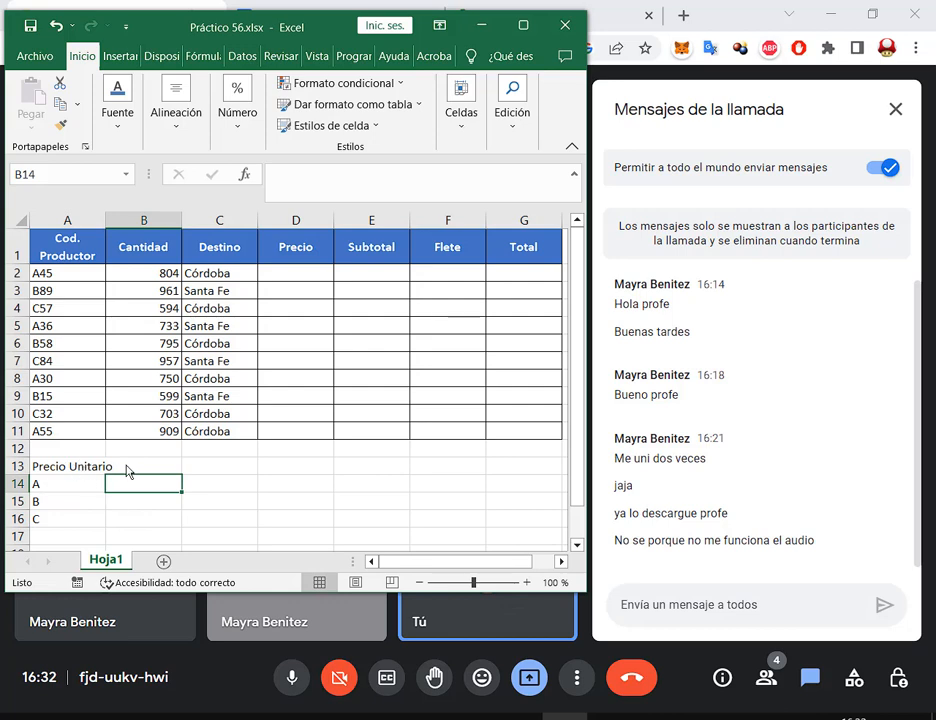
{"action": "left_click_drag", "start_coordinate": [127, 470], "coordinate": [40, 468]}
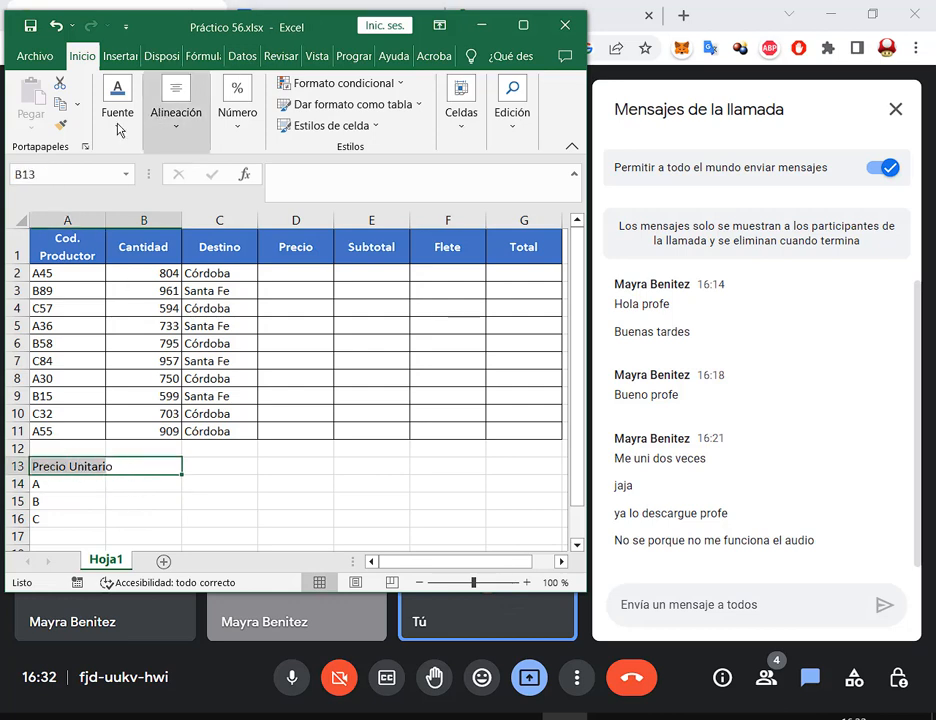
{"action": "left_click", "coordinate": [170, 130]}
{"action": "left_click", "coordinate": [370, 196]}
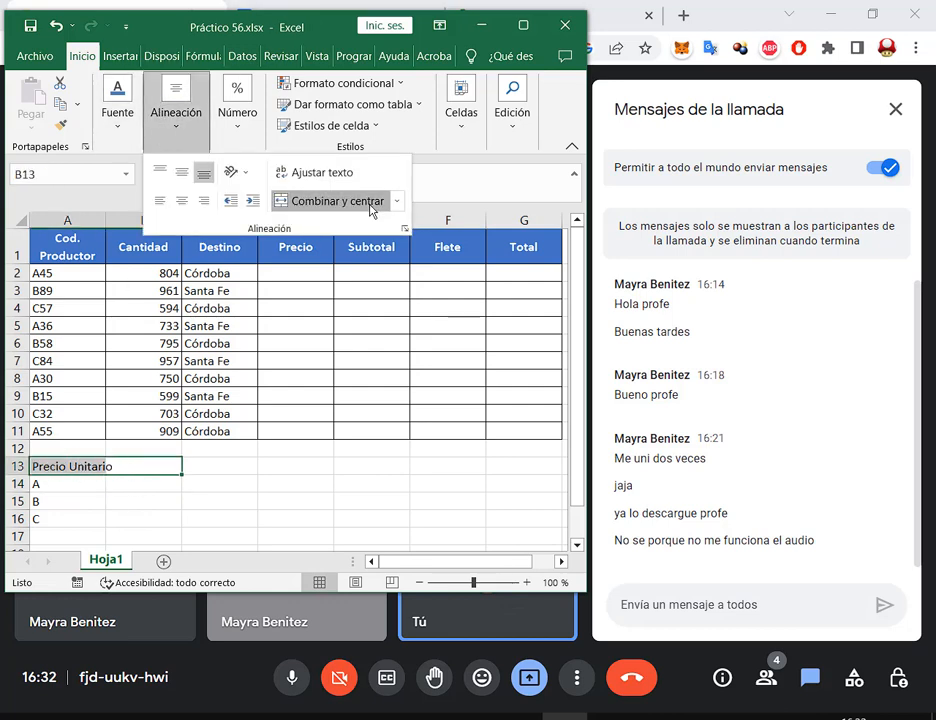
{"action": "left_click_drag", "start_coordinate": [138, 466], "coordinate": [148, 519]}
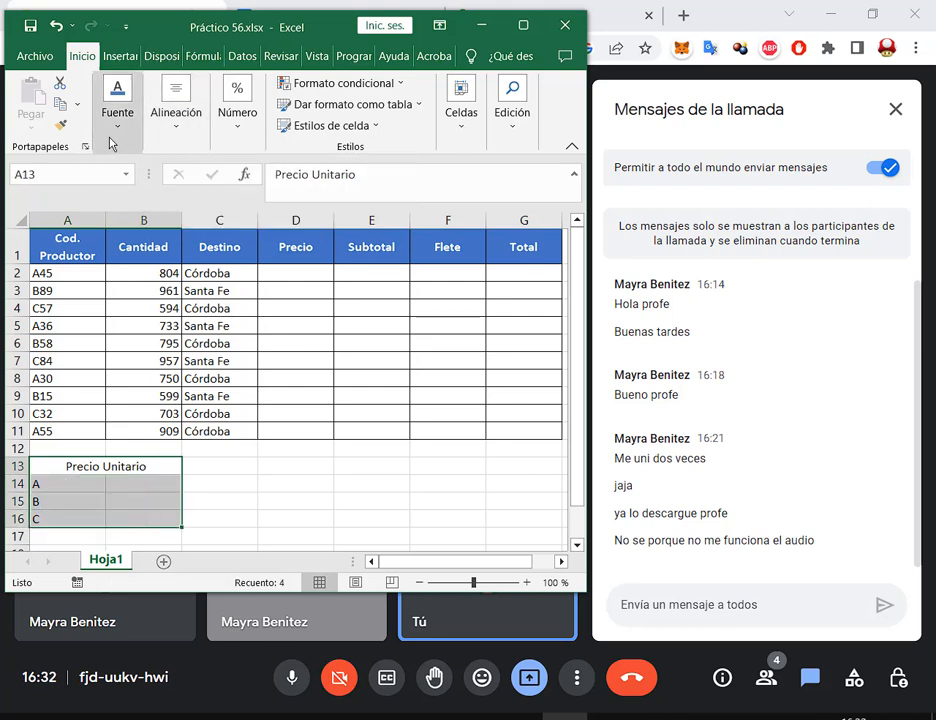
{"action": "left_click", "coordinate": [112, 140]}
{"action": "left_click", "coordinate": [222, 266]}
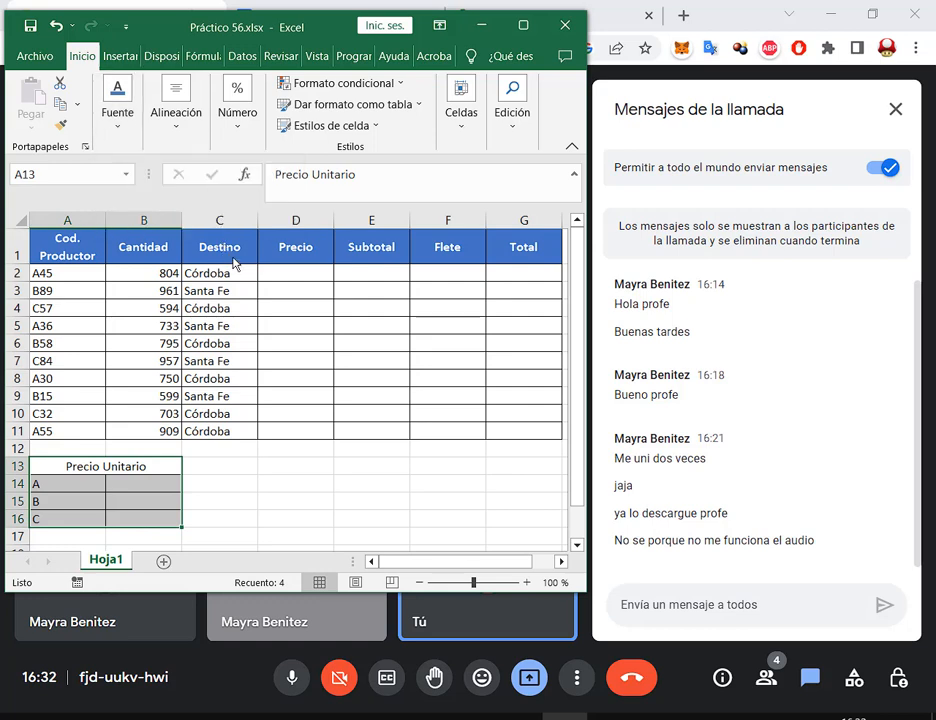
Step: Give the merged Precio Unitario heading the blue fill and bold white text of the main table's header
{"action": "left_click", "coordinate": [233, 252]}
{"action": "left_click", "coordinate": [130, 465]}
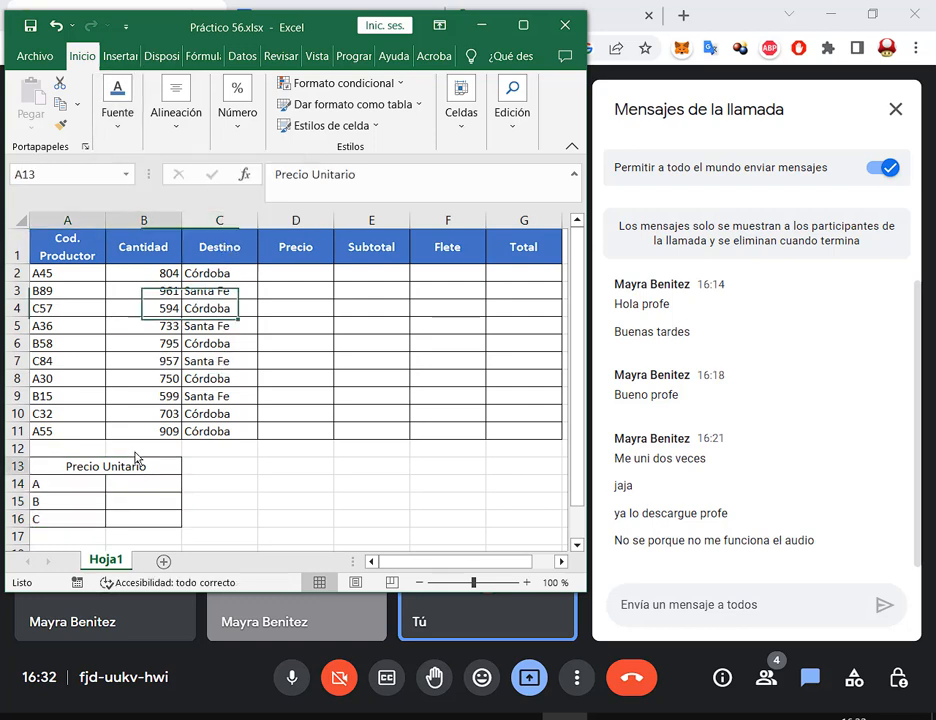
{"action": "left_click", "coordinate": [117, 118]}
{"action": "left_click", "coordinate": [236, 200]}
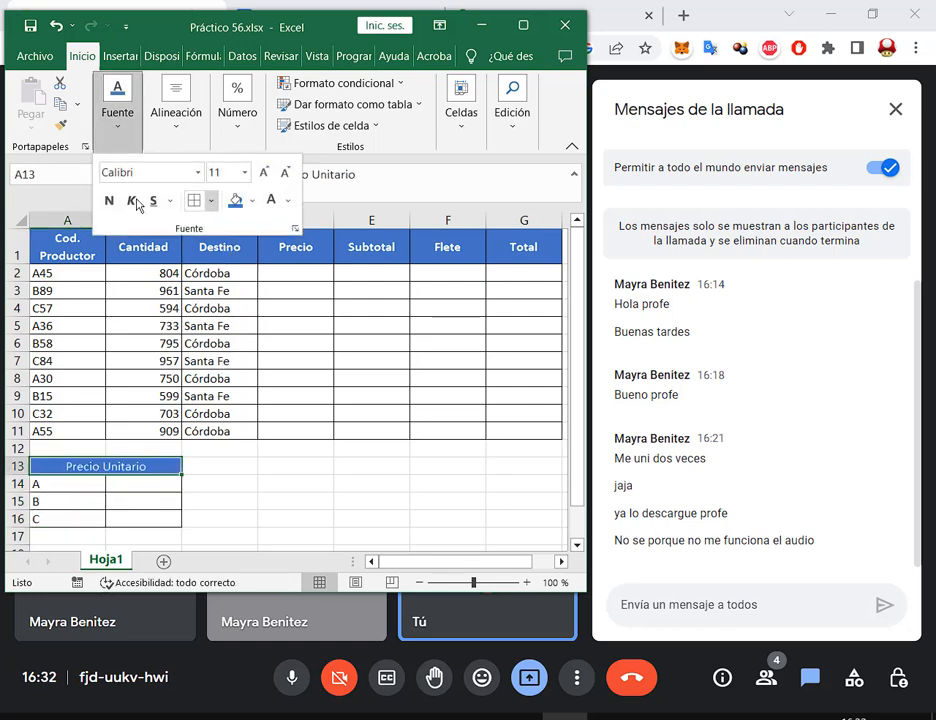
{"action": "left_click", "coordinate": [109, 200]}
Step: Enter the heading Flete in cell D13, beside the Precio Unitario table
{"action": "left_click", "coordinate": [303, 470]}
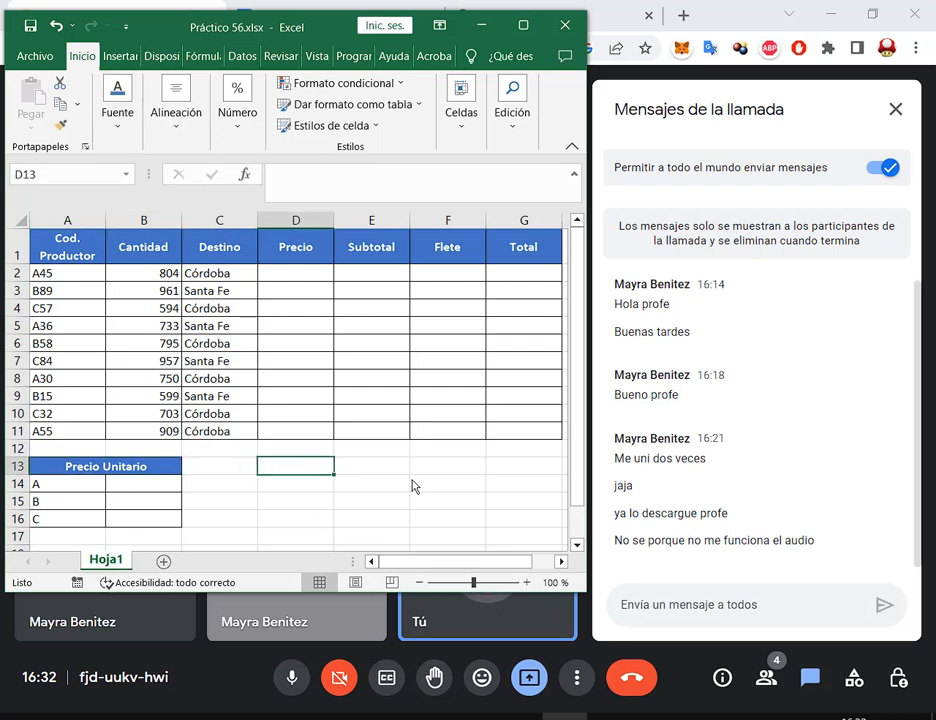
{"action": "type", "text": "Flete"}
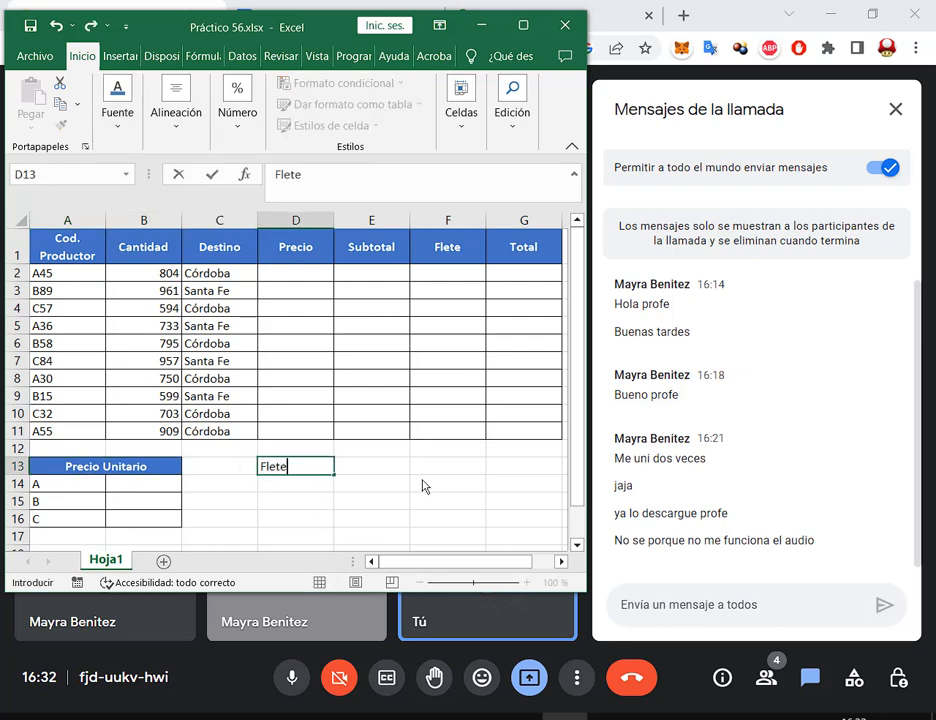
{"action": "key", "text": "Return"}
{"action": "left_click_drag", "start_coordinate": [224, 277], "coordinate": [226, 292]}
{"action": "key", "text": "ctrl+q"}
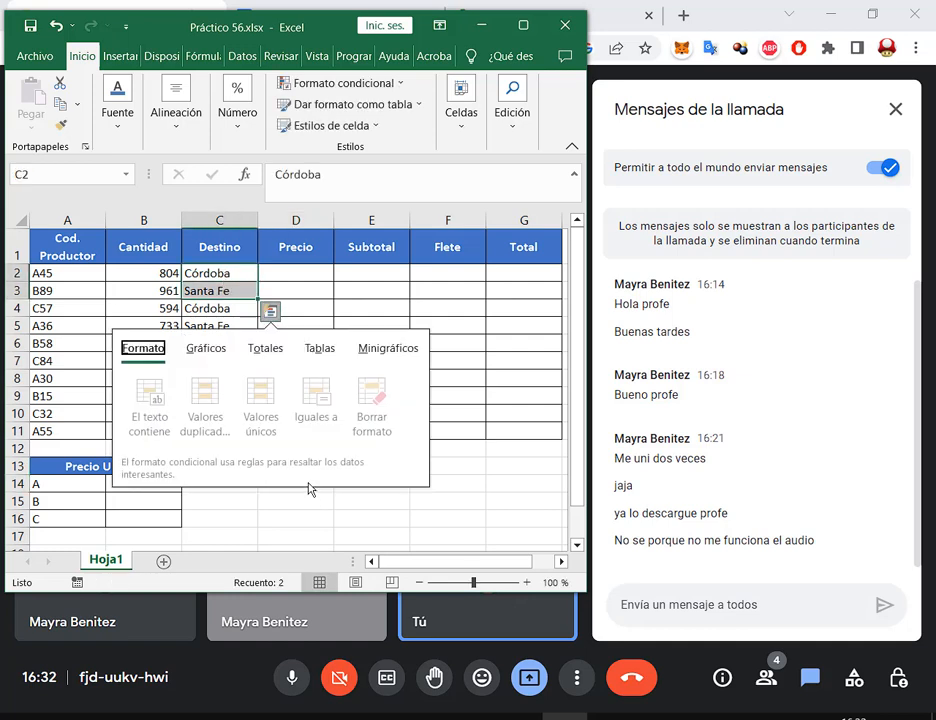
{"action": "left_click", "coordinate": [309, 520]}
Step: Enter the first freight condition under the Flete heading: Córdoba in D14 and >=800 in E14
{"action": "left_click", "coordinate": [302, 474]}
{"action": "left_click", "coordinate": [303, 480]}
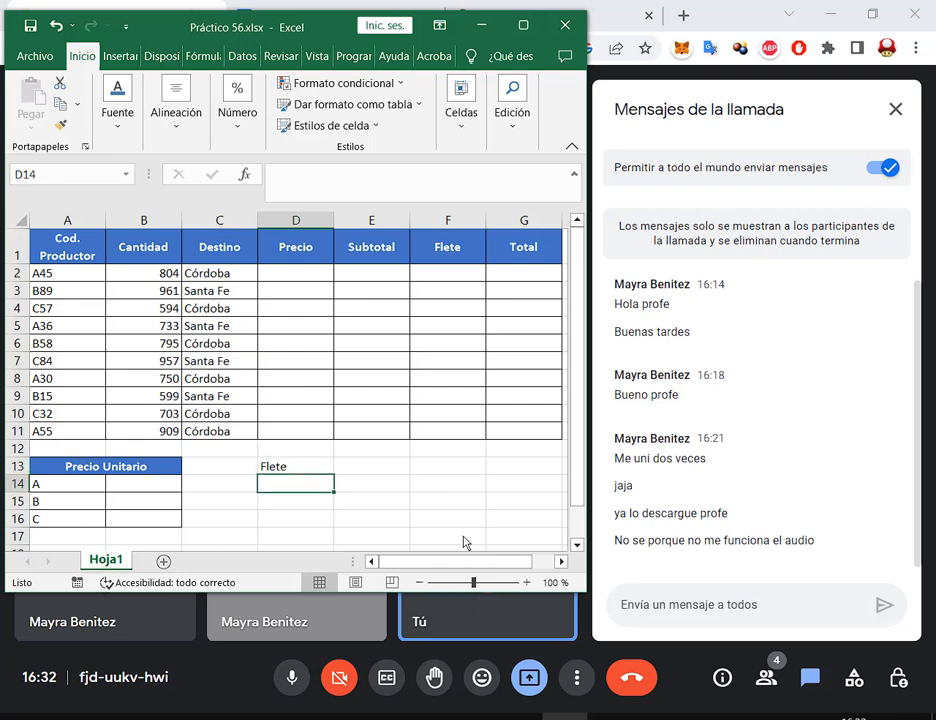
{"action": "type", "text": "Córdoba"}
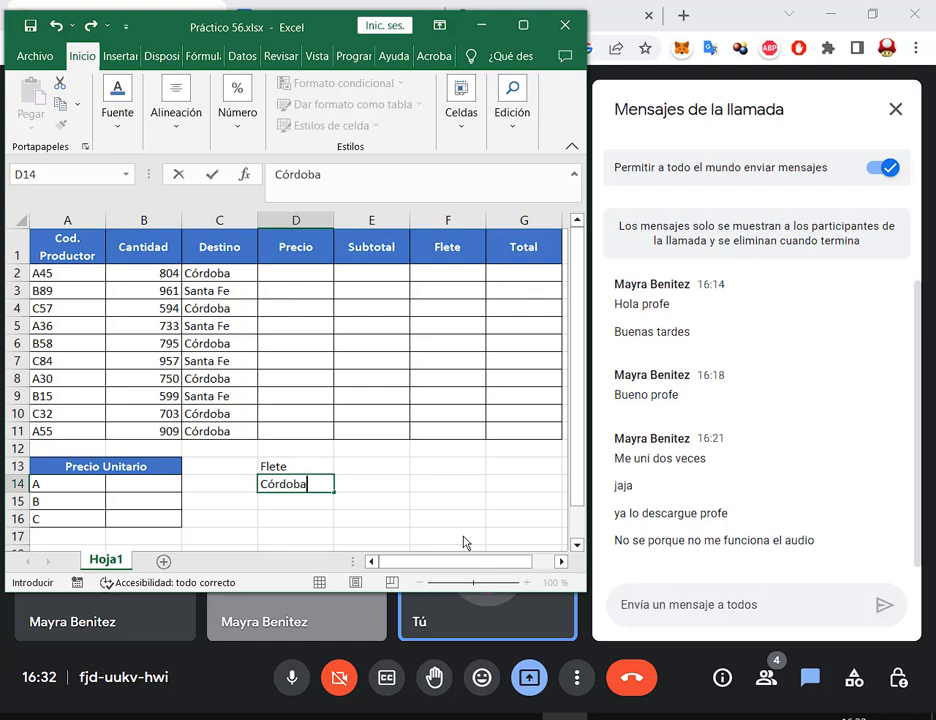
{"action": "key", "text": "Tab"}
{"action": "type", "text": ">"}
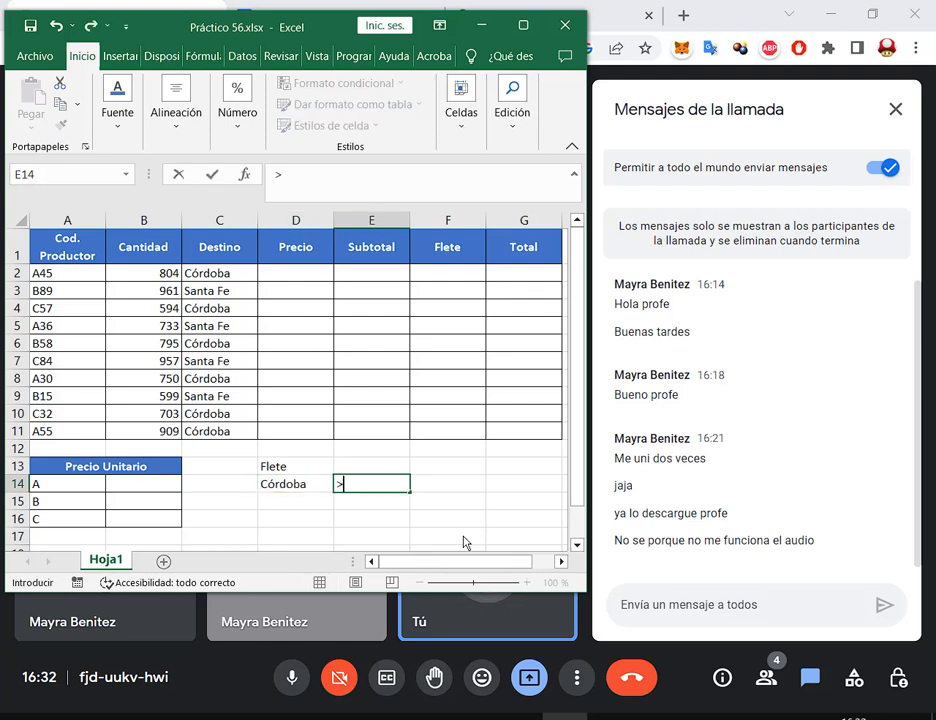
{"action": "type", "text": "=800"}
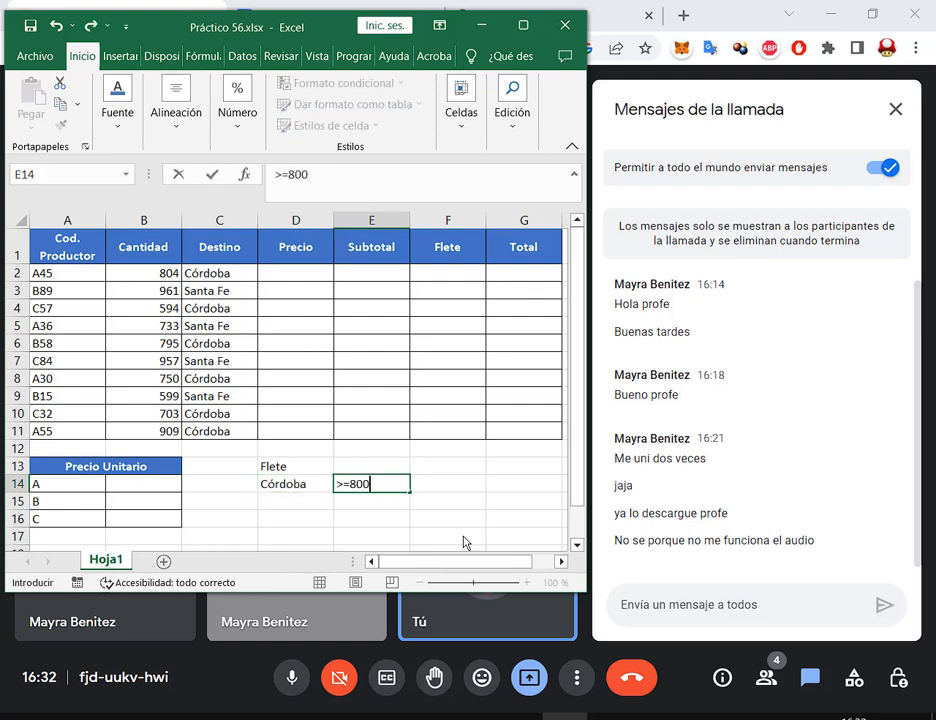
{"action": "key", "text": "Return"}
Step: Enter the remaining freight conditions: Córdoba in D15 with <800 in E15, and Santa Fe in D16
{"action": "type", "text": "Córdoba"}
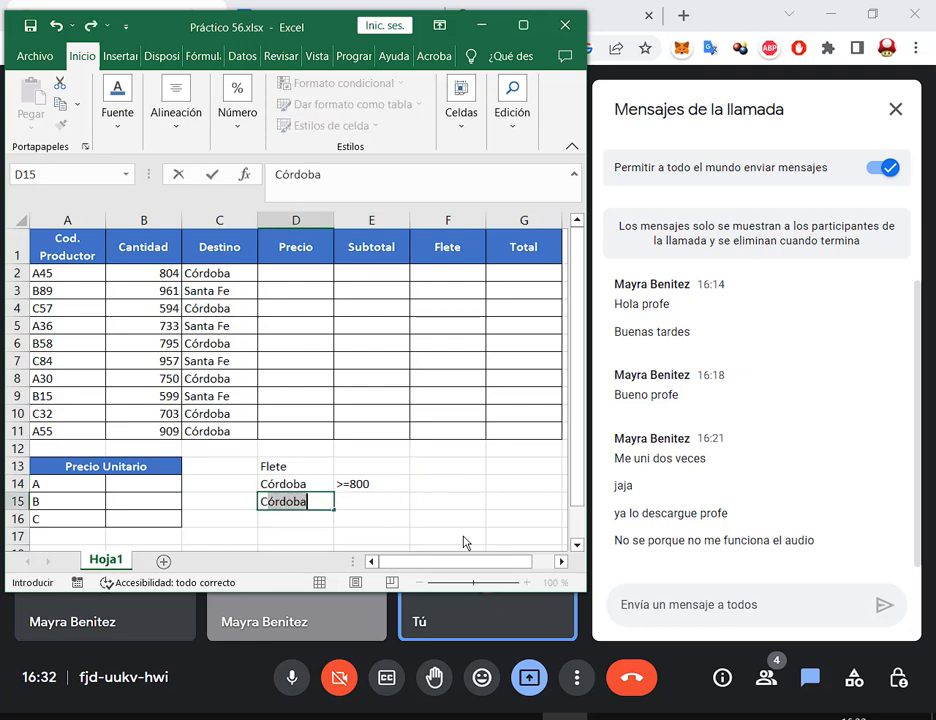
{"action": "key", "text": "Tab"}
{"action": "type", "text": "<800"}
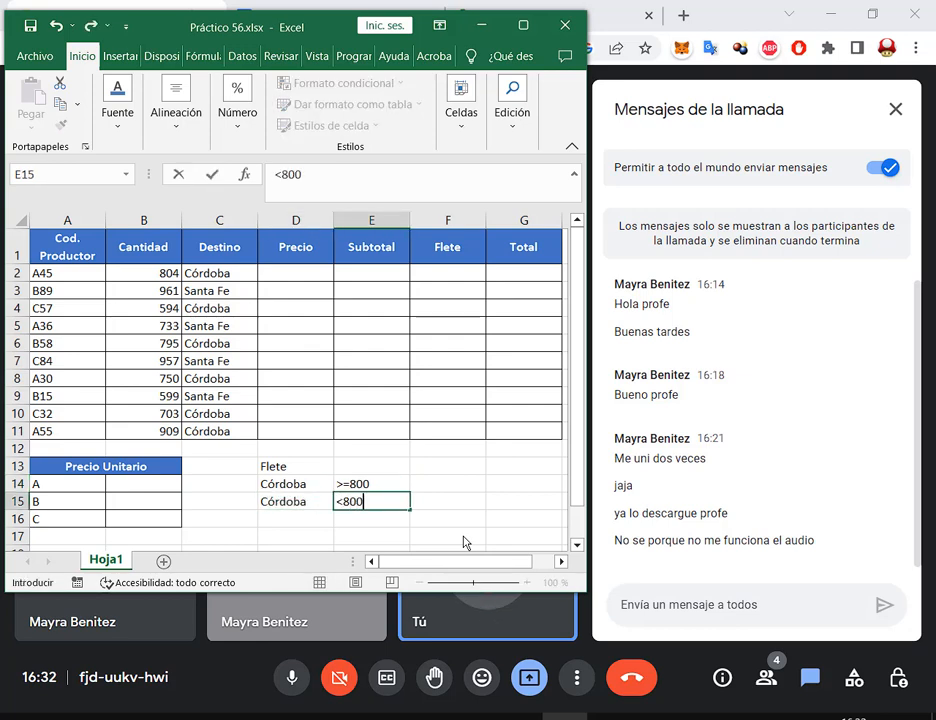
{"action": "key", "text": "Return"}
{"action": "type", "text": "S"}
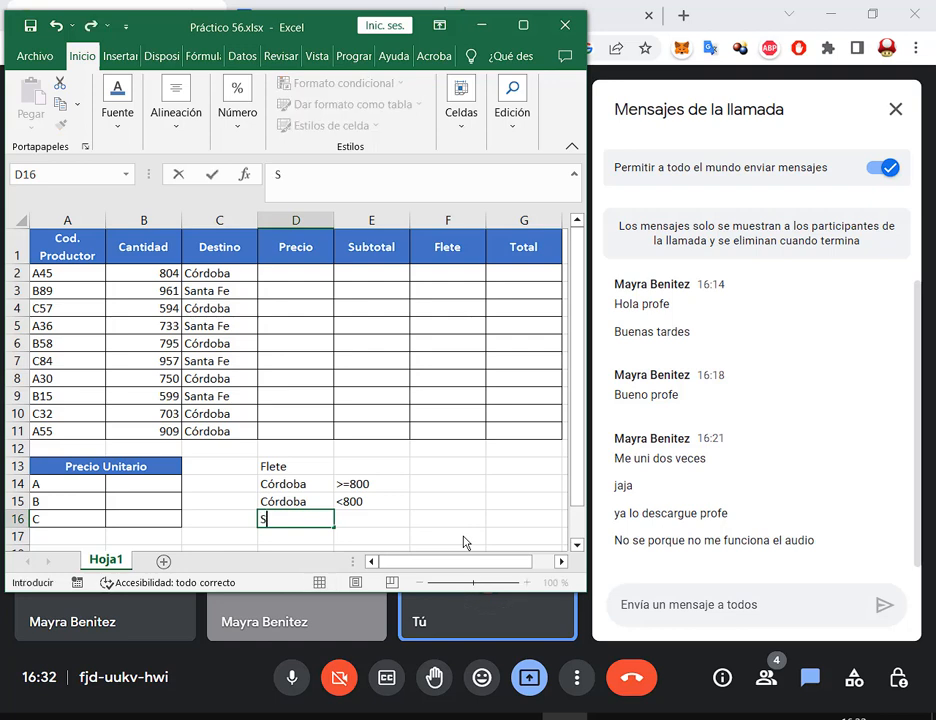
{"action": "type", "text": "anr"}
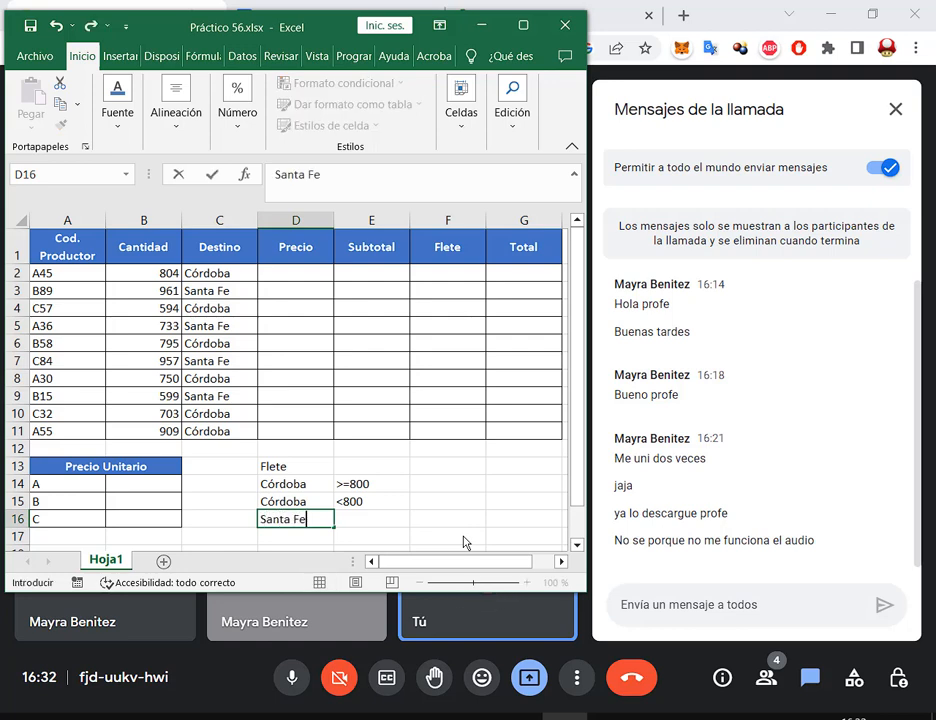
{"action": "key", "text": "Tab"}
Step: Merge and center the Flete heading across D13:F13 and add all borders to the range D13:F16
{"action": "left_click", "coordinate": [428, 486]}
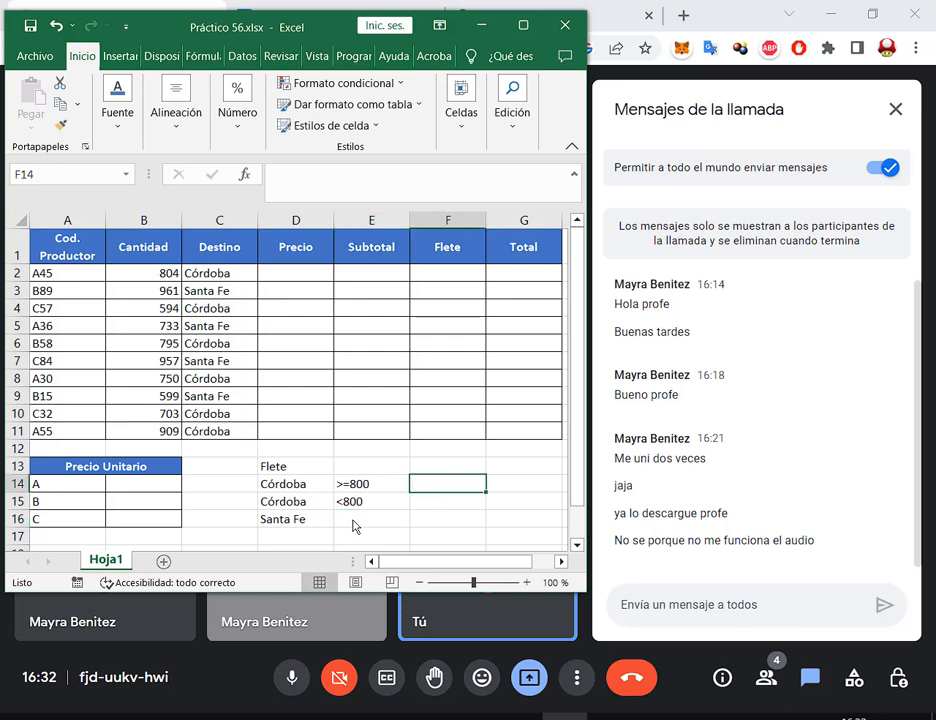
{"action": "left_click_drag", "start_coordinate": [274, 466], "coordinate": [418, 472]}
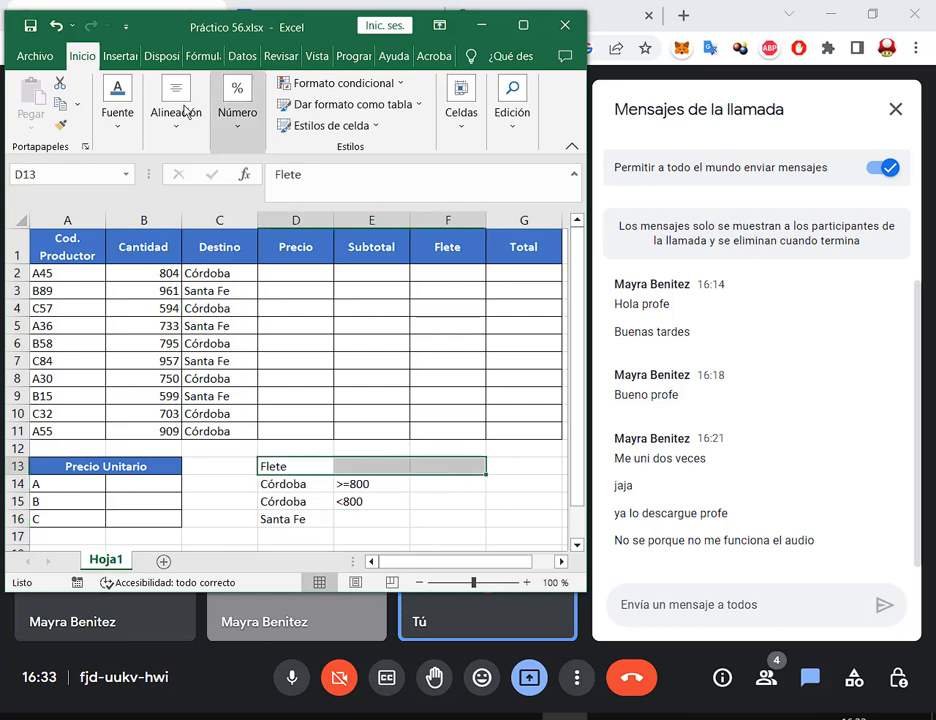
{"action": "left_click", "coordinate": [117, 110]}
{"action": "left_click", "coordinate": [180, 115]}
{"action": "left_click", "coordinate": [180, 115]}
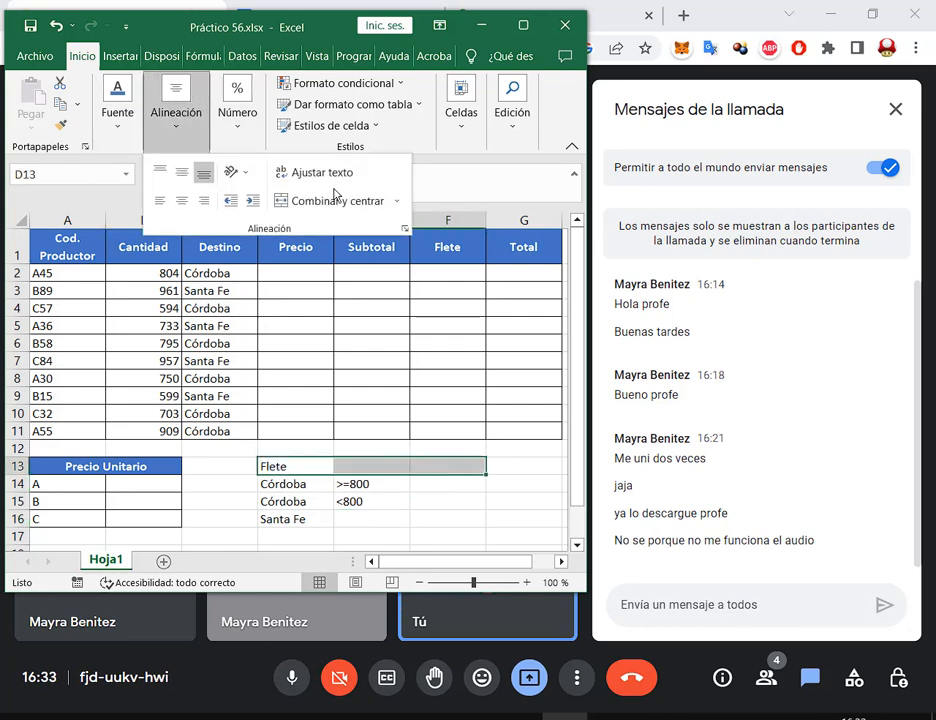
{"action": "left_click", "coordinate": [340, 200]}
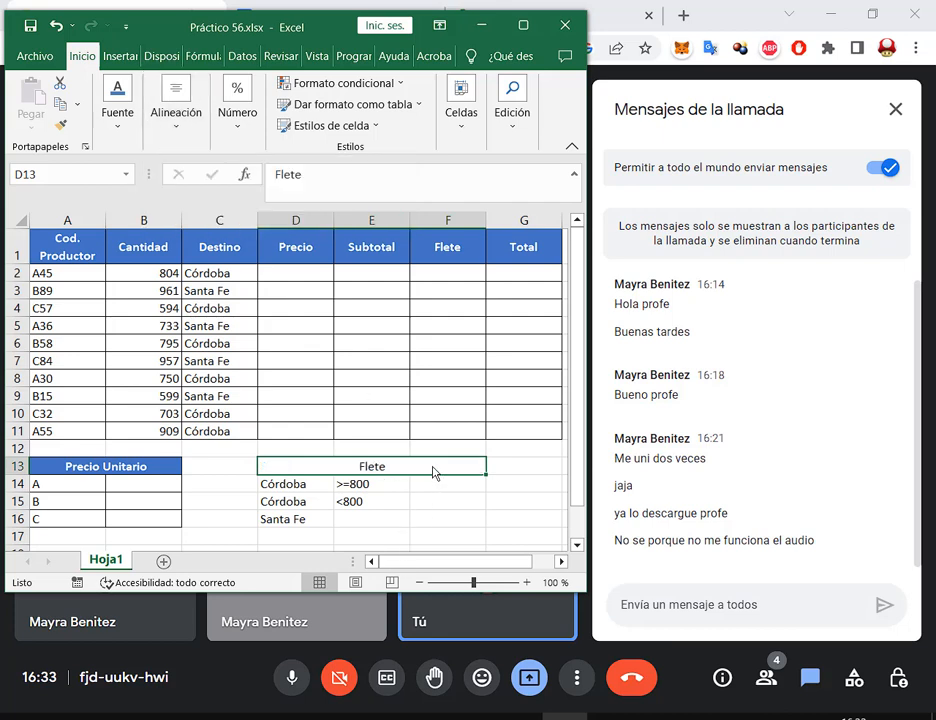
{"action": "left_click_drag", "start_coordinate": [434, 472], "coordinate": [435, 522]}
{"action": "left_click", "coordinate": [117, 112]}
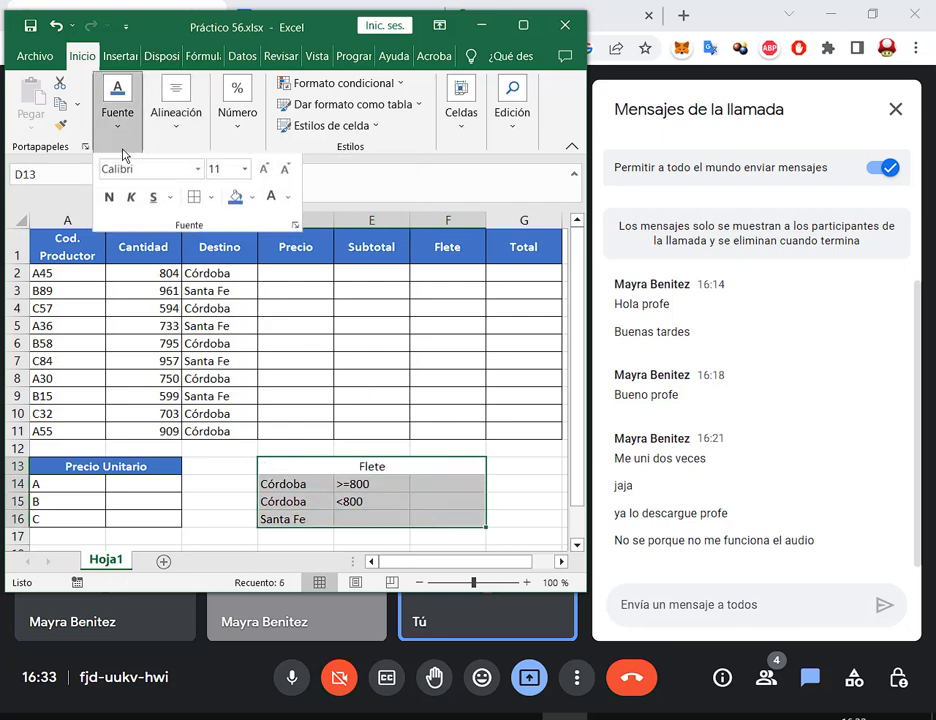
{"action": "left_click", "coordinate": [194, 201]}
Step: Format the merged Flete heading with a blue fill and bold white text
{"action": "left_click", "coordinate": [445, 466]}
{"action": "left_click", "coordinate": [447, 465]}
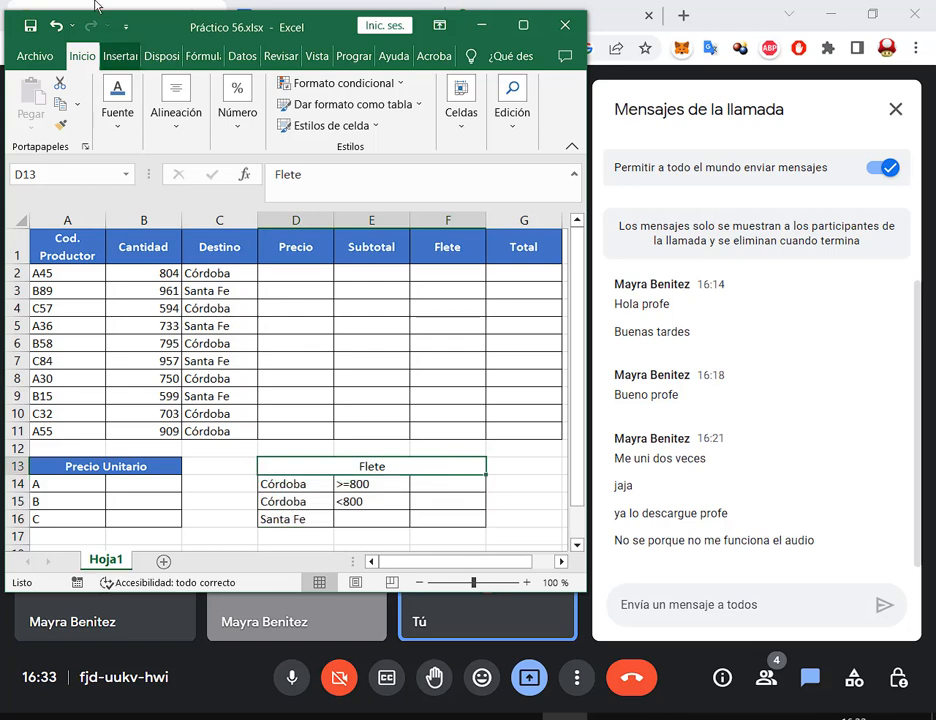
{"action": "left_click", "coordinate": [117, 112]}
{"action": "left_click", "coordinate": [235, 200]}
{"action": "left_click", "coordinate": [270, 201]}
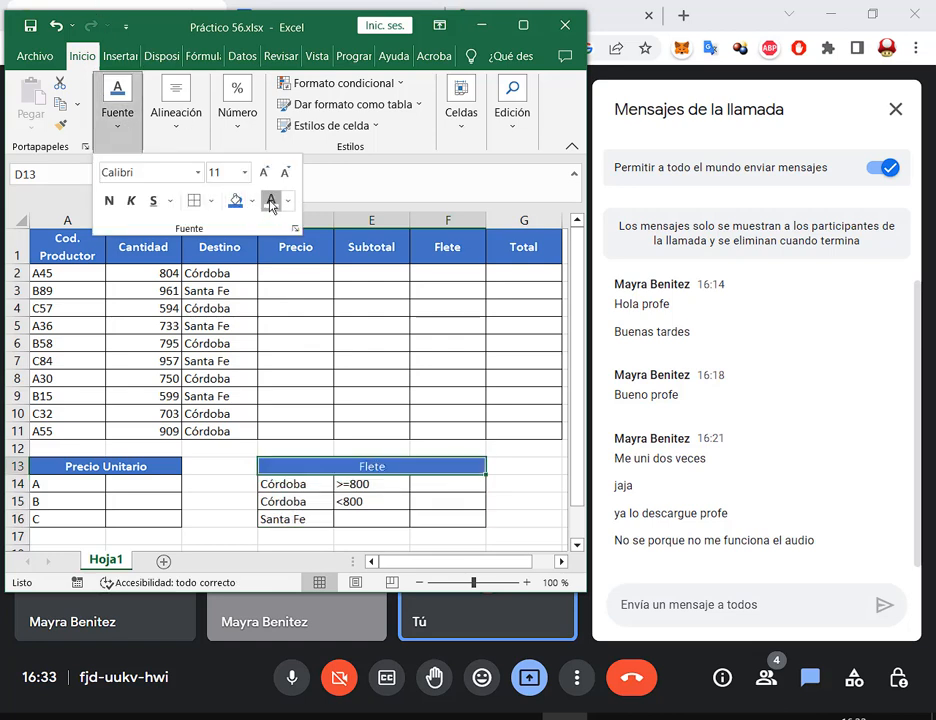
{"action": "left_click", "coordinate": [109, 201]}
{"action": "left_click", "coordinate": [484, 460]}
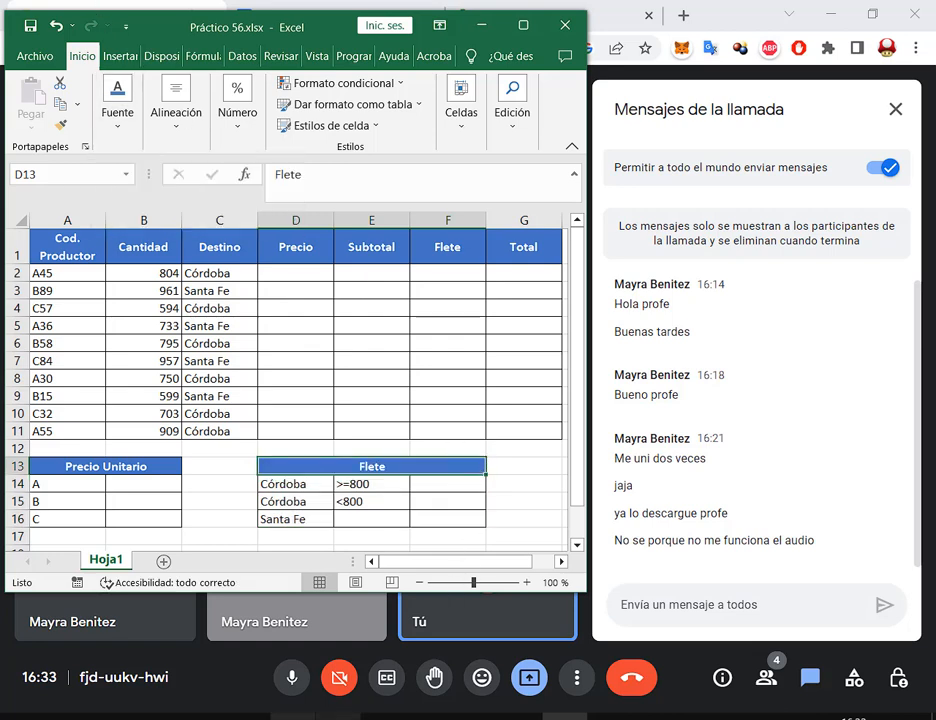
Step: Check the freight prices in the exercise PDF, return to Excel and enter 150 in F15 for Córdoba <800
{"action": "left_click", "coordinate": [202, 716]}
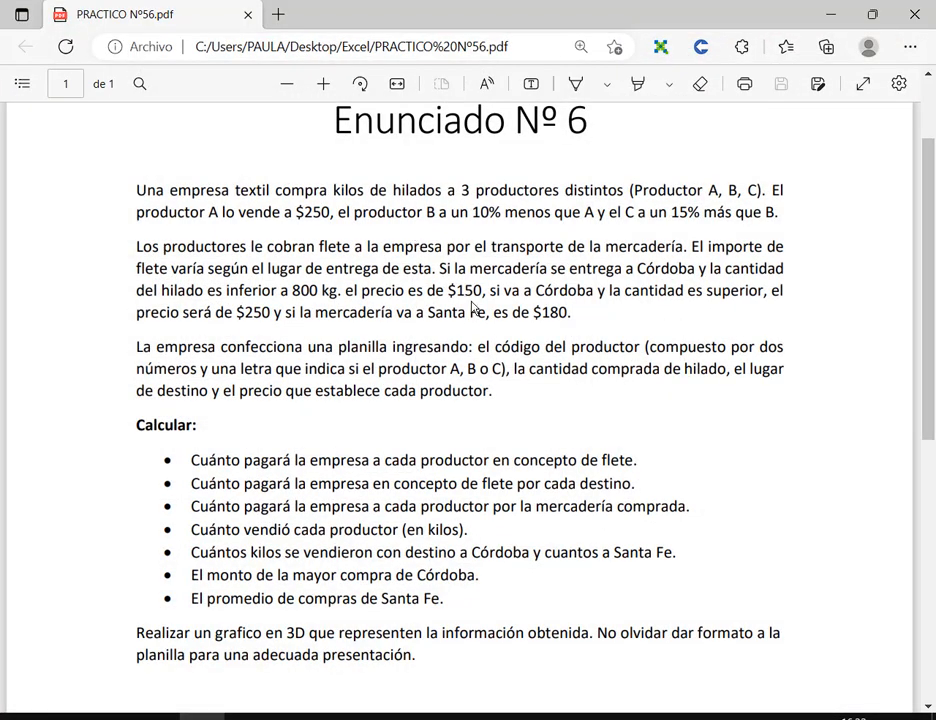
{"action": "key", "text": "alt+Tab"}
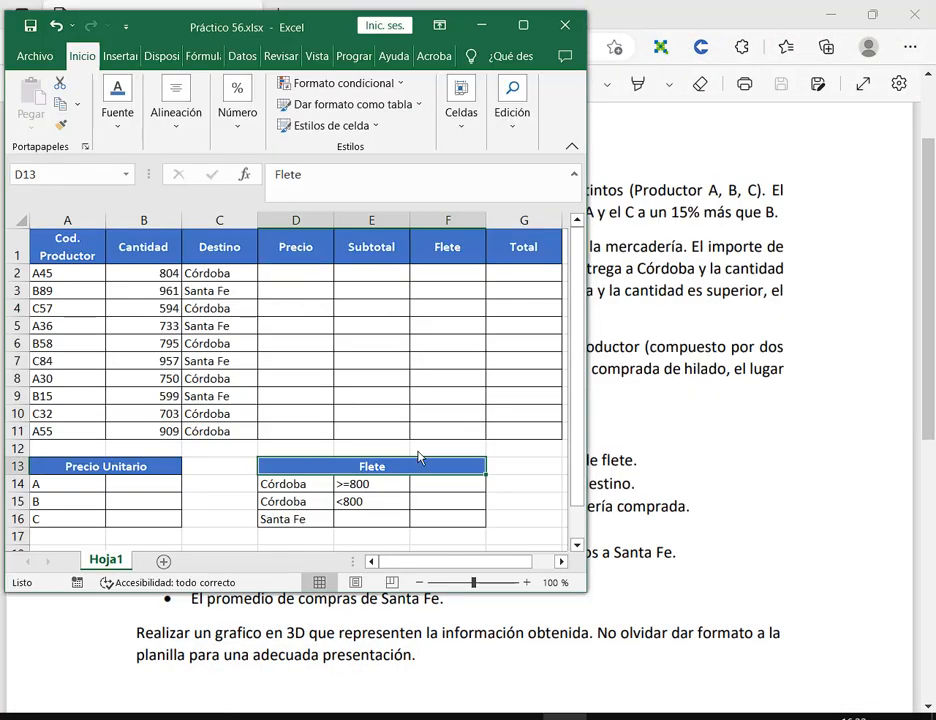
{"action": "left_click", "coordinate": [444, 503]}
{"action": "type", "text": "150"}
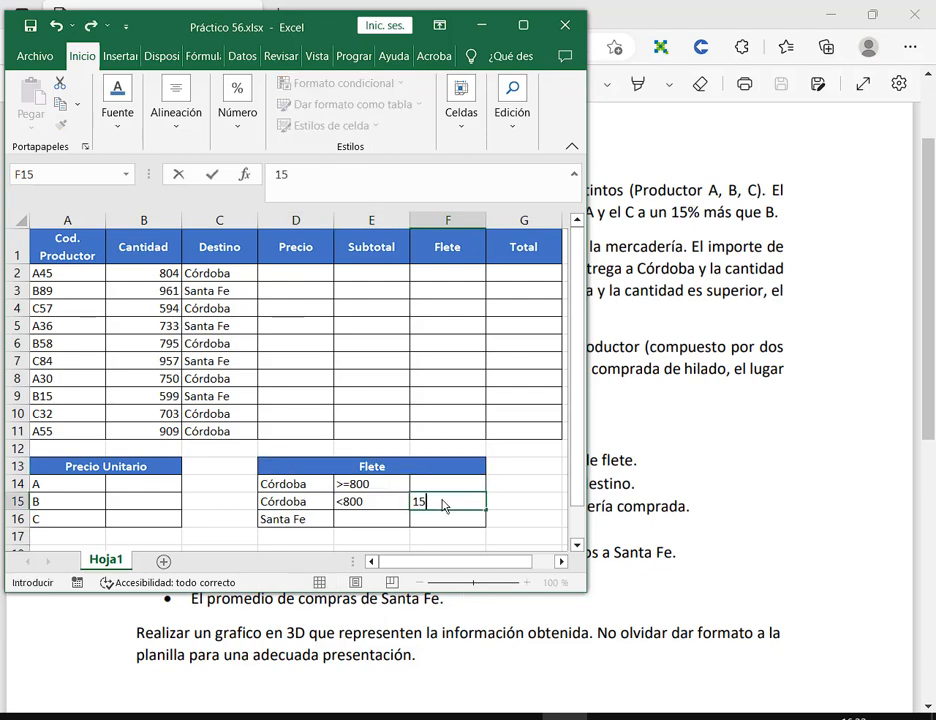
{"action": "key", "text": "Return"}
Step: Check the exercise PDF again and enter 250 in F14 for Córdoba >=800 and 180 in F16 for Santa Fe
{"action": "key", "text": "alt+Tab"}
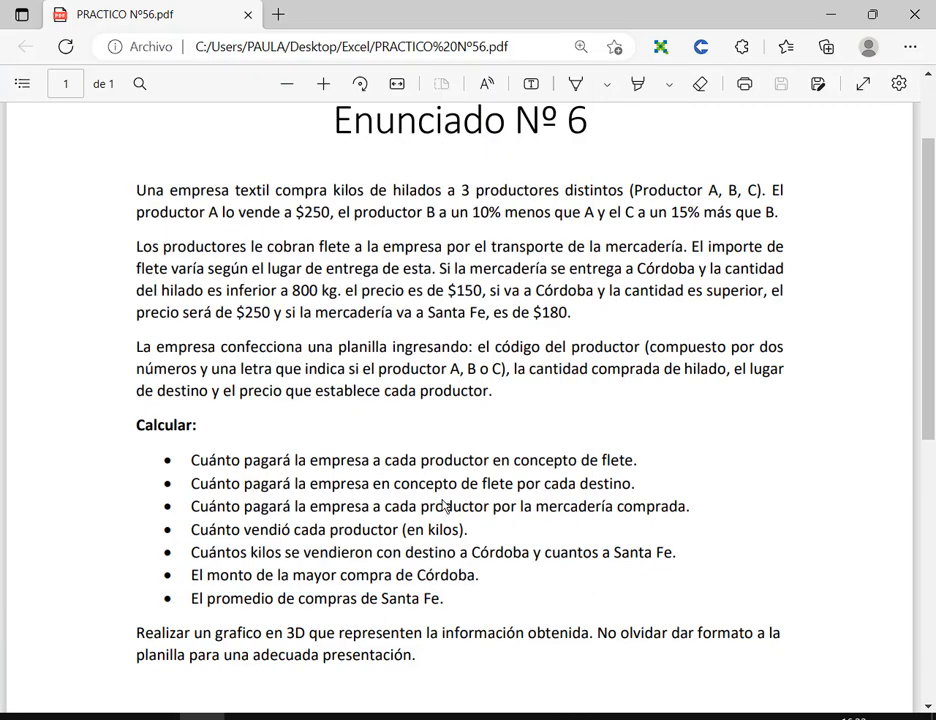
{"action": "key", "text": "alt+Tab"}
{"action": "key", "text": "Up"}
{"action": "key", "text": "Up"}
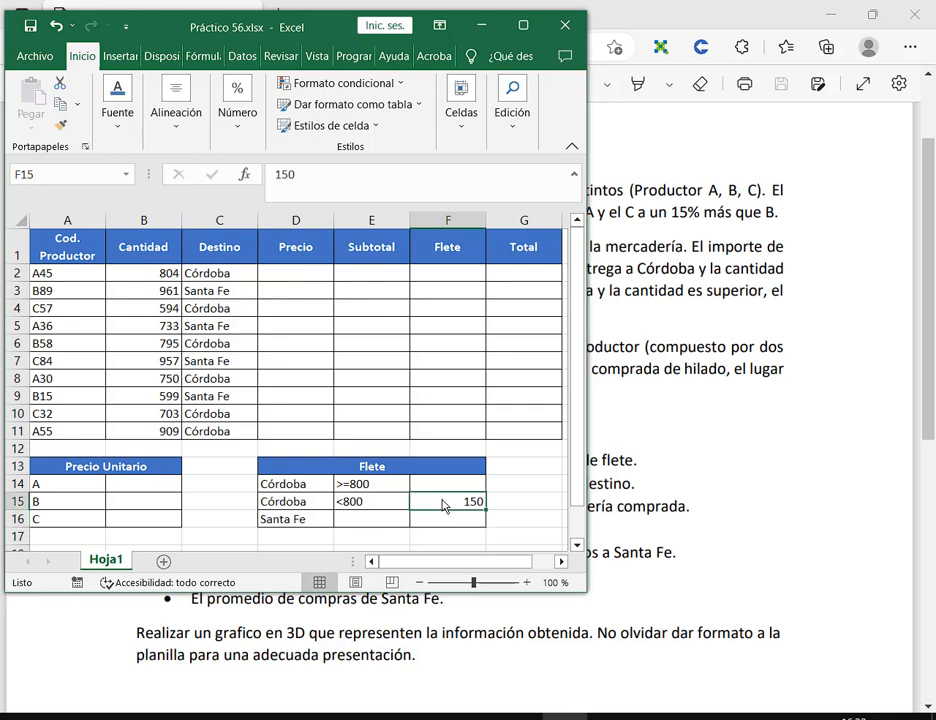
{"action": "type", "text": "250"}
{"action": "key", "text": "Return"}
{"action": "key", "text": "Return"}
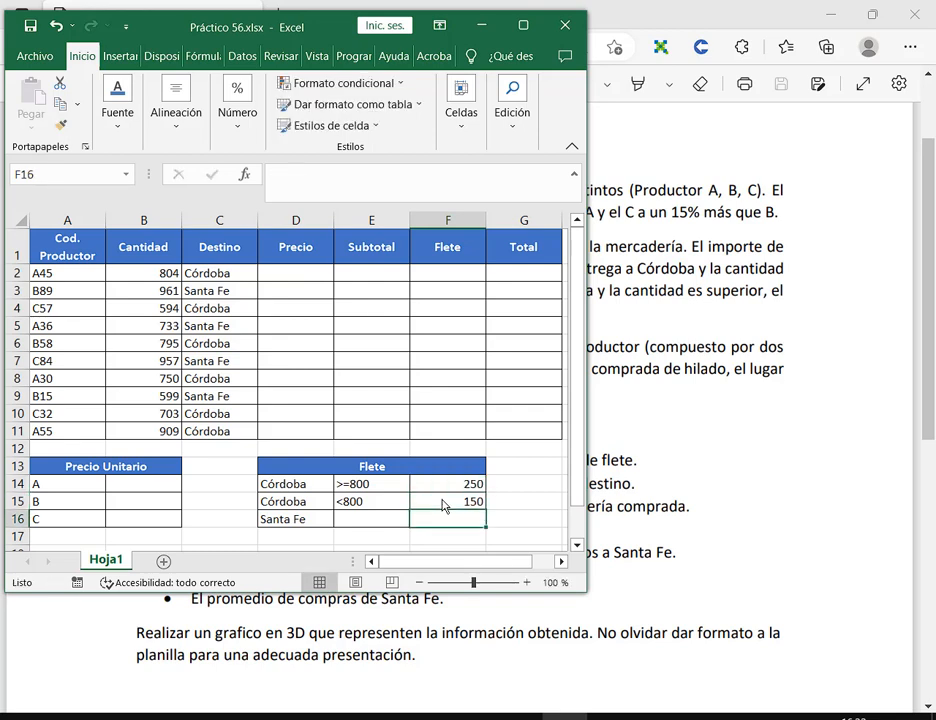
{"action": "type", "text": "180"}
{"action": "key", "text": "Return"}
Step: Apply the euro accounting number format to the freight prices in F14:F16 and select the empty cell B14
{"action": "left_click_drag", "start_coordinate": [447, 486], "coordinate": [445, 521]}
{"action": "left_click", "coordinate": [237, 115]}
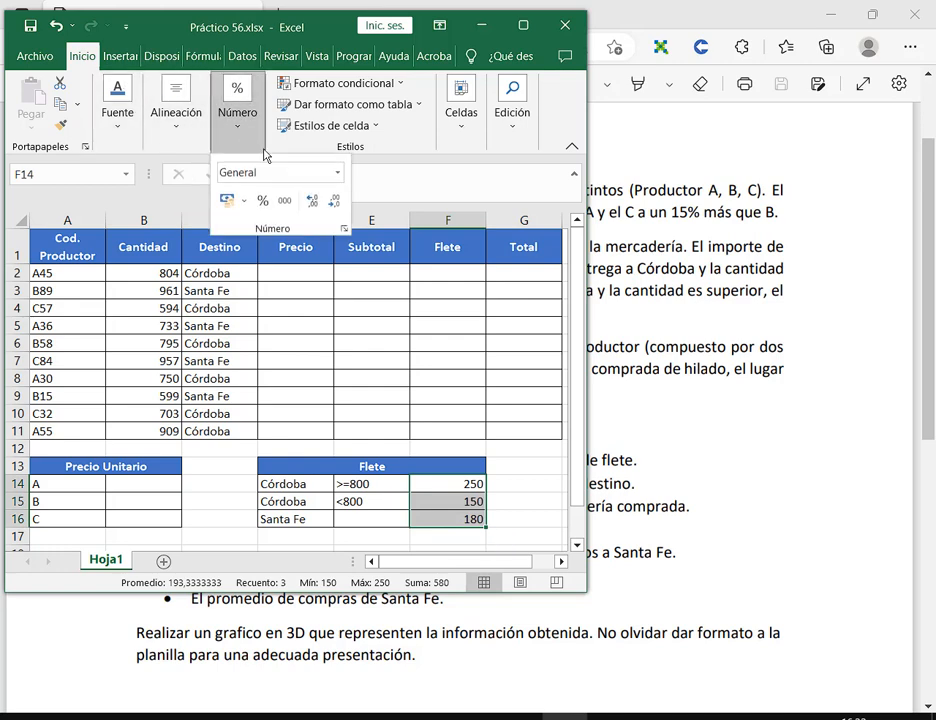
{"action": "left_click", "coordinate": [227, 200]}
{"action": "left_click", "coordinate": [146, 481]}
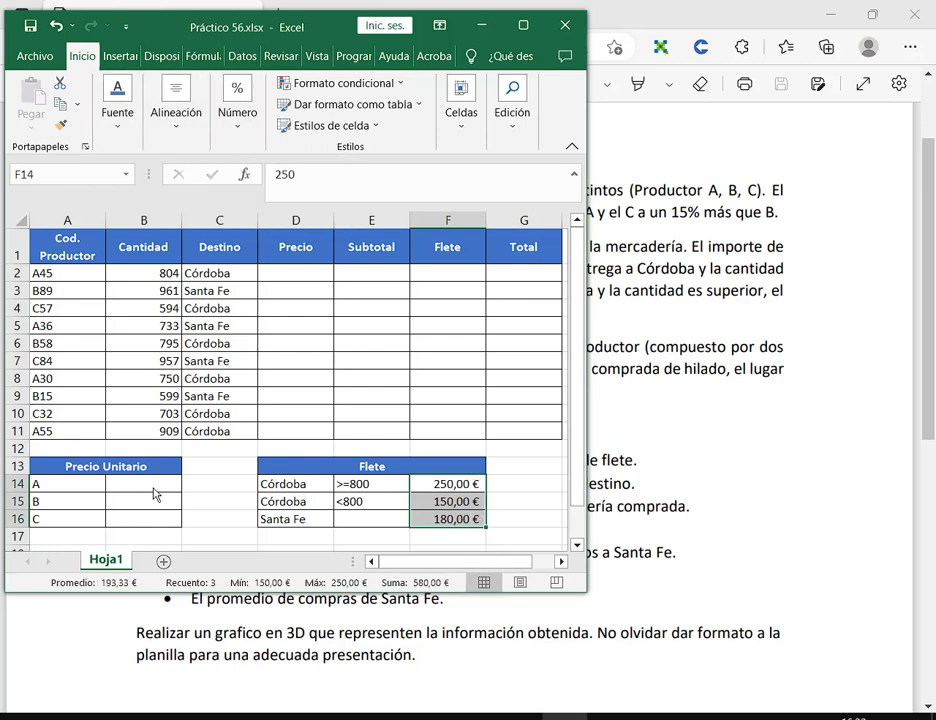
{"action": "left_click", "coordinate": [148, 486]}
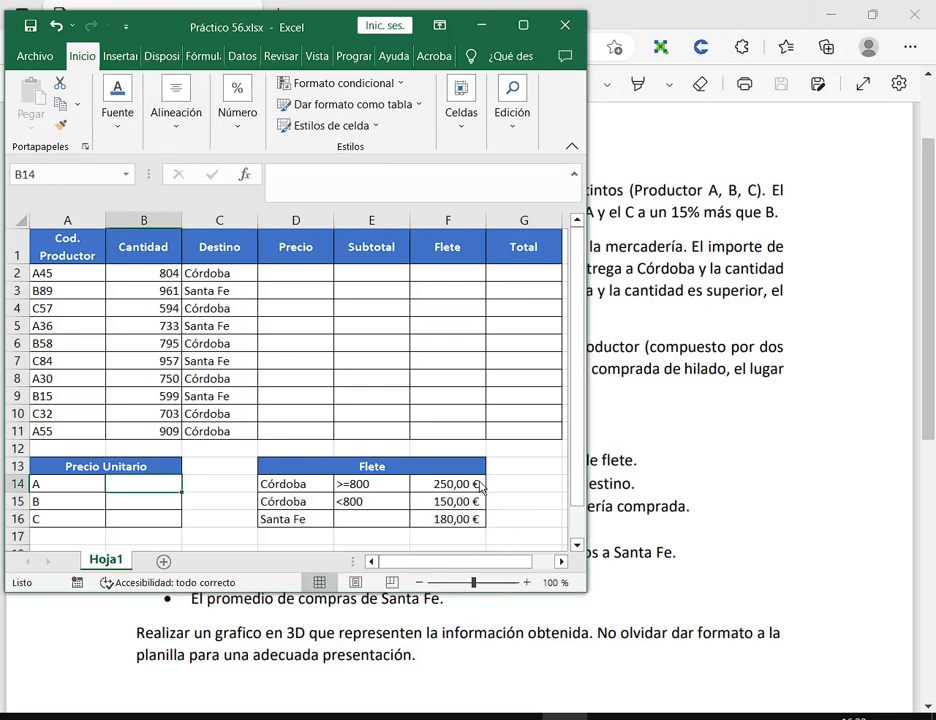
Step: Change the freight prices in F14:F16 to the accounting format $ Español (Argentina)
{"action": "left_click_drag", "start_coordinate": [462, 485], "coordinate": [450, 520]}
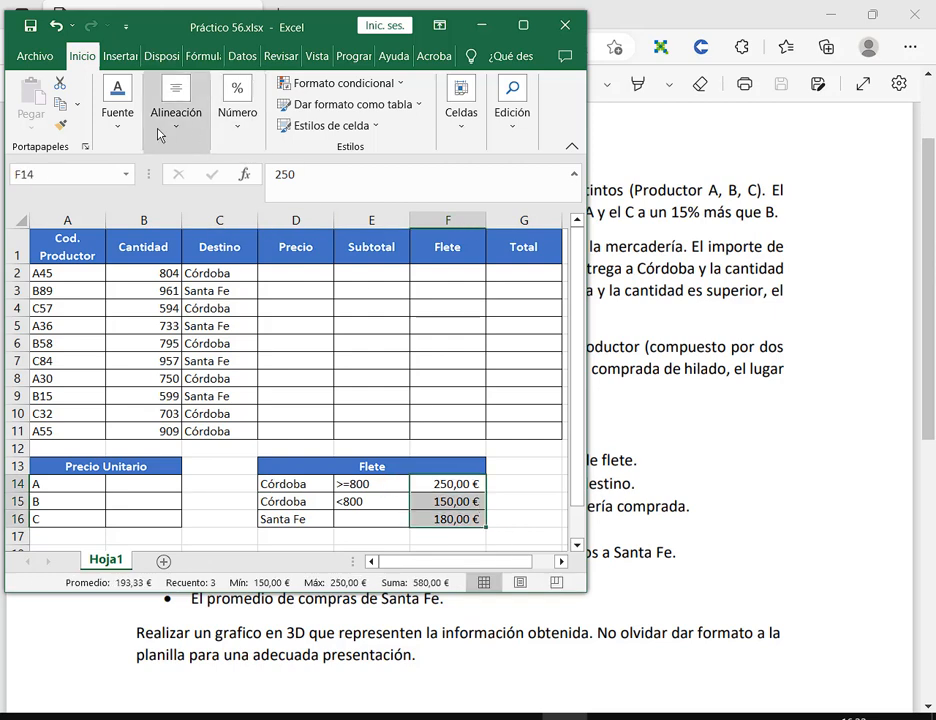
{"action": "left_click", "coordinate": [115, 115]}
{"action": "left_click", "coordinate": [248, 124]}
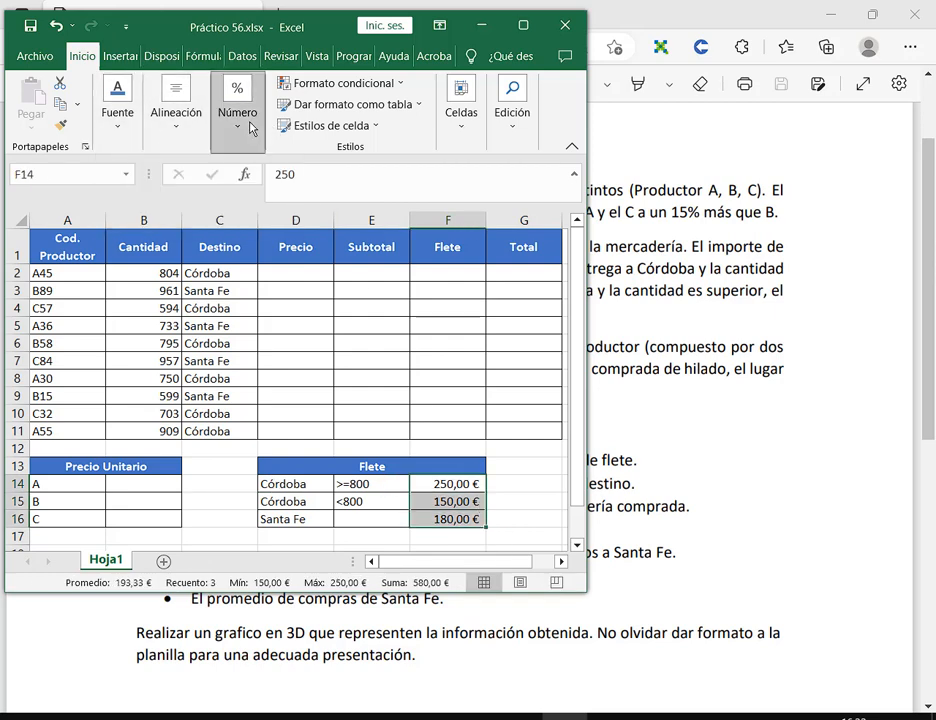
{"action": "left_click", "coordinate": [243, 201]}
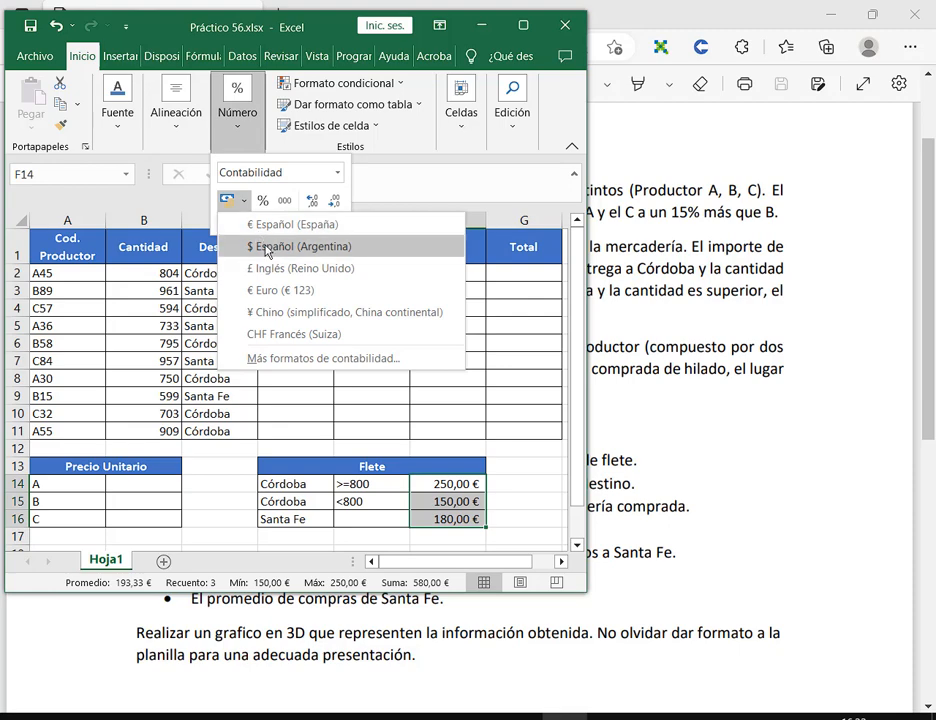
{"action": "left_click", "coordinate": [240, 247]}
Step: Check producer A's price in the exercise PDF, return to Excel and enter 250 in B14
{"action": "left_click", "coordinate": [618, 17]}
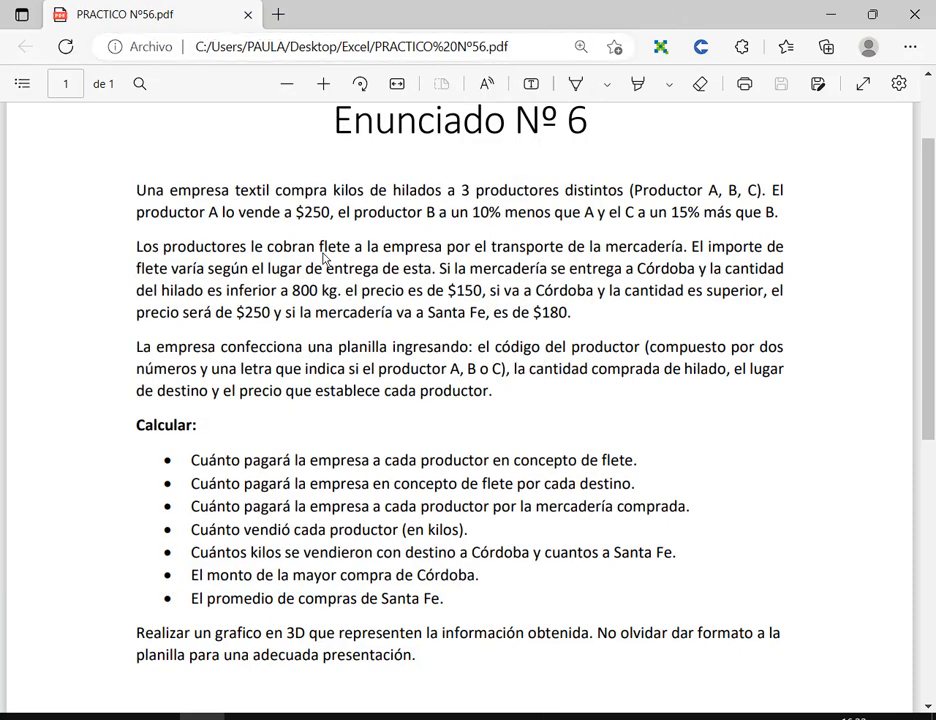
{"action": "key", "text": "alt+Tab"}
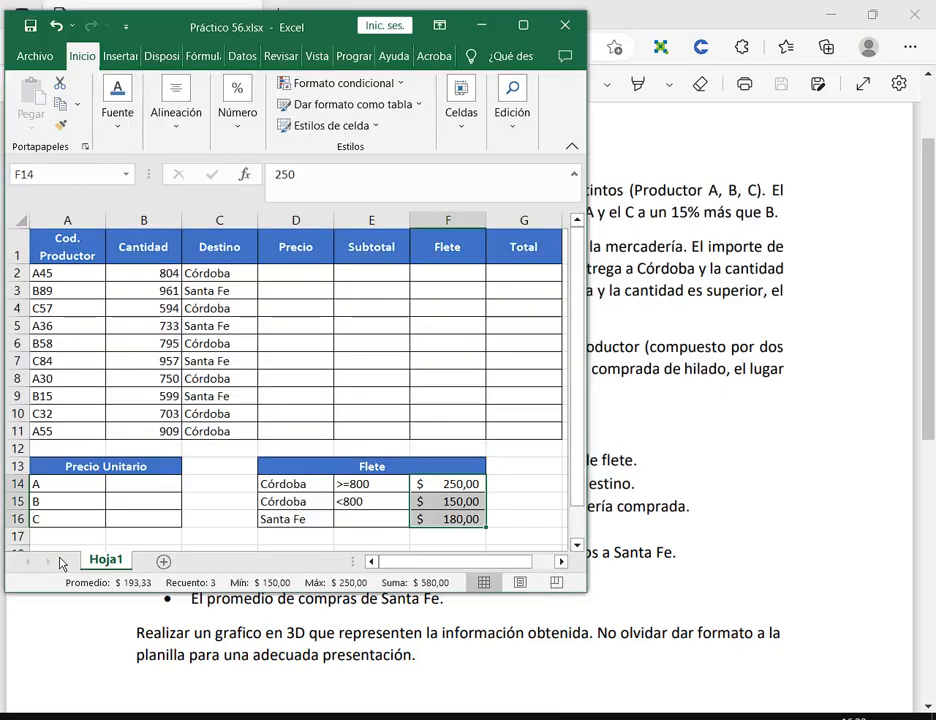
{"action": "left_click", "coordinate": [135, 483]}
{"action": "type", "text": "250"}
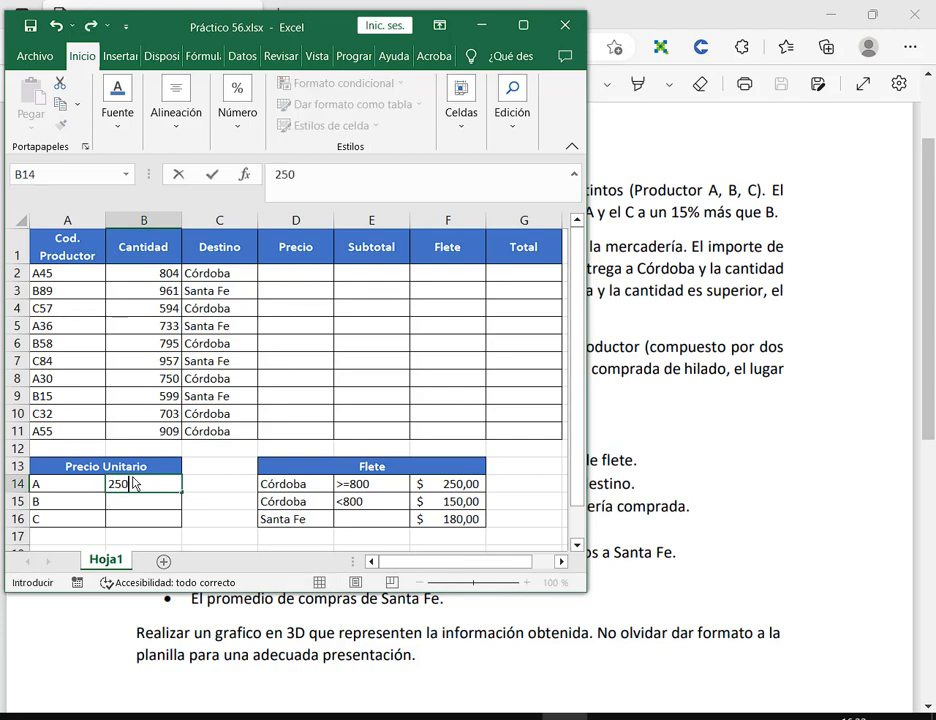
{"action": "key", "text": "Tab"}
Step: Enter the notes "10 -" in C15 and "15 +" in C16 and compare them with the exercise PDF
{"action": "key", "text": "Down"}
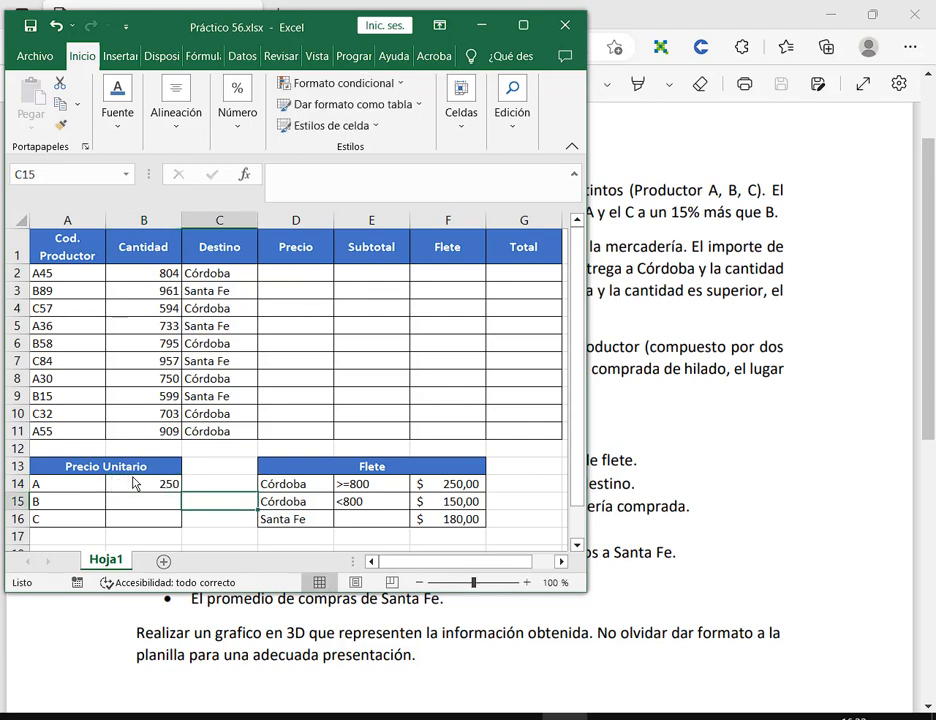
{"action": "type", "text": "10 -"}
{"action": "key", "text": "Return"}
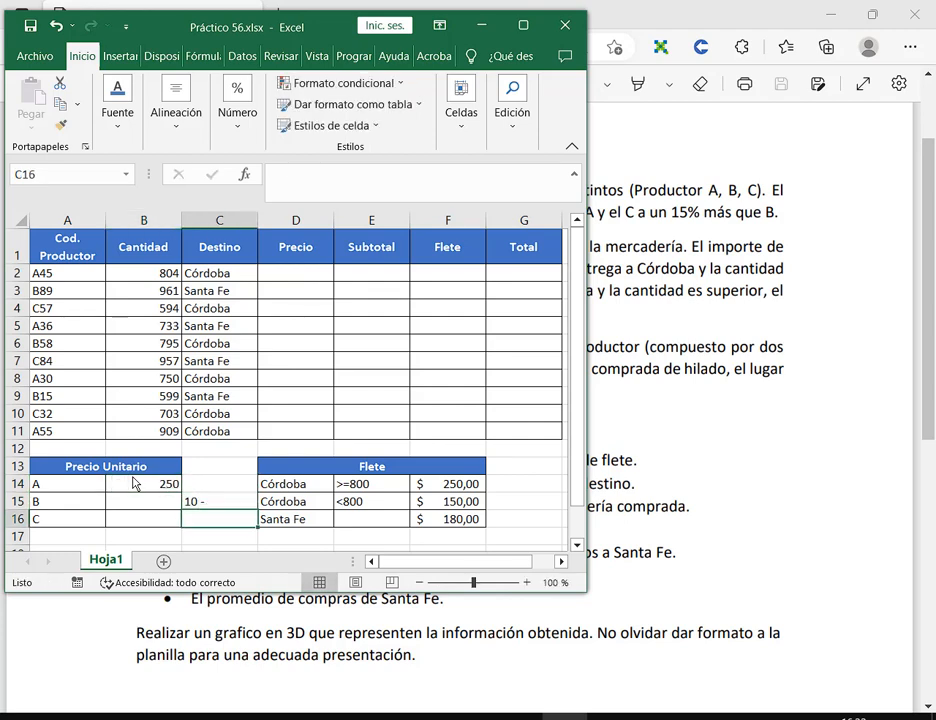
{"action": "type", "text": "15 +"}
{"action": "key", "text": "Return"}
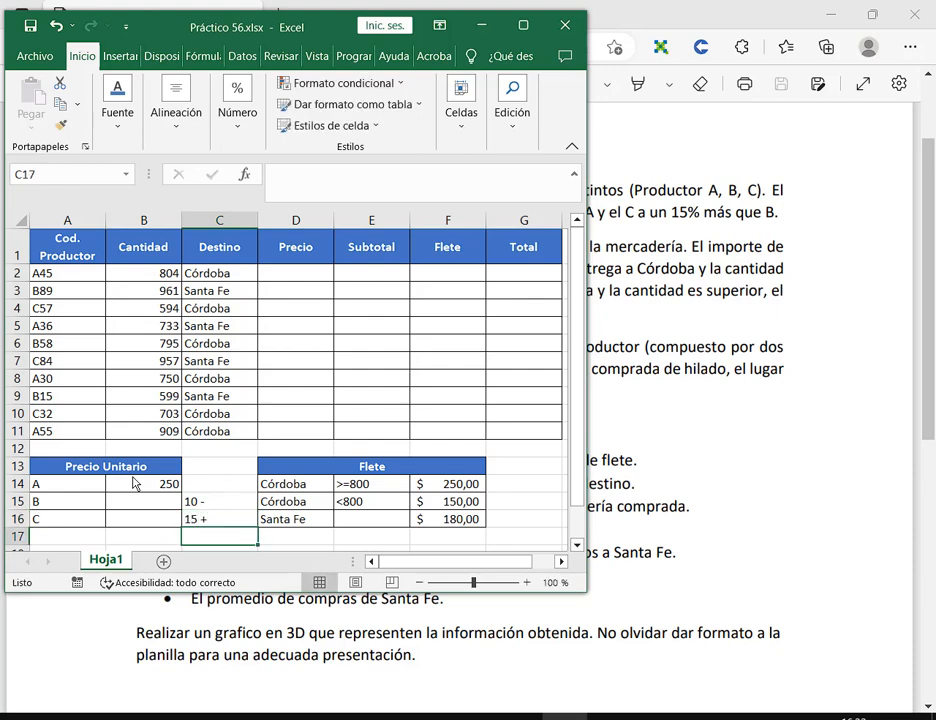
{"action": "left_click", "coordinate": [733, 7]}
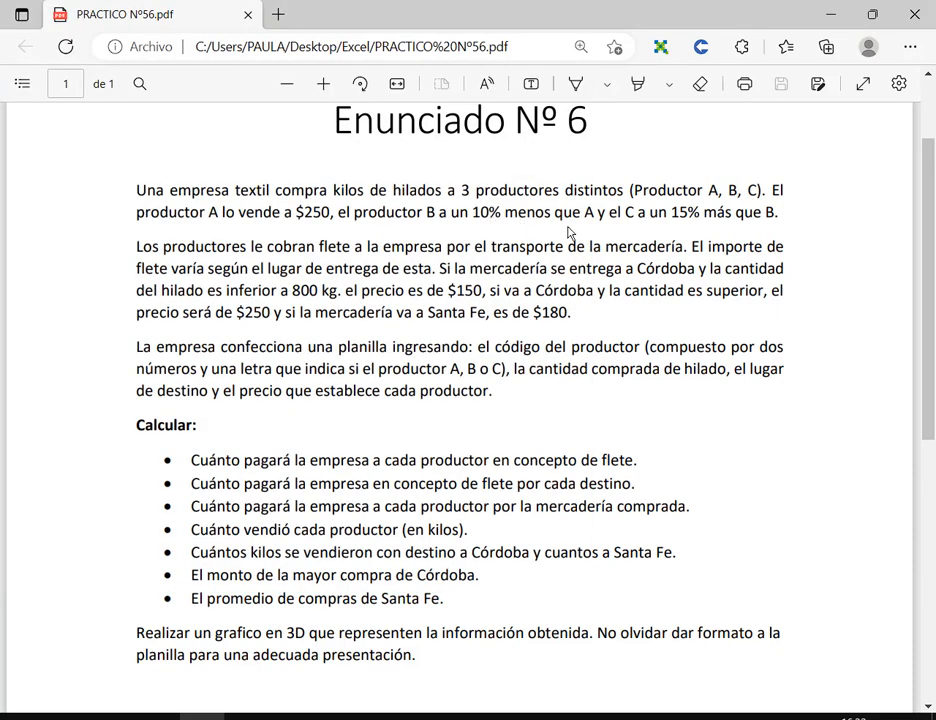
{"action": "key", "text": "alt+Tab"}
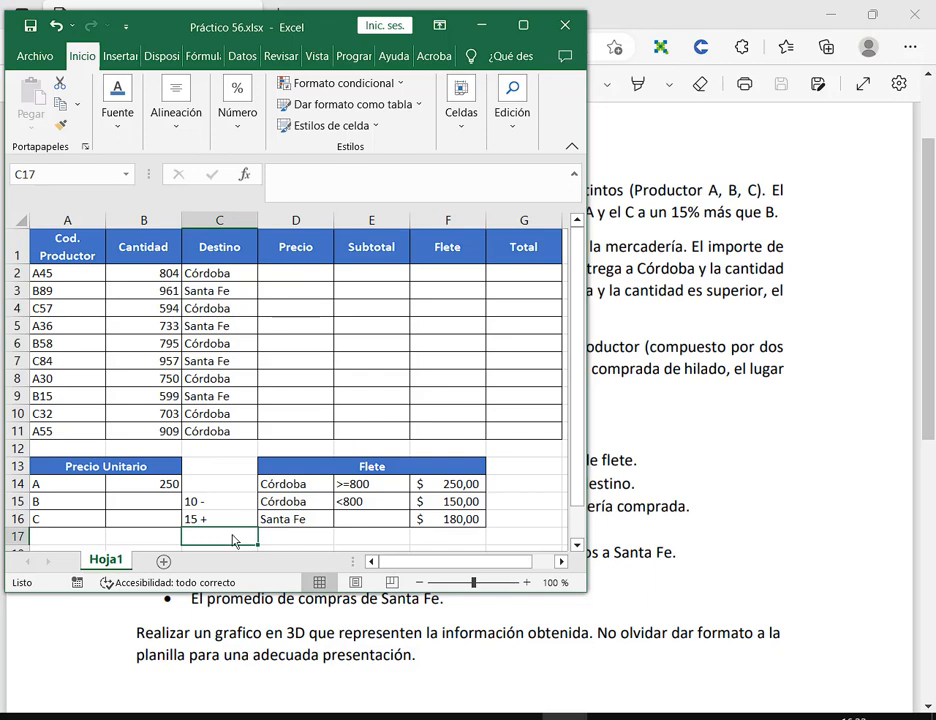
Step: Minimize the exercise PDF window and slightly enlarge the Excel window, leaving cell G13 selected
{"action": "left_click", "coordinate": [828, 14]}
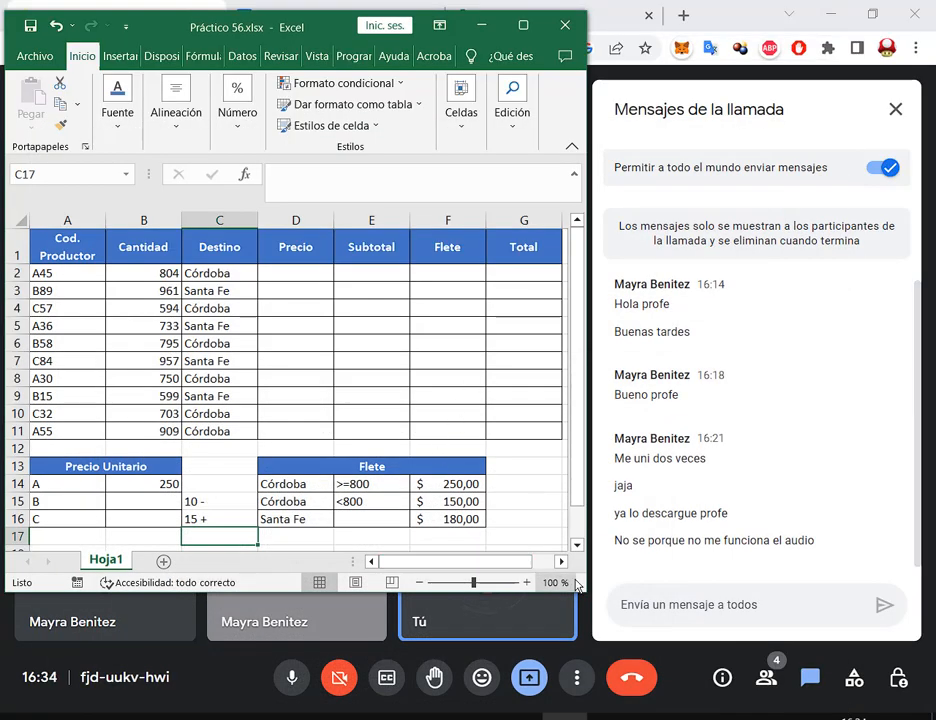
{"action": "left_click_drag", "start_coordinate": [586, 591], "coordinate": [591, 607]}
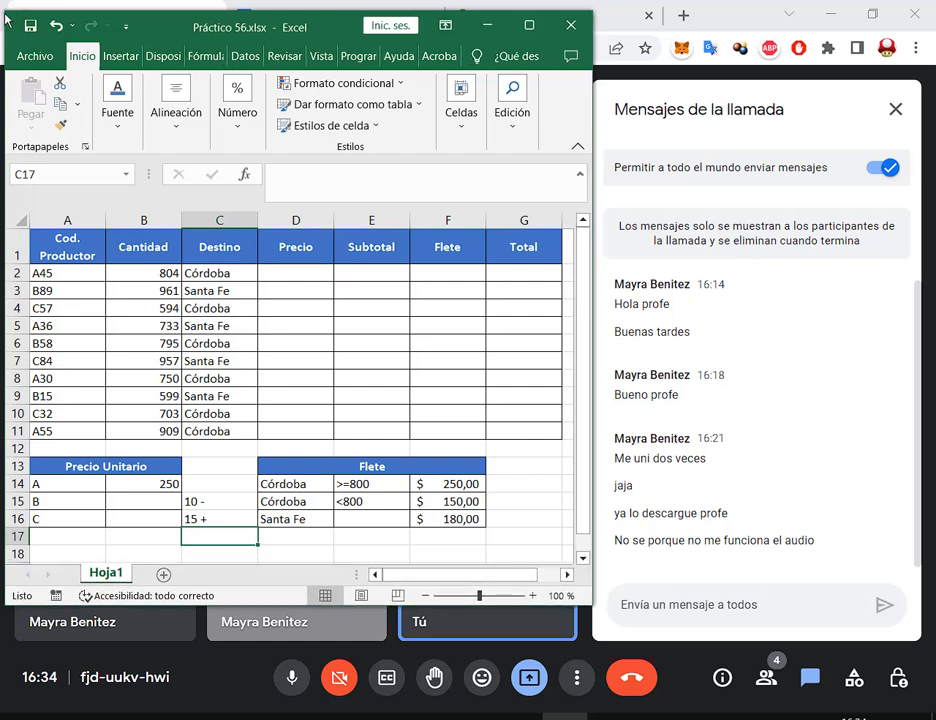
{"action": "left_click", "coordinate": [513, 473]}
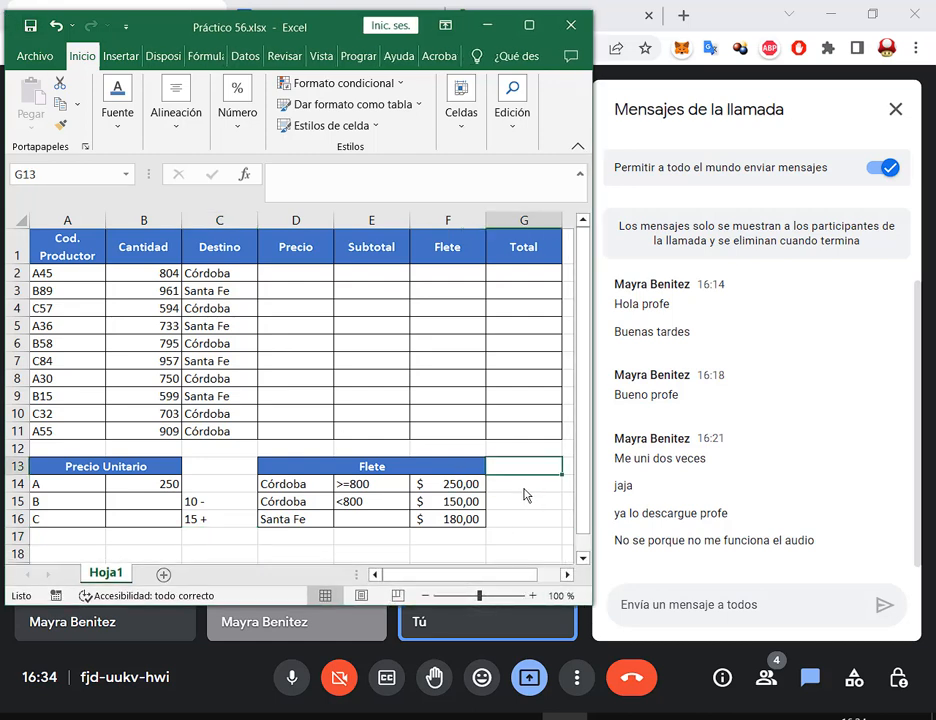
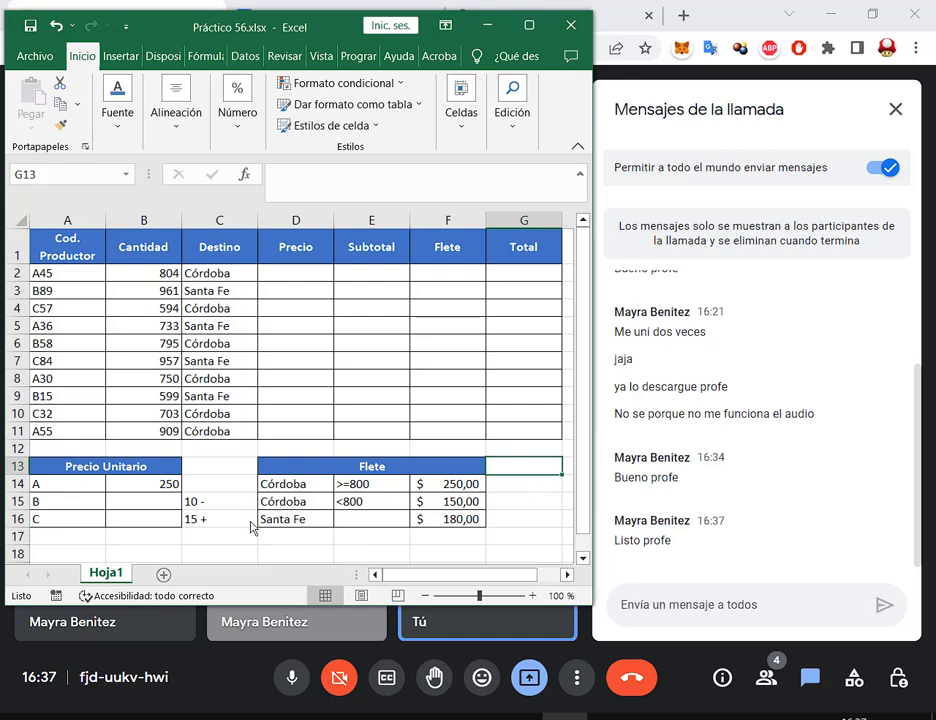
{"action": "left_click", "coordinate": [133, 503]}
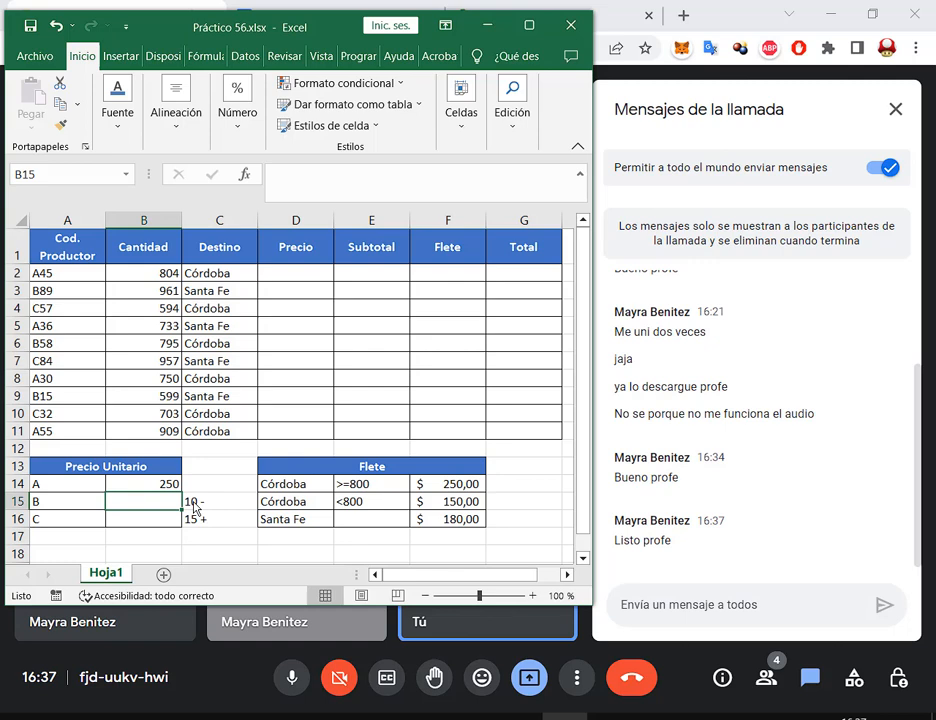
{"action": "type", "text": "="}
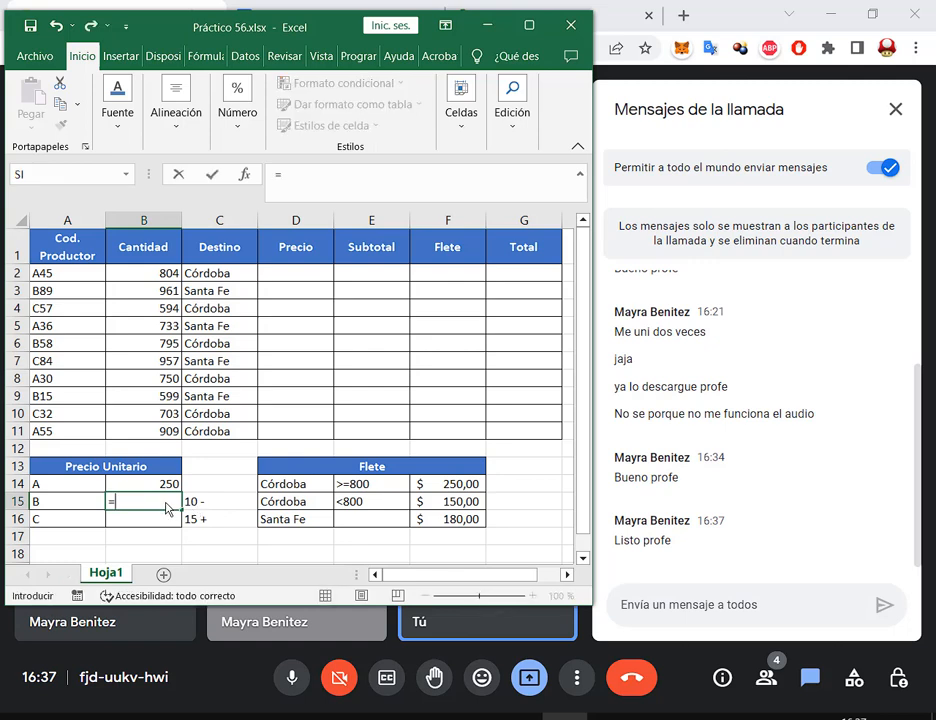
{"action": "left_click", "coordinate": [157, 487]}
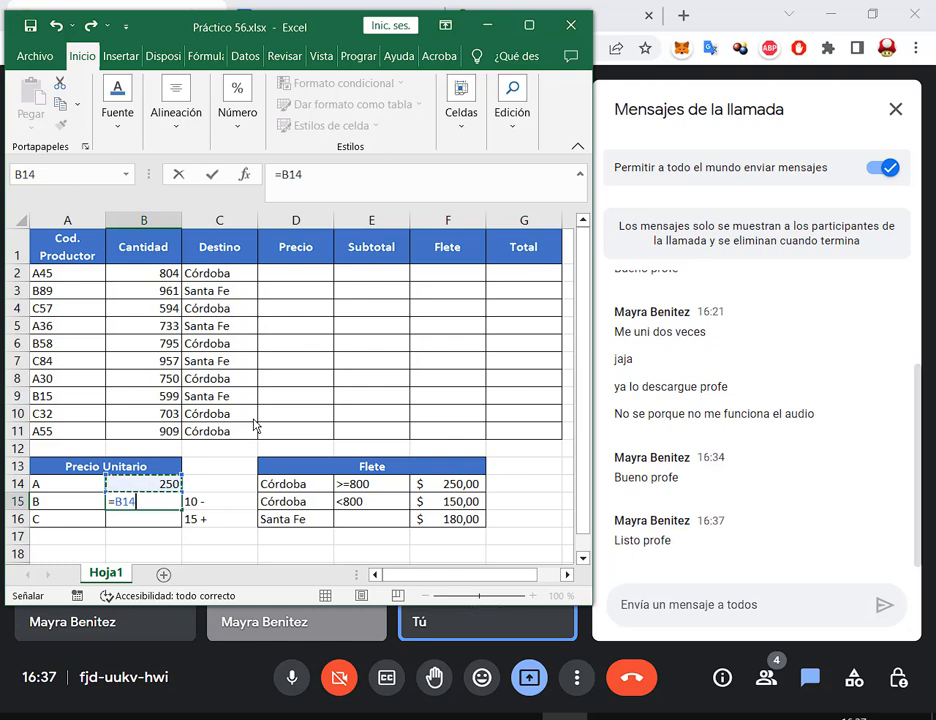
{"action": "type", "text": "*"}
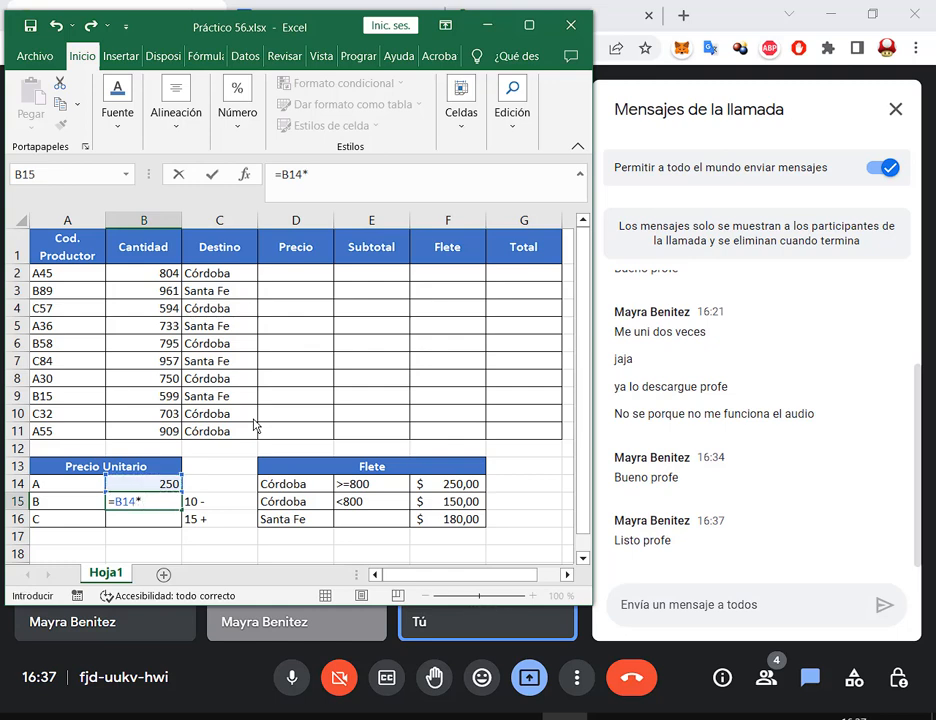
{"action": "type", "text": "(1+10"}
{"action": "key", "text": "BackSpace"}
{"action": "key", "text": "BackSpace"}
{"action": "key", "text": "Escape"}
{"action": "key", "text": "Right"}
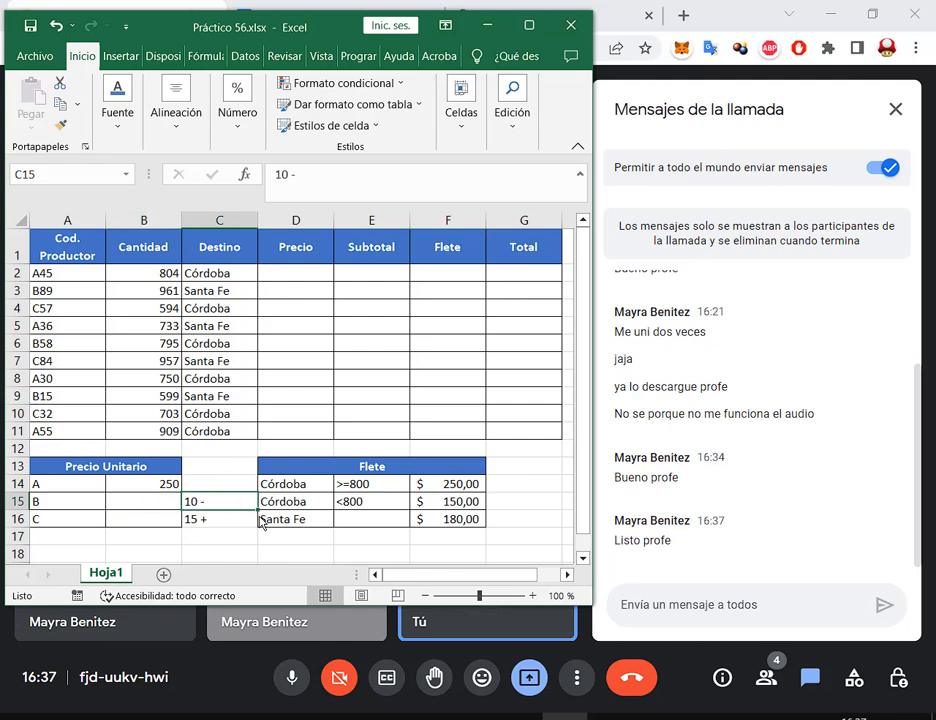
Step: Enter the formula =B14*(1-C15) in B15 for producer B's unit price
{"action": "left_click", "coordinate": [159, 509]}
{"action": "type", "text": "="}
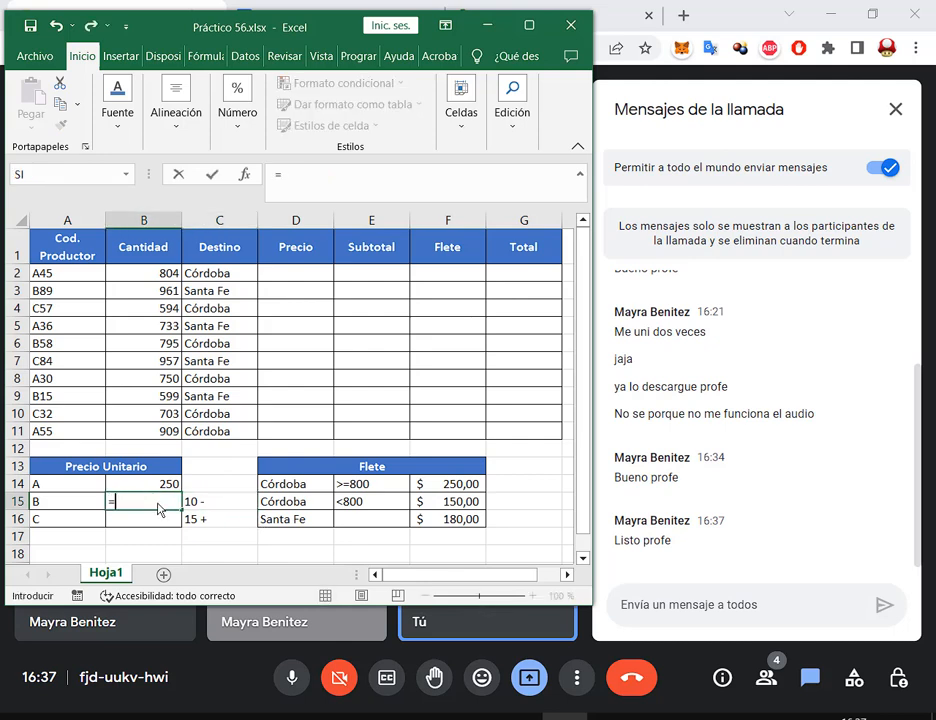
{"action": "left_click", "coordinate": [170, 484]}
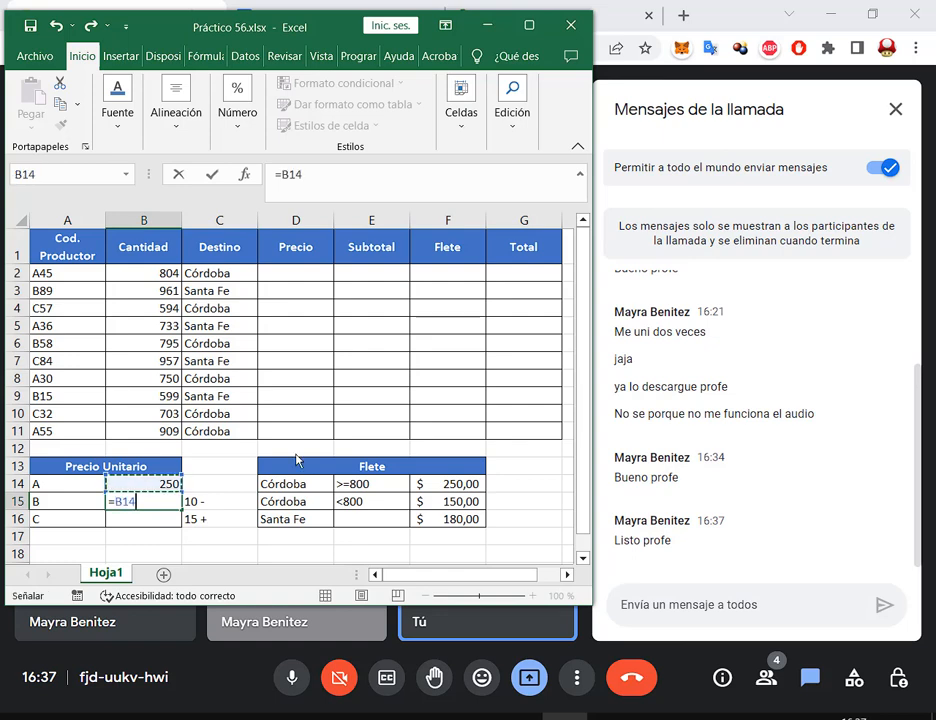
{"action": "type", "text": "*("}
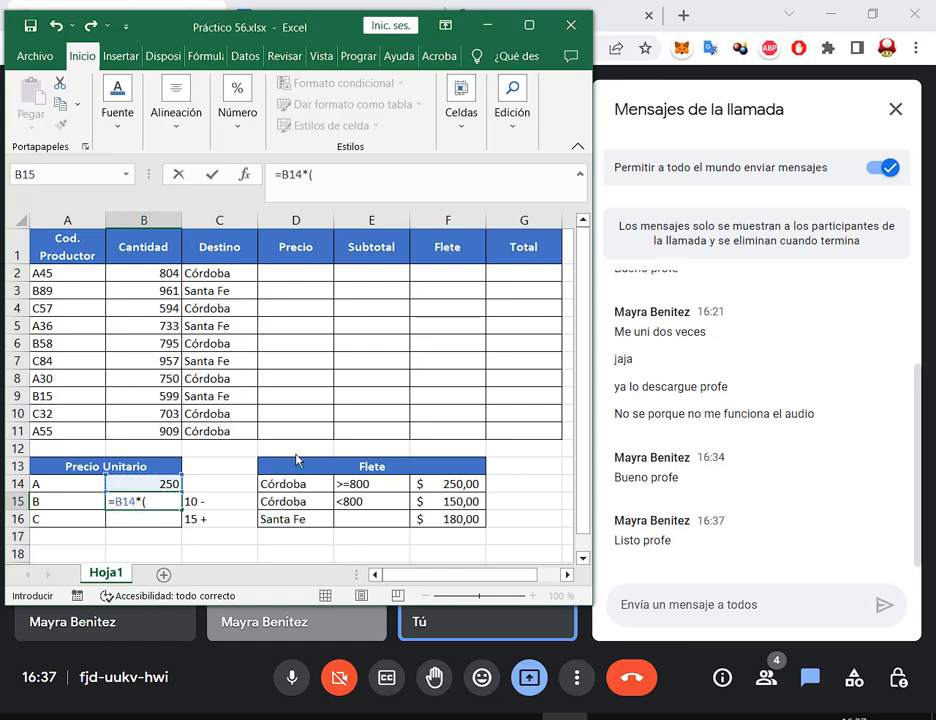
{"action": "type", "text": "1-"}
{"action": "left_click", "coordinate": [218, 502]}
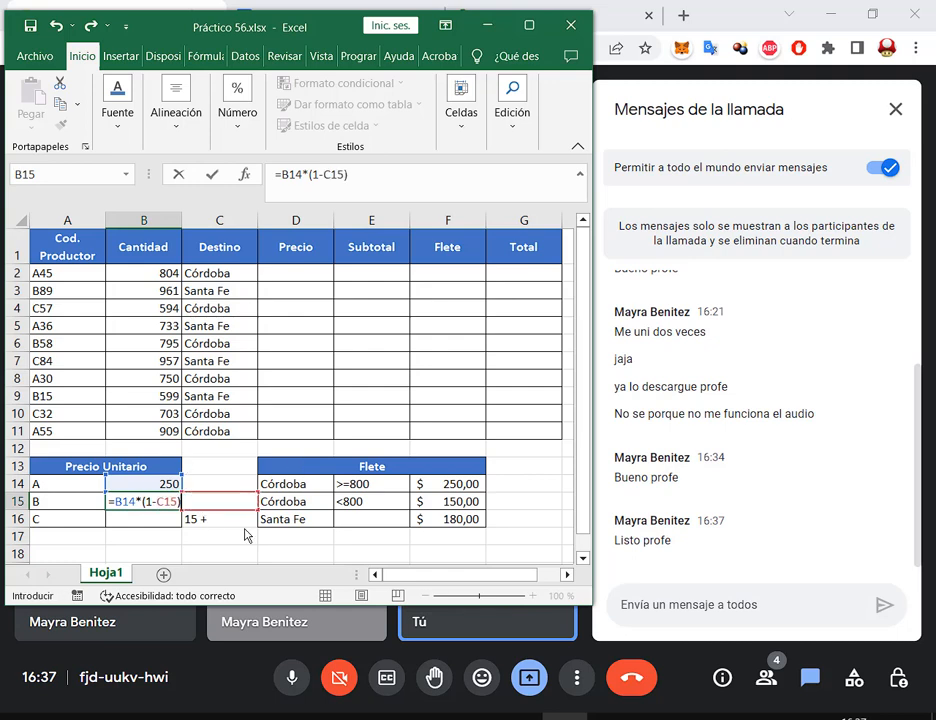
{"action": "key", "text": "Return"}
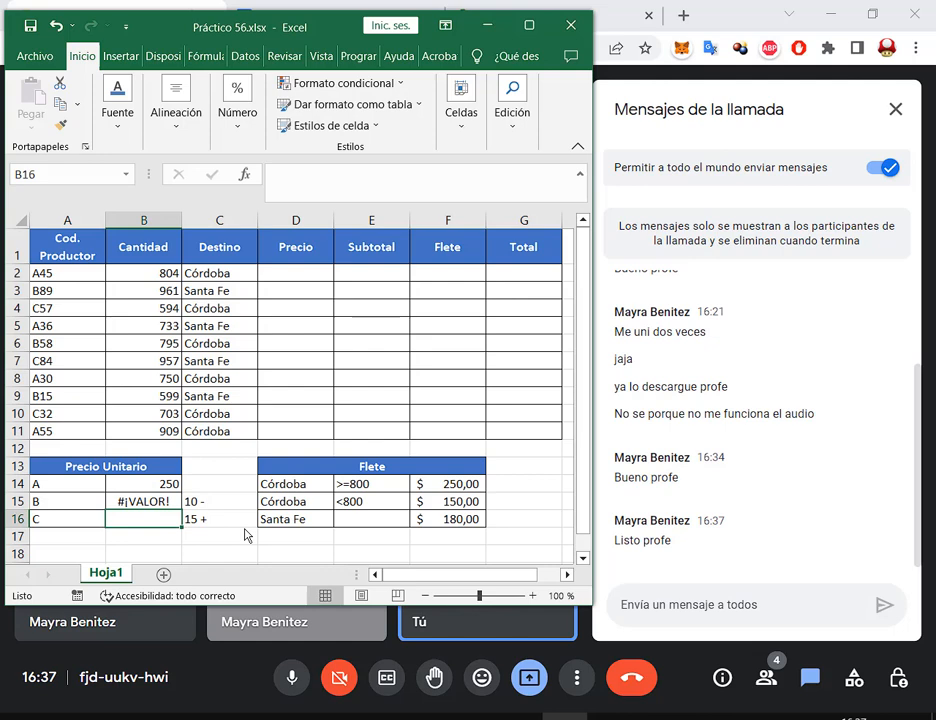
Step: Enter the formula =B15*(1+C16) in B16 for producer C's unit price
{"action": "type", "text": "="}
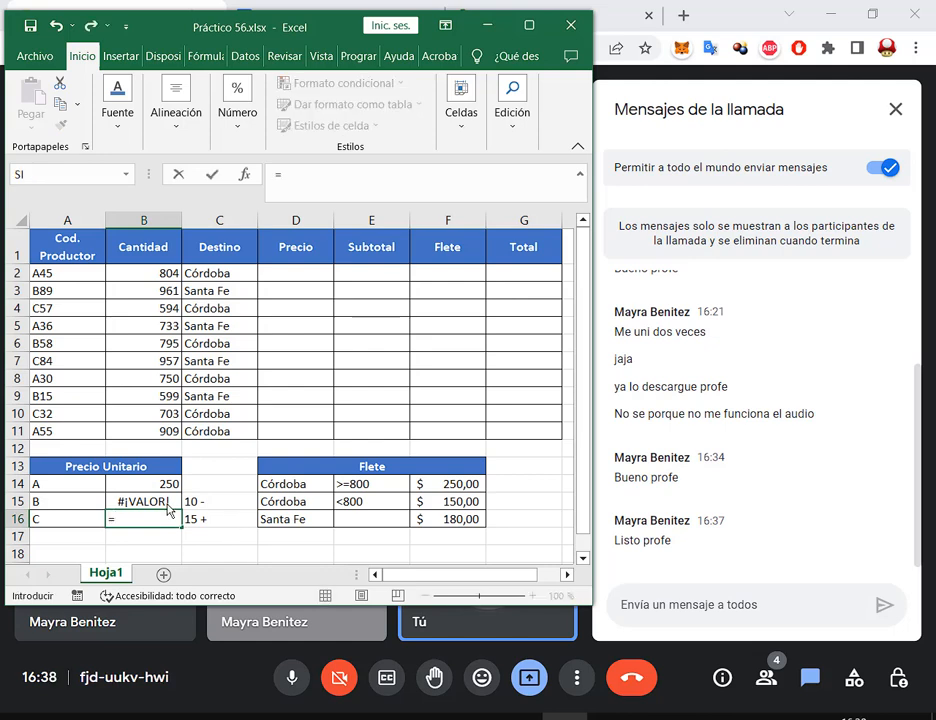
{"action": "key", "text": "Up"}
{"action": "type", "text": "*(1+"}
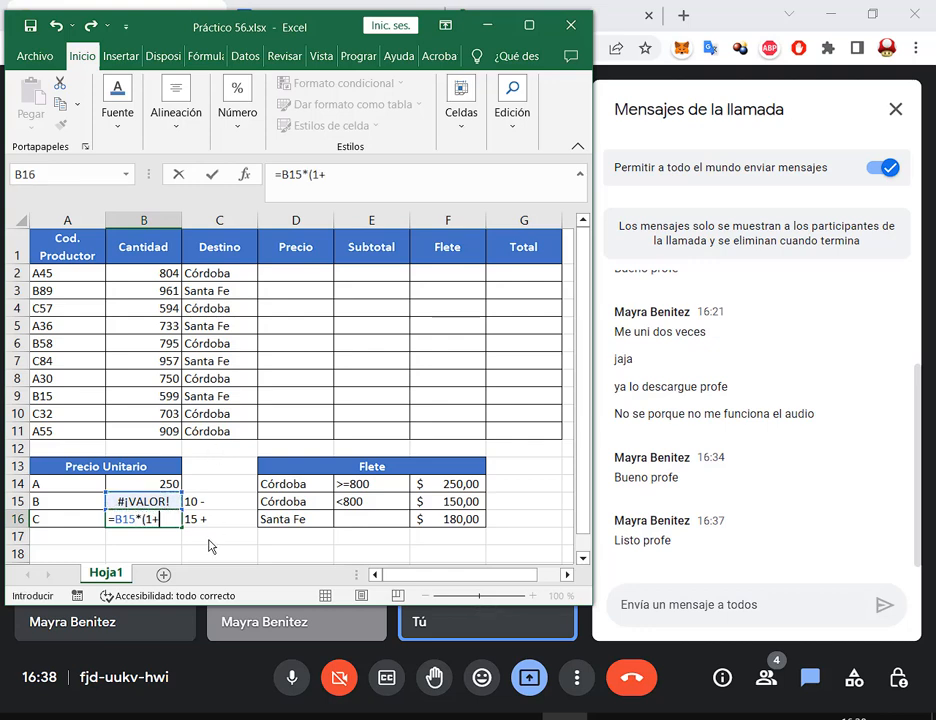
{"action": "key", "text": "Right"}
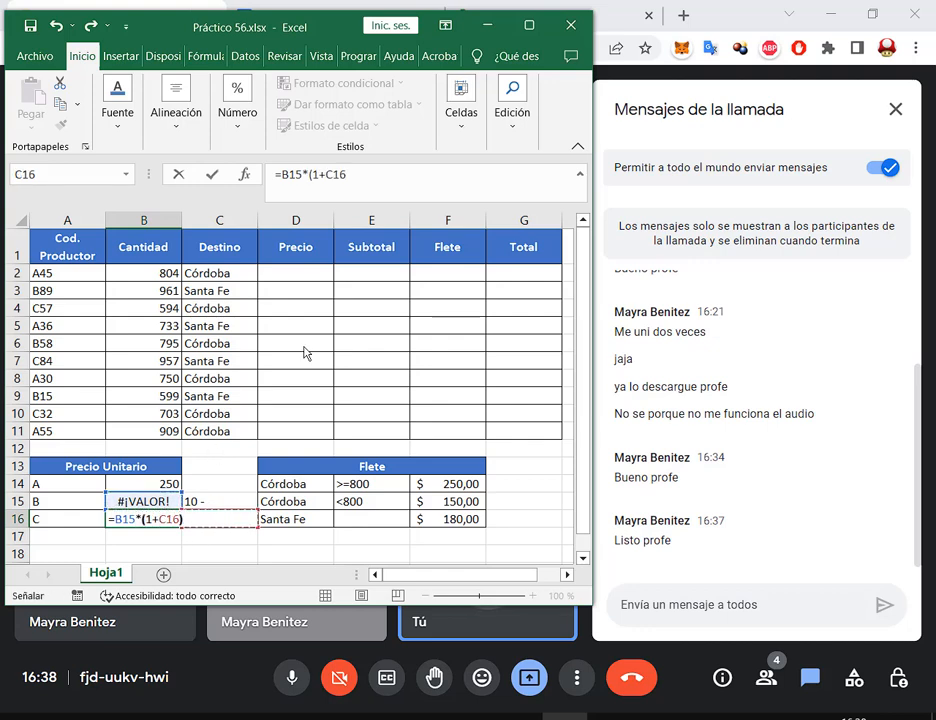
{"action": "type", "text": ")"}
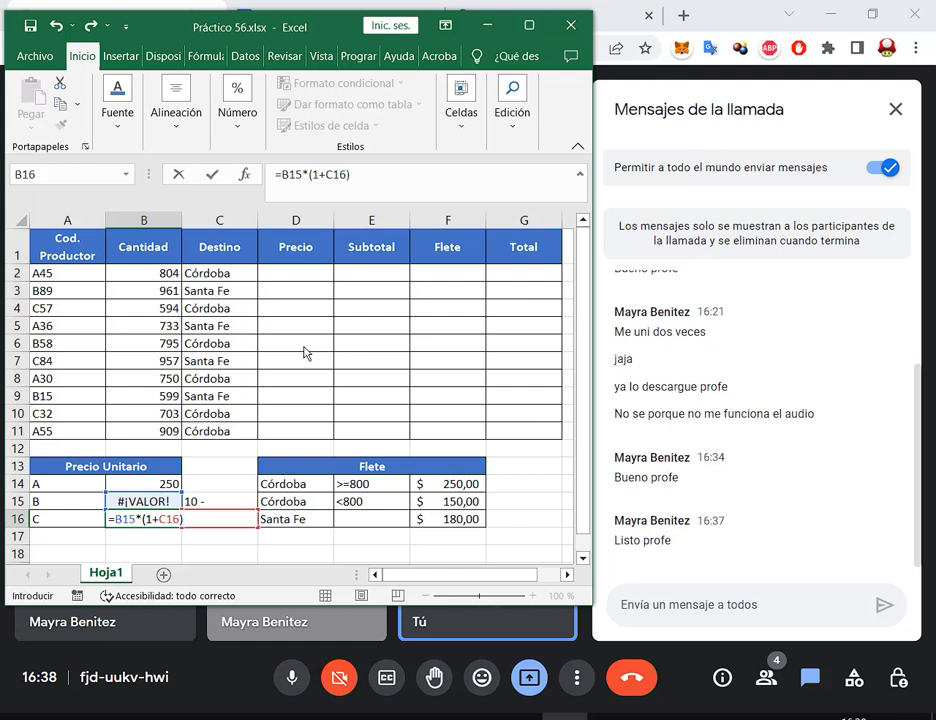
{"action": "key", "text": "Return"}
Step: Replace the percentage notes beside the unit prices with 10% in C15 and 15% in C16
{"action": "key", "text": "Up"}
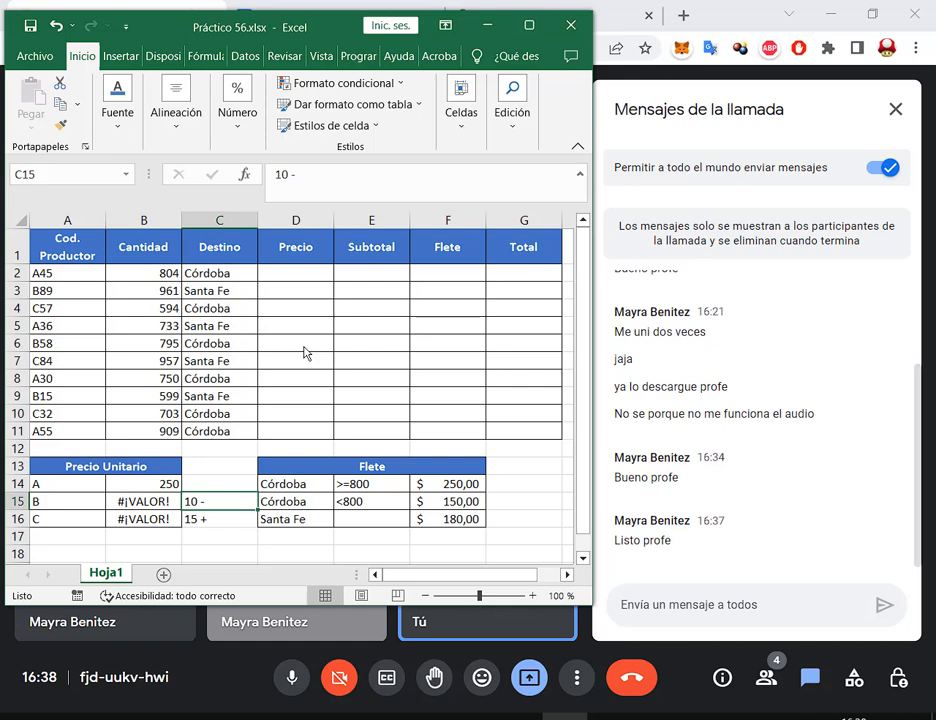
{"action": "type", "text": "10%"}
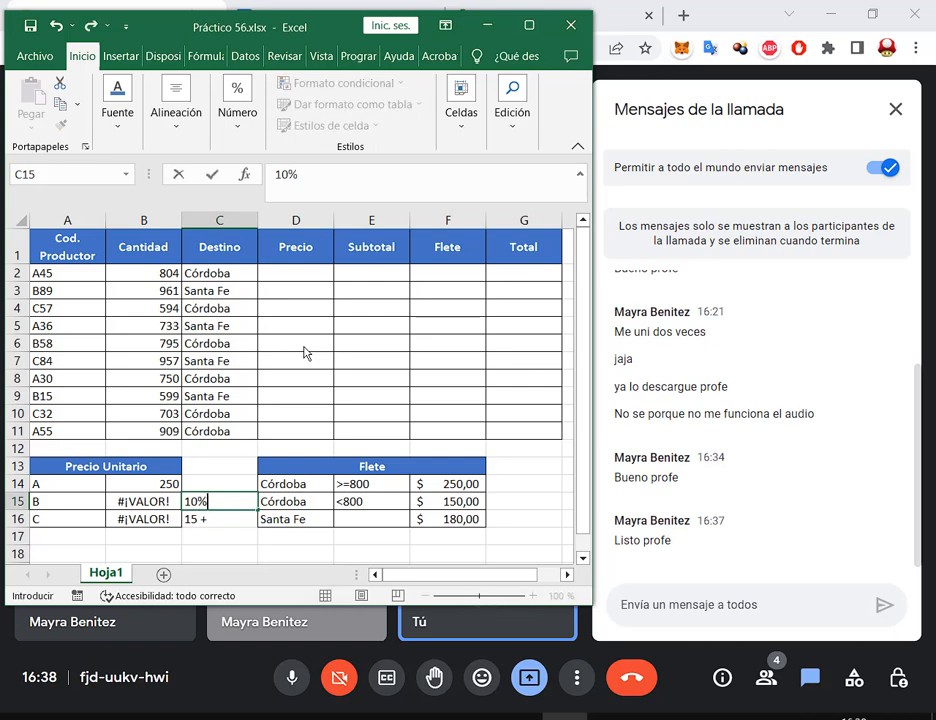
{"action": "key", "text": "Return"}
{"action": "type", "text": "15%"}
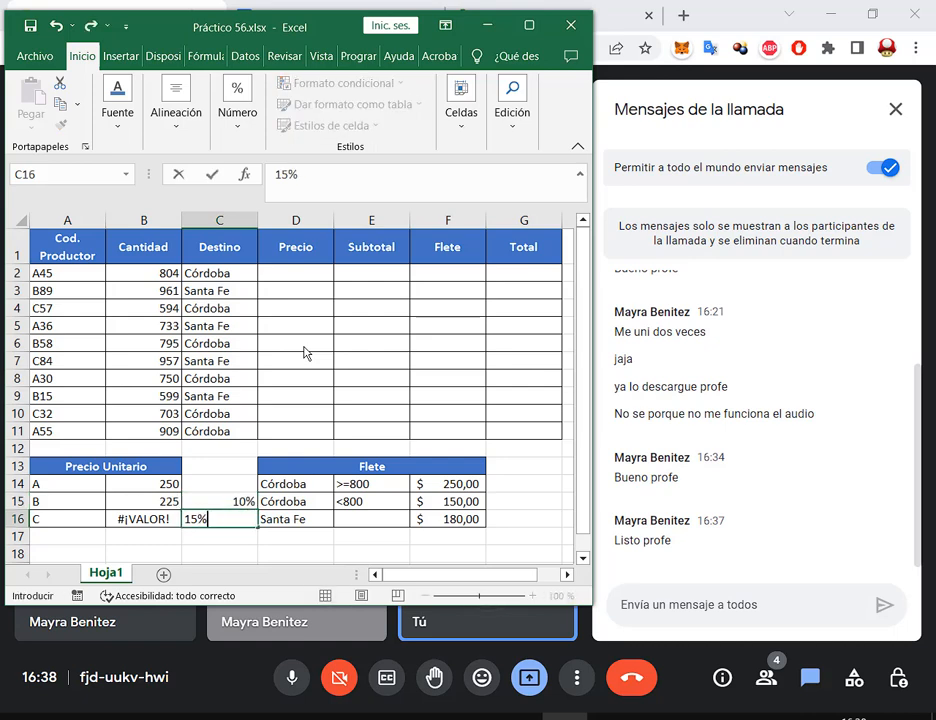
{"action": "key", "text": "Return"}
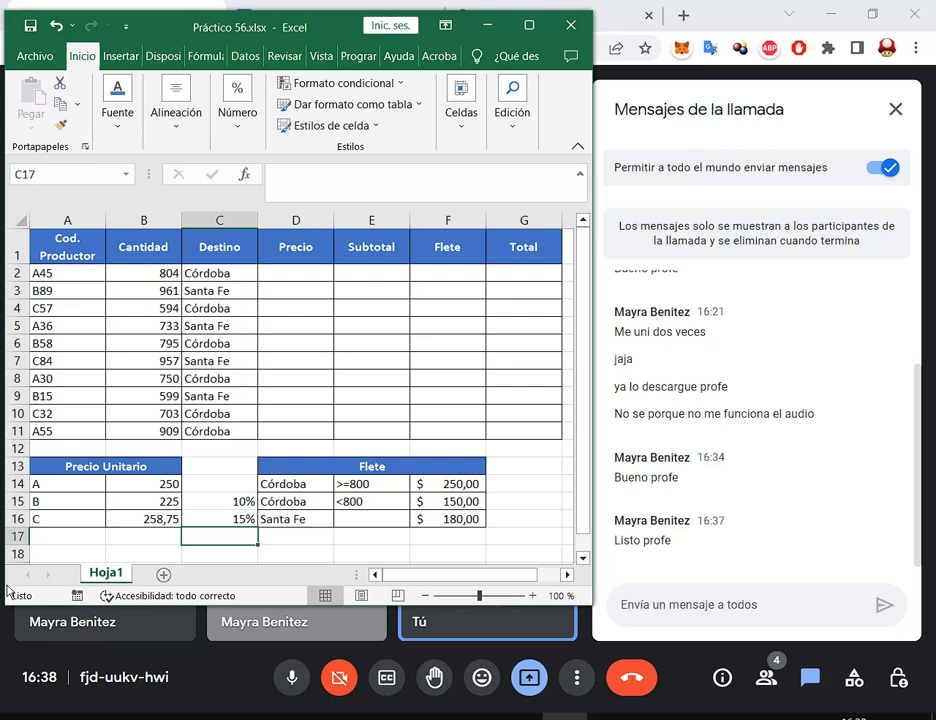
Step: Format the unit prices in B14:B16 as accounting currency with the $ symbol
{"action": "left_click", "coordinate": [178, 520]}
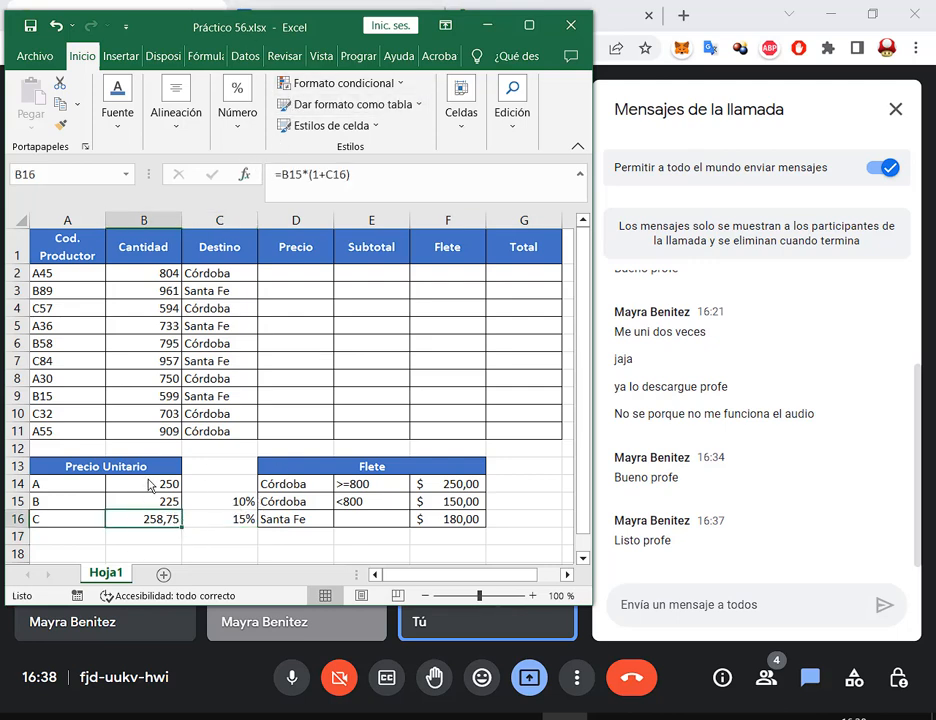
{"action": "left_click_drag", "start_coordinate": [152, 484], "coordinate": [155, 519]}
{"action": "left_click", "coordinate": [238, 125]}
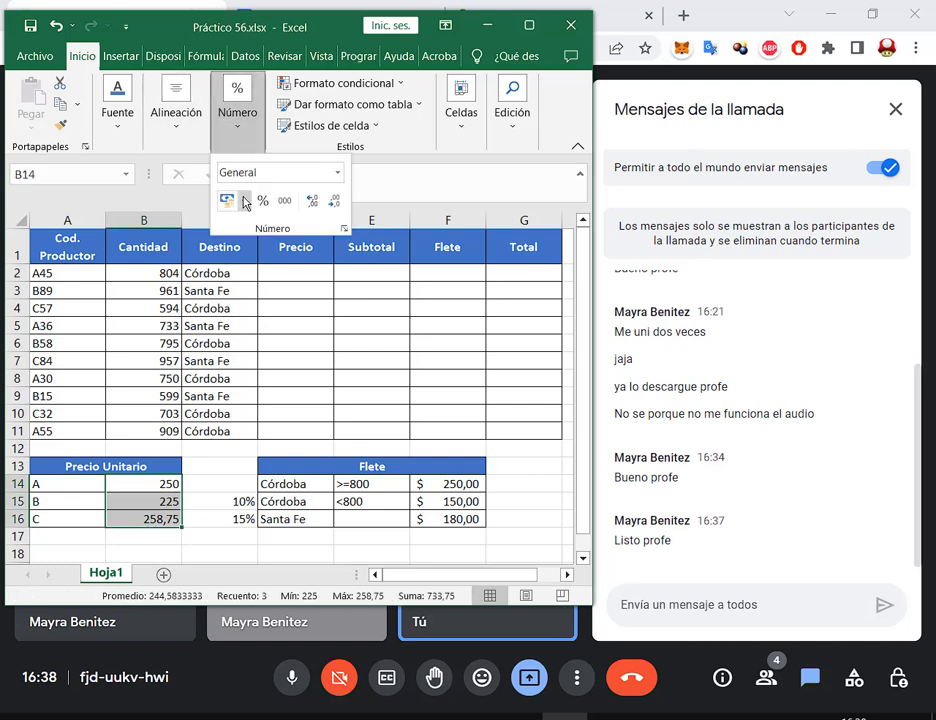
{"action": "left_click", "coordinate": [243, 200]}
{"action": "left_click", "coordinate": [279, 247]}
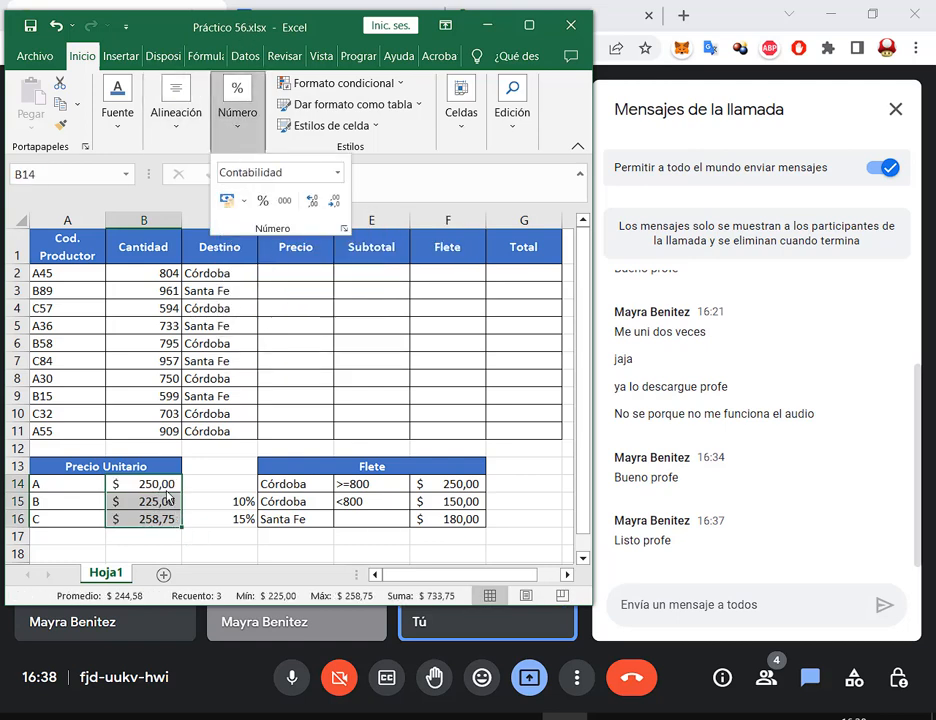
Step: Examine the formula behind producer B's unit price in B15 and the cells it references, leaving it unedited
{"action": "left_click", "coordinate": [170, 501]}
{"action": "key", "text": "F2"}
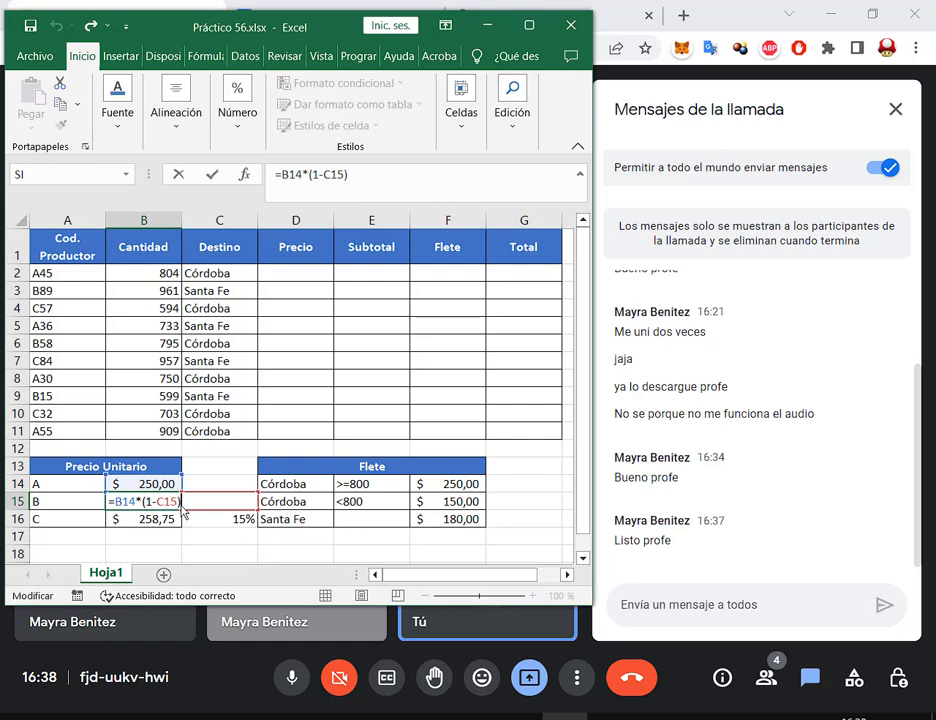
{"action": "double_click", "coordinate": [121, 501]}
{"action": "key", "text": "Escape"}
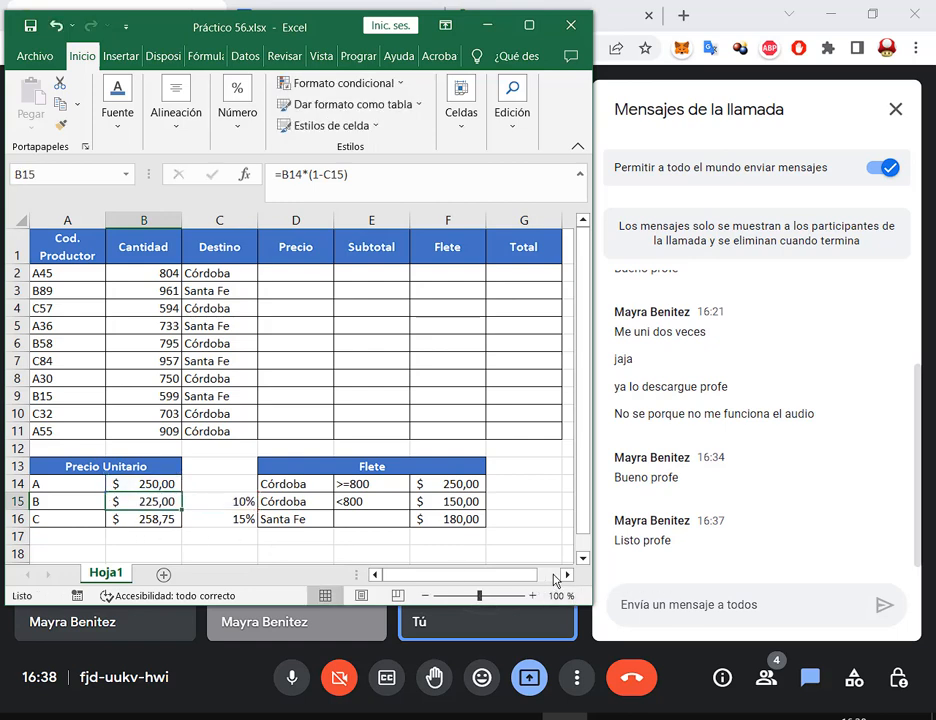
{"action": "left_click", "coordinate": [531, 596]}
{"action": "left_click", "coordinate": [531, 596]}
{"action": "left_click", "coordinate": [531, 598]}
{"action": "left_click", "coordinate": [531, 598]}
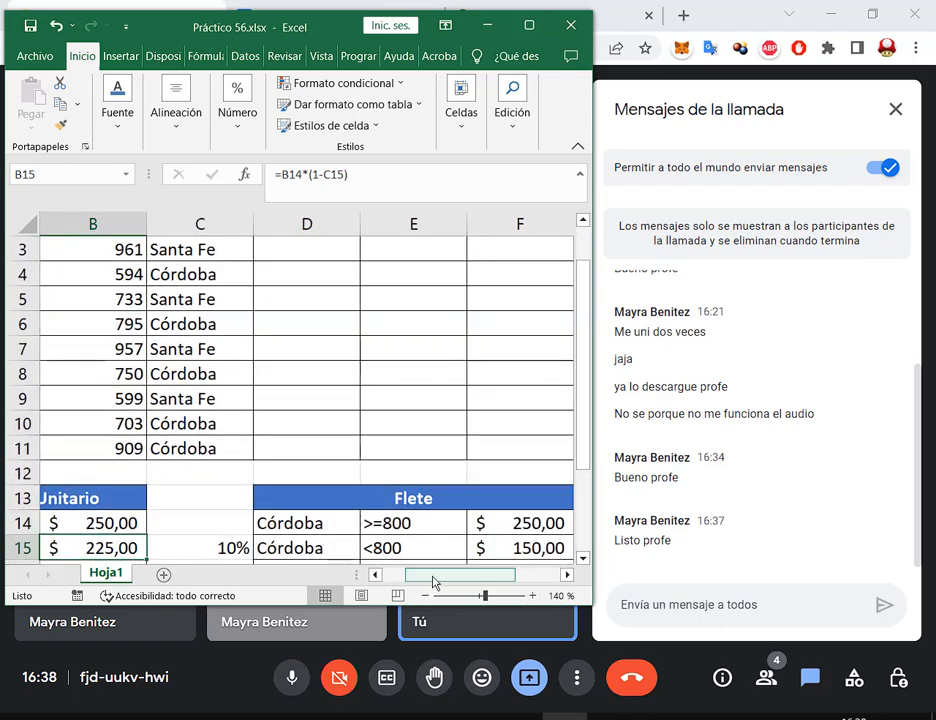
{"action": "left_click_drag", "start_coordinate": [433, 577], "coordinate": [404, 577]}
{"action": "scroll", "coordinate": [260, 486], "scroll_direction": "down", "scroll_amount": 1}
{"action": "double_click", "coordinate": [250, 482]}
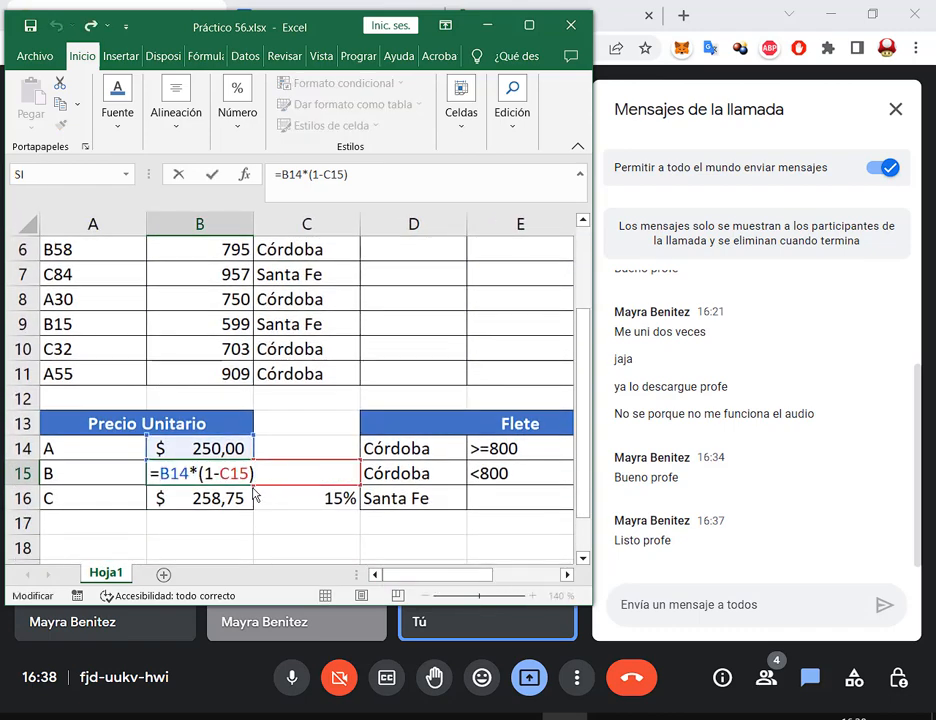
{"action": "left_click_drag", "start_coordinate": [244, 482], "coordinate": [250, 481]}
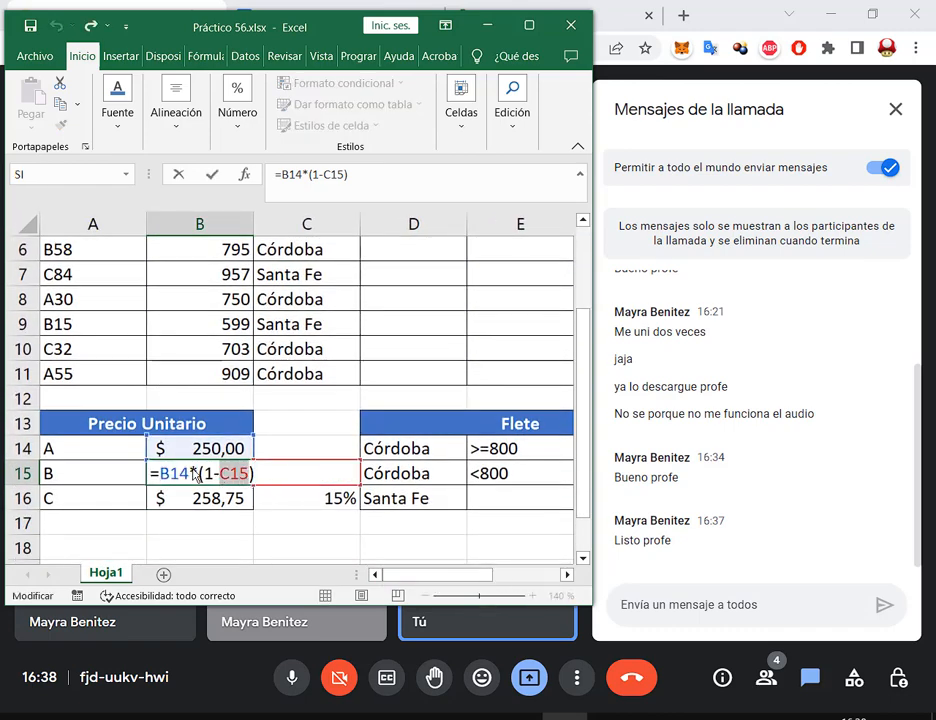
{"action": "key", "text": "Escape"}
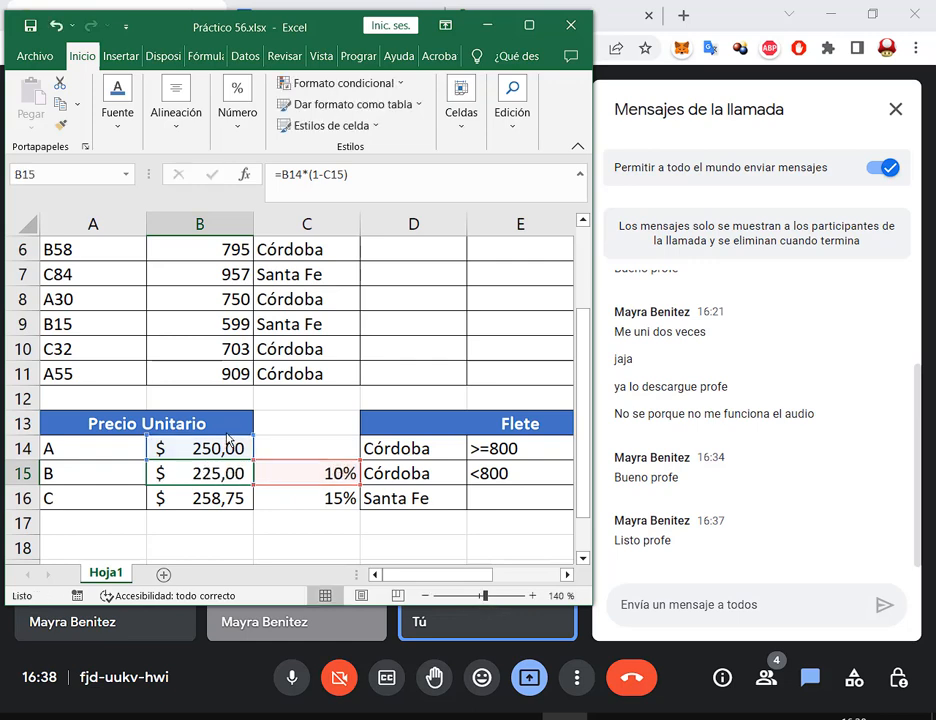
Step: Examine producer C's unit price formula in B16 and the percentages in C15:C16, then return the sheet to 100% zoom
{"action": "double_click", "coordinate": [236, 497]}
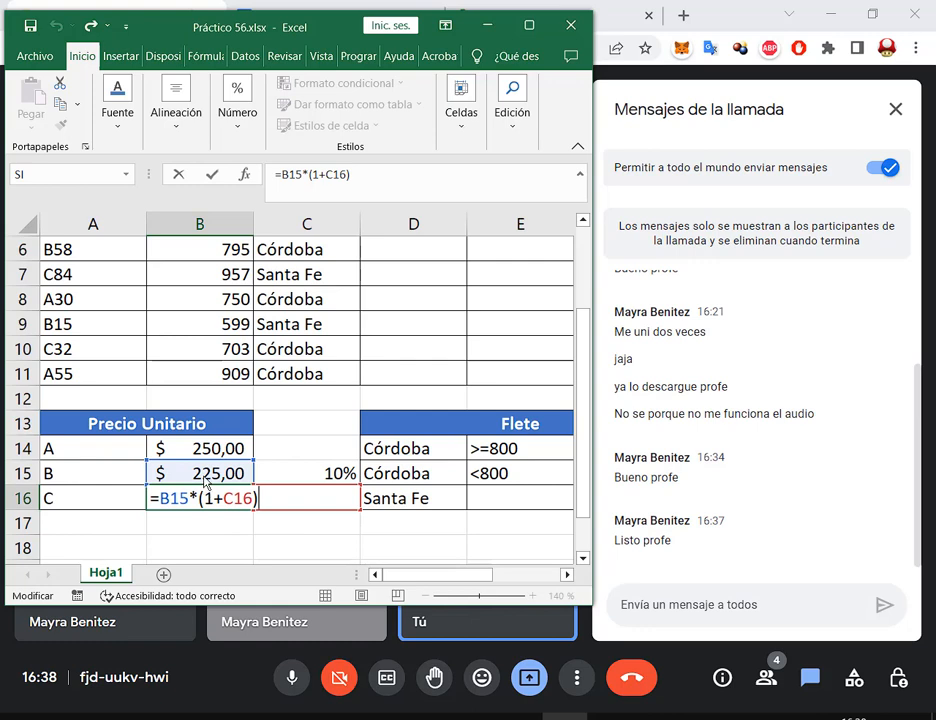
{"action": "key", "text": "Escape"}
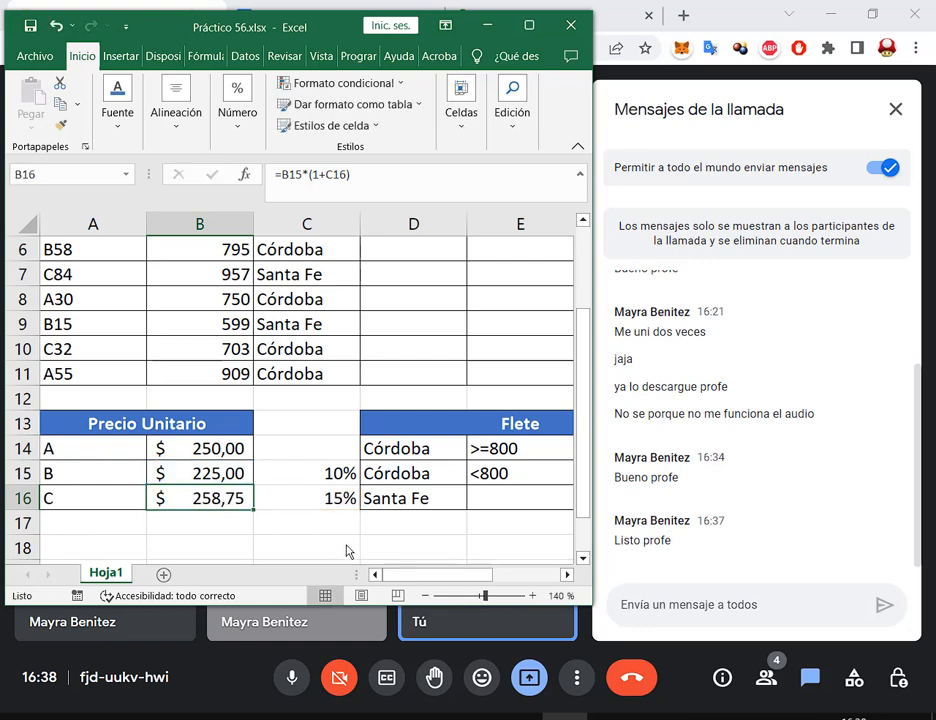
{"action": "left_click_drag", "start_coordinate": [334, 474], "coordinate": [333, 500]}
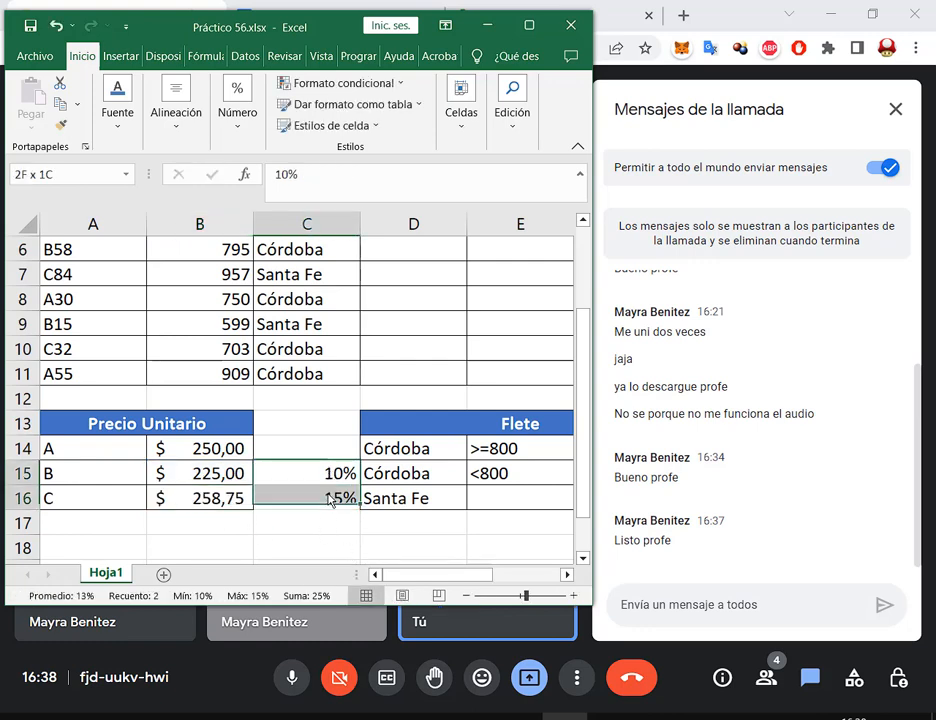
{"action": "left_click", "coordinate": [519, 540]}
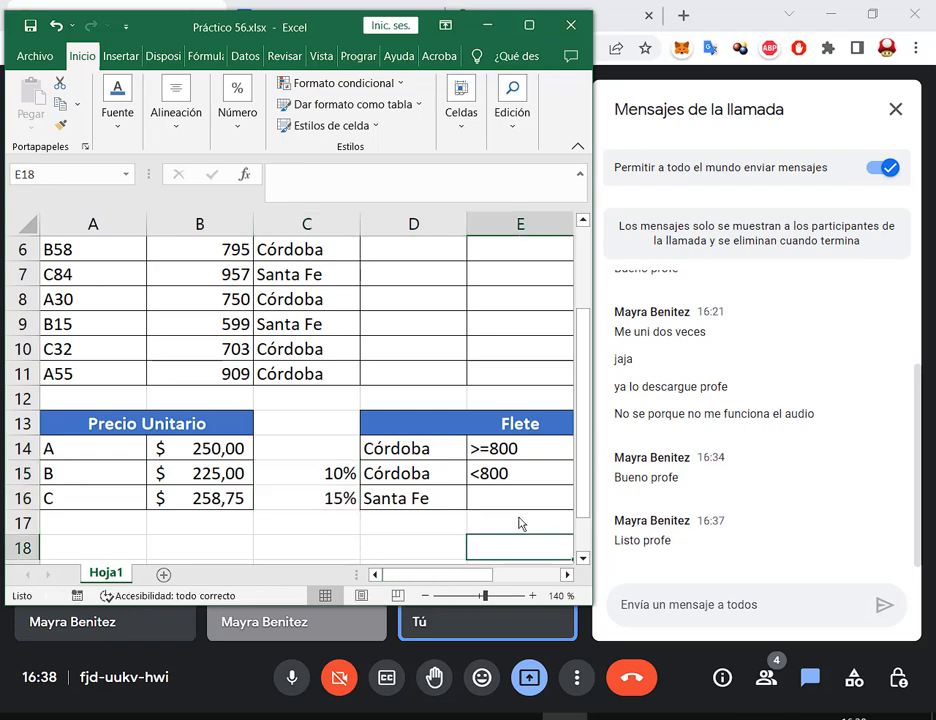
{"action": "left_click", "coordinate": [519, 523]}
{"action": "left_click", "coordinate": [427, 597]}
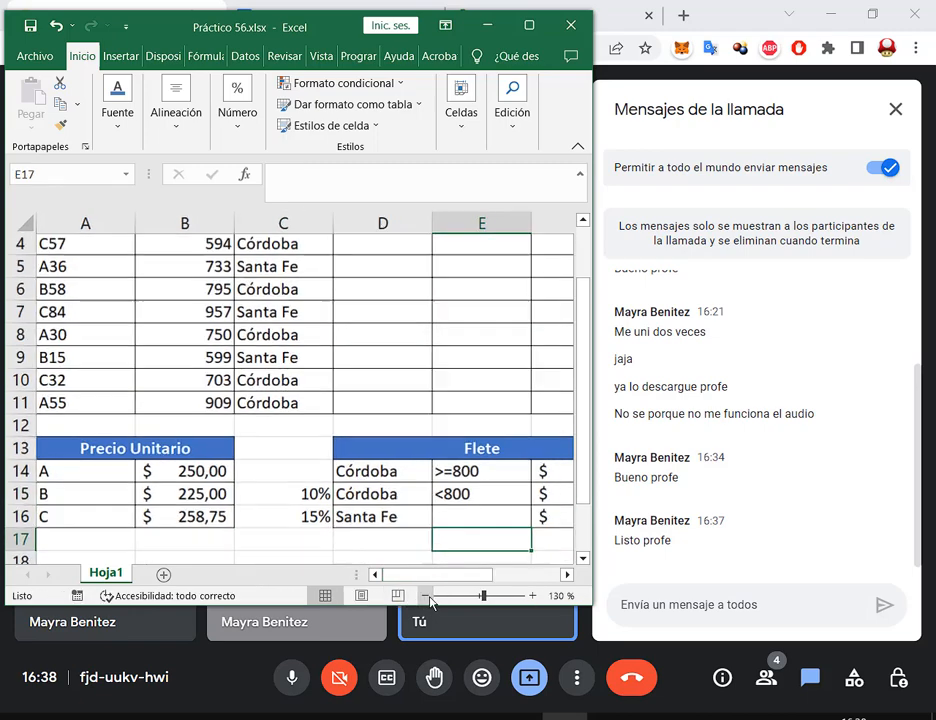
{"action": "left_click", "coordinate": [427, 597]}
{"action": "left_click", "coordinate": [427, 597]}
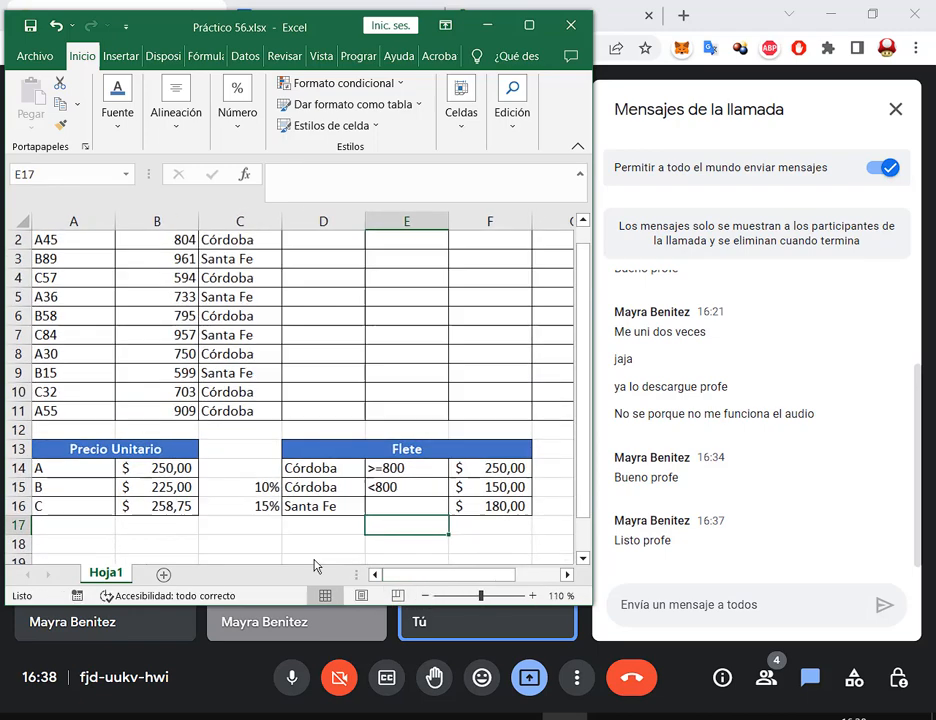
{"action": "left_click", "coordinate": [425, 596]}
{"action": "left_click", "coordinate": [425, 596]}
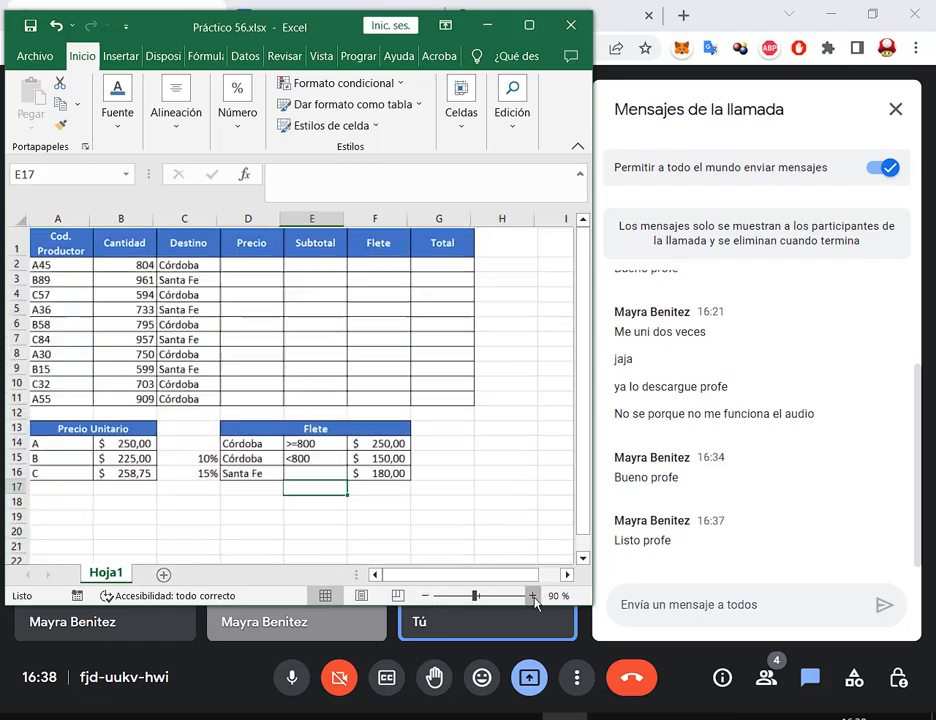
{"action": "left_click", "coordinate": [533, 596]}
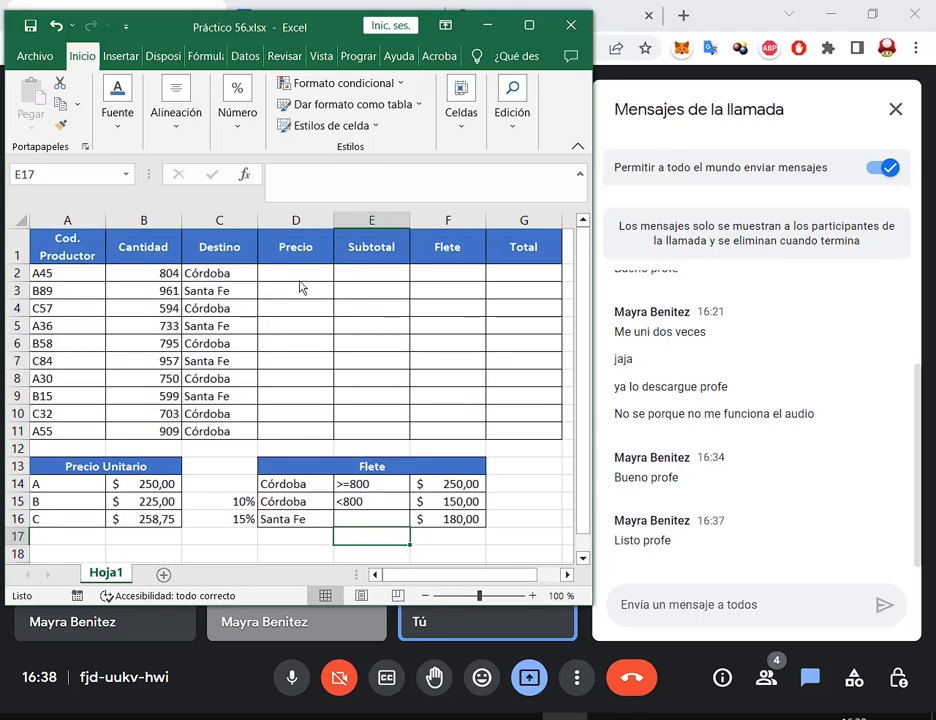
Step: Select D2 and compare the initial letters of the producer codes in column A with the unit price table
{"action": "left_click", "coordinate": [300, 276]}
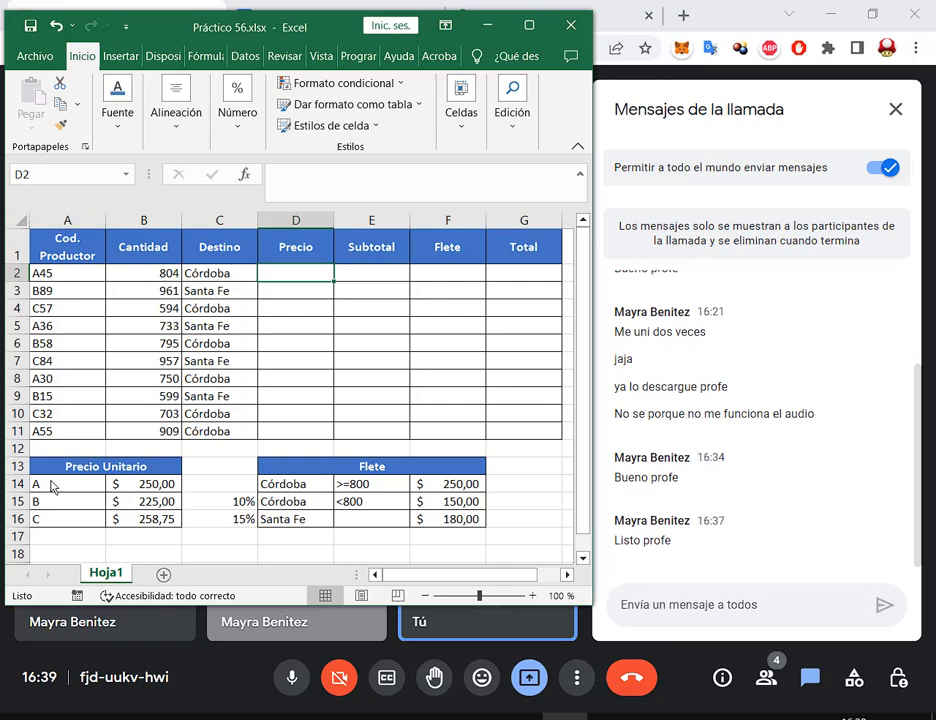
{"action": "left_click_drag", "start_coordinate": [31, 478], "coordinate": [44, 526]}
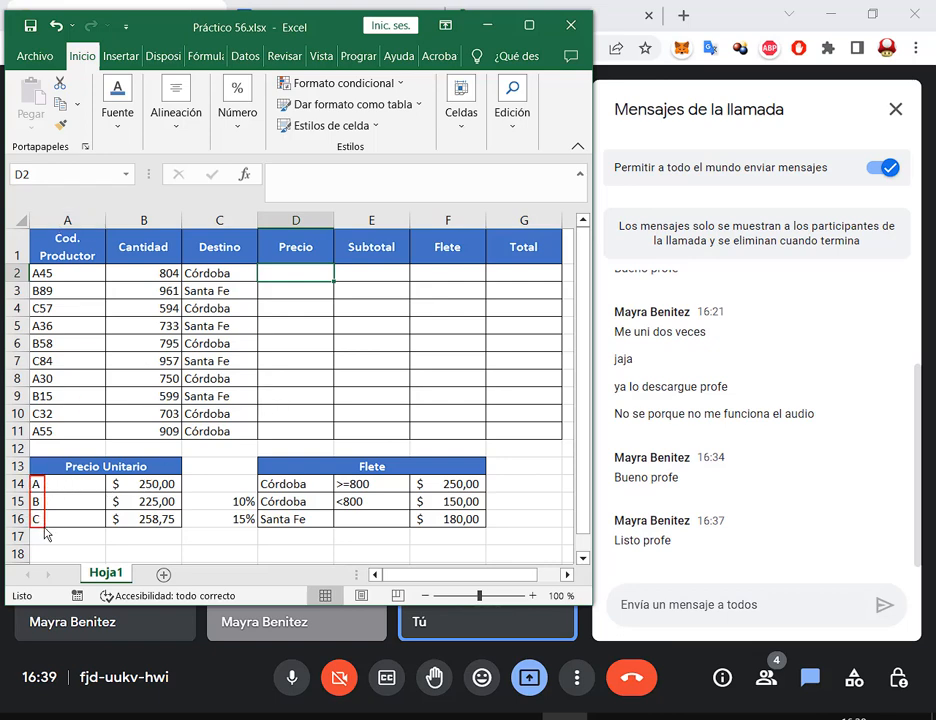
{"action": "mouse_move", "coordinate": [218, 452]}
{"action": "left_mouse_down"}
{"action": "mouse_move", "coordinate": [178, 478]}
{"action": "mouse_move", "coordinate": [200, 490]}
{"action": "mouse_move", "coordinate": [181, 494]}
{"action": "left_mouse_up"}
{"action": "left_click_drag", "start_coordinate": [238, 500], "coordinate": [181, 519]}
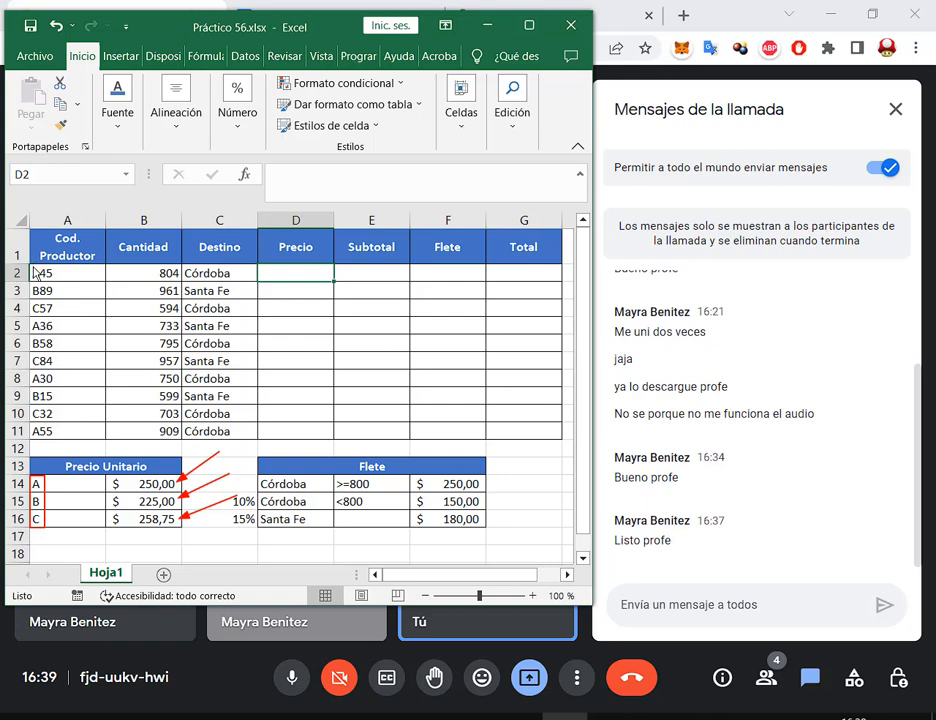
{"action": "left_click_drag", "start_coordinate": [31, 266], "coordinate": [41, 440]}
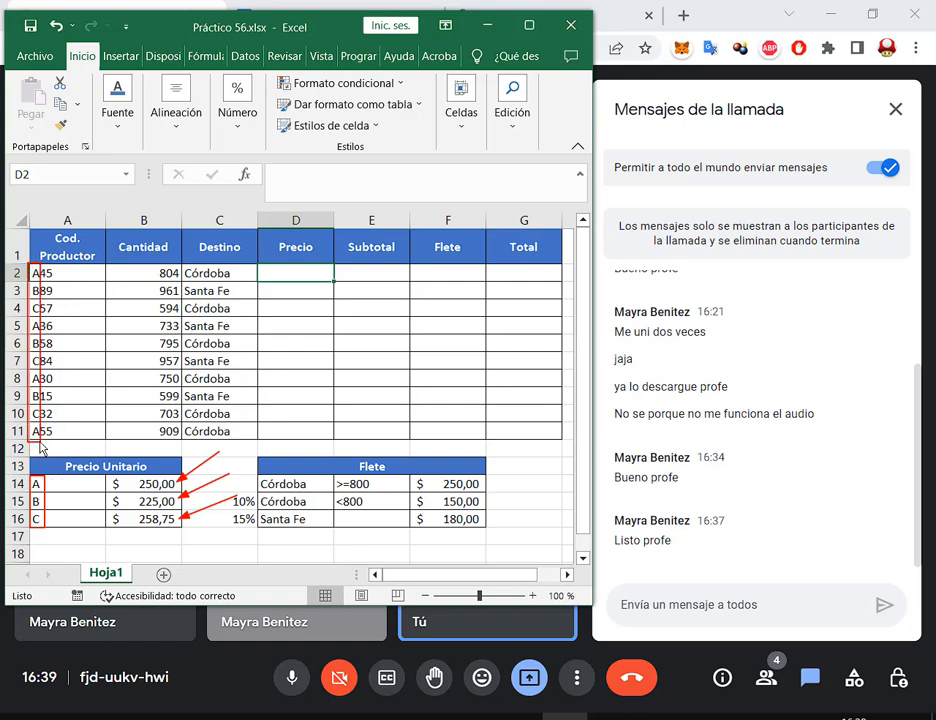
{"action": "mouse_move", "coordinate": [88, 256]}
{"action": "left_mouse_down"}
{"action": "mouse_move", "coordinate": [65, 268]}
{"action": "mouse_move", "coordinate": [57, 290]}
{"action": "mouse_move", "coordinate": [63, 327]}
{"action": "left_mouse_up"}
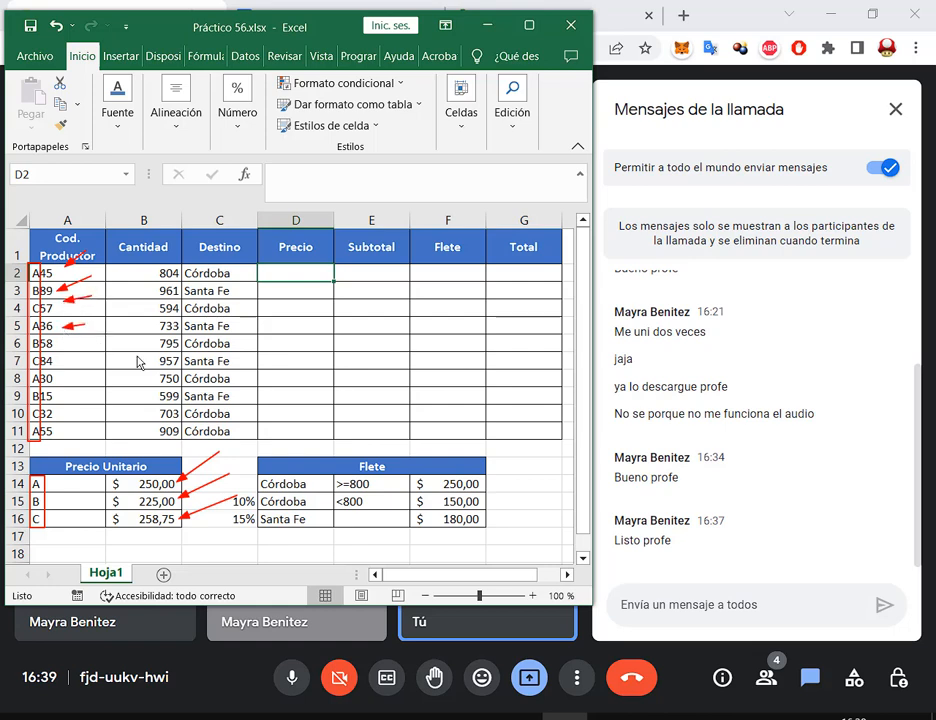
{"action": "key", "text": "Escape"}
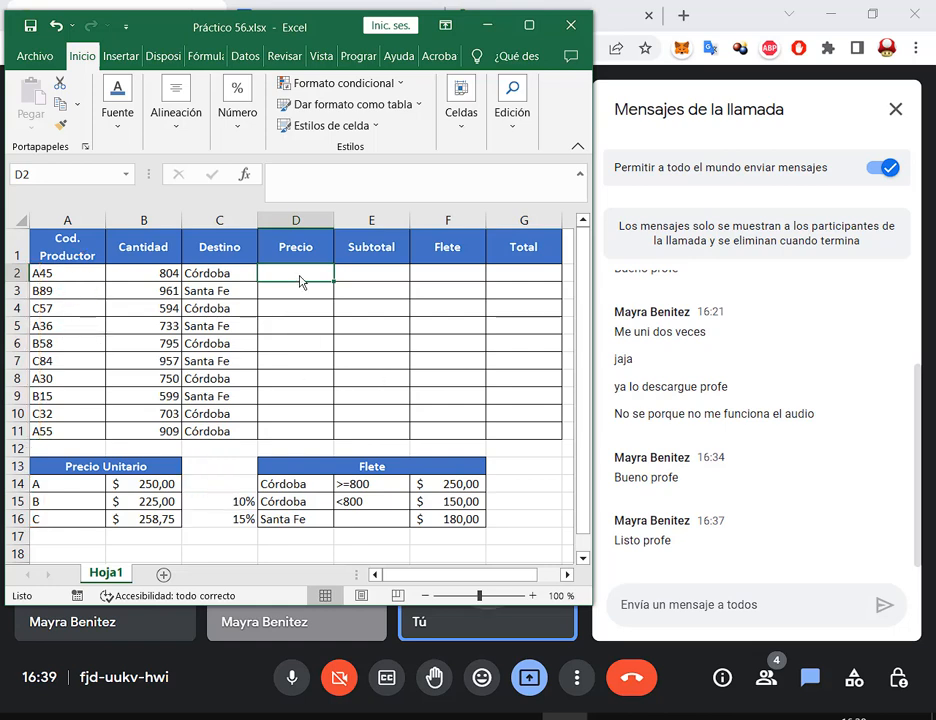
{"action": "type", "text": "="}
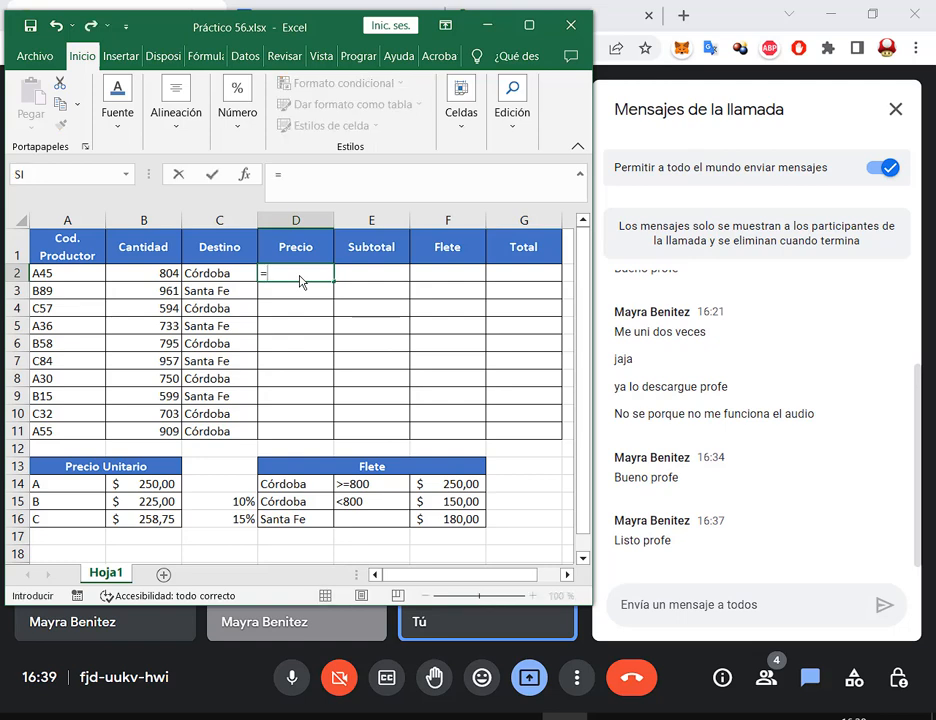
{"action": "left_click_drag", "start_coordinate": [33, 216], "coordinate": [34, 268]}
{"action": "left_click_drag", "start_coordinate": [84, 240], "coordinate": [58, 268]}
{"action": "key", "text": "Escape"}
Step: Maximize the workbook window at 130% zoom with the tables in view from column A and row 1
{"action": "left_click", "coordinate": [534, 596]}
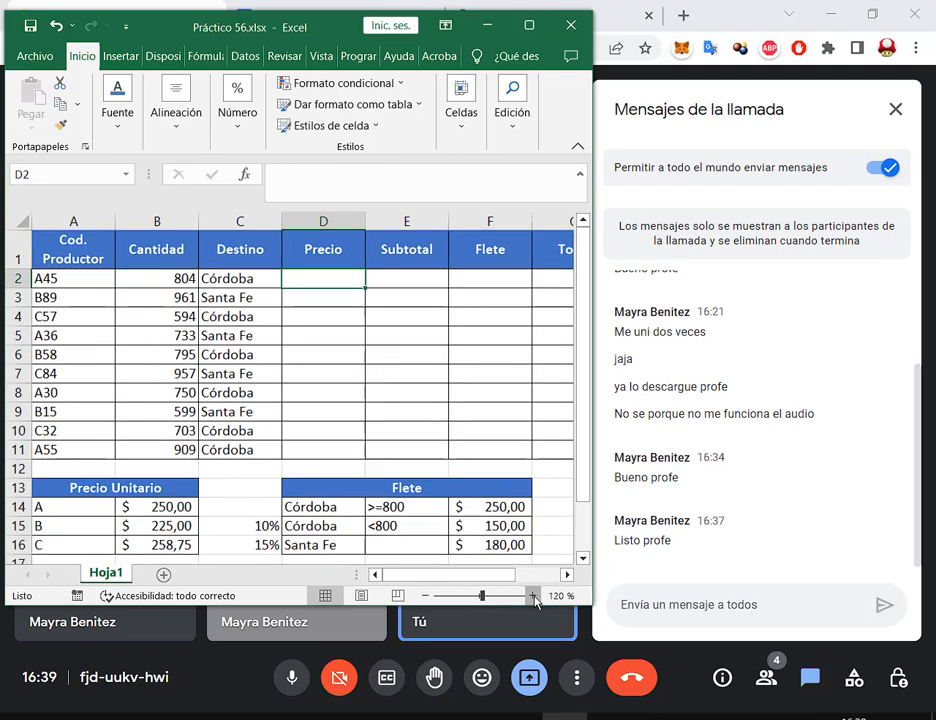
{"action": "left_click", "coordinate": [534, 596]}
{"action": "left_click", "coordinate": [534, 596]}
{"action": "left_click", "coordinate": [529, 25]}
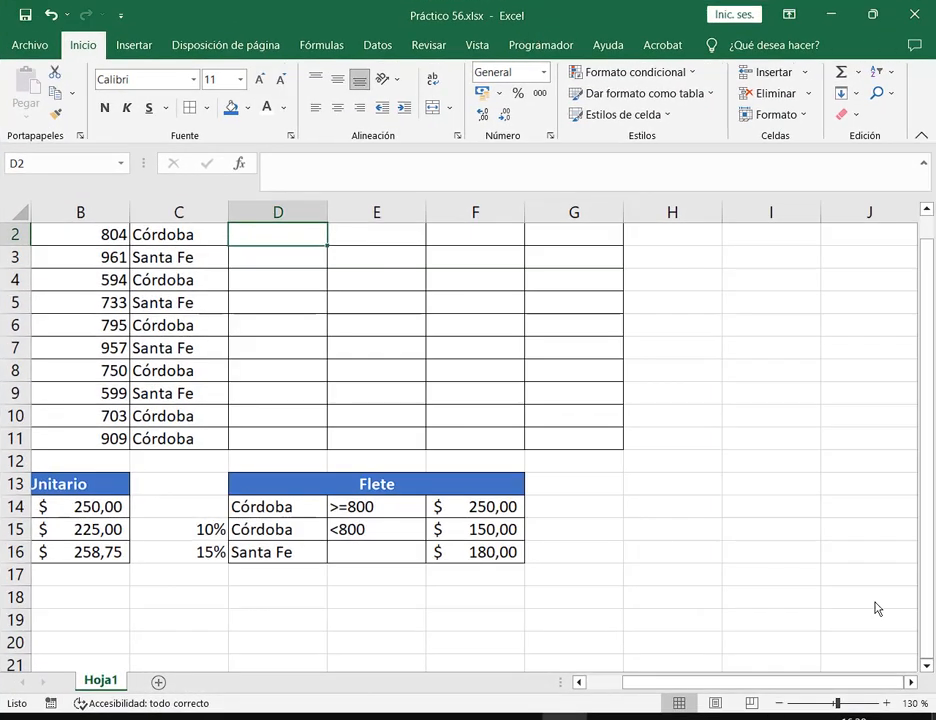
{"action": "scroll", "coordinate": [875, 608], "scroll_direction": "up", "scroll_amount": 1}
{"action": "left_click_drag", "start_coordinate": [785, 687], "coordinate": [630, 690]}
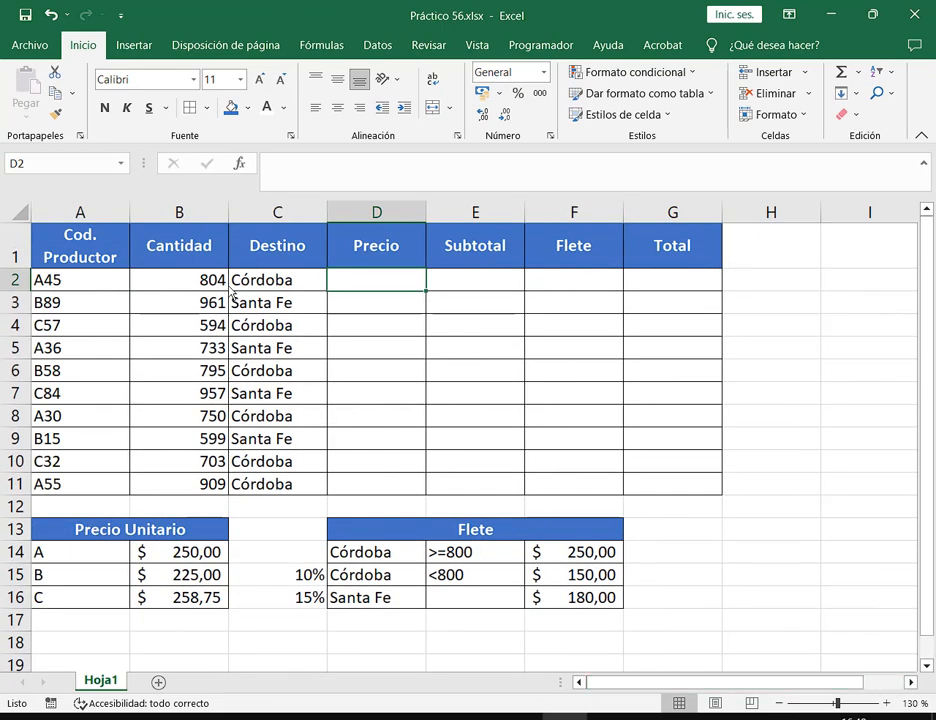
Step: Begin the price formula in D2 with an SI test that takes the first character of A2: =SI(IZQUIERDA(A2;1)
{"action": "type", "text": "="}
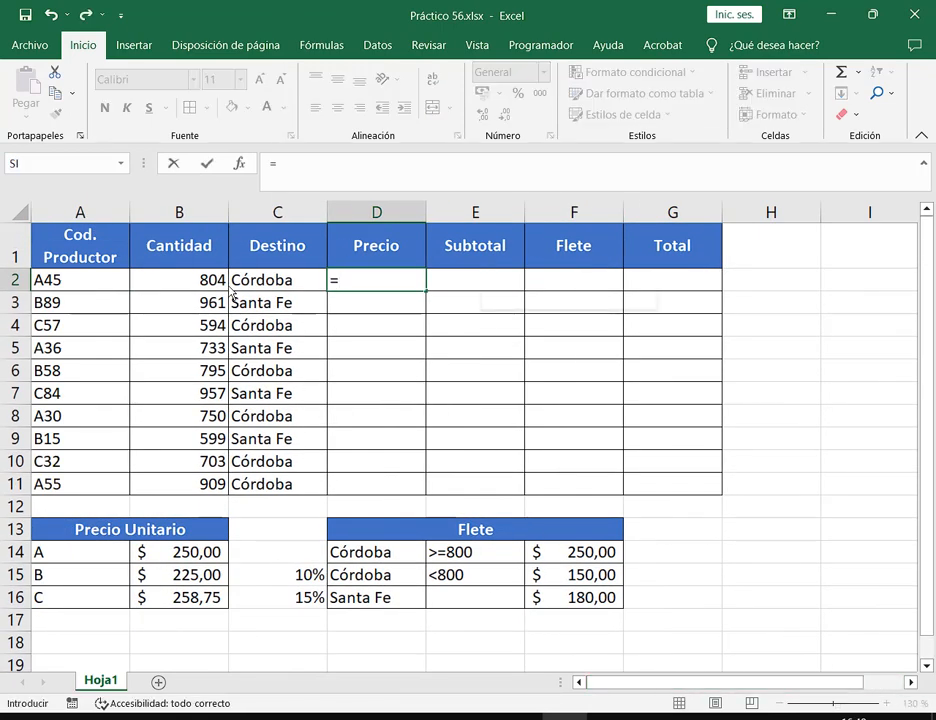
{"action": "type", "text": "SI(IZQUIERDA("}
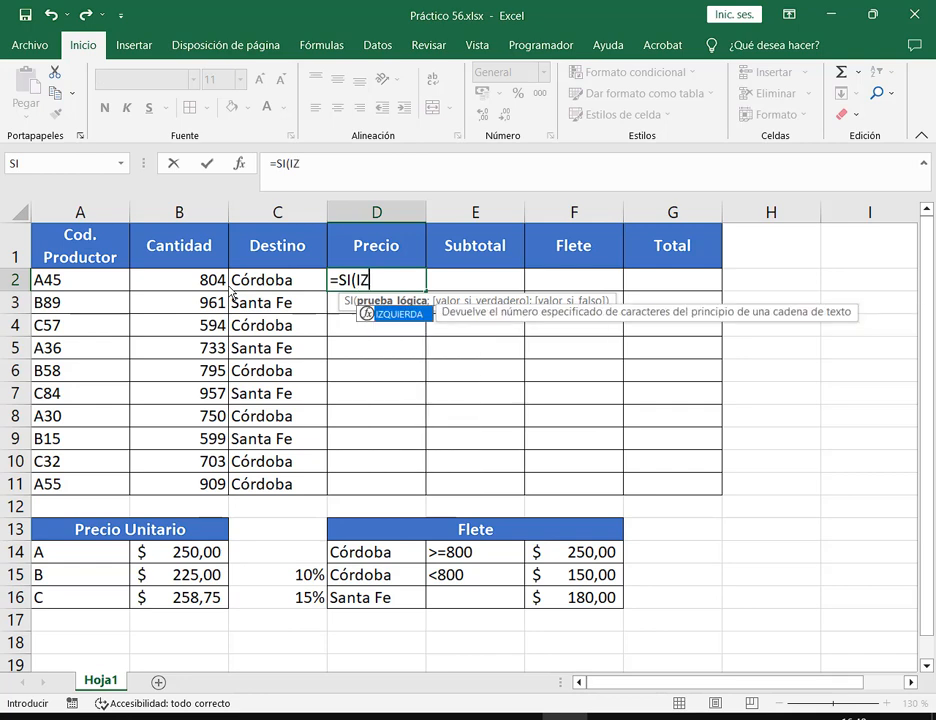
{"action": "left_click", "coordinate": [68, 285]}
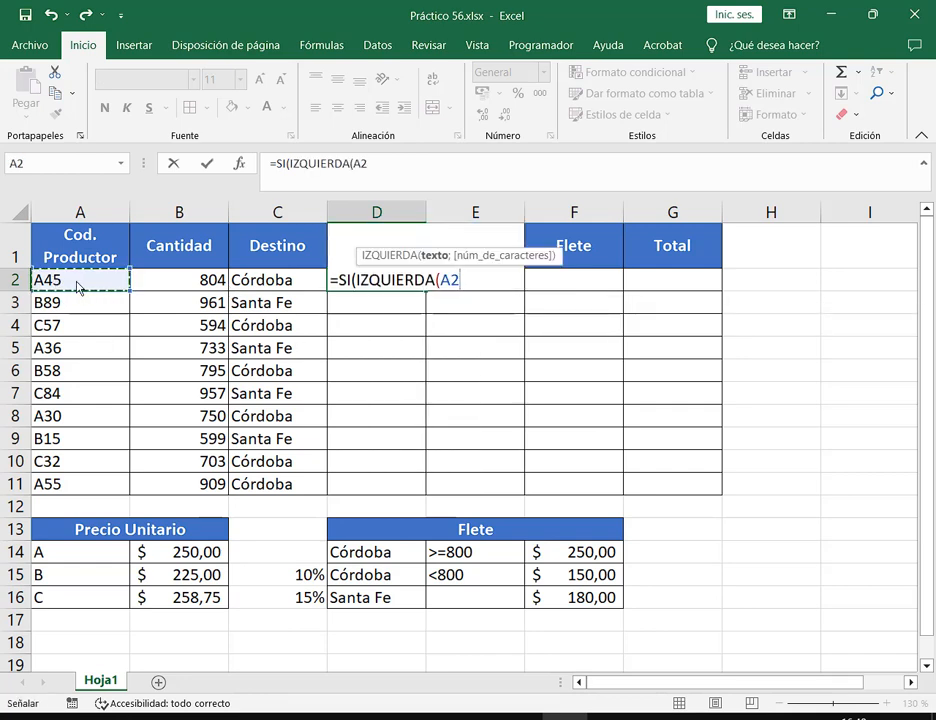
{"action": "type", "text": ";"}
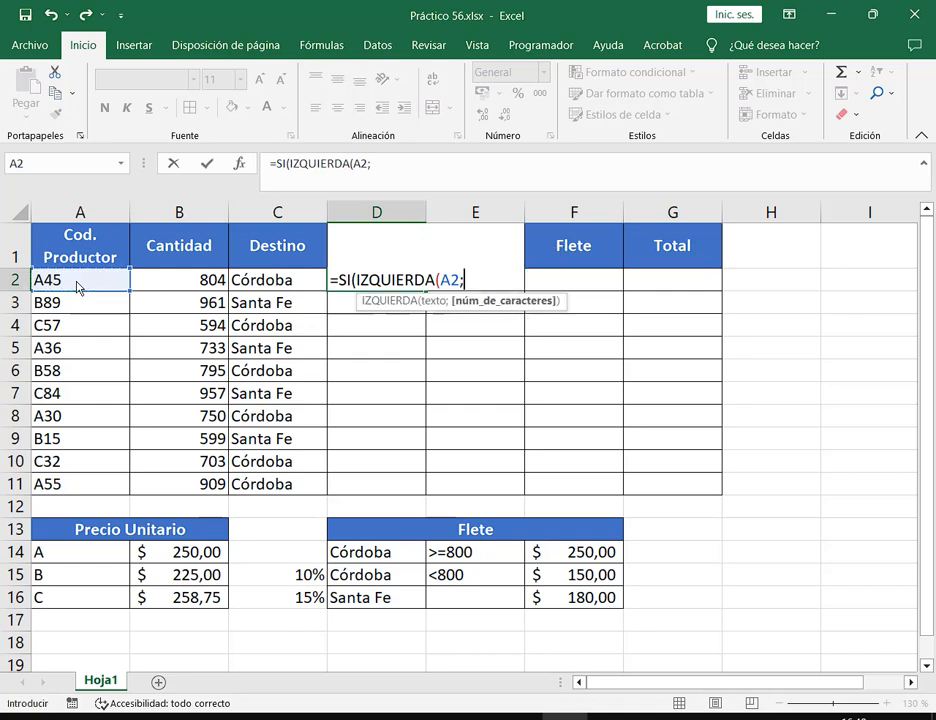
{"action": "type", "text": "1)"}
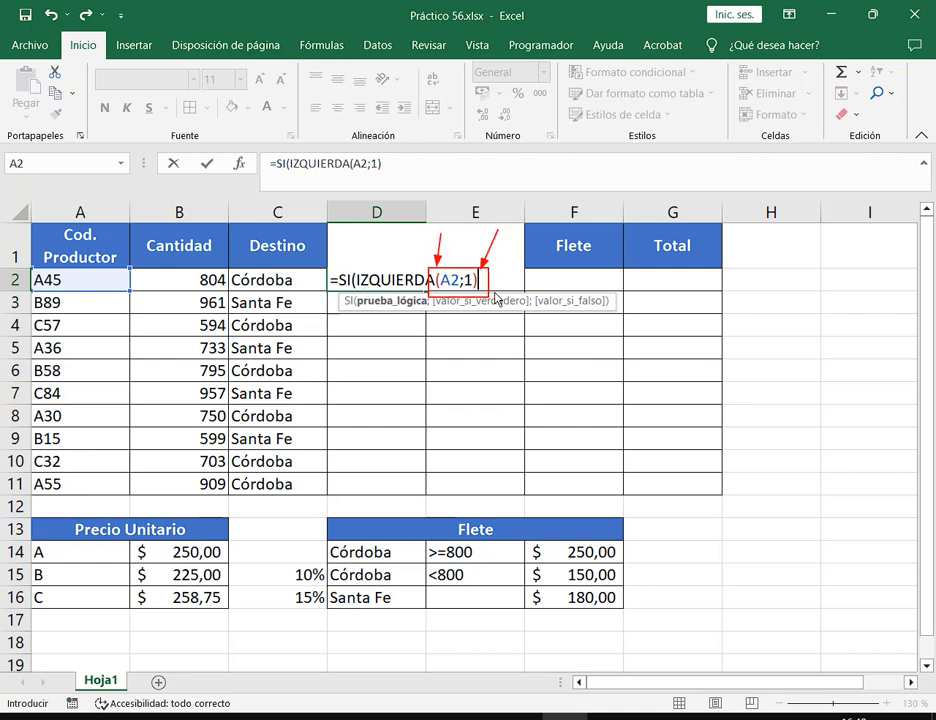
Step: Review the text and character-count arguments of IZQUIERDA in D2's formula, and add an equals sign after its closing parenthesis
{"action": "left_click", "coordinate": [453, 281]}
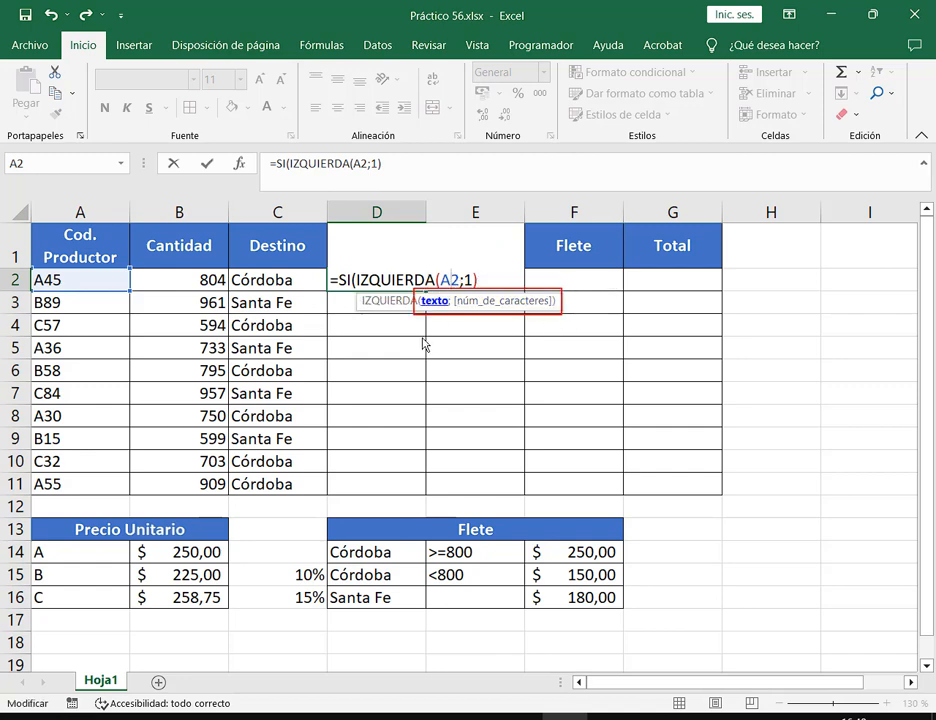
{"action": "left_click", "coordinate": [466, 281]}
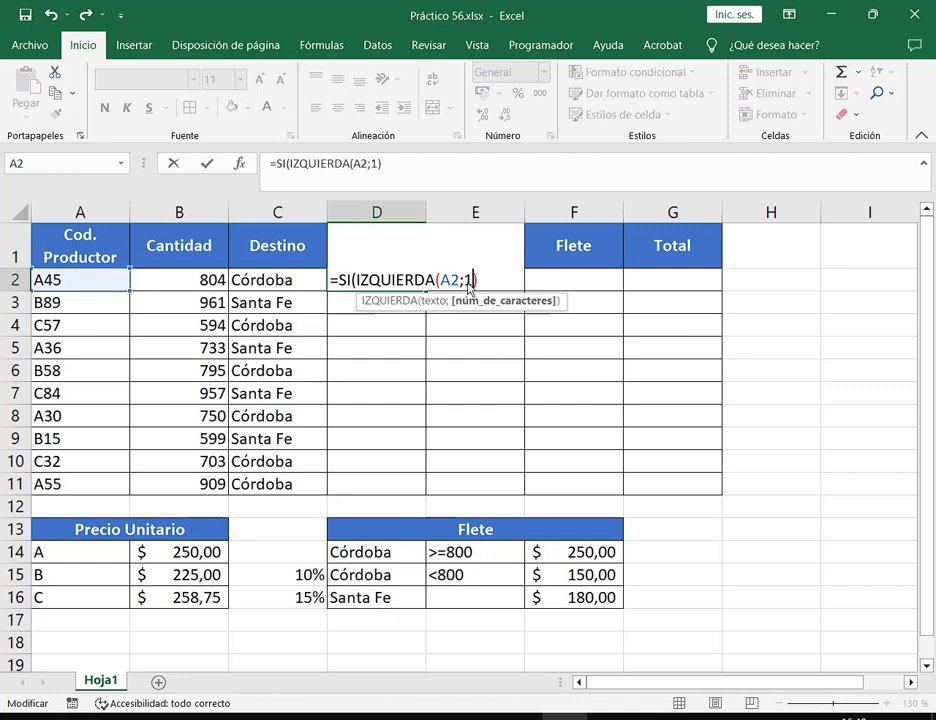
{"action": "type", "text": ";"}
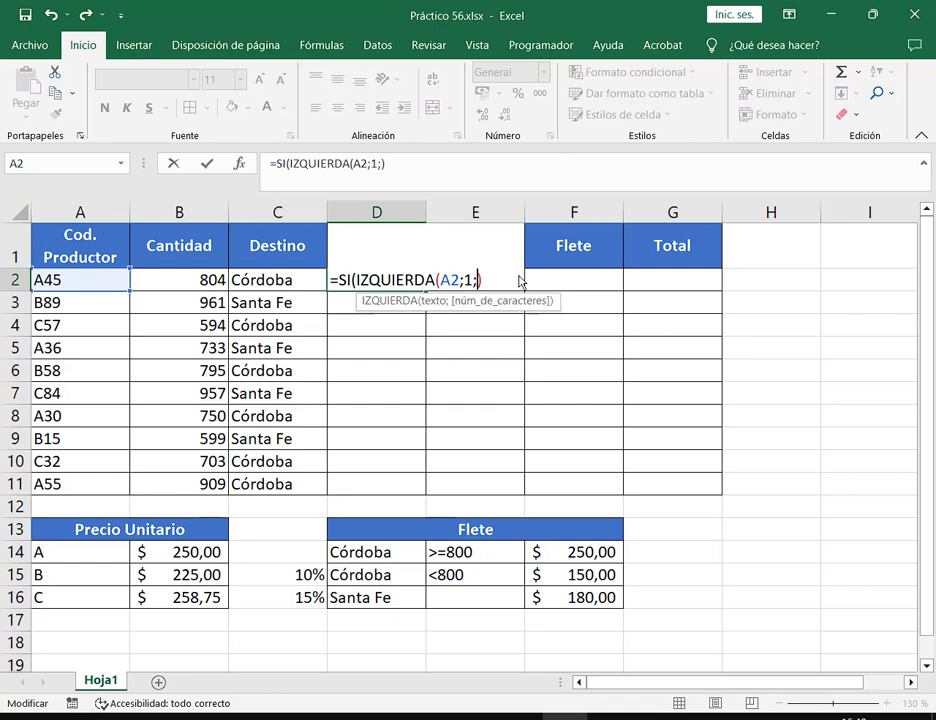
{"action": "key", "text": "BackSpace"}
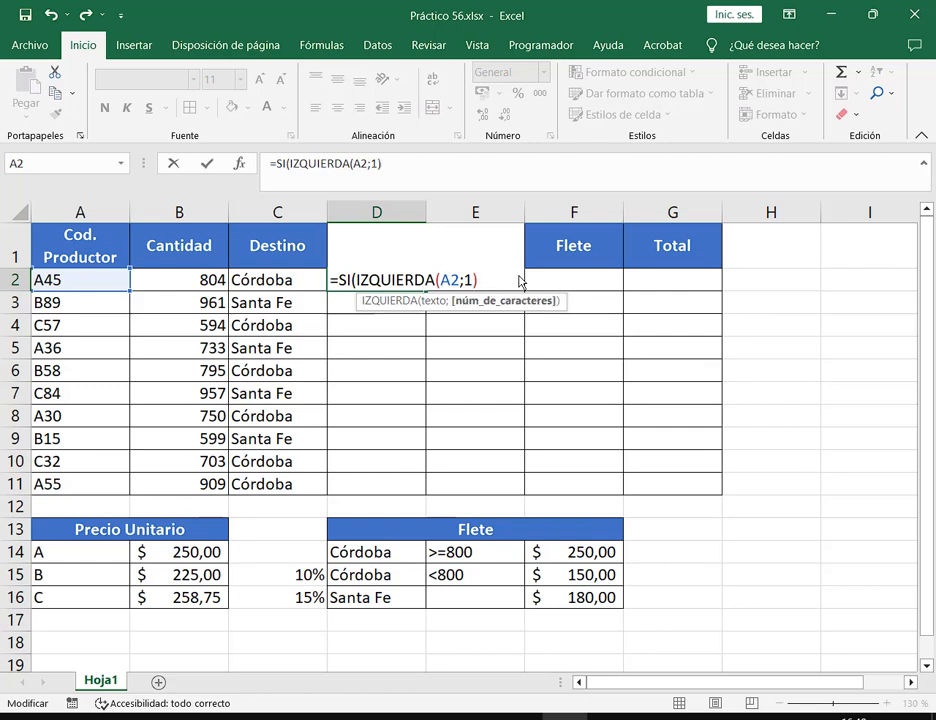
{"action": "key", "text": "Right"}
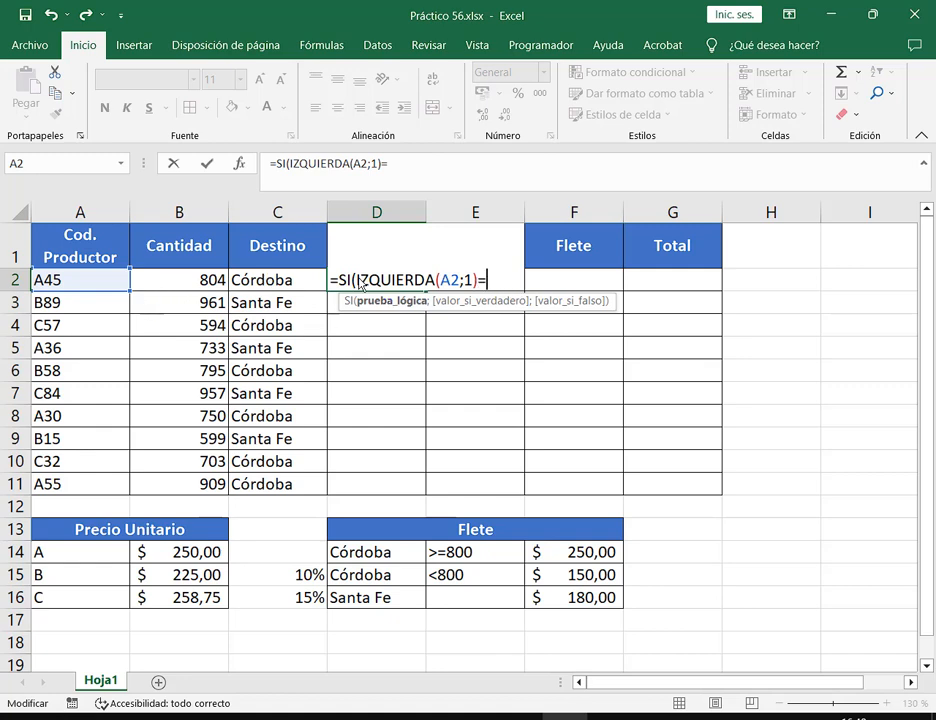
{"action": "left_click_drag", "start_coordinate": [358, 281], "coordinate": [480, 286]}
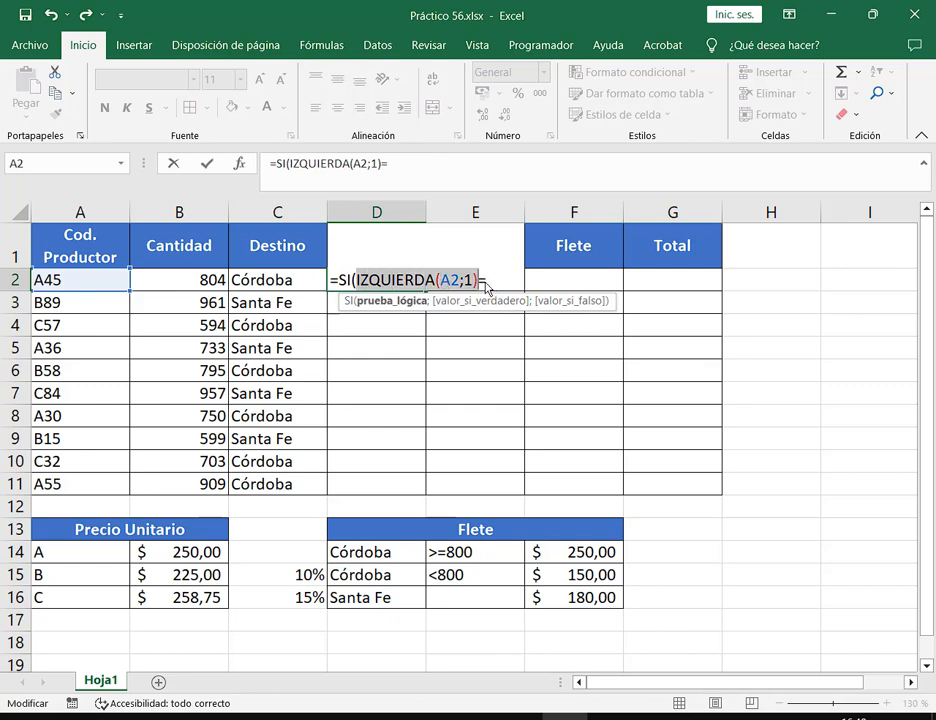
{"action": "left_click", "coordinate": [480, 285]}
{"action": "left_click_drag", "start_coordinate": [479, 283], "coordinate": [38, 283]}
{"action": "left_click", "coordinate": [503, 283]}
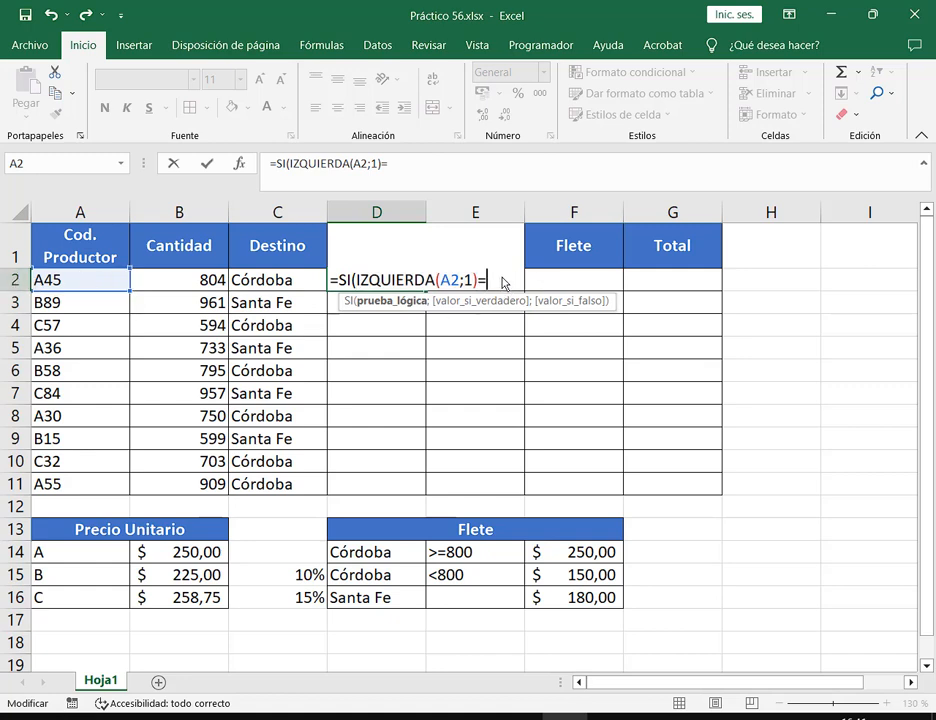
{"action": "left_click", "coordinate": [75, 558]}
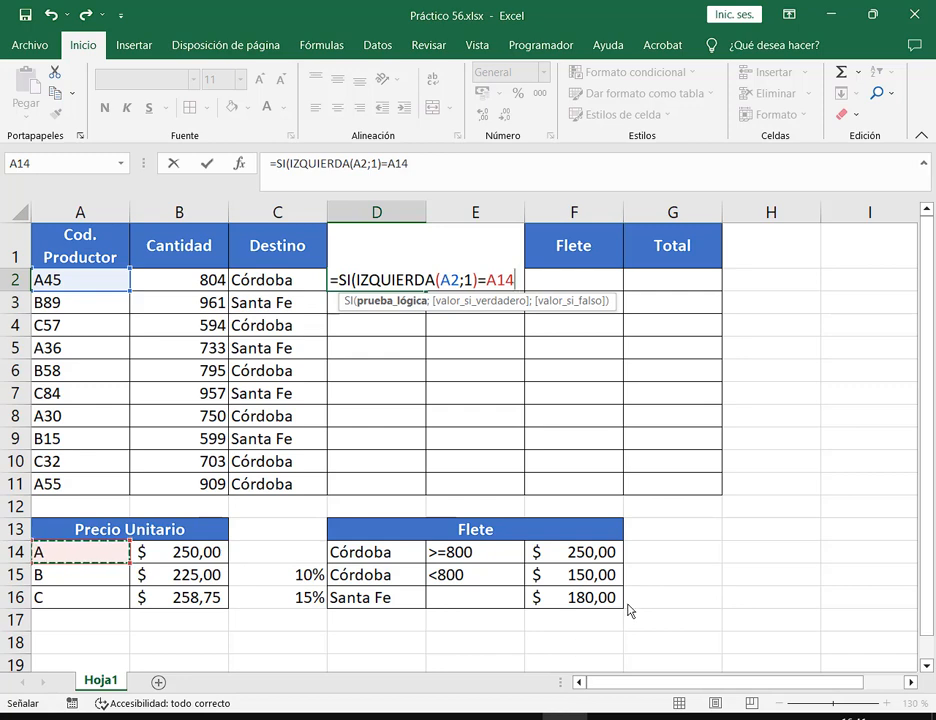
{"action": "key", "text": "BackSpace"}
{"action": "key", "text": "BackSpace"}
{"action": "key", "text": "BackSpace"}
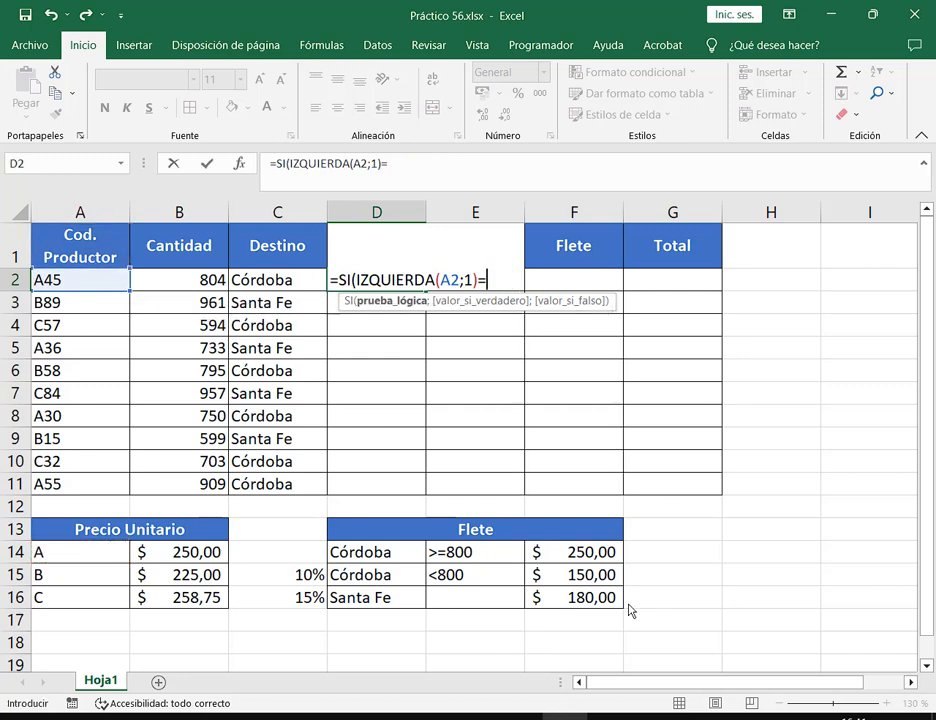
Step: Compare the extracted initial with "A" in D2's formula and return the absolute reference $B$14 when it matches
{"action": "type", "text": "\"A\";"}
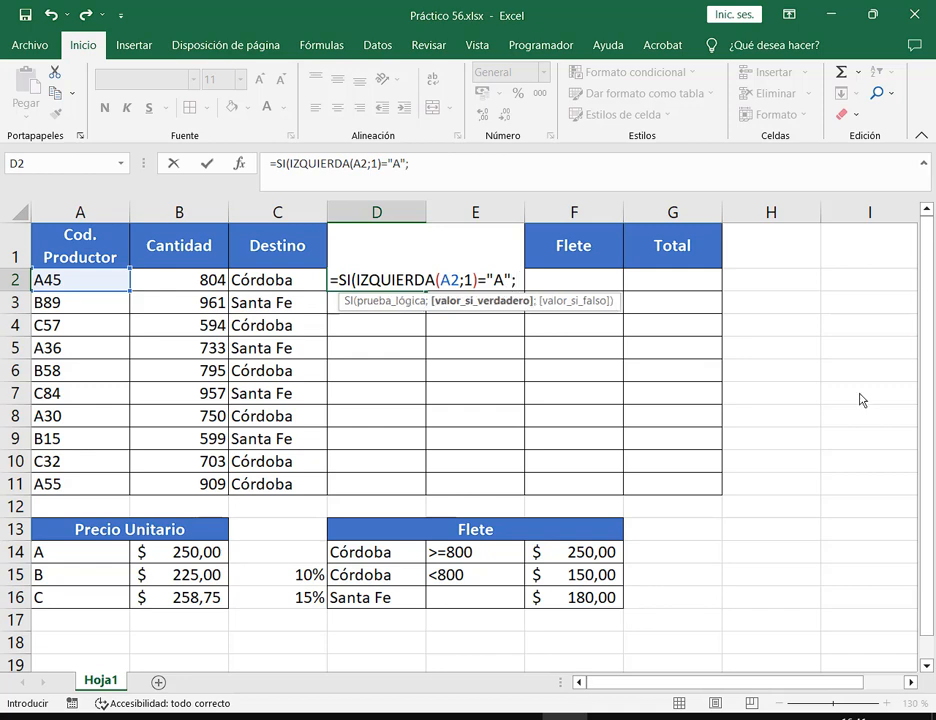
{"action": "mouse_move", "coordinate": [25, 540]}
{"action": "left_mouse_down"}
{"action": "mouse_move", "coordinate": [100, 575]}
{"action": "mouse_move", "coordinate": [101, 561]}
{"action": "left_mouse_up"}
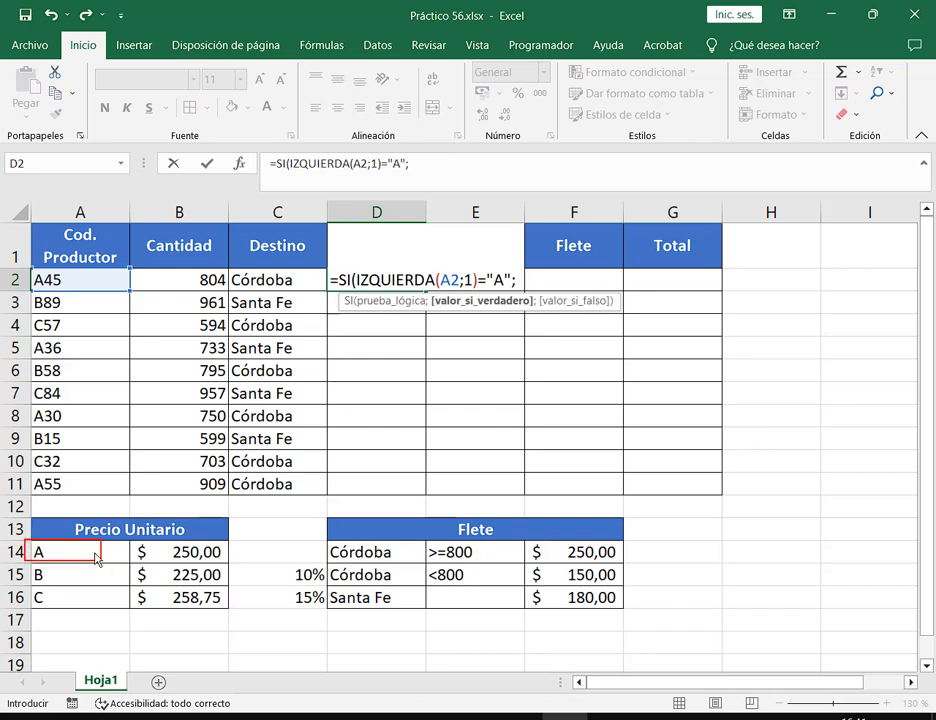
{"action": "left_click_drag", "start_coordinate": [75, 474], "coordinate": [44, 543]}
{"action": "key", "text": "Escape"}
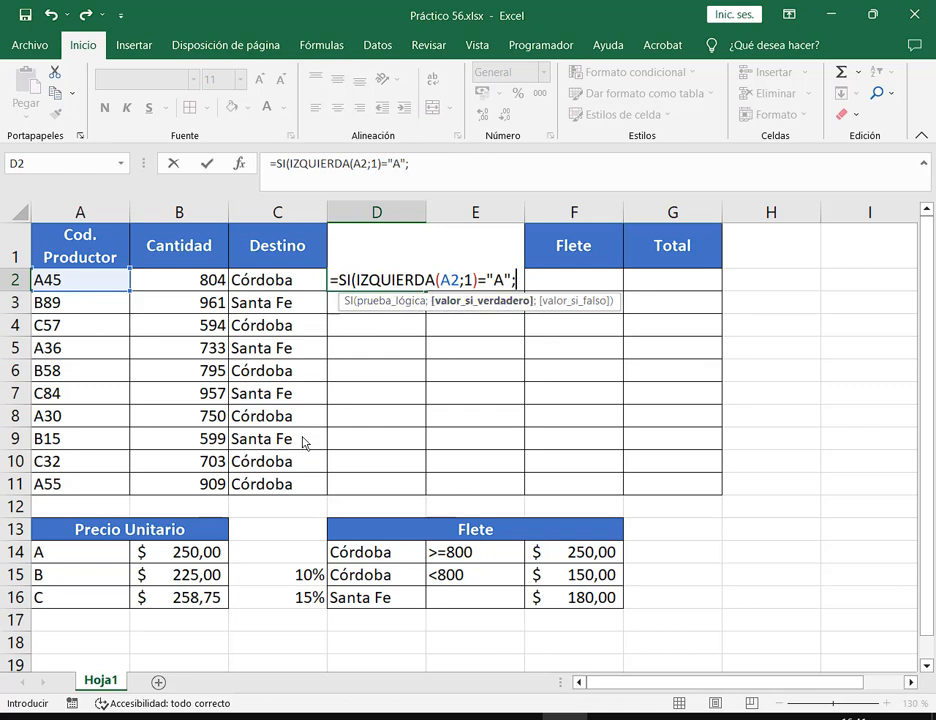
{"action": "left_click", "coordinate": [195, 556]}
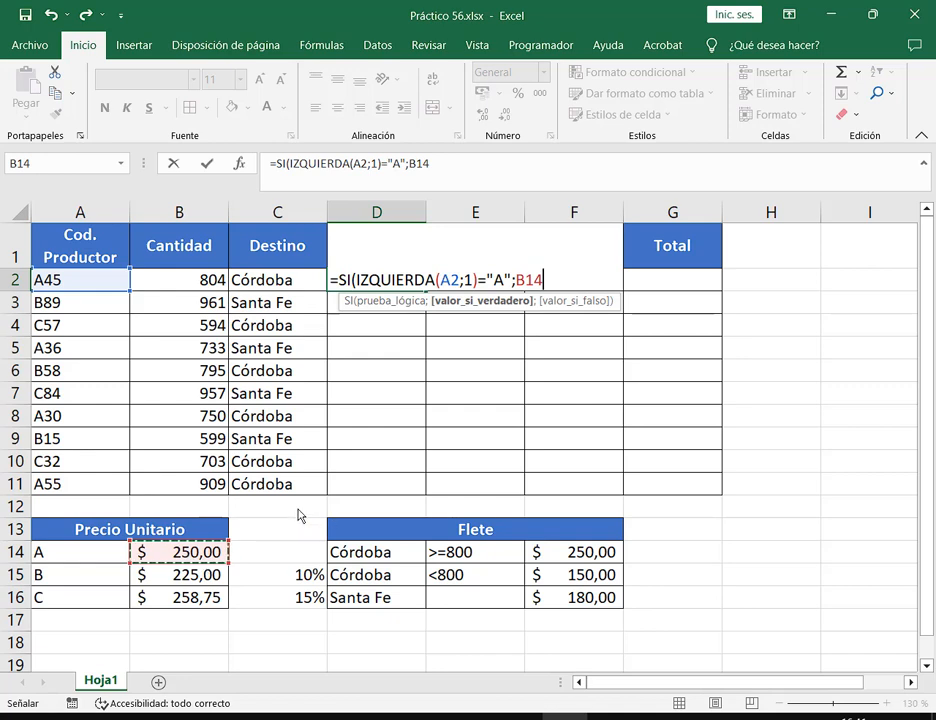
{"action": "key", "text": "F4"}
{"action": "type", "text": ";"}
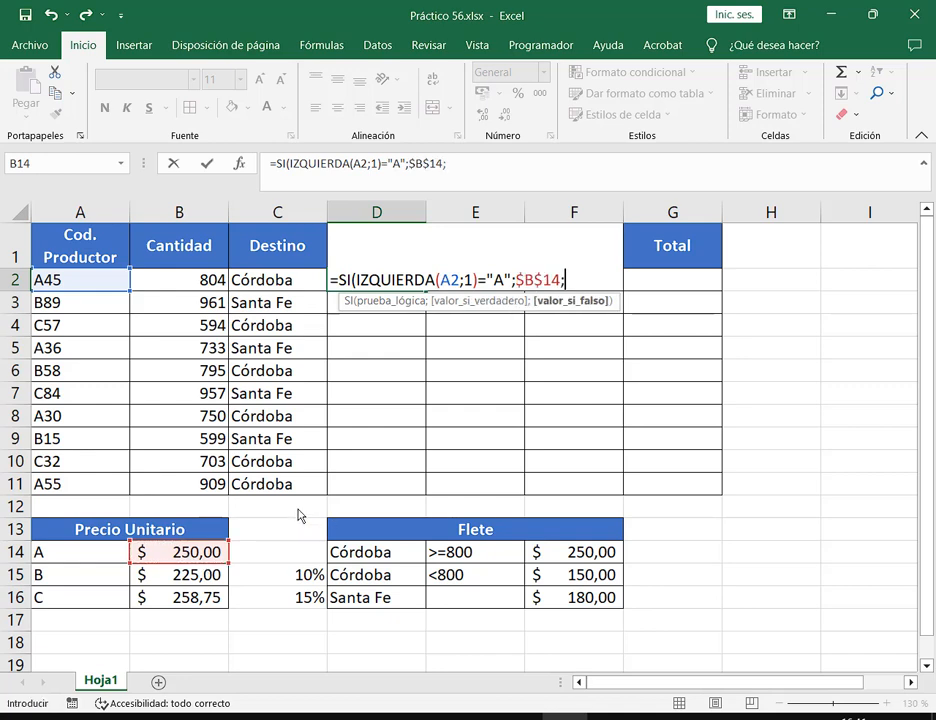
Step: Nest a second SI as the false value, testing IZQUIERDA(A2;1)="B" and returning the absolute reference $B$15
{"action": "type", "text": "SI(IZQUIERDA("}
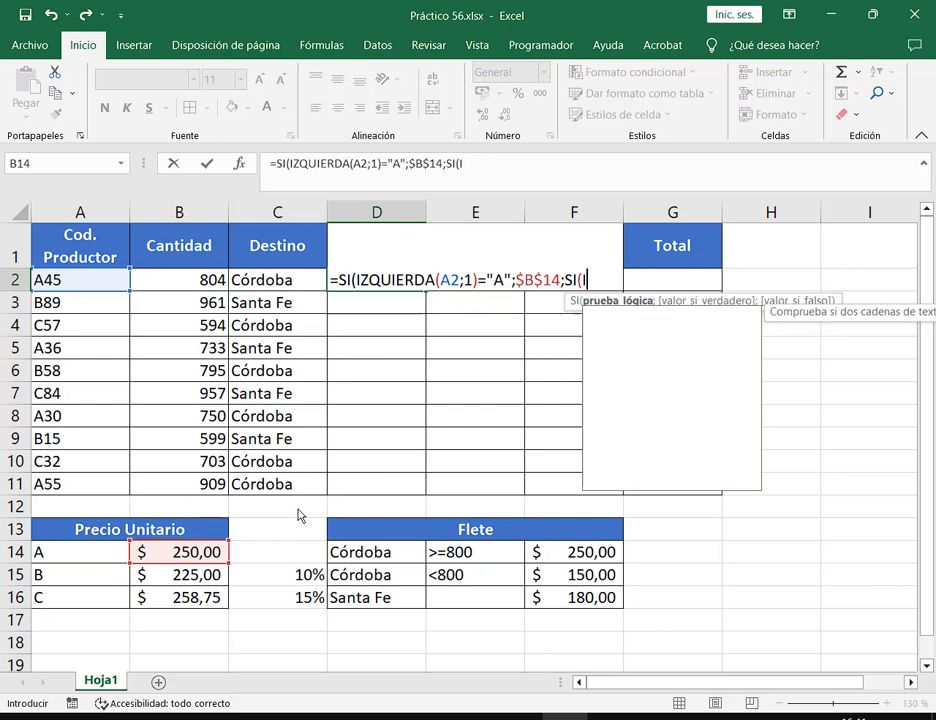
{"action": "left_click", "coordinate": [83, 279]}
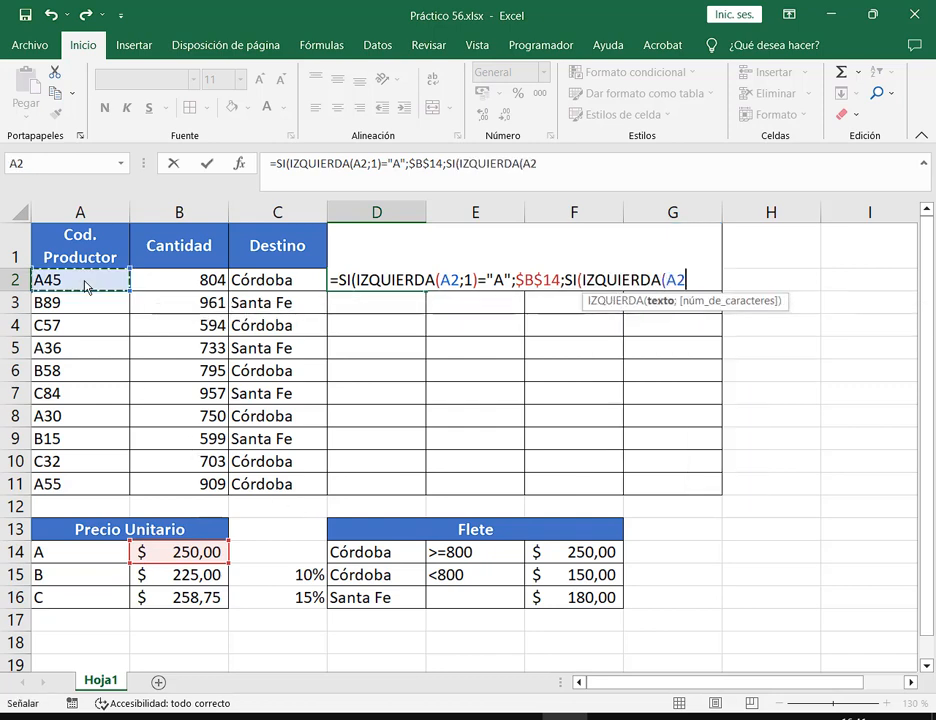
{"action": "type", "text": ";1)=\""}
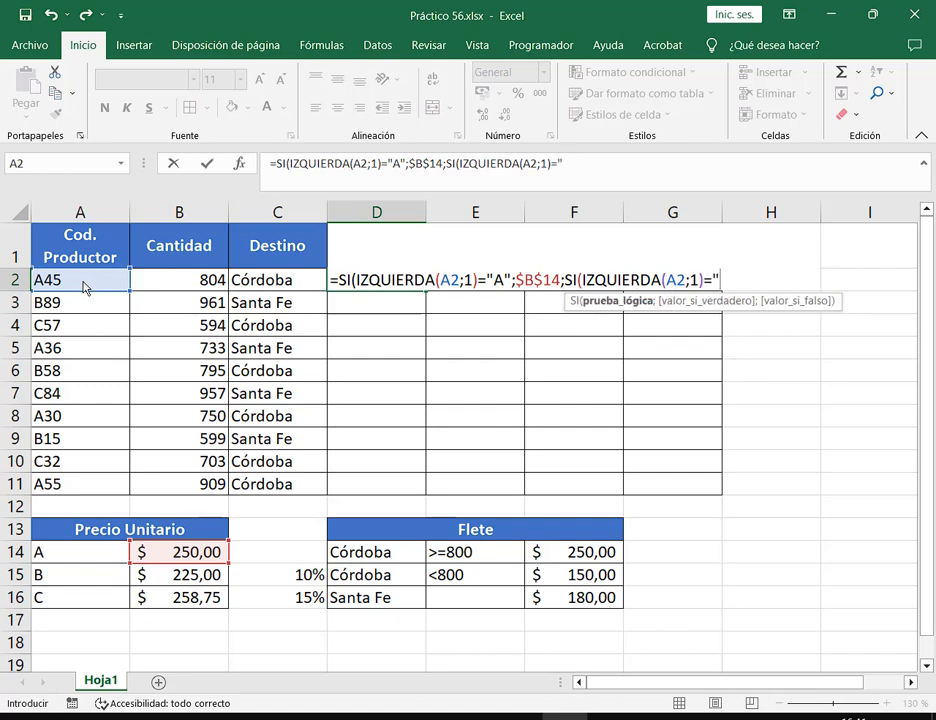
{"action": "type", "text": "B\";"}
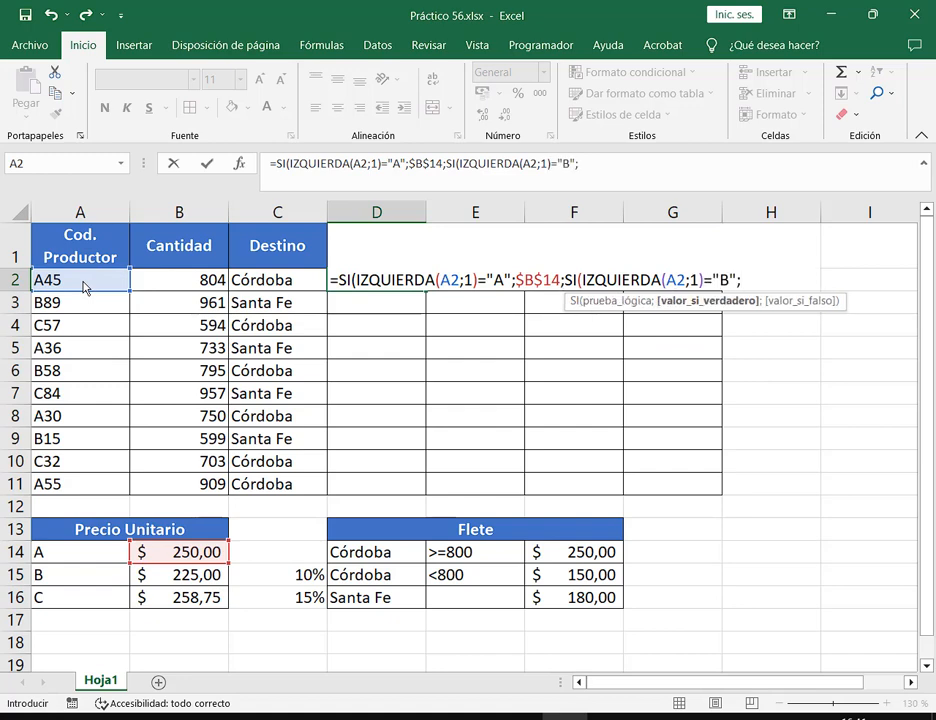
{"action": "left_click", "coordinate": [135, 578]}
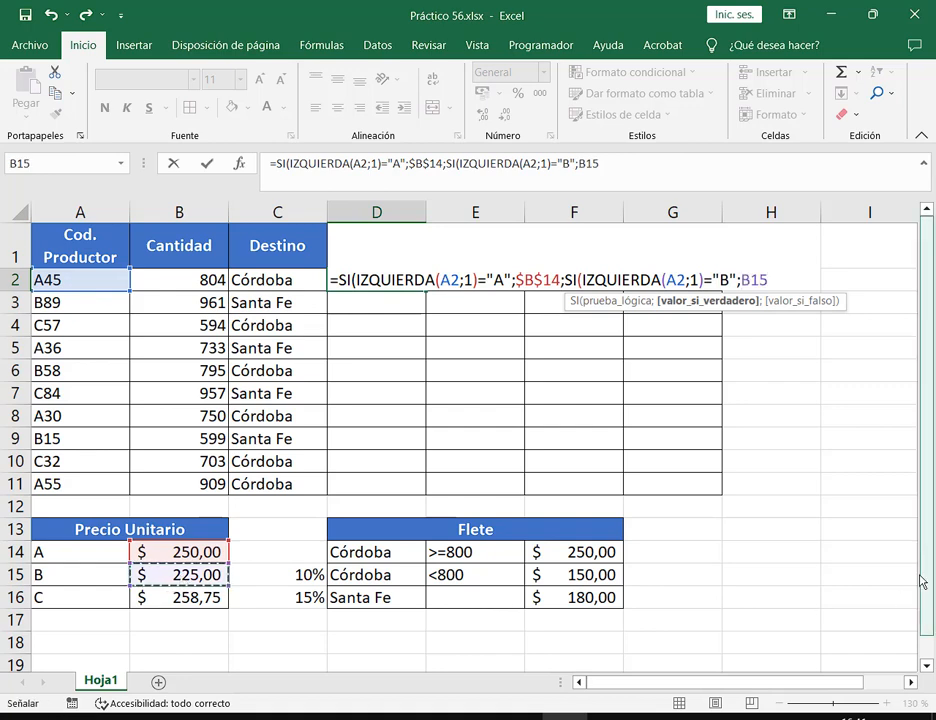
{"action": "key", "text": "F4"}
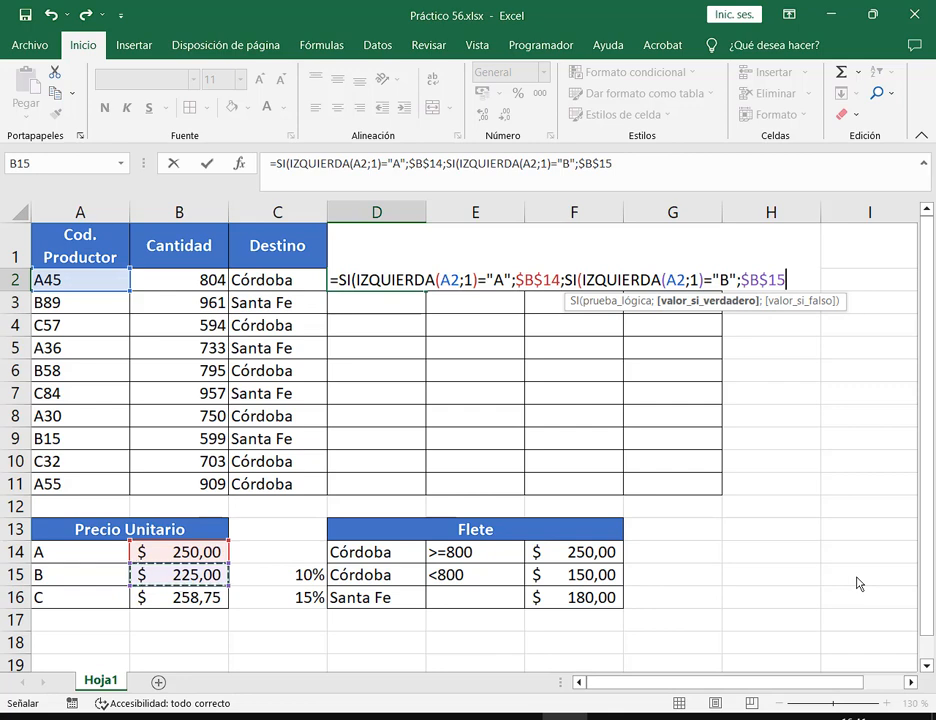
Step: Nest a third SI testing IZQUIERDA(A2;1)="C" that returns $B$16 or otherwise 0, and close all three SI functions
{"action": "type", "text": ";SI"}
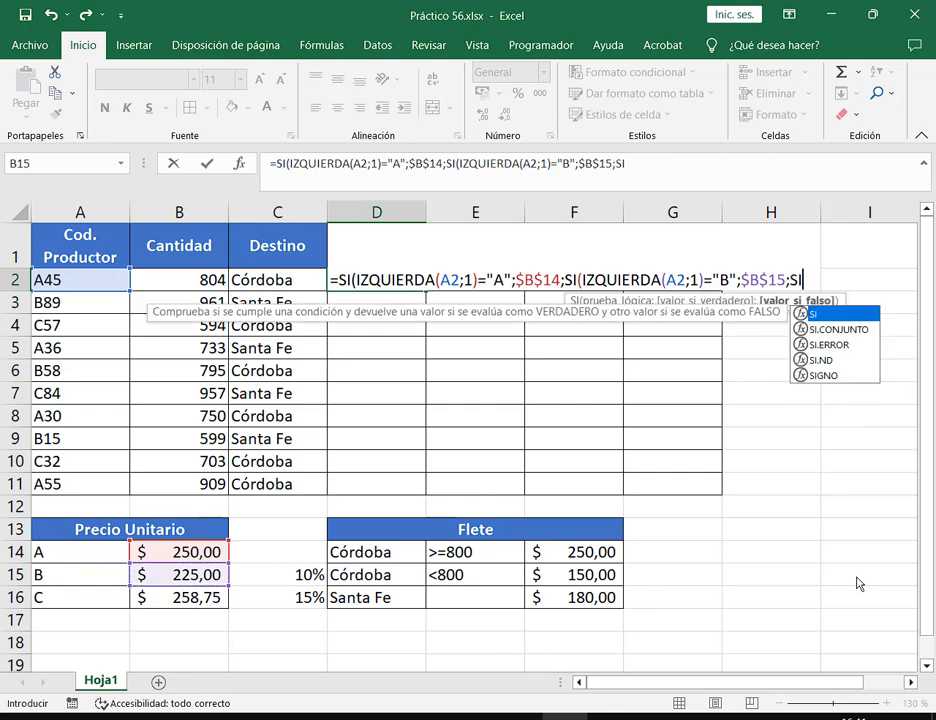
{"action": "type", "text": "(IZ"}
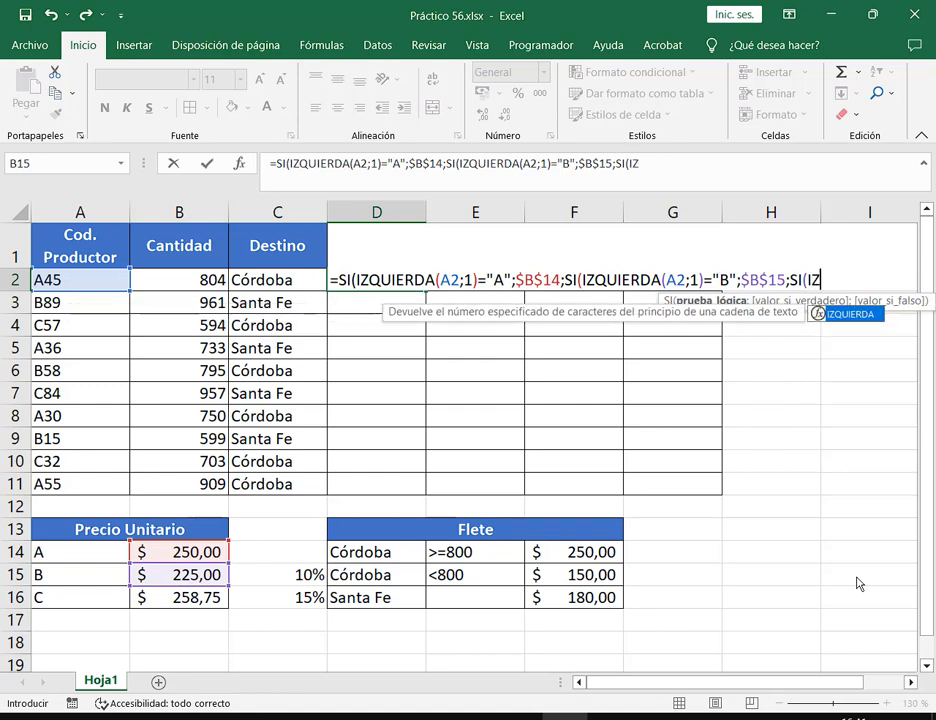
{"action": "key", "text": "Tab"}
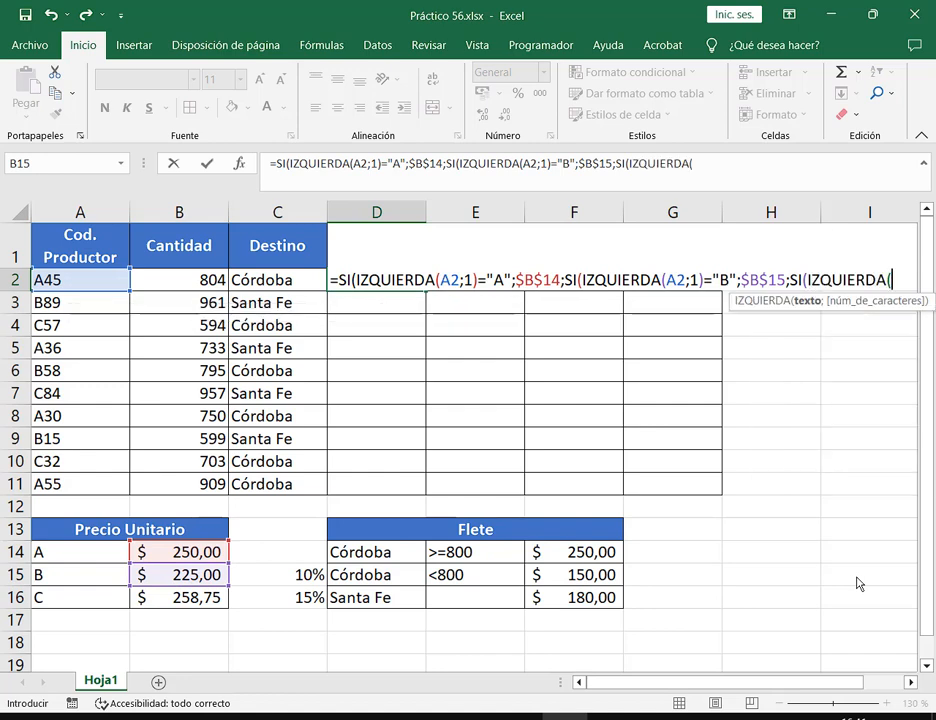
{"action": "left_click", "coordinate": [103, 286]}
{"action": "type", "text": ";1)="}
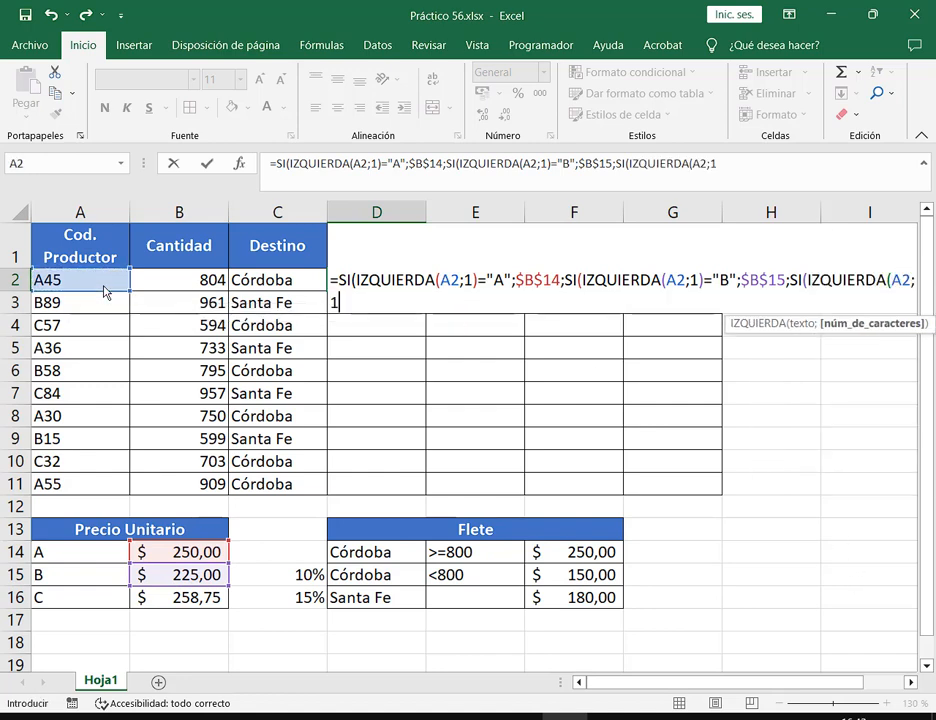
{"action": "type", "text": "\"V"}
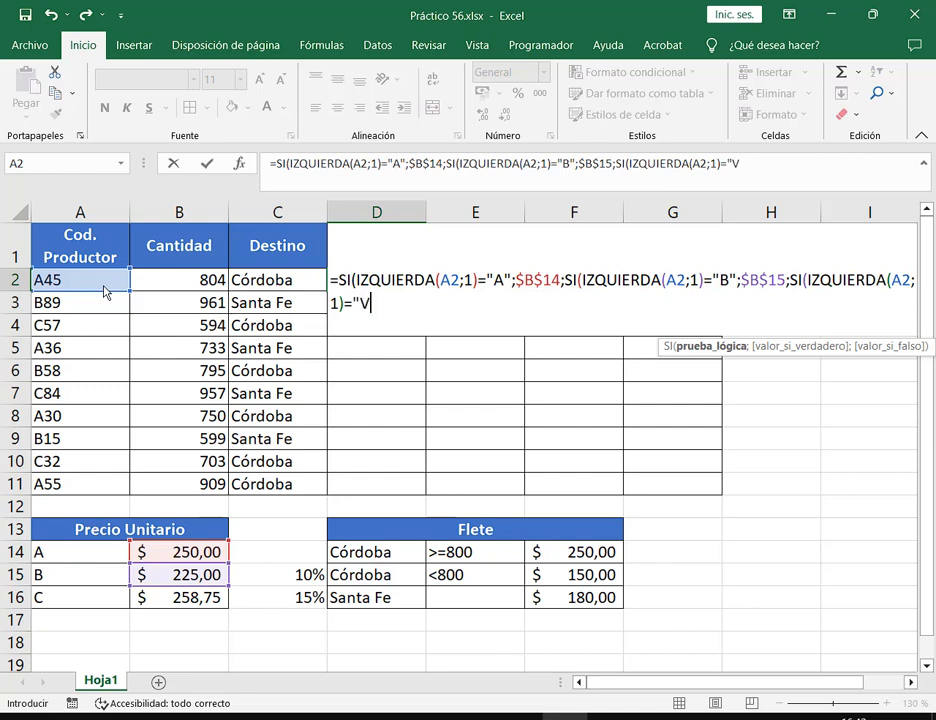
{"action": "key", "text": "BackSpace"}
{"action": "type", "text": "C\";"}
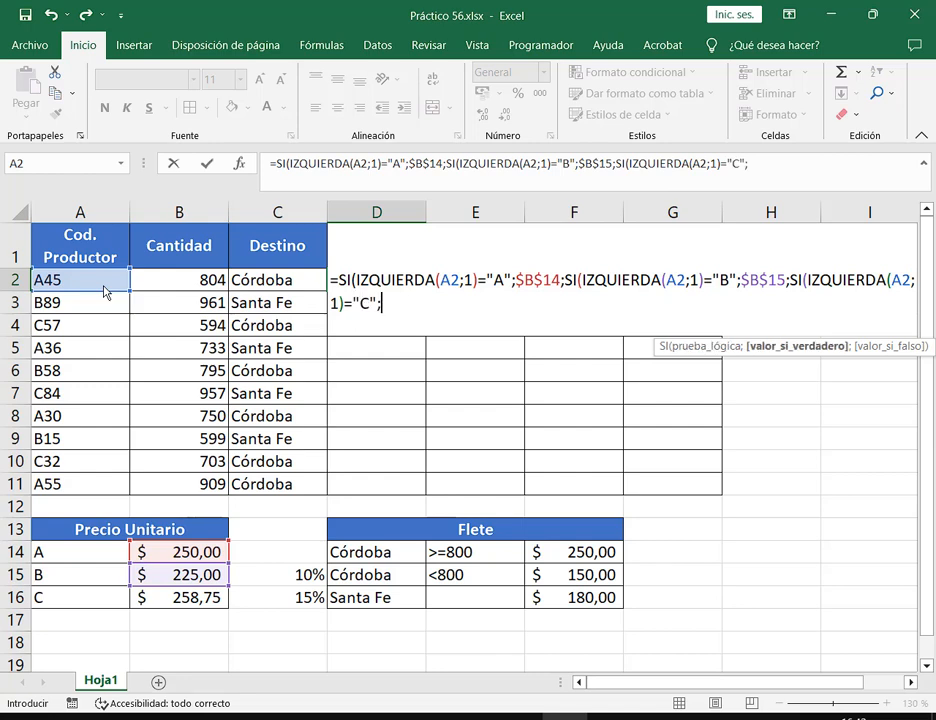
{"action": "left_click", "coordinate": [168, 600]}
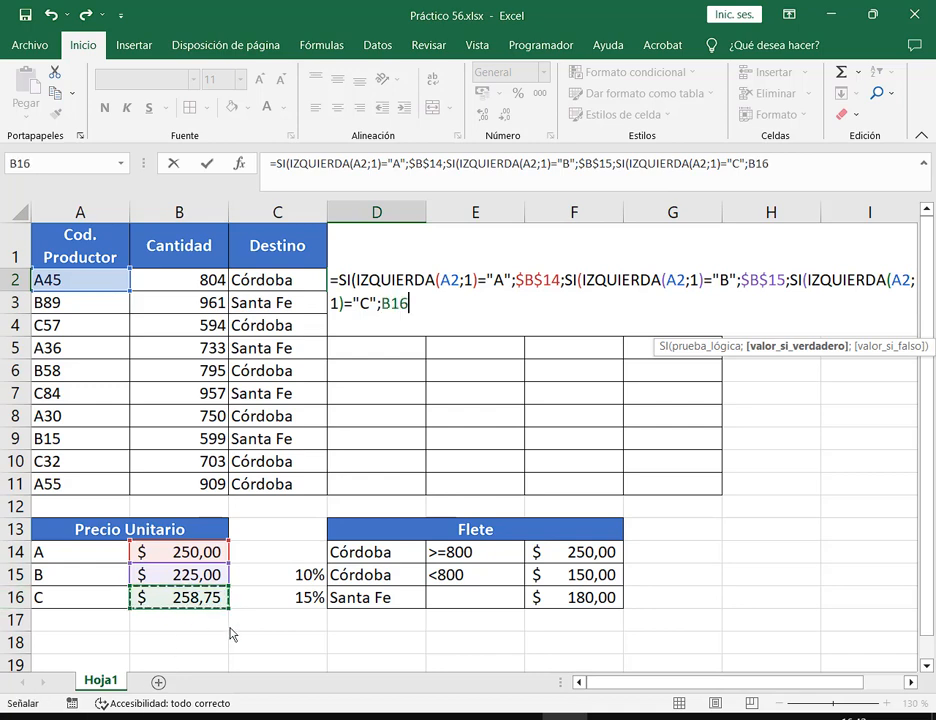
{"action": "key", "text": "F4"}
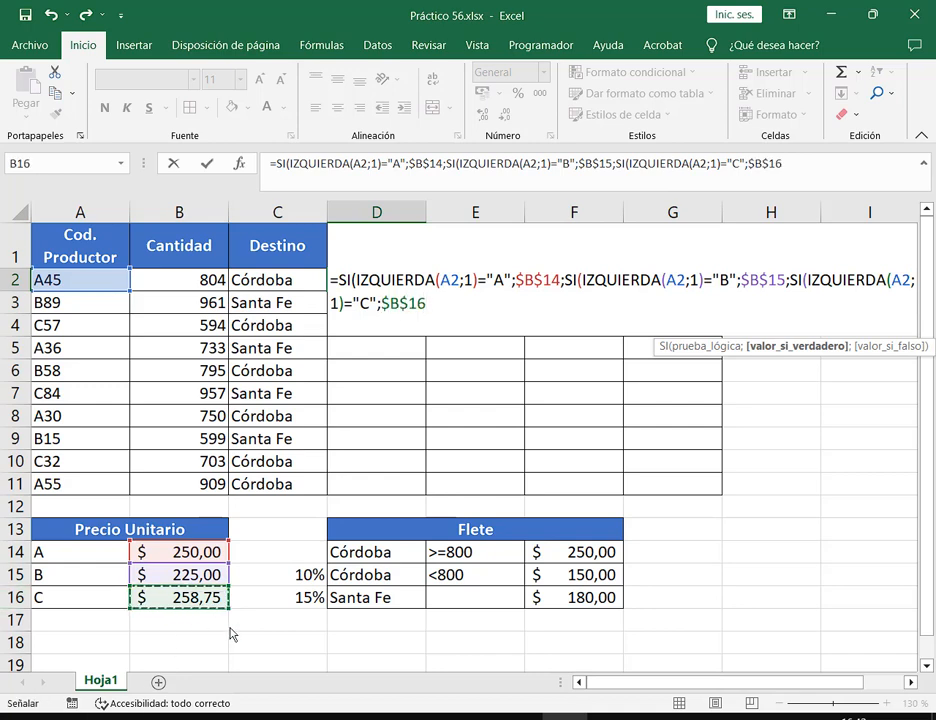
{"action": "type", "text": ";0"}
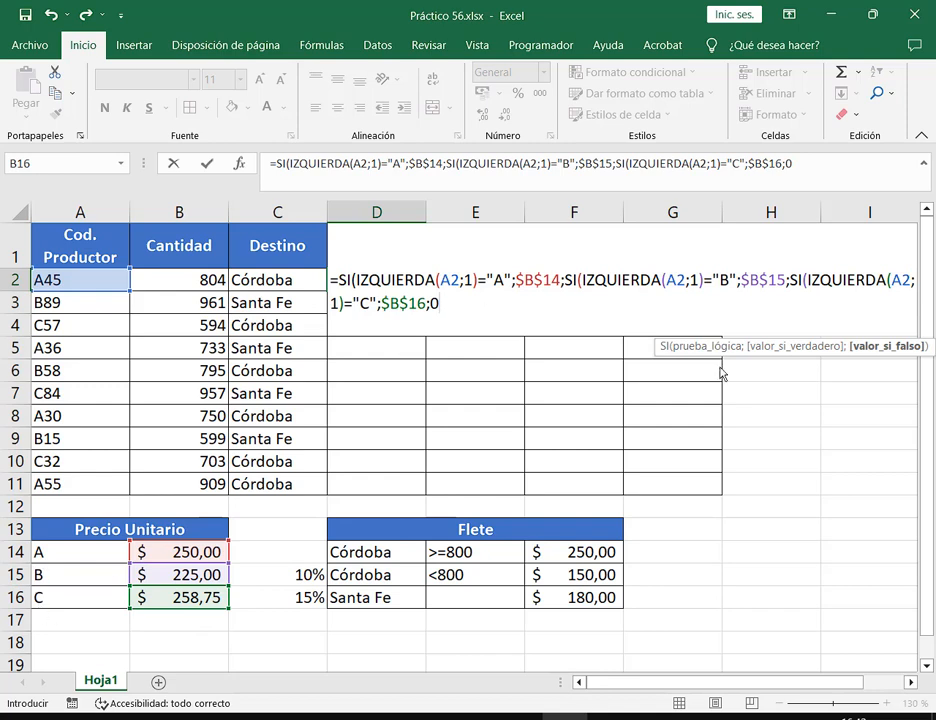
{"action": "type", "text": ")))"}
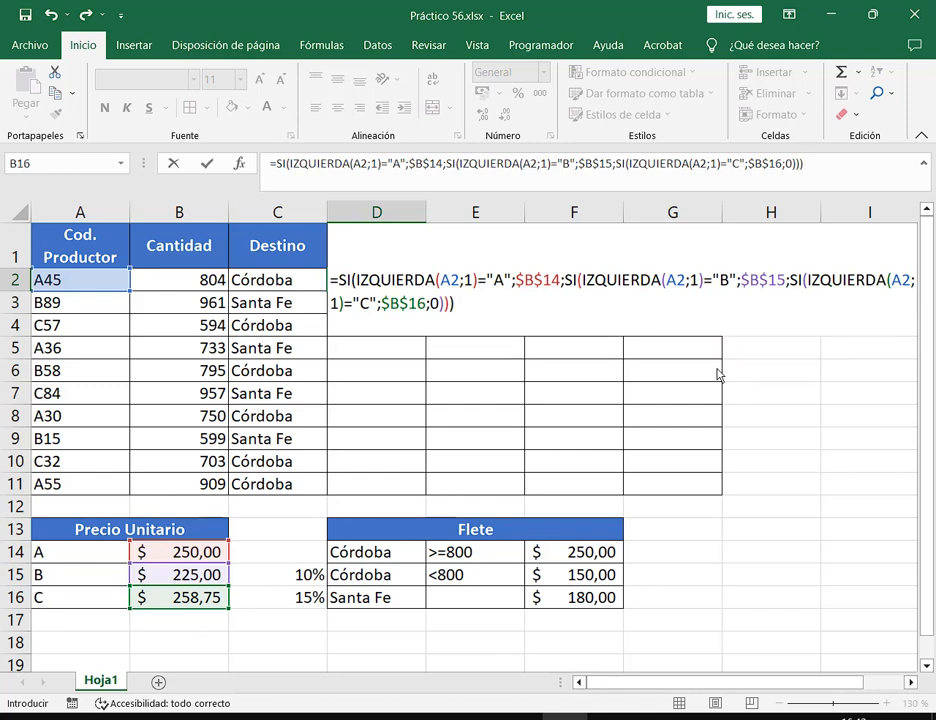
Step: Confirm the nested SI price formula in D2 and copy it down the Precio column through D11
{"action": "key", "text": "Return"}
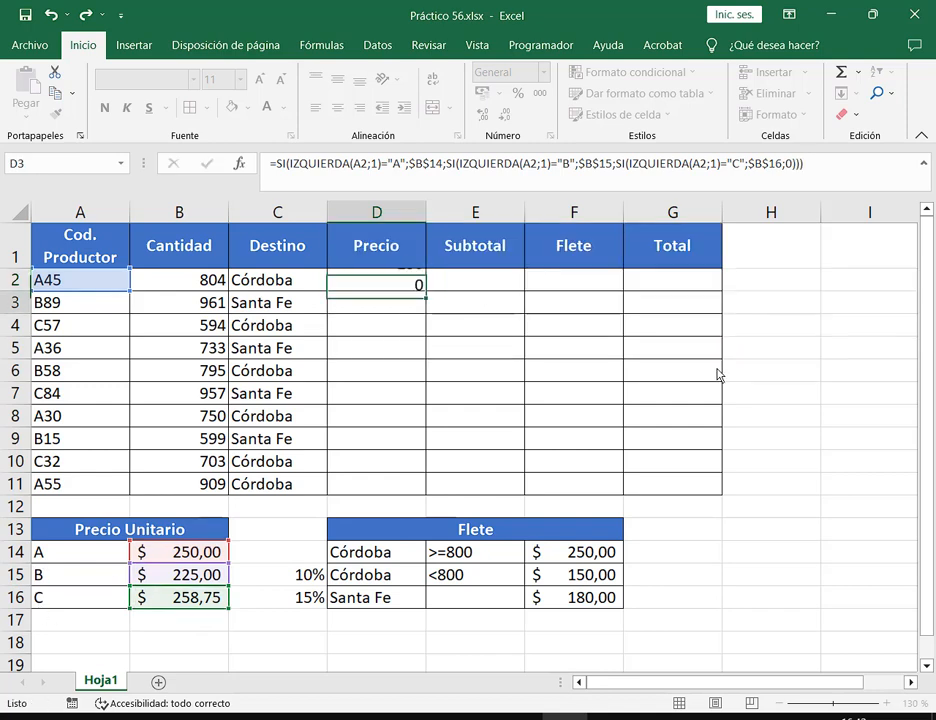
{"action": "left_click", "coordinate": [406, 283]}
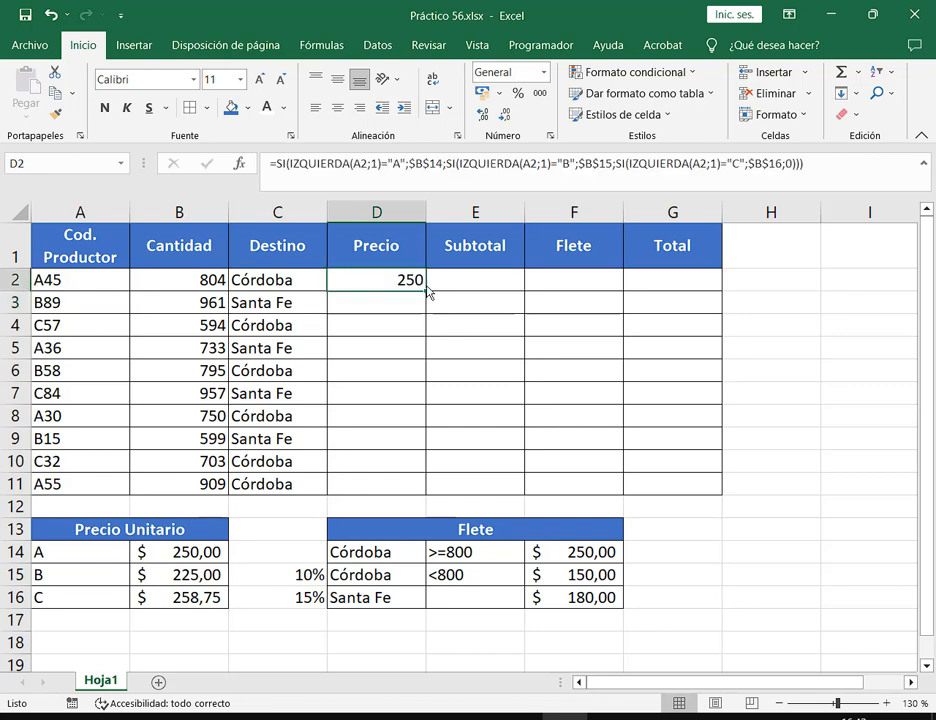
{"action": "left_click_drag", "start_coordinate": [427, 292], "coordinate": [410, 374]}
{"action": "left_click_drag", "start_coordinate": [402, 488], "coordinate": [402, 499]}
{"action": "left_click", "coordinate": [402, 501]}
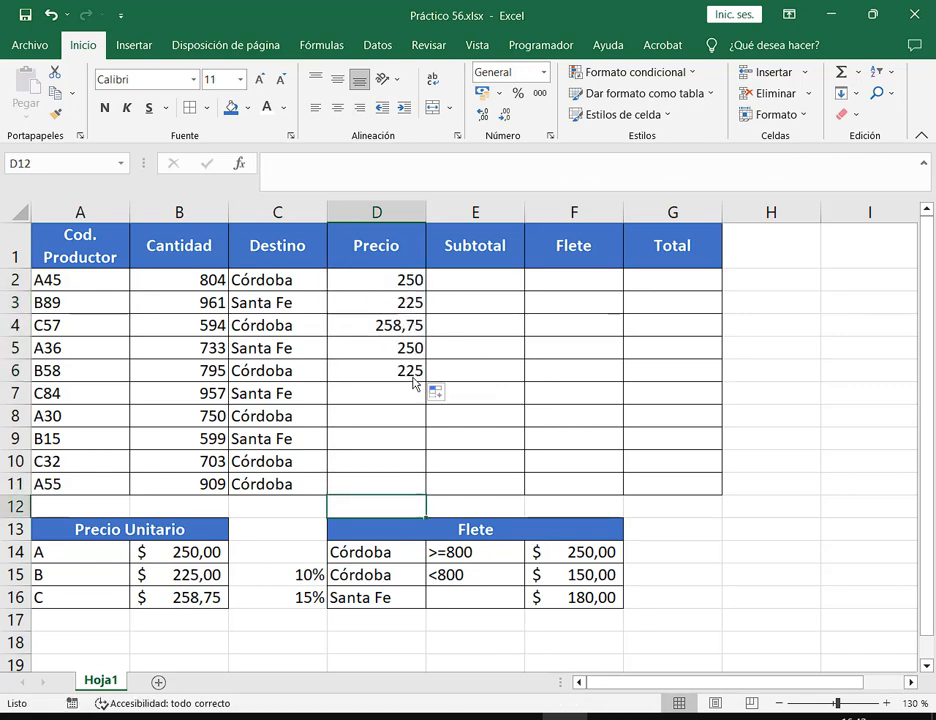
{"action": "left_click", "coordinate": [413, 377]}
{"action": "left_click_drag", "start_coordinate": [423, 383], "coordinate": [424, 494]}
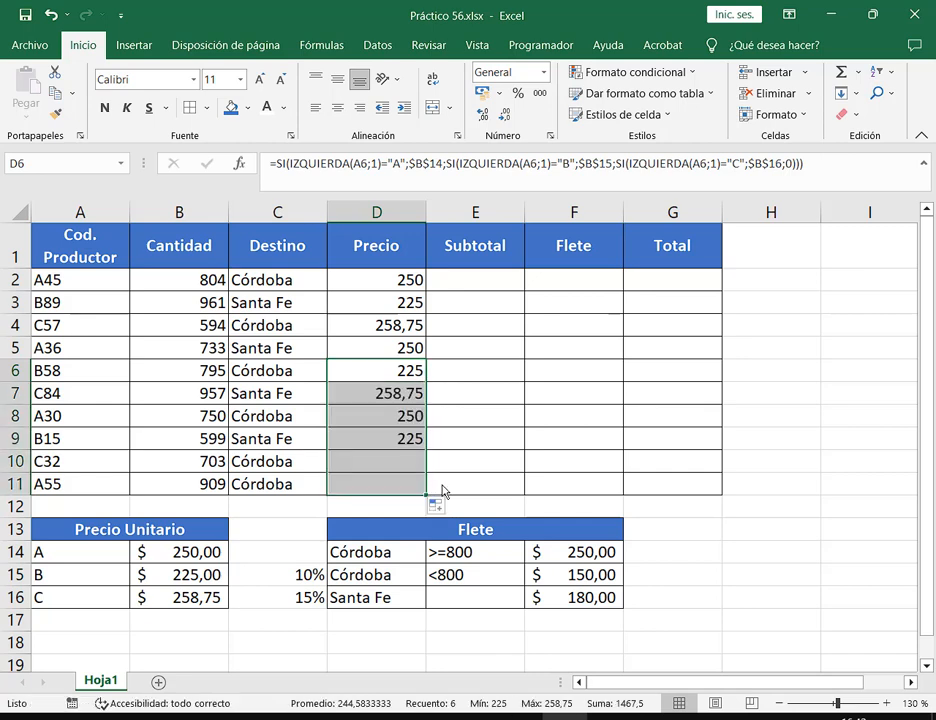
Step: Format the Precio values from D2 downward with the $ Español (Argentina) accounting format
{"action": "left_click_drag", "start_coordinate": [409, 283], "coordinate": [402, 507]}
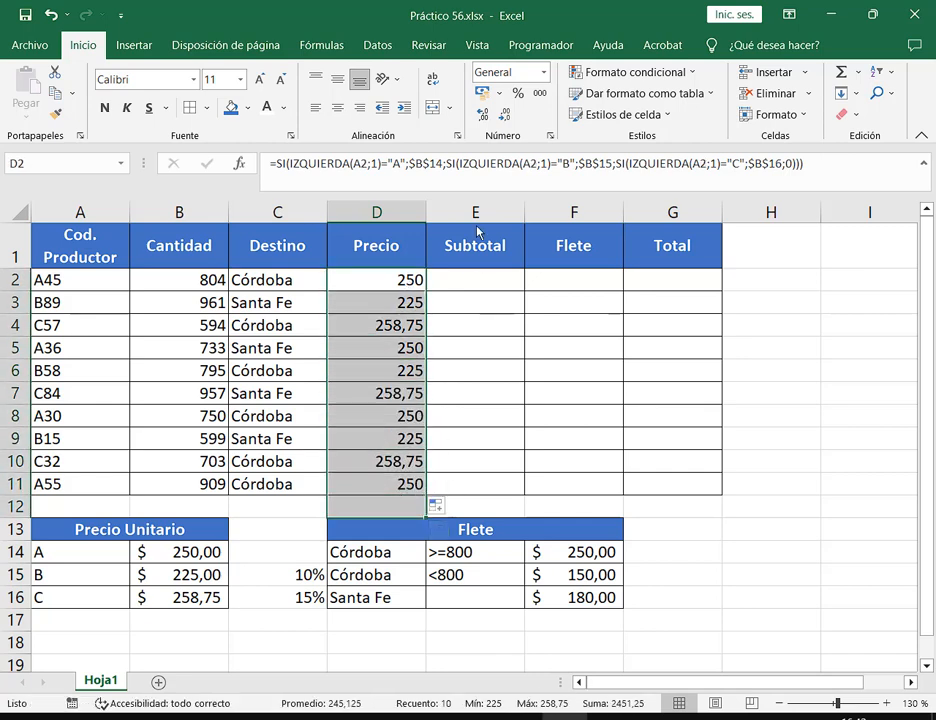
{"action": "left_click", "coordinate": [498, 93]}
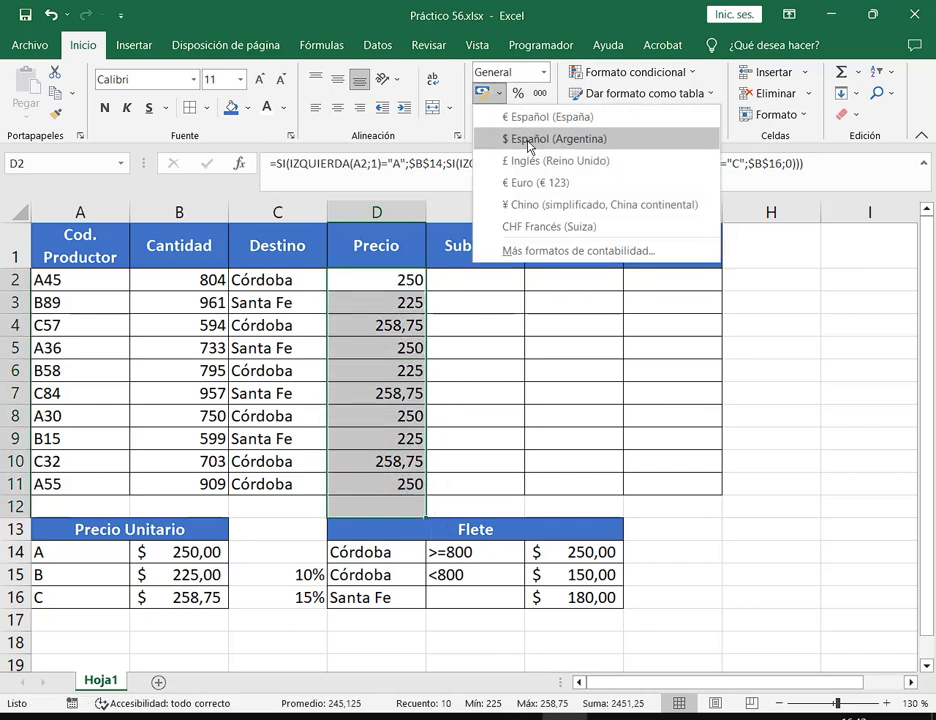
Step: Apply the $ Español (Argentina) accounting format to the selected Precio cells and check the prices in the first rows
{"action": "left_click", "coordinate": [530, 141]}
{"action": "left_click", "coordinate": [405, 283]}
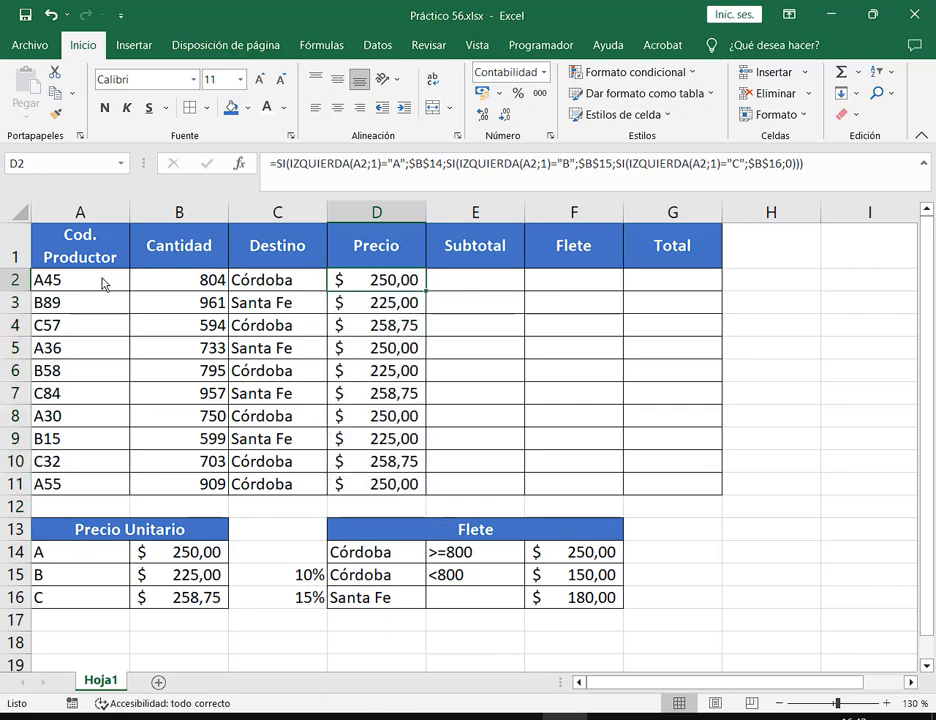
{"action": "left_click", "coordinate": [407, 305]}
{"action": "left_click", "coordinate": [409, 334]}
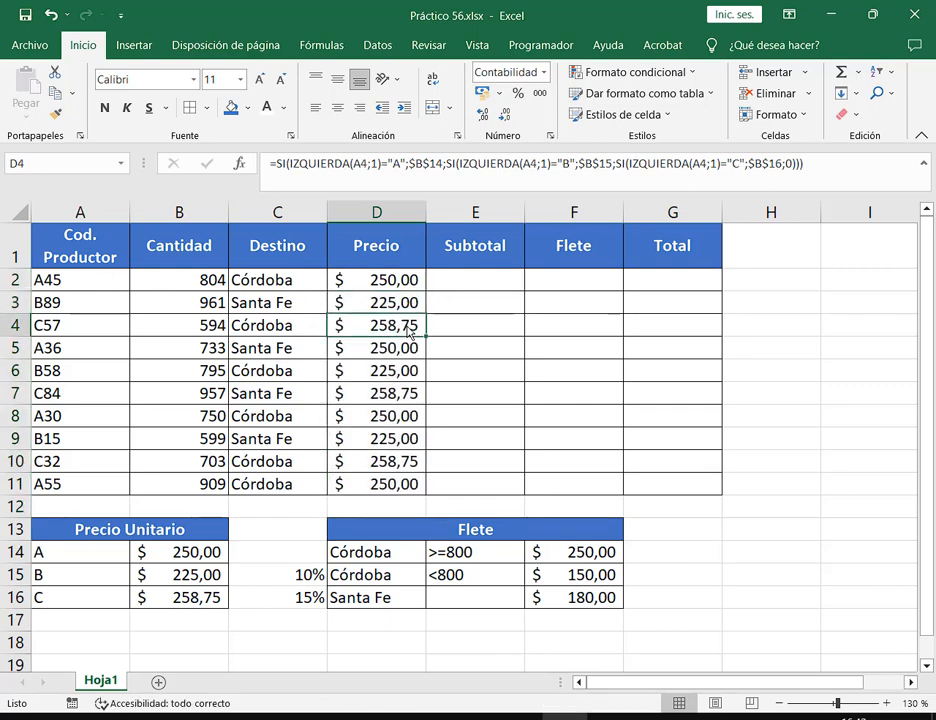
{"action": "left_click", "coordinate": [412, 350]}
{"action": "left_click", "coordinate": [412, 416]}
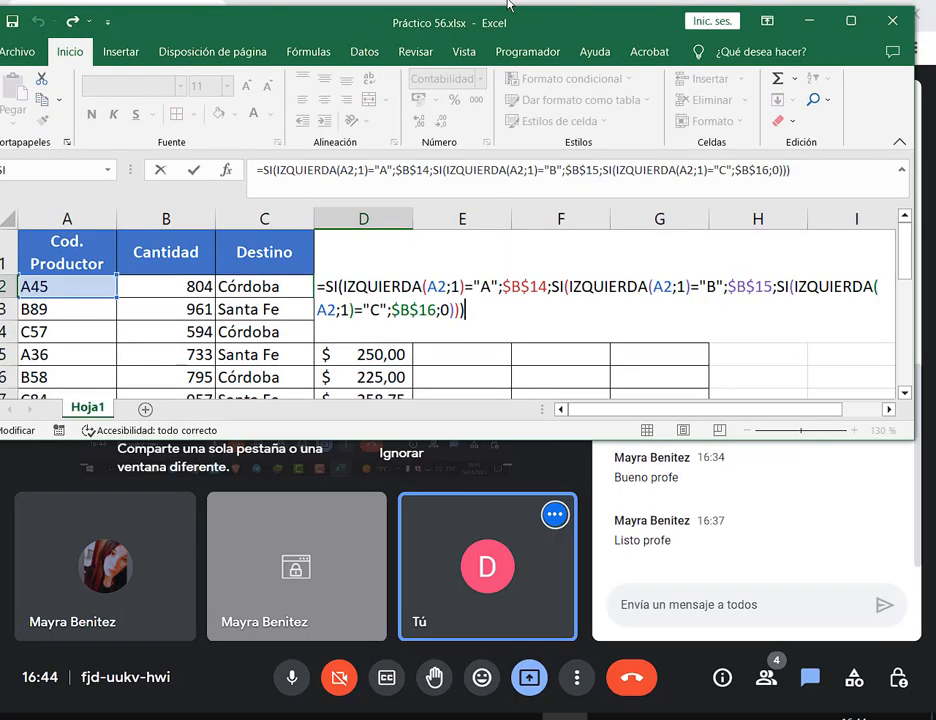
Step: Examine the conditions and price references in the nested SI formula of cell D2, keeping the formula as it is
{"action": "left_click", "coordinate": [503, 287]}
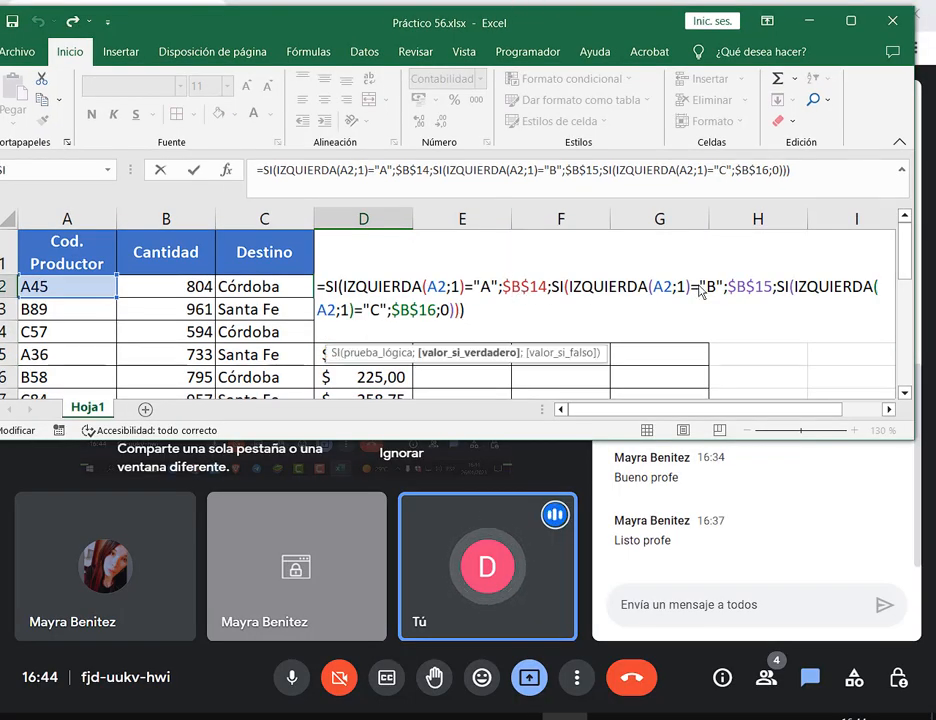
{"action": "left_click", "coordinate": [766, 289]}
{"action": "left_click", "coordinate": [473, 316]}
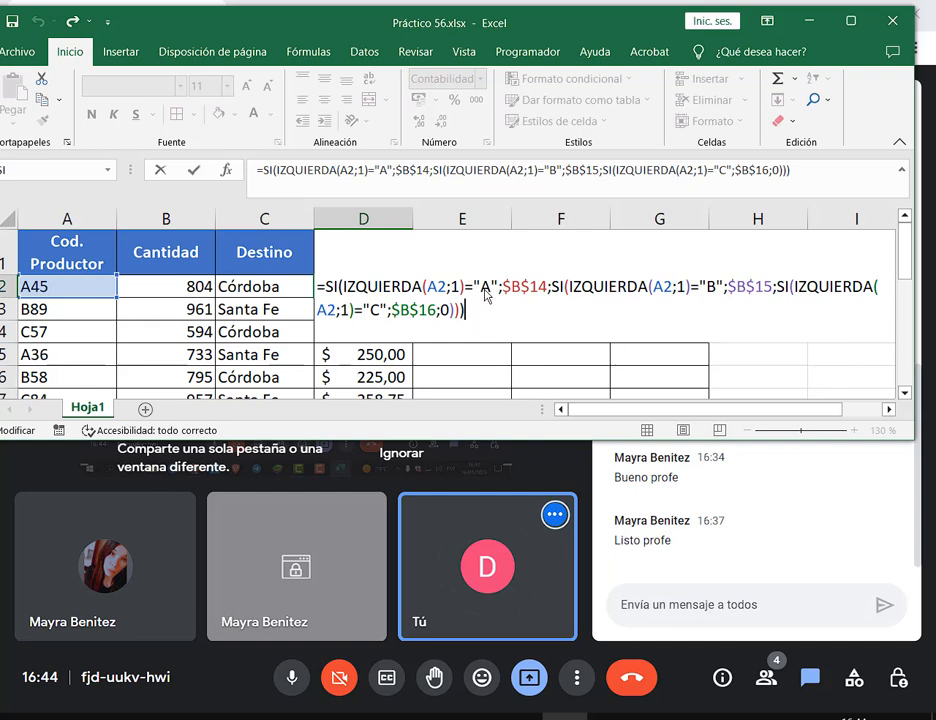
{"action": "double_click", "coordinate": [483, 289]}
{"action": "scroll", "coordinate": [188, 360], "scroll_direction": "down", "scroll_amount": 2}
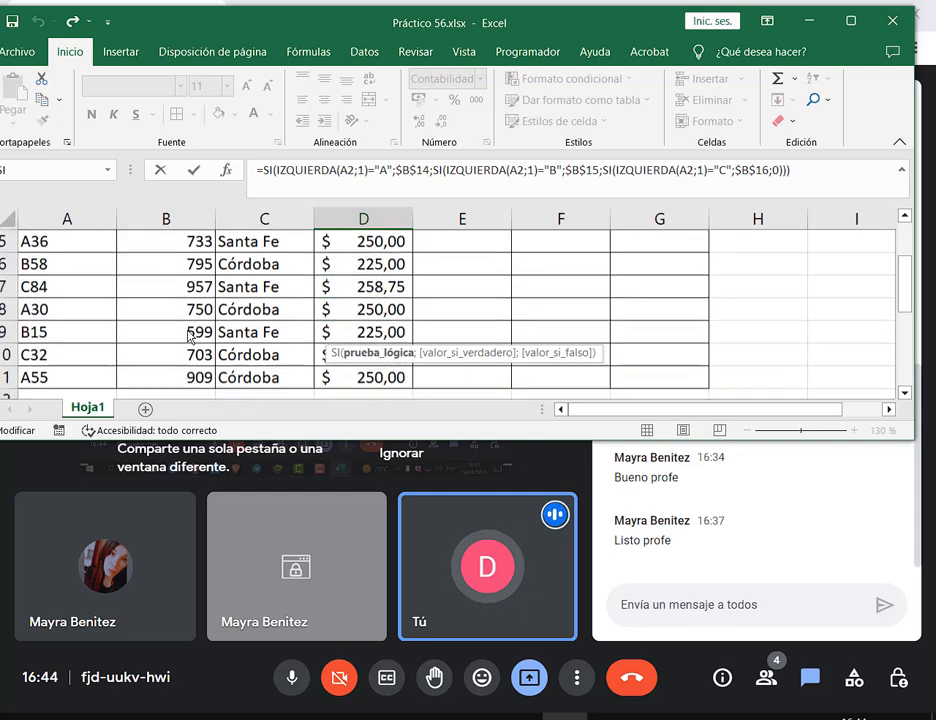
{"action": "scroll", "coordinate": [105, 381], "scroll_direction": "down", "scroll_amount": 1}
{"action": "scroll", "coordinate": [184, 359], "scroll_direction": "up", "scroll_amount": 3}
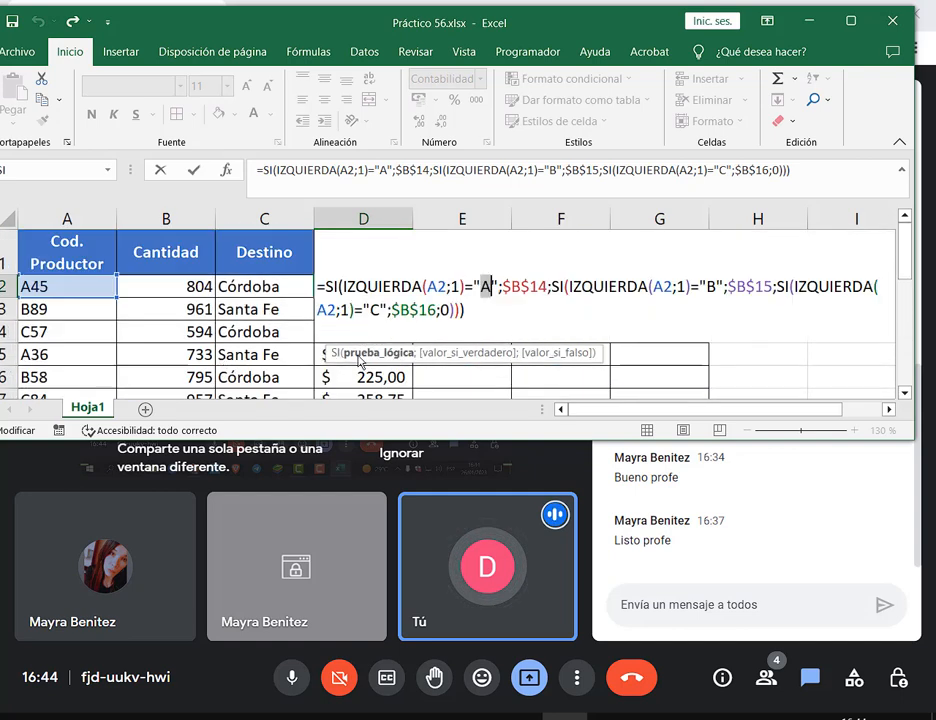
{"action": "left_click", "coordinate": [493, 320]}
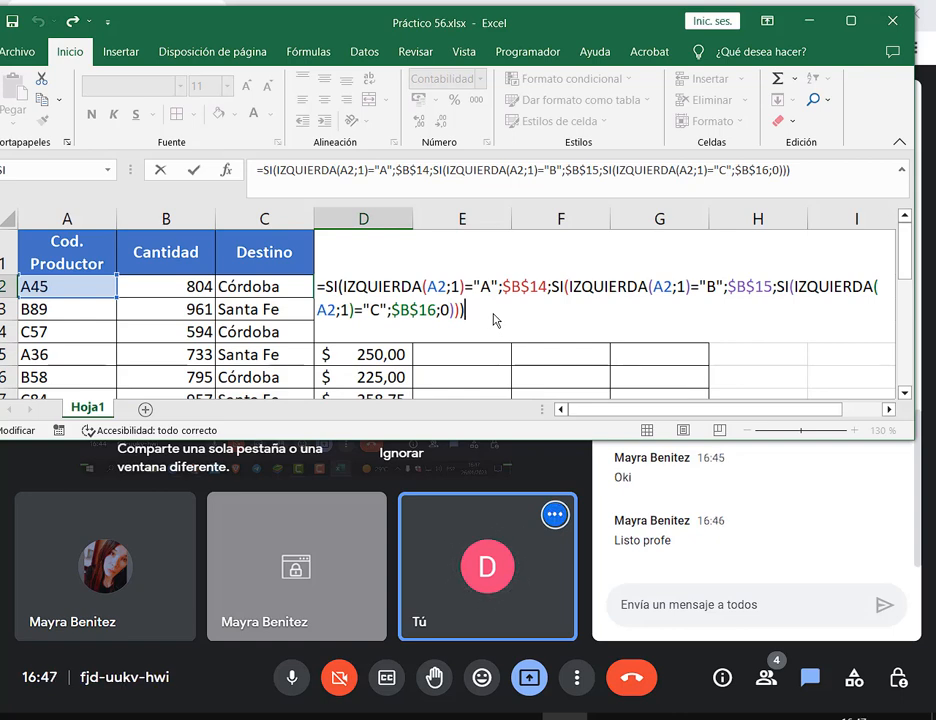
{"action": "key", "text": "Return"}
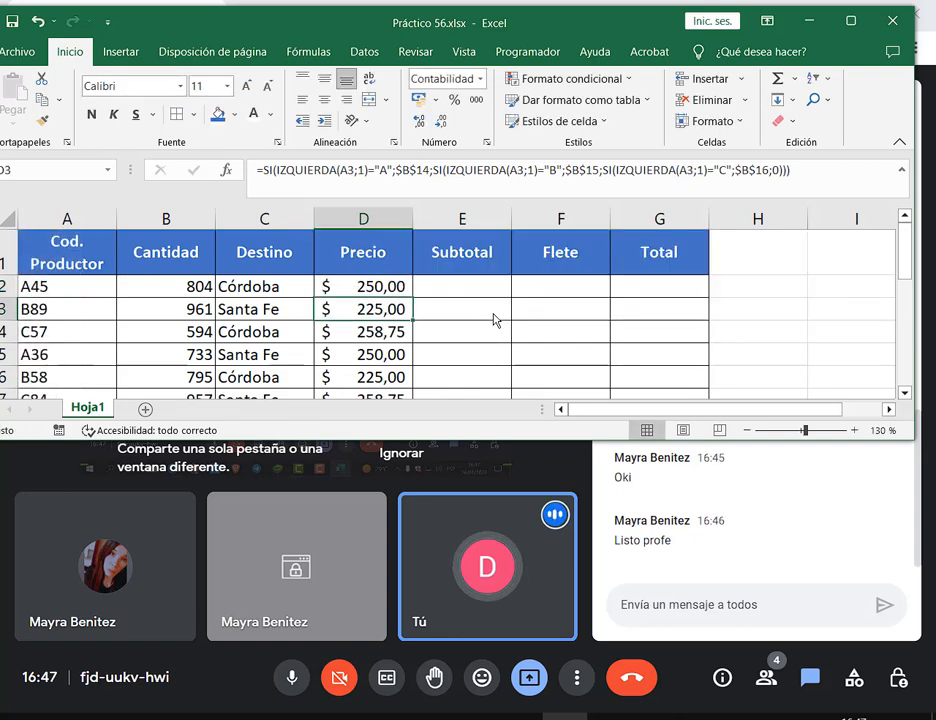
Step: Calculate the Subtotal in E2 with =D2*B2 and fill the formula down the column
{"action": "left_click", "coordinate": [485, 294]}
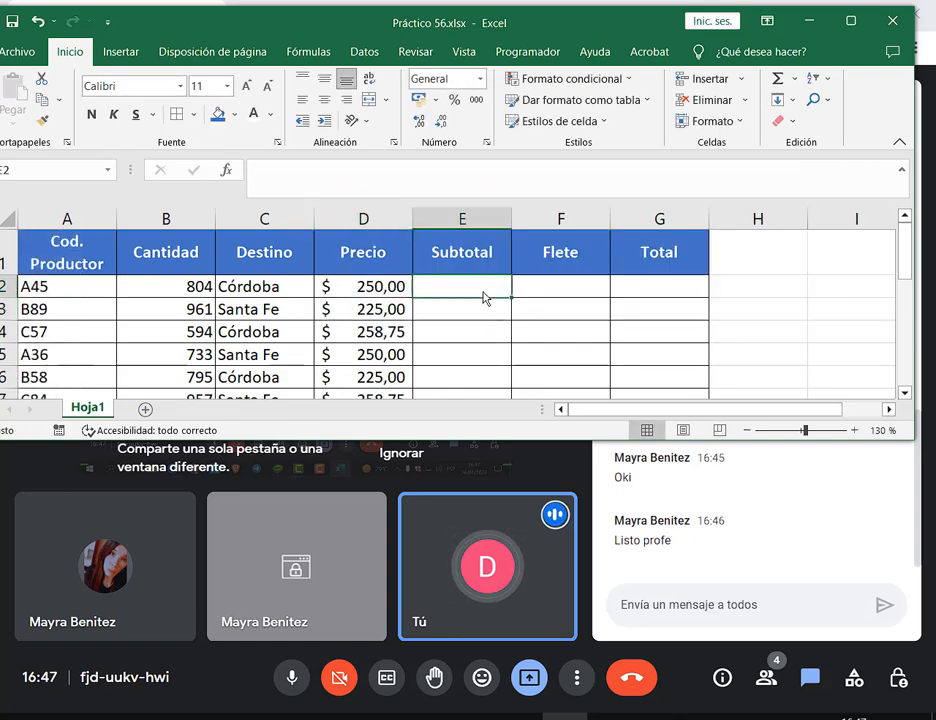
{"action": "type", "text": "="}
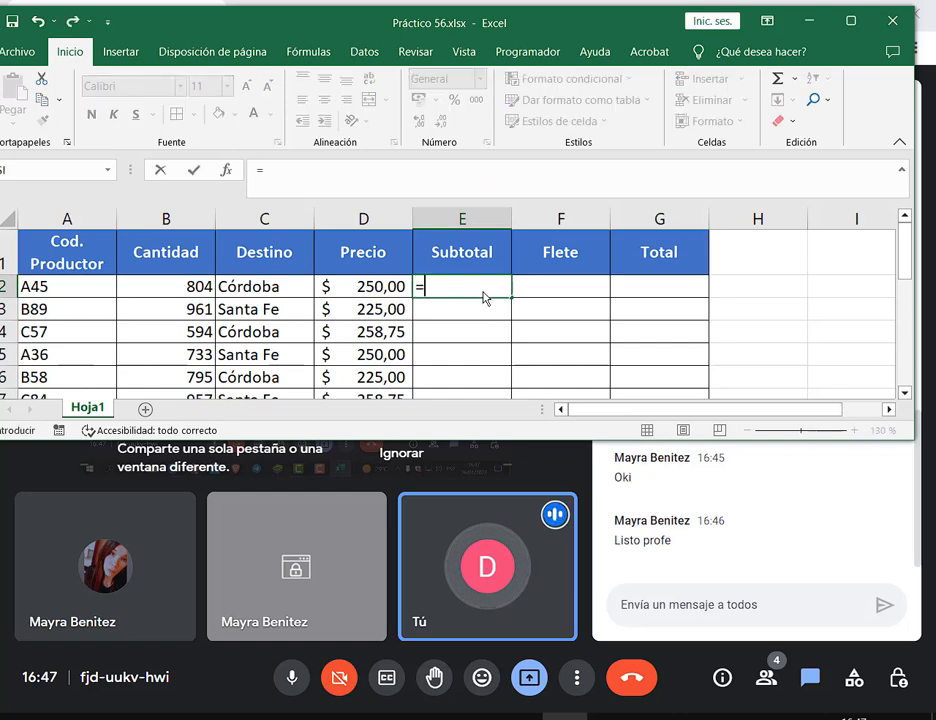
{"action": "left_click", "coordinate": [380, 288]}
{"action": "type", "text": "*"}
{"action": "left_click", "coordinate": [180, 286]}
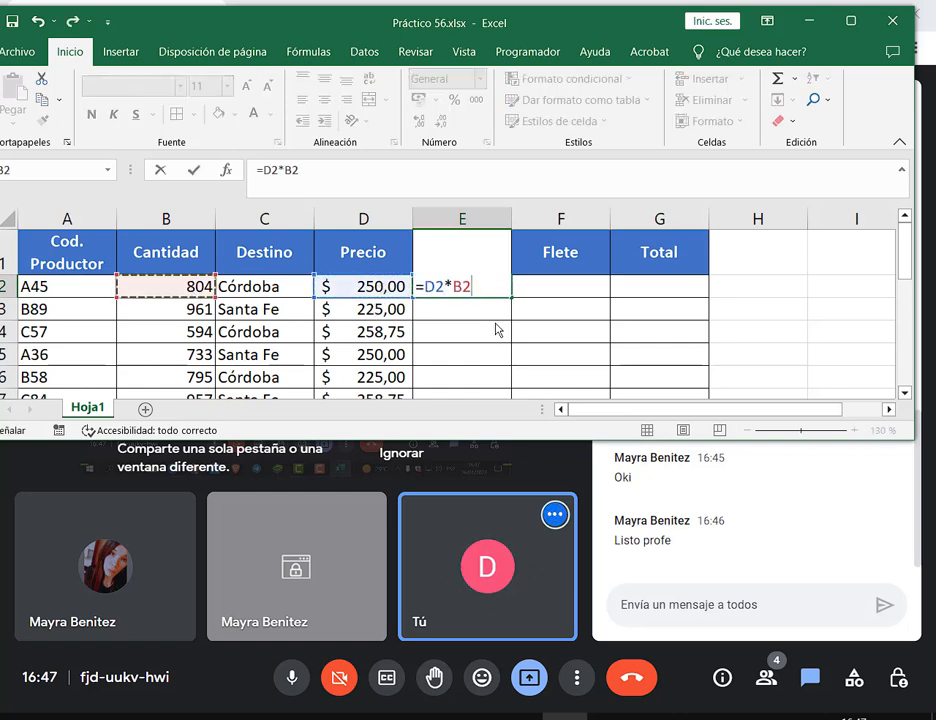
{"action": "key", "text": "Return"}
{"action": "left_click", "coordinate": [503, 291]}
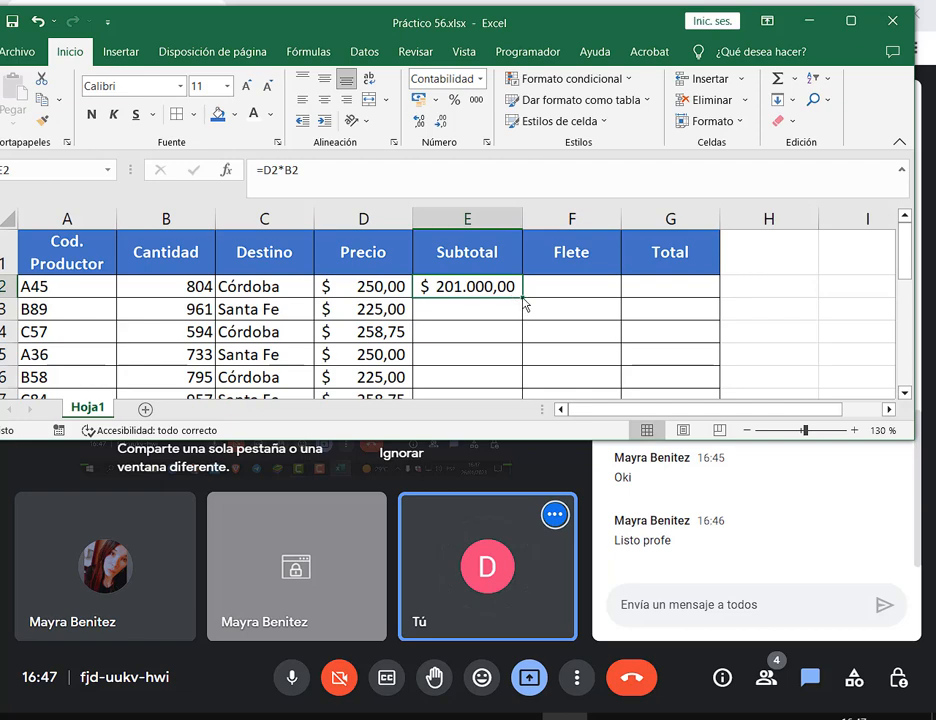
{"action": "double_click", "coordinate": [522, 298]}
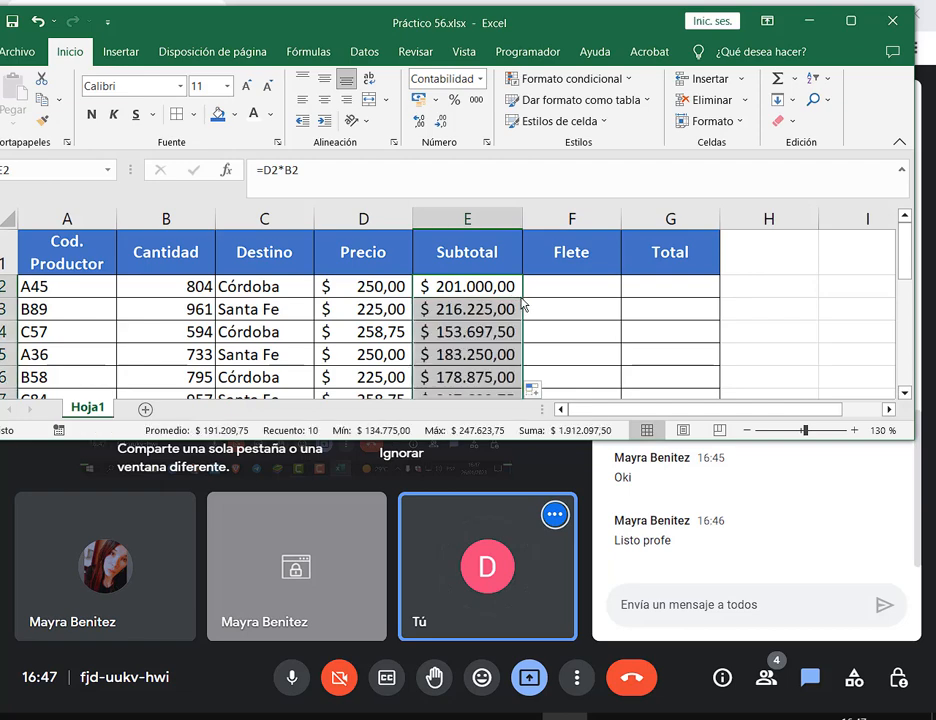
Step: Maximize the workbook window and examine the Córdoba >=800 condition and its charge in the Flete table
{"action": "left_click", "coordinate": [853, 25]}
{"action": "left_click", "coordinate": [595, 282]}
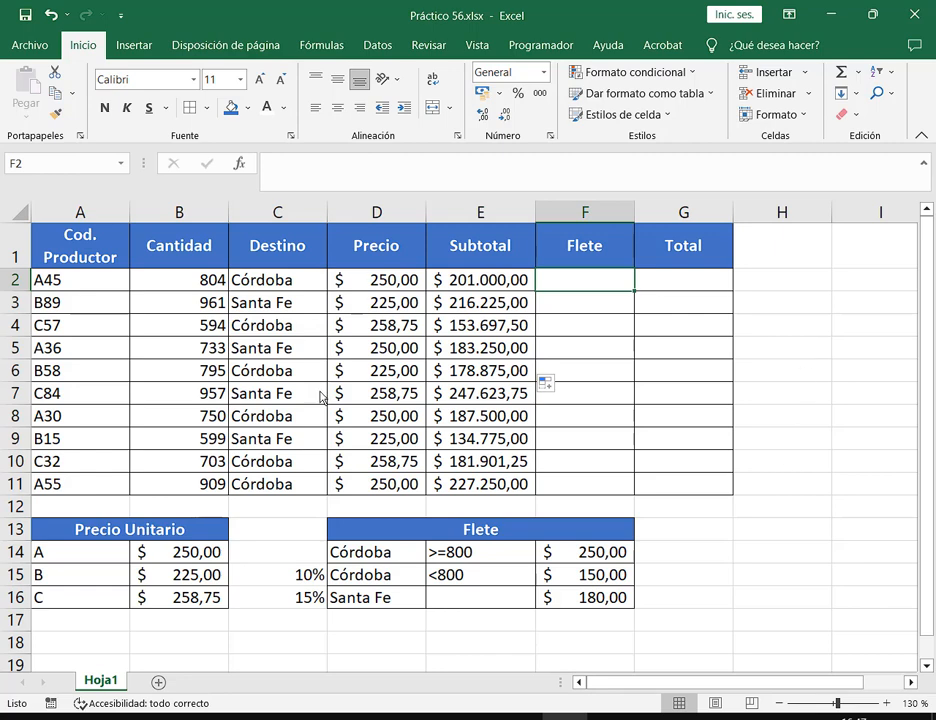
{"action": "left_click_drag", "start_coordinate": [330, 545], "coordinate": [491, 567]}
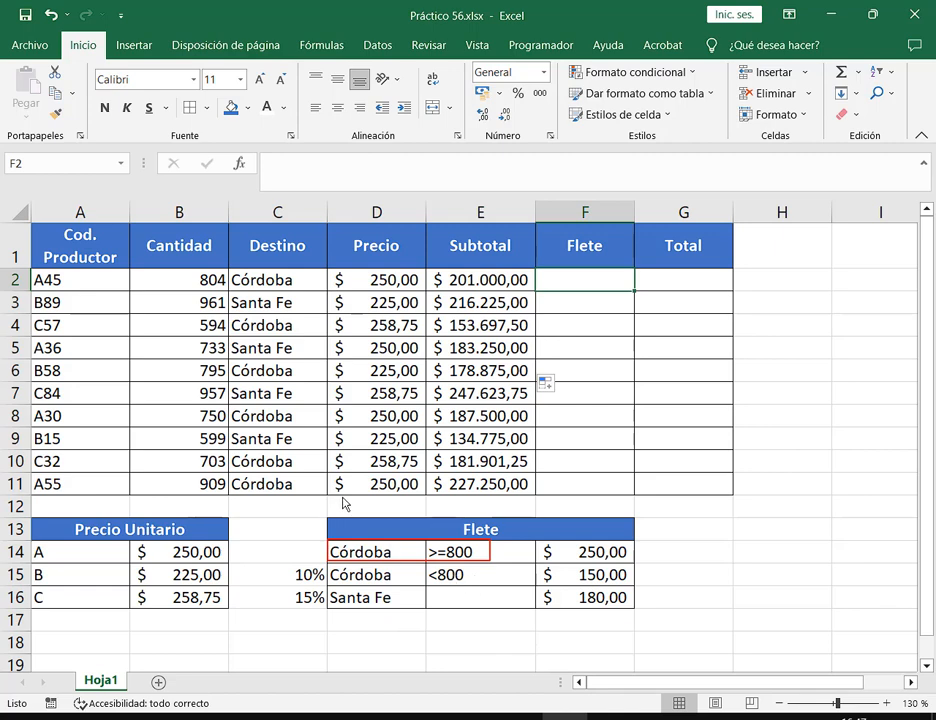
{"action": "left_click_drag", "start_coordinate": [345, 500], "coordinate": [349, 535]}
{"action": "left_click_drag", "start_coordinate": [494, 483], "coordinate": [467, 541]}
{"action": "key", "text": "Escape"}
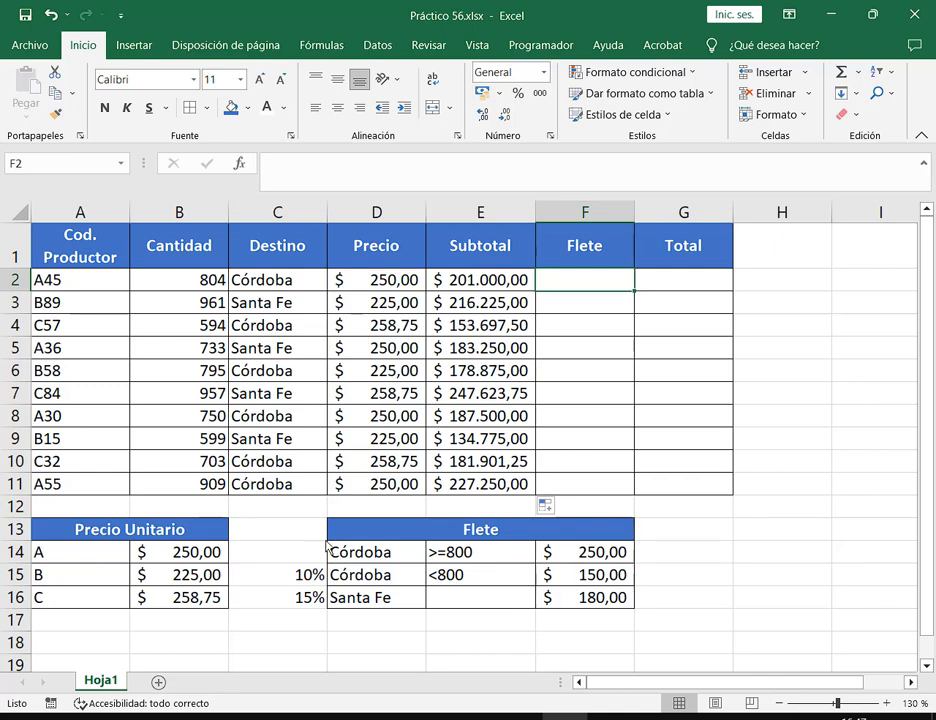
{"action": "mouse_move", "coordinate": [325, 545]}
{"action": "left_mouse_down"}
{"action": "mouse_move", "coordinate": [492, 566]}
{"action": "mouse_move", "coordinate": [485, 561]}
{"action": "left_mouse_up"}
{"action": "left_click_drag", "start_coordinate": [540, 543], "coordinate": [631, 562]}
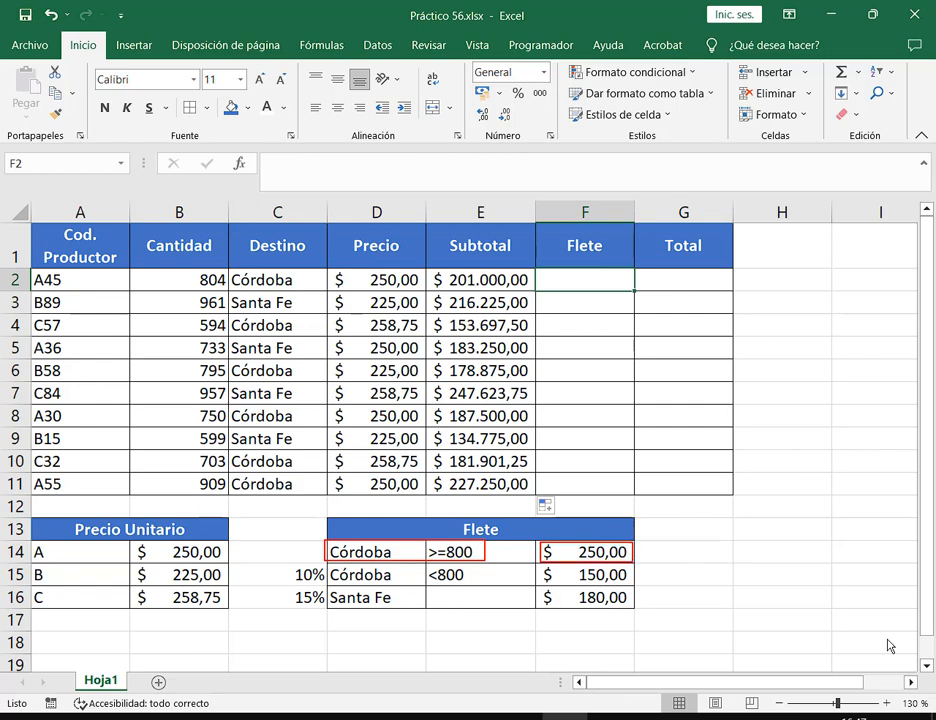
Step: Zoom the sheet to 150% and review both Córdoba conditions, >=800 and <800, with their charges in the Flete table
{"action": "left_click", "coordinate": [887, 704]}
{"action": "left_click", "coordinate": [887, 704]}
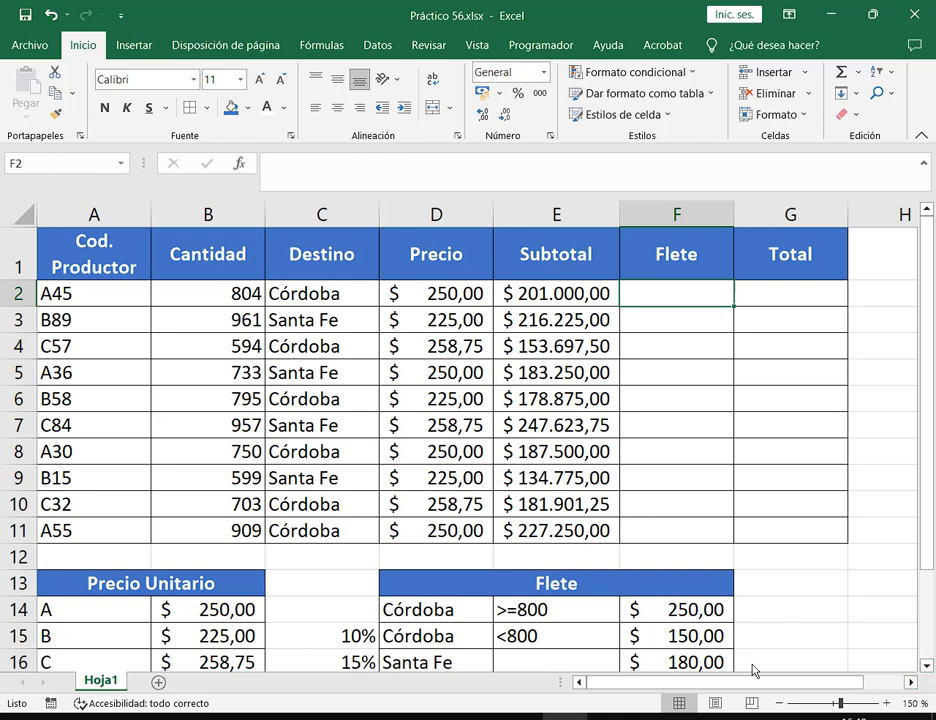
{"action": "left_click_drag", "start_coordinate": [409, 614], "coordinate": [527, 616]}
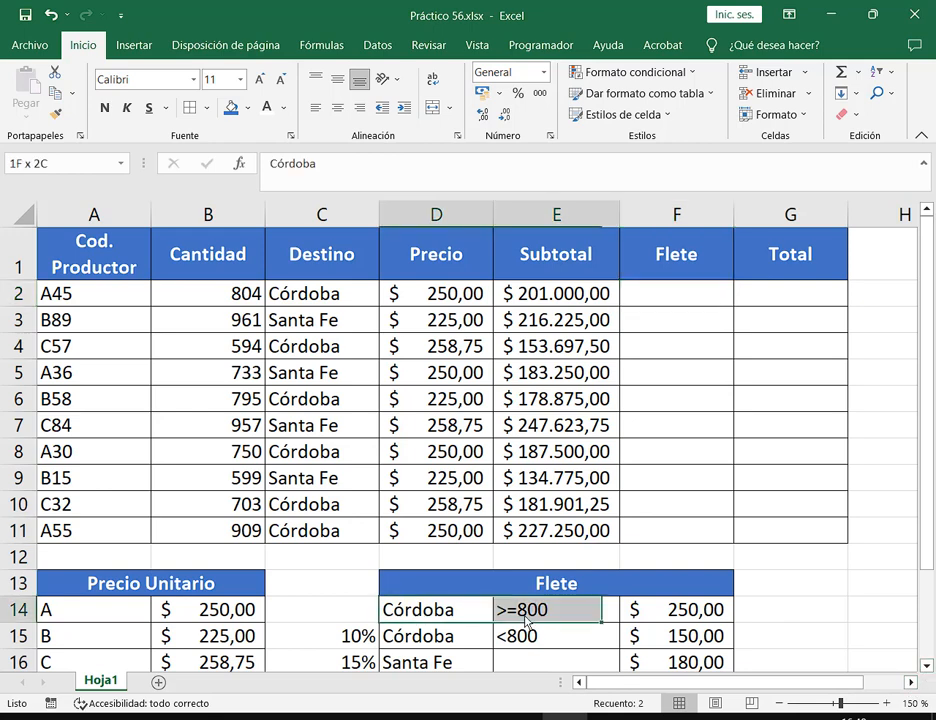
{"action": "left_click", "coordinate": [462, 613]}
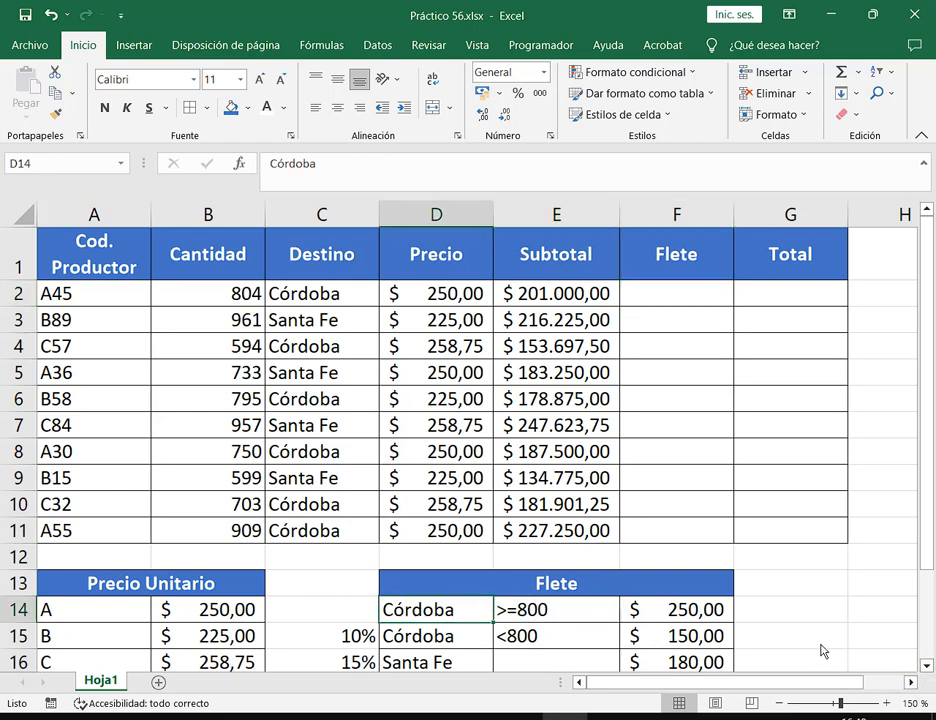
{"action": "left_click", "coordinate": [673, 612]}
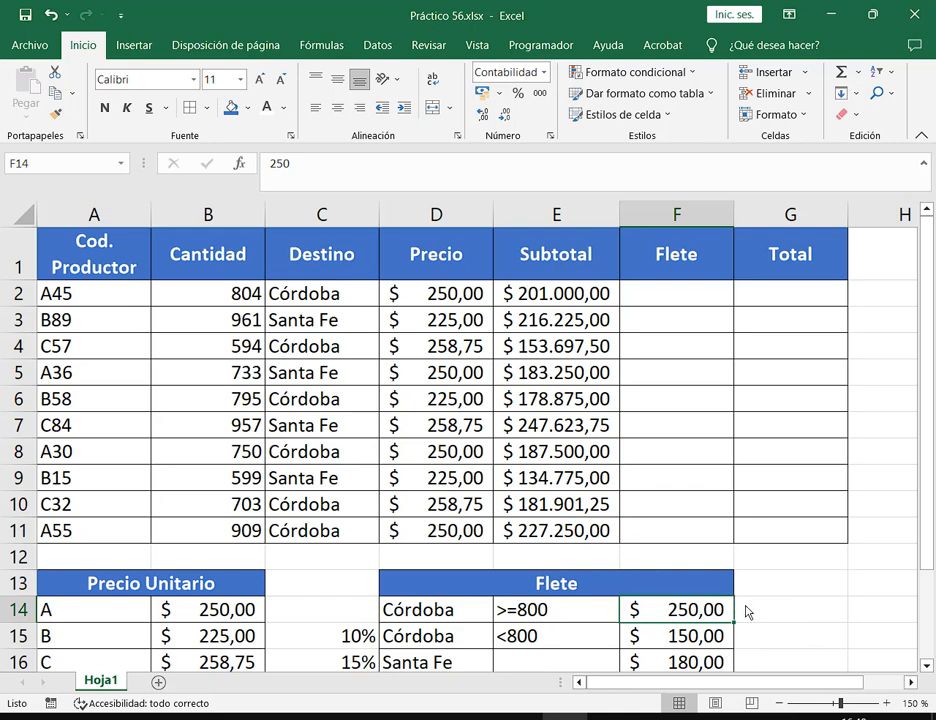
{"action": "left_click", "coordinate": [470, 618]}
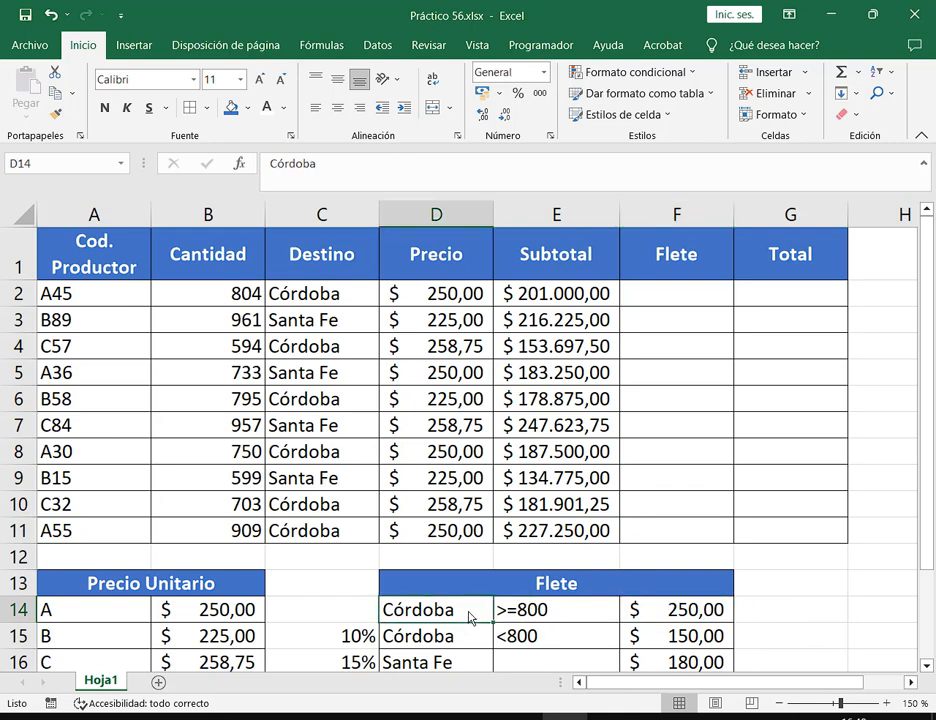
{"action": "left_click", "coordinate": [555, 618]}
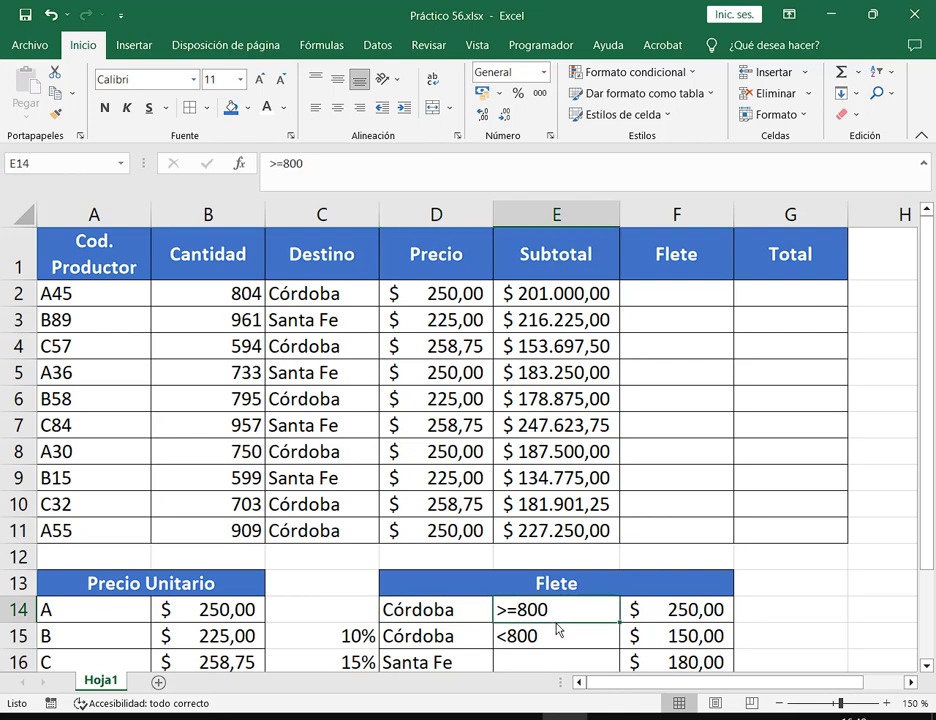
{"action": "left_click", "coordinate": [645, 632]}
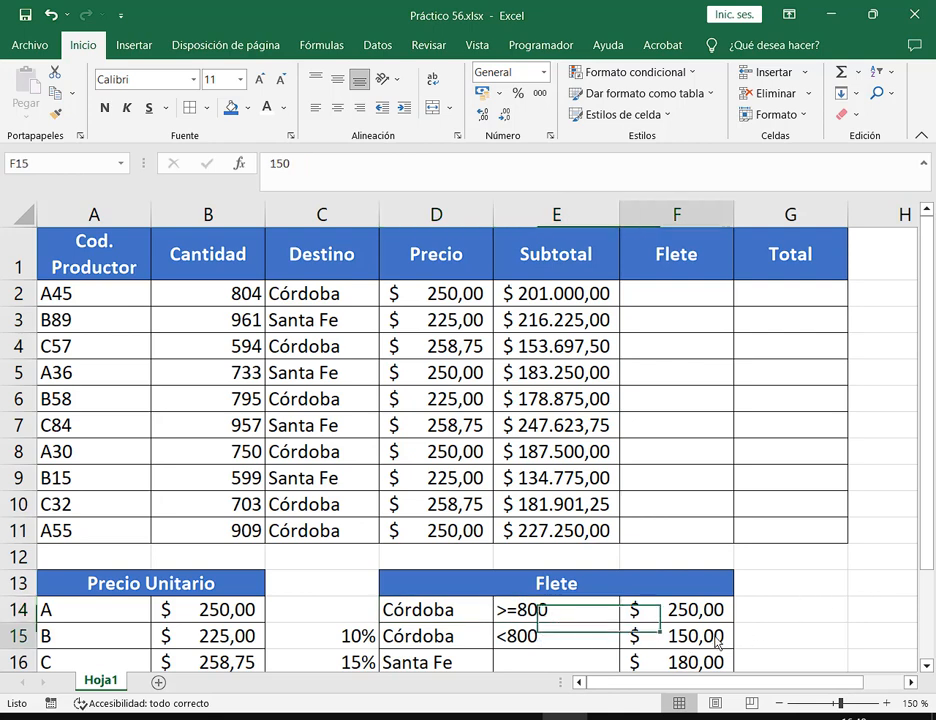
{"action": "left_click", "coordinate": [437, 638]}
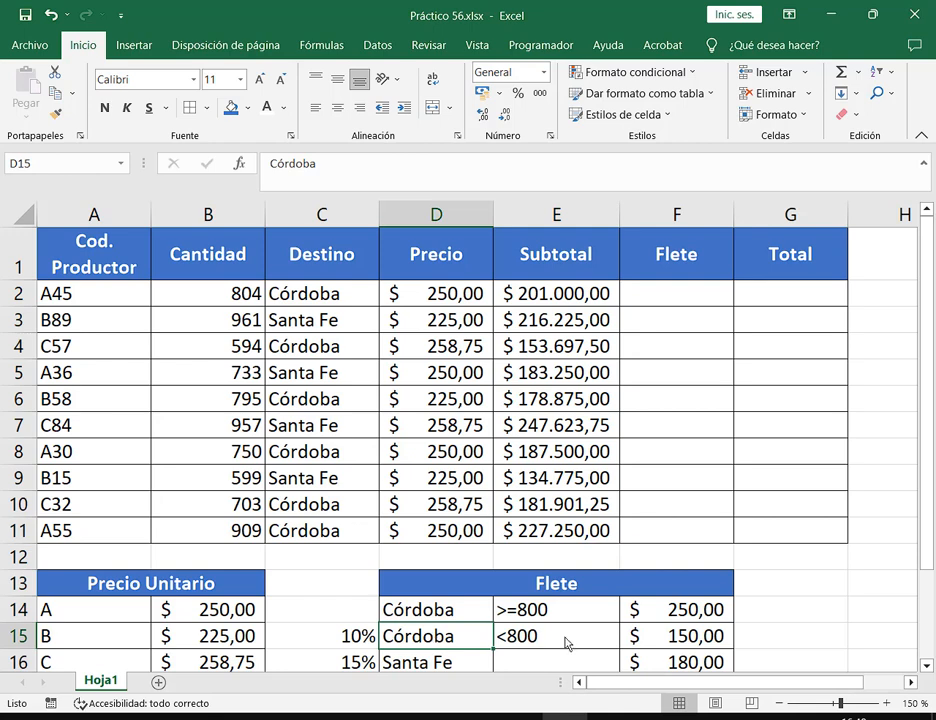
{"action": "left_click", "coordinate": [530, 645]}
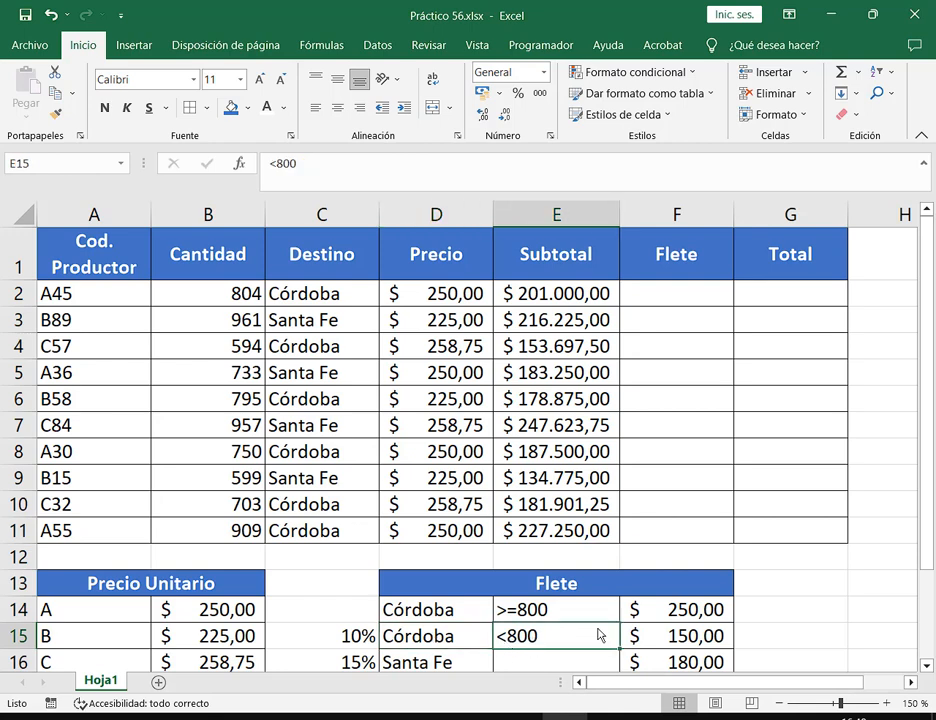
Step: Review the Santa Fe row of the Flete table, including its quantity condition cell and charge
{"action": "scroll", "coordinate": [821, 601], "scroll_direction": "down", "scroll_amount": 1}
{"action": "left_click", "coordinate": [444, 562]}
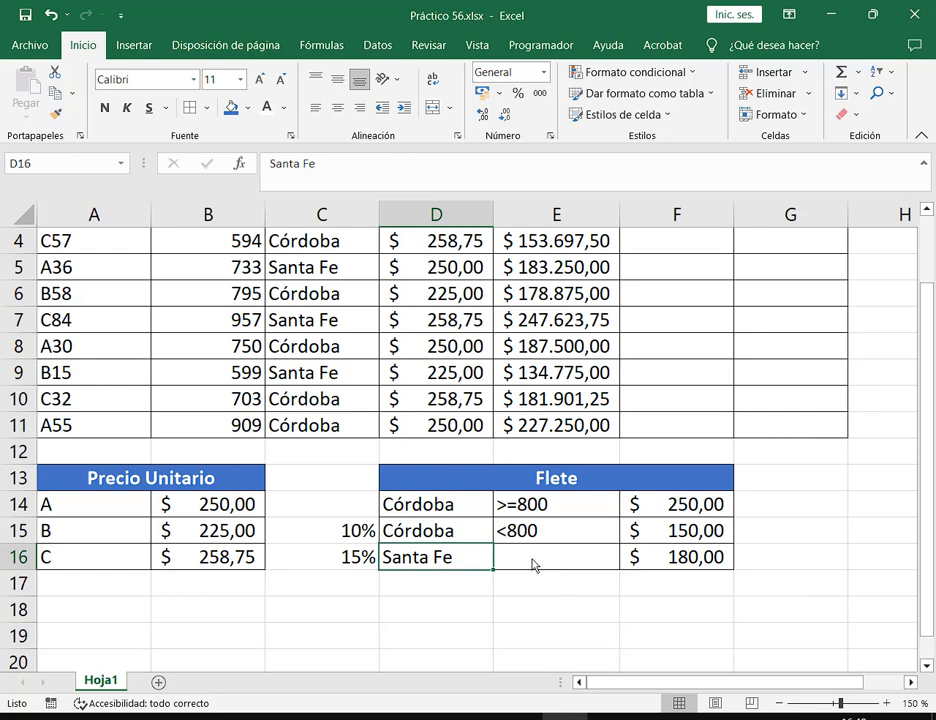
{"action": "left_click_drag", "start_coordinate": [470, 563], "coordinate": [561, 567]}
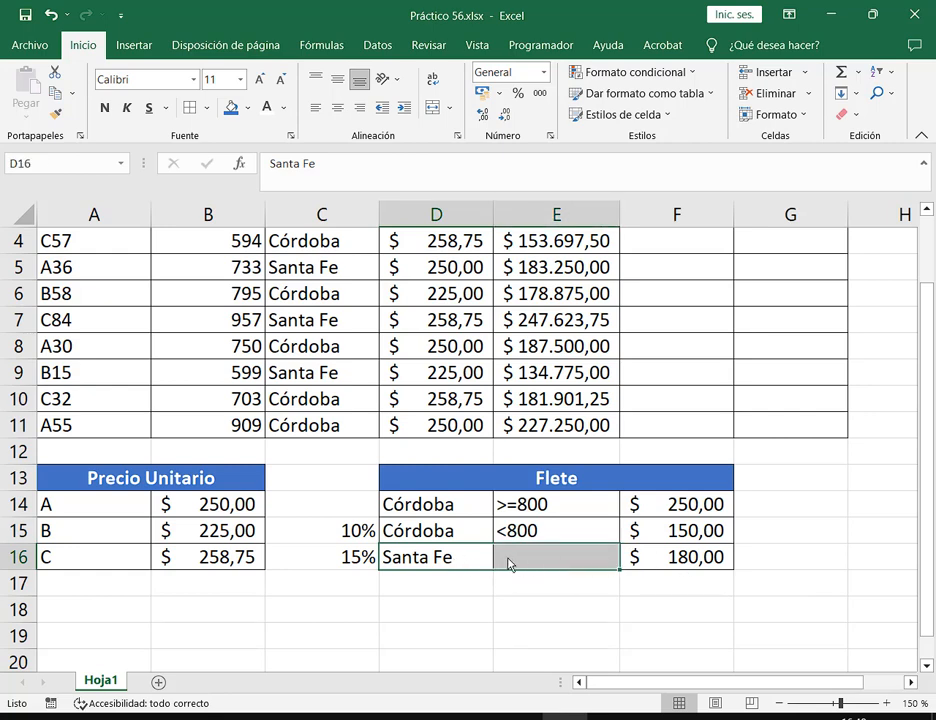
{"action": "left_click", "coordinate": [538, 558]}
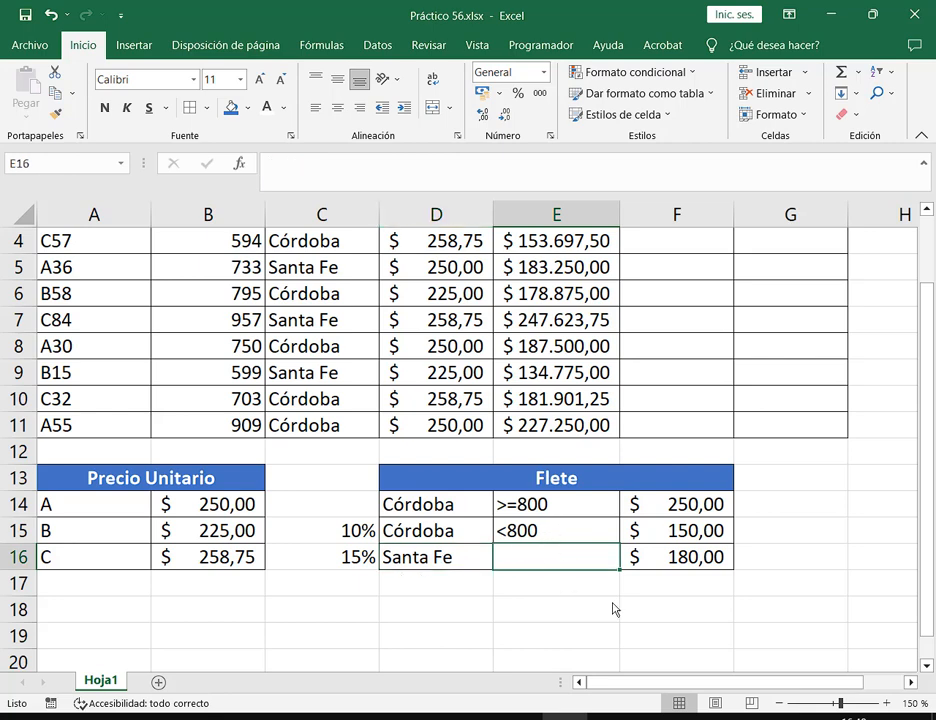
{"action": "left_click", "coordinate": [443, 566]}
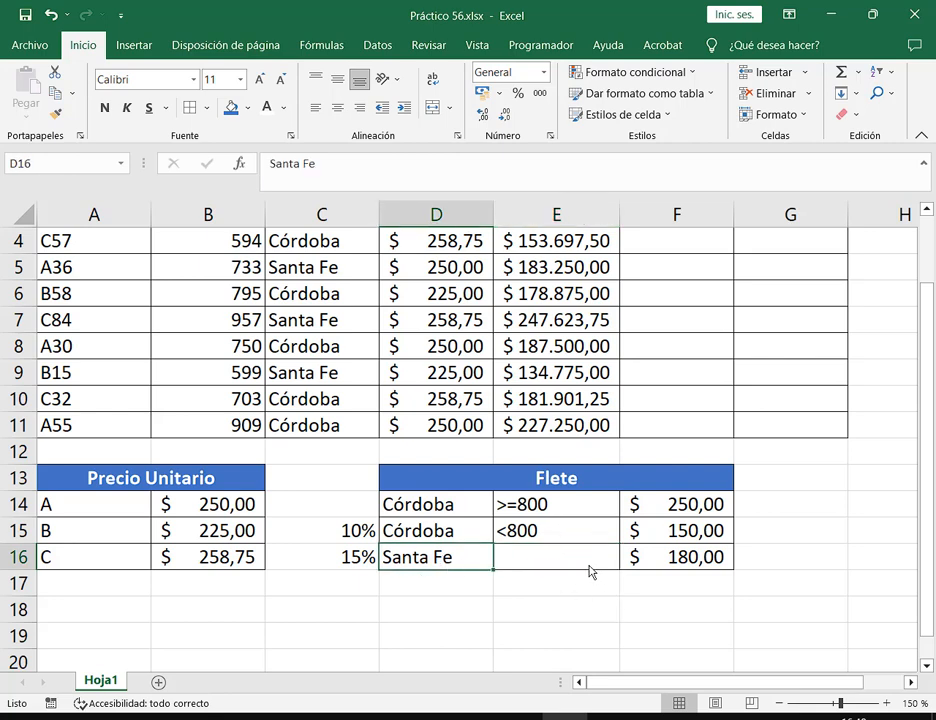
{"action": "left_click", "coordinate": [690, 568]}
{"action": "scroll", "coordinate": [790, 612], "scroll_direction": "up", "scroll_amount": 1}
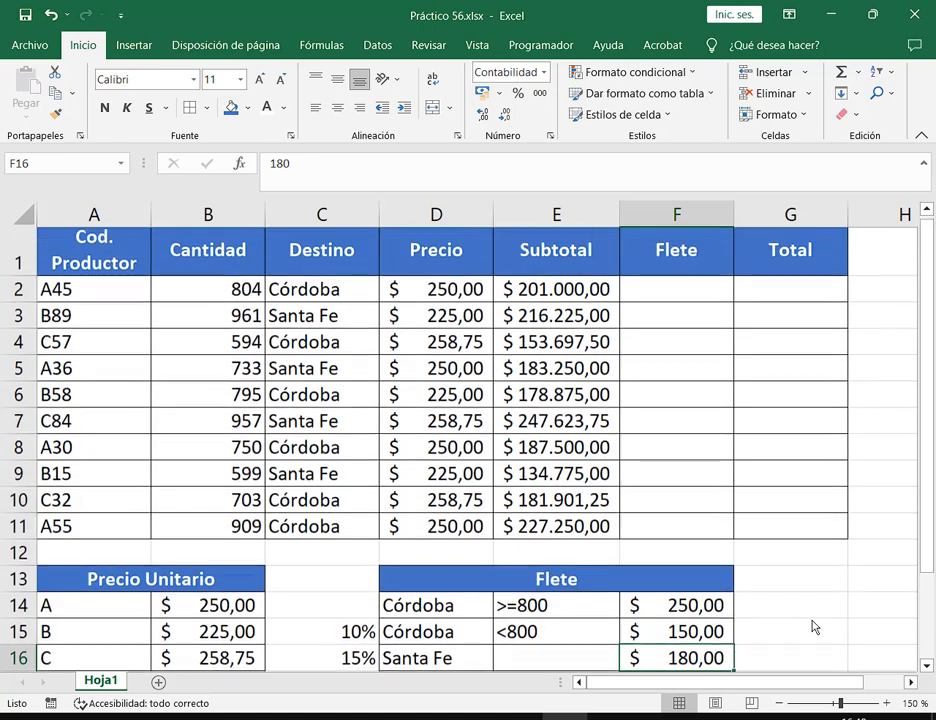
Step: Begin the Flete formula in F2 with =SI(Y(C2="Córdoba" as the first logical condition
{"action": "left_click", "coordinate": [681, 297]}
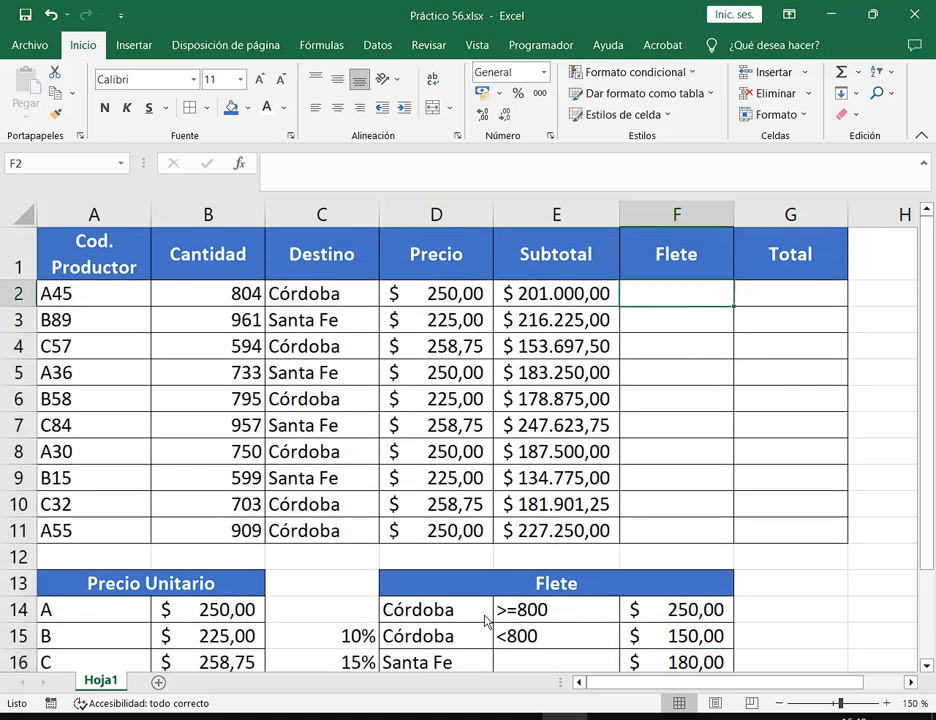
{"action": "left_click", "coordinate": [911, 683]}
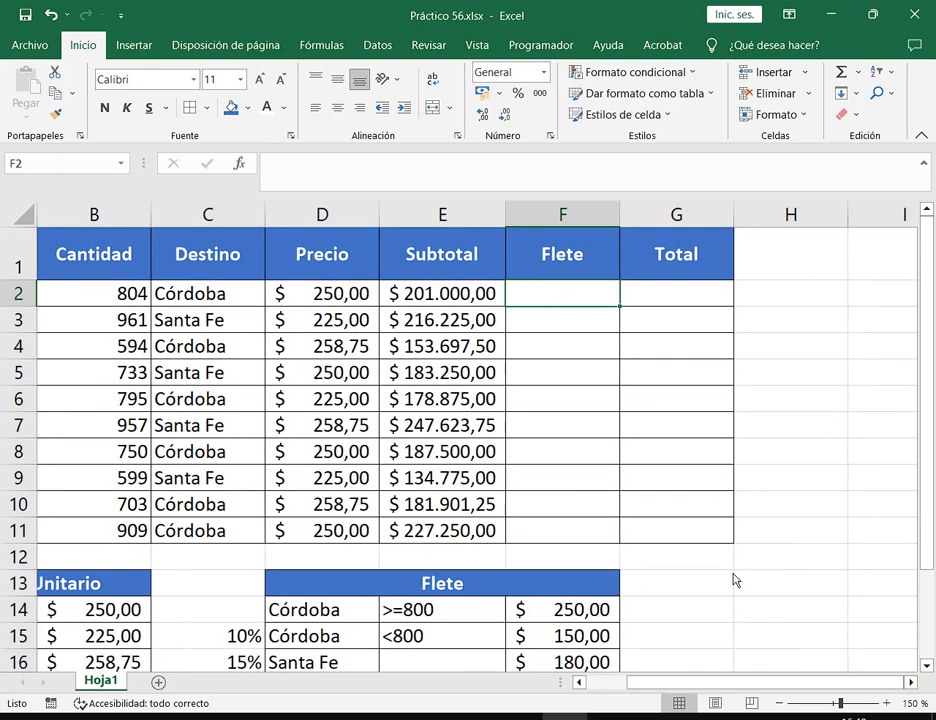
{"action": "type", "text": "="}
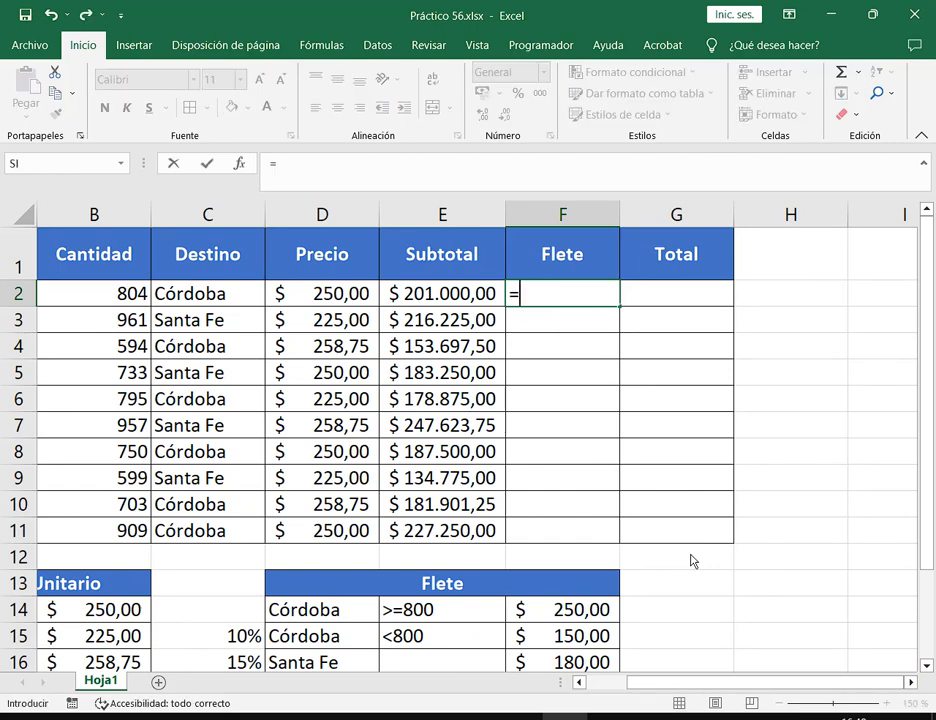
{"action": "type", "text": "SI(Y"}
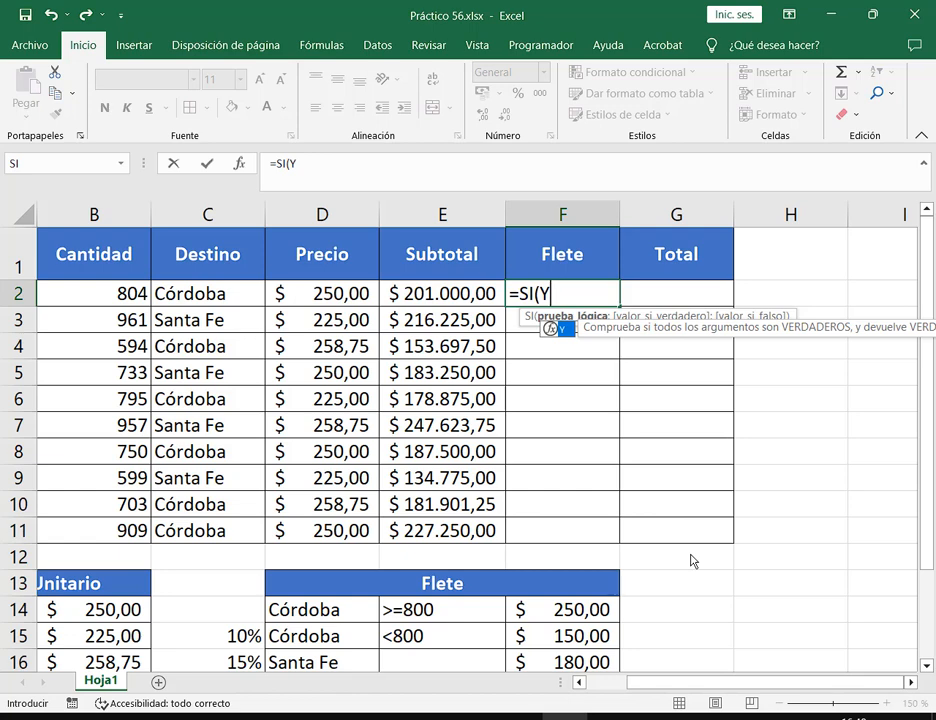
{"action": "type", "text": "("}
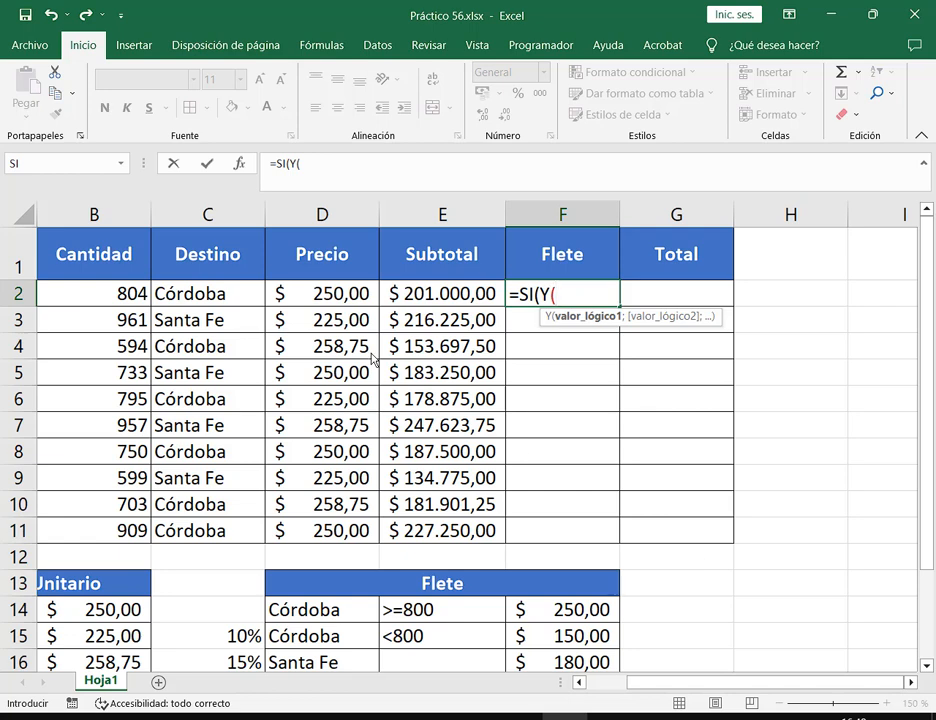
{"action": "left_click", "coordinate": [215, 295]}
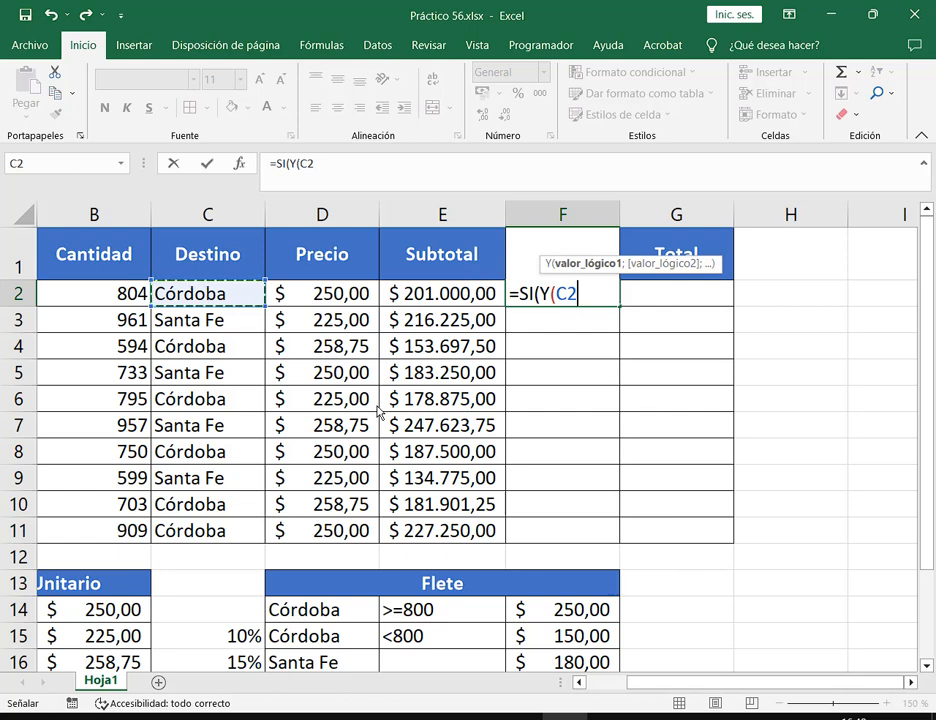
{"action": "type", "text": "="}
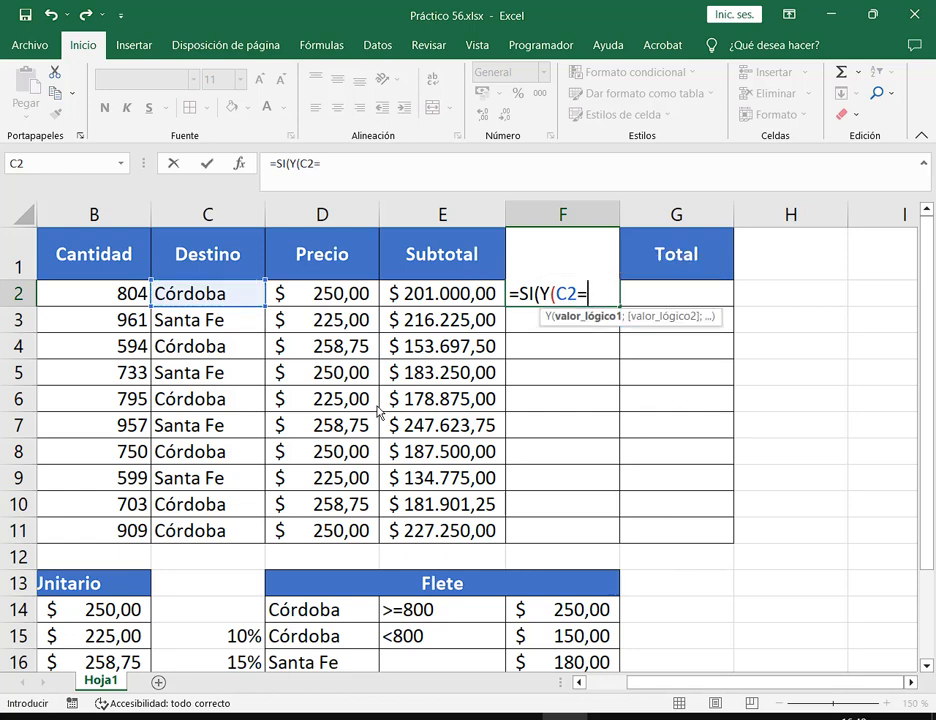
{"action": "type", "text": "\"CÓ"}
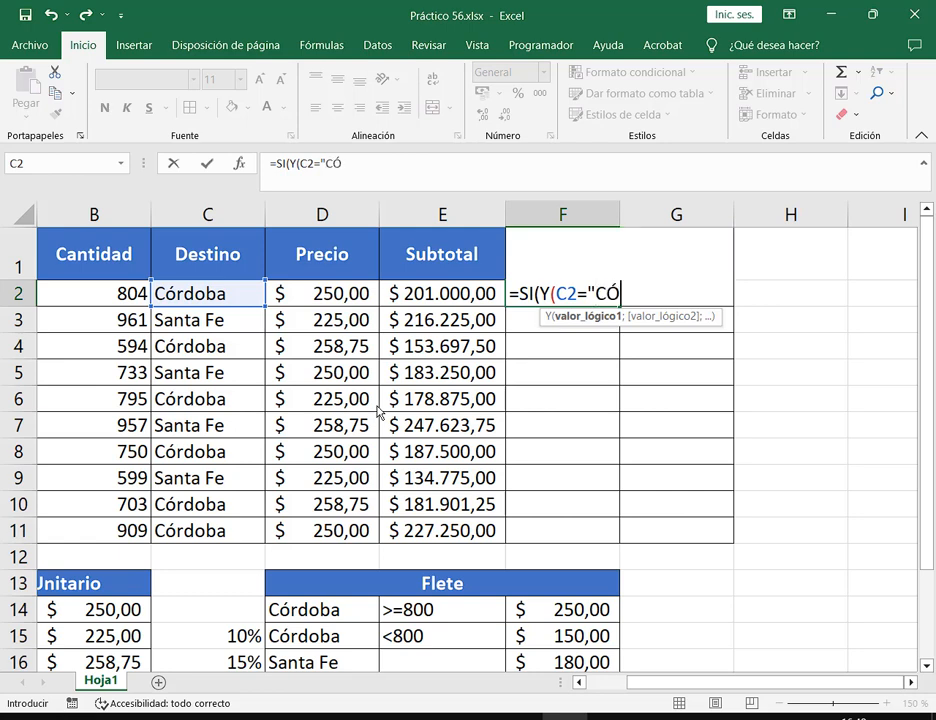
{"action": "key", "text": "BackSpace"}
{"action": "type", "text": "órdo"}
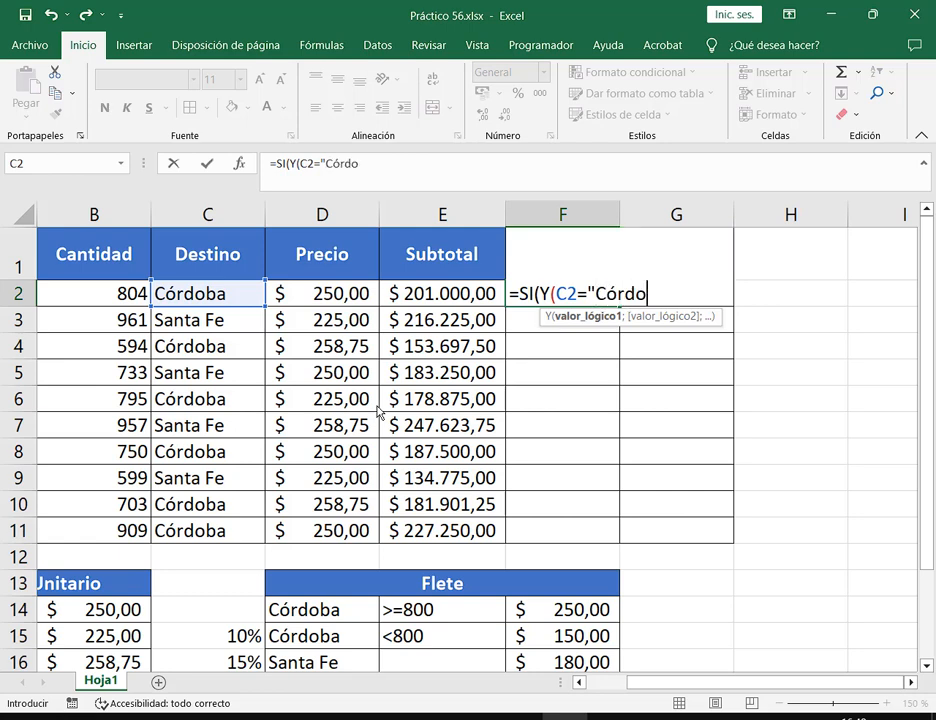
{"action": "type", "text": "ba\""}
{"action": "mouse_move", "coordinate": [595, 283]}
{"action": "left_mouse_down"}
{"action": "mouse_move", "coordinate": [683, 317]}
{"action": "mouse_move", "coordinate": [666, 307]}
{"action": "left_mouse_up"}
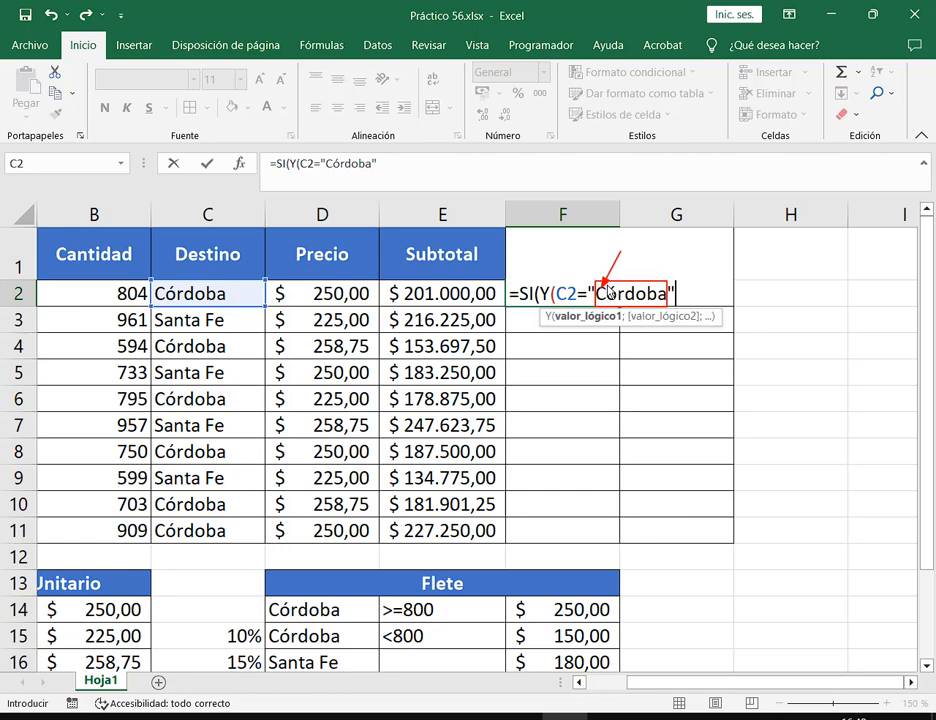
{"action": "key", "text": "Escape"}
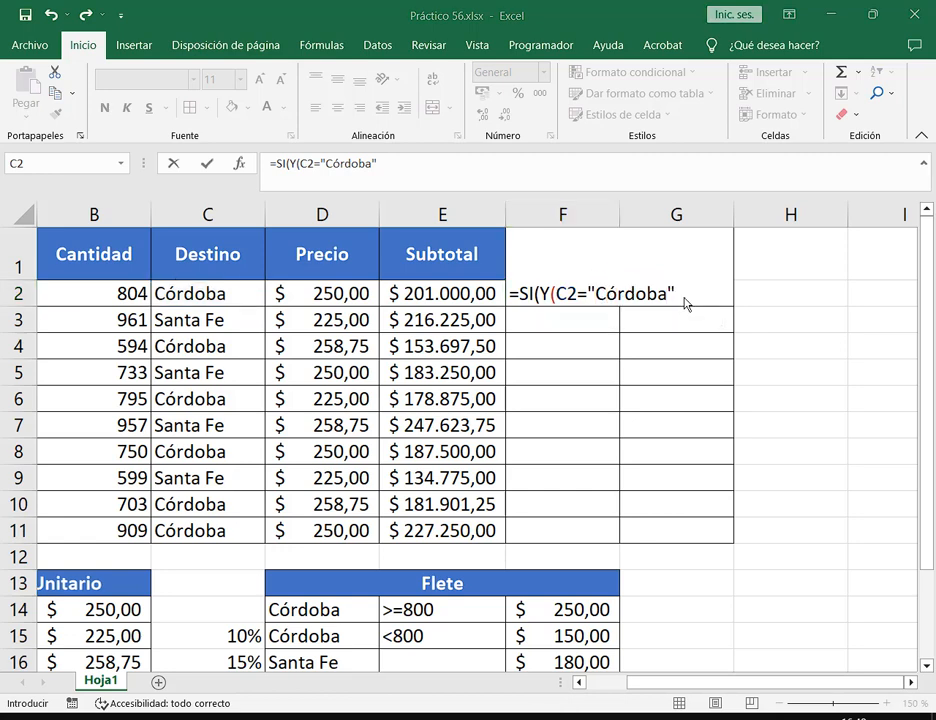
{"action": "left_click", "coordinate": [686, 302]}
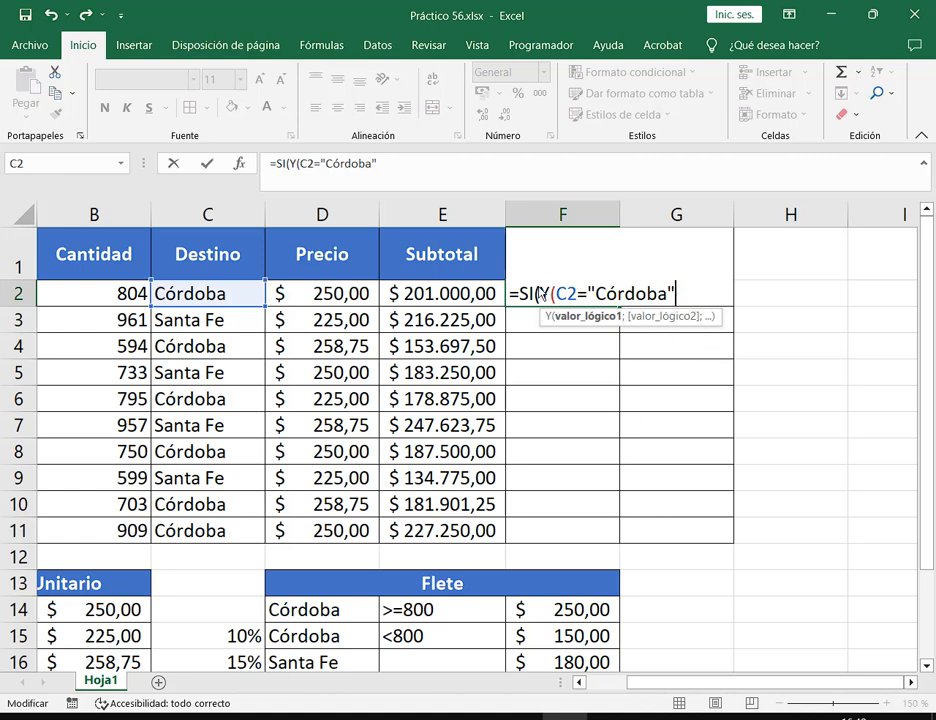
{"action": "left_click_drag", "start_coordinate": [556, 294], "coordinate": [678, 303]}
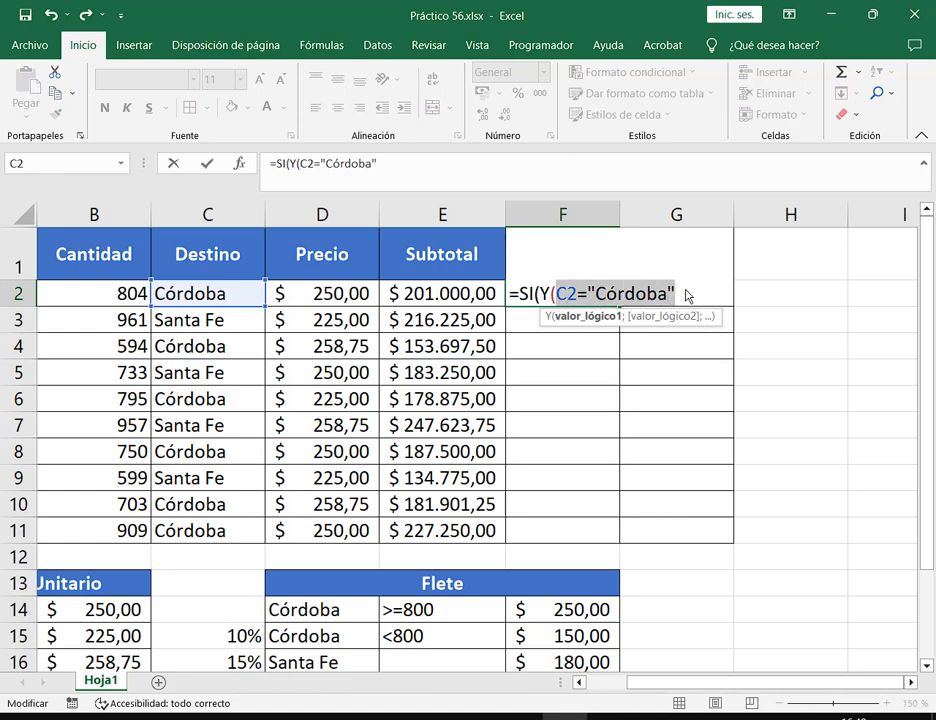
{"action": "left_click", "coordinate": [691, 305]}
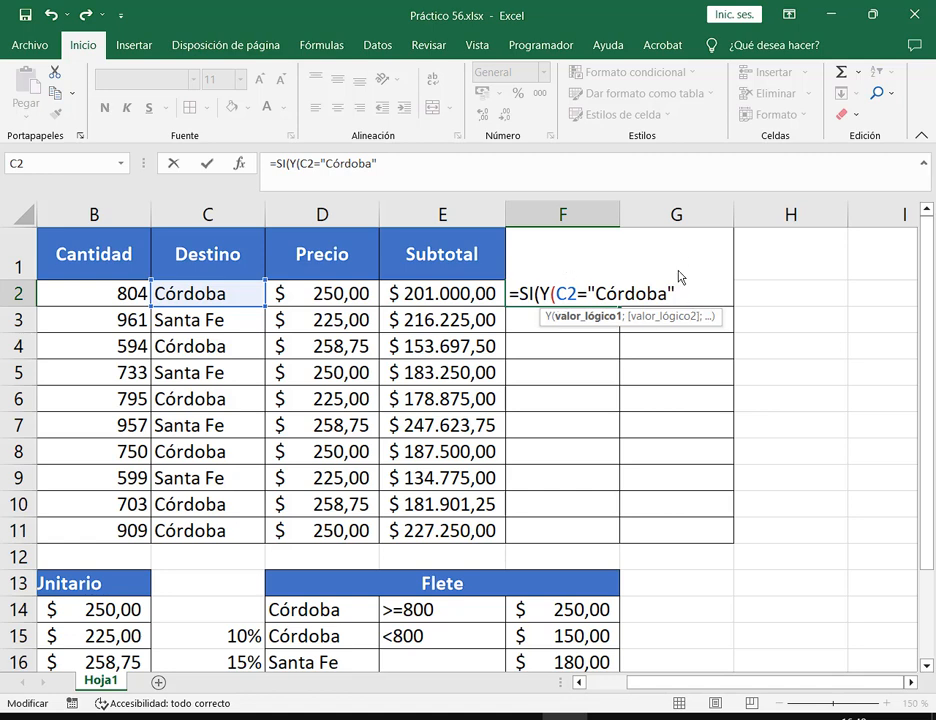
Step: Add B2>=800 as the second condition of the Y function in F2 and close that function
{"action": "type", "text": ";"}
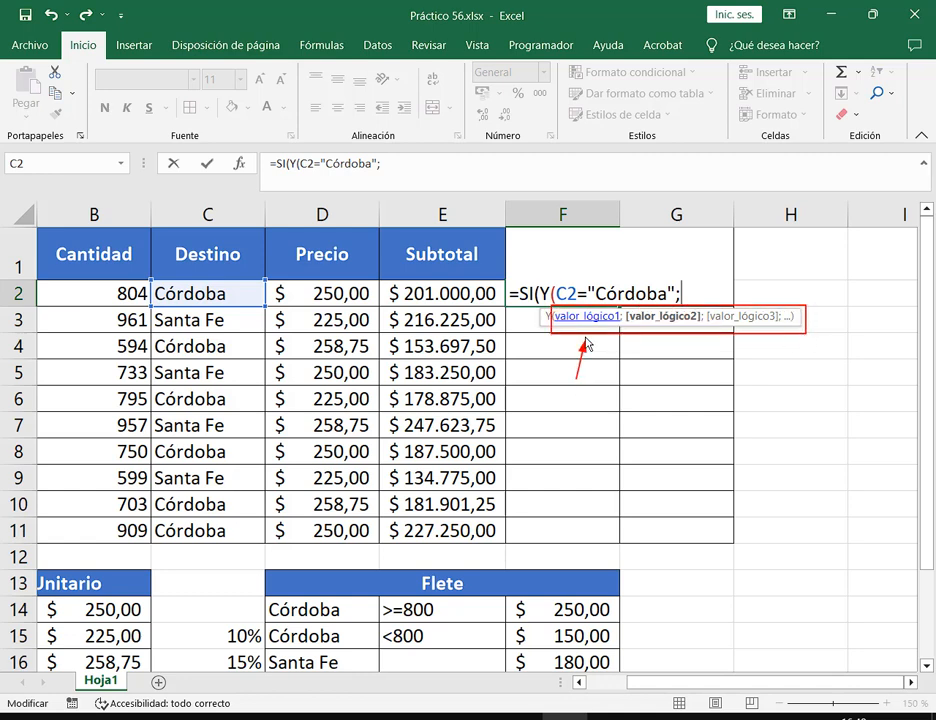
{"action": "left_click_drag", "start_coordinate": [662, 368], "coordinate": [668, 334]}
{"action": "left_click_drag", "start_coordinate": [757, 373], "coordinate": [768, 324]}
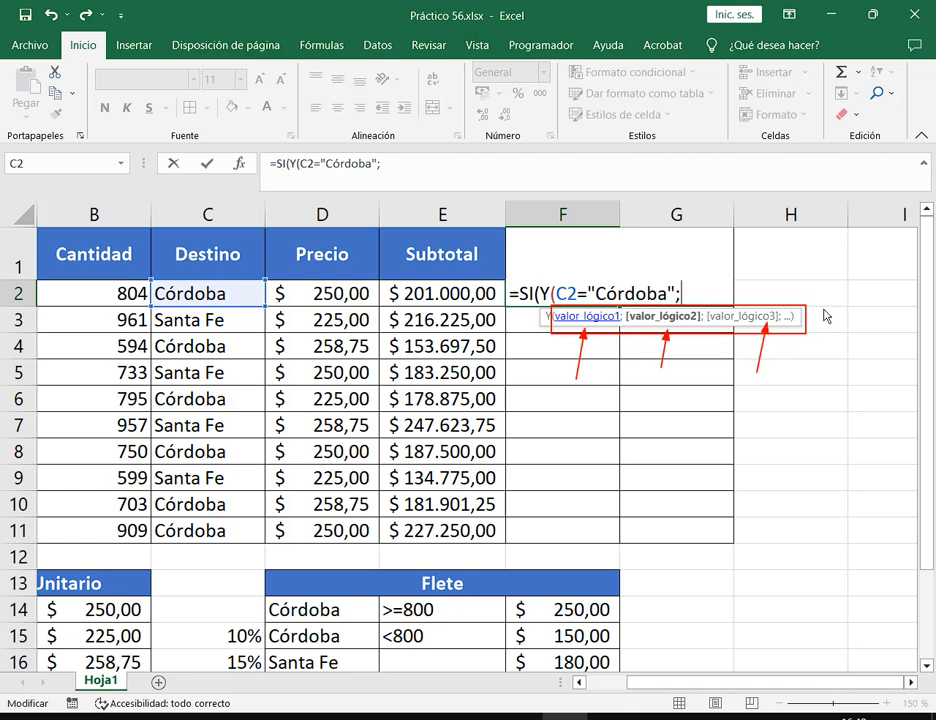
{"action": "key", "text": "Escape"}
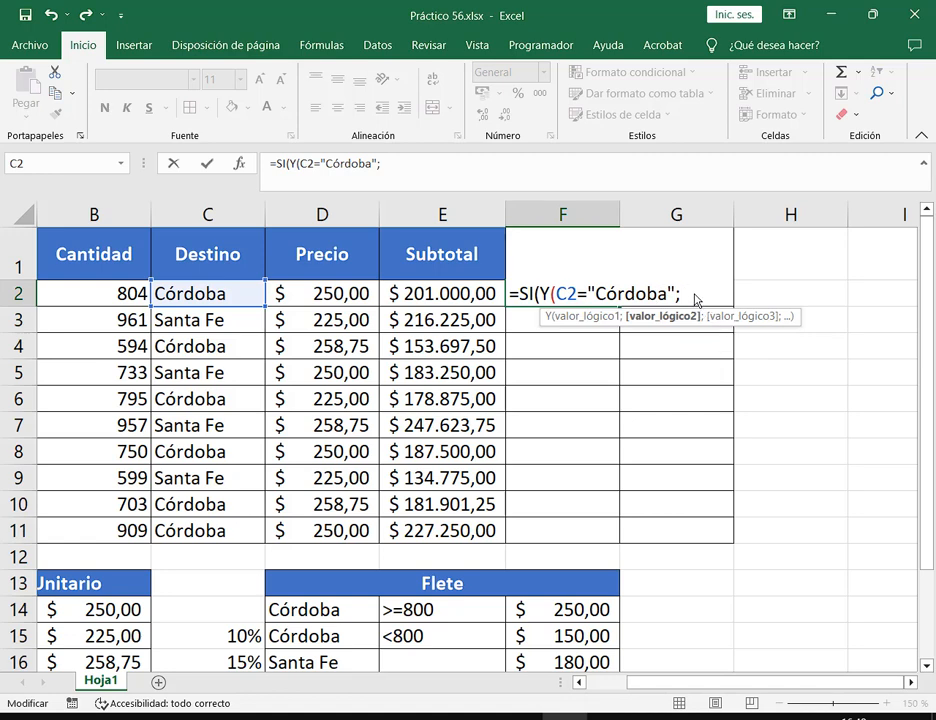
{"action": "left_click", "coordinate": [135, 293]}
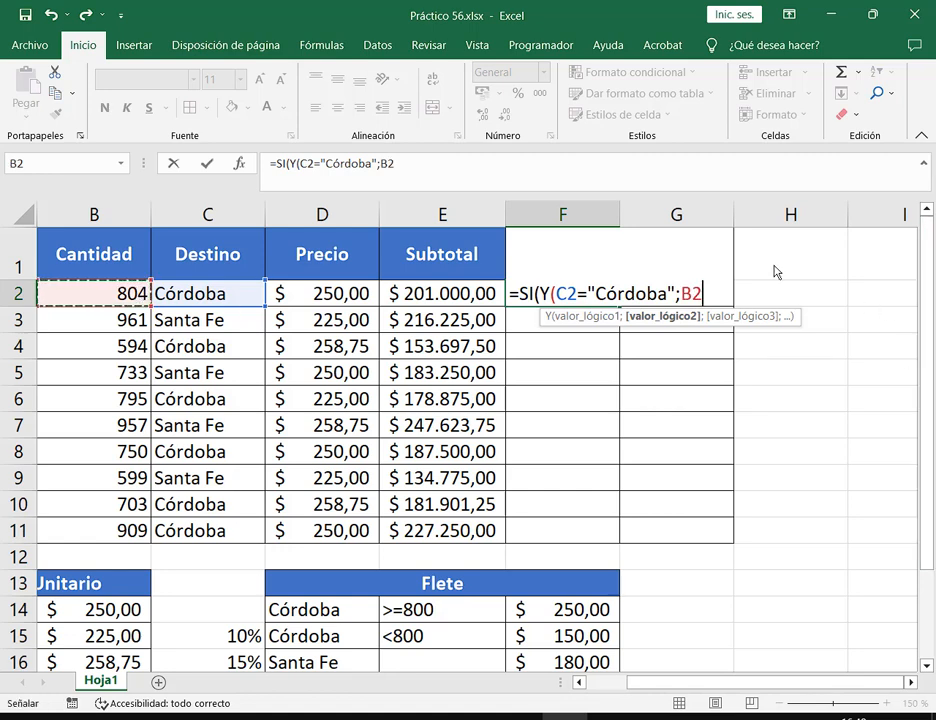
{"action": "type", "text": ">=800"}
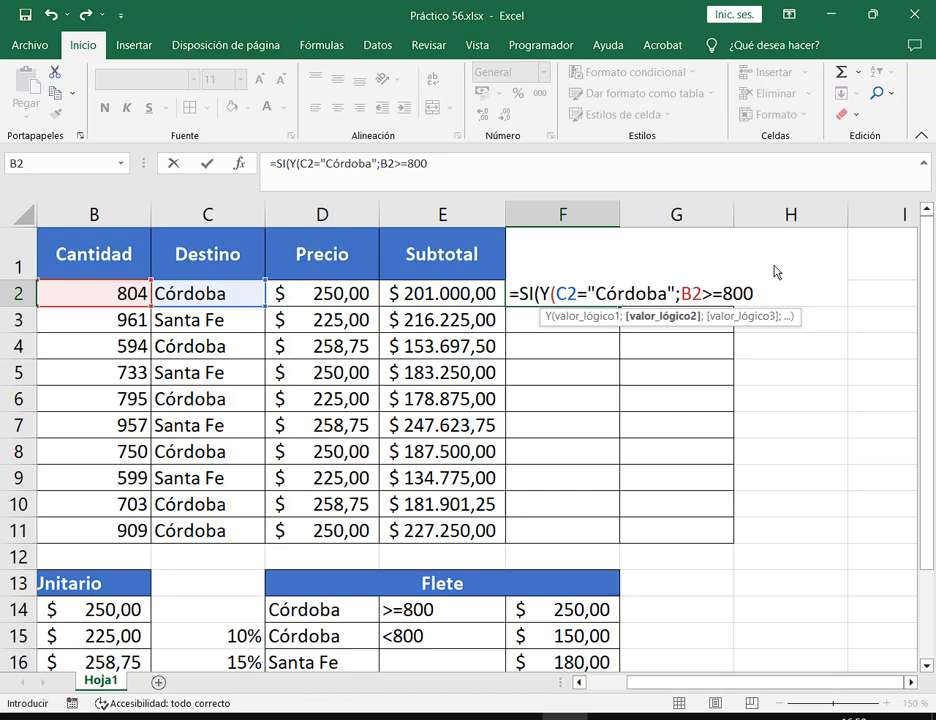
{"action": "type", "text": ")"}
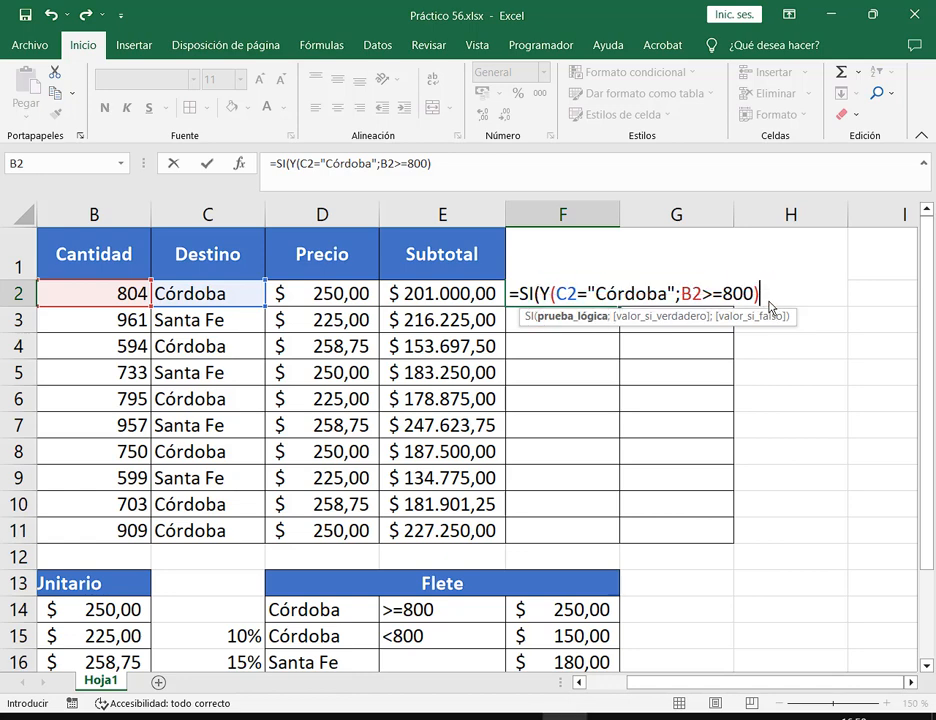
Step: Use the absolute reference $F$14 as the value if true in the F2 formula, followed by an argument separator
{"action": "type", "text": ";"}
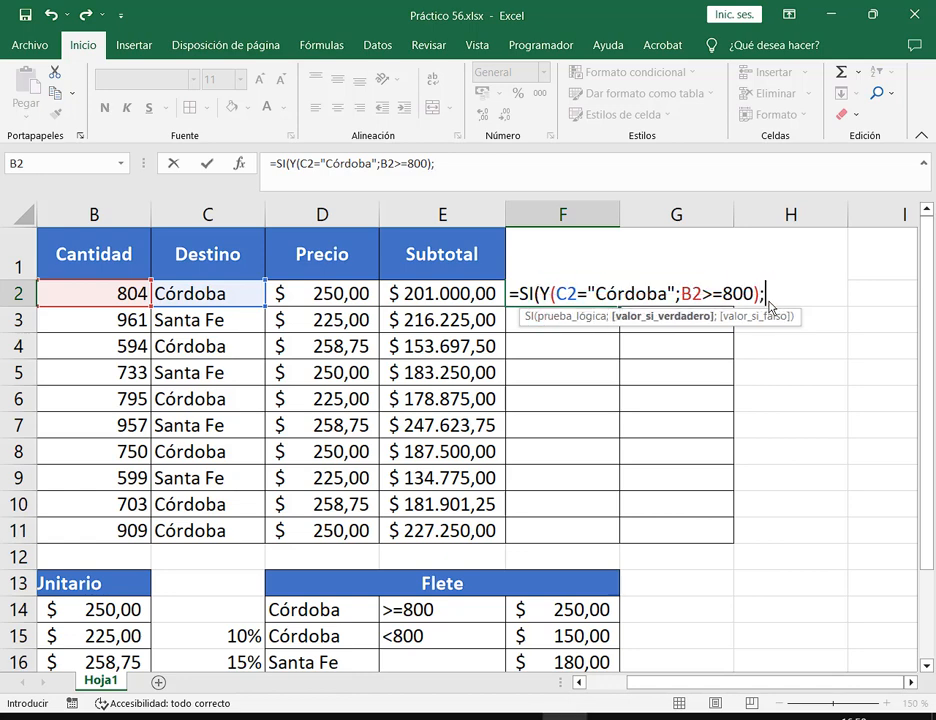
{"action": "left_click", "coordinate": [586, 614]}
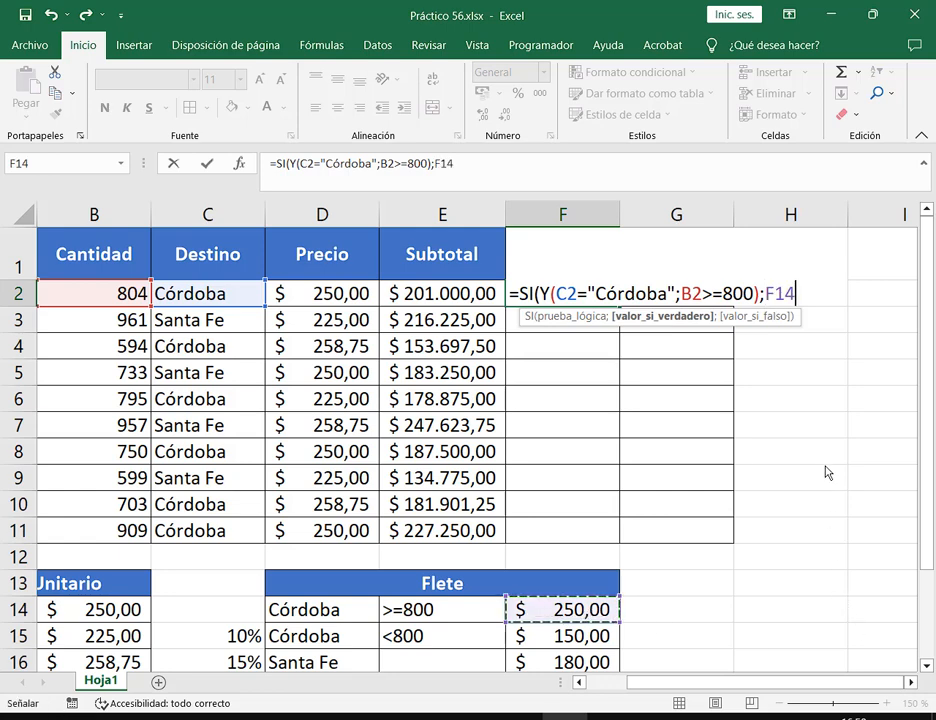
{"action": "key", "text": "F4"}
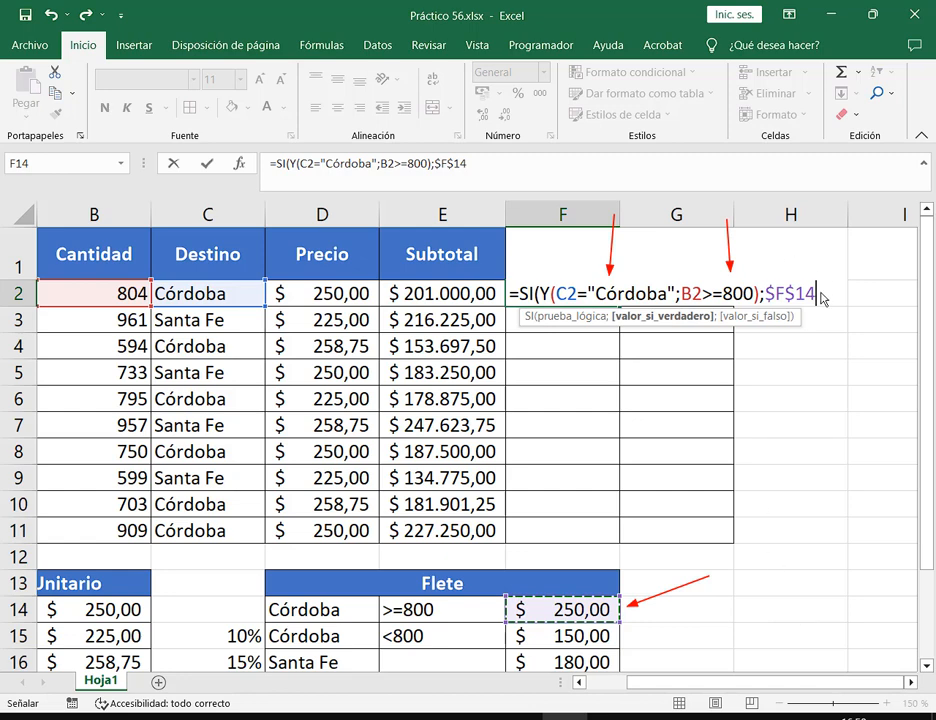
{"action": "type", "text": ";"}
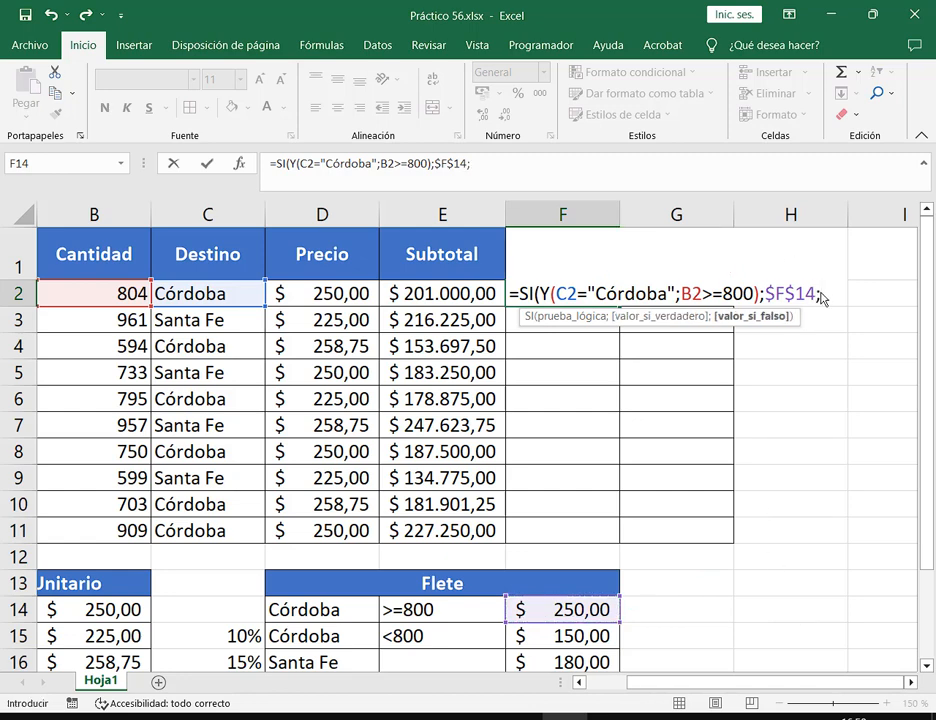
Step: Nest a second SI with a Y function as the value if false, testing C2="Córdoba" first
{"action": "type", "text": "si"}
{"action": "key", "text": "BackSpace"}
{"action": "key", "text": "BackSpace"}
{"action": "type", "text": "SI"}
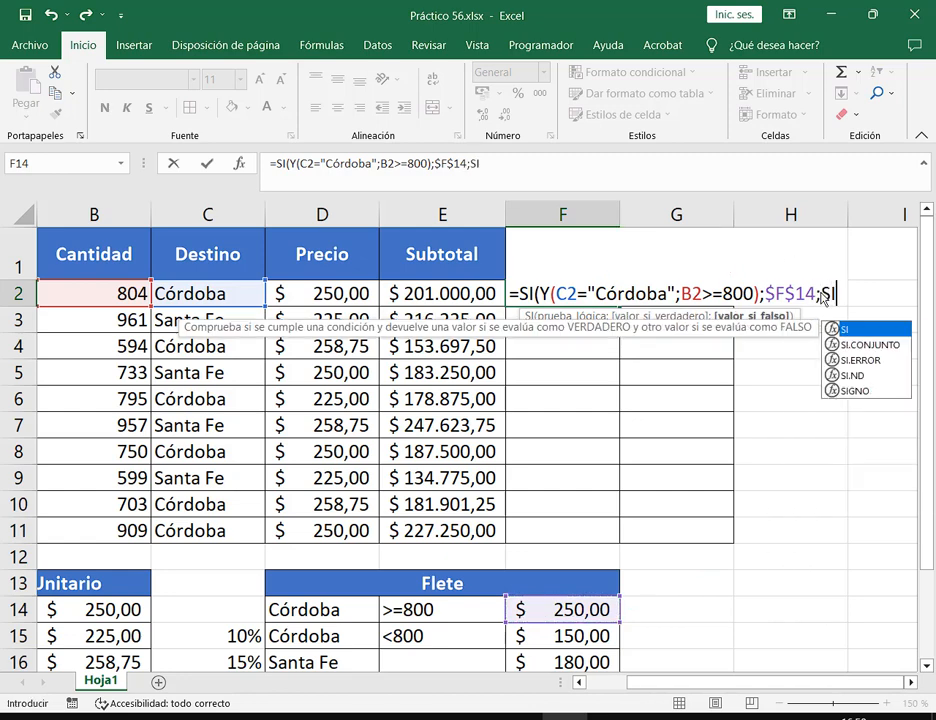
{"action": "type", "text": "(Y("}
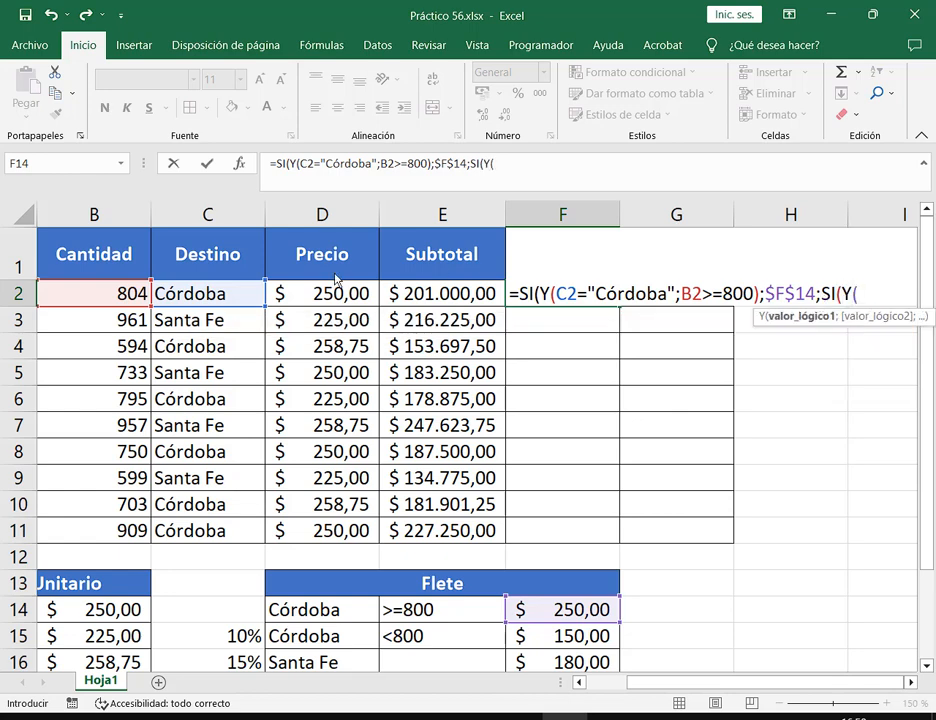
{"action": "left_click", "coordinate": [243, 303]}
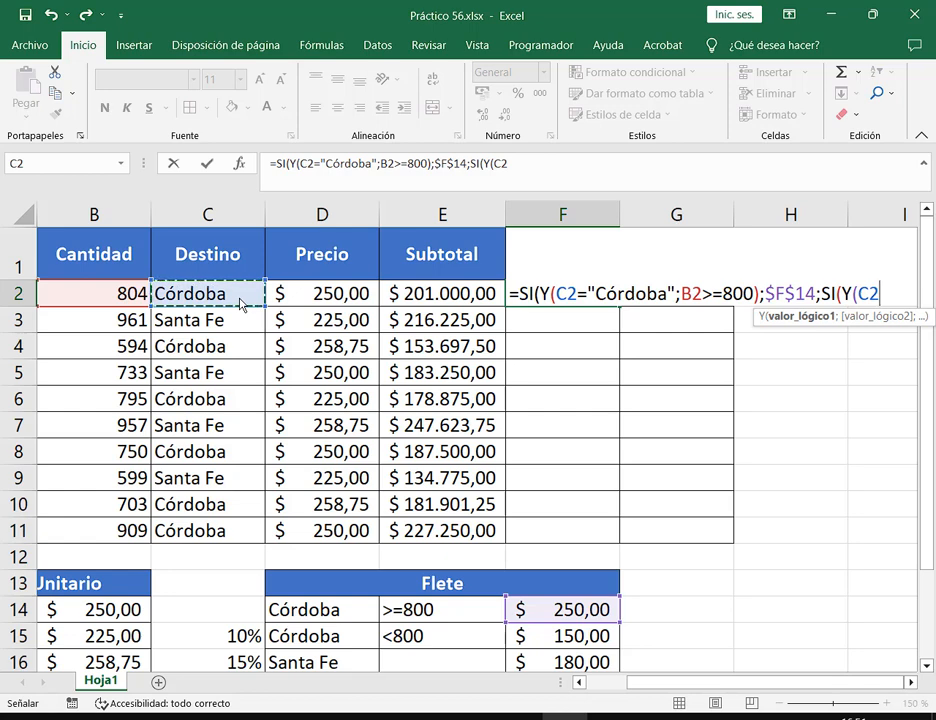
{"action": "type", "text": "=\"Córdoba\";"}
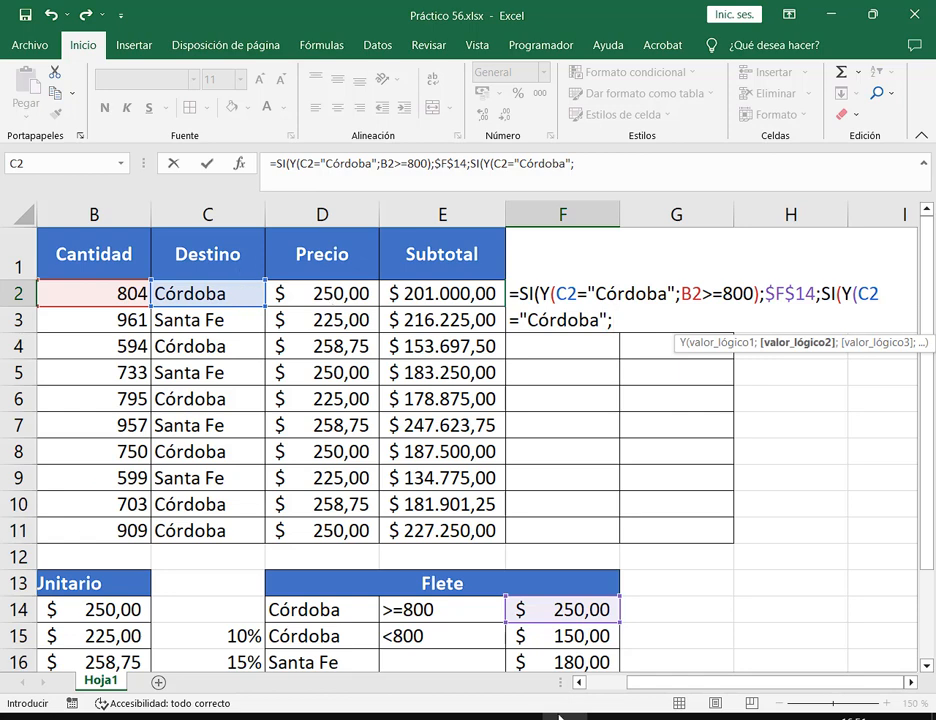
Step: Complete the nested Y function in F2 with the condition B2<800 and close it
{"action": "left_click_drag", "start_coordinate": [381, 625], "coordinate": [427, 654]}
{"action": "key", "text": "Escape"}
{"action": "left_click", "coordinate": [78, 302]}
{"action": "type", "text": "<"}
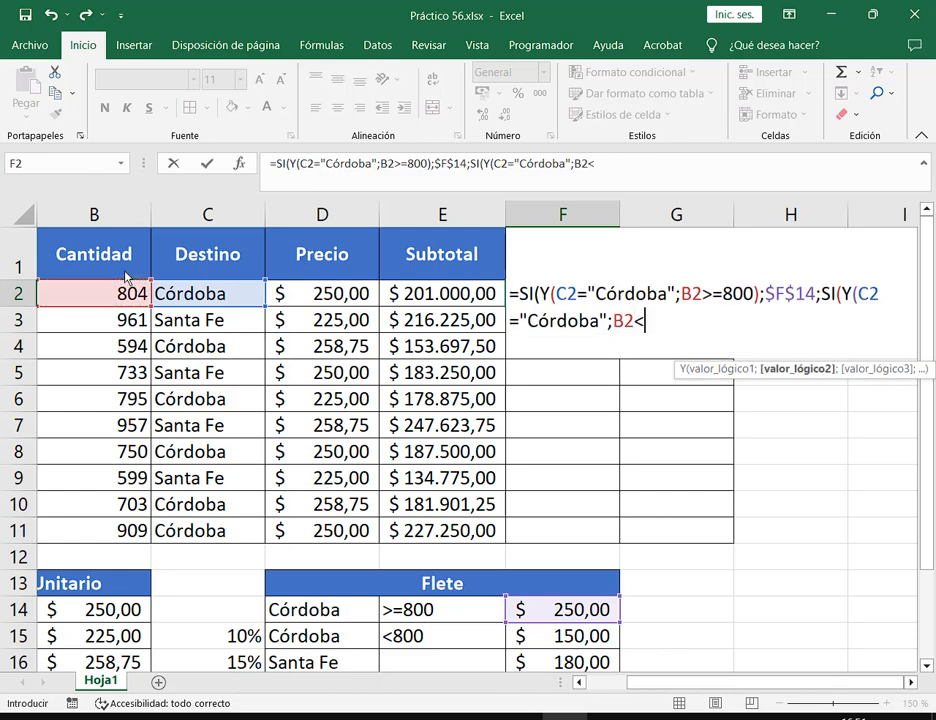
{"action": "type", "text": "800"}
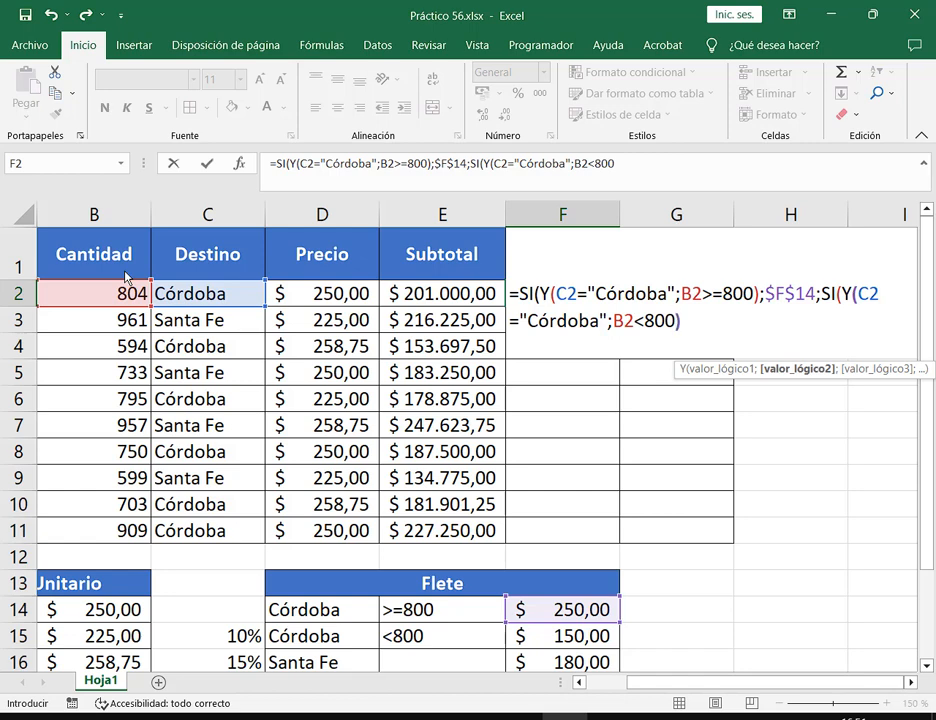
{"action": "type", "text": ");"}
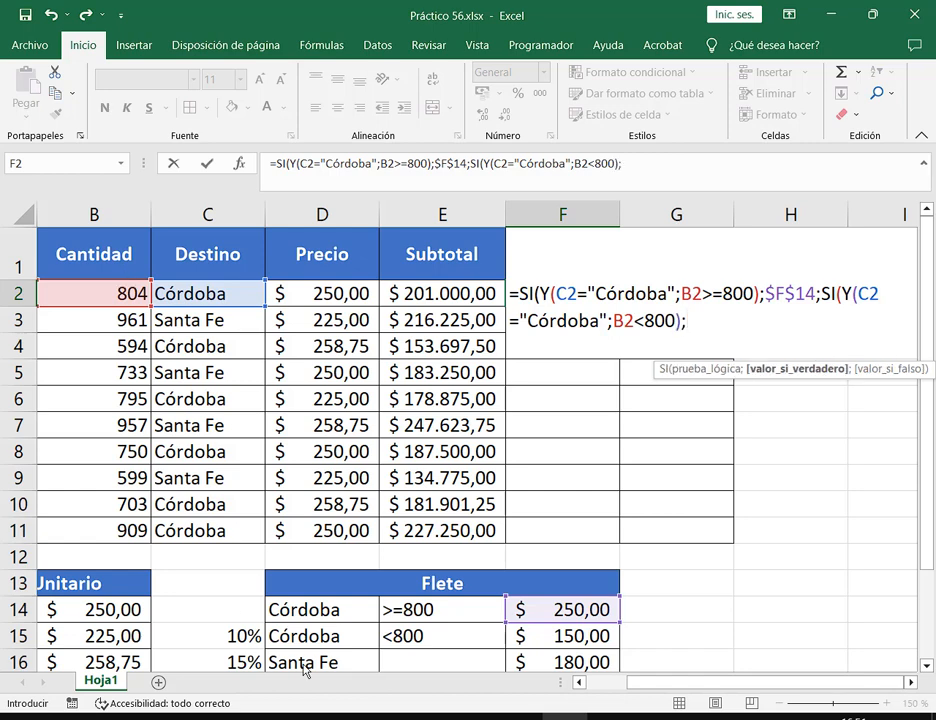
Step: Use the absolute reference $F$15 as the nested SI's value if true, followed by an argument separator
{"action": "left_click", "coordinate": [548, 638]}
{"action": "key", "text": "F4"}
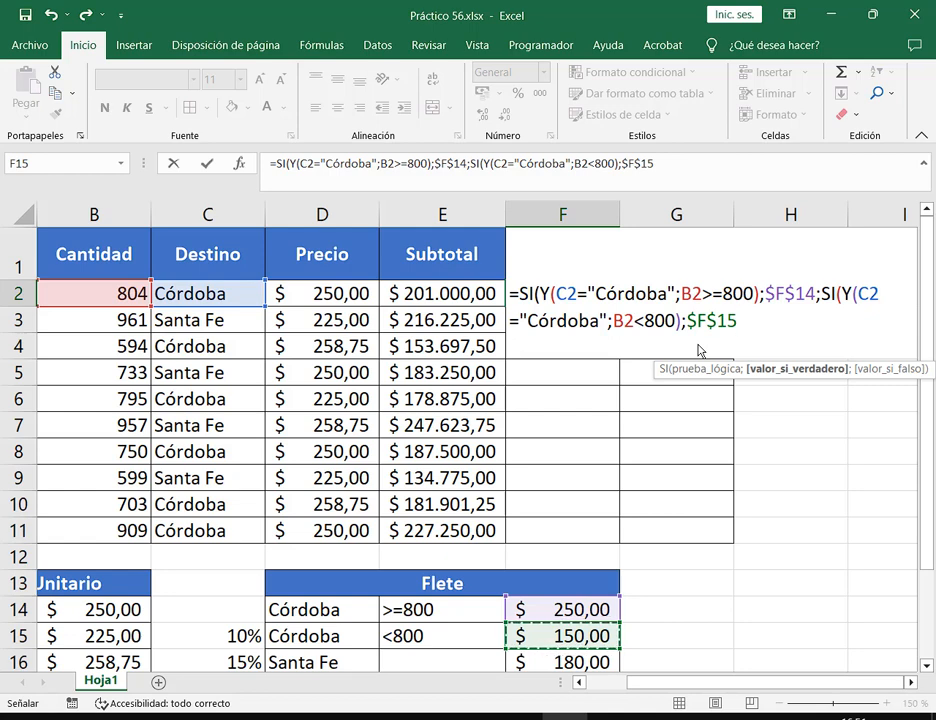
{"action": "type", "text": ";"}
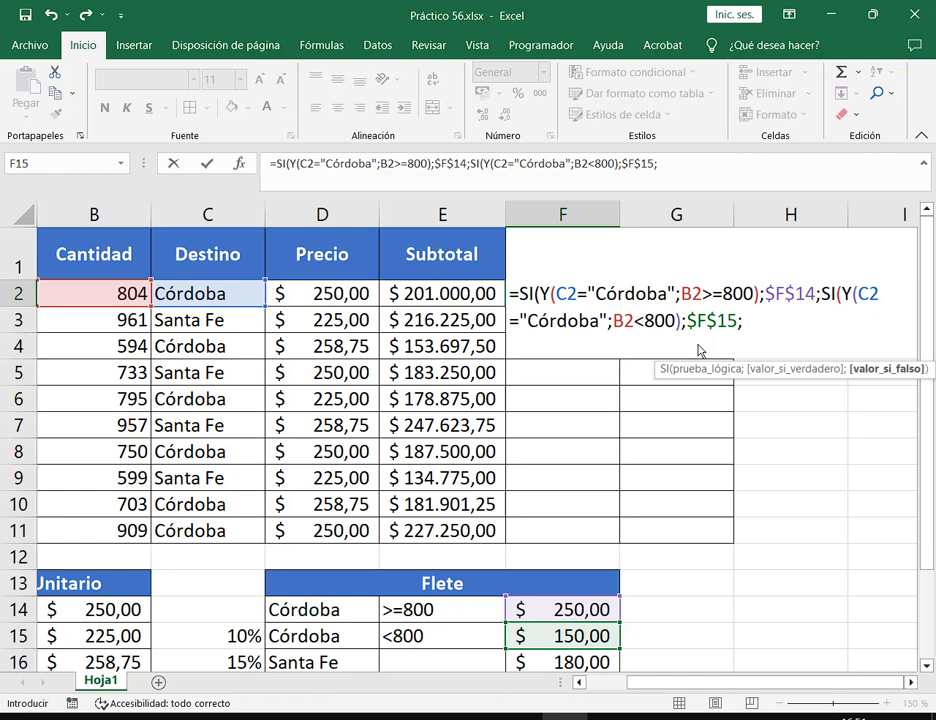
Step: Nest a third SI function as the value if false in the F2 formula
{"action": "type", "text": "SI("}
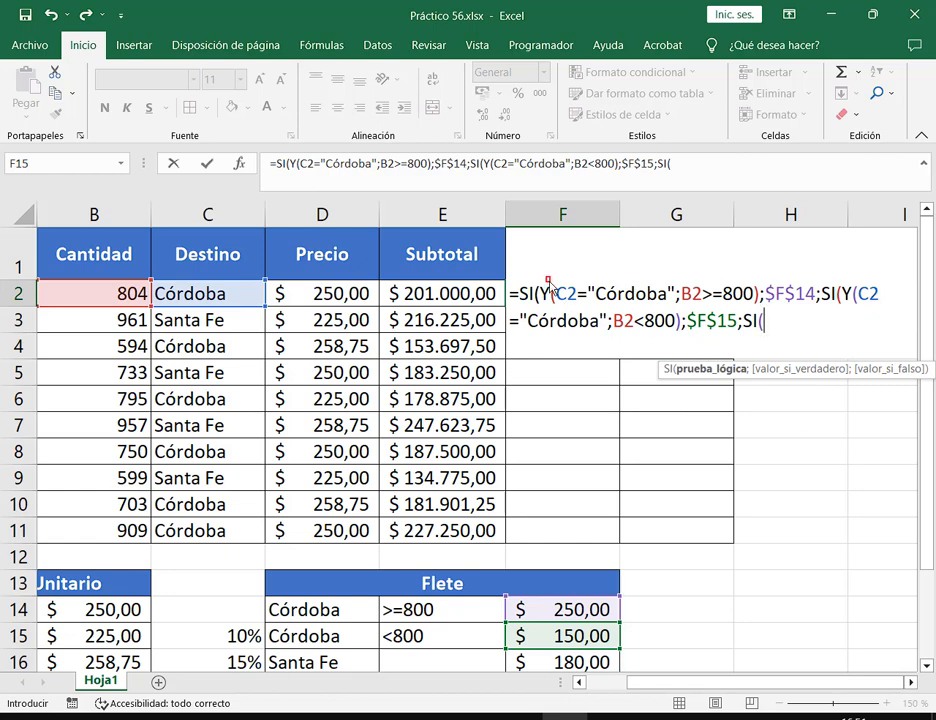
{"action": "left_click_drag", "start_coordinate": [548, 280], "coordinate": [758, 310]}
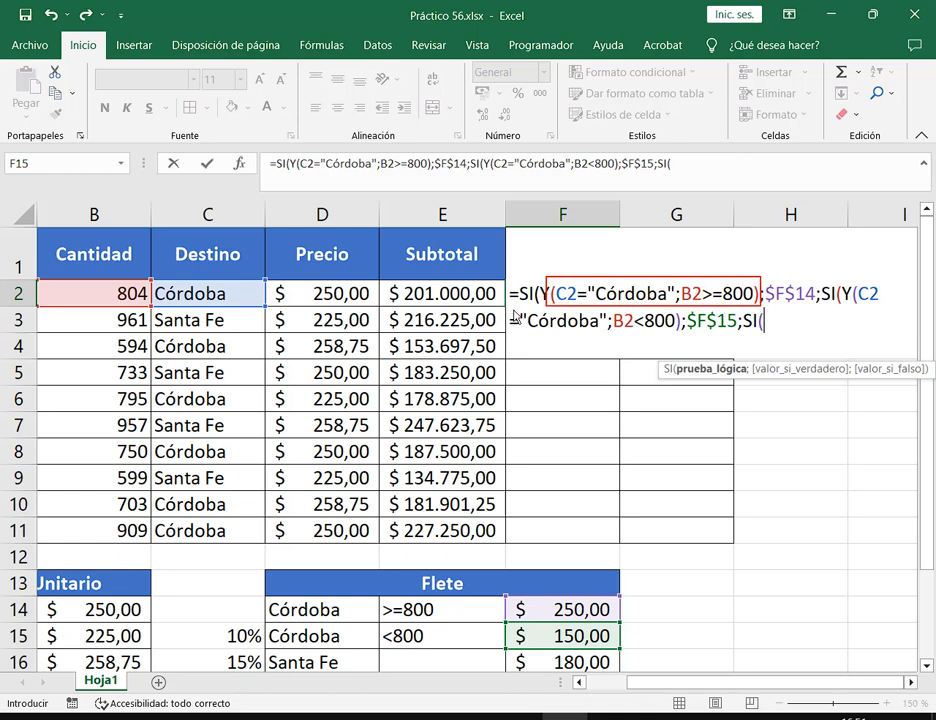
{"action": "left_click_drag", "start_coordinate": [512, 308], "coordinate": [676, 338]}
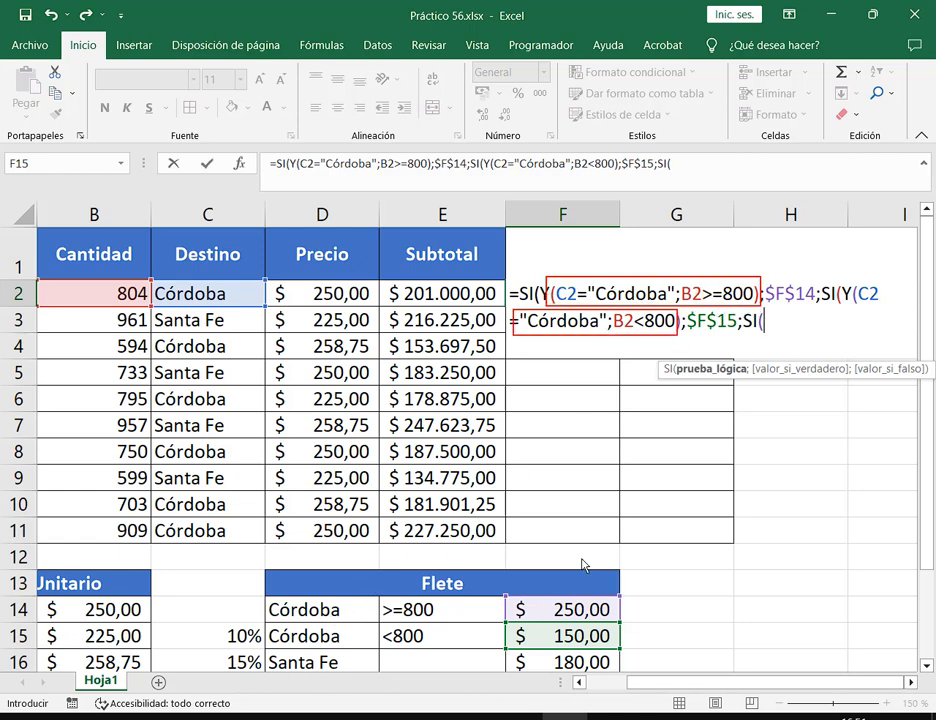
{"action": "key", "text": "Escape"}
{"action": "key", "text": "F2"}
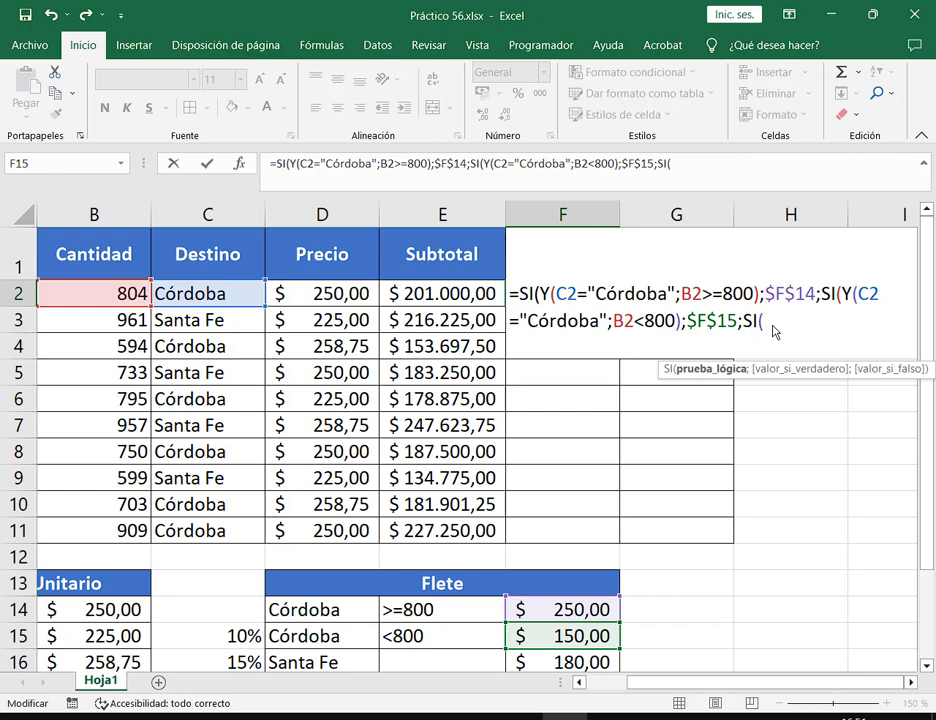
{"action": "type", "text": "T"}
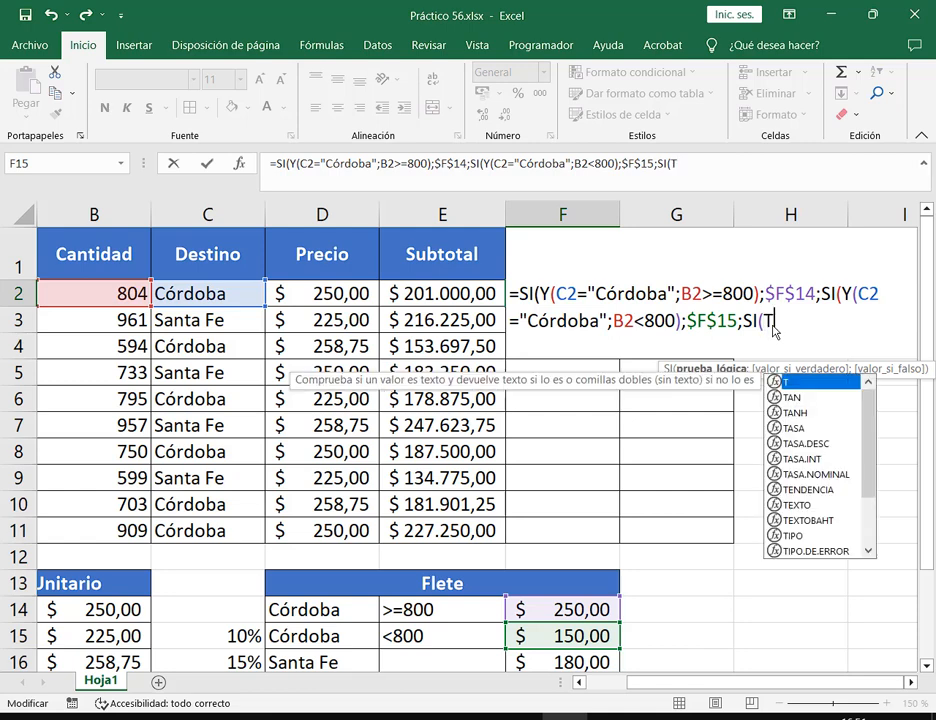
{"action": "key", "text": "BackSpace"}
{"action": "type", "text": "Y("}
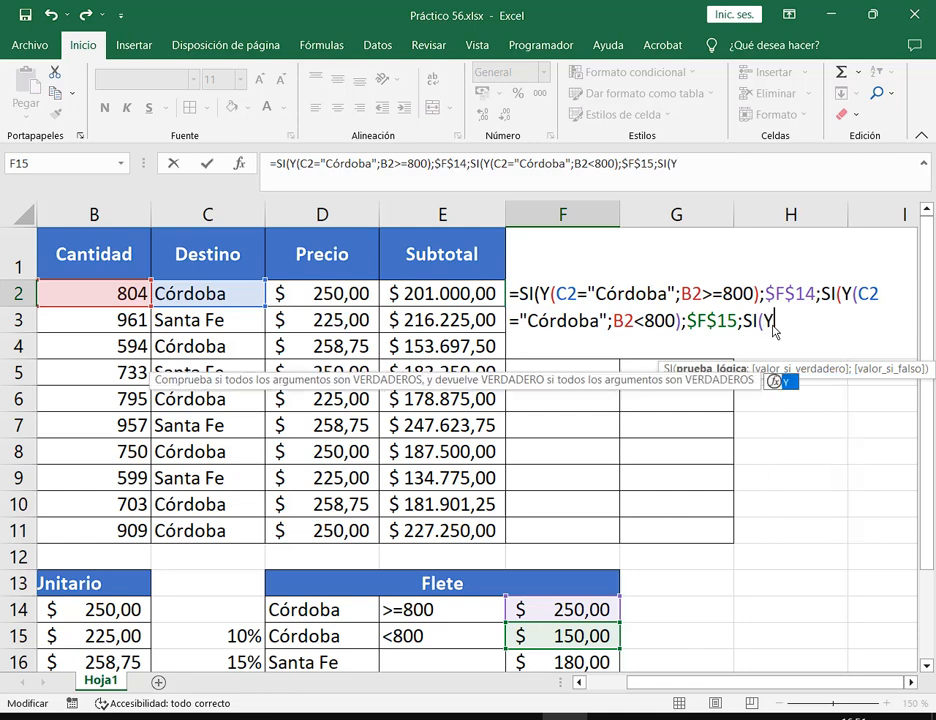
{"action": "key", "text": "BackSpace"}
{"action": "key", "text": "BackSpace"}
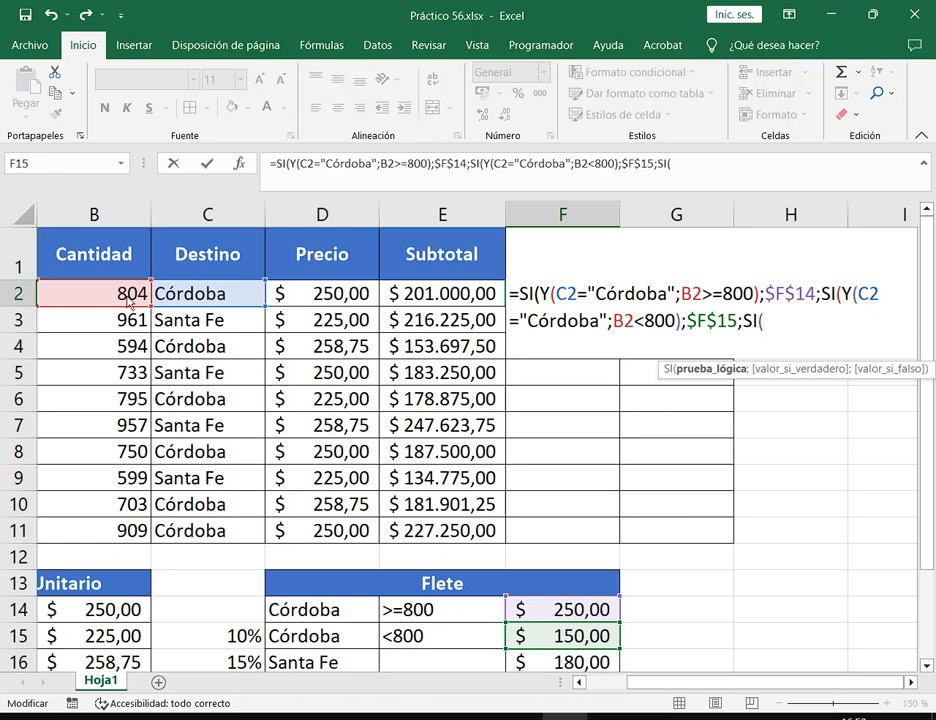
Step: Enter C2="Santa fe" as the third SI's logical test, followed by an argument separator
{"action": "left_click", "coordinate": [197, 298]}
{"action": "type", "text": "=\""}
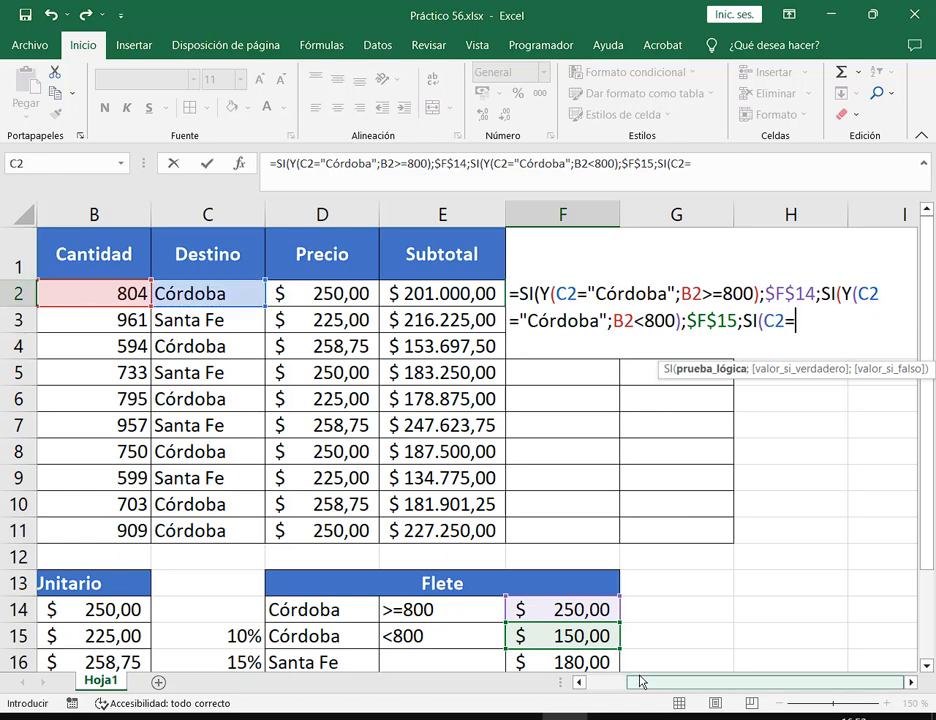
{"action": "type", "text": "Santa"}
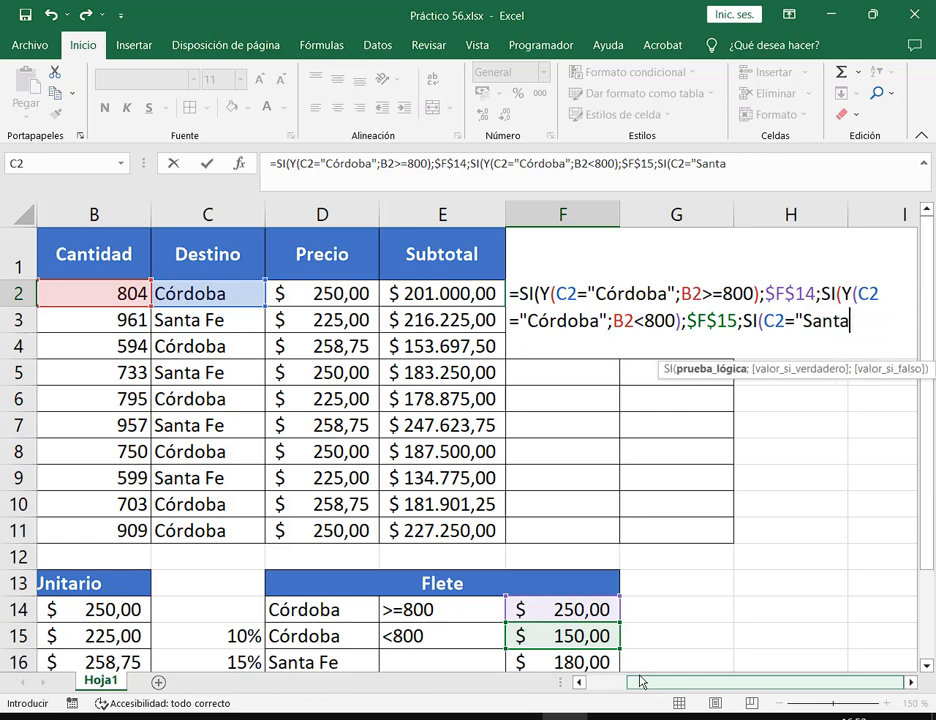
{"action": "type", "text": " fe\";"}
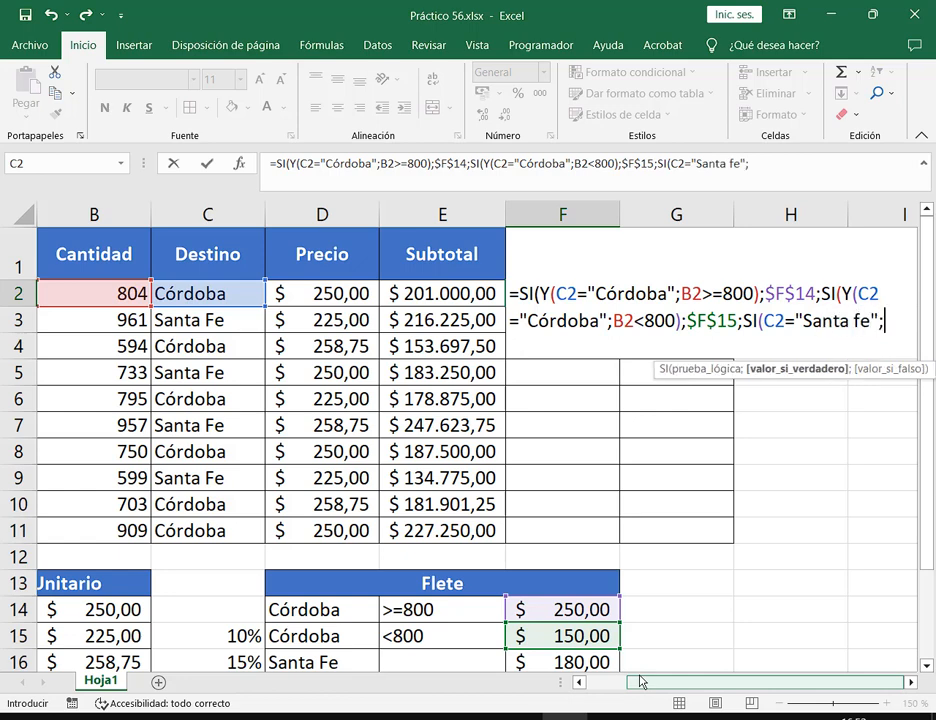
Step: Use the absolute reference $F$16 as the third SI's value if true, followed by an argument separator
{"action": "left_click", "coordinate": [580, 660]}
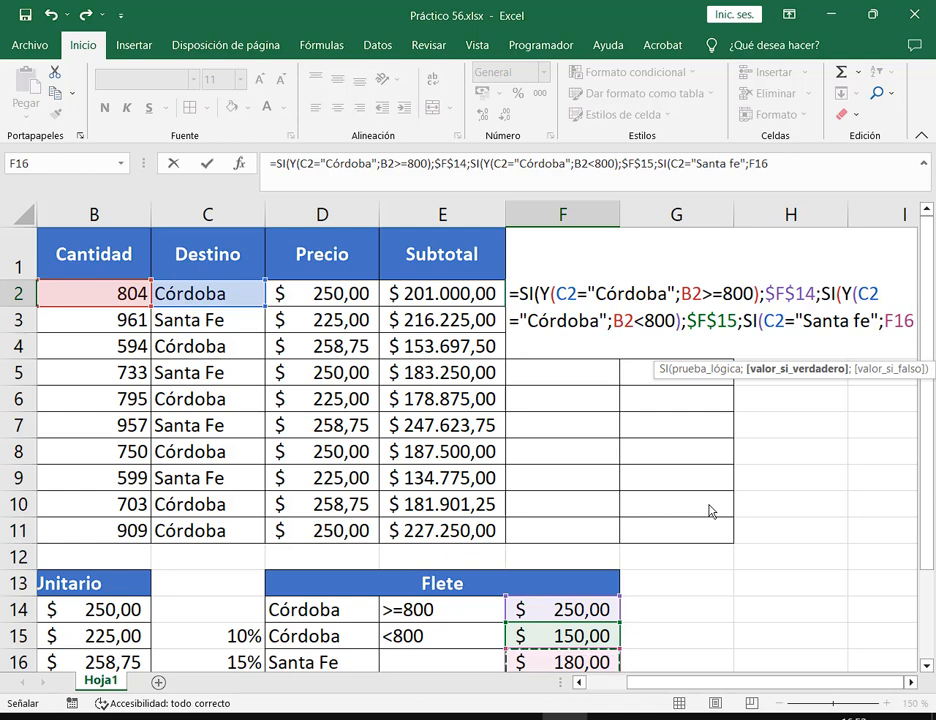
{"action": "key", "text": "F4"}
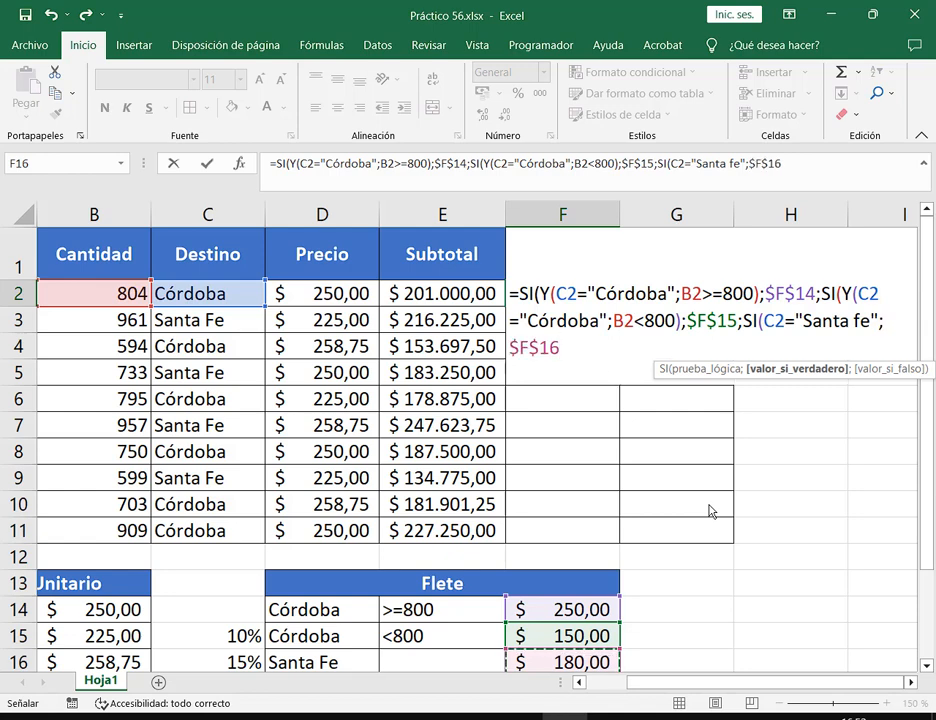
{"action": "type", "text": ";"}
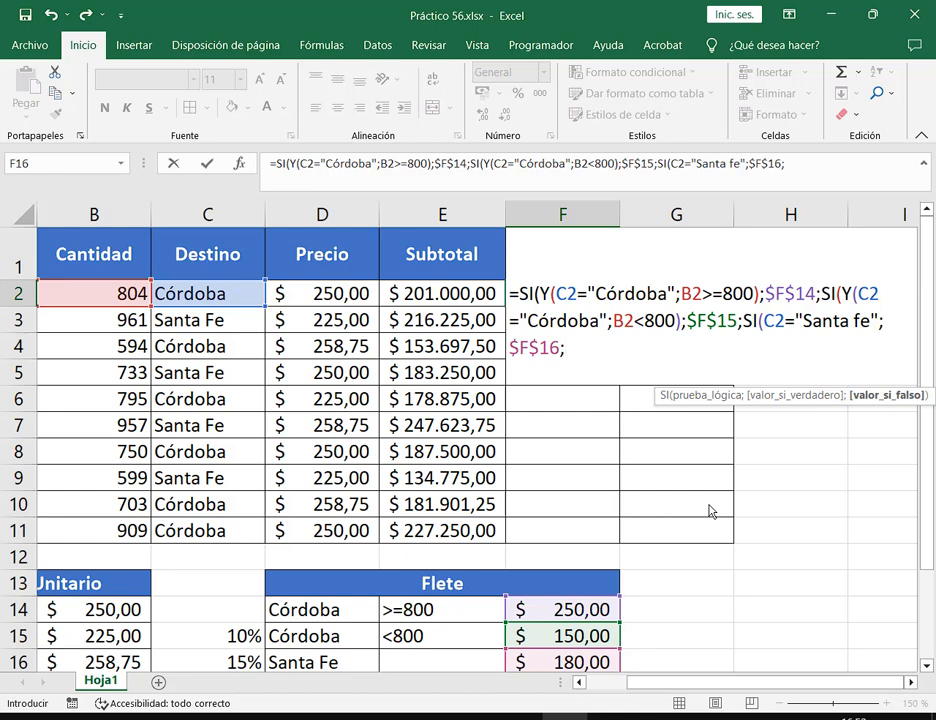
Step: Set 0 as the final value if false, close all three SI functions and enter the Flete formula in F2
{"action": "type", "text": "0"}
{"action": "left_click_drag", "start_coordinate": [501, 590], "coordinate": [628, 674]}
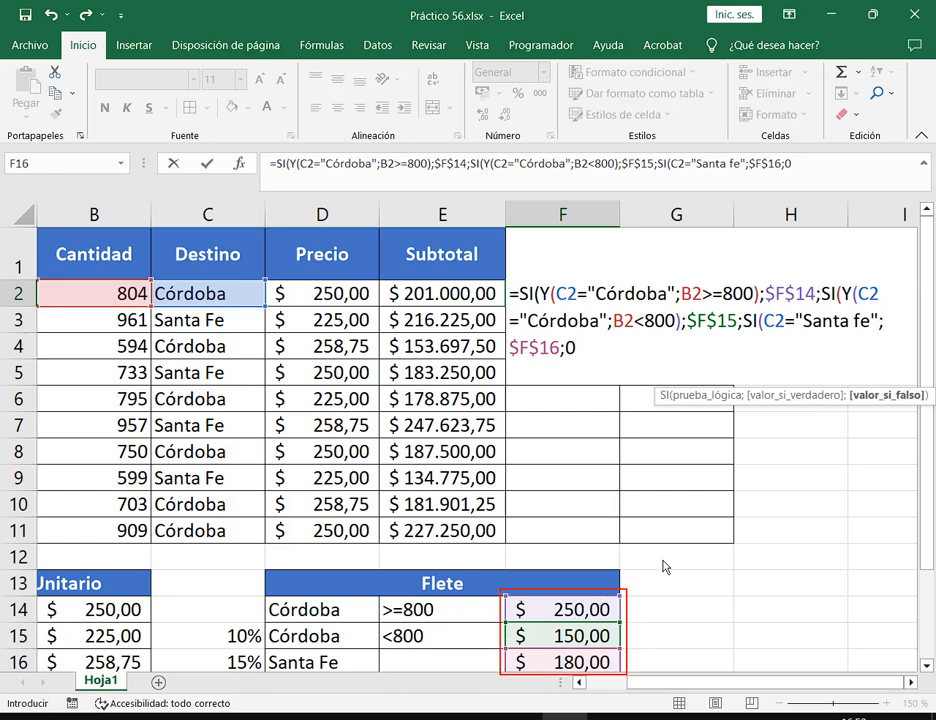
{"action": "mouse_move", "coordinate": [666, 557]}
{"action": "left_mouse_down"}
{"action": "mouse_move", "coordinate": [627, 596]}
{"action": "mouse_move", "coordinate": [622, 632]}
{"action": "mouse_move", "coordinate": [638, 644]}
{"action": "left_mouse_up"}
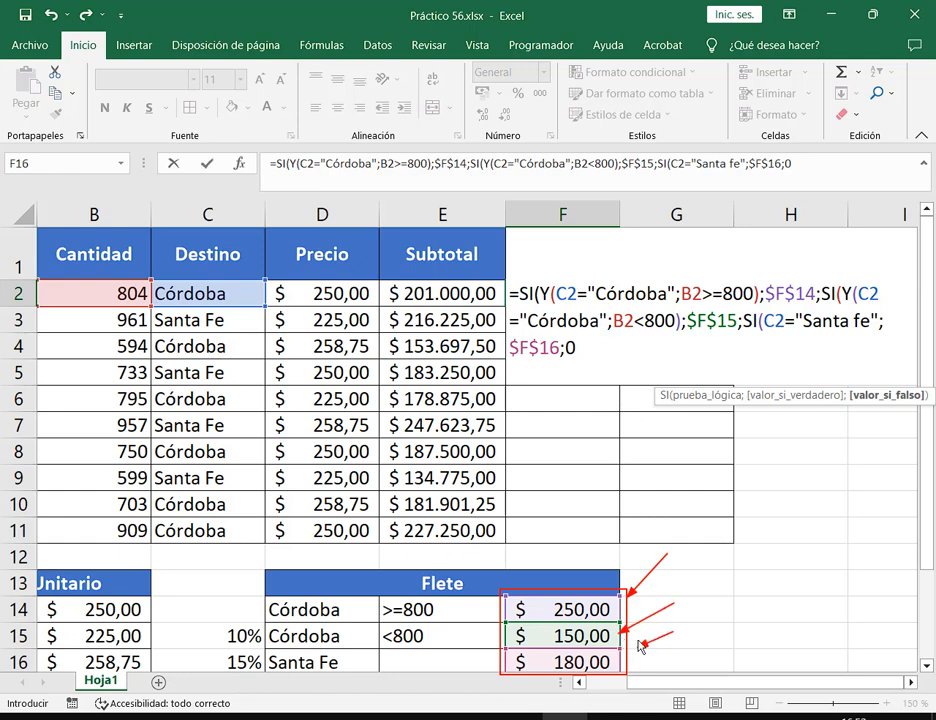
{"action": "key", "text": "Escape"}
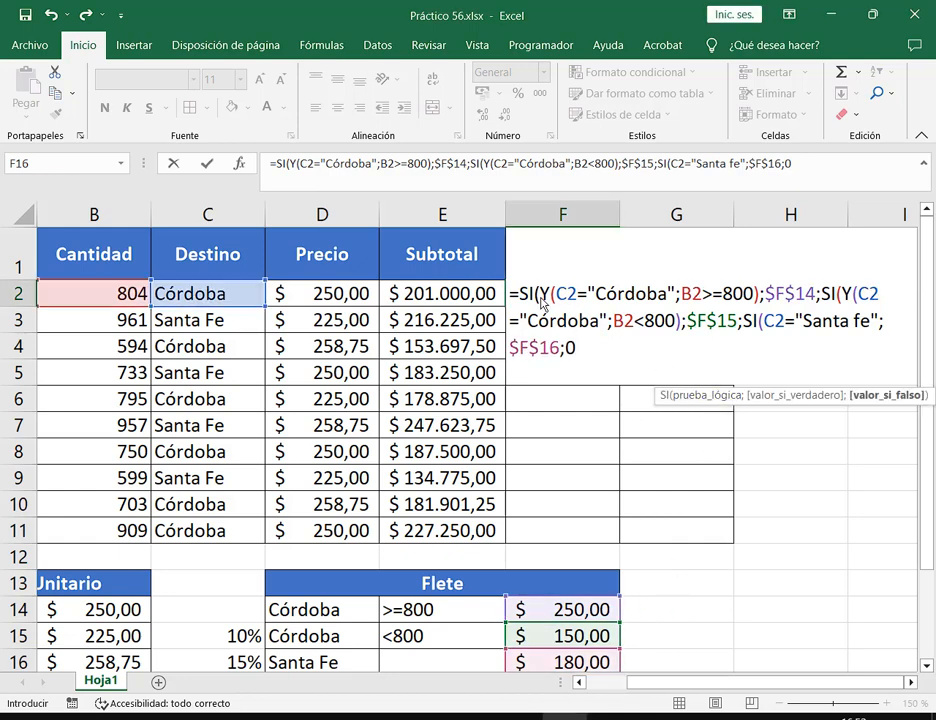
{"action": "left_click", "coordinate": [588, 356]}
{"action": "type", "text": ")))"}
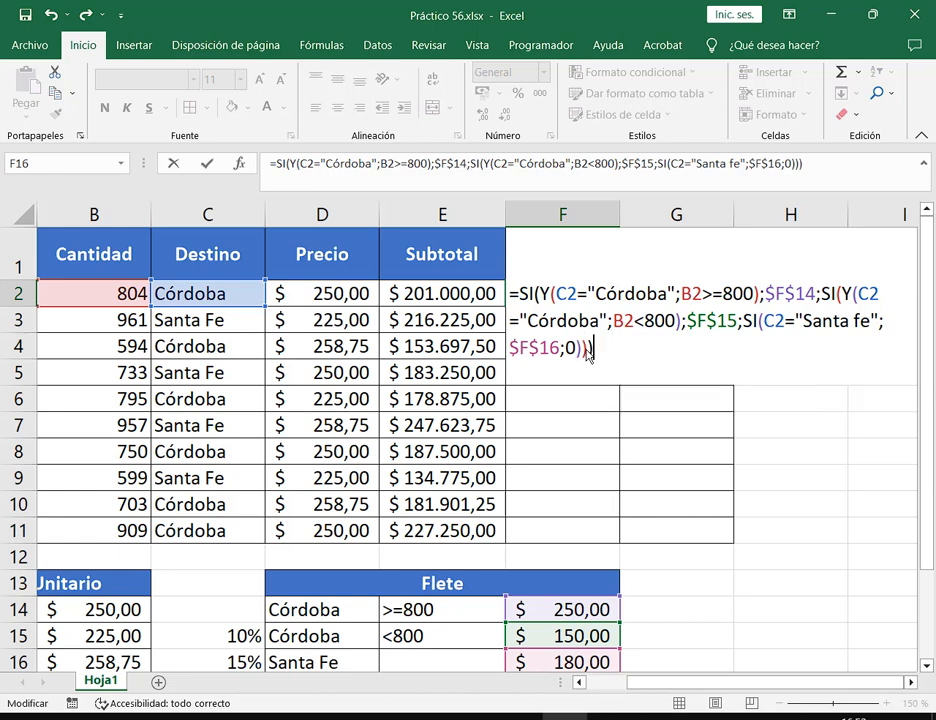
{"action": "key", "text": "Return"}
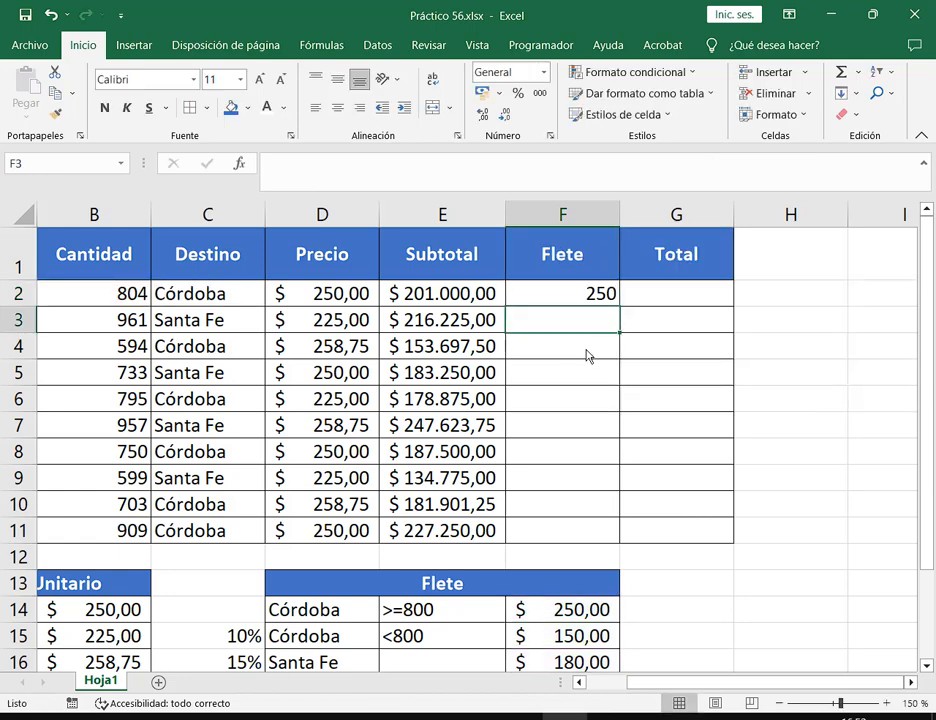
Step: Fill the Flete formula from F2 down to F11
{"action": "left_click", "coordinate": [610, 302]}
{"action": "double_click", "coordinate": [619, 306]}
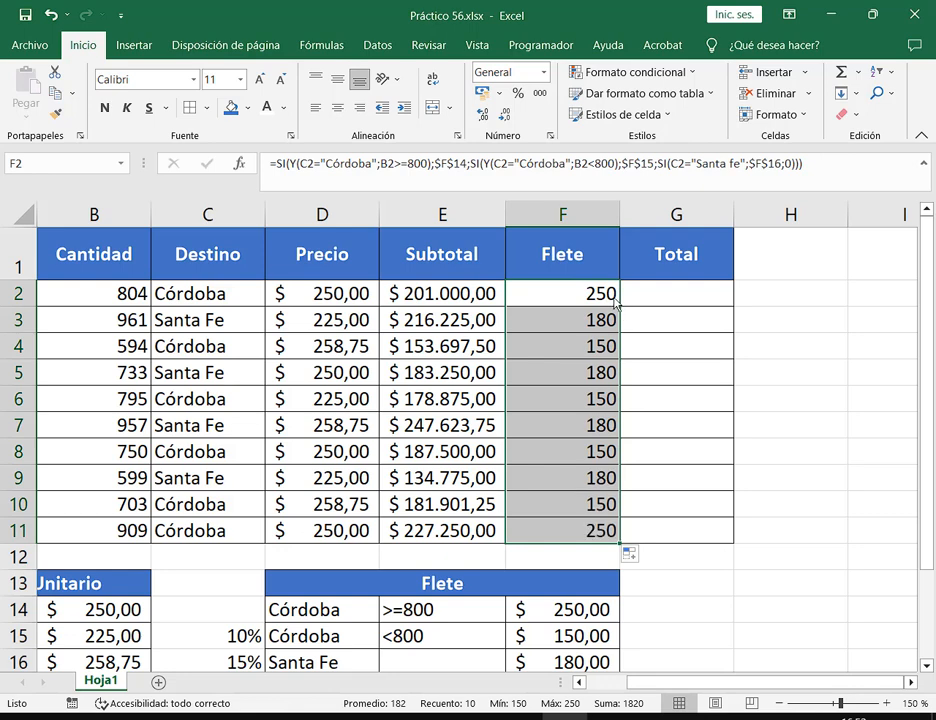
Step: Check the Flete results in column F against each row's destination and quantity and the Flete rate table
{"action": "left_click", "coordinate": [598, 294]}
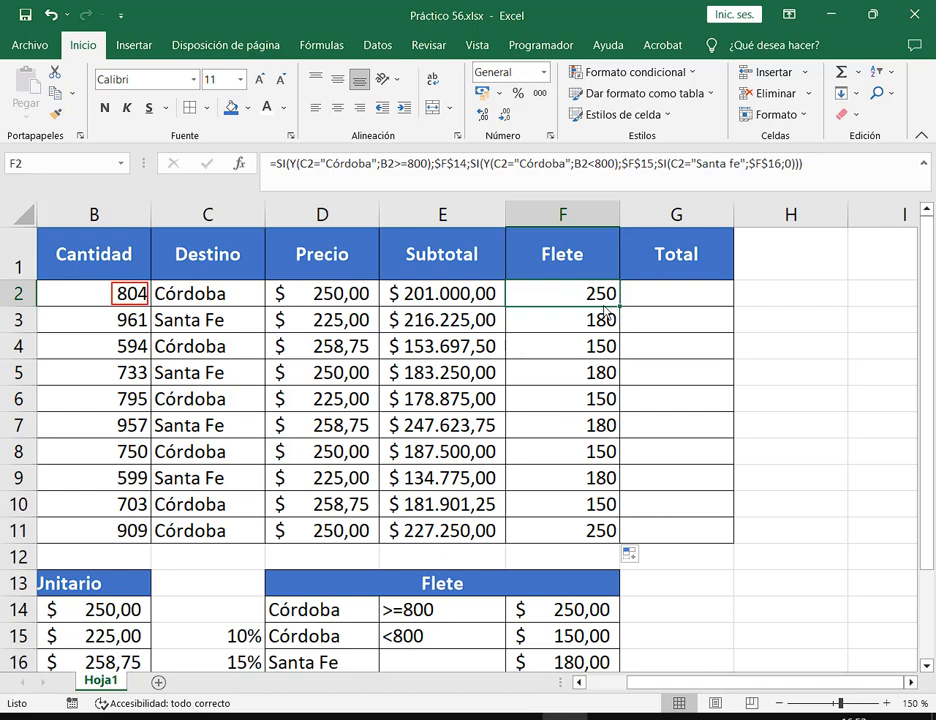
{"action": "left_click", "coordinate": [172, 347]}
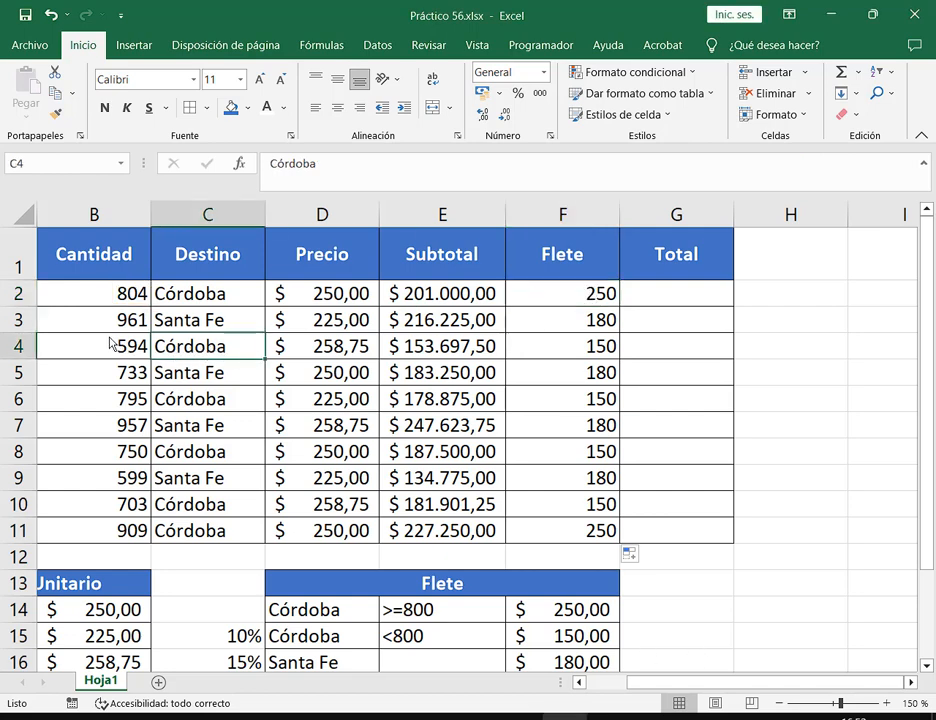
{"action": "left_click_drag", "start_coordinate": [108, 337], "coordinate": [153, 366]}
{"action": "left_click_drag", "start_coordinate": [581, 336], "coordinate": [619, 358]}
{"action": "left_click_drag", "start_coordinate": [663, 610], "coordinate": [625, 628]}
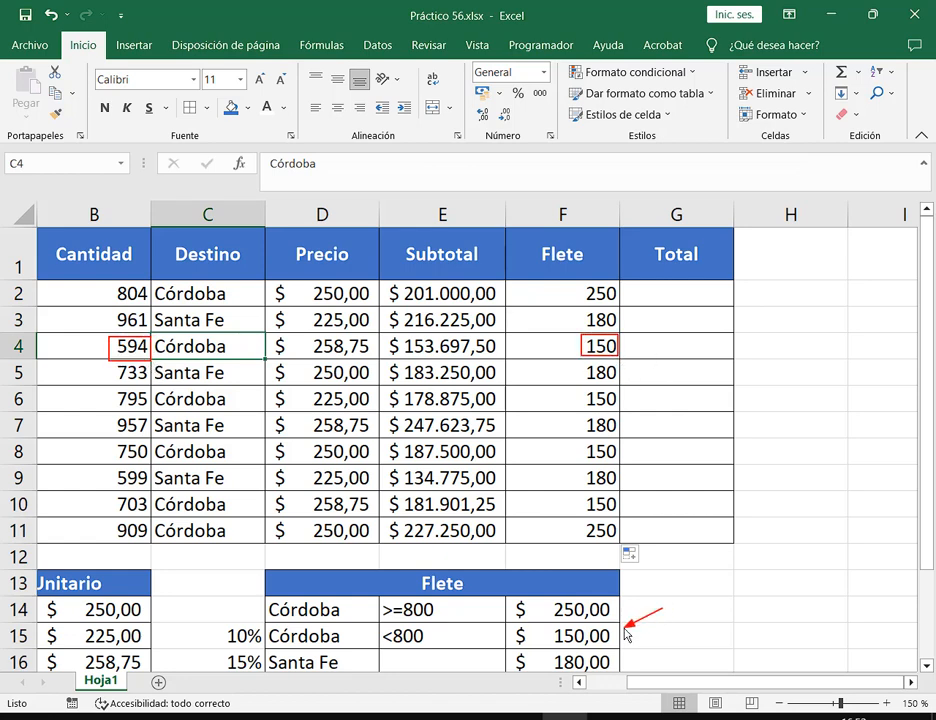
{"action": "key", "text": "Escape"}
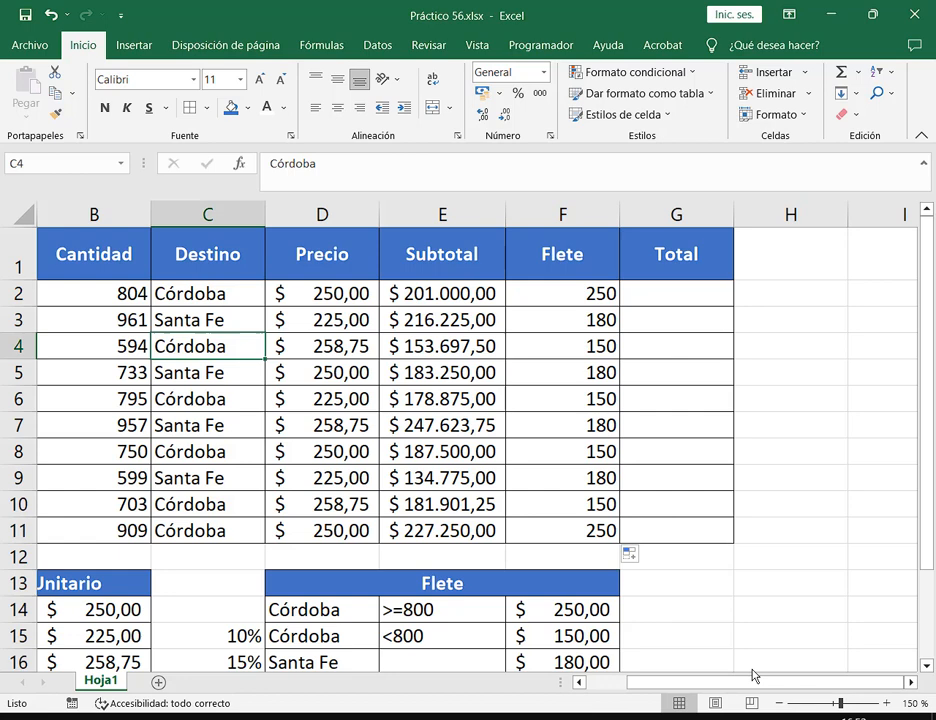
{"action": "left_click", "coordinate": [190, 322]}
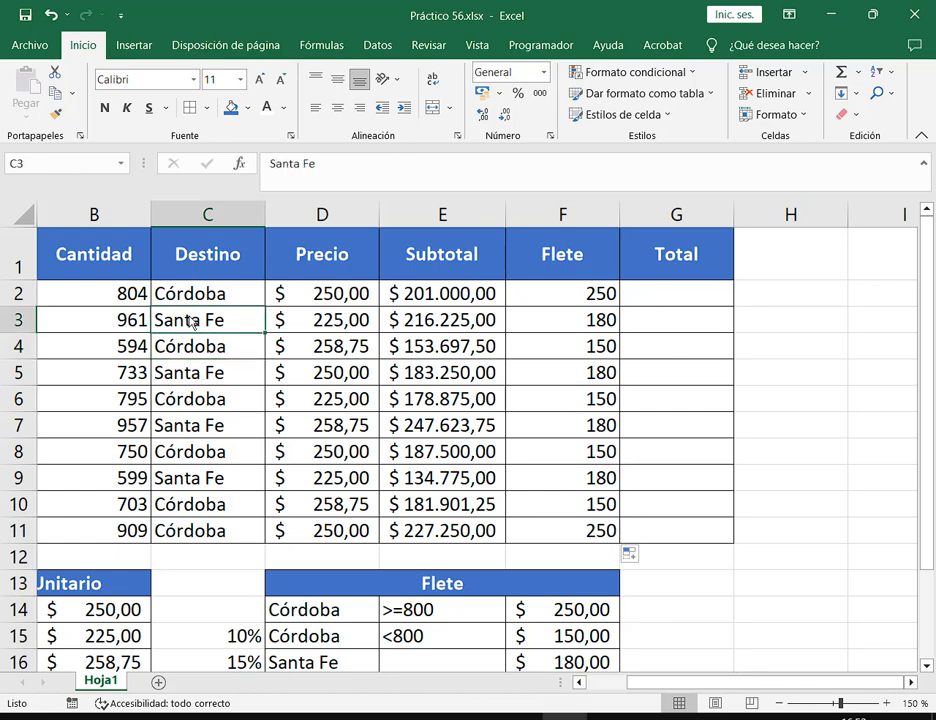
{"action": "left_click", "coordinate": [192, 380]}
{"action": "left_click", "coordinate": [543, 376]}
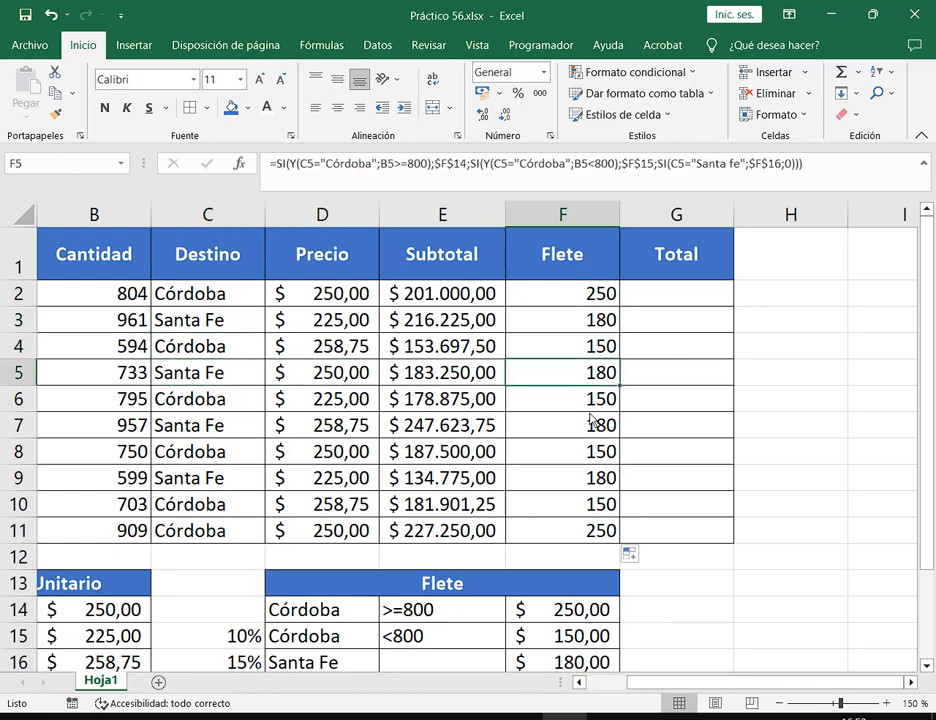
{"action": "left_click", "coordinate": [593, 427]}
{"action": "left_click", "coordinate": [595, 478]}
{"action": "left_click", "coordinate": [598, 530]}
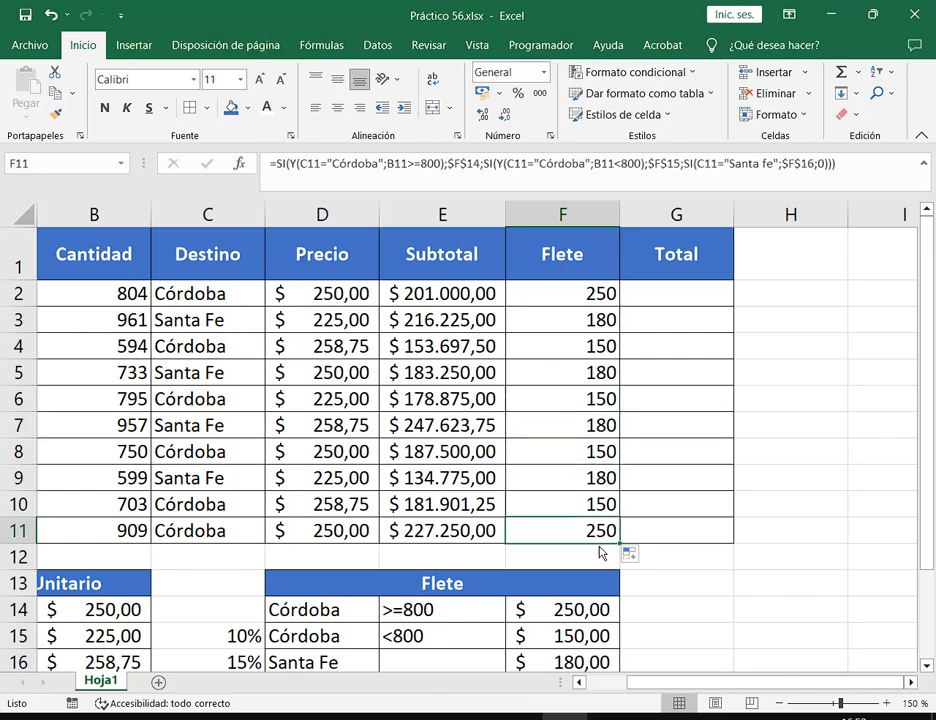
Step: Open the F2 formula for editing and show the workbook in a smaller, resized window above the video call
{"action": "double_click", "coordinate": [606, 293]}
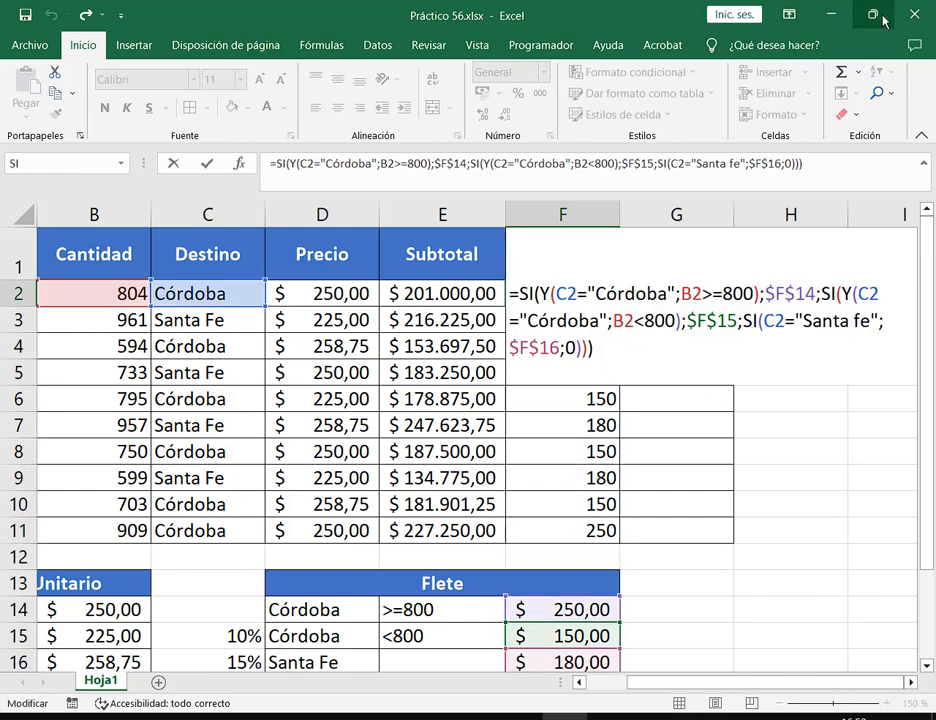
{"action": "left_click", "coordinate": [882, 19]}
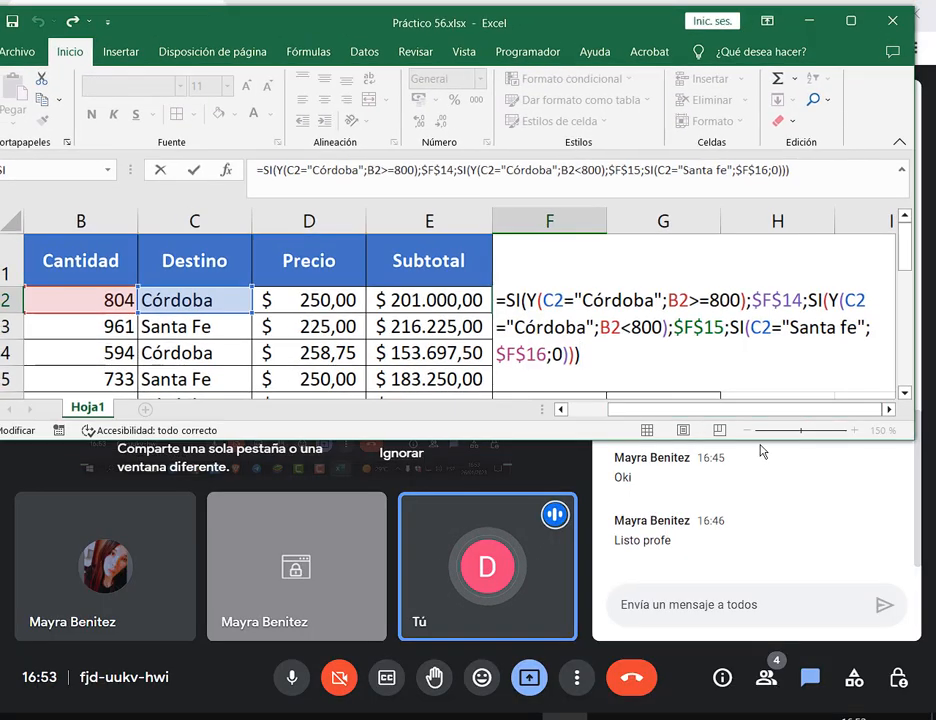
{"action": "mouse_move", "coordinate": [762, 449]}
{"action": "left_mouse_down"}
{"action": "mouse_move", "coordinate": [766, 467]}
{"action": "mouse_move", "coordinate": [770, 455]}
{"action": "left_mouse_up"}
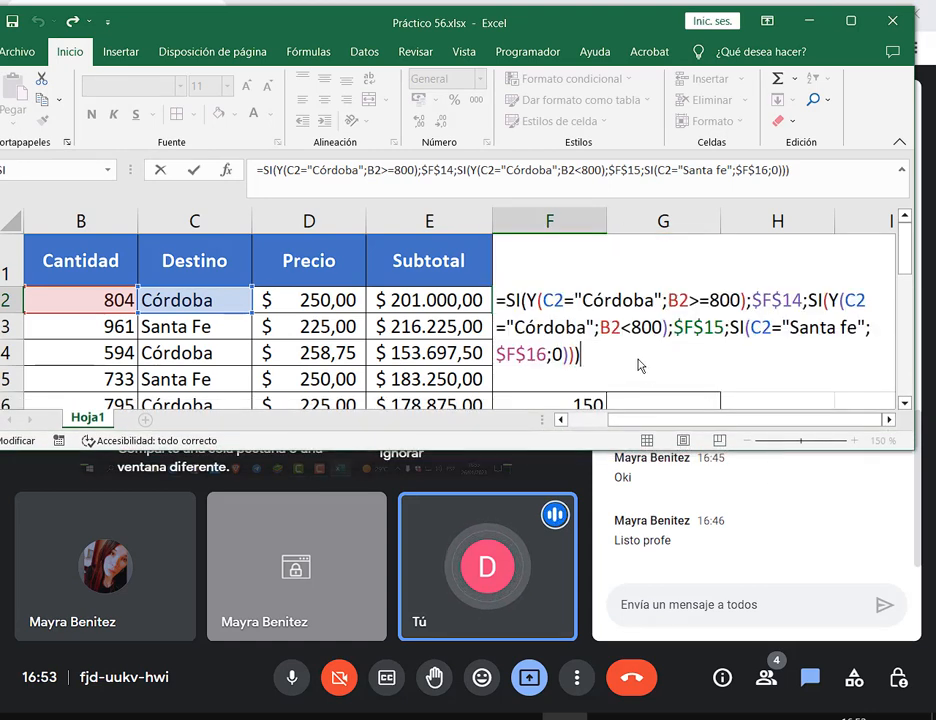
{"action": "left_click_drag", "start_coordinate": [914, 452], "coordinate": [921, 449]}
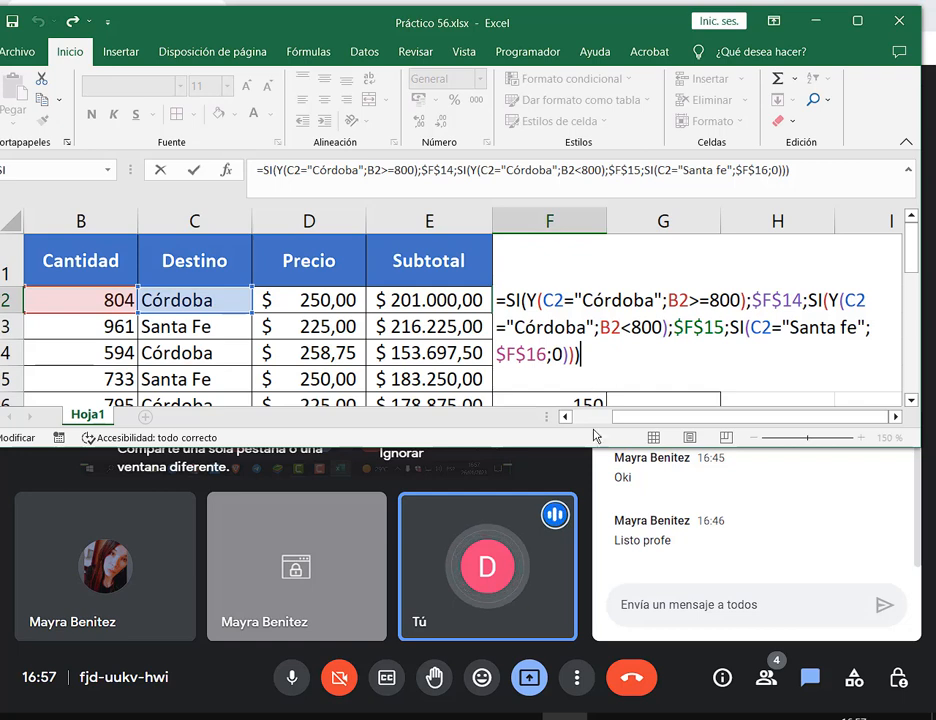
{"action": "left_click_drag", "start_coordinate": [595, 455], "coordinate": [603, 572]}
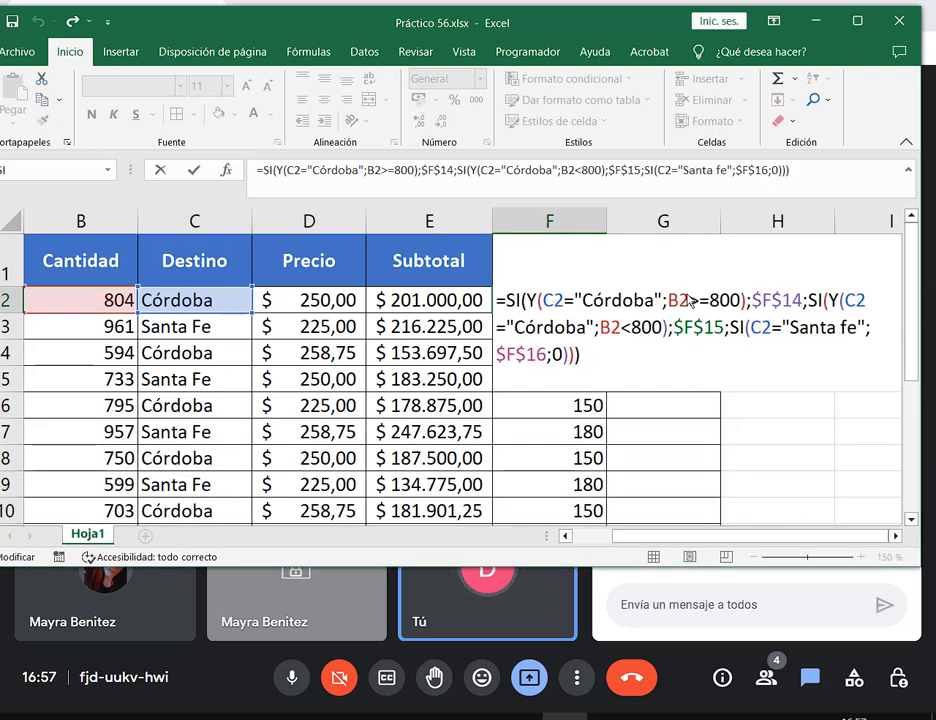
Step: Compare the formula's >=800 and <800 conditions with the Córdoba criteria in the Flete table
{"action": "left_click_drag", "start_coordinate": [688, 289], "coordinate": [743, 317]}
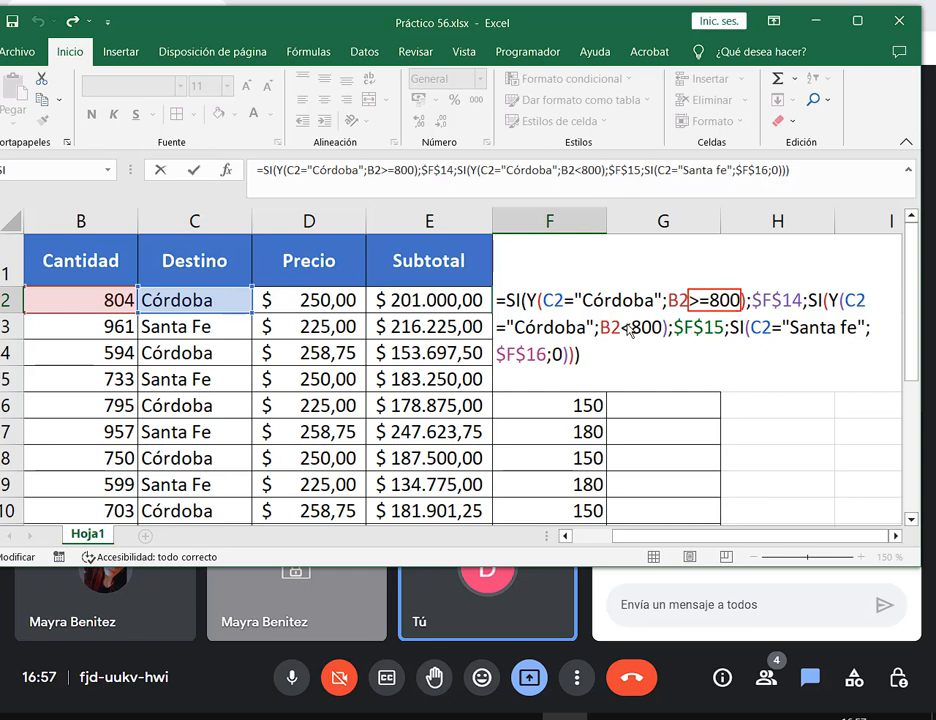
{"action": "left_click_drag", "start_coordinate": [620, 316], "coordinate": [665, 340]}
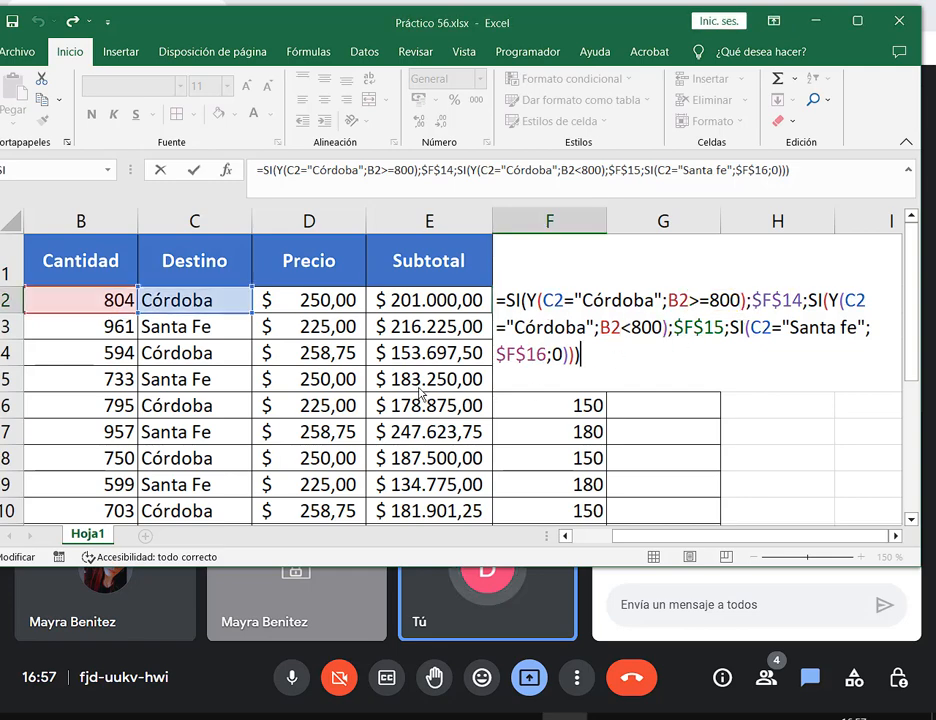
{"action": "scroll", "coordinate": [420, 389], "scroll_direction": "down", "scroll_amount": 2}
{"action": "left_click_drag", "start_coordinate": [363, 418], "coordinate": [438, 469]}
{"action": "left_click_drag", "start_coordinate": [462, 389], "coordinate": [427, 408]}
{"action": "left_click_drag", "start_coordinate": [447, 500], "coordinate": [426, 462]}
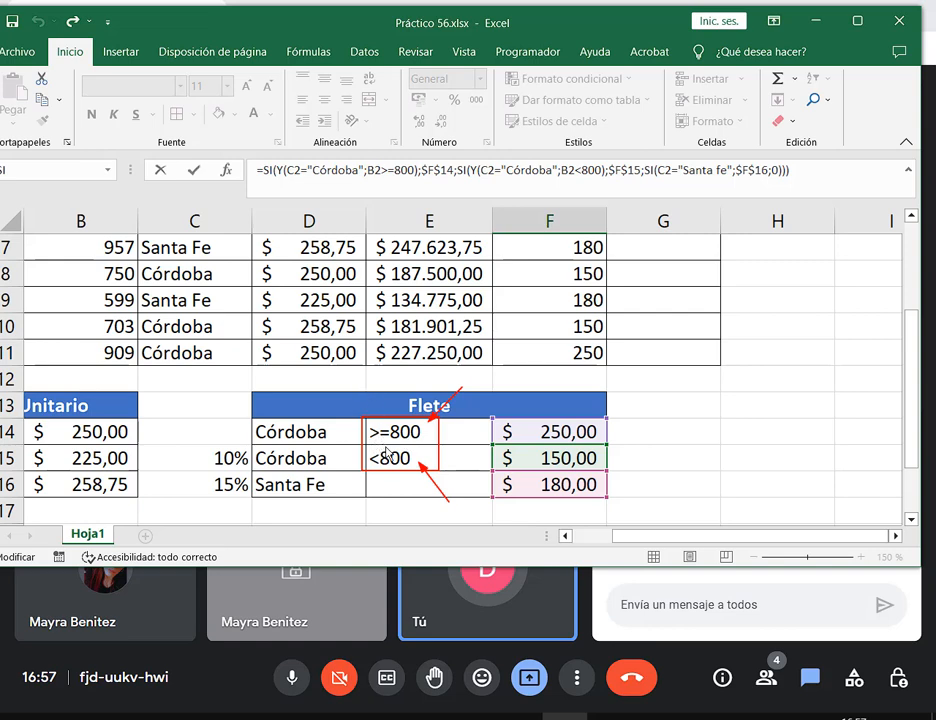
Step: Shorten the workbook window to uncover the video call while keeping the F2 formula in view
{"action": "mouse_move", "coordinate": [506, 568]}
{"action": "left_mouse_down"}
{"action": "mouse_move", "coordinate": [545, 372]}
{"action": "mouse_move", "coordinate": [551, 392]}
{"action": "left_mouse_up"}
{"action": "scroll", "coordinate": [723, 294], "scroll_direction": "up", "scroll_amount": 2}
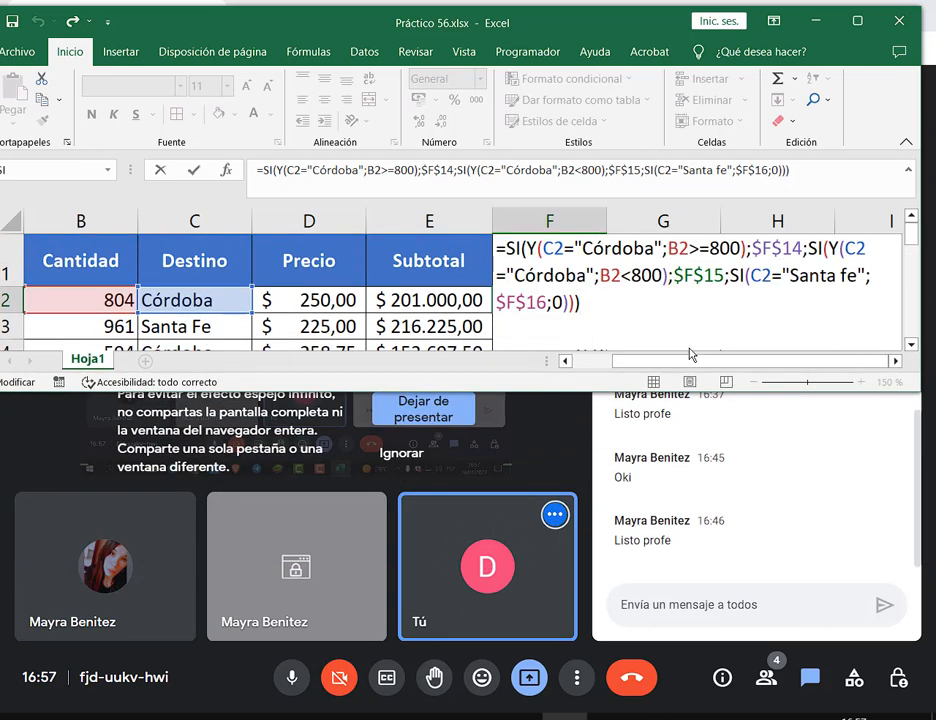
Step: Enlarge the workbook window, close the F2 formula edit unchanged, and maximize the workbook
{"action": "left_click_drag", "start_coordinate": [752, 392], "coordinate": [755, 447]}
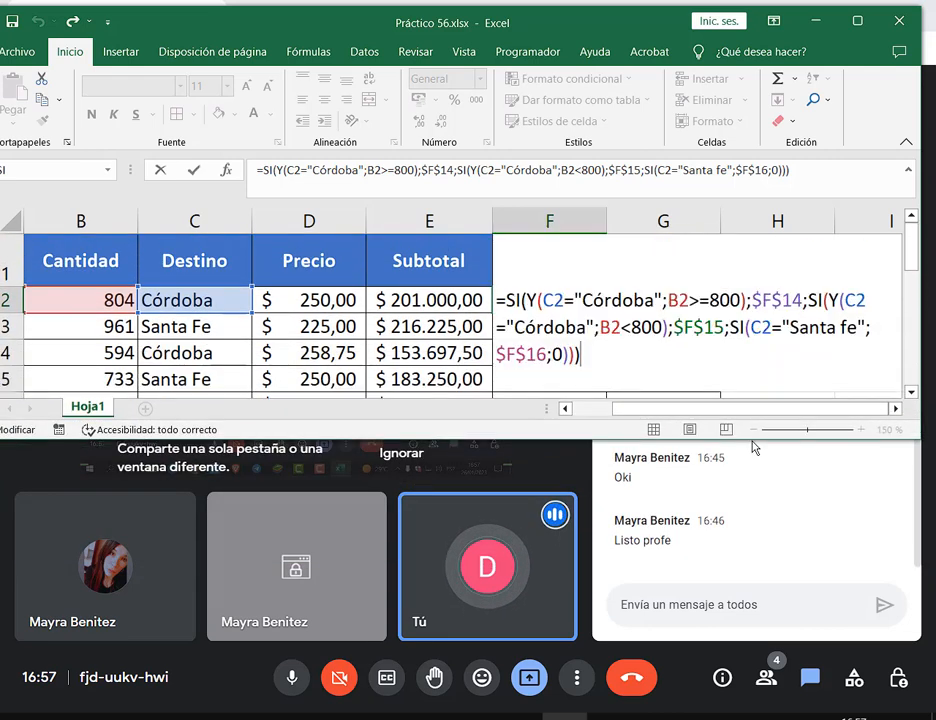
{"action": "key", "text": "Return"}
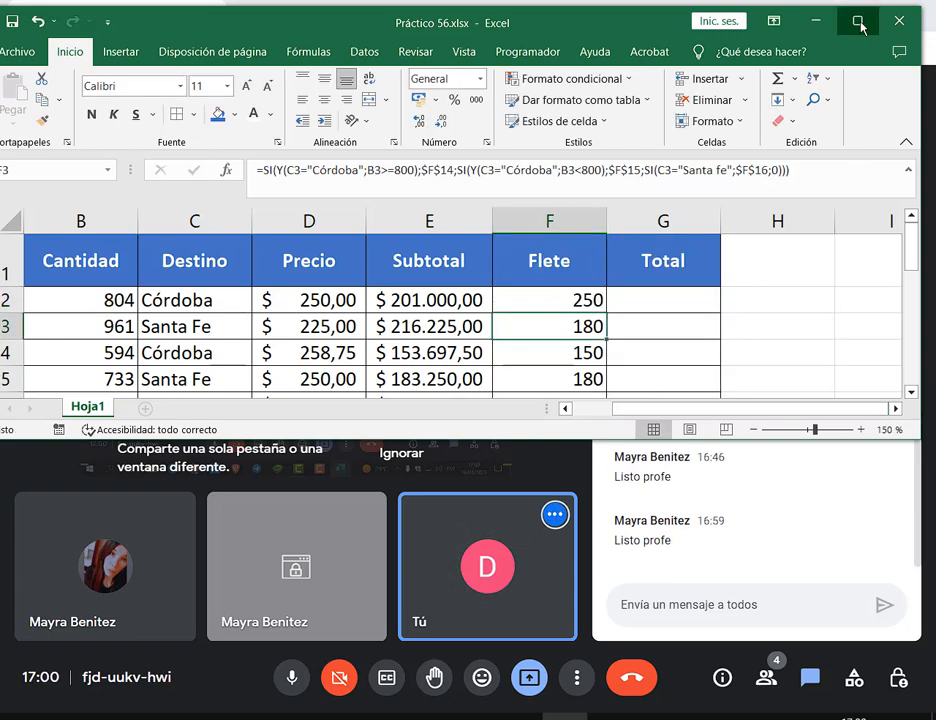
{"action": "left_click", "coordinate": [913, 21]}
Step: Apply the peso accounting format to the Flete values in F2:F11
{"action": "left_click_drag", "start_coordinate": [595, 292], "coordinate": [607, 535]}
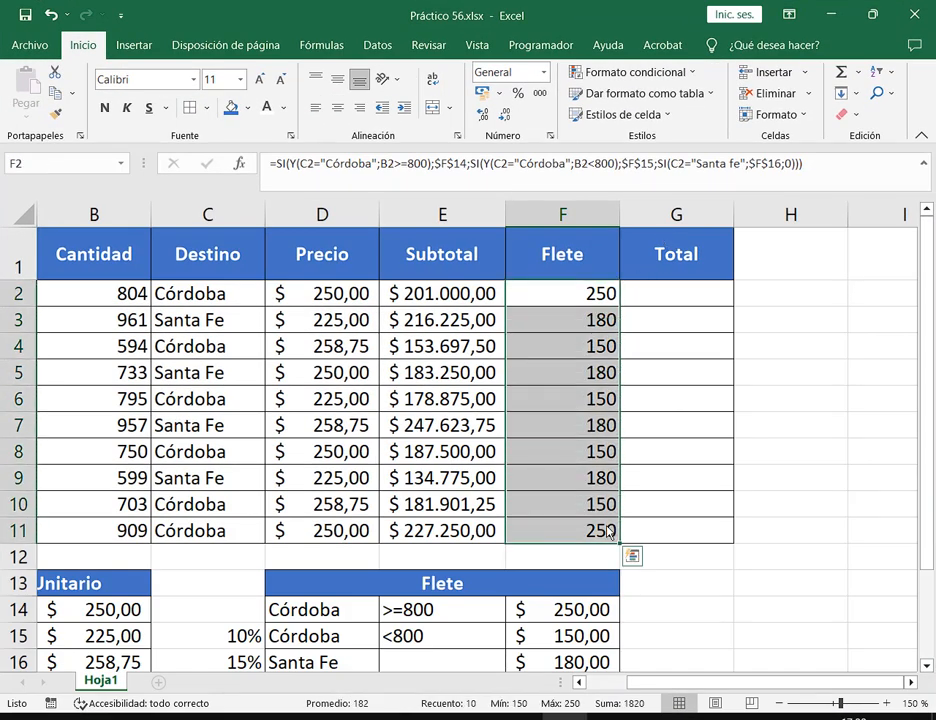
{"action": "left_click", "coordinate": [498, 93]}
{"action": "left_click", "coordinate": [516, 139]}
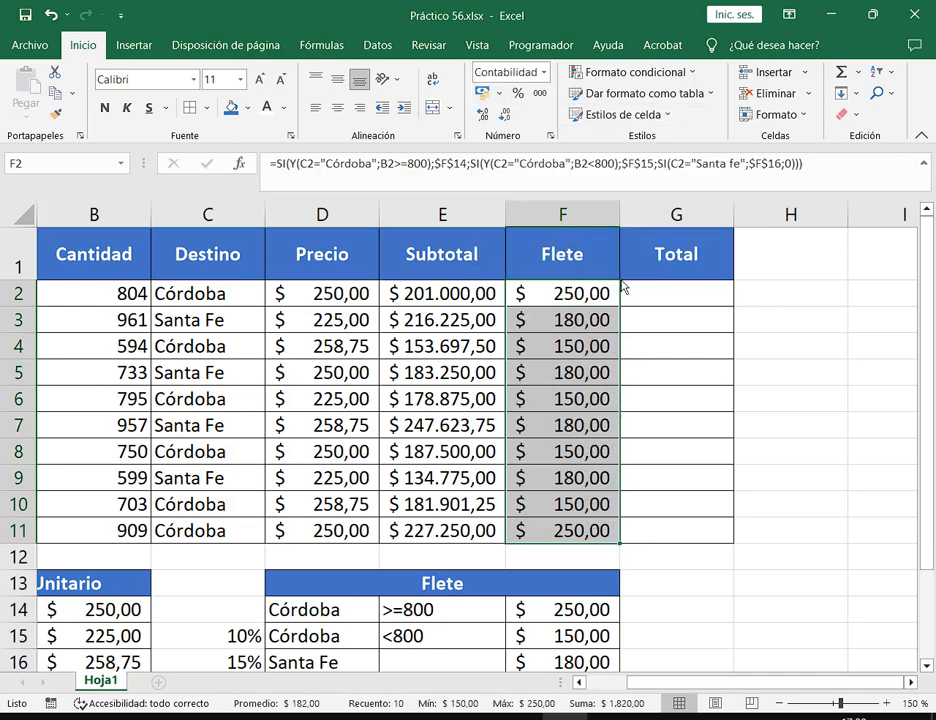
Step: Calculate Total in G2 with =E2+F2 and fill the formula down to G11
{"action": "left_click", "coordinate": [662, 300]}
{"action": "key", "text": "alt+Tab"}
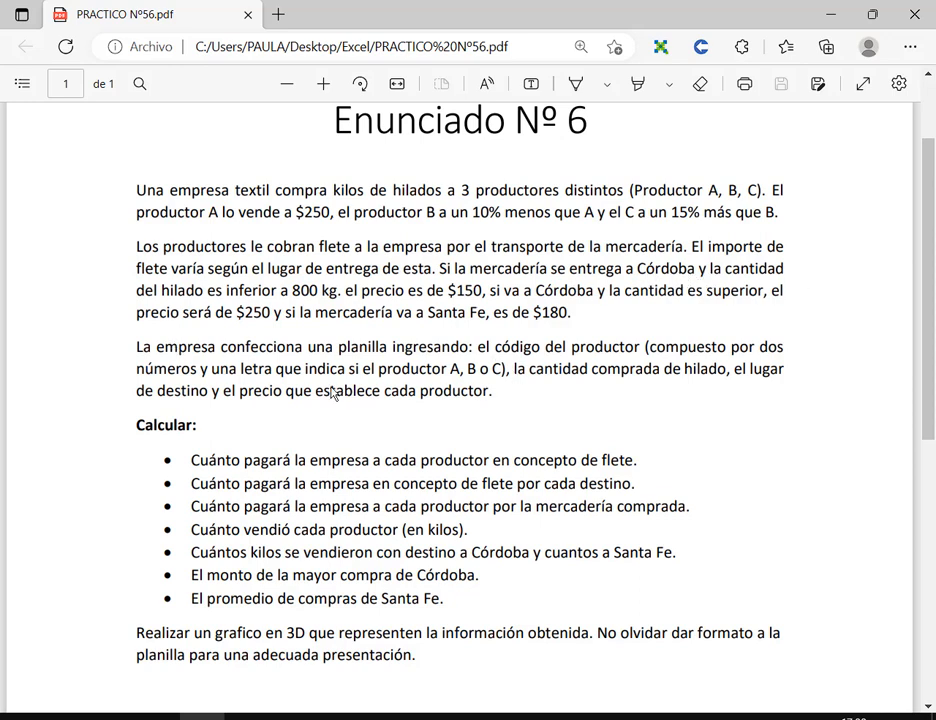
{"action": "left_click", "coordinate": [832, 15]}
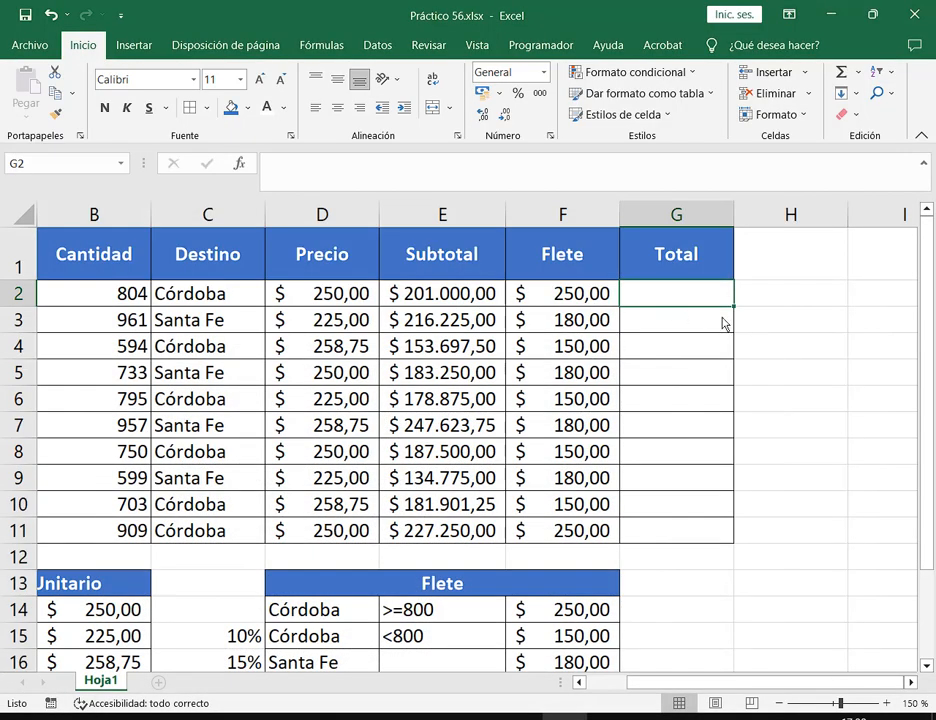
{"action": "type", "text": "="}
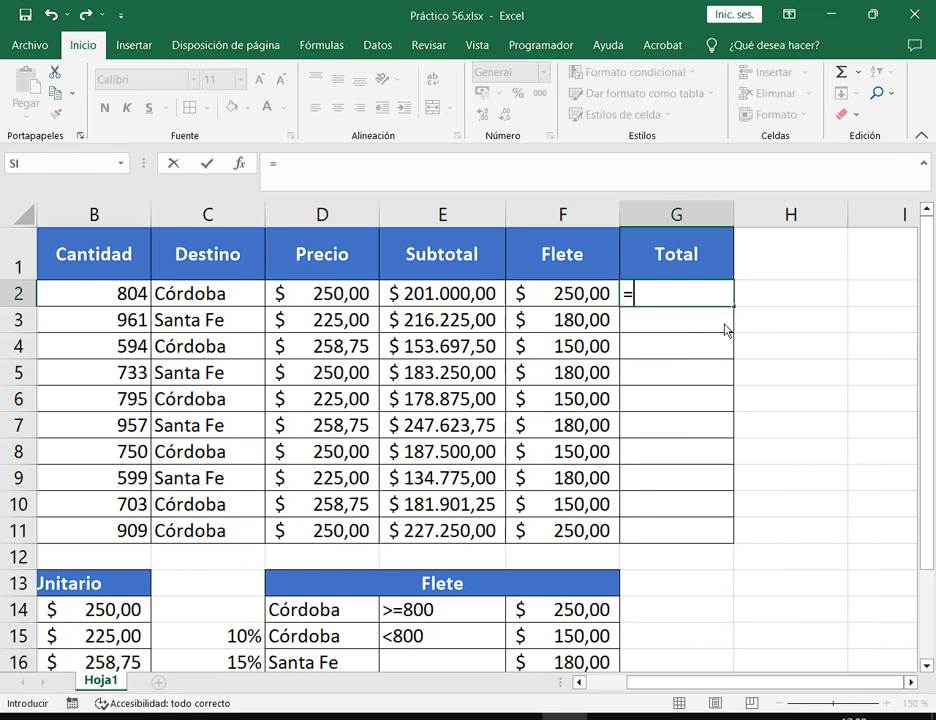
{"action": "left_click", "coordinate": [455, 293]}
{"action": "type", "text": "+"}
{"action": "left_click", "coordinate": [538, 298]}
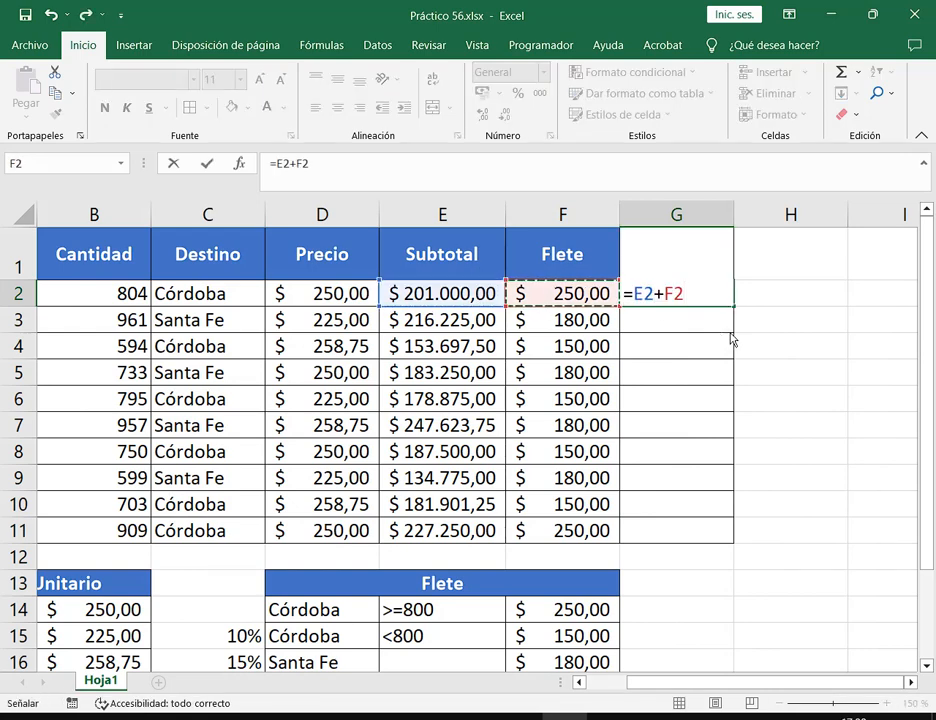
{"action": "key", "text": "Return"}
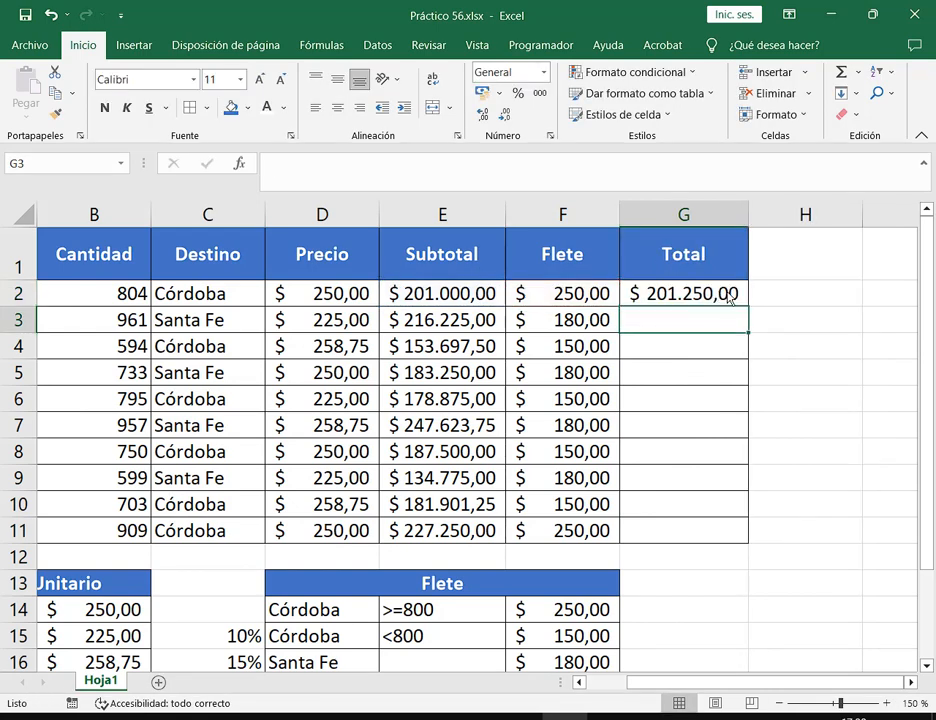
{"action": "left_click", "coordinate": [729, 300]}
{"action": "double_click", "coordinate": [749, 307]}
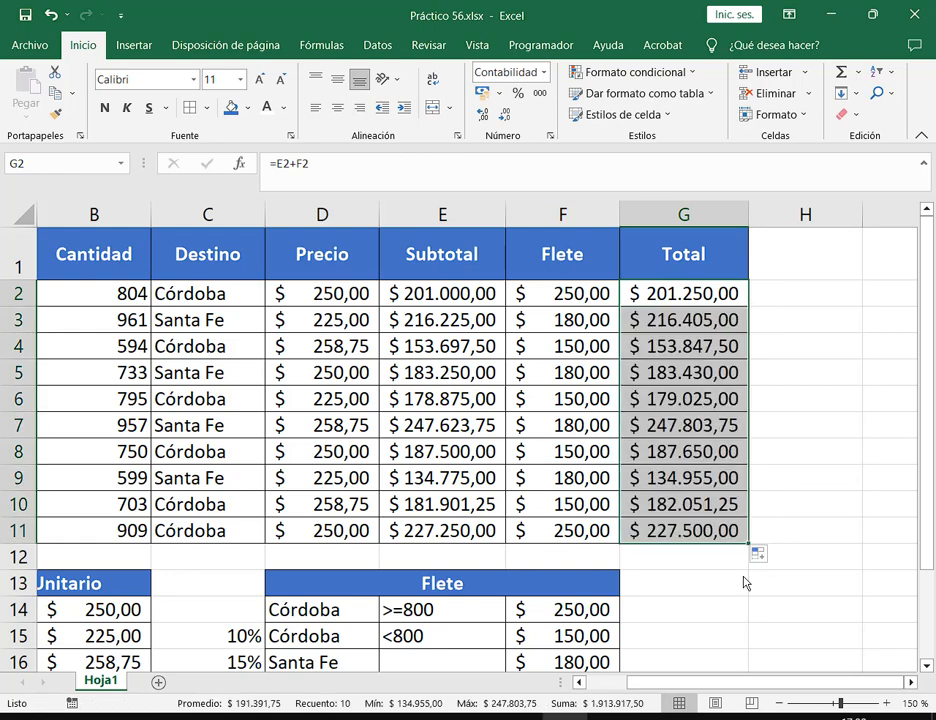
Step: Review the completed table and compare it with the Calcular list in the assignment PDF
{"action": "scroll", "coordinate": [825, 432], "scroll_direction": "down", "scroll_amount": 1}
{"action": "left_click", "coordinate": [825, 432]}
{"action": "scroll", "coordinate": [838, 493], "scroll_direction": "up", "scroll_amount": 1}
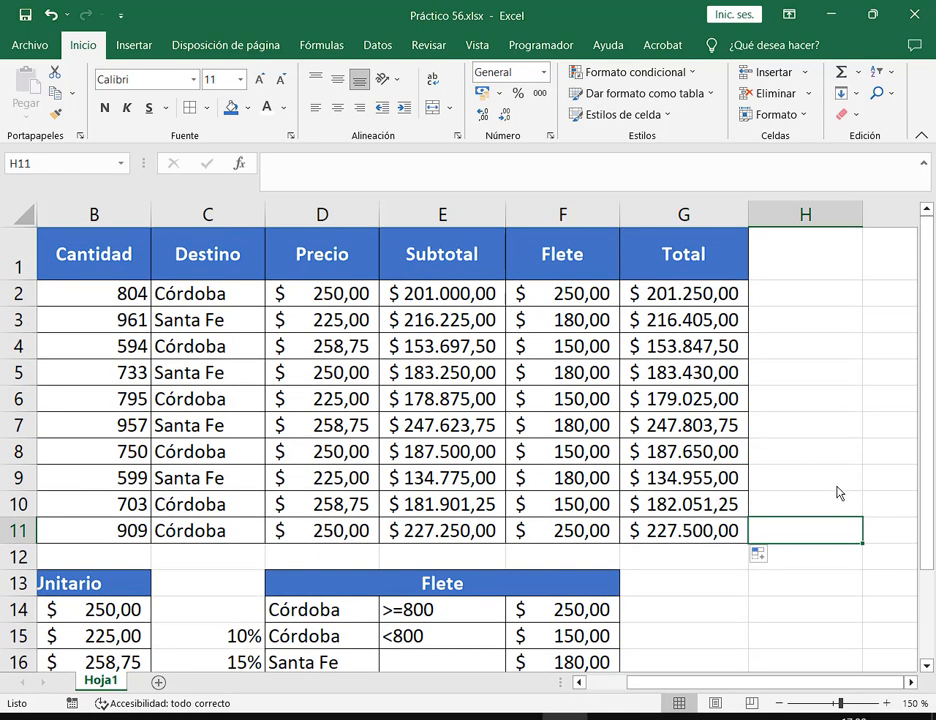
{"action": "left_click", "coordinate": [733, 305]}
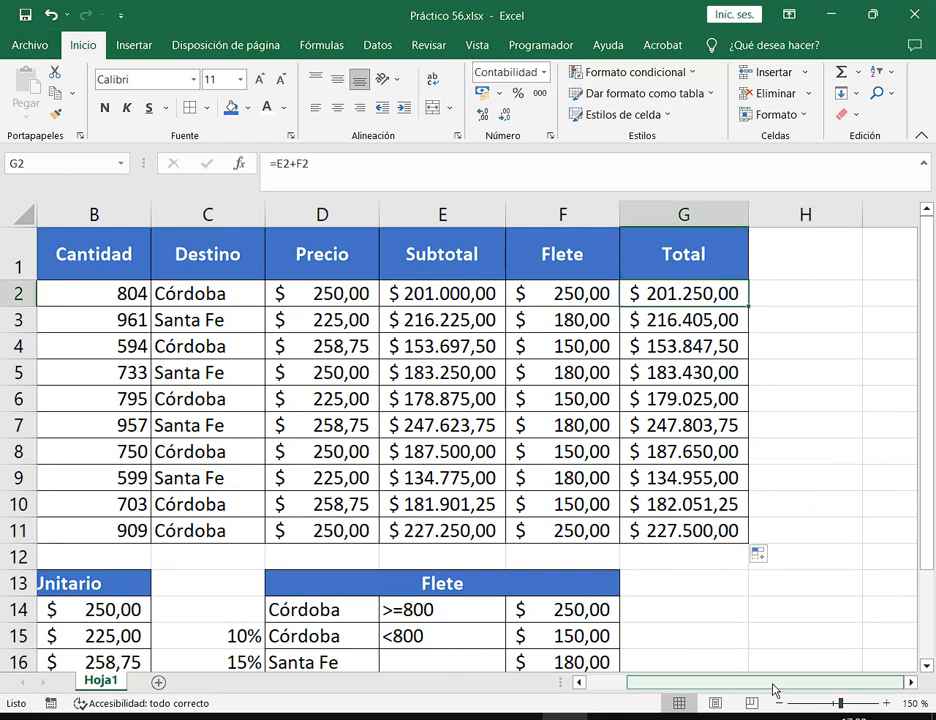
{"action": "left_click_drag", "start_coordinate": [773, 689], "coordinate": [752, 683]}
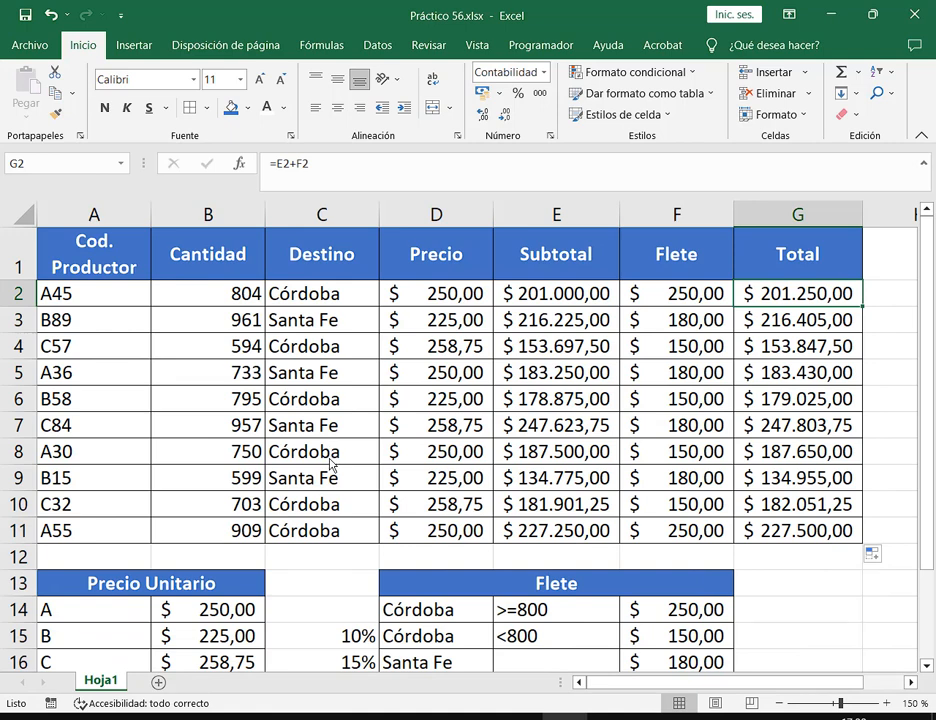
{"action": "scroll", "coordinate": [335, 500], "scroll_direction": "down", "scroll_amount": 1}
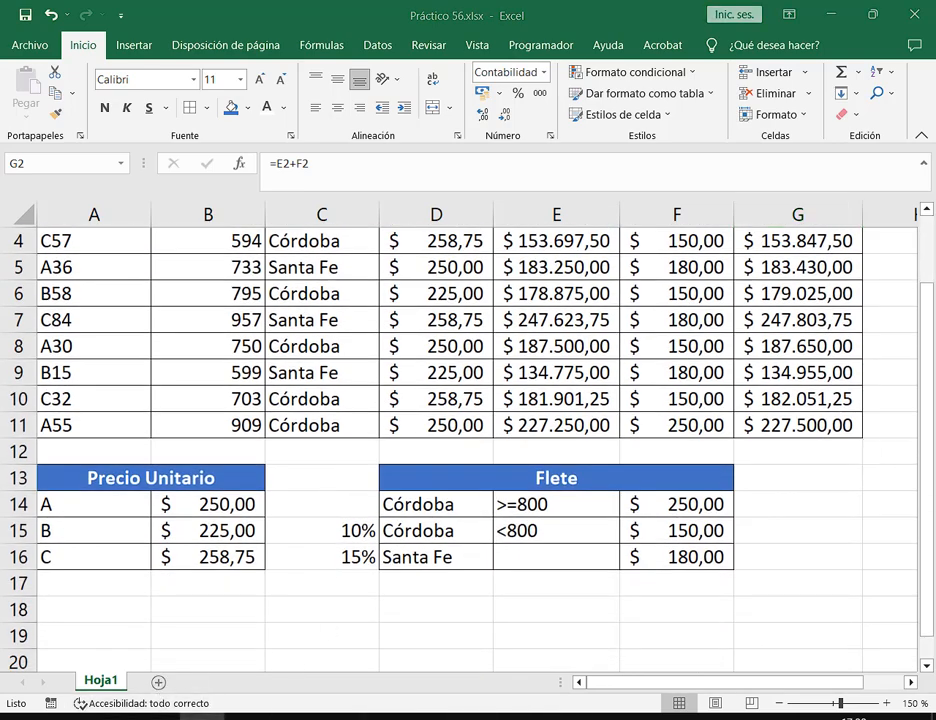
{"action": "key", "text": "alt+Tab"}
{"action": "scroll", "coordinate": [470, 395], "scroll_direction": "down", "scroll_amount": 1}
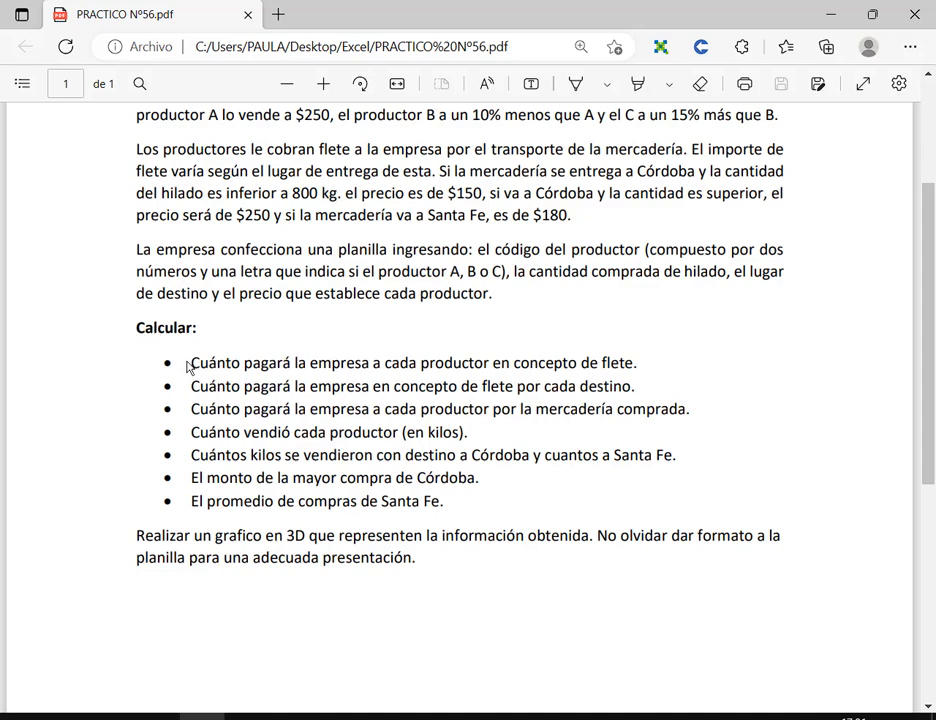
{"action": "key", "text": "alt+Tab"}
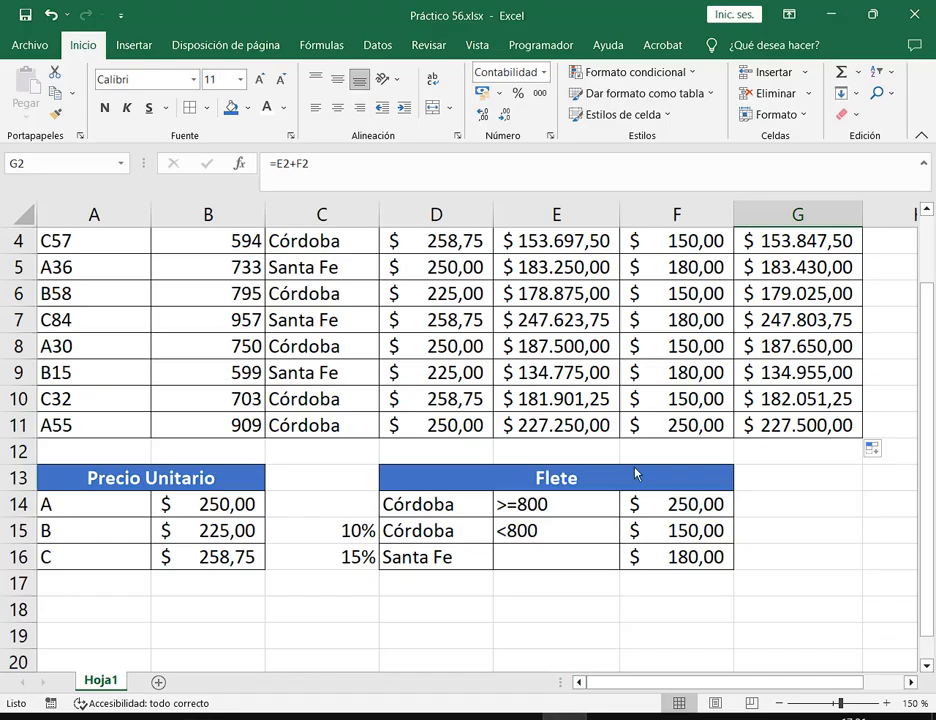
{"action": "scroll", "coordinate": [270, 549], "scroll_direction": "up", "scroll_amount": 1}
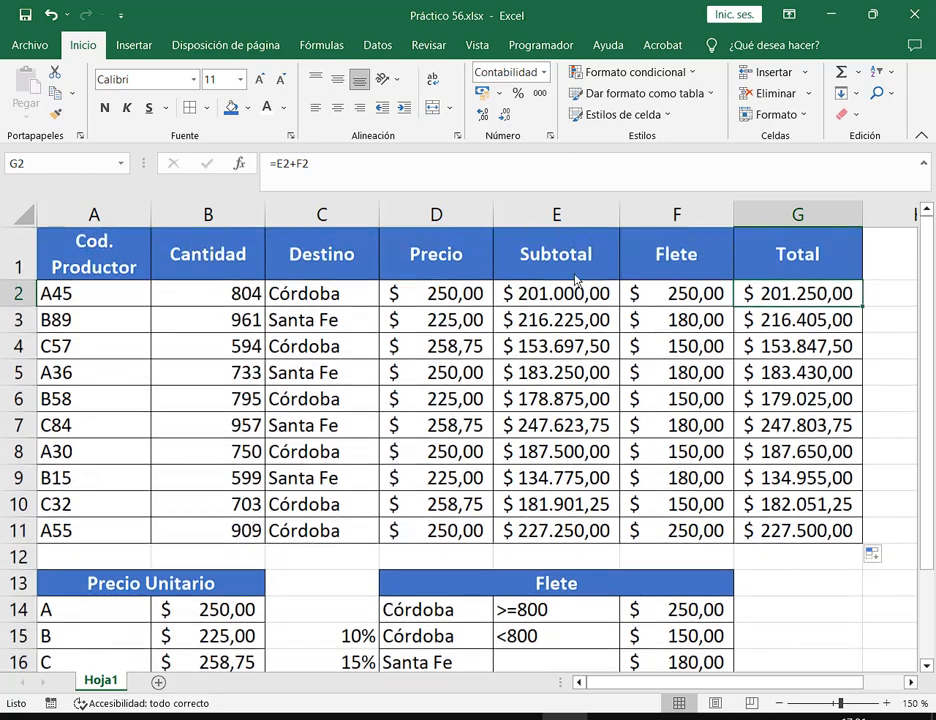
{"action": "scroll", "coordinate": [458, 429], "scroll_direction": "down", "scroll_amount": 3}
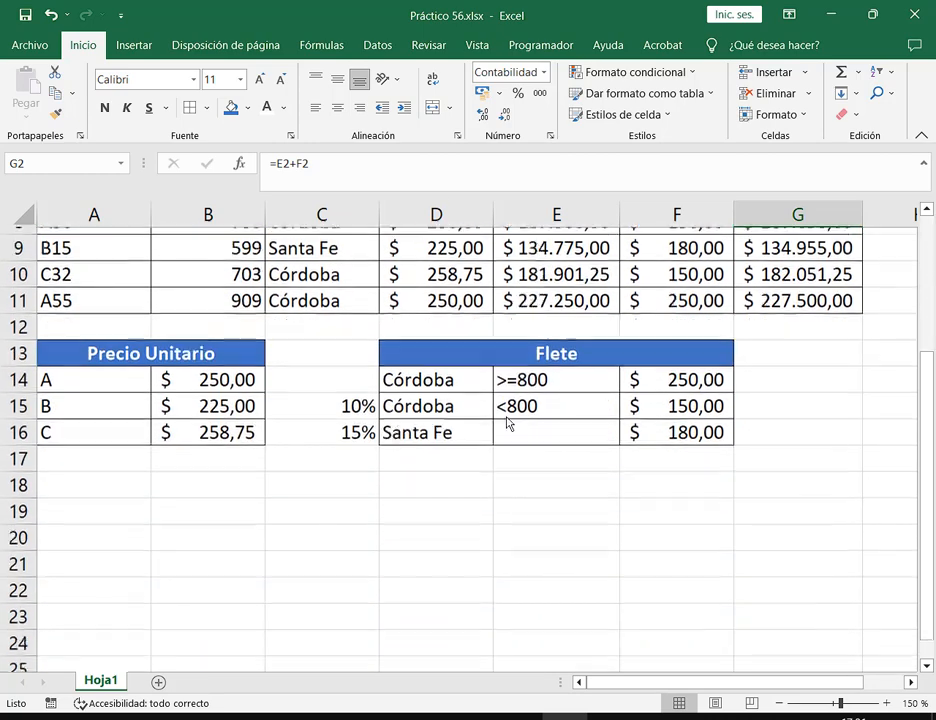
Step: Add a new sheet to the workbook and return to Hoja1
{"action": "left_click", "coordinate": [158, 681]}
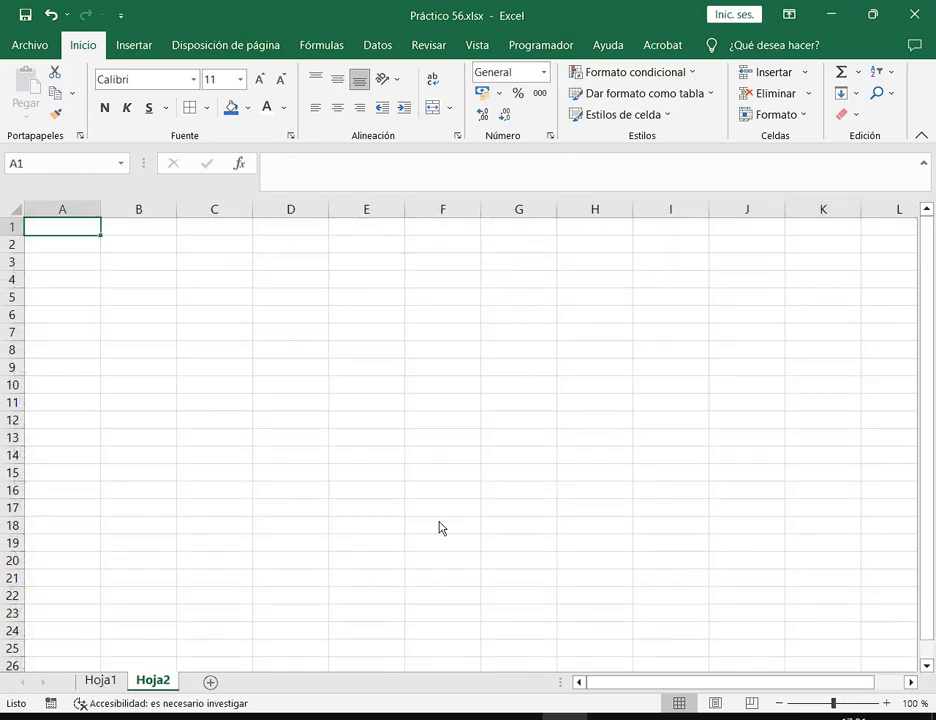
{"action": "left_click", "coordinate": [105, 681]}
{"action": "scroll", "coordinate": [313, 492], "scroll_direction": "up", "scroll_amount": 3}
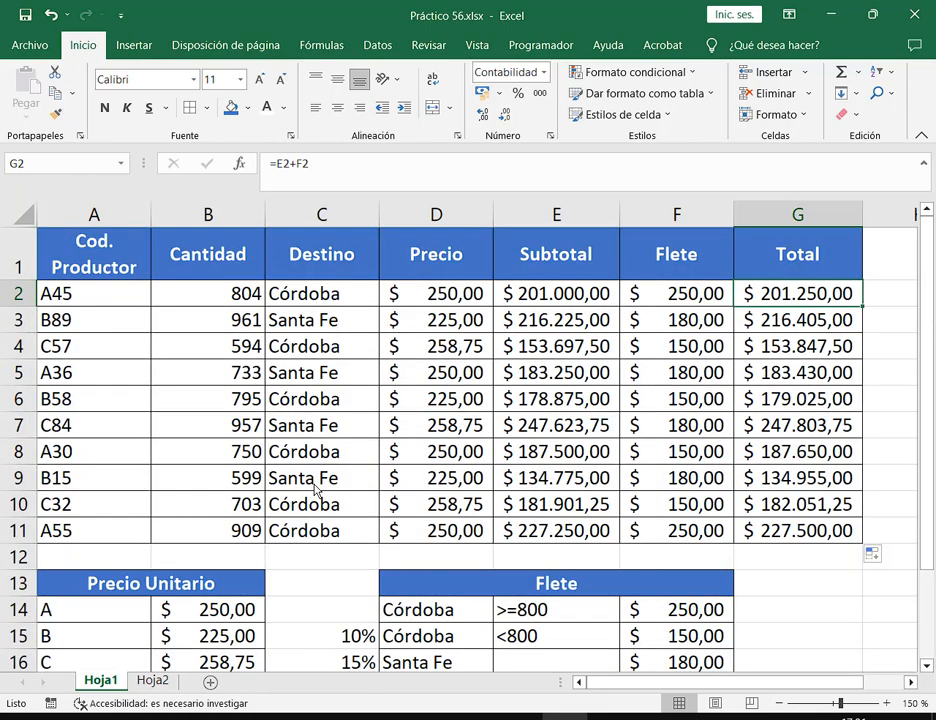
Step: Set the Hoja1 zoom to 120% and select cell A19 below the Precio Unitario table
{"action": "scroll", "coordinate": [616, 557], "scroll_direction": "down", "scroll_amount": 2}
{"action": "scroll", "coordinate": [256, 244], "scroll_direction": "down", "scroll_amount": 5}
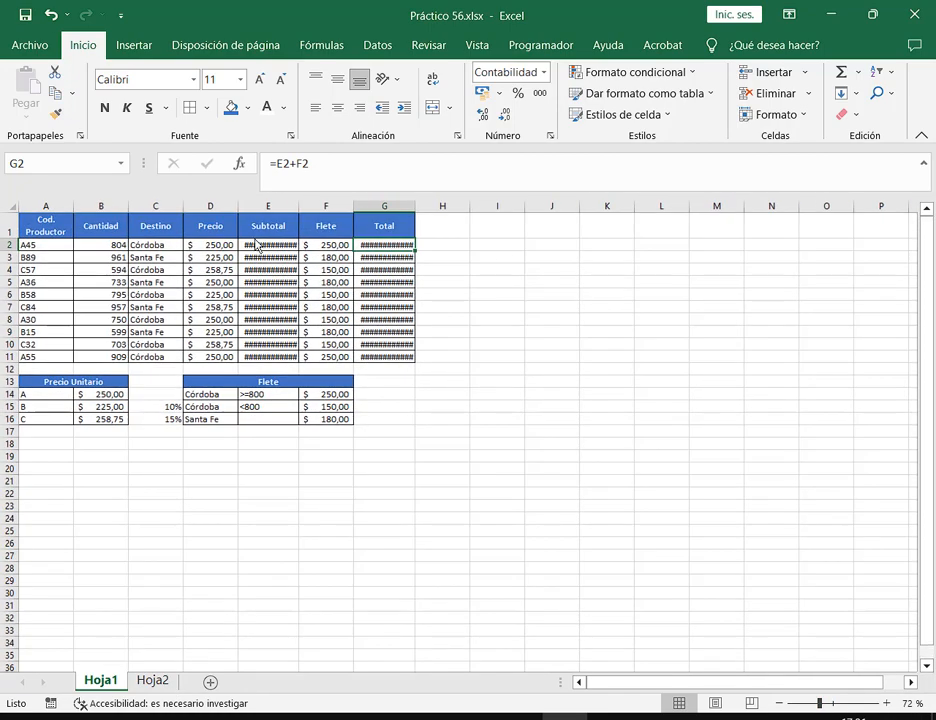
{"action": "mouse_move", "coordinate": [17, 208]}
{"action": "left_mouse_down"}
{"action": "mouse_move", "coordinate": [418, 626]}
{"action": "mouse_move", "coordinate": [434, 668]}
{"action": "left_mouse_up"}
{"action": "left_click", "coordinate": [886, 704]}
{"action": "left_click", "coordinate": [886, 704]}
{"action": "left_click", "coordinate": [886, 704]}
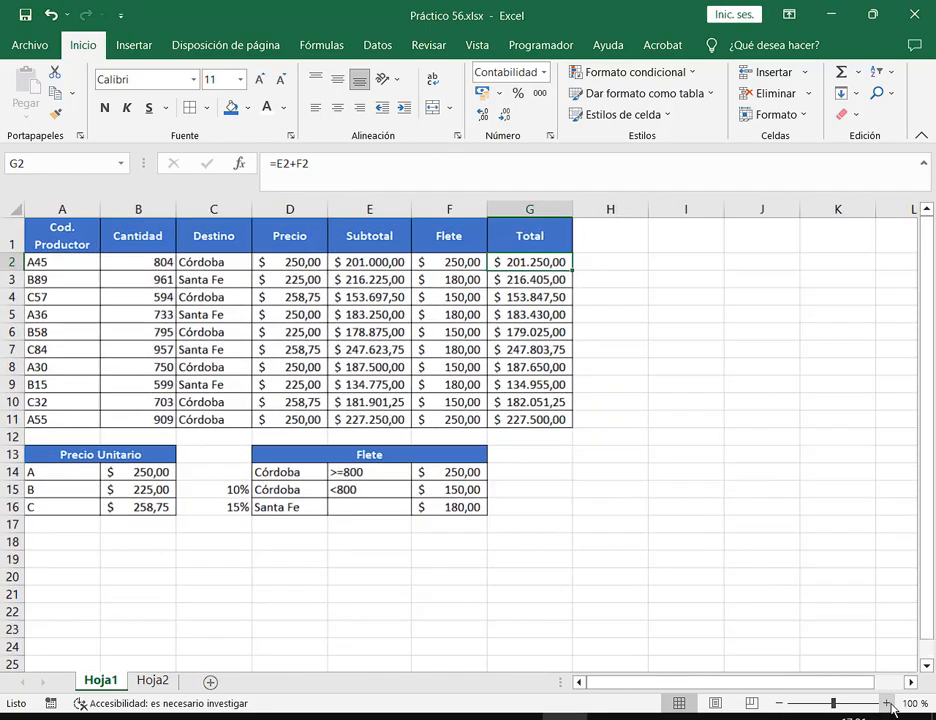
{"action": "left_click", "coordinate": [886, 704]}
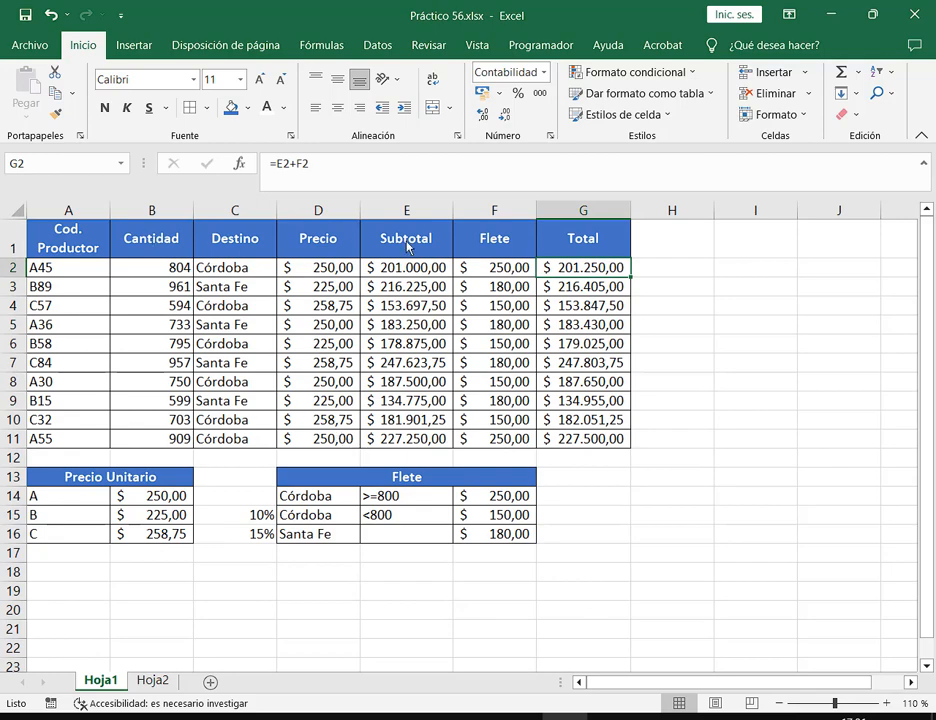
{"action": "left_click", "coordinate": [886, 704]}
{"action": "scroll", "coordinate": [98, 490], "scroll_direction": "down", "scroll_amount": 2}
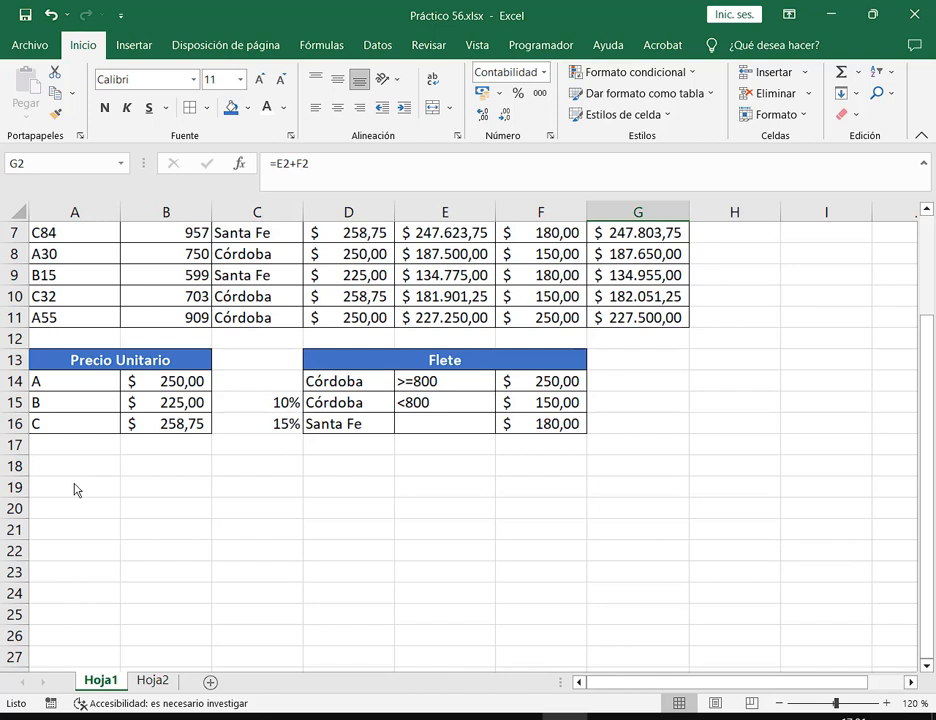
{"action": "left_click", "coordinate": [74, 490]}
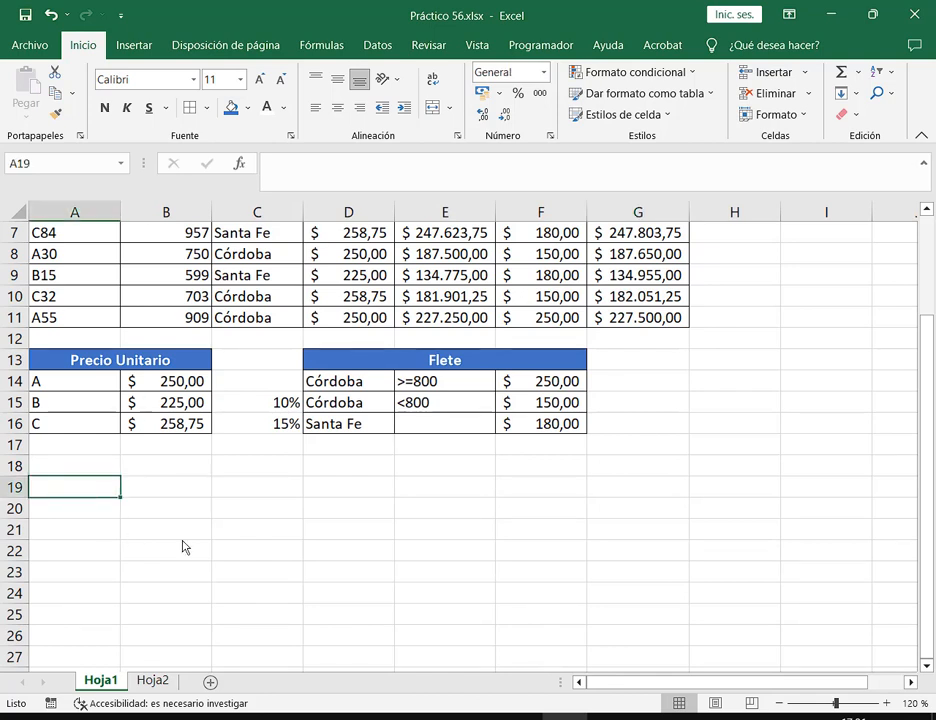
Step: Read in the assignment PDF what must be calculated per producer for flete, and return to the workbook
{"action": "left_click", "coordinate": [204, 716]}
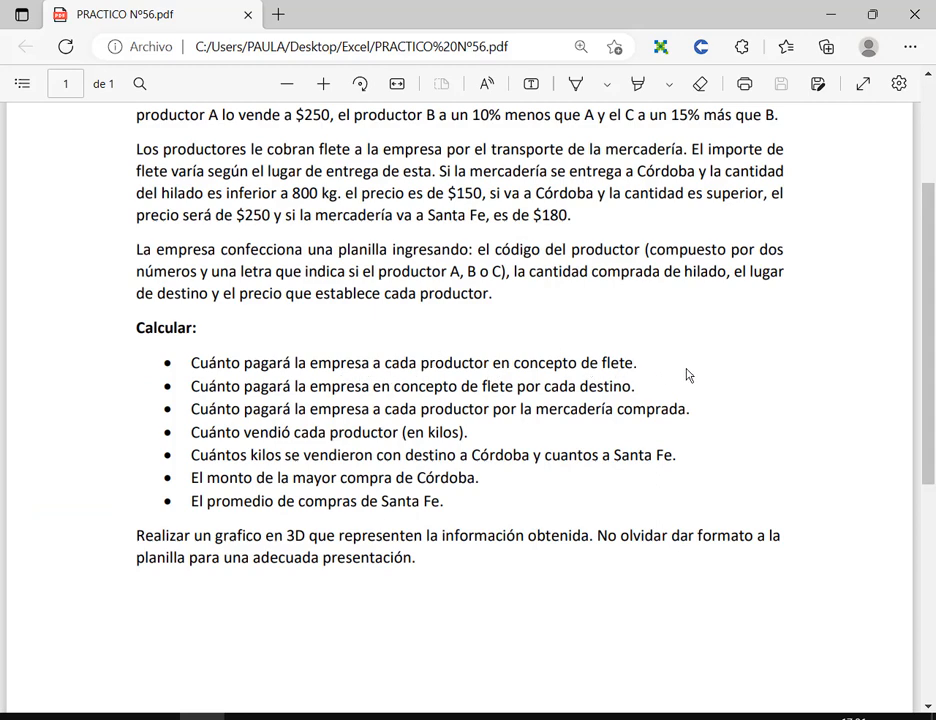
{"action": "scroll", "coordinate": [688, 376], "scroll_direction": "up", "scroll_amount": 2}
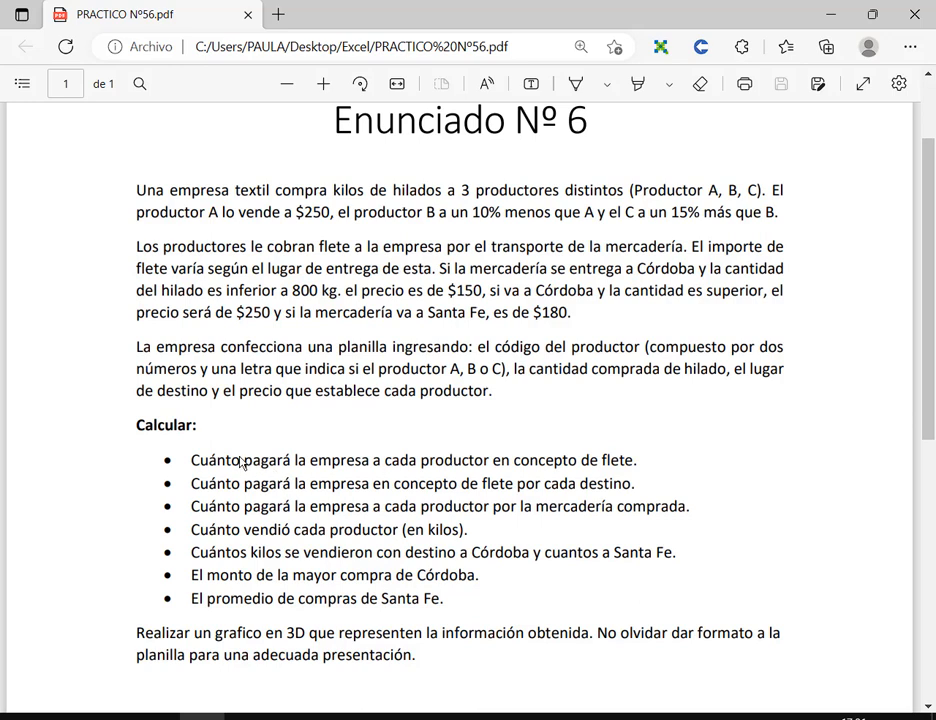
{"action": "left_click_drag", "start_coordinate": [230, 462], "coordinate": [288, 466]}
{"action": "left_click", "coordinate": [367, 535]}
{"action": "left_click_drag", "start_coordinate": [422, 466], "coordinate": [639, 468]}
{"action": "key", "text": "alt+Tab"}
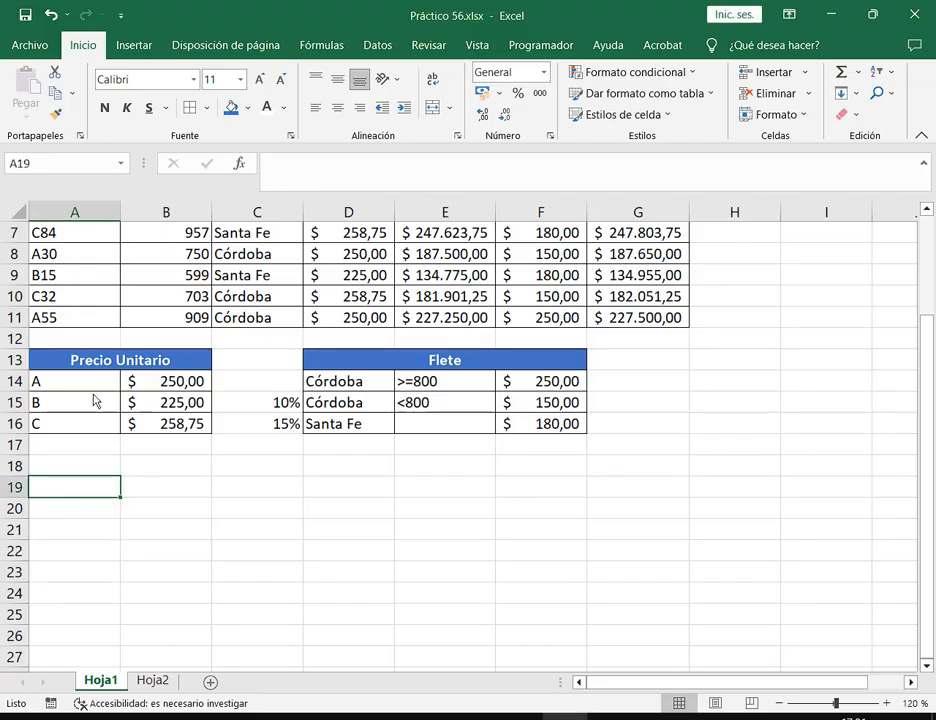
Step: Copy the producer letters A, B and C from A14:A16 to A19:A21
{"action": "left_click_drag", "start_coordinate": [90, 386], "coordinate": [98, 438]}
{"action": "key", "text": "ctrl+c"}
{"action": "left_click", "coordinate": [95, 490]}
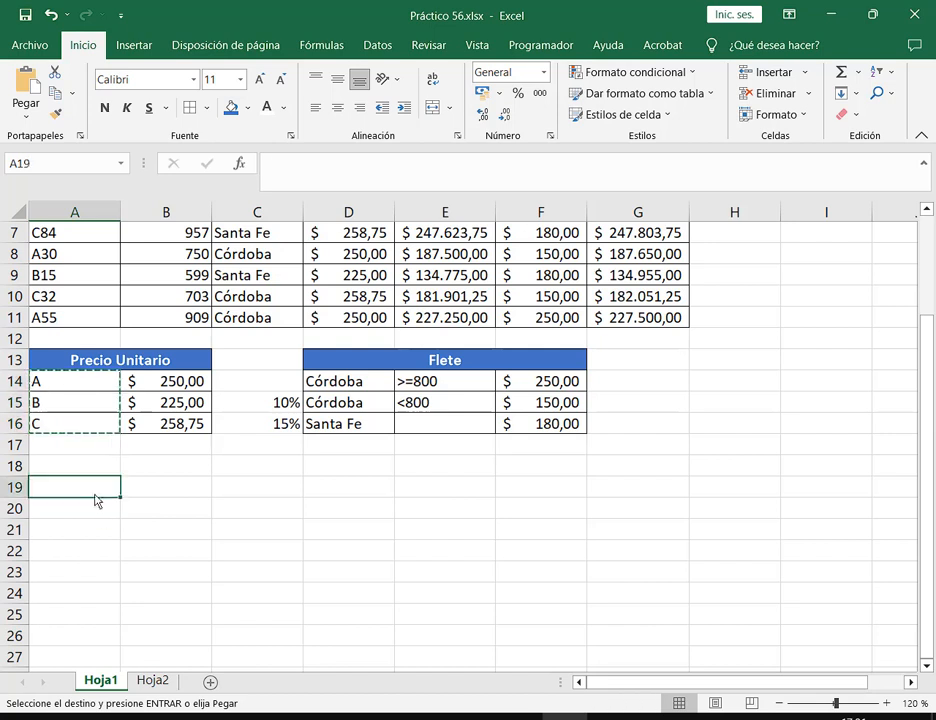
{"action": "key", "text": "ctrl+v"}
{"action": "key", "text": "Escape"}
{"action": "key", "text": "Up"}
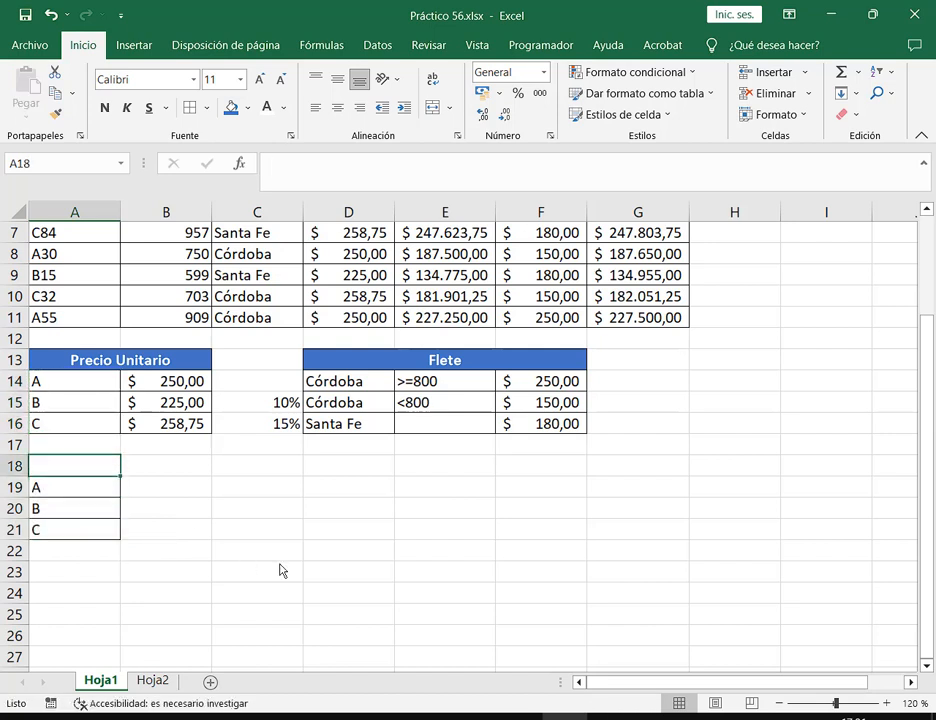
{"action": "type", "text": "Re"}
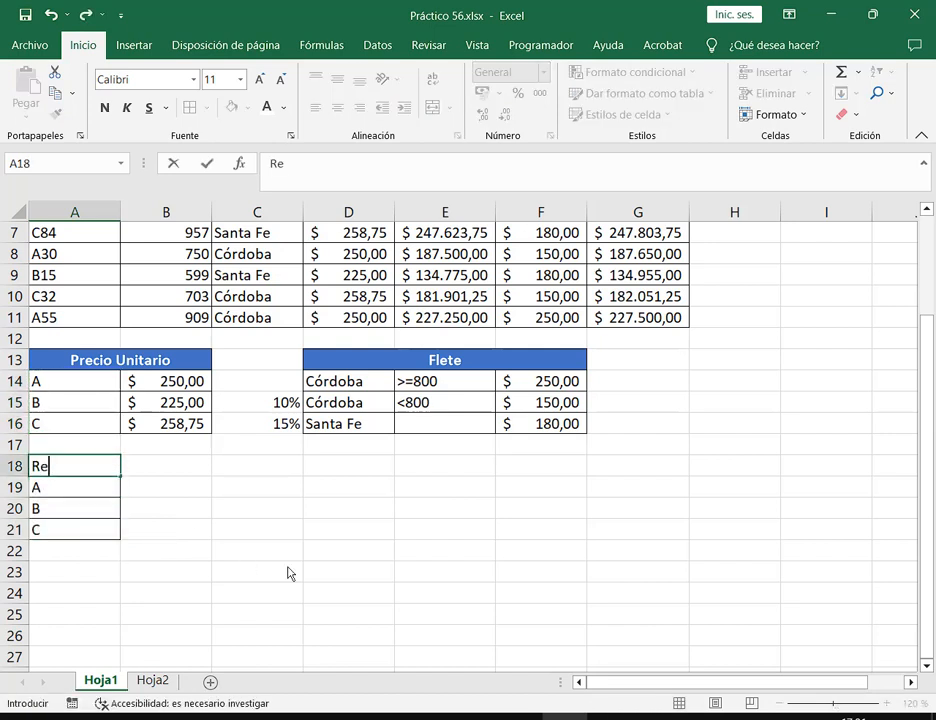
{"action": "type", "text": "caudación"}
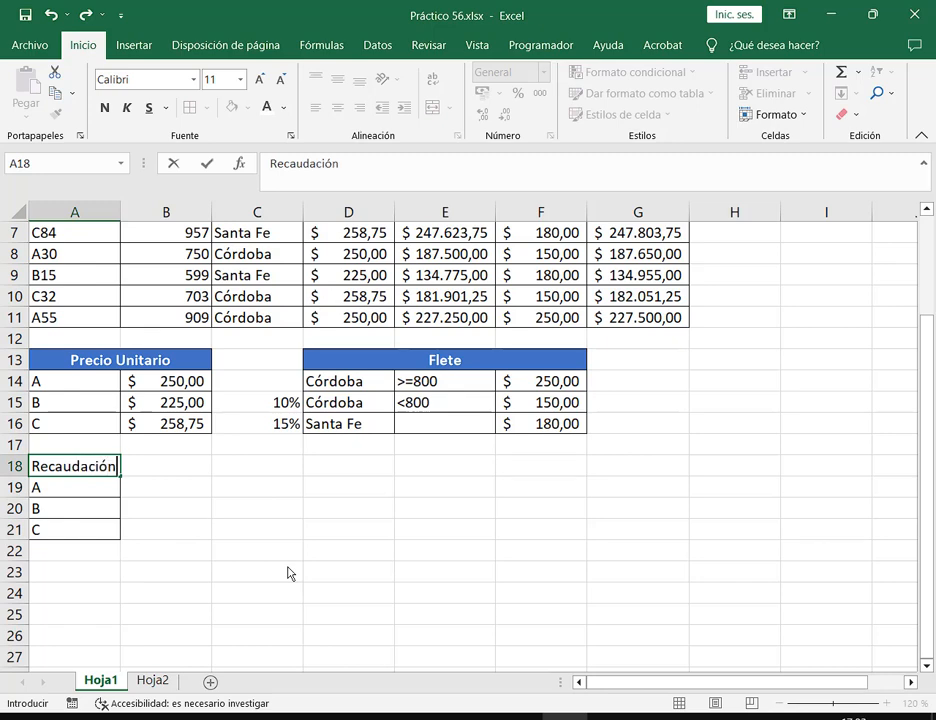
{"action": "key", "text": "Escape"}
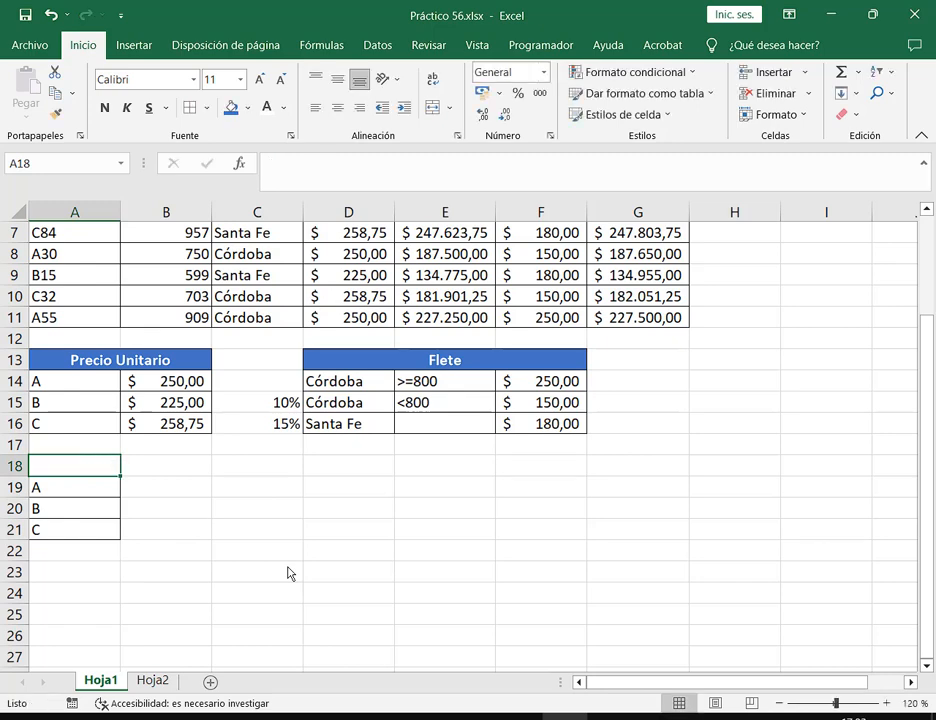
Step: Read the assignment's per-producer requests for flete, merchandise and kilos sold, and select B18 in the workbook
{"action": "key", "text": "alt+Tab"}
{"action": "left_click", "coordinate": [414, 484]}
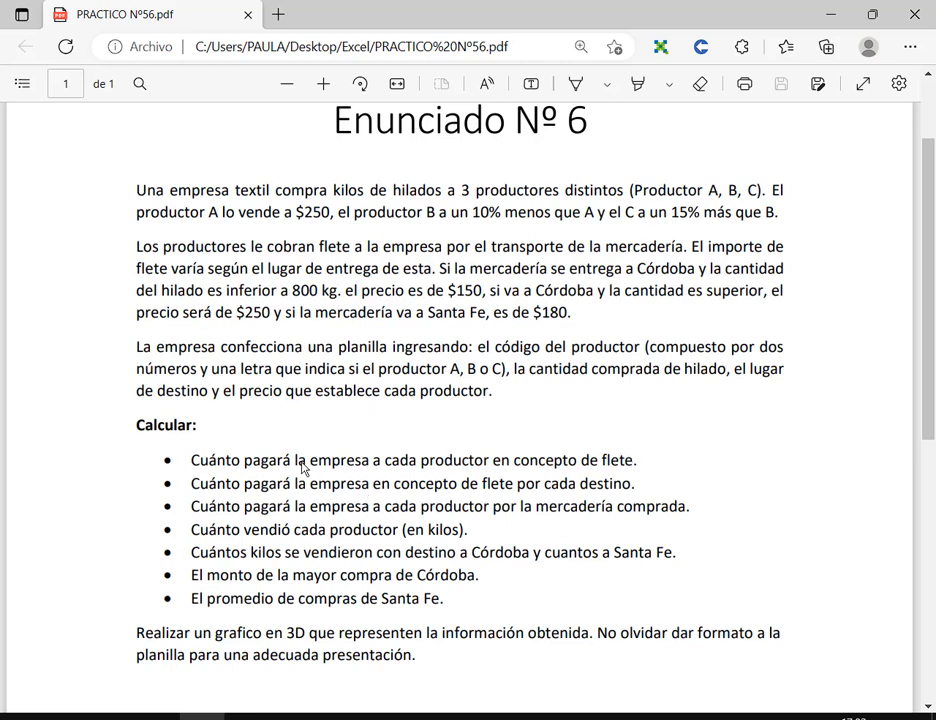
{"action": "left_click_drag", "start_coordinate": [300, 462], "coordinate": [428, 462]}
{"action": "left_click", "coordinate": [579, 484]}
{"action": "left_click_drag", "start_coordinate": [244, 506], "coordinate": [694, 514]}
{"action": "left_click", "coordinate": [625, 523]}
{"action": "left_click_drag", "start_coordinate": [281, 531], "coordinate": [518, 530]}
{"action": "left_click", "coordinate": [423, 539]}
{"action": "left_click_drag", "start_coordinate": [404, 530], "coordinate": [463, 531]}
{"action": "left_click", "coordinate": [433, 590]}
{"action": "key", "text": "alt+Tab"}
{"action": "left_click", "coordinate": [166, 474]}
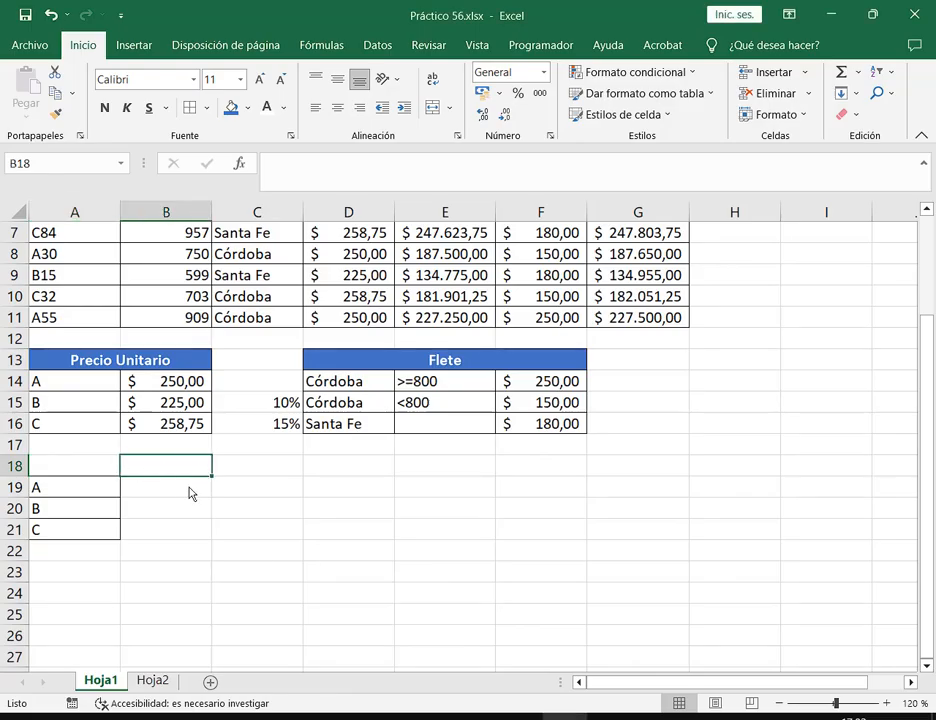
Step: Enter the headings "Recaudación por Flete" in B18 and "Recaudación por mercadería" in C18, checking the assignment PDF for the wording
{"action": "type", "text": "Recaudaci"}
{"action": "type", "text": "Rec"}
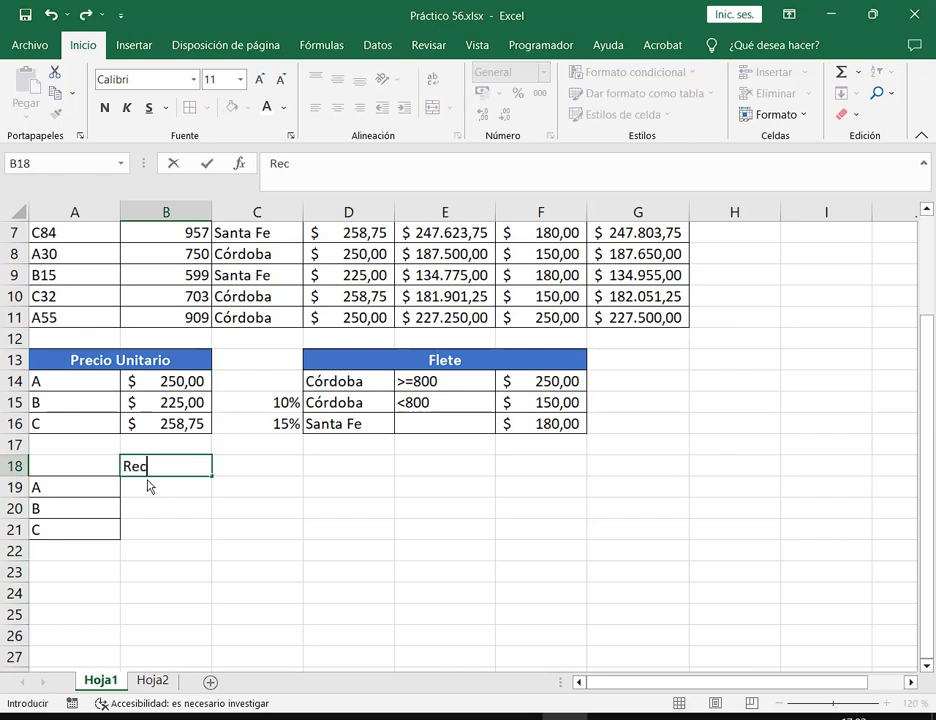
{"action": "type", "text": "audación por Flete"}
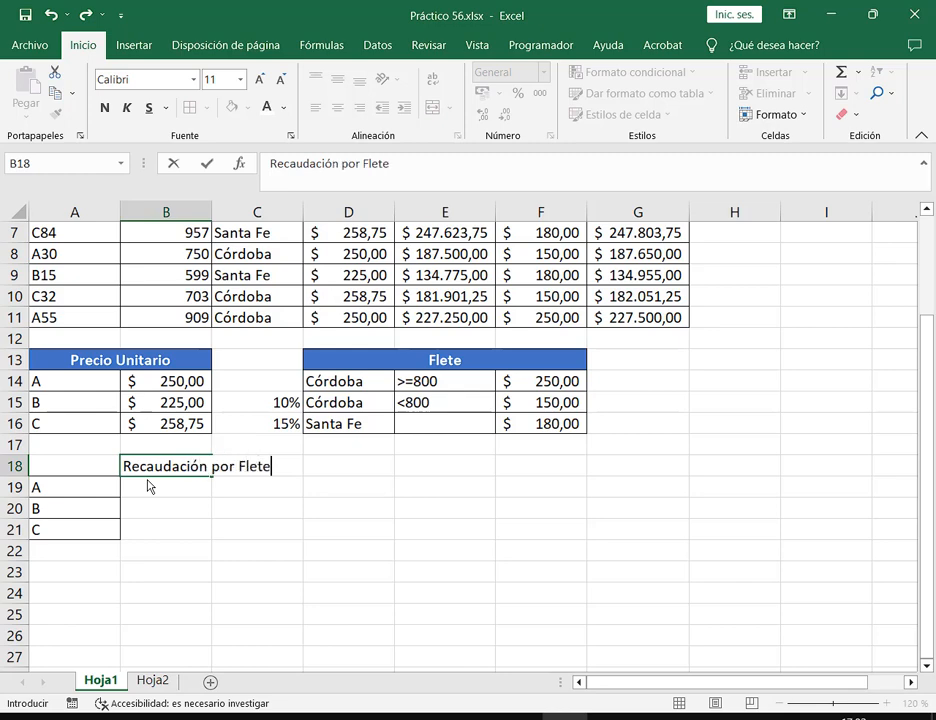
{"action": "key", "text": "Tab"}
{"action": "key", "text": "alt+Tab"}
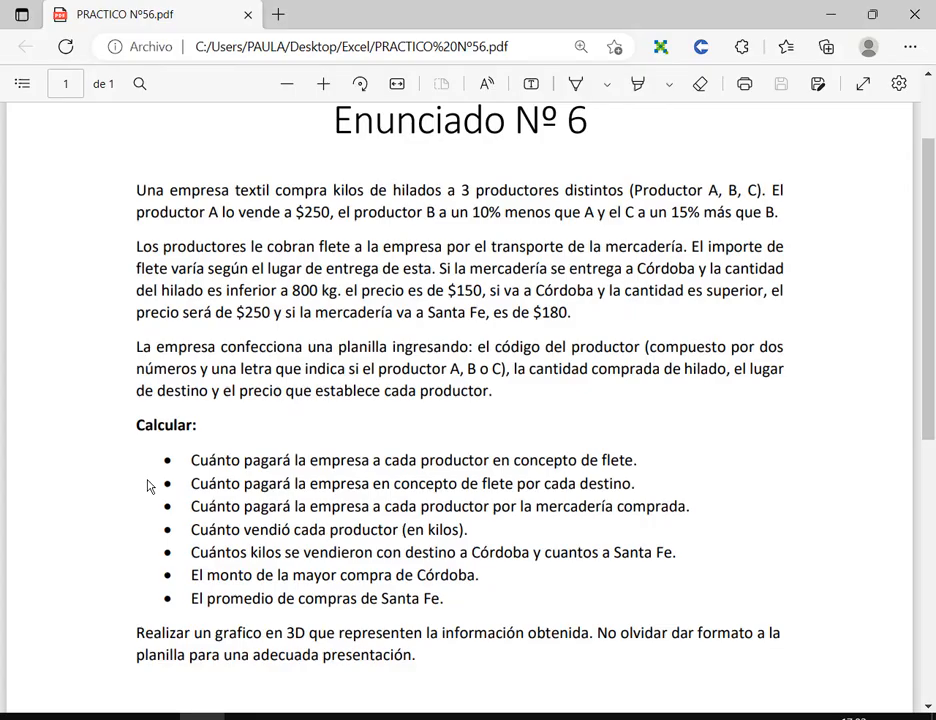
{"action": "key", "text": "alt+Tab"}
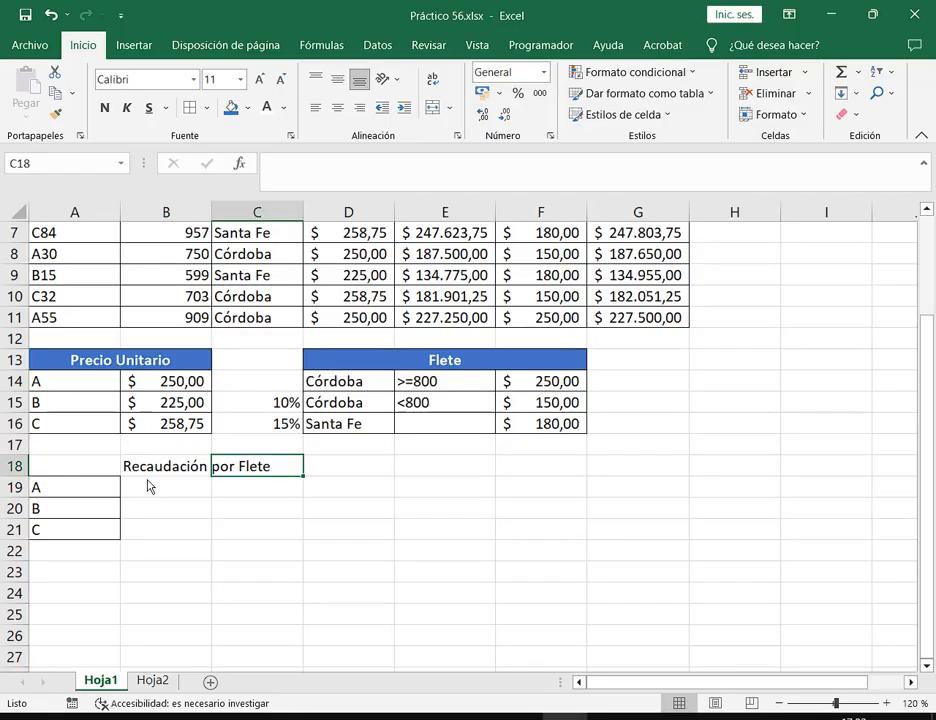
{"action": "type", "text": "Rec"}
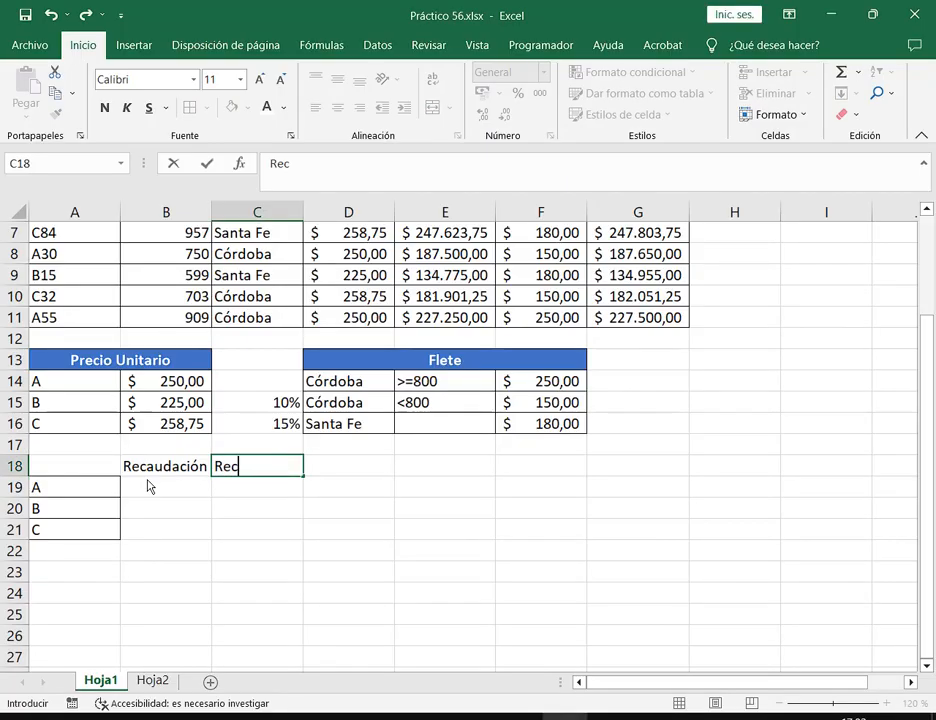
{"action": "type", "text": "audaci"}
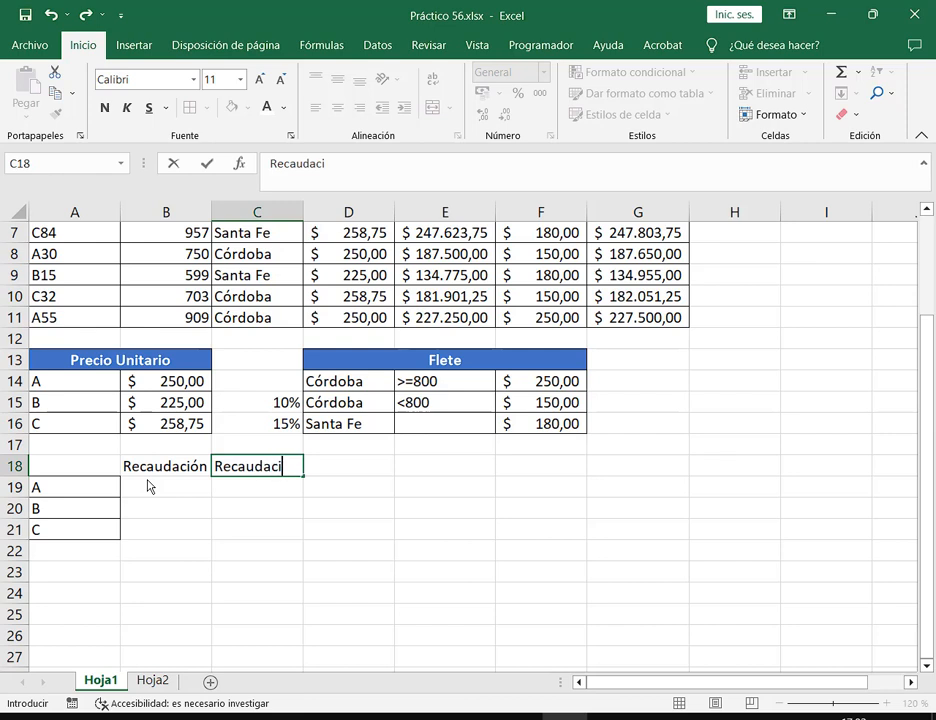
{"action": "type", "text": "ón por mercadería"}
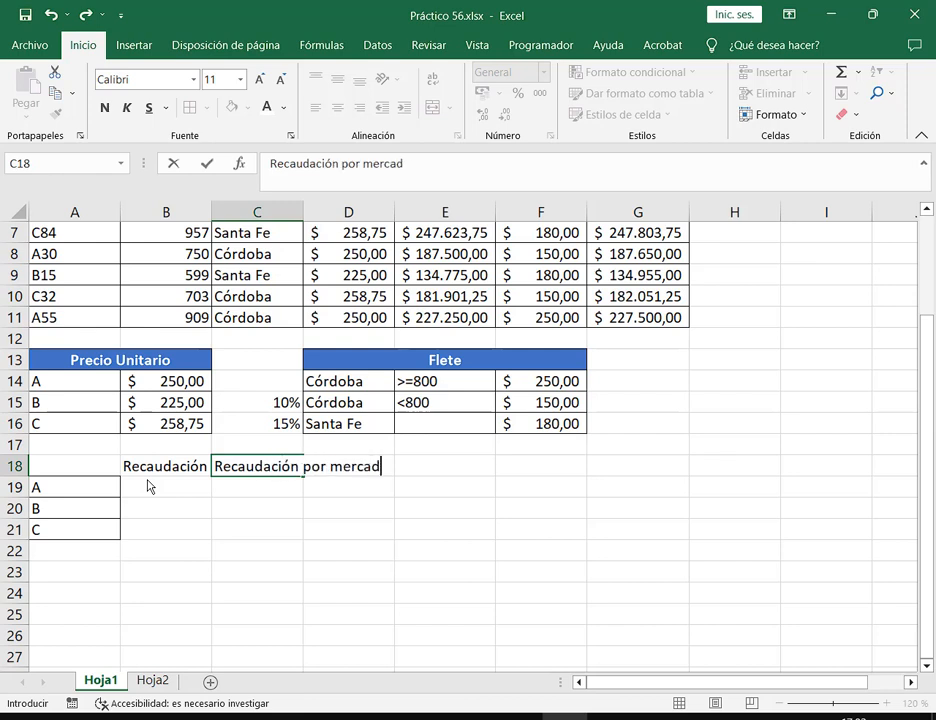
{"action": "left_click", "coordinate": [147, 486]}
Step: Check the assignment's request for kilos sold and enter the heading "Cantidad de Hilo" in D18
{"action": "key", "text": "alt+Tab"}
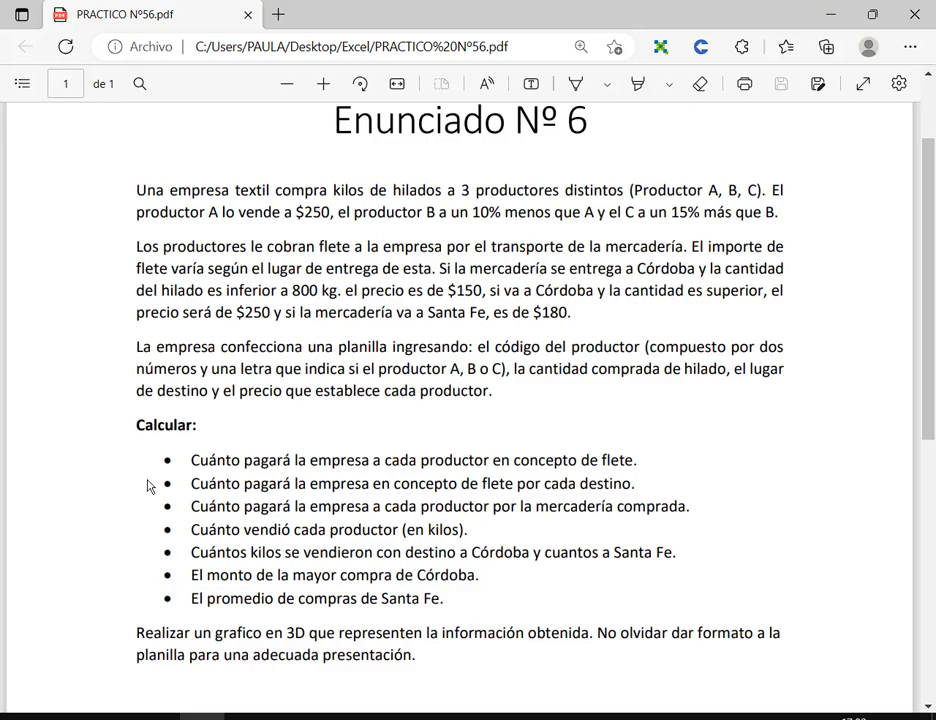
{"action": "key", "text": "alt+Tab"}
{"action": "key", "text": "Up"}
{"action": "key", "text": "Right"}
{"action": "key", "text": "Right"}
{"action": "type", "text": "C"}
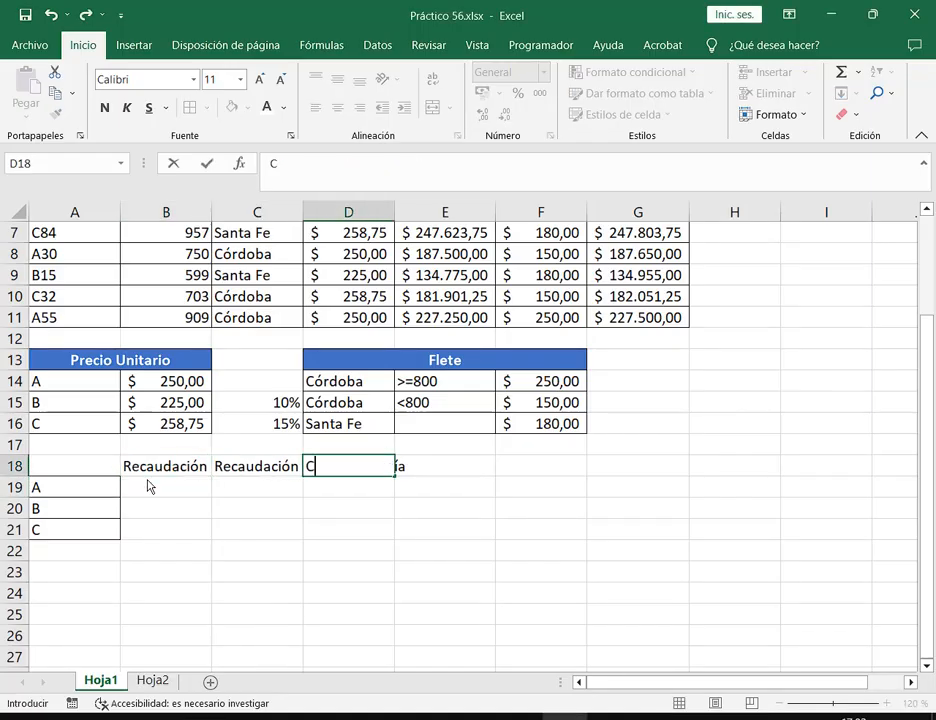
{"action": "type", "text": "antida"}
{"action": "key", "text": "BackSpace"}
{"action": "key", "text": "BackSpace"}
{"action": "type", "text": "antidad"}
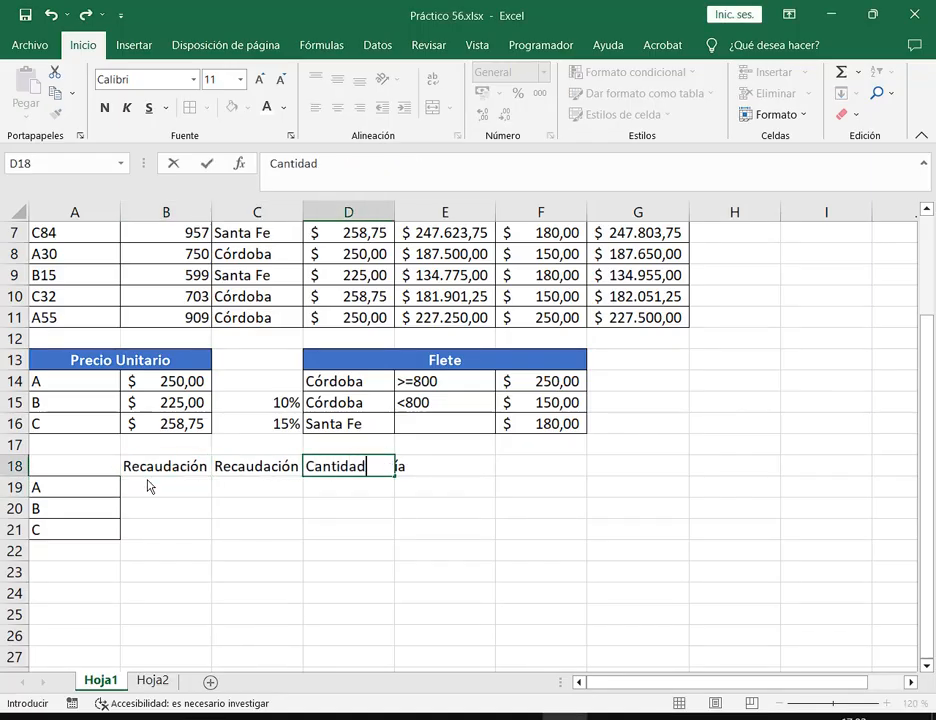
{"action": "type", "text": " de H"}
{"action": "key", "text": "BackSpace"}
{"action": "key", "text": "BackSpace"}
{"action": "key", "text": "BackSpace"}
{"action": "key", "text": "BackSpace"}
{"action": "key", "text": "BackSpace"}
{"action": "key", "text": "BackSpace"}
{"action": "key", "text": "BackSpace"}
{"action": "key", "text": "BackSpace"}
{"action": "key", "text": "BackSpace"}
{"action": "key", "text": "BackSpace"}
{"action": "key", "text": "BackSpace"}
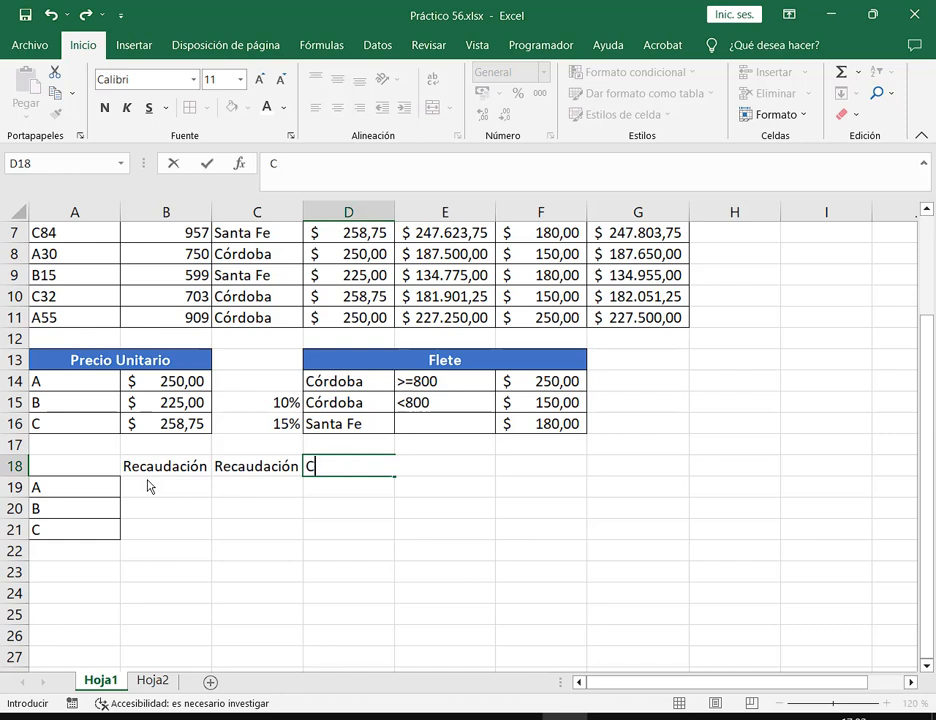
{"action": "type", "text": "="}
{"action": "key", "text": "BackSpace"}
{"action": "type", "text": "Cantidad de "}
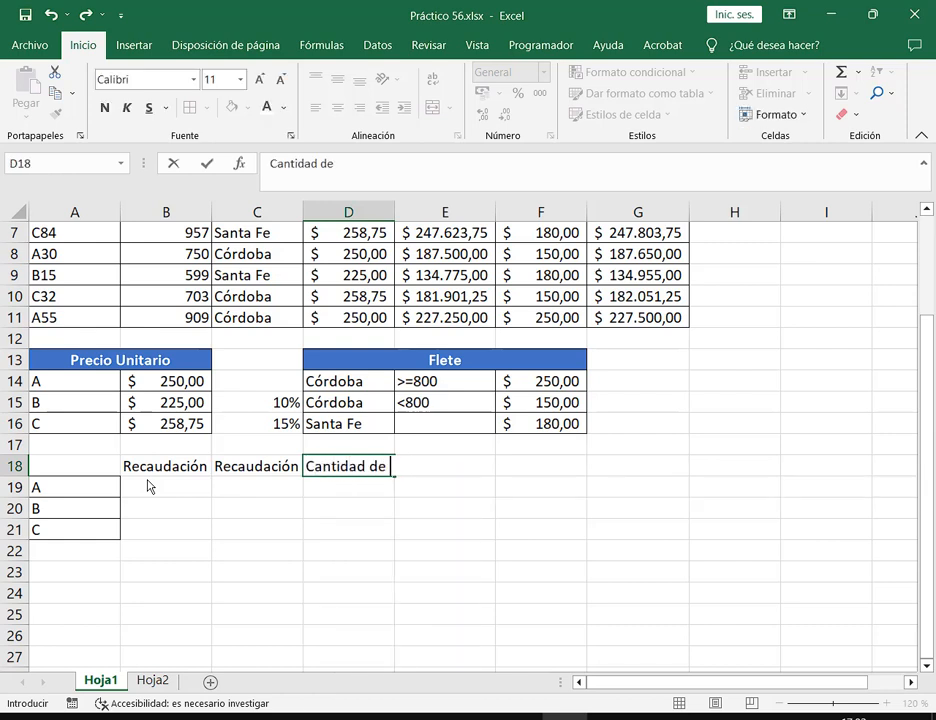
{"action": "type", "text": "Hilo"}
{"action": "key", "text": "Return"}
Step: Wrap the text of headings B18:D18 and centre it both vertically and horizontally
{"action": "key", "text": "alt+Tab"}
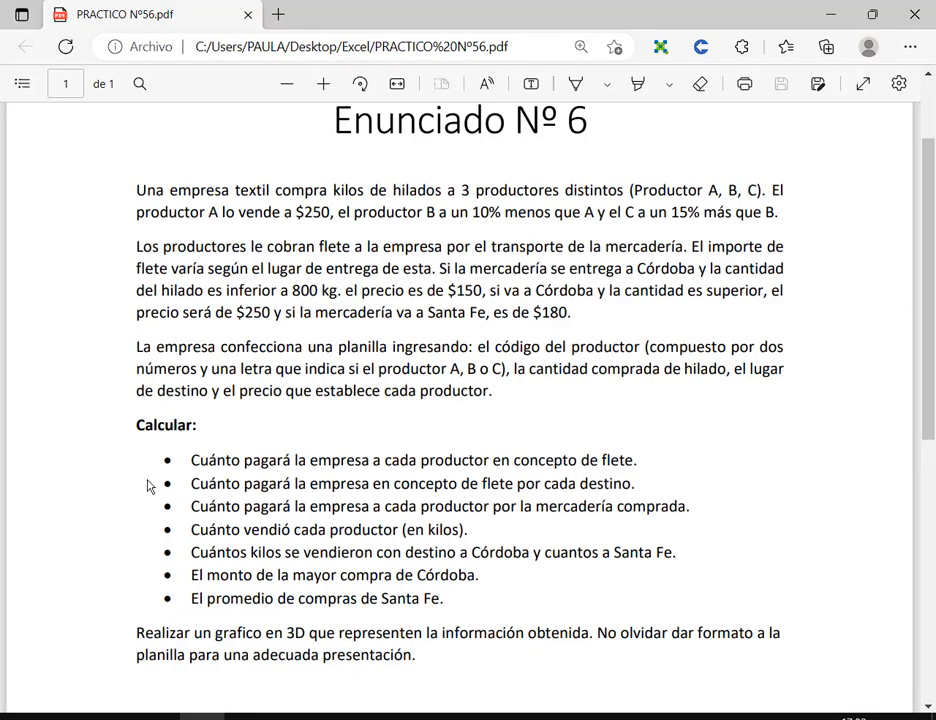
{"action": "key", "text": "alt+Tab"}
{"action": "left_click_drag", "start_coordinate": [157, 473], "coordinate": [370, 468]}
{"action": "left_click", "coordinate": [432, 80]}
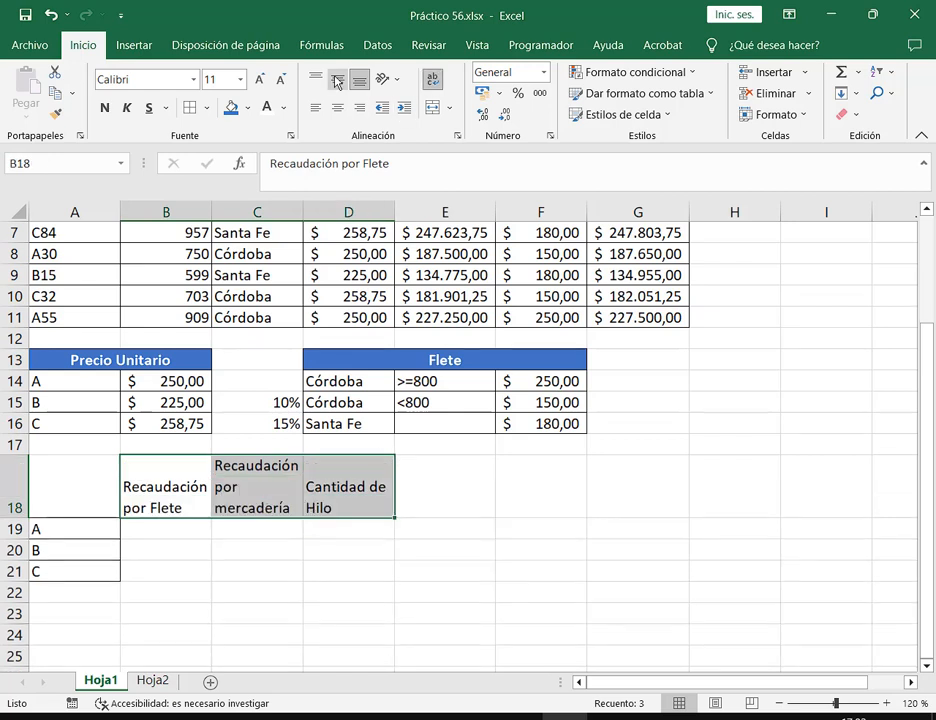
{"action": "left_click", "coordinate": [337, 79]}
{"action": "left_click", "coordinate": [337, 107]}
{"action": "left_click", "coordinate": [420, 466]}
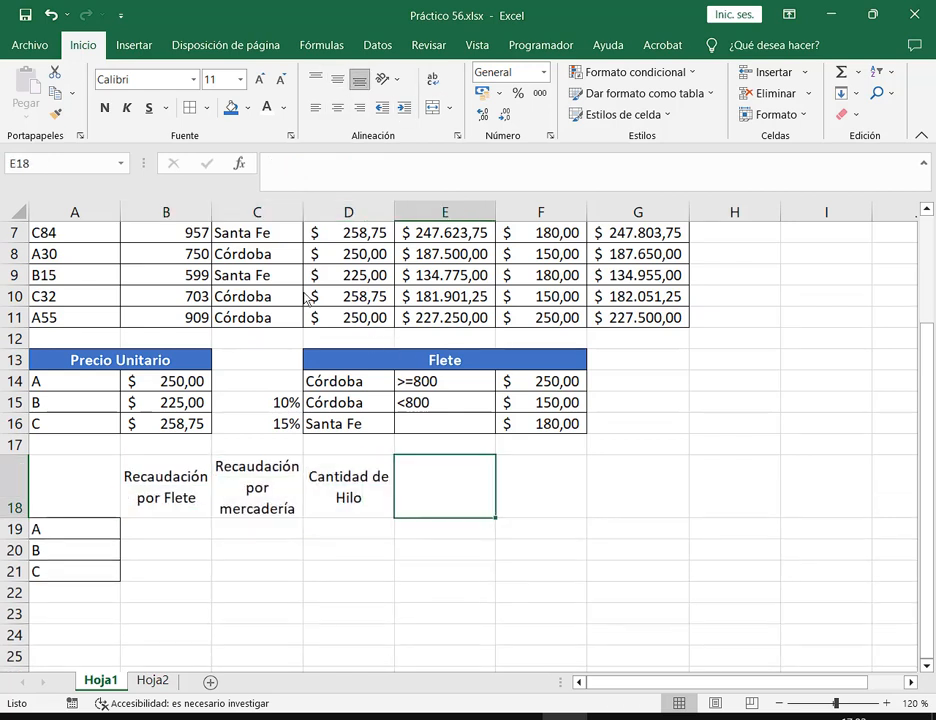
Step: Widen column C so "por mercadería" fits on one line, and reduce row 18 to two text lines in height
{"action": "left_click_drag", "start_coordinate": [303, 212], "coordinate": [320, 212]}
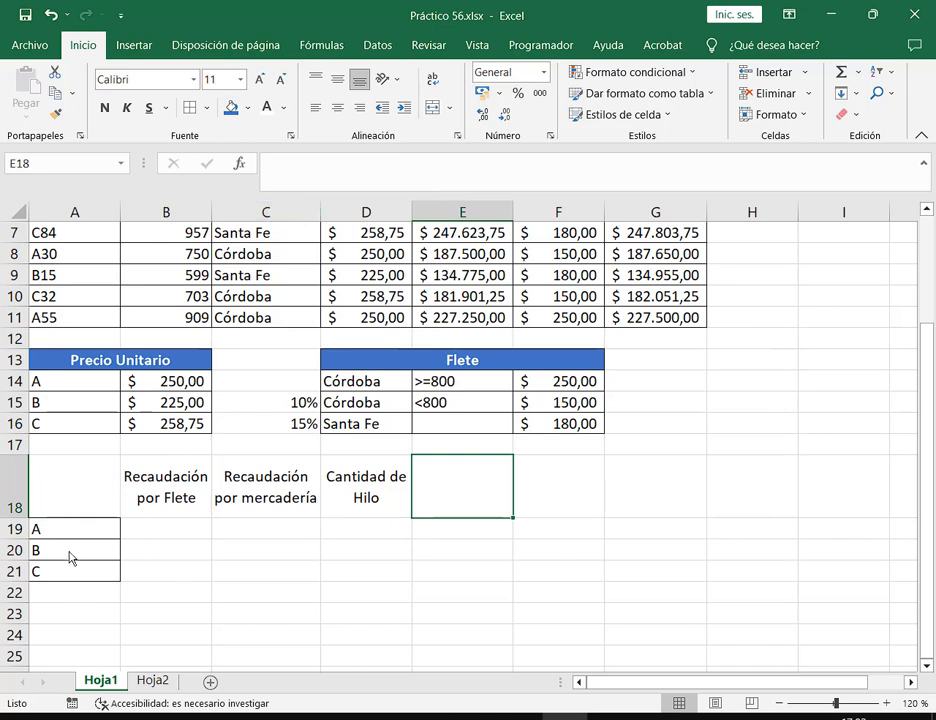
{"action": "left_click_drag", "start_coordinate": [17, 518], "coordinate": [17, 497]}
{"action": "left_click", "coordinate": [328, 532]}
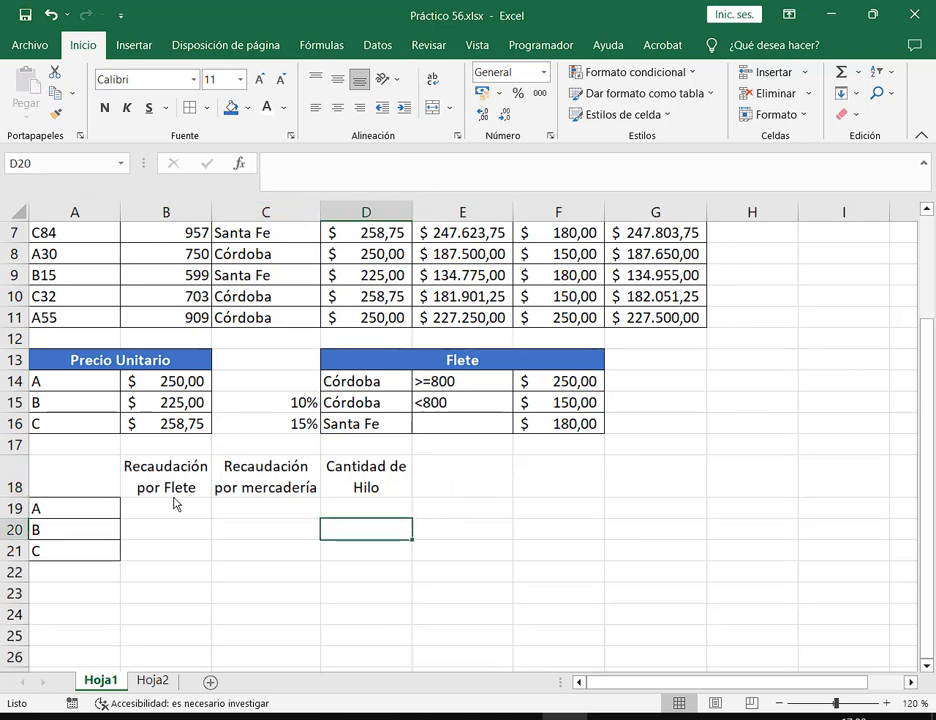
Step: Add all borders to B18:D21 and format headings B18:D18 with blue fill and bold white text
{"action": "left_click_drag", "start_coordinate": [183, 502], "coordinate": [370, 560]}
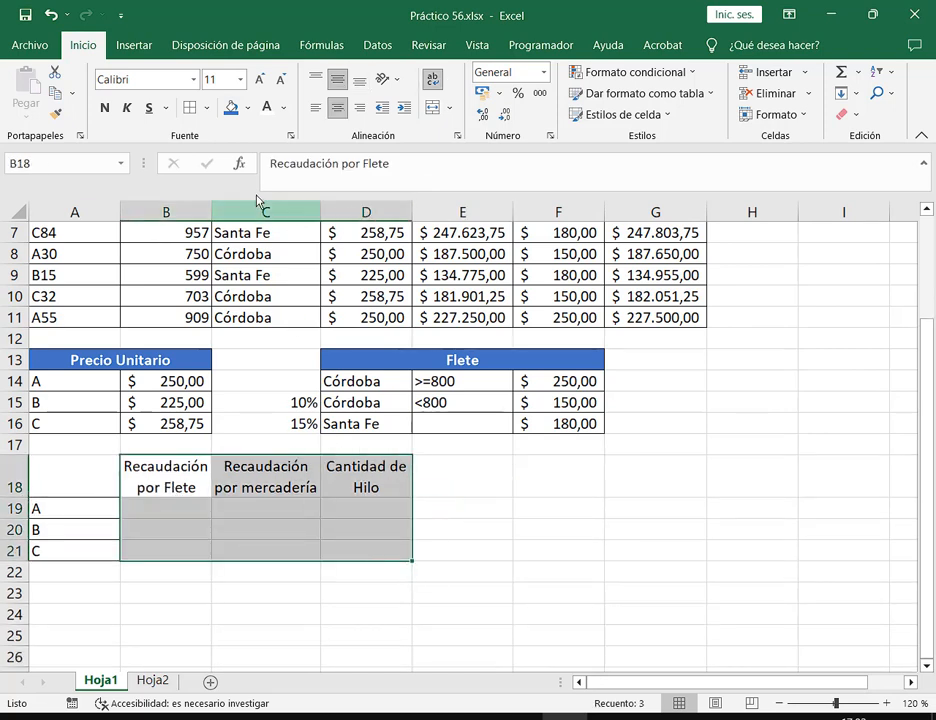
{"action": "left_click_drag", "start_coordinate": [165, 478], "coordinate": [370, 478]}
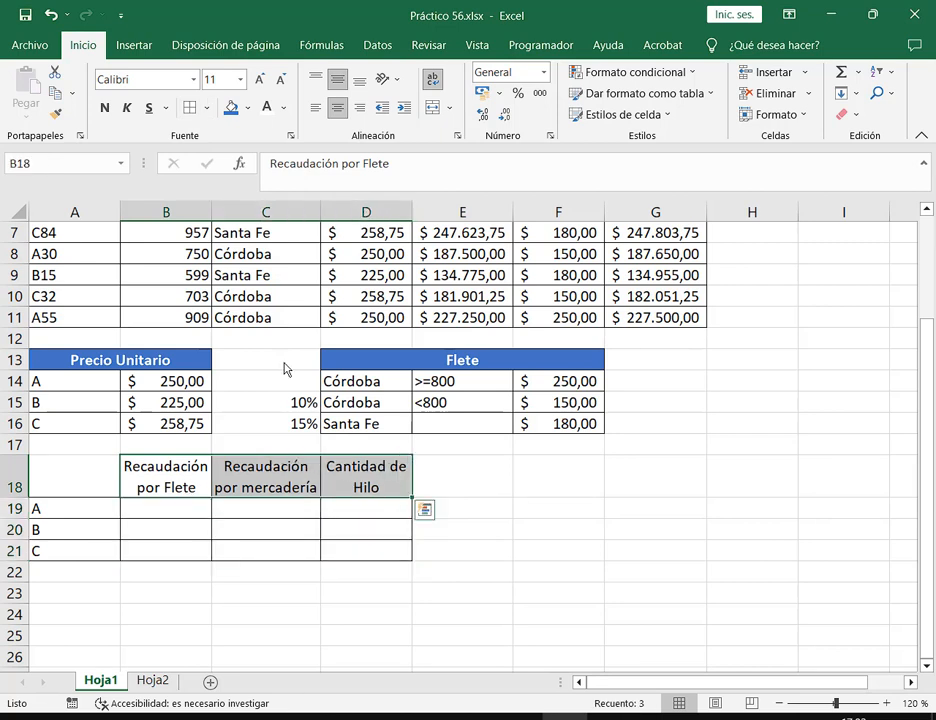
{"action": "left_click", "coordinate": [232, 107]}
{"action": "left_click", "coordinate": [267, 107]}
{"action": "left_click", "coordinate": [105, 107]}
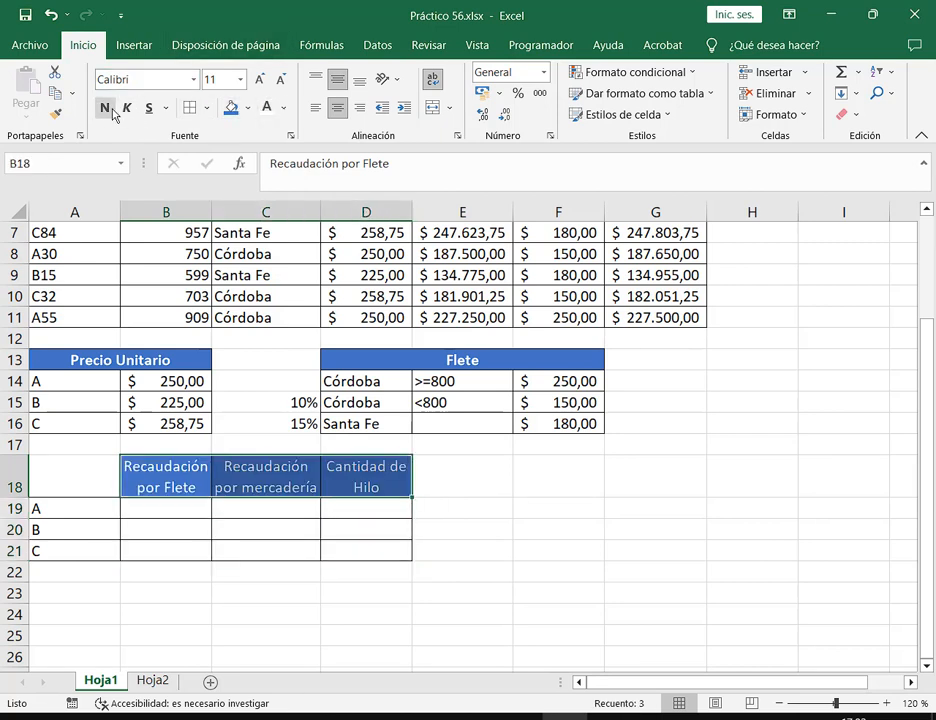
{"action": "left_click", "coordinate": [650, 510]}
Step: Insert a blank row at row 17, above the producer summary table
{"action": "right_click", "coordinate": [22, 446]}
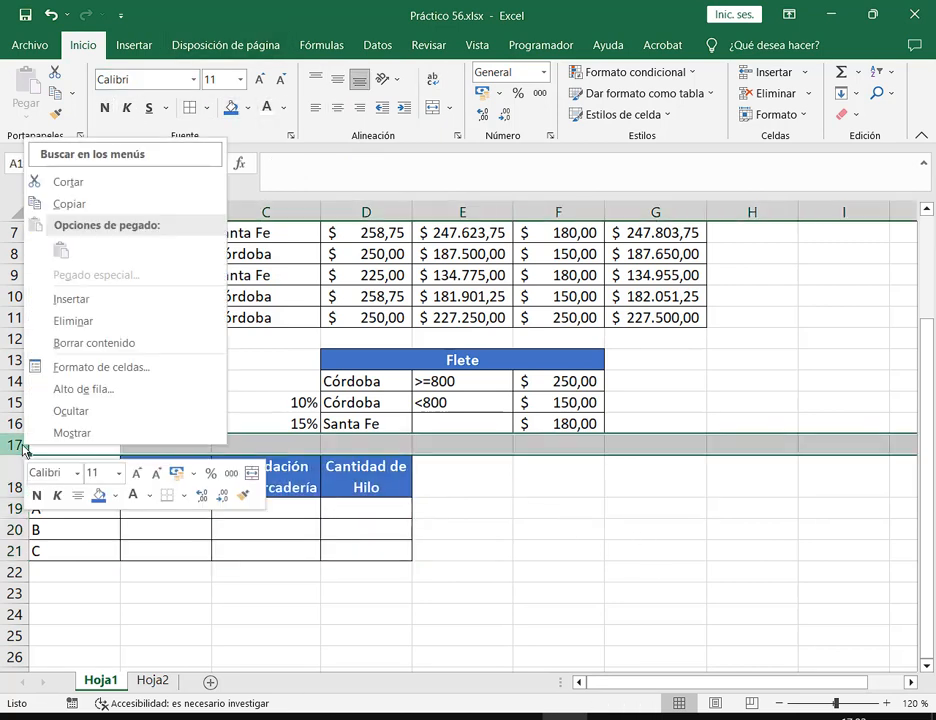
{"action": "left_click", "coordinate": [70, 299]}
{"action": "left_click", "coordinate": [455, 530]}
Step: Enter the heading "Productores" in A19 and copy the format of the "Recaudación por Flete" heading onto it
{"action": "left_click", "coordinate": [56, 500]}
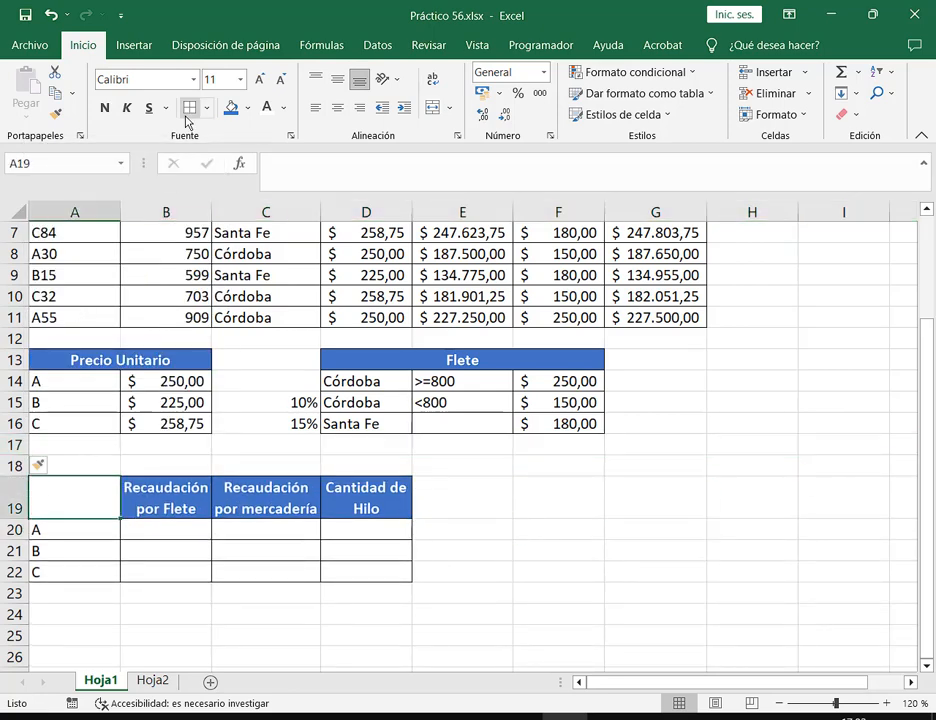
{"action": "type", "text": "P"}
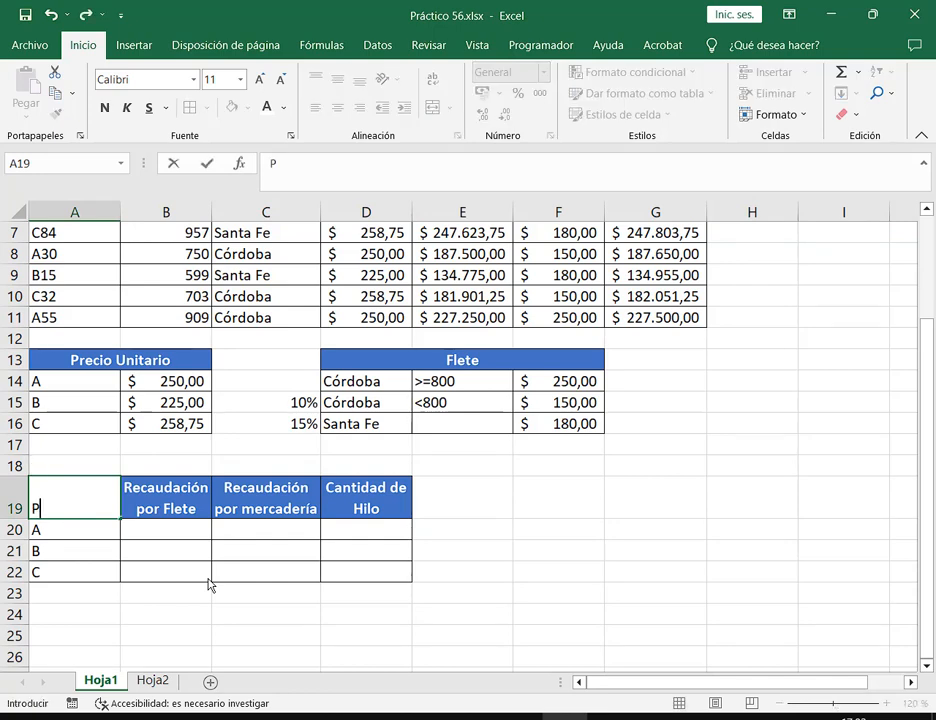
{"action": "type", "text": "roductores"}
{"action": "key", "text": "Return"}
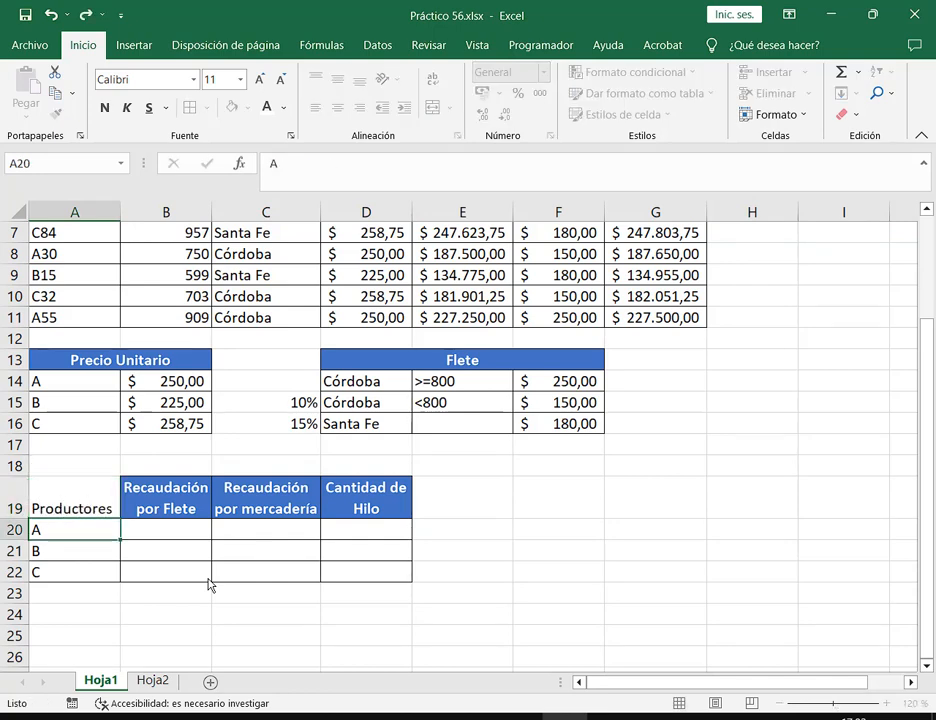
{"action": "left_click", "coordinate": [166, 497]}
{"action": "left_click", "coordinate": [58, 115]}
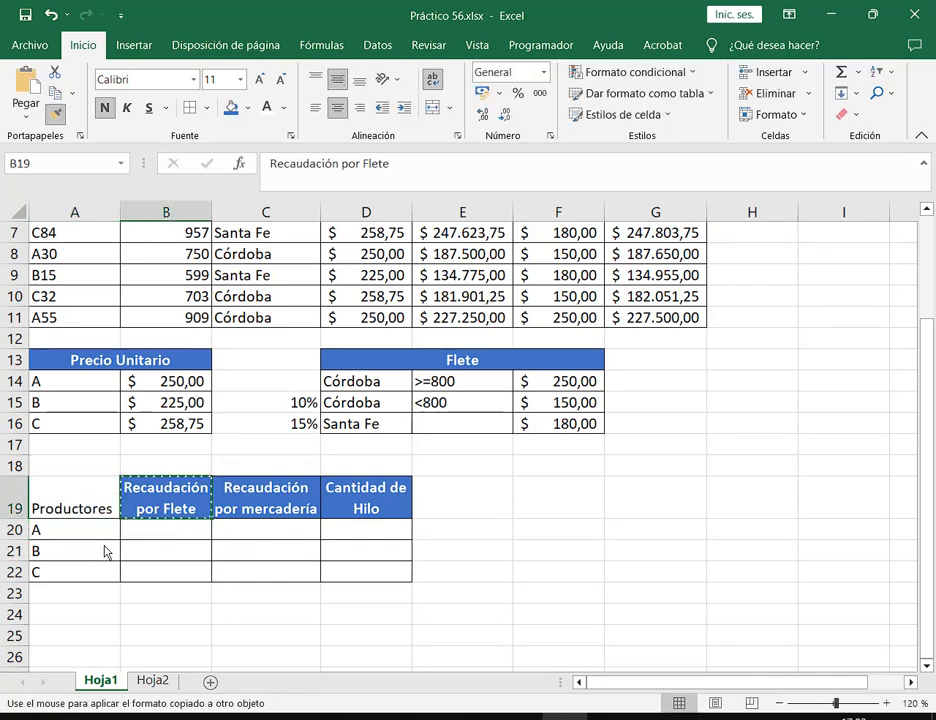
{"action": "left_click", "coordinate": [90, 505]}
{"action": "left_click", "coordinate": [458, 509]}
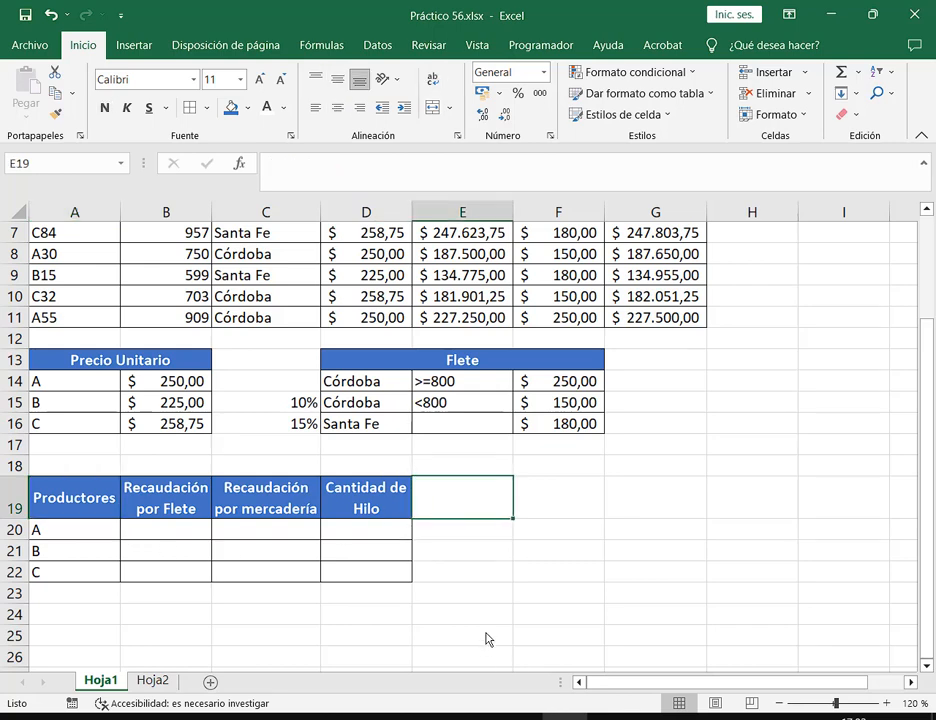
Step: Select A24, review in the assignment PDF the requests per producer and per destination, and return to the workbook
{"action": "left_click", "coordinate": [92, 608]}
{"action": "key", "text": "alt+Tab"}
{"action": "left_click_drag", "start_coordinate": [208, 461], "coordinate": [633, 466]}
{"action": "left_click_drag", "start_coordinate": [191, 506], "coordinate": [460, 530]}
{"action": "left_click_drag", "start_coordinate": [192, 484], "coordinate": [632, 482]}
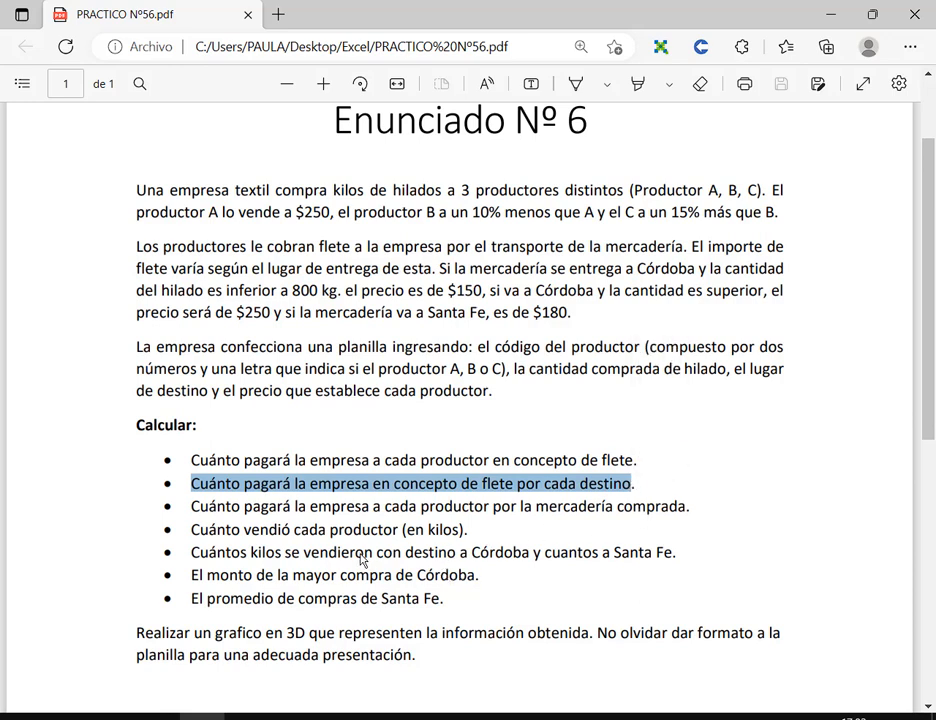
{"action": "left_click_drag", "start_coordinate": [363, 560], "coordinate": [629, 560]}
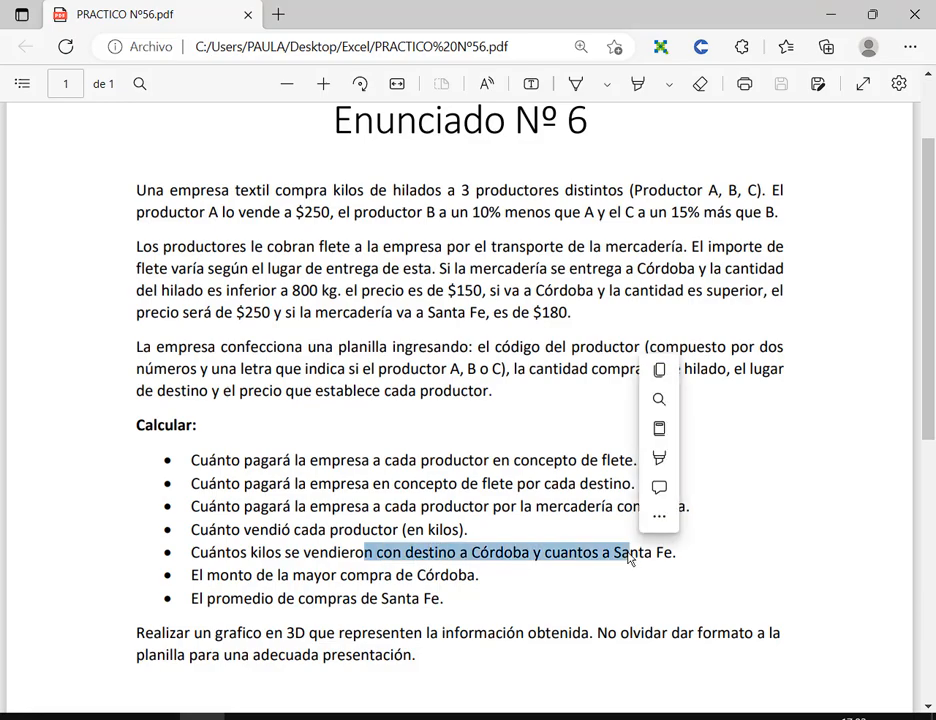
{"action": "key", "text": "alt+Tab"}
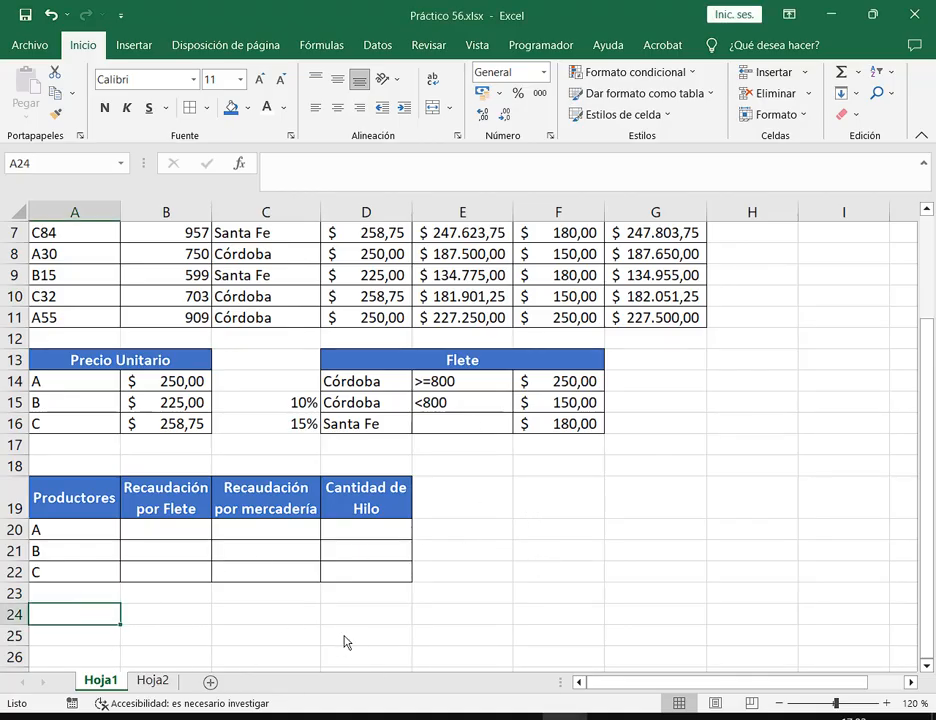
Step: Enter the heading "Destinos" in A24 and copy Córdoba and Santa Fe from D15:D16 to A25:A26
{"action": "type", "text": "Desti"}
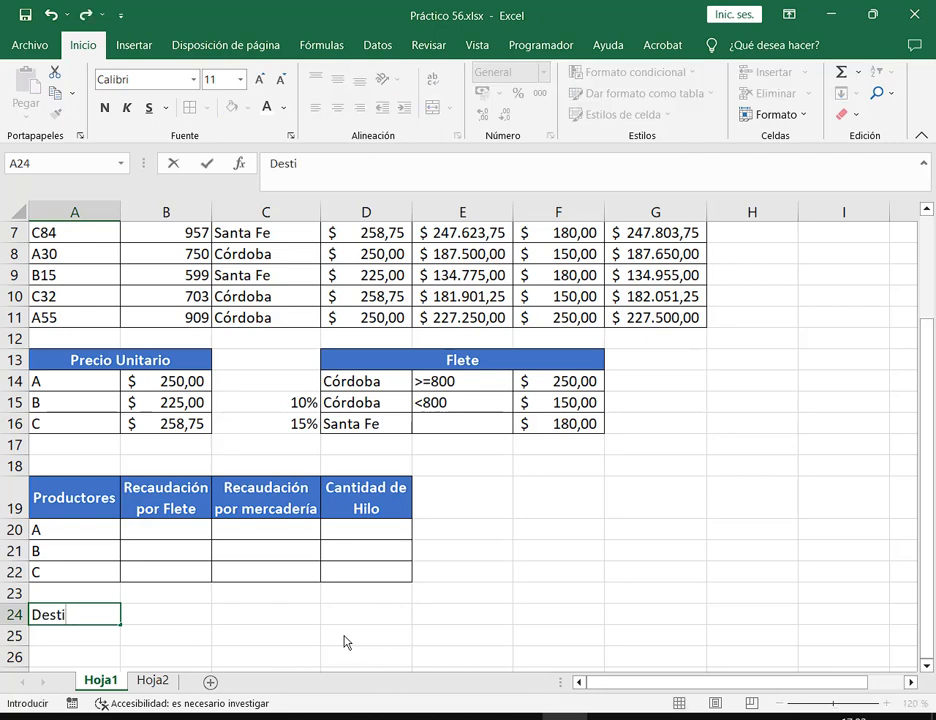
{"action": "type", "text": "nos"}
{"action": "key", "text": "Return"}
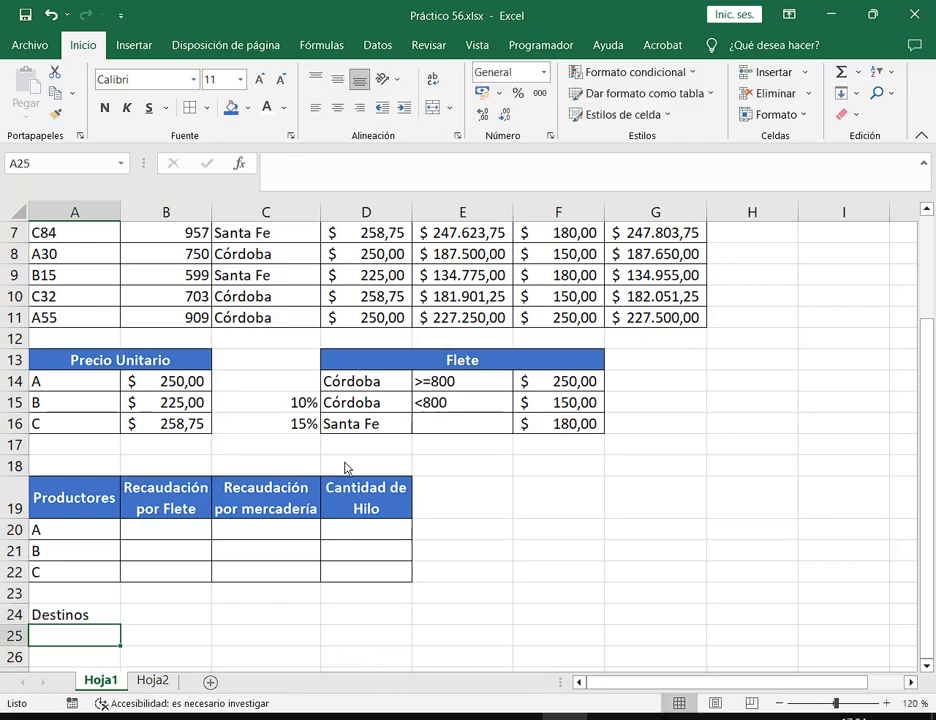
{"action": "left_click_drag", "start_coordinate": [392, 402], "coordinate": [389, 428]}
{"action": "key", "text": "ctrl+c"}
{"action": "left_click", "coordinate": [92, 637]}
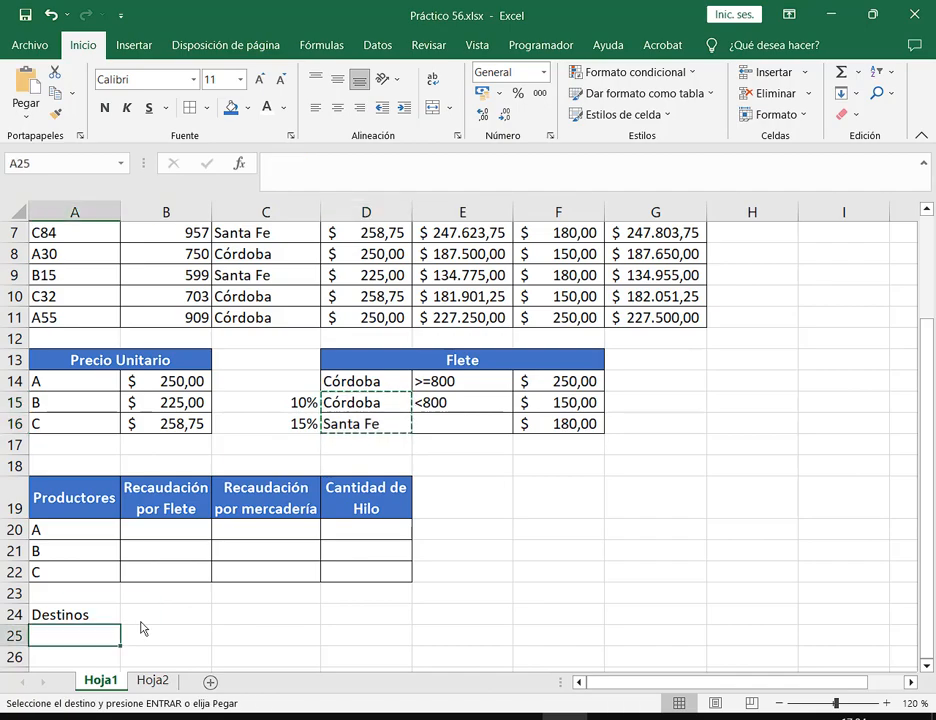
{"action": "key", "text": "ctrl+v"}
Step: Check the assignment PDF's requests per destination and enter the heading "Recaudación por Flete" in B24
{"action": "left_click", "coordinate": [167, 621]}
{"action": "key", "text": "alt+Tab"}
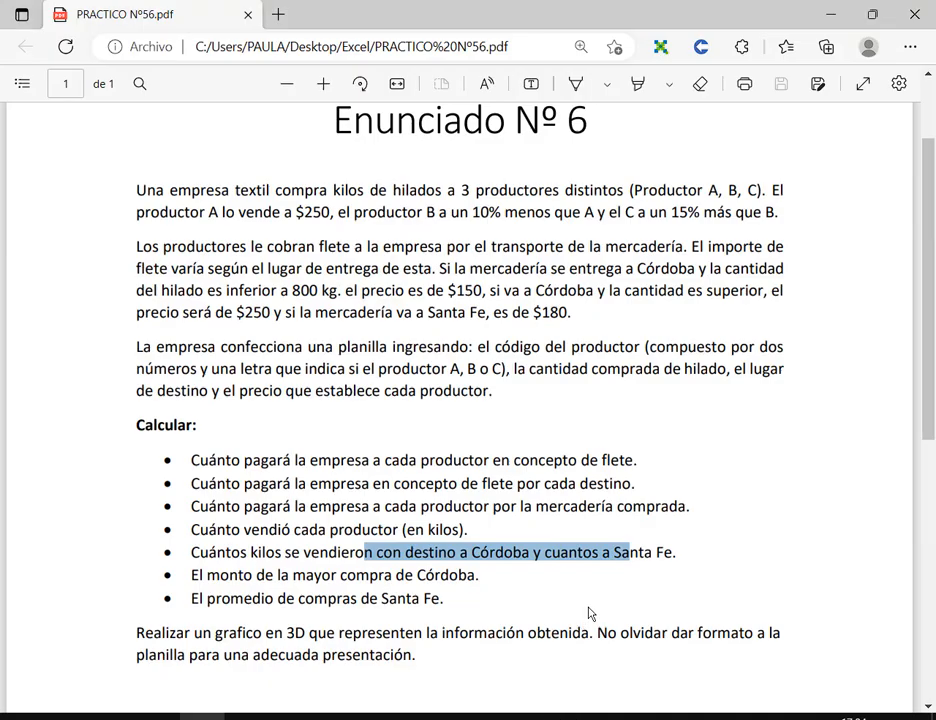
{"action": "left_click", "coordinate": [586, 615]}
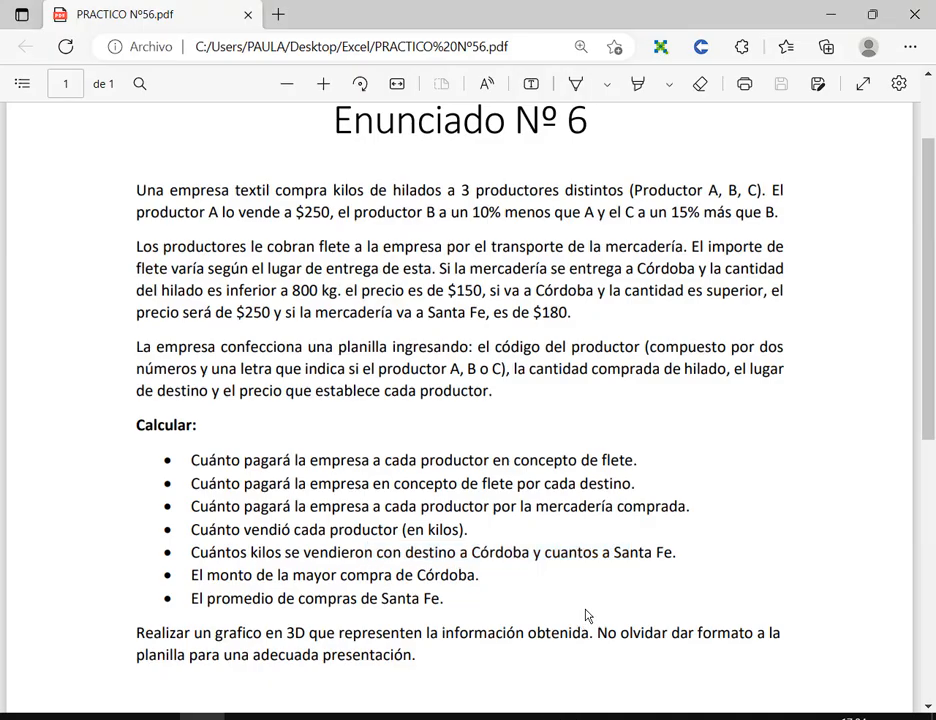
{"action": "key", "text": "alt+Tab"}
{"action": "type", "text": "Reca"}
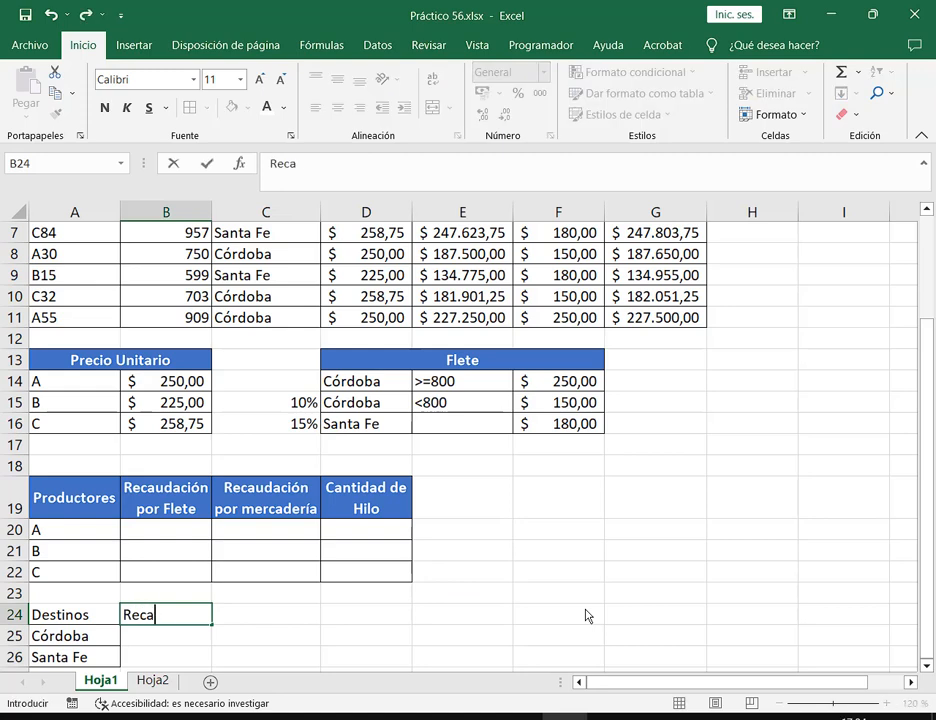
{"action": "type", "text": "udación por "}
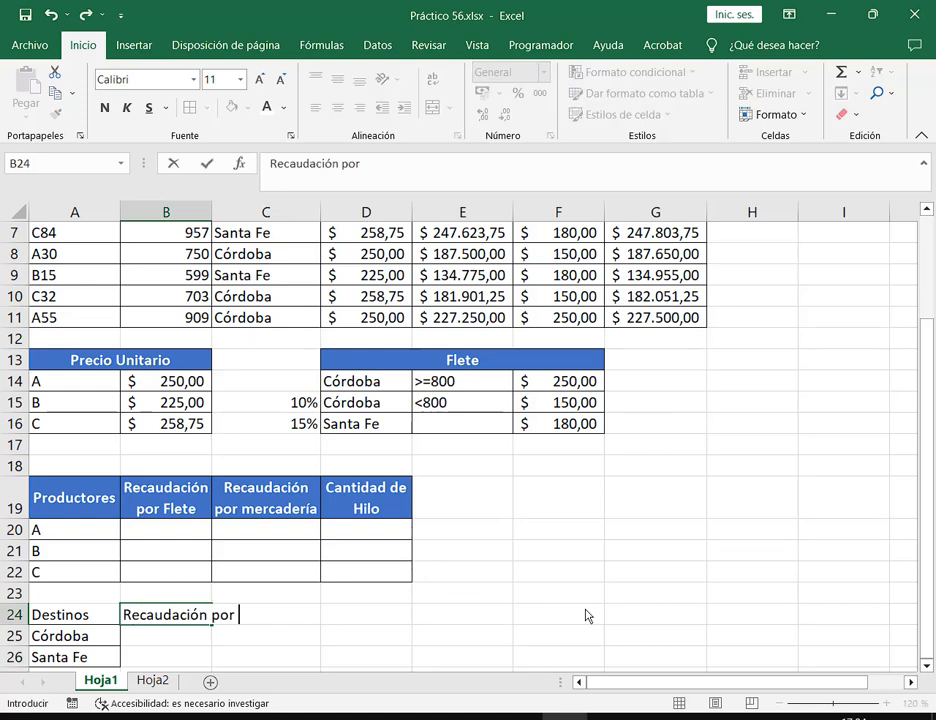
{"action": "type", "text": "f"}
{"action": "key", "text": "BackSpace"}
{"action": "type", "text": "Flete"}
{"action": "key", "text": "Tab"}
Step: Consult the assignment PDF again and enter the heading "Cantidad de Hilo" in C24
{"action": "key", "text": "alt+Tab"}
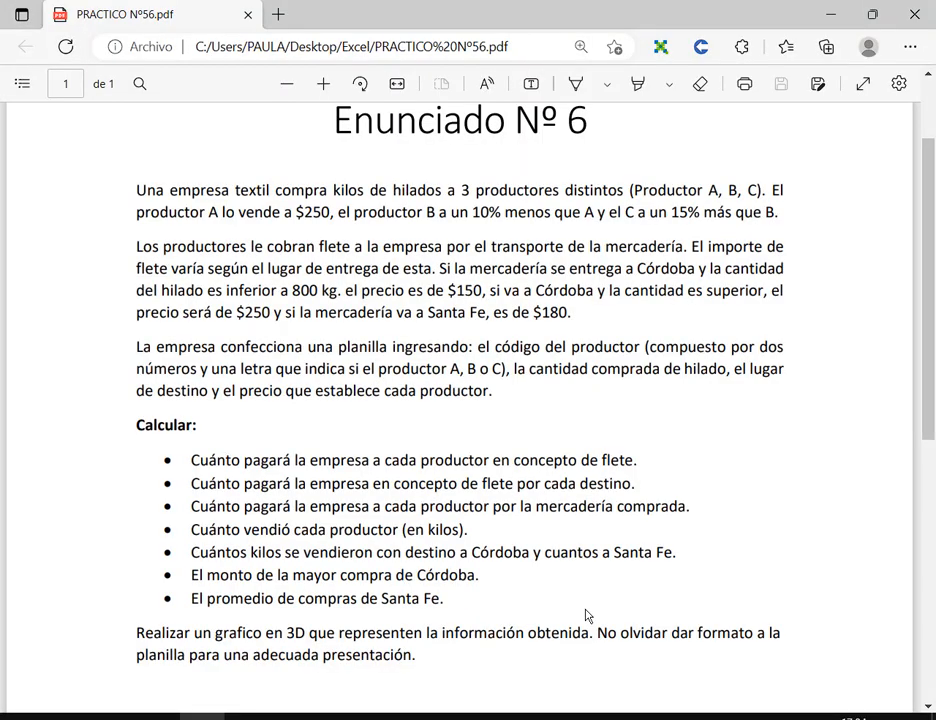
{"action": "key", "text": "alt+Tab"}
{"action": "type", "text": "C"}
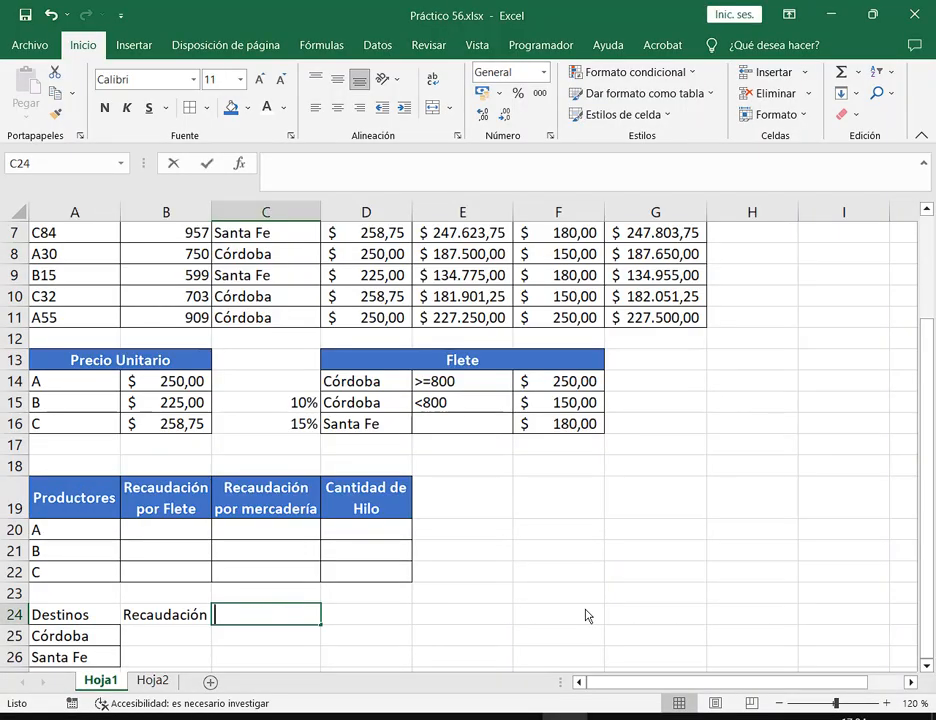
{"action": "type", "text": "anti"}
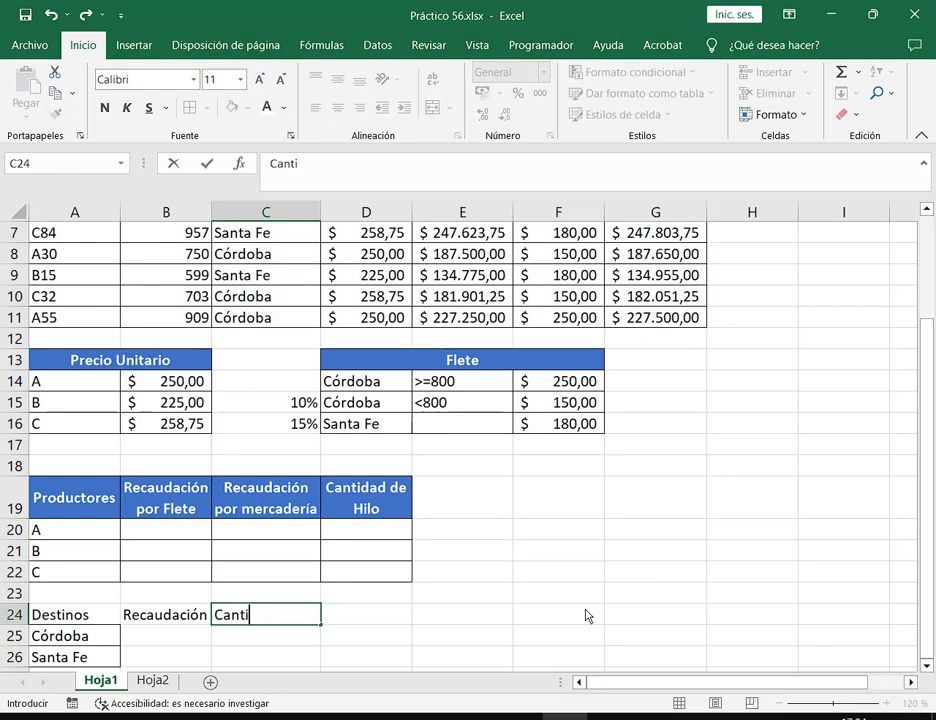
{"action": "type", "text": "dad de Hil"}
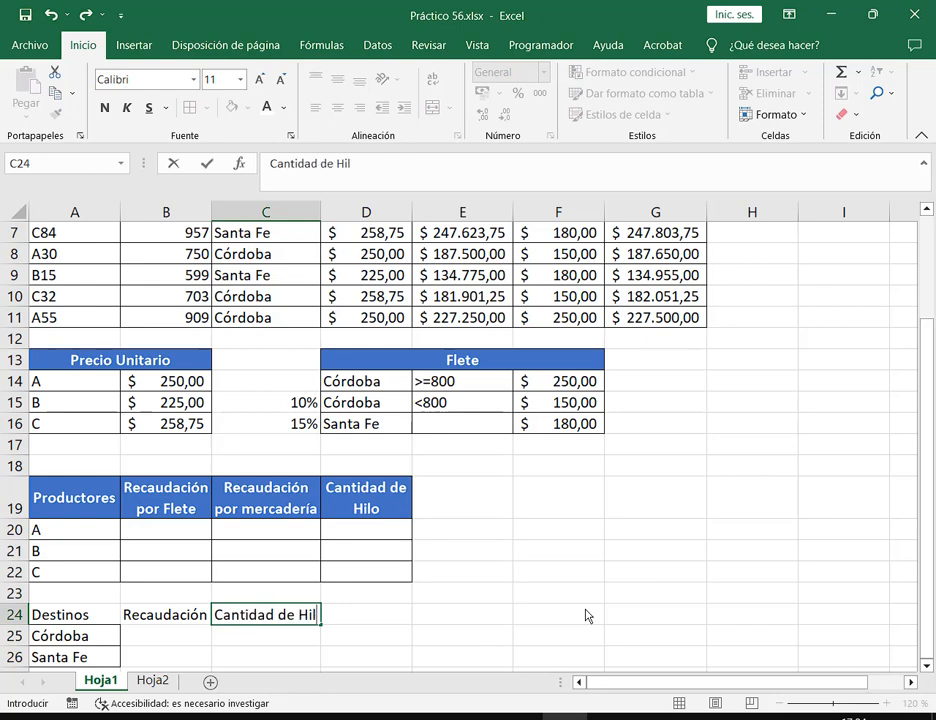
{"action": "type", "text": "o"}
{"action": "key", "text": "Return"}
Step: Wrap the text of the headings in A24:C24 and center them vertically and horizontally
{"action": "scroll", "coordinate": [587, 615], "scroll_direction": "down", "scroll_amount": 3}
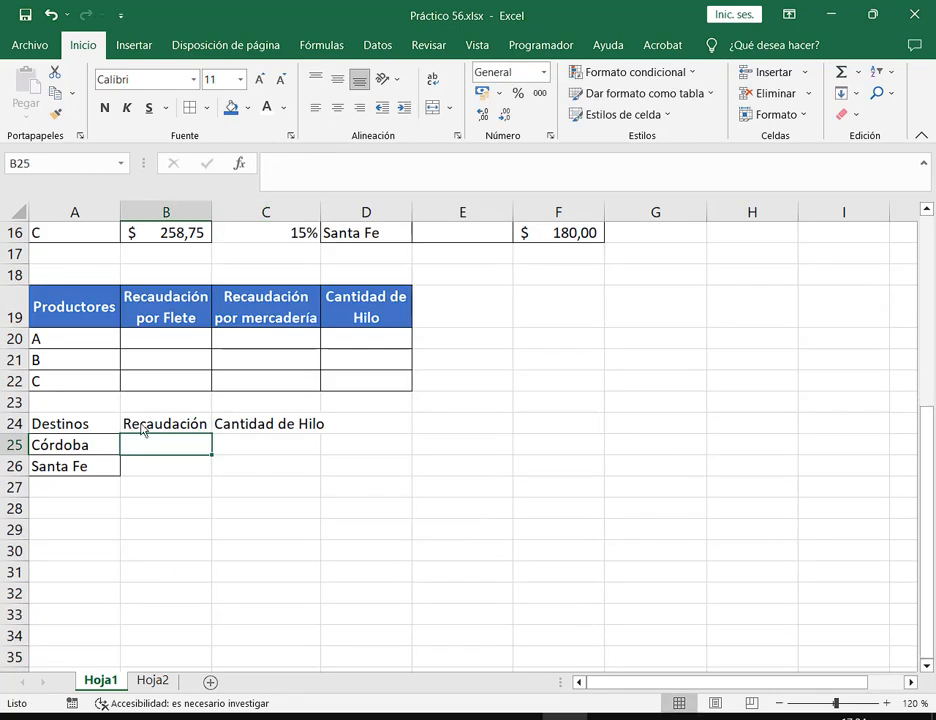
{"action": "left_click_drag", "start_coordinate": [108, 426], "coordinate": [268, 432]}
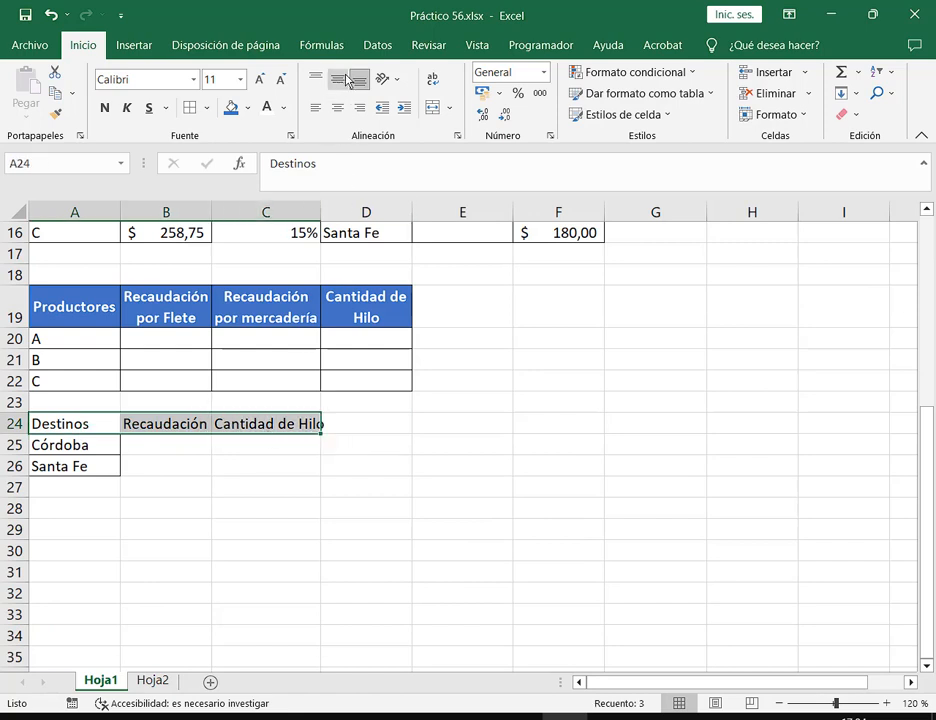
{"action": "left_click", "coordinate": [432, 80]}
{"action": "left_click", "coordinate": [337, 79]}
{"action": "left_click", "coordinate": [337, 107]}
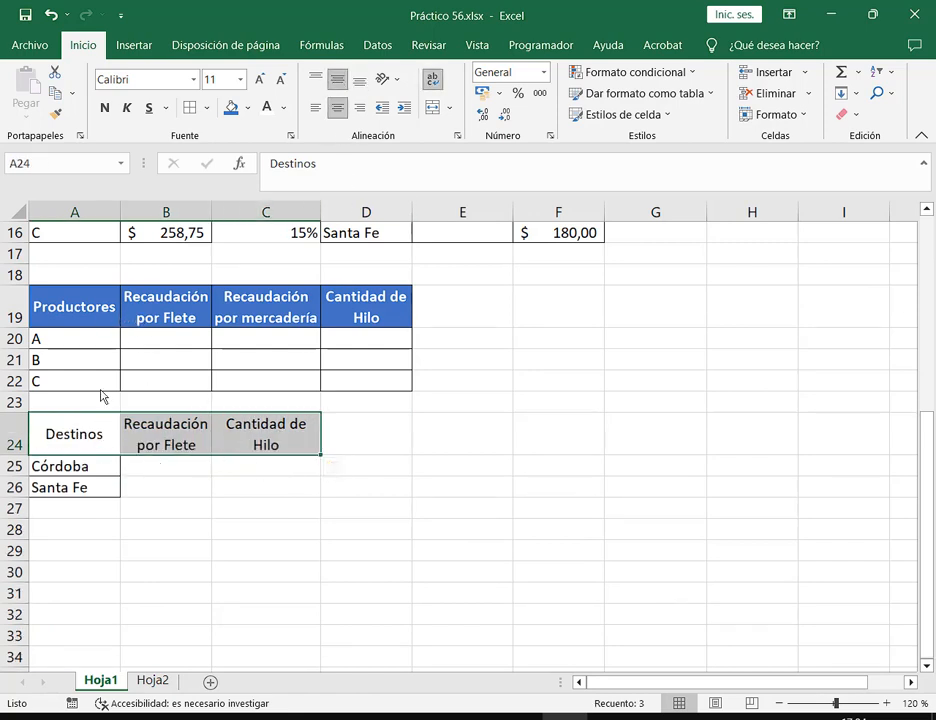
Step: Copy the format of the "Productores" heading in A19 onto the headings in A24:C24
{"action": "left_click", "coordinate": [78, 310]}
{"action": "left_click", "coordinate": [55, 113]}
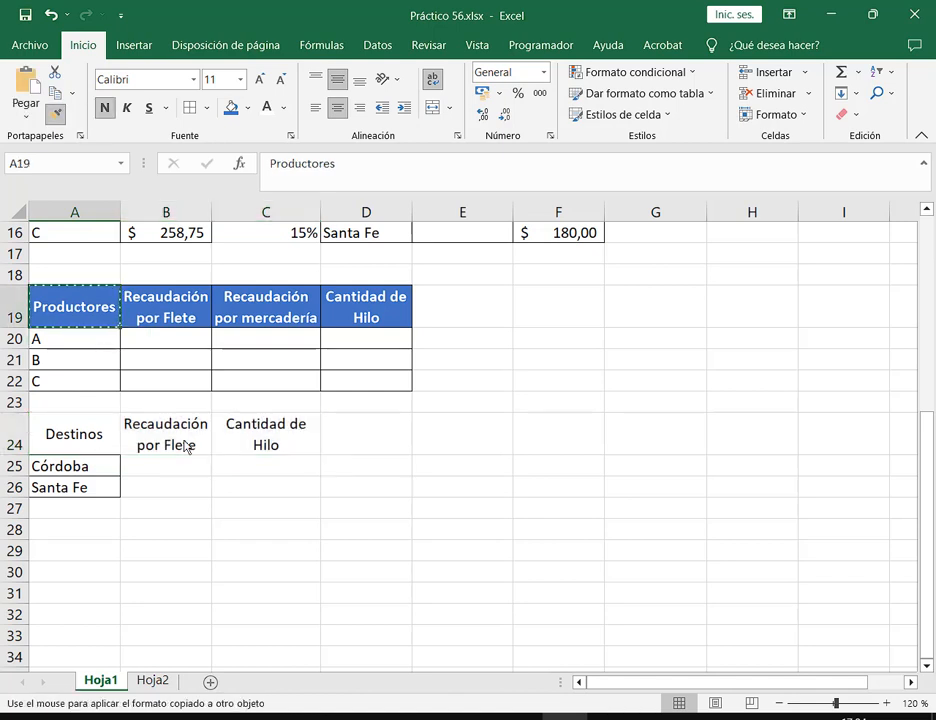
{"action": "left_click_drag", "start_coordinate": [70, 434], "coordinate": [265, 436]}
Step: Apply all borders to the empty cells B25:C26 of the Destinos table and save the workbook
{"action": "left_click_drag", "start_coordinate": [140, 472], "coordinate": [242, 493]}
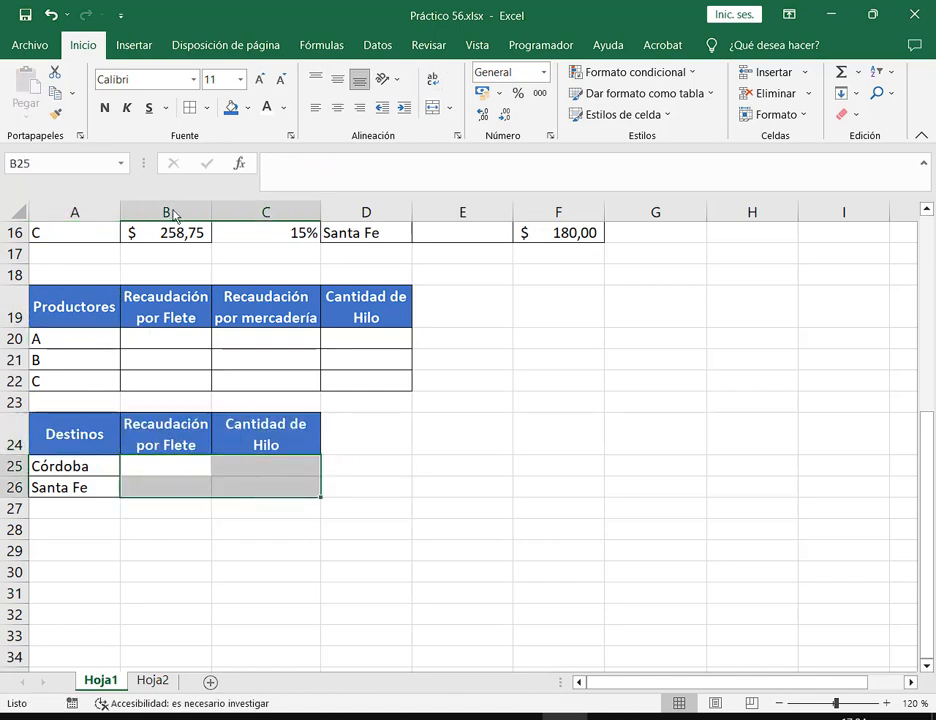
{"action": "left_click", "coordinate": [189, 112]}
{"action": "left_click", "coordinate": [435, 508]}
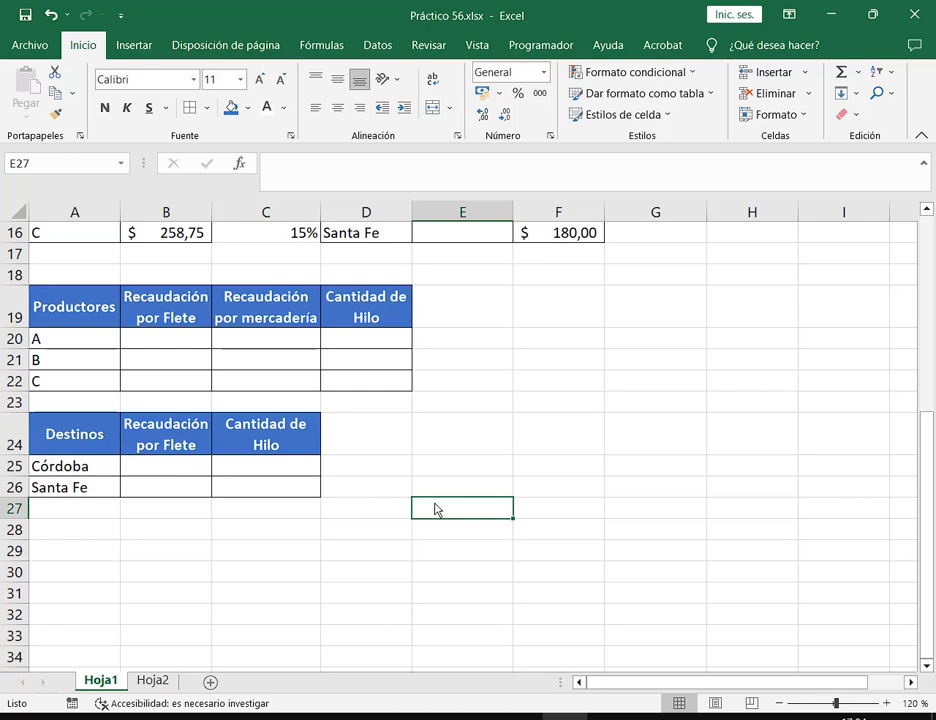
{"action": "left_click", "coordinate": [25, 14]}
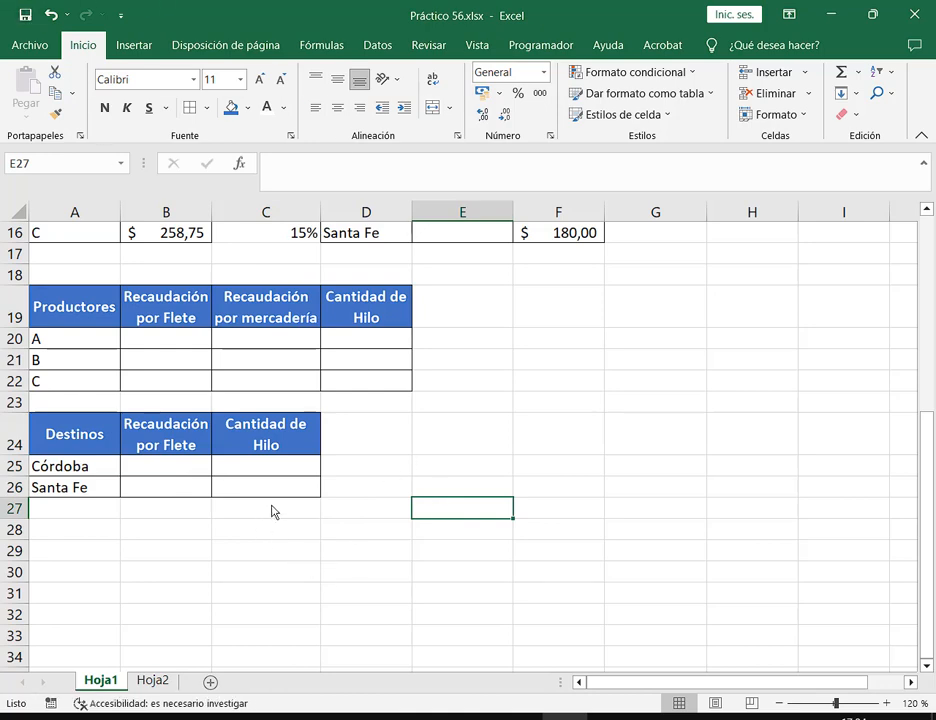
Step: Review the last two calculation requests in the assignment PDF and enter the heading "Mayor compra de Córdoba" in E24
{"action": "key", "text": "alt+Tab"}
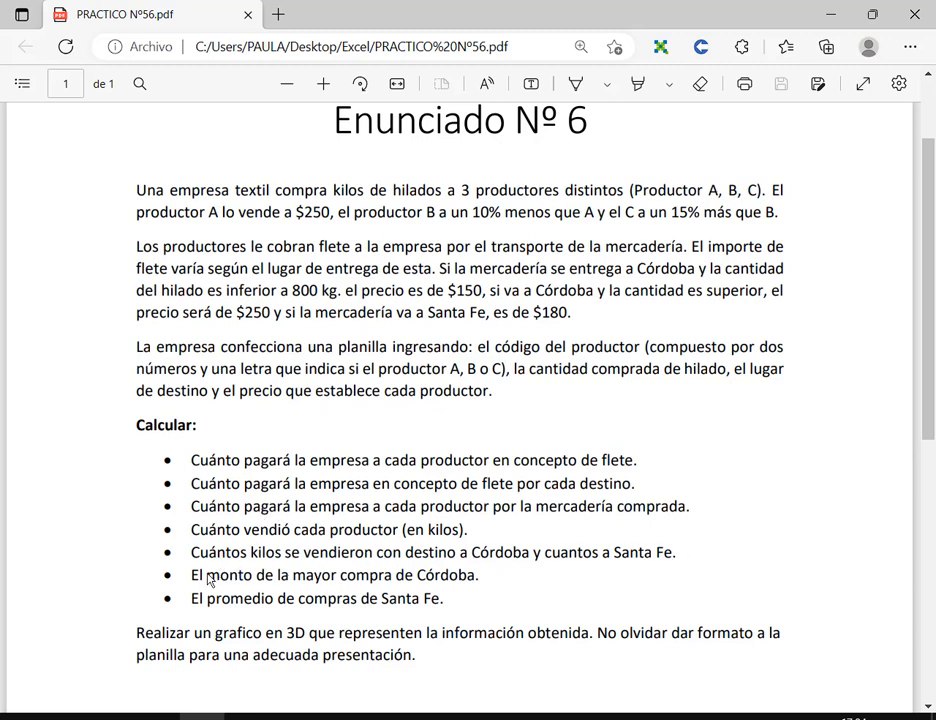
{"action": "left_click_drag", "start_coordinate": [228, 576], "coordinate": [473, 581]}
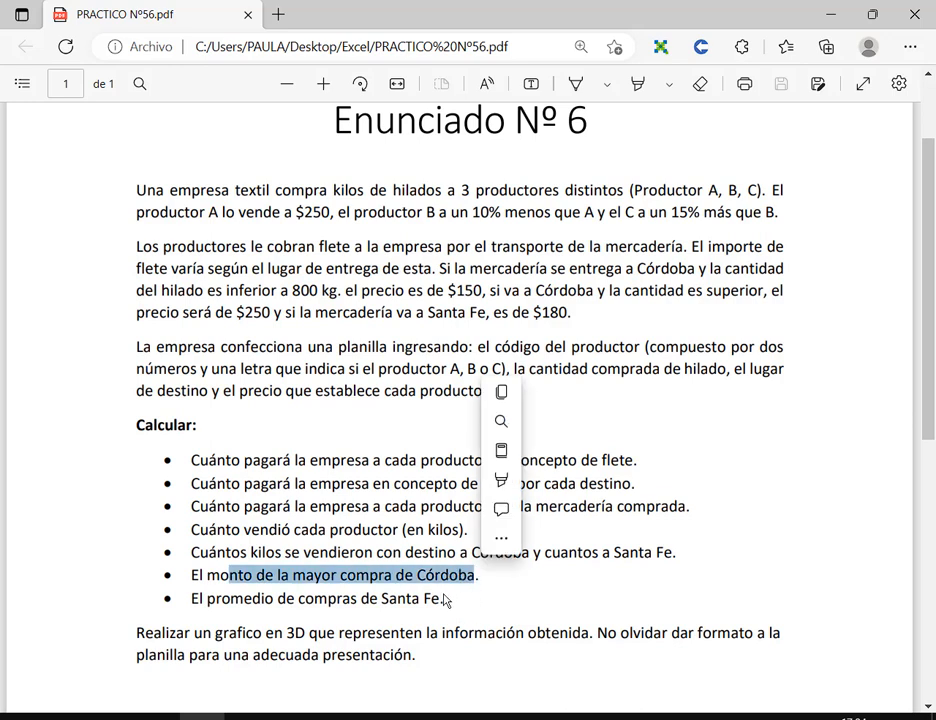
{"action": "left_click_drag", "start_coordinate": [209, 599], "coordinate": [446, 601]}
{"action": "left_click", "coordinate": [211, 578]}
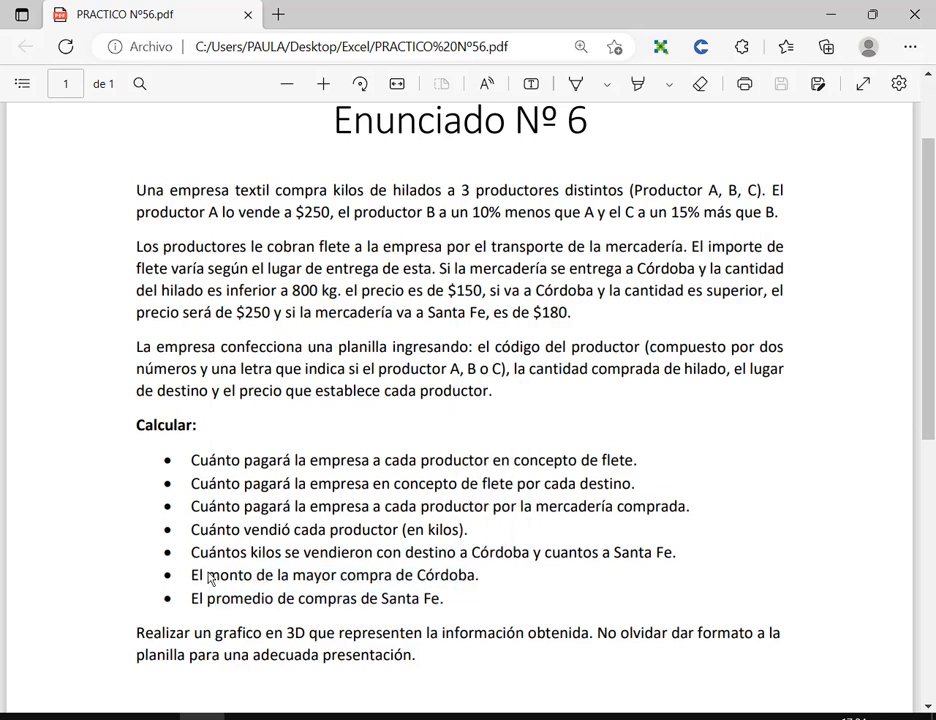
{"action": "key", "text": "alt+Tab"}
{"action": "left_click", "coordinate": [478, 444]}
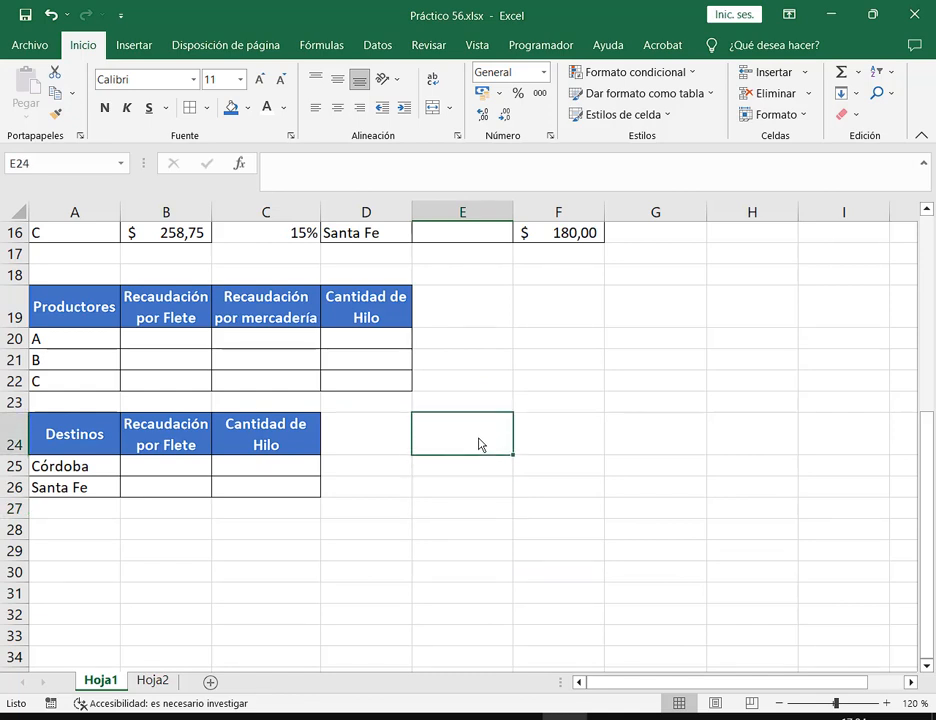
{"action": "type", "text": "Mayor"}
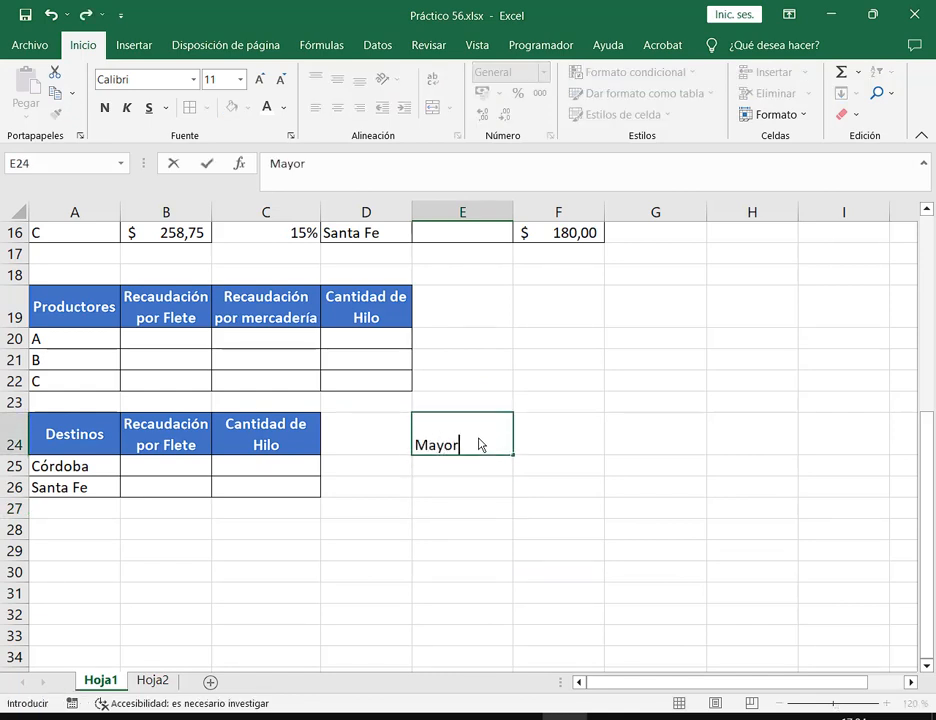
{"action": "type", "text": " compra"}
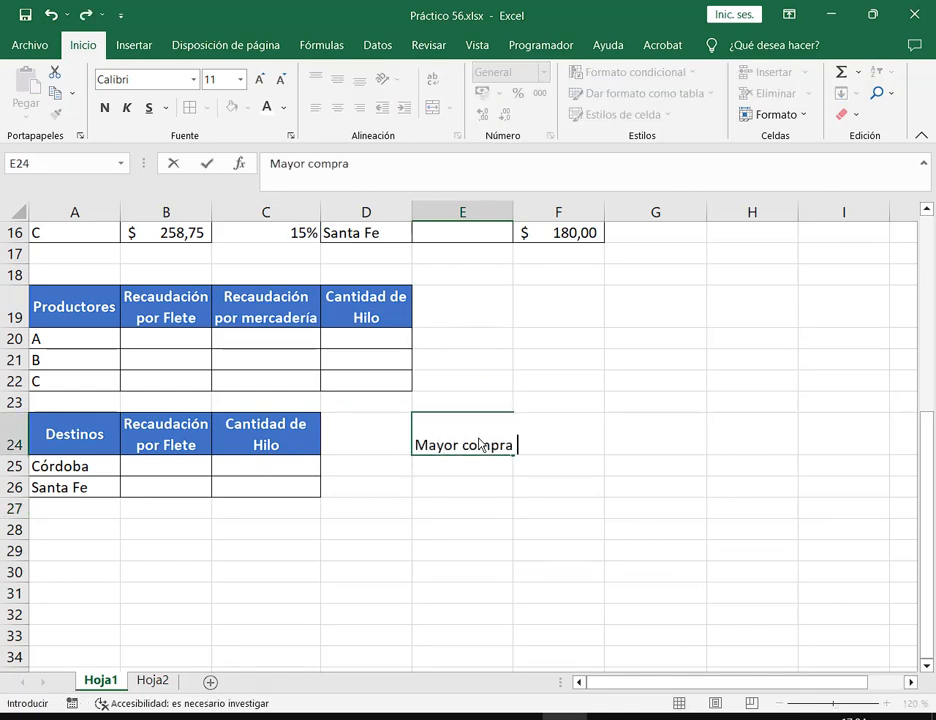
{"action": "type", "text": " de Cór"}
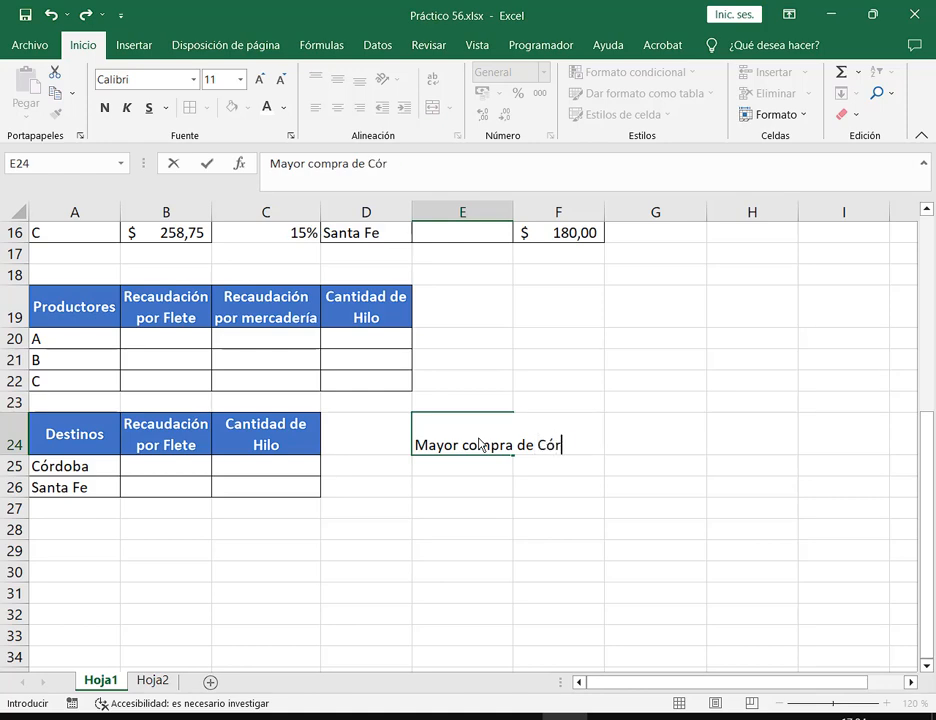
{"action": "type", "text": "doba"}
{"action": "key", "text": "Return"}
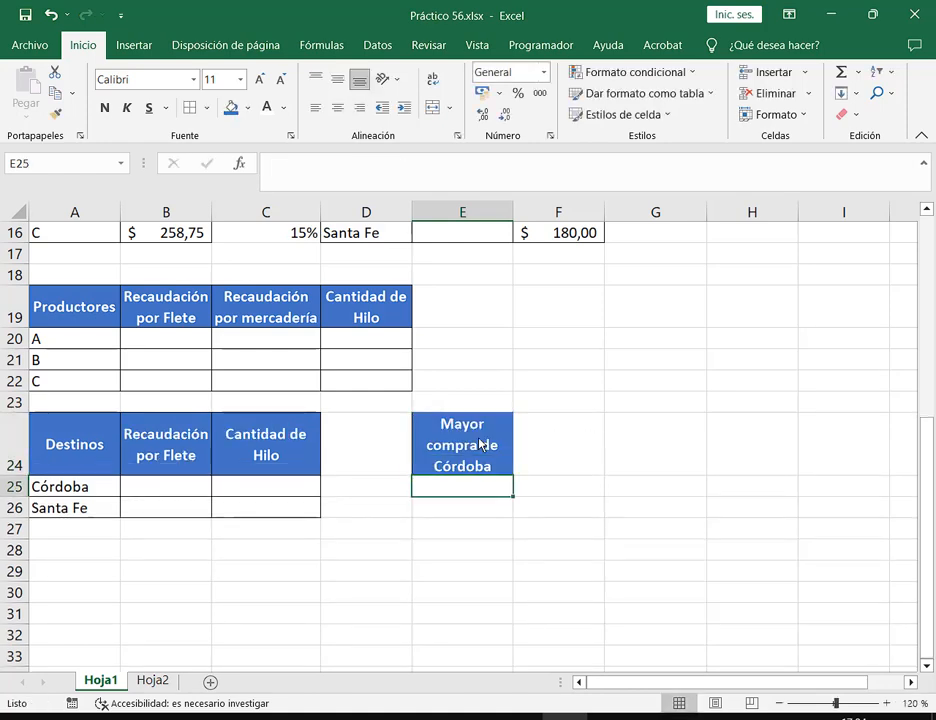
Step: Check the assignment PDF and enter the heading "Promedio Compras Santa Fe" in F24
{"action": "key", "text": "alt+Tab"}
{"action": "key", "text": "alt+Tab"}
{"action": "left_click", "coordinate": [588, 455]}
{"action": "type", "text": "C"}
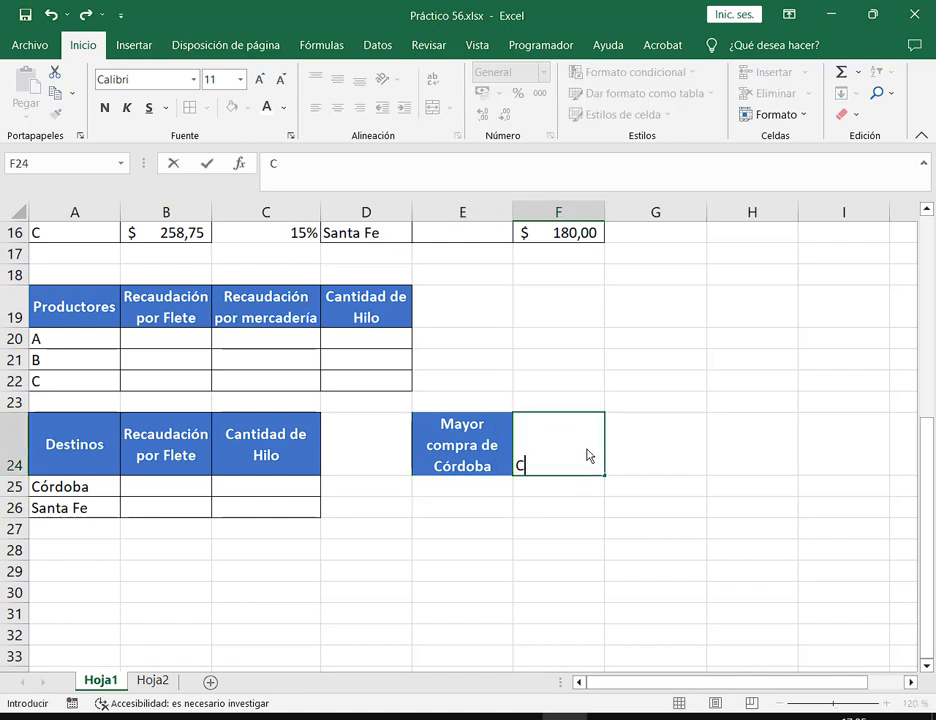
{"action": "type", "text": "oPromedio C"}
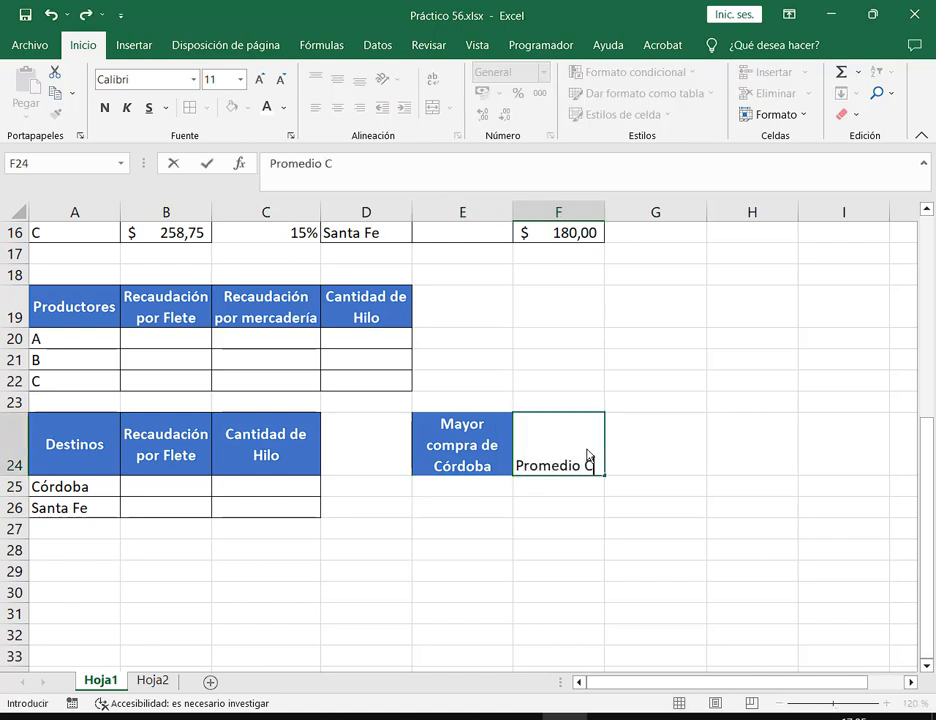
{"action": "type", "text": "ompras Santa"}
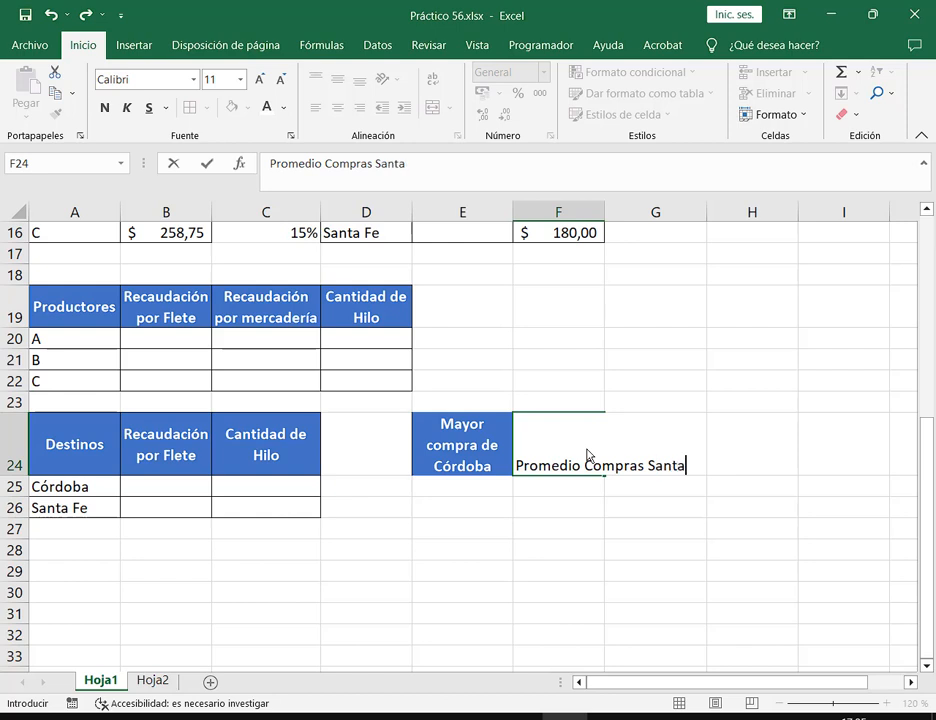
{"action": "type", "text": " Fe"}
{"action": "key", "text": "Return"}
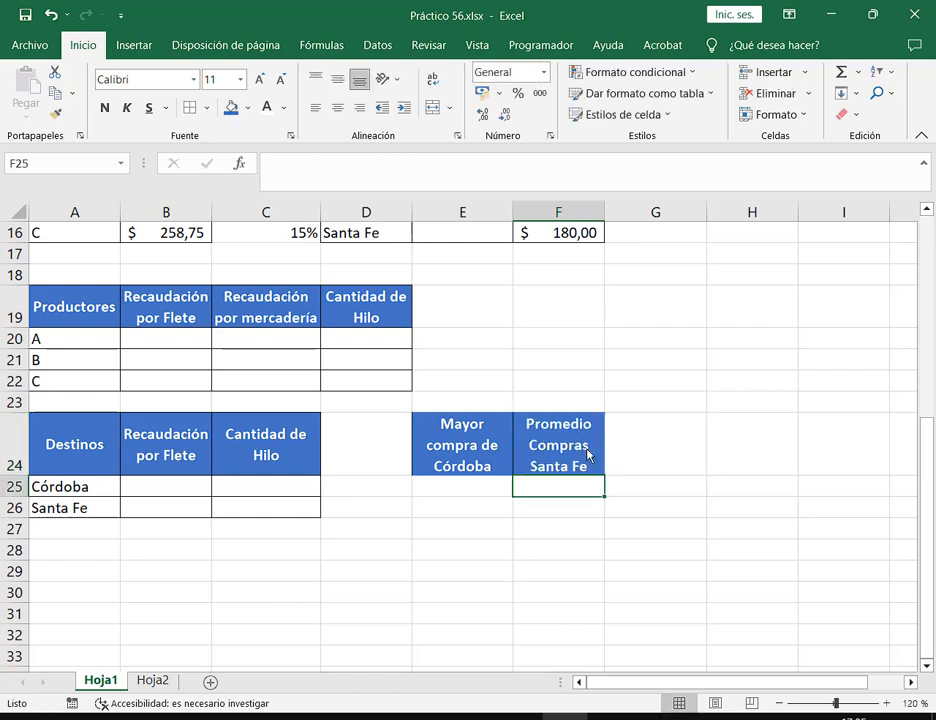
Step: Apply all borders to E25:F25 under the two new headings
{"action": "left_click_drag", "start_coordinate": [502, 490], "coordinate": [527, 487]}
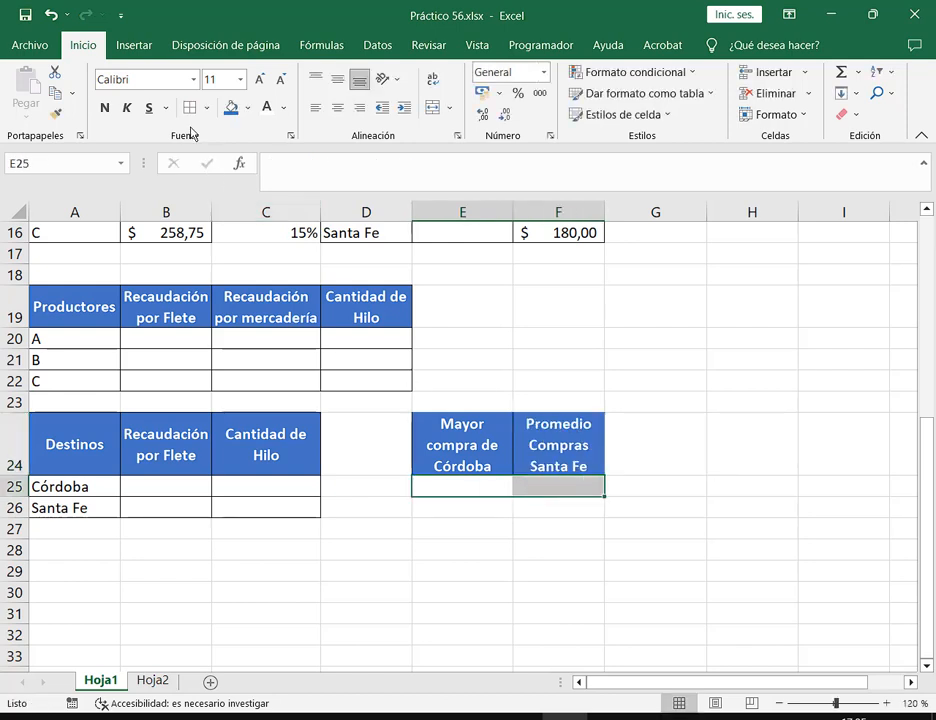
{"action": "left_click", "coordinate": [186, 110]}
{"action": "left_click", "coordinate": [854, 536]}
{"action": "left_click", "coordinate": [664, 498]}
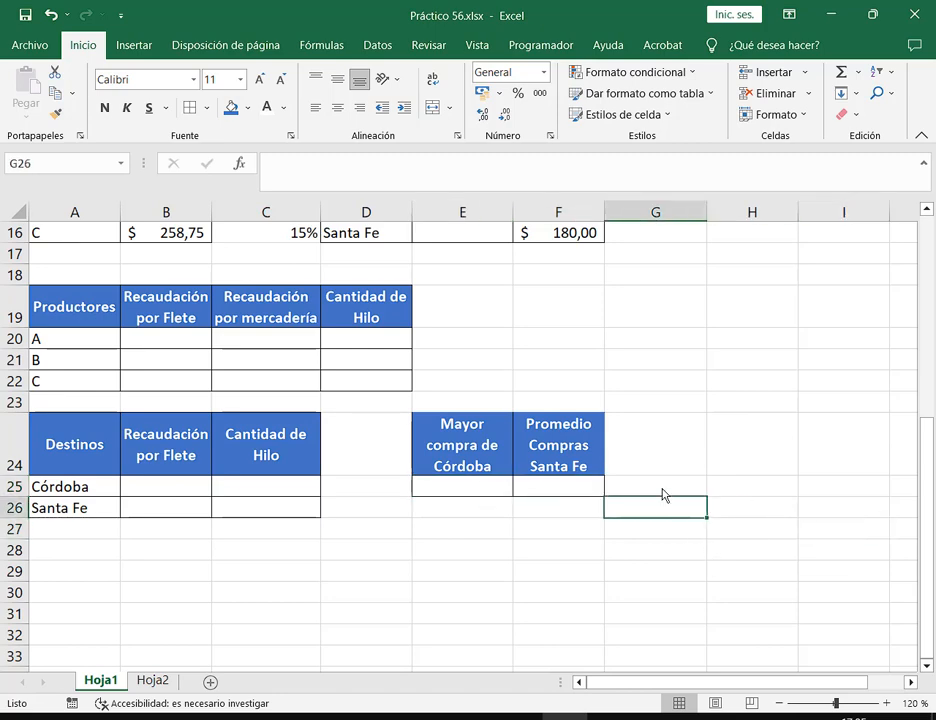
Step: Restore the workbook window to a smaller size and increase its height to show all the summary tables
{"action": "scroll", "coordinate": [536, 511], "scroll_direction": "up", "scroll_amount": 1}
{"action": "left_click", "coordinate": [873, 14]}
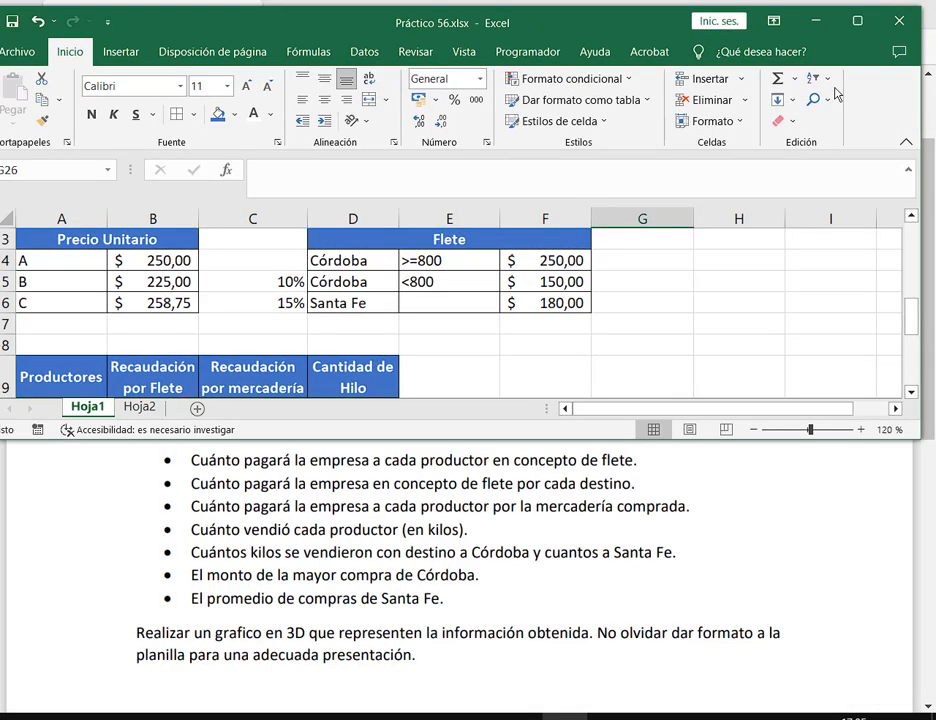
{"action": "left_click_drag", "start_coordinate": [569, 446], "coordinate": [593, 620]}
{"action": "scroll", "coordinate": [355, 380], "scroll_direction": "down", "scroll_amount": 1}
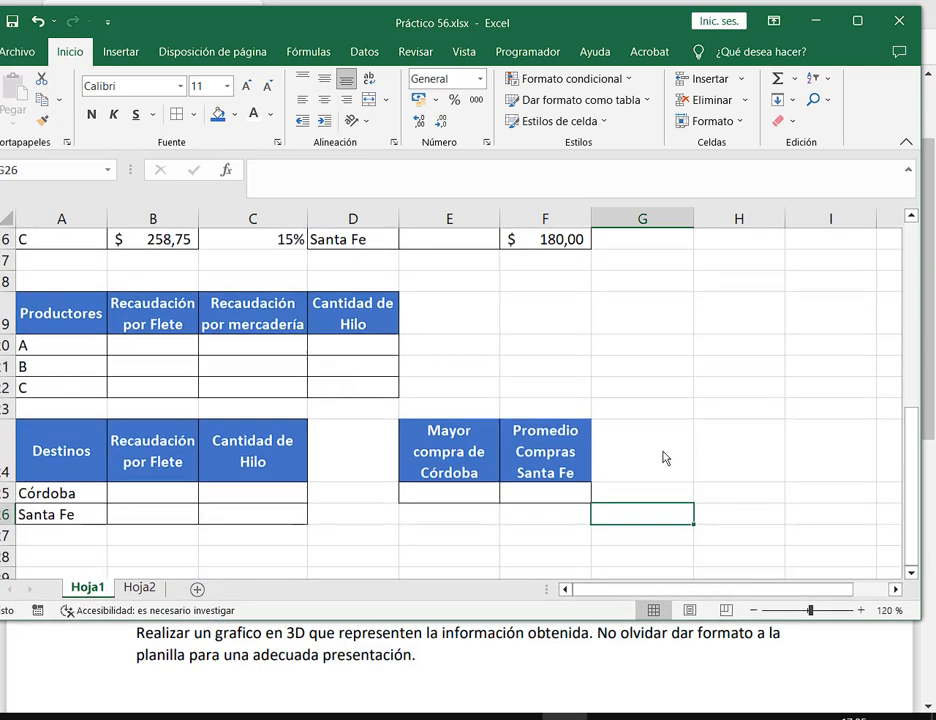
Step: Bring up the Google Meet call and return to the workbook with the call window behind it
{"action": "mouse_move", "coordinate": [290, 716]}
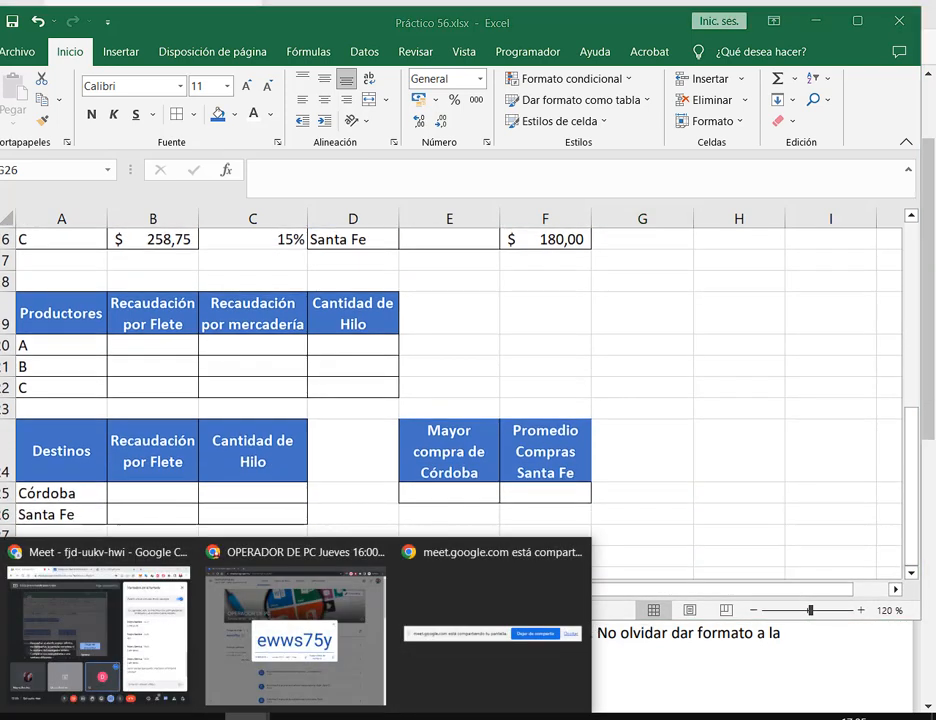
{"action": "left_click", "coordinate": [142, 660]}
{"action": "key", "text": "alt+Tab"}
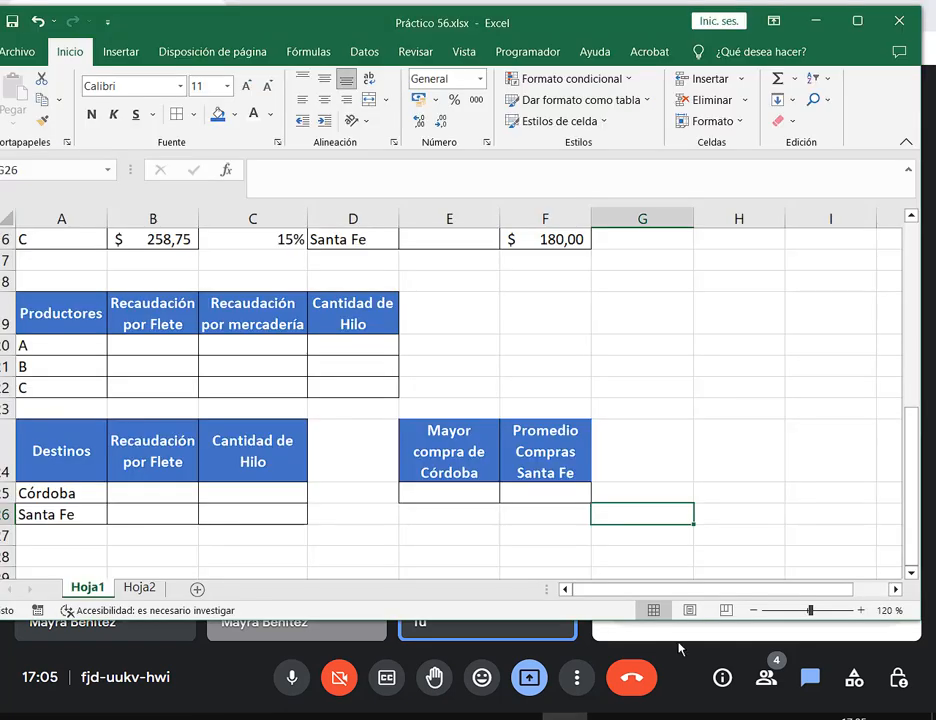
Step: Reduce the workbook window's height to uncover the Meet chat and set the sheet zoom to 110 %
{"action": "scroll", "coordinate": [710, 484], "scroll_direction": "down", "scroll_amount": 1}
{"action": "left_click_drag", "start_coordinate": [716, 628], "coordinate": [702, 522]}
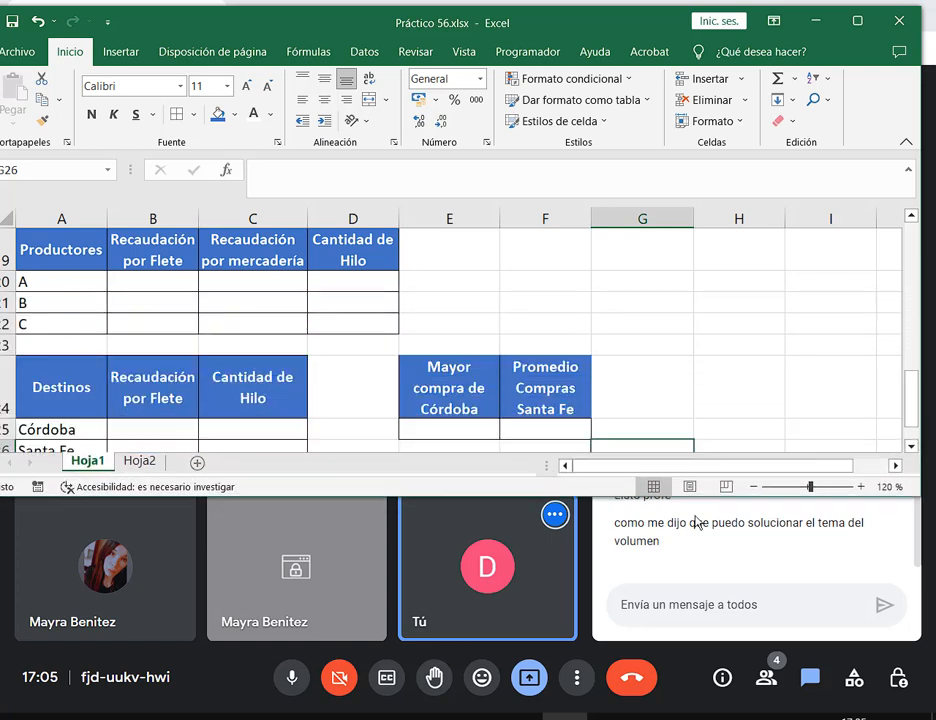
{"action": "left_click", "coordinate": [753, 499]}
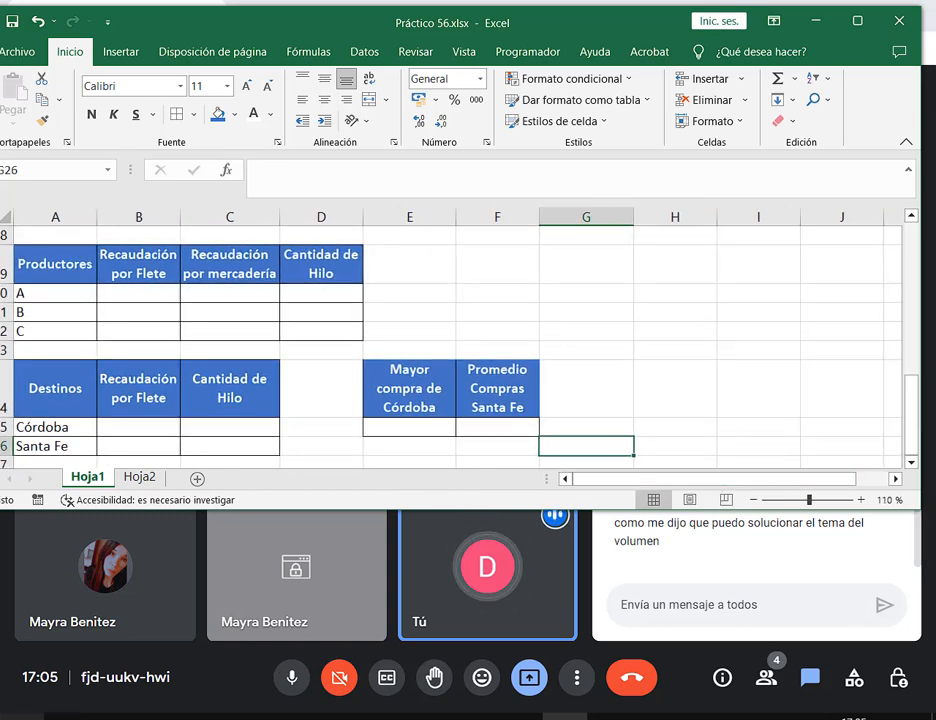
{"action": "left_click", "coordinate": [20, 716]}
{"action": "left_click", "coordinate": [22, 647]}
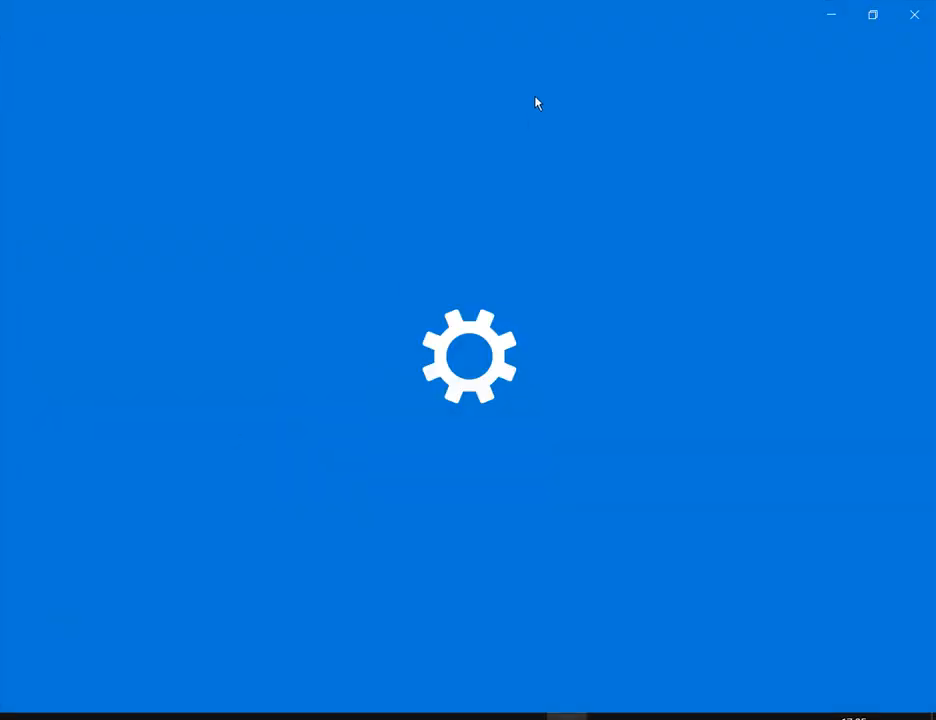
{"action": "left_click", "coordinate": [910, 18]}
Step: Open the Windows Control Panel and bring up the recording devices in its Sound settings
{"action": "key", "text": "super+s"}
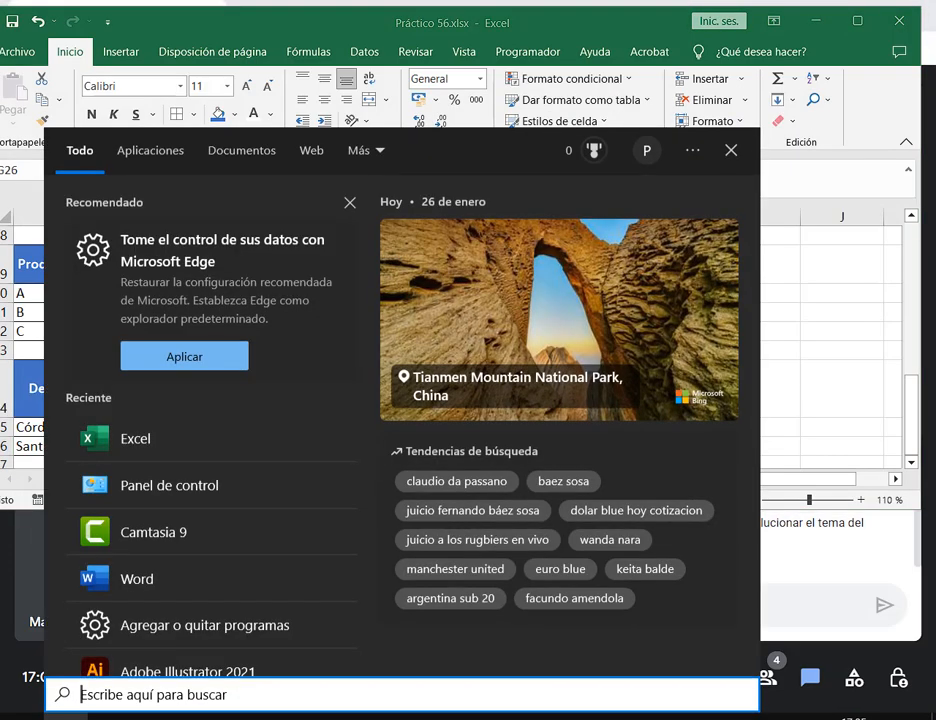
{"action": "type", "text": "panel"}
{"action": "key", "text": "Return"}
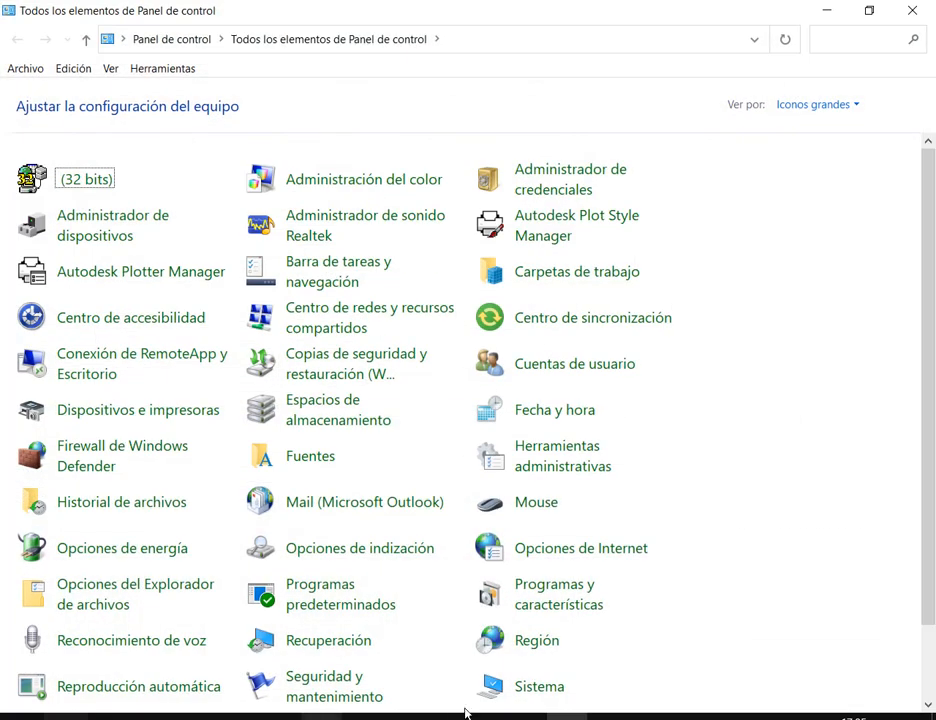
{"action": "left_click", "coordinate": [308, 690]}
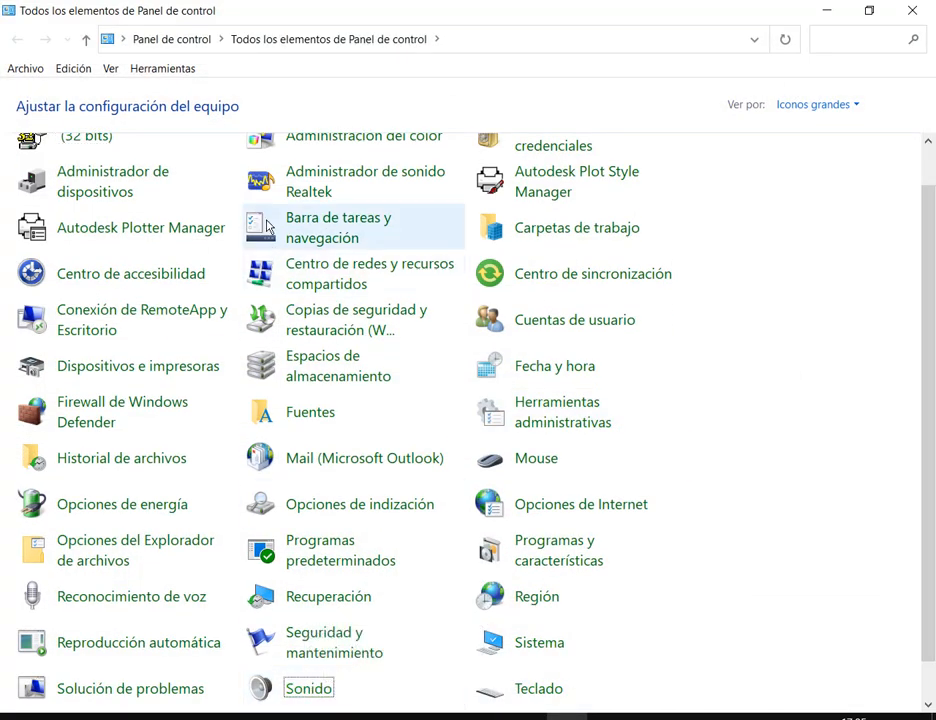
{"action": "left_click", "coordinate": [174, 121]}
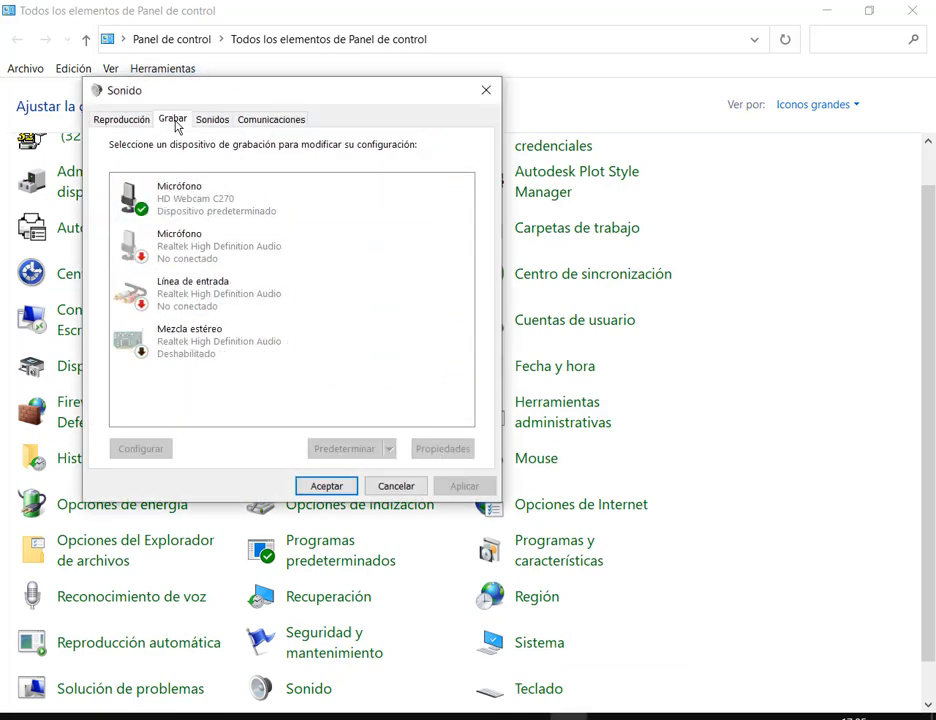
Step: Check the default microphone's options and the list of playback devices, and close the Sound dialog and Control Panel
{"action": "right_click", "coordinate": [175, 205]}
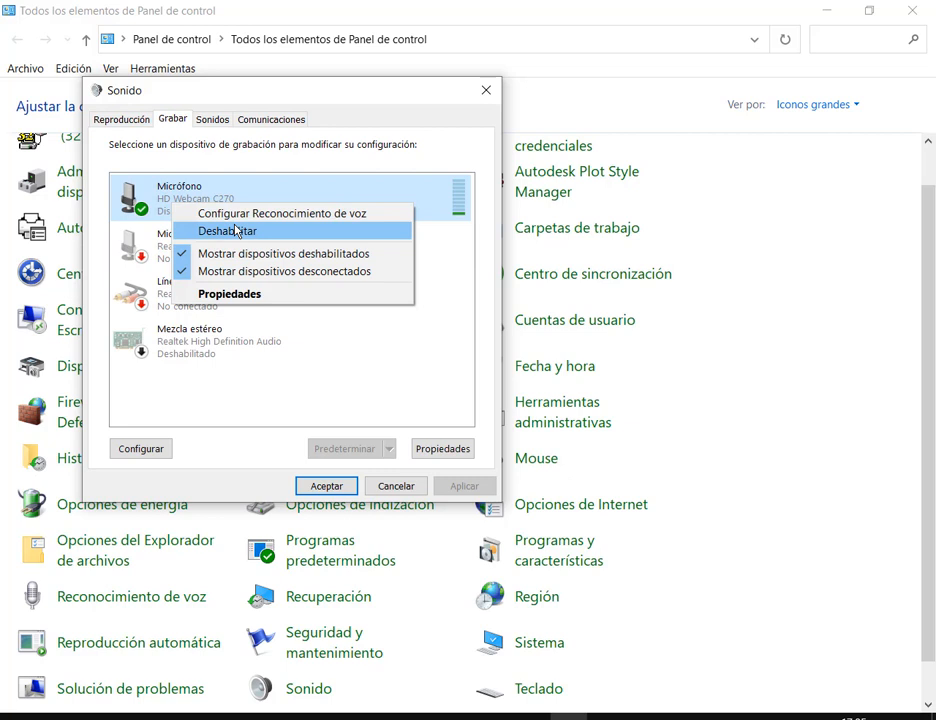
{"action": "left_click", "coordinate": [176, 199]}
{"action": "right_click", "coordinate": [175, 195]}
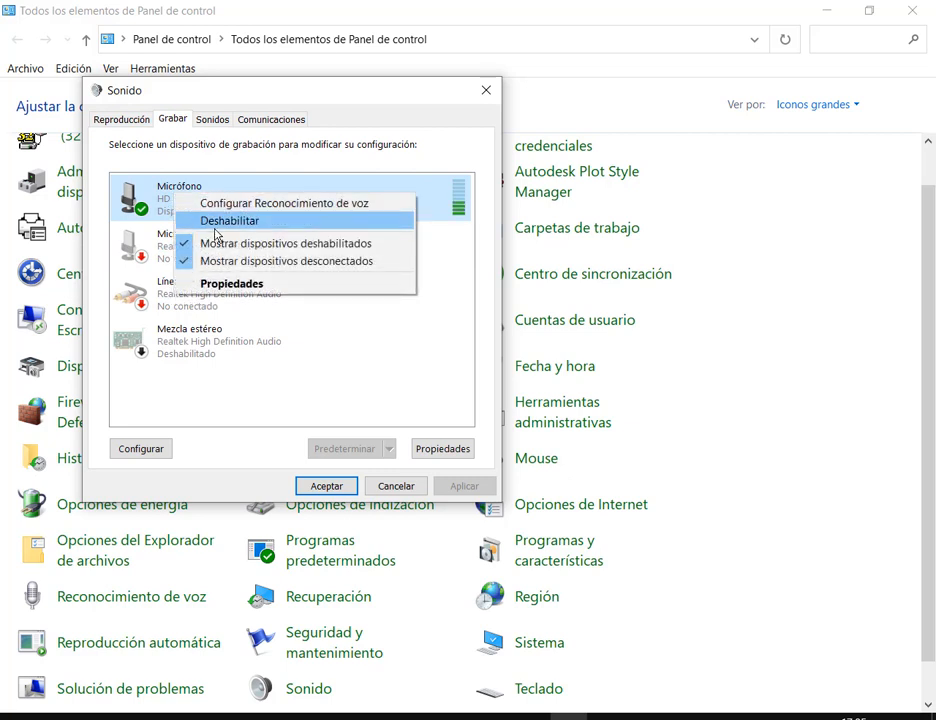
{"action": "right_click", "coordinate": [167, 185]}
{"action": "left_click", "coordinate": [169, 121]}
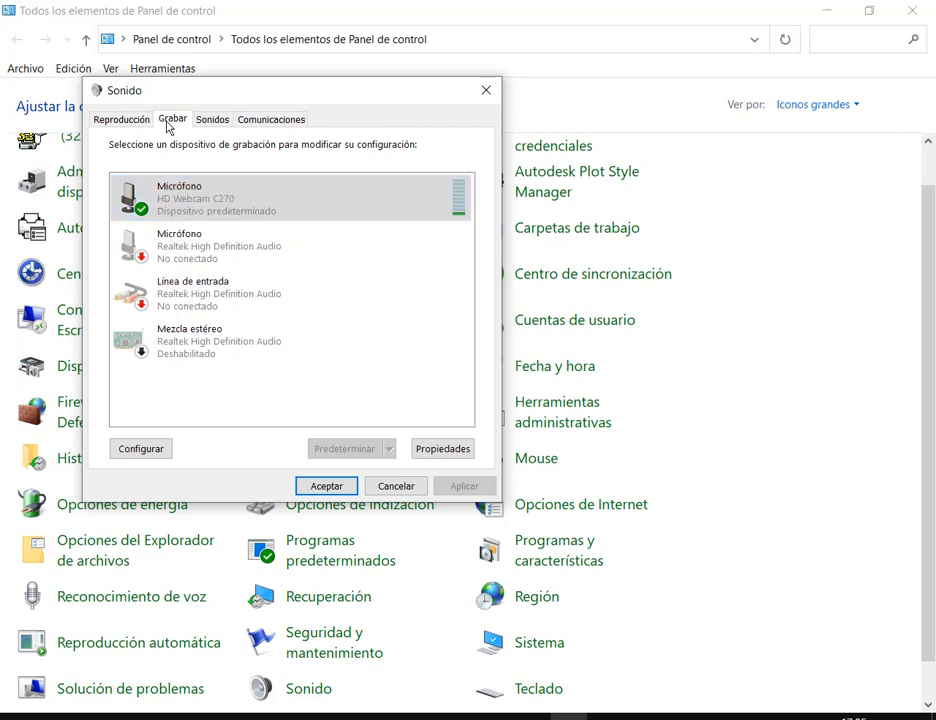
{"action": "left_click", "coordinate": [133, 124]}
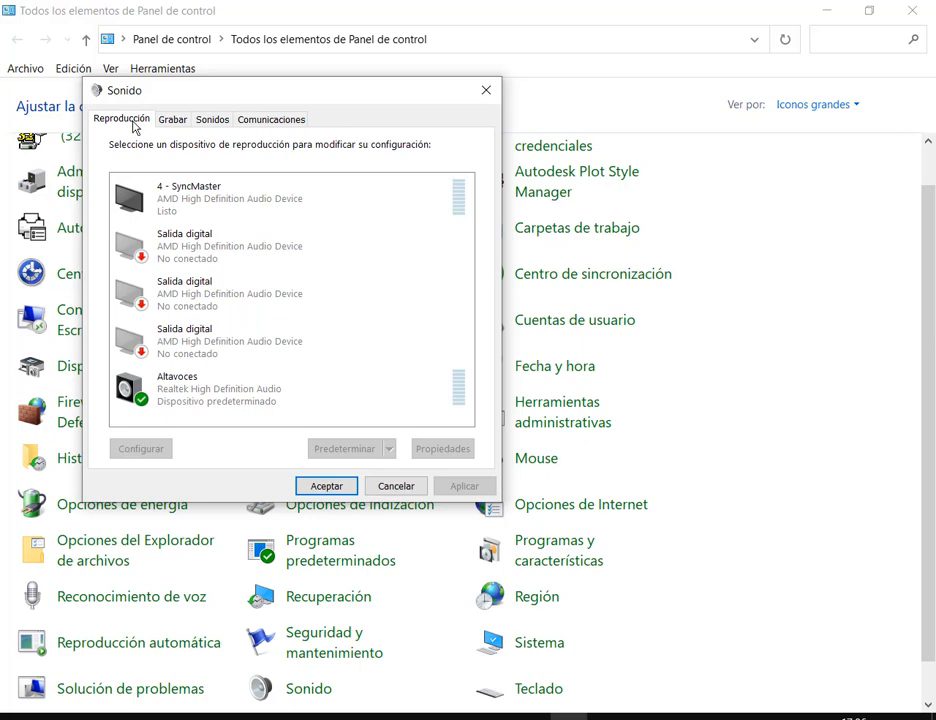
{"action": "left_click", "coordinate": [486, 90]}
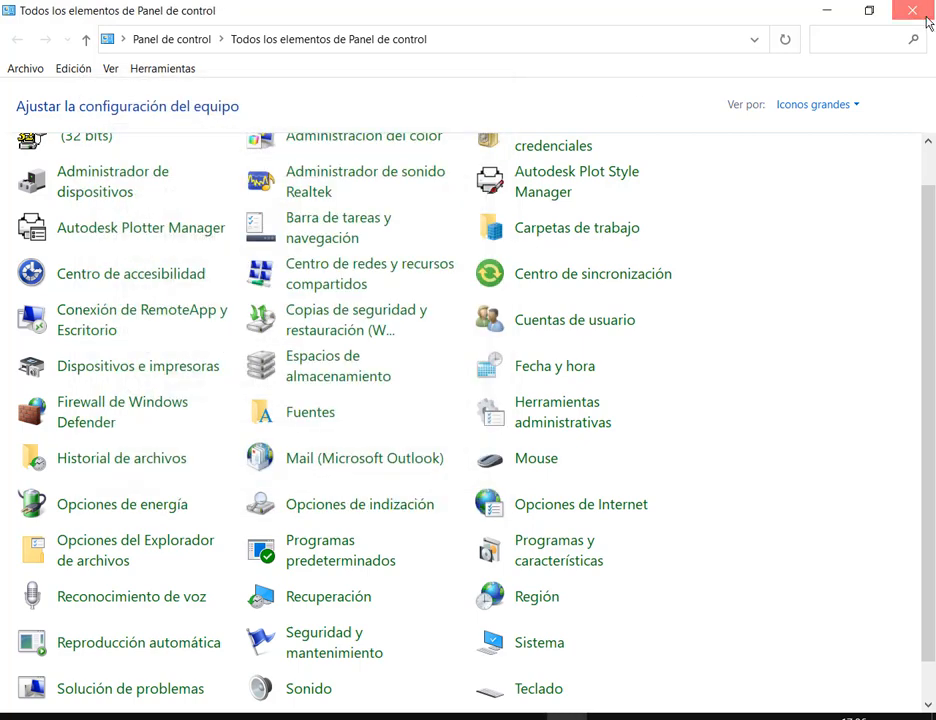
{"action": "left_click", "coordinate": [926, 16]}
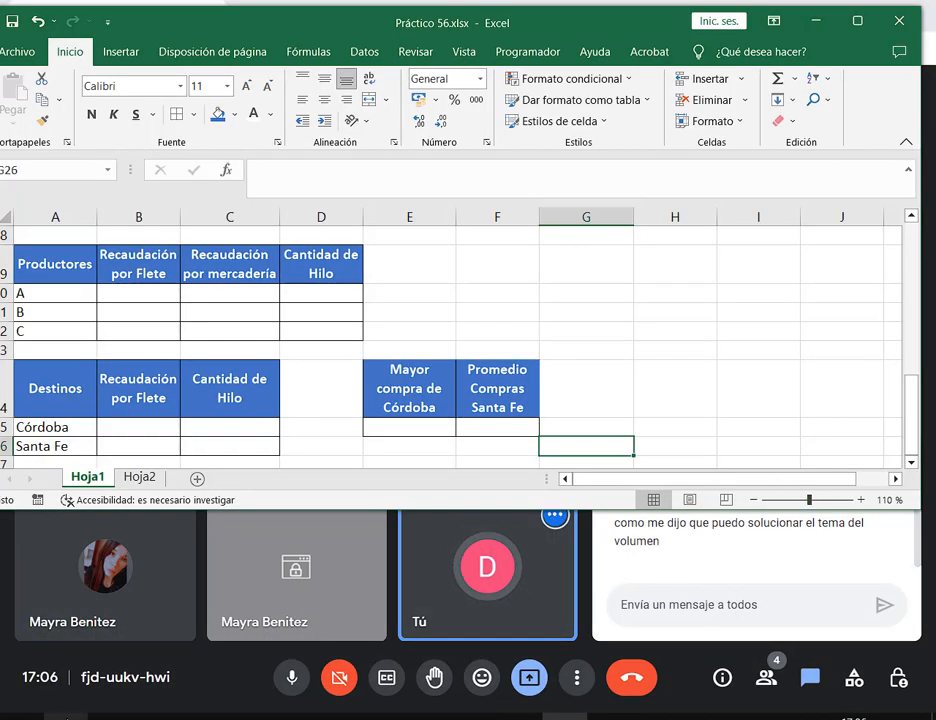
Step: Open the system sound page in Windows Settings and go to the per-application volume and device preferences
{"action": "key", "text": "super"}
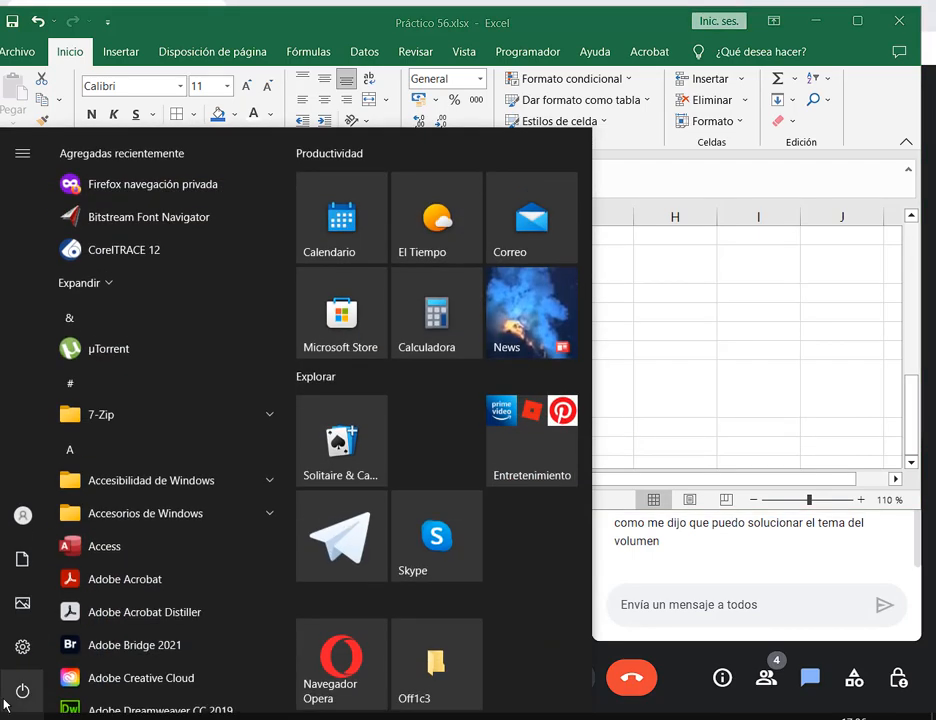
{"action": "left_click", "coordinate": [22, 648]}
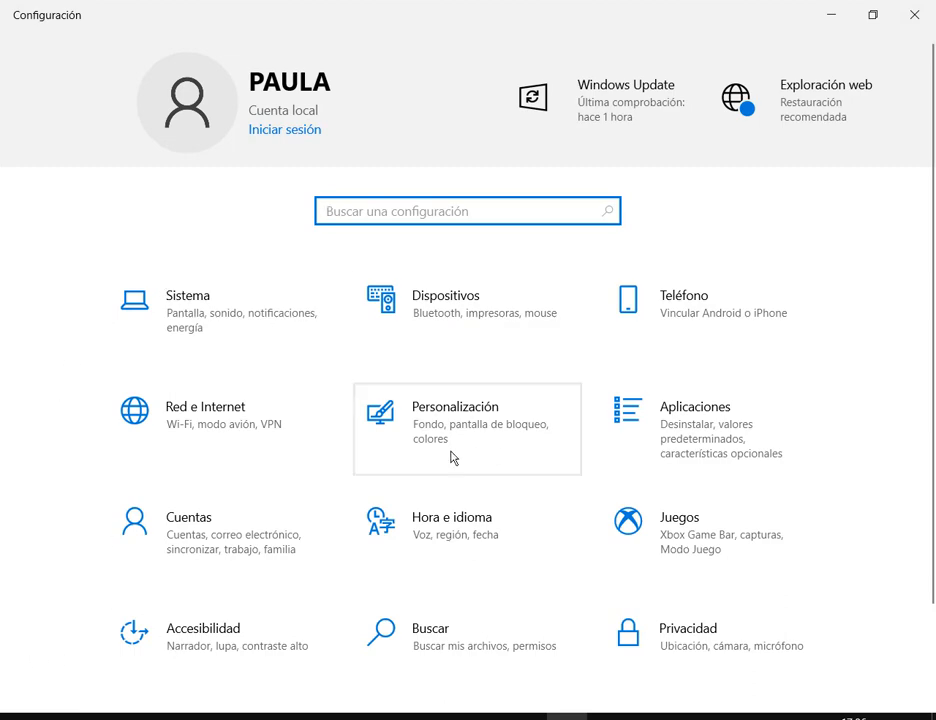
{"action": "left_click", "coordinate": [192, 326]}
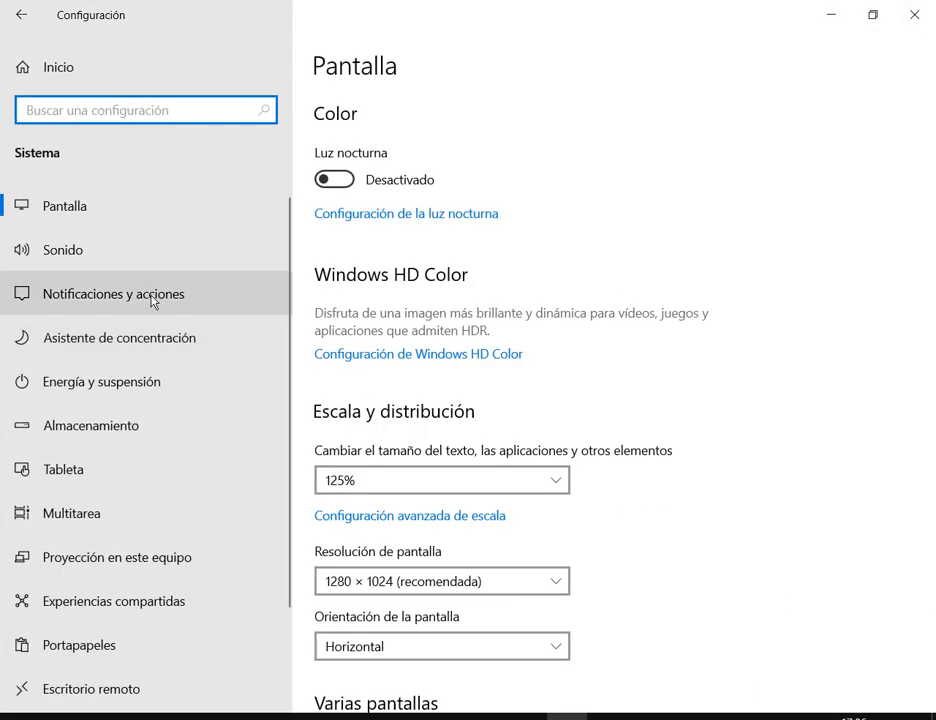
{"action": "left_click", "coordinate": [94, 257]}
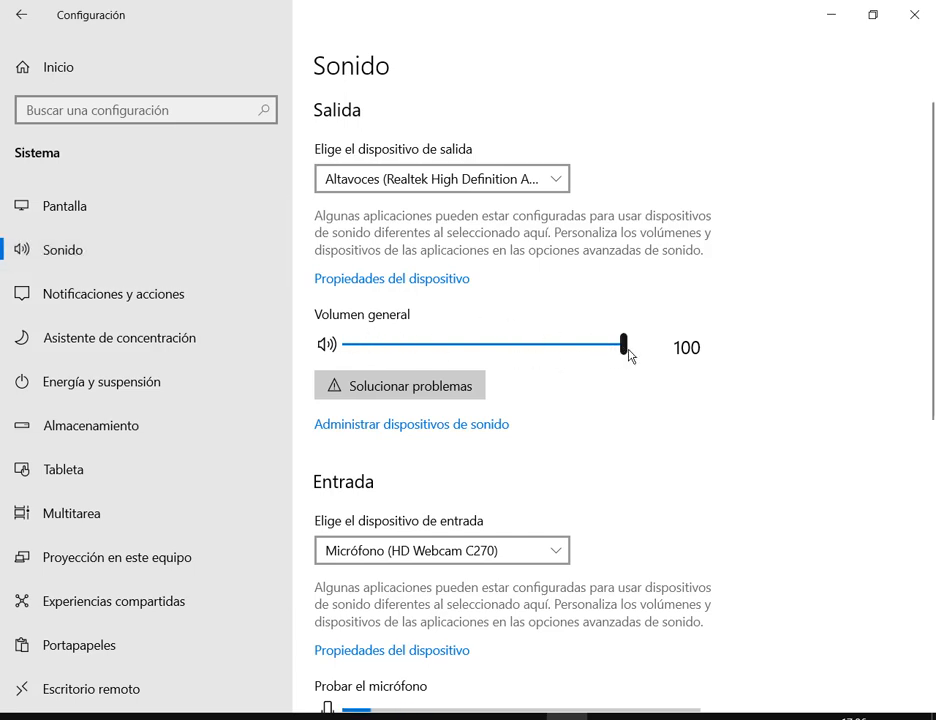
{"action": "scroll", "coordinate": [800, 420], "scroll_direction": "down", "scroll_amount": 5}
{"action": "scroll", "coordinate": [800, 414], "scroll_direction": "down", "scroll_amount": 2}
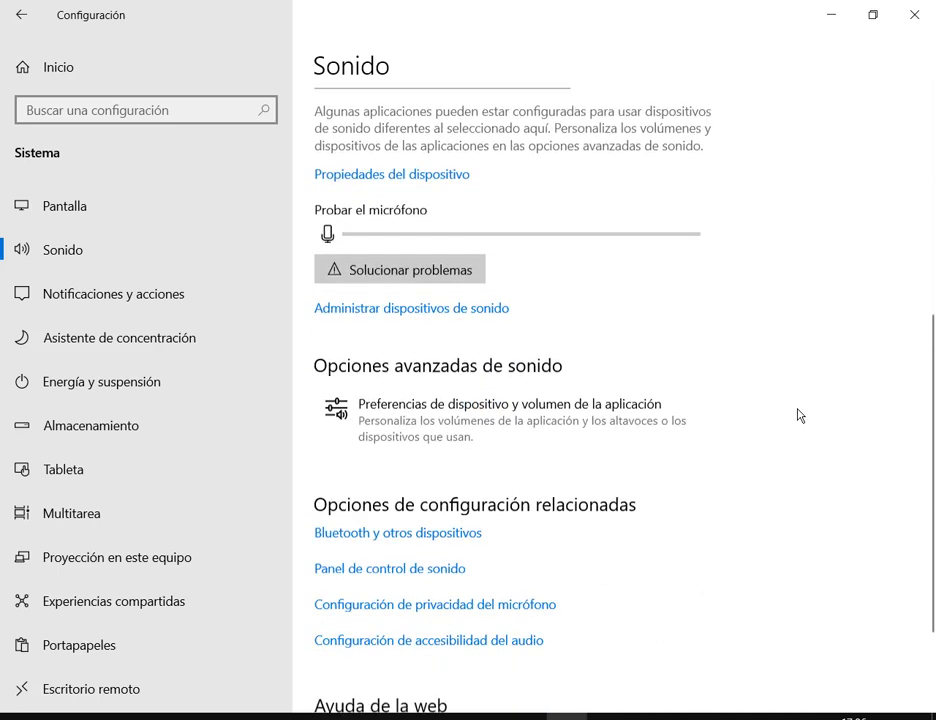
{"action": "scroll", "coordinate": [368, 455], "scroll_direction": "up", "scroll_amount": 1}
{"action": "left_click", "coordinate": [336, 468]}
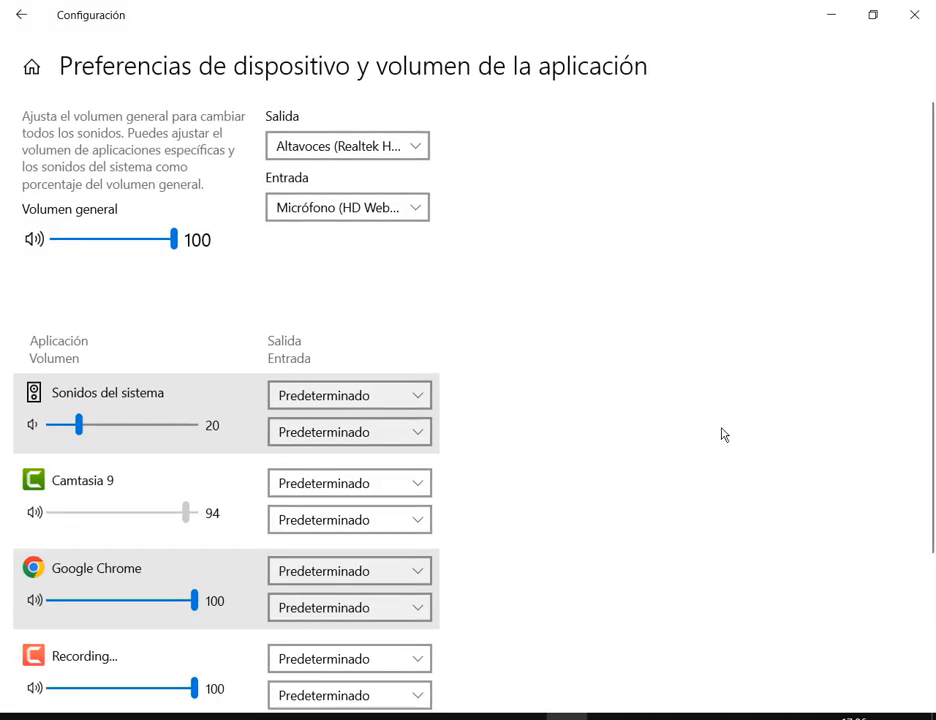
Step: Review the volume levels and the input and output devices of each application, and close Windows Settings
{"action": "left_click", "coordinate": [8, 7]}
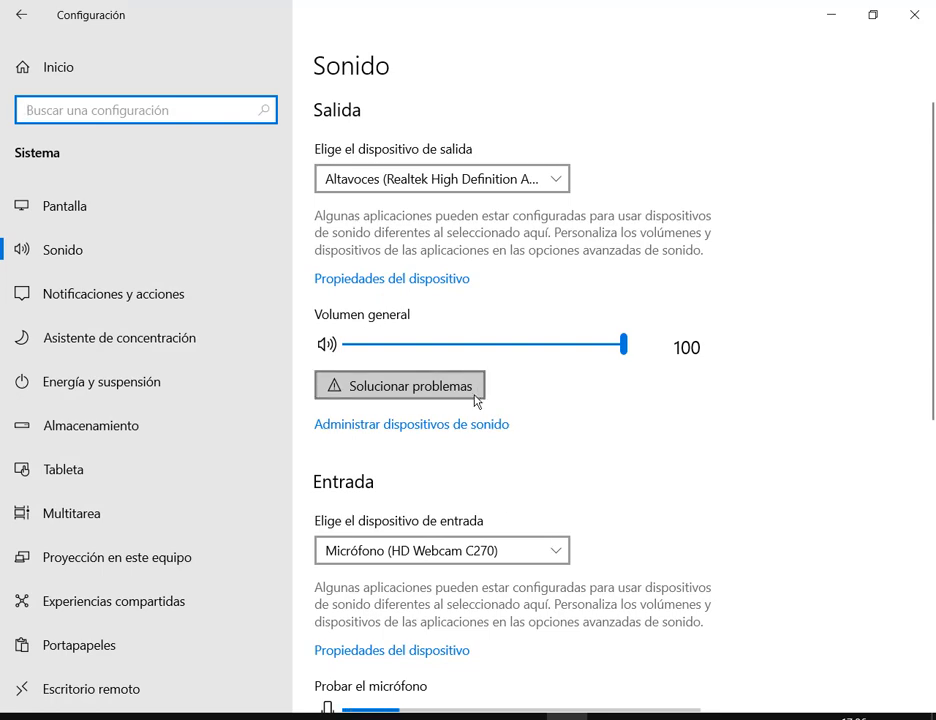
{"action": "scroll", "coordinate": [349, 470], "scroll_direction": "down", "scroll_amount": 5}
{"action": "left_click", "coordinate": [349, 472]}
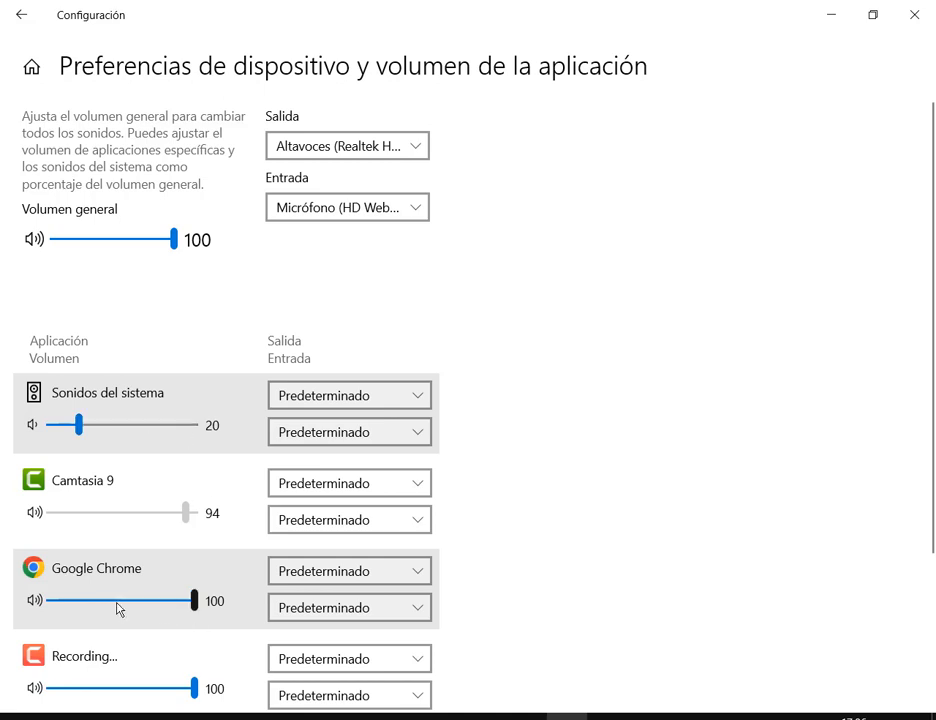
{"action": "scroll", "coordinate": [105, 600], "scroll_direction": "down", "scroll_amount": 2}
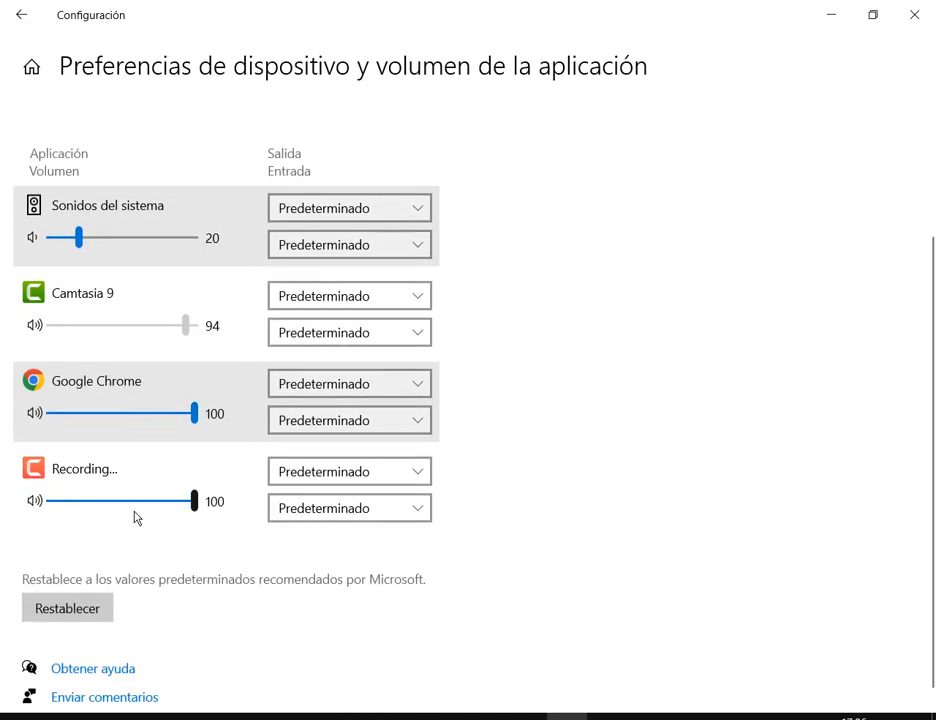
{"action": "scroll", "coordinate": [217, 633], "scroll_direction": "down", "scroll_amount": 1}
{"action": "scroll", "coordinate": [205, 590], "scroll_direction": "up", "scroll_amount": 1}
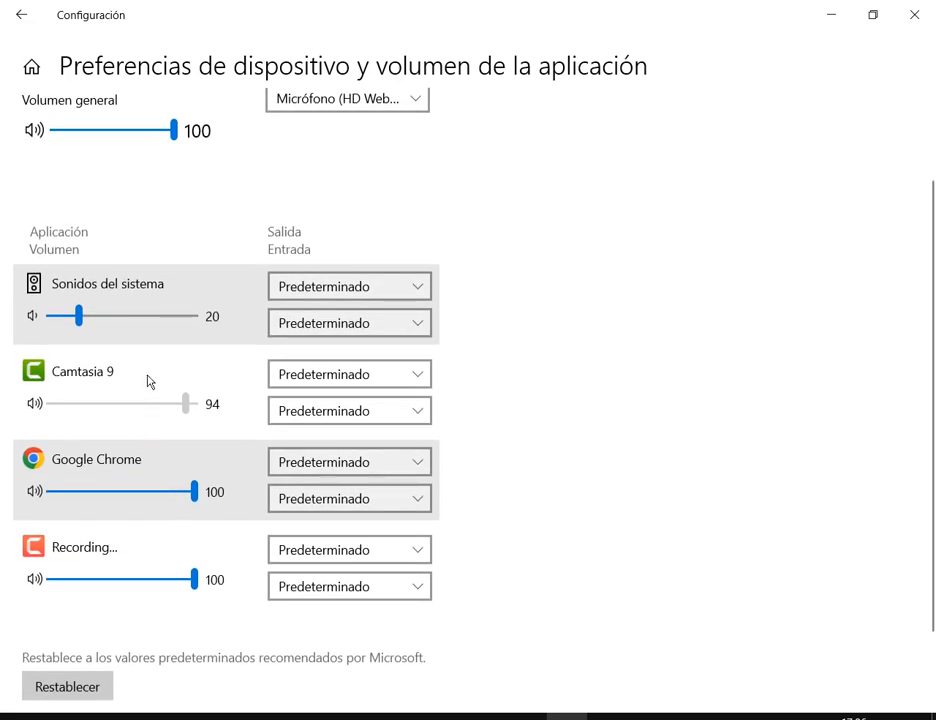
{"action": "scroll", "coordinate": [150, 380], "scroll_direction": "up", "scroll_amount": 1}
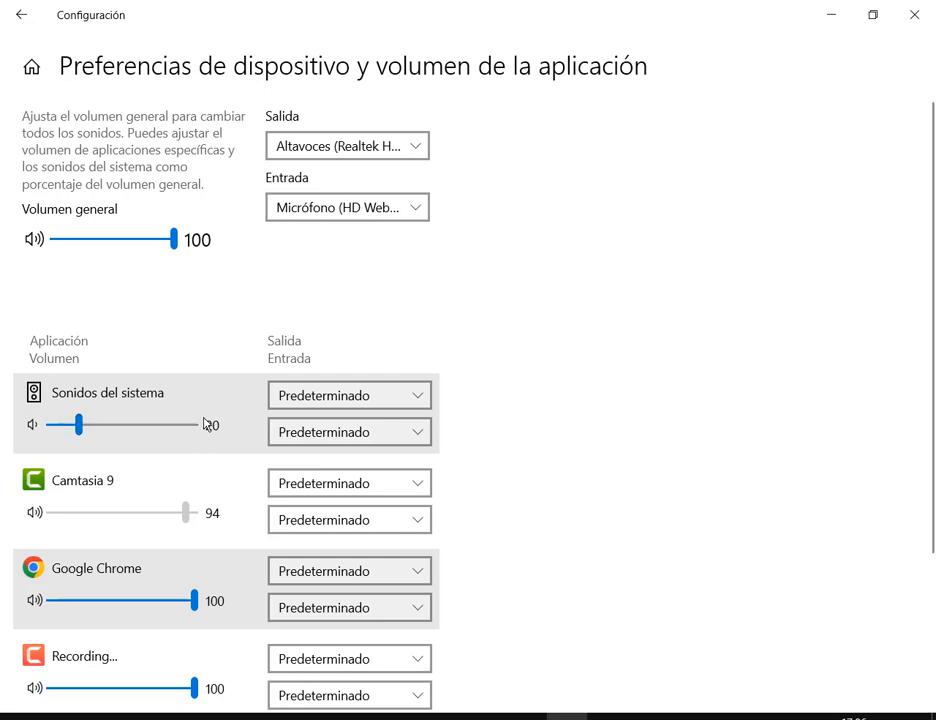
{"action": "left_click", "coordinate": [914, 17]}
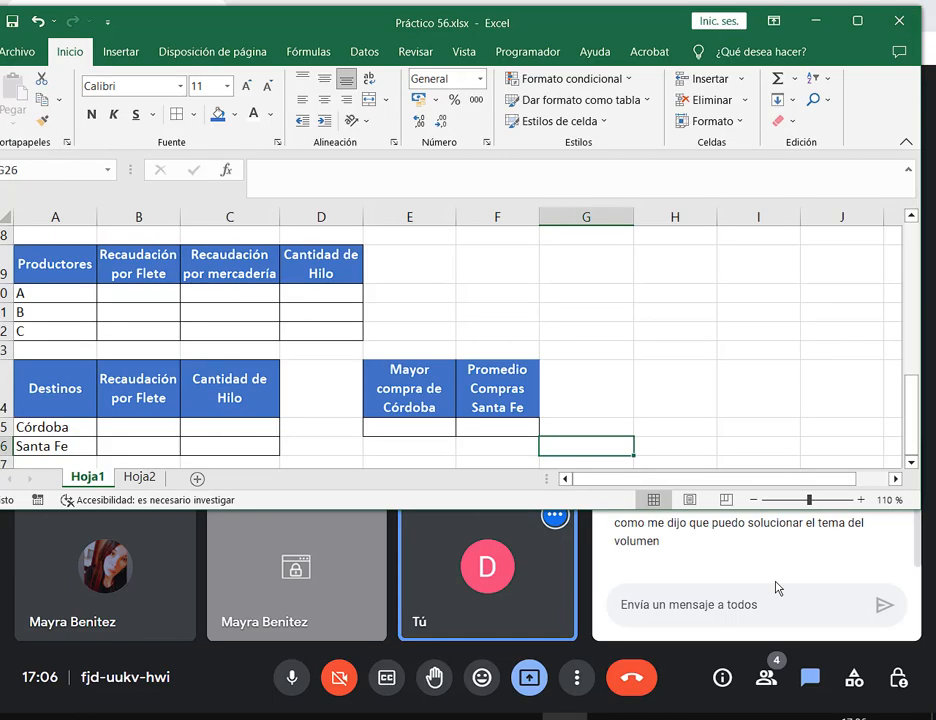
Step: Set the sheet zoom to 100 % and reduce the workbook window's height to uncover more of the Meet chat
{"action": "left_click", "coordinate": [753, 499]}
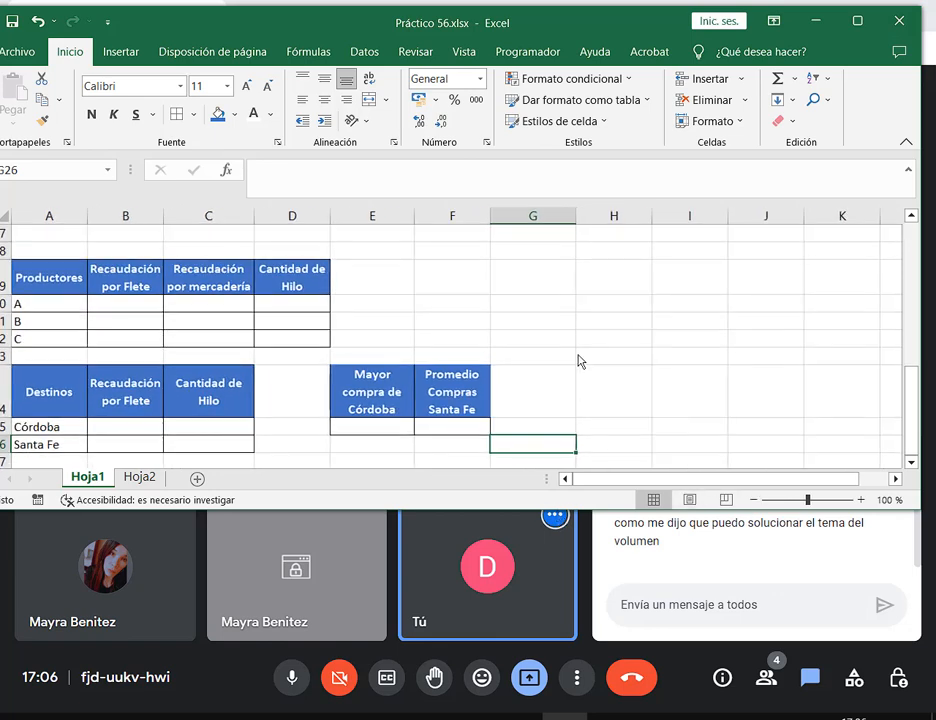
{"action": "left_click", "coordinate": [911, 463]}
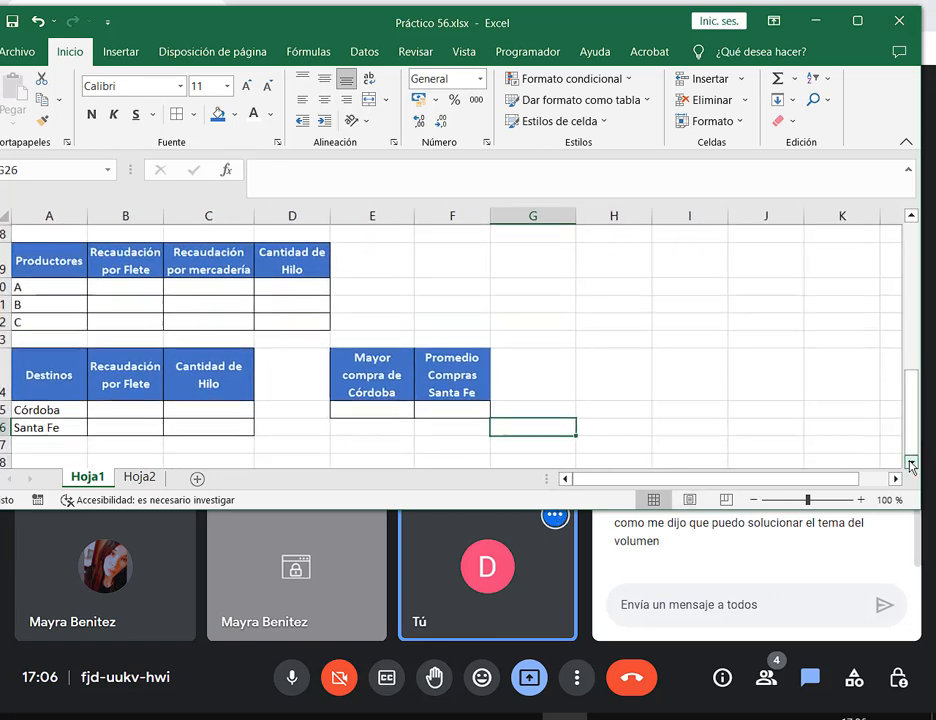
{"action": "left_click", "coordinate": [911, 463]}
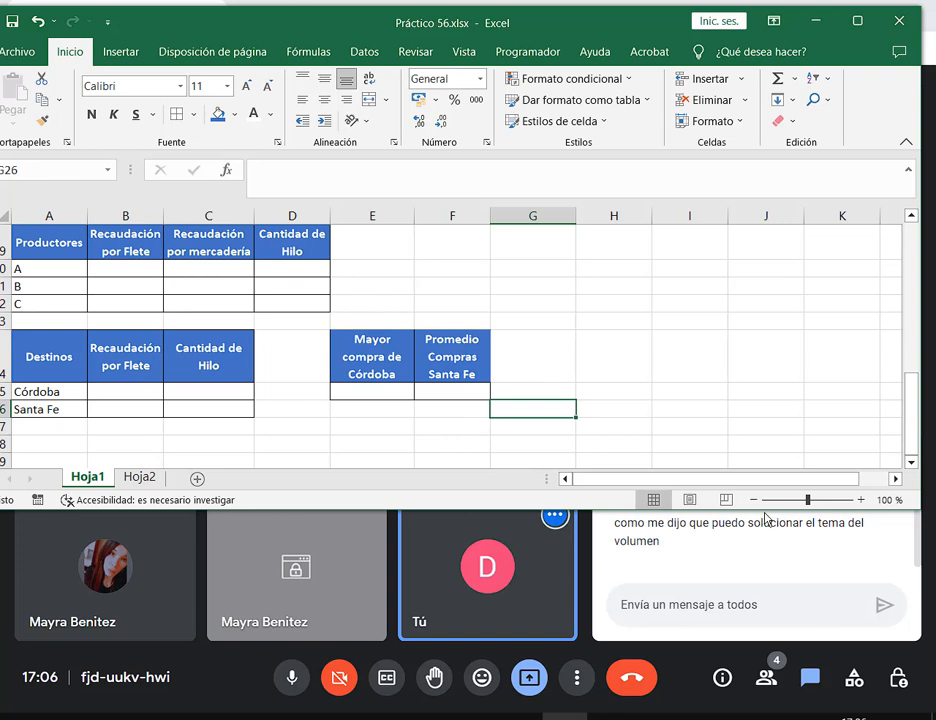
{"action": "left_click_drag", "start_coordinate": [767, 509], "coordinate": [765, 470]}
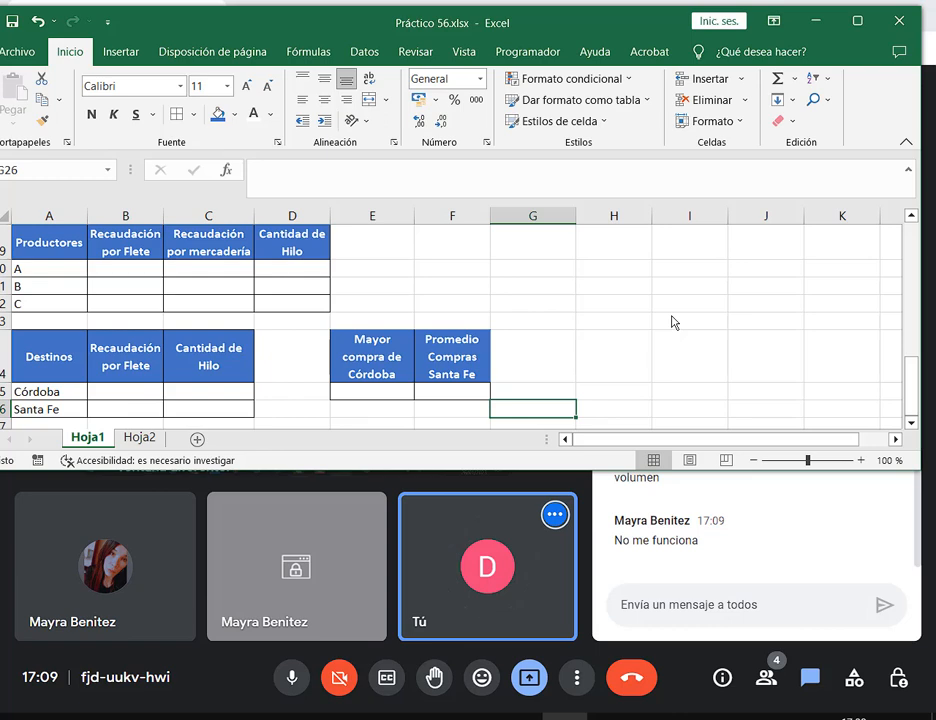
{"action": "left_click", "coordinate": [674, 322]}
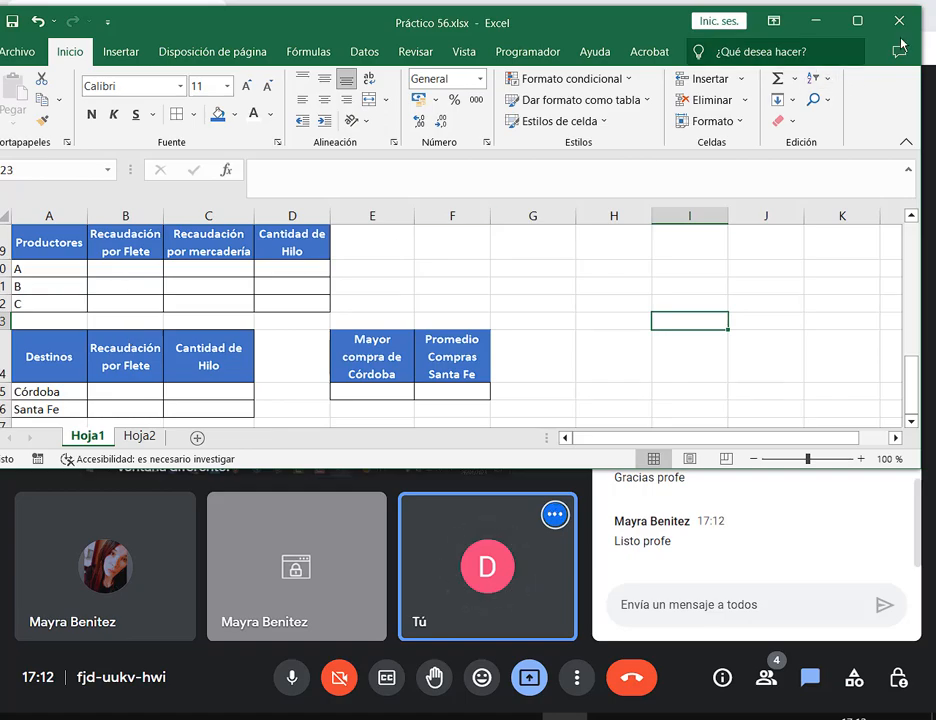
Step: Maximize the workbook window and set the sheet zoom to 120 %
{"action": "left_click", "coordinate": [857, 20]}
{"action": "scroll", "coordinate": [569, 380], "scroll_direction": "up", "scroll_amount": 5}
{"action": "scroll", "coordinate": [570, 380], "scroll_direction": "down", "scroll_amount": 1}
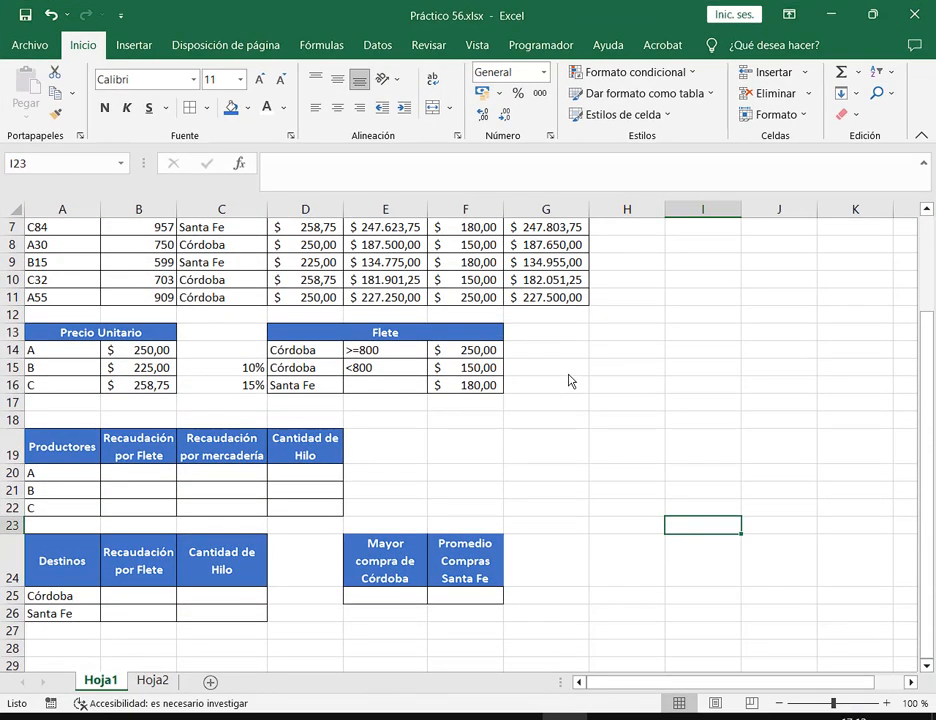
{"action": "scroll", "coordinate": [571, 381], "scroll_direction": "up", "scroll_amount": 1}
{"action": "left_click", "coordinate": [886, 703]}
{"action": "left_click", "coordinate": [886, 703]}
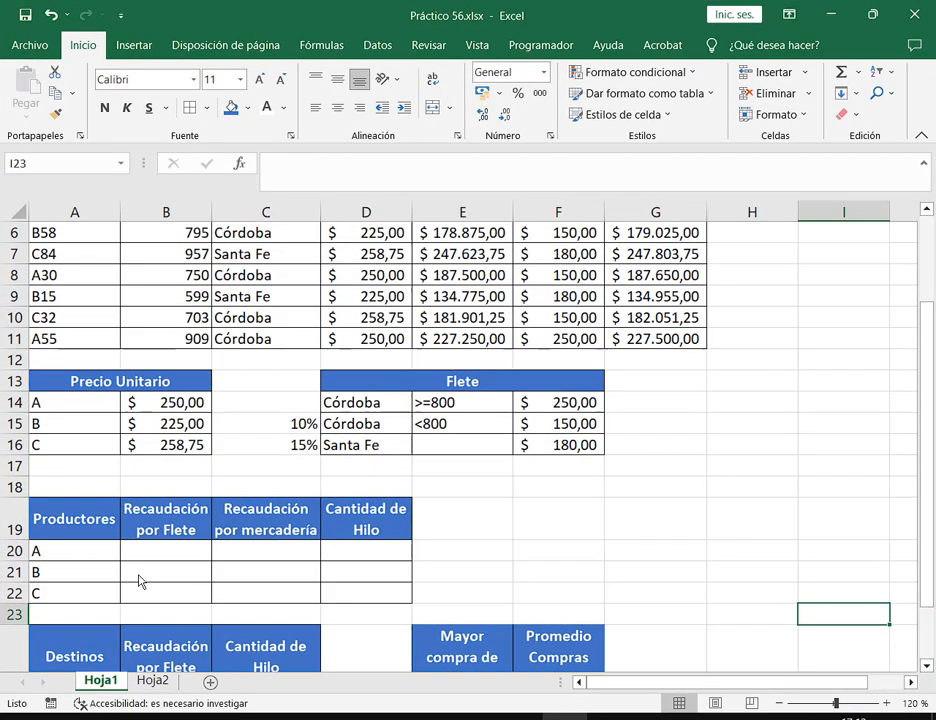
Step: Name the producer codes in A2:A11 Productores
{"action": "scroll", "coordinate": [140, 580], "scroll_direction": "up", "scroll_amount": 2}
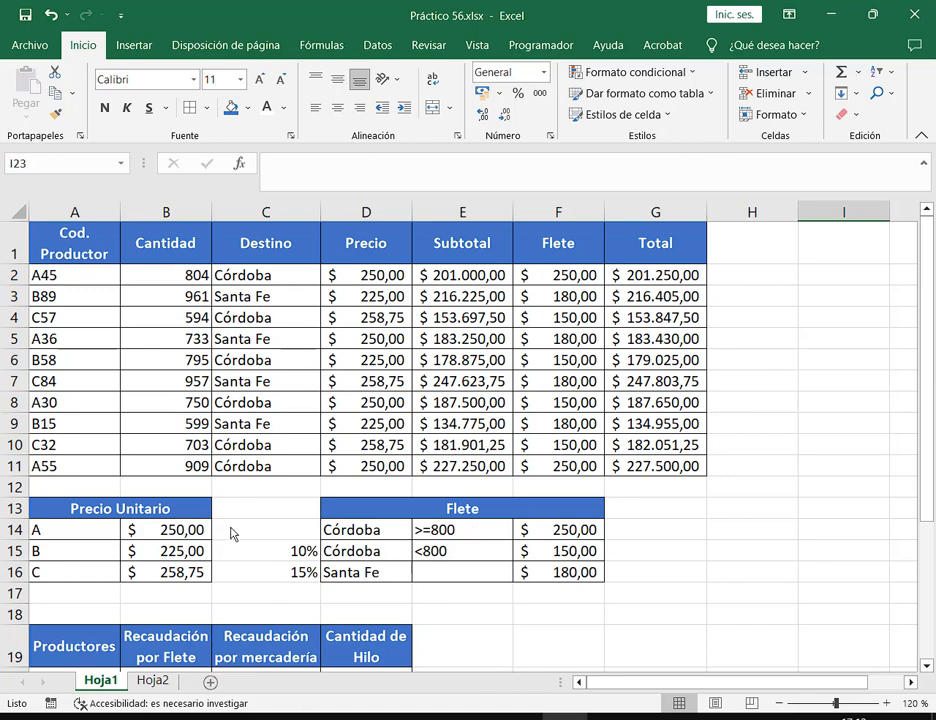
{"action": "scroll", "coordinate": [357, 365], "scroll_direction": "down", "scroll_amount": 2}
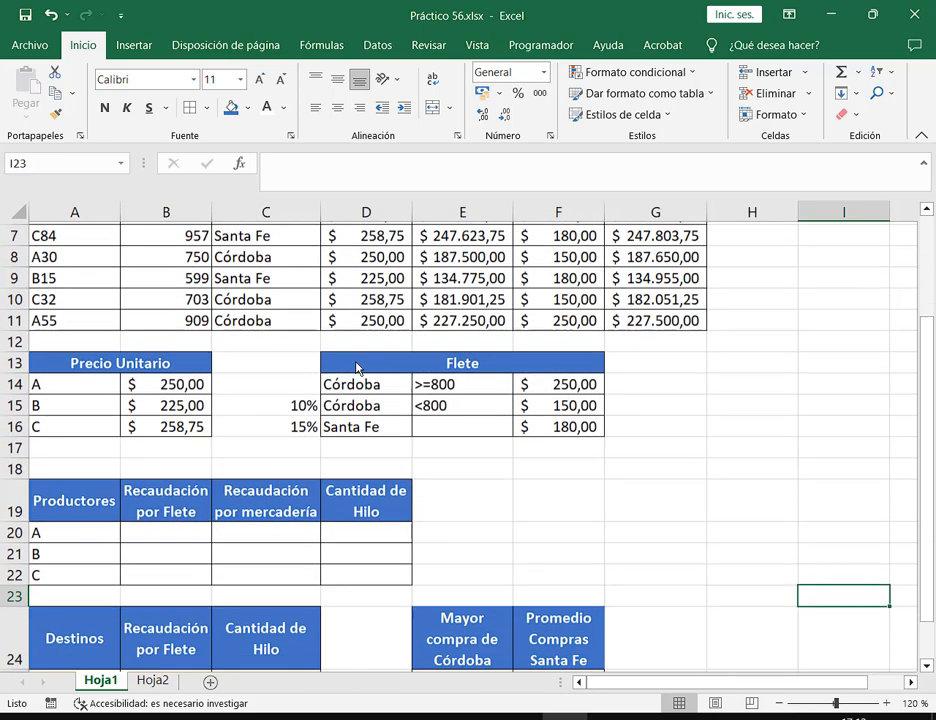
{"action": "scroll", "coordinate": [357, 367], "scroll_direction": "up", "scroll_amount": 2}
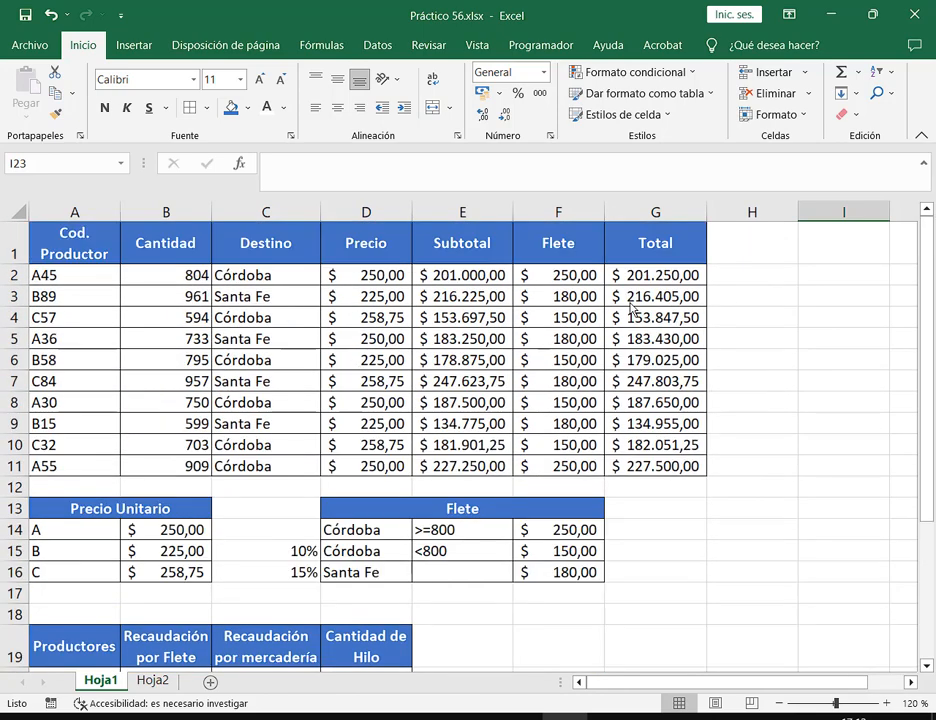
{"action": "left_click_drag", "start_coordinate": [48, 275], "coordinate": [70, 466]}
{"action": "left_click", "coordinate": [57, 164]}
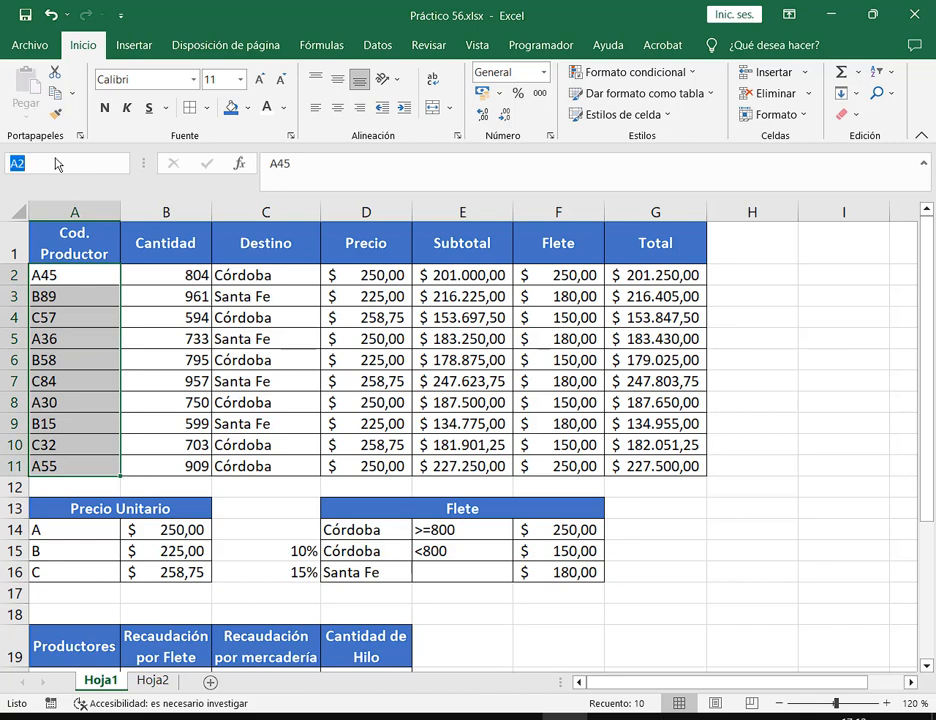
{"action": "type", "text": "Productores"}
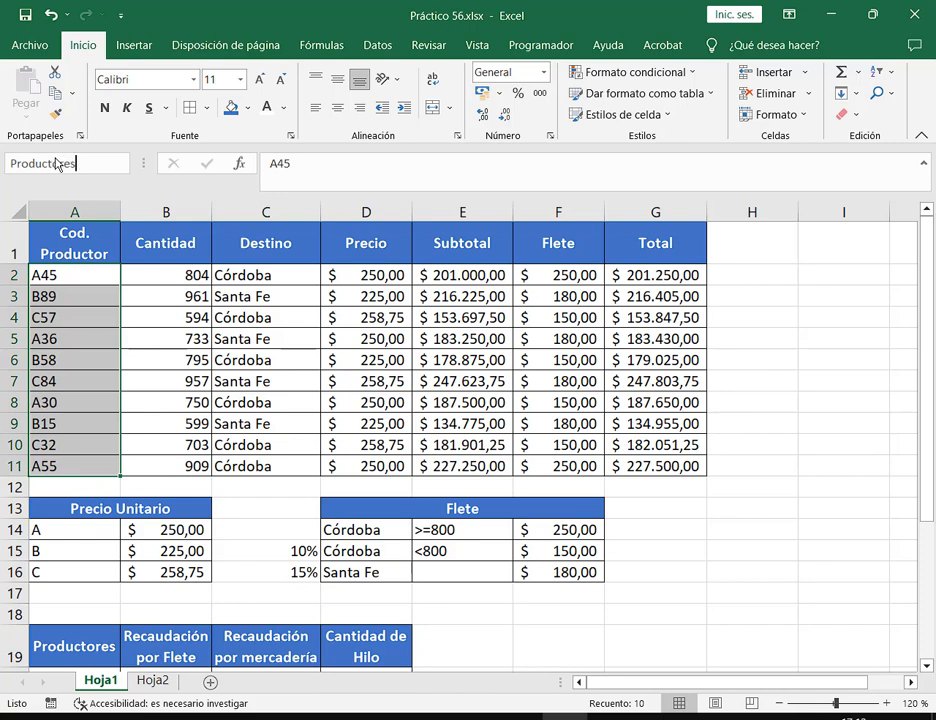
{"action": "key", "text": "Return"}
Step: Name the quantities in B2:B11 Cantidad
{"action": "left_click_drag", "start_coordinate": [146, 270], "coordinate": [200, 472]}
{"action": "left_click", "coordinate": [47, 163]}
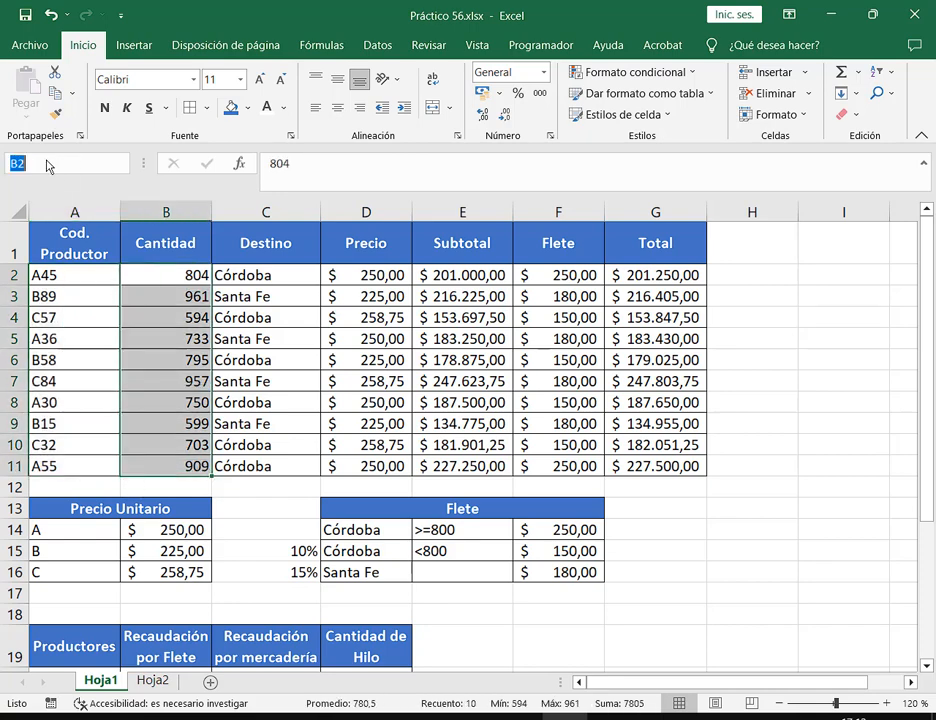
{"action": "type", "text": "Caj"}
{"action": "key", "text": "BackSpace"}
{"action": "type", "text": "ntidad"}
{"action": "key", "text": "Return"}
Step: Name the destinations in C2:C11 Destino
{"action": "left_click_drag", "start_coordinate": [298, 281], "coordinate": [313, 468]}
{"action": "left_click", "coordinate": [54, 163]}
{"action": "type", "text": "Destino"}
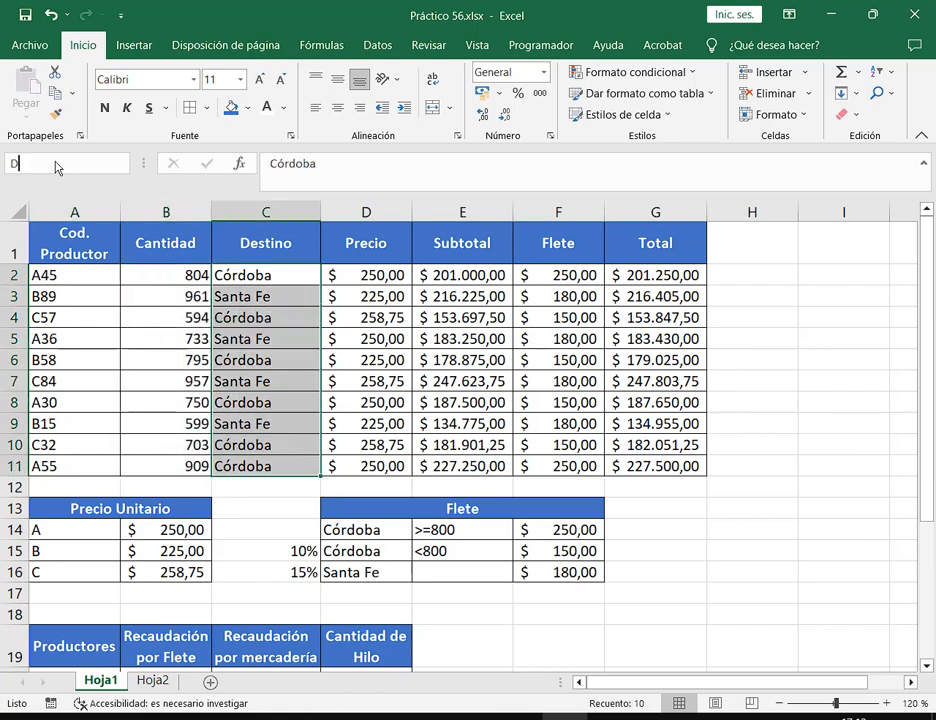
{"action": "key", "text": "Return"}
{"action": "key", "text": "Return"}
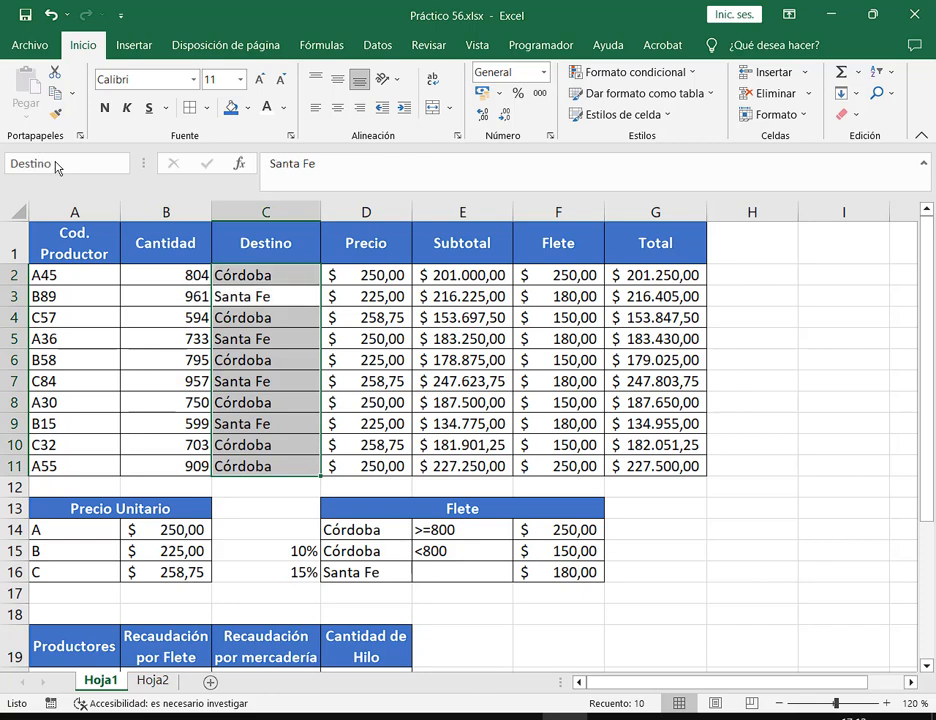
Step: Check the list of defined names and recall the Destino range from it
{"action": "left_click", "coordinate": [383, 276]}
{"action": "left_click", "coordinate": [120, 163]}
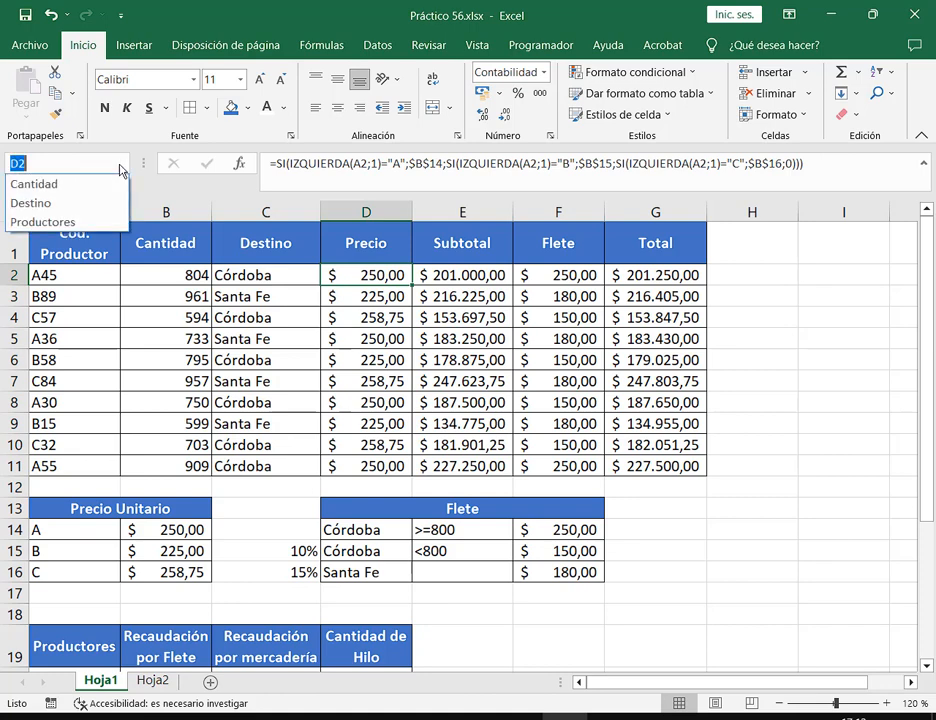
{"action": "left_click", "coordinate": [84, 205]}
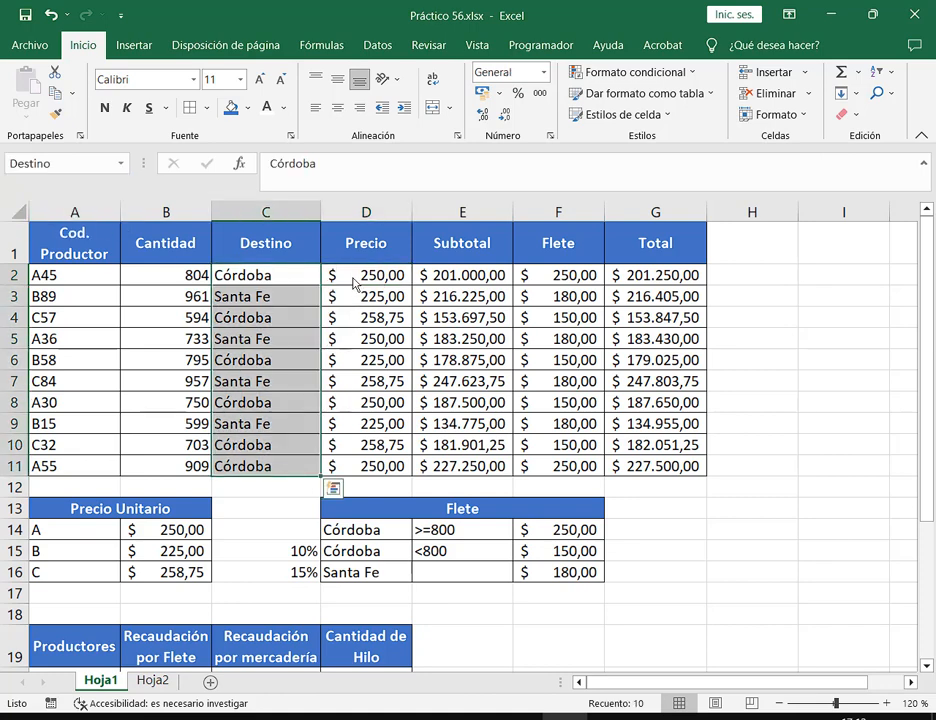
Step: Name the freight amounts in F2:F11 Flete
{"action": "left_click_drag", "start_coordinate": [356, 282], "coordinate": [368, 466]}
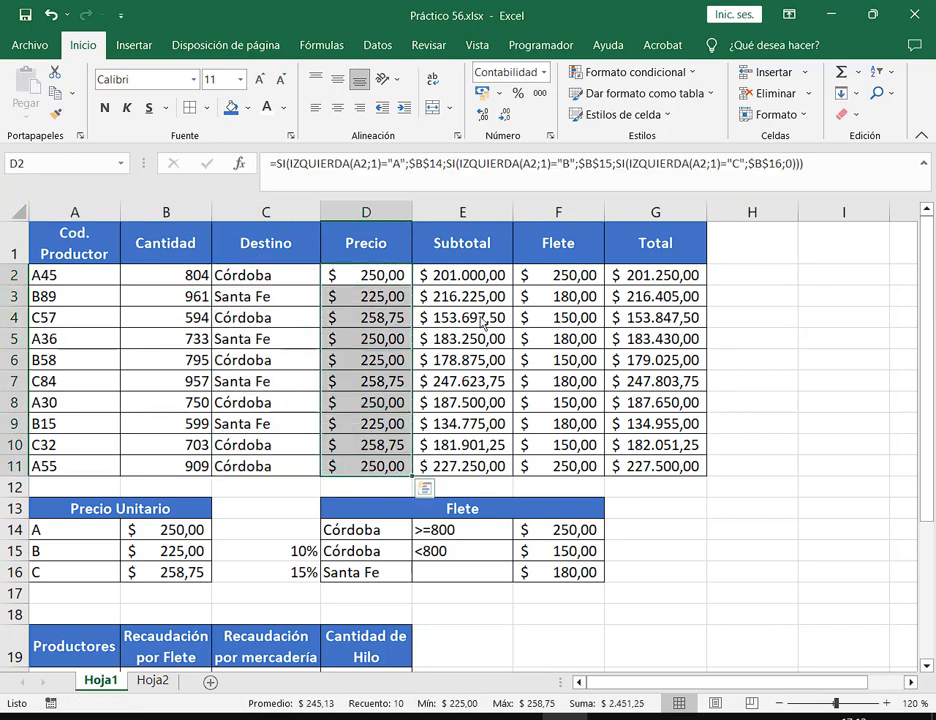
{"action": "left_click_drag", "start_coordinate": [566, 274], "coordinate": [556, 466]}
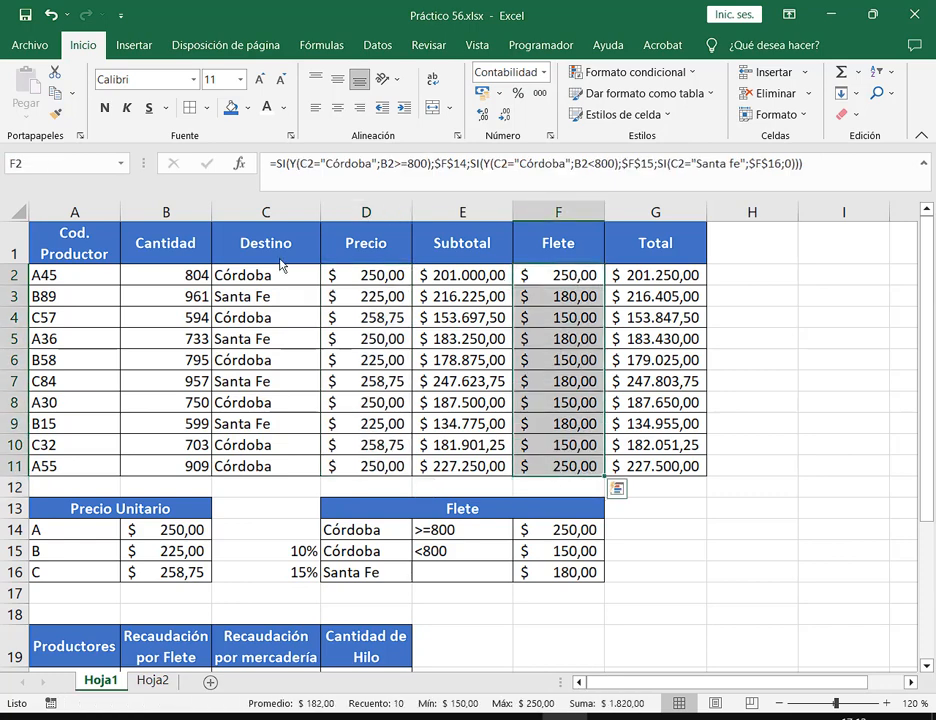
{"action": "left_click", "coordinate": [77, 167]}
{"action": "type", "text": "Flete"}
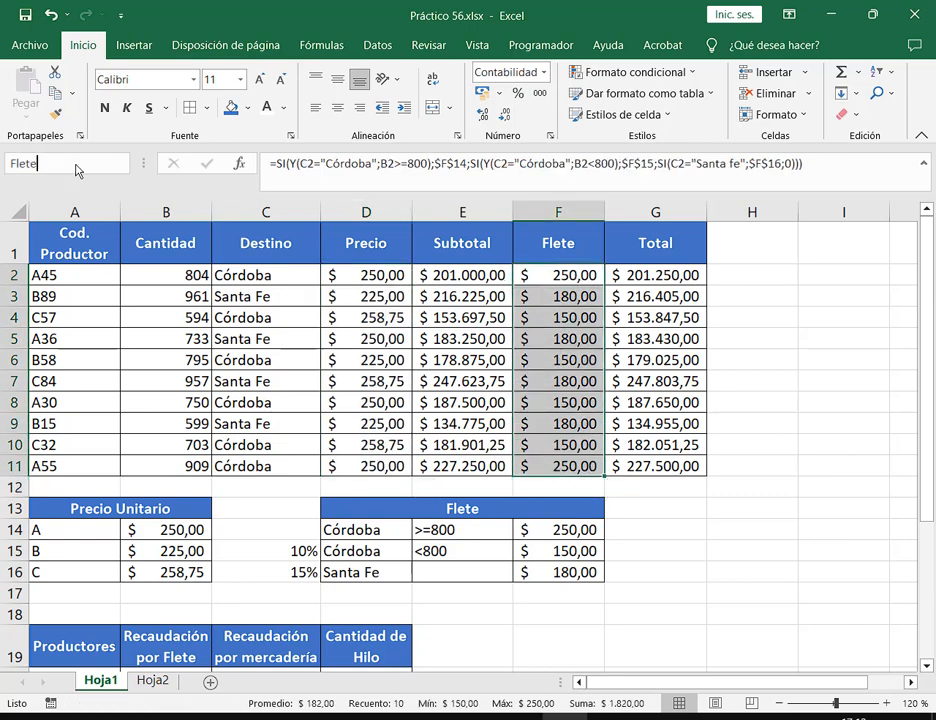
{"action": "key", "text": "Return"}
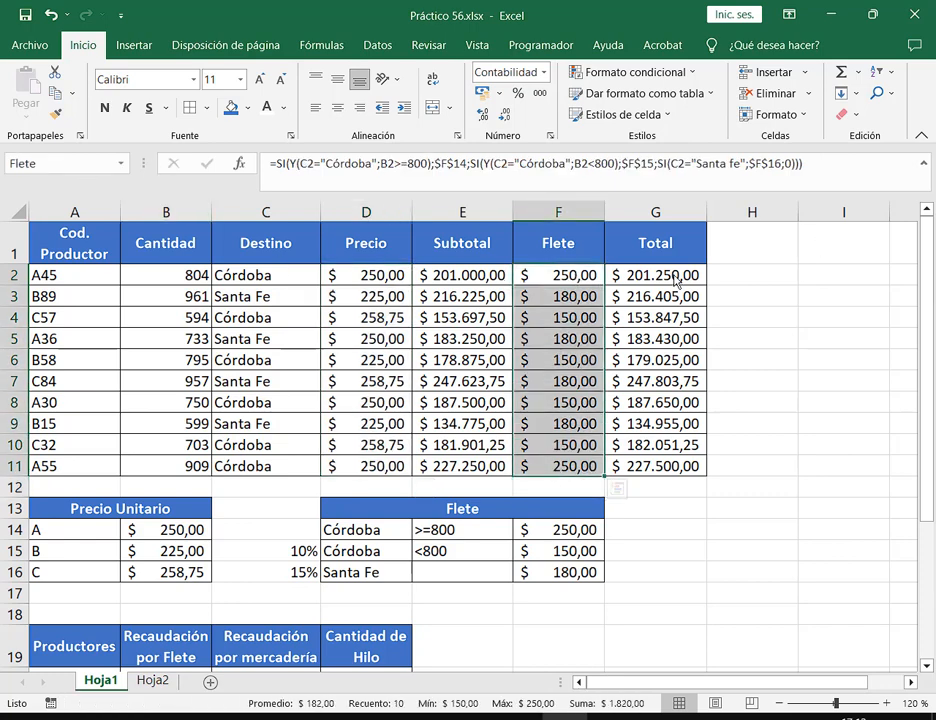
Step: Name the total amounts in G2:G11 Total
{"action": "left_click_drag", "start_coordinate": [679, 280], "coordinate": [678, 468]}
{"action": "left_click", "coordinate": [44, 167]}
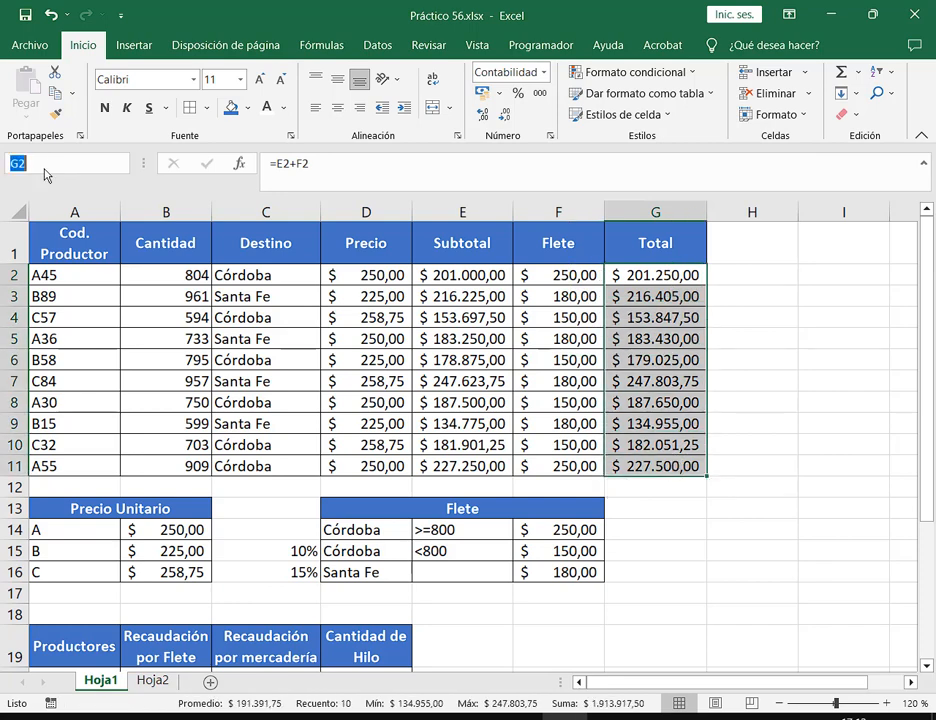
{"action": "type", "text": "Total"}
{"action": "key", "text": "Return"}
Step: Review the complete list of named ranges defined in the workbook
{"action": "left_click", "coordinate": [752, 296]}
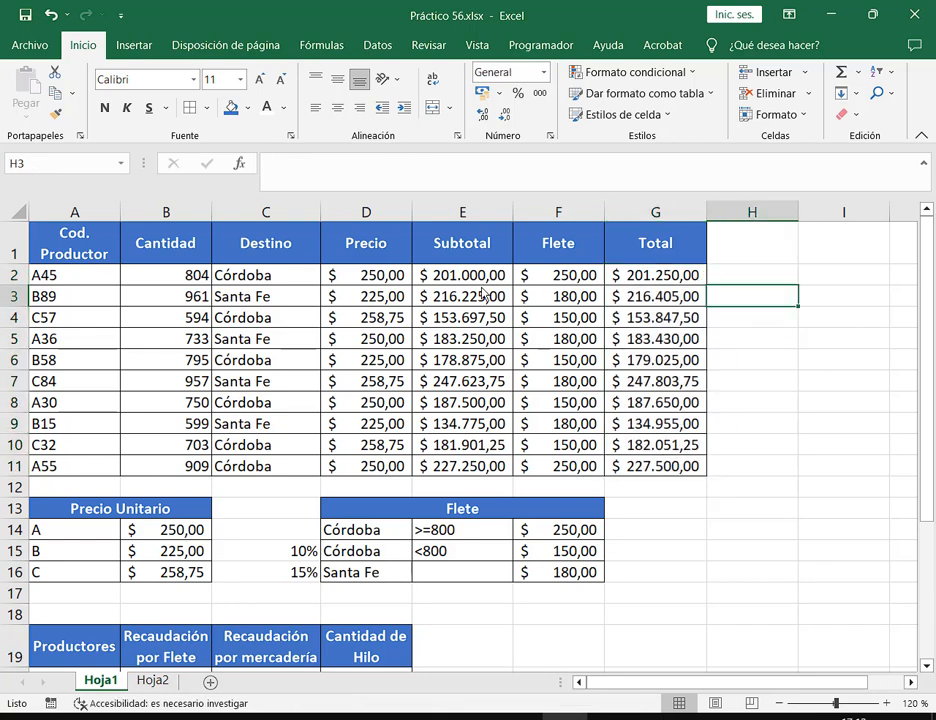
{"action": "left_click", "coordinate": [120, 163]}
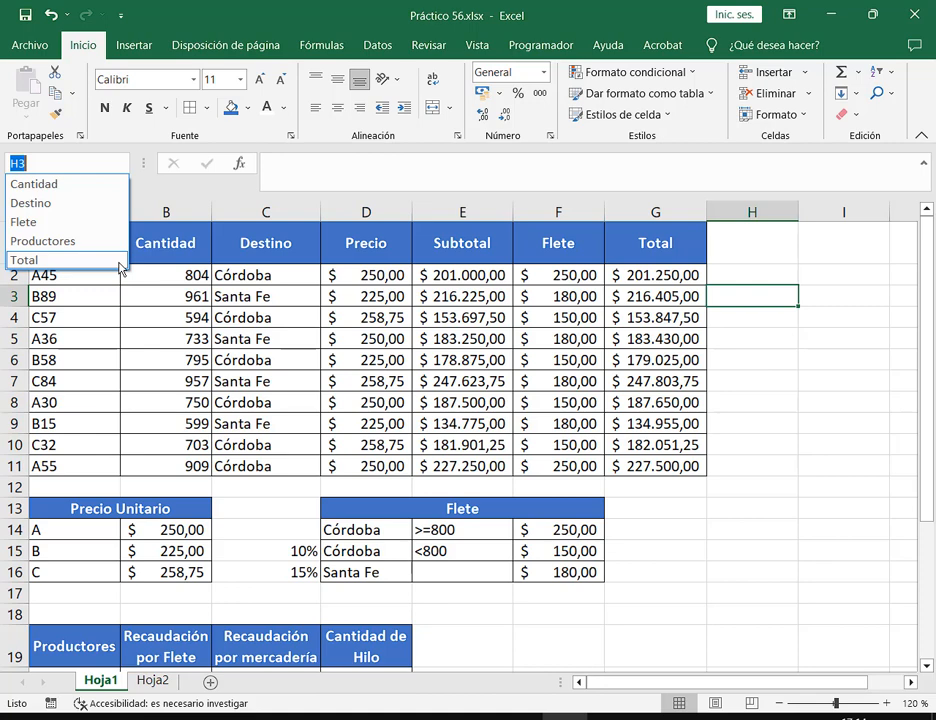
{"action": "left_click", "coordinate": [93, 577]}
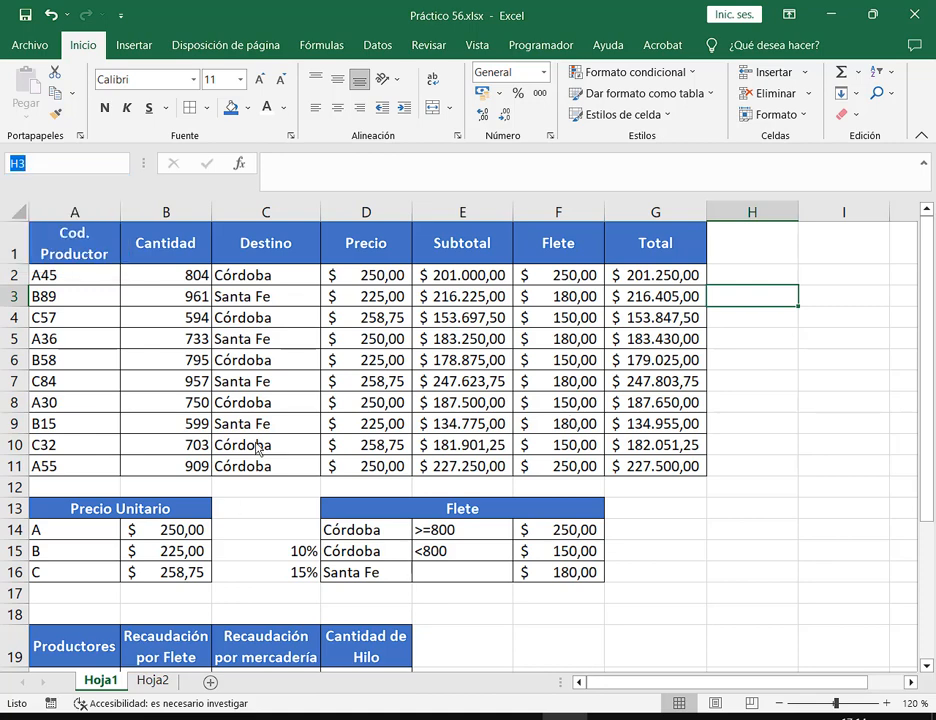
Step: Select cell B20, the Recaudación por Flete of producer A, and compare it with the main table's Flete column
{"action": "scroll", "coordinate": [273, 393], "scroll_direction": "down", "scroll_amount": 4}
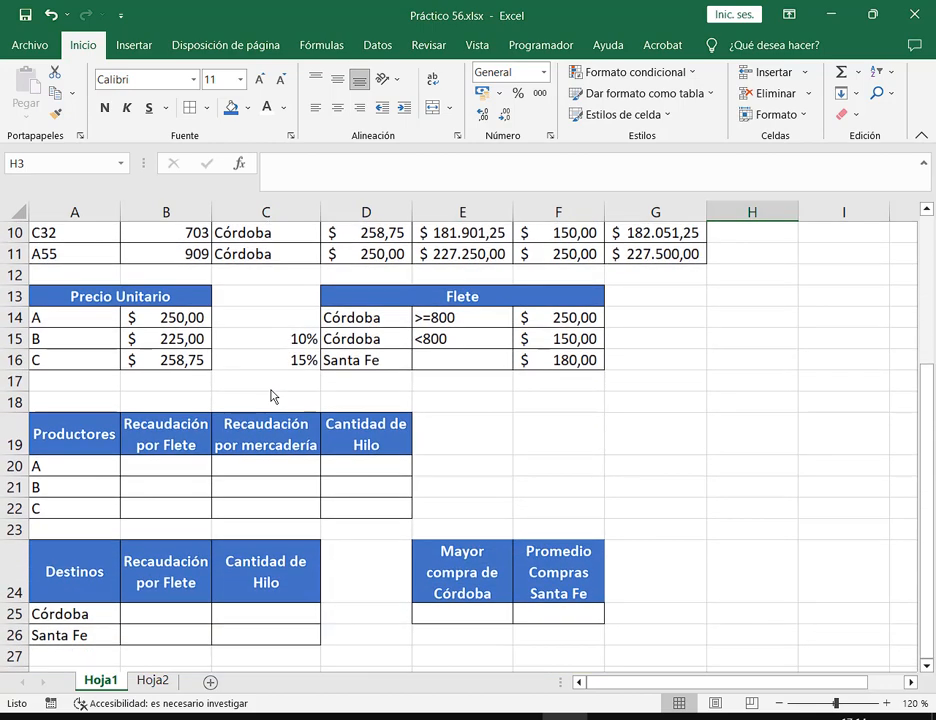
{"action": "left_click", "coordinate": [186, 410]}
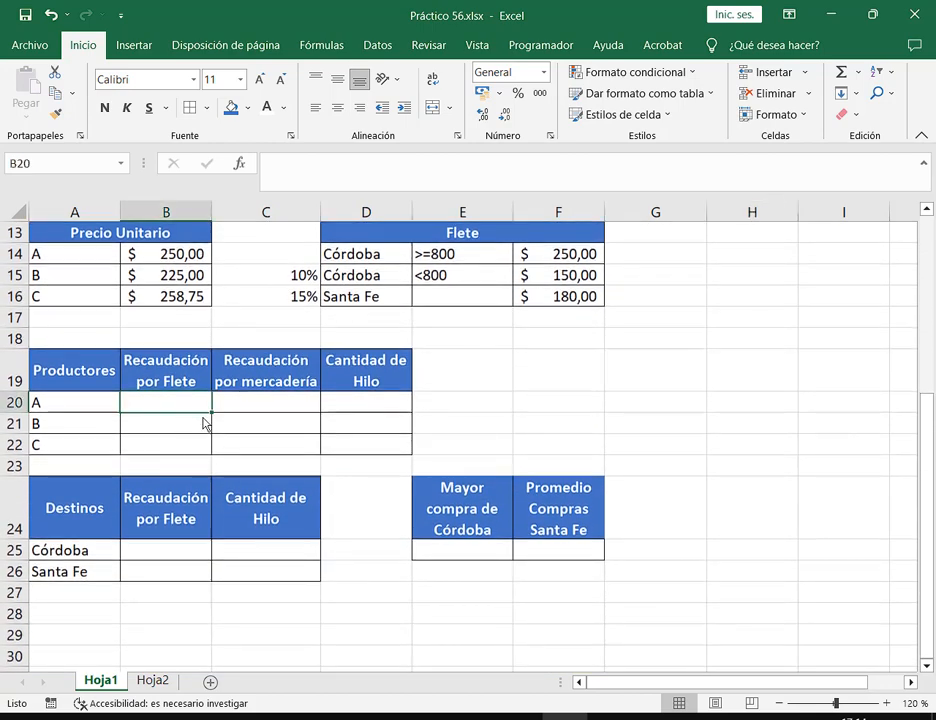
{"action": "scroll", "coordinate": [203, 415], "scroll_direction": "up", "scroll_amount": 4}
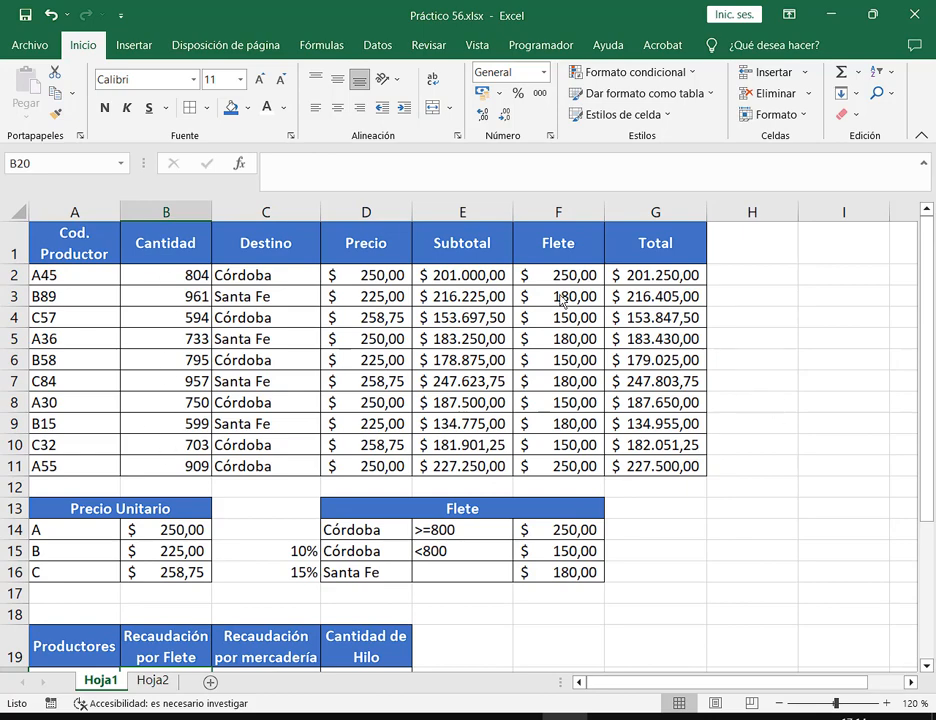
{"action": "scroll", "coordinate": [246, 359], "scroll_direction": "down", "scroll_amount": 5}
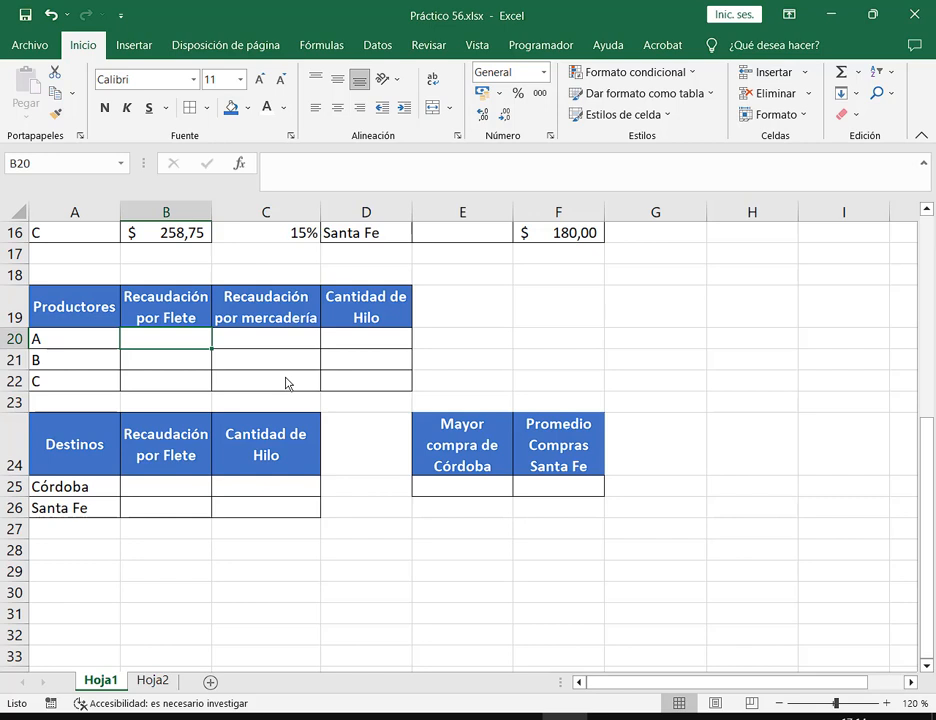
{"action": "type", "text": "="}
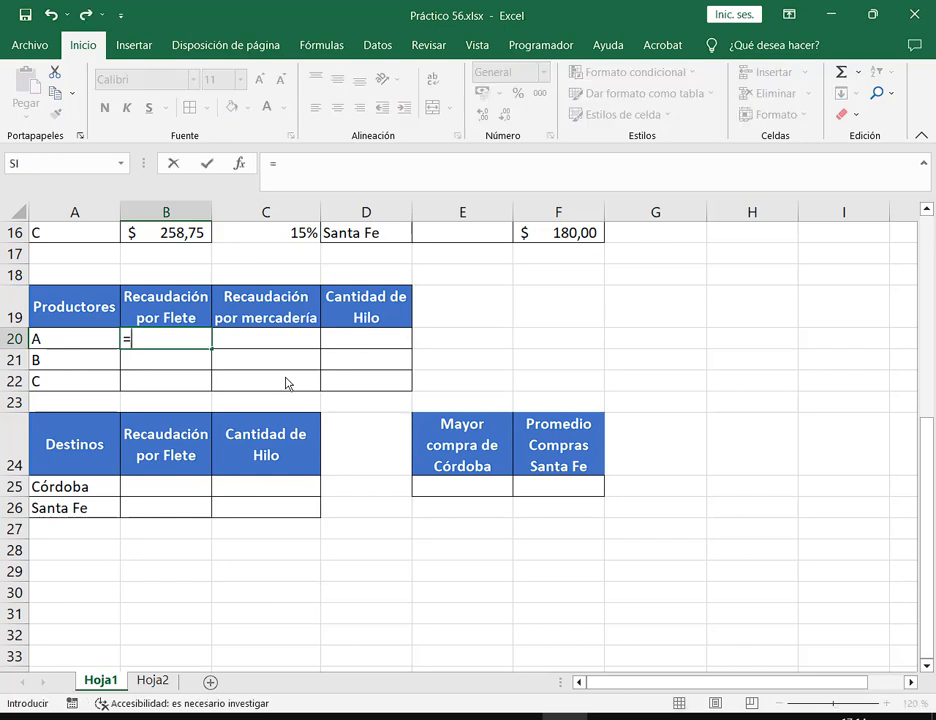
{"action": "type", "text": "SUMAR"}
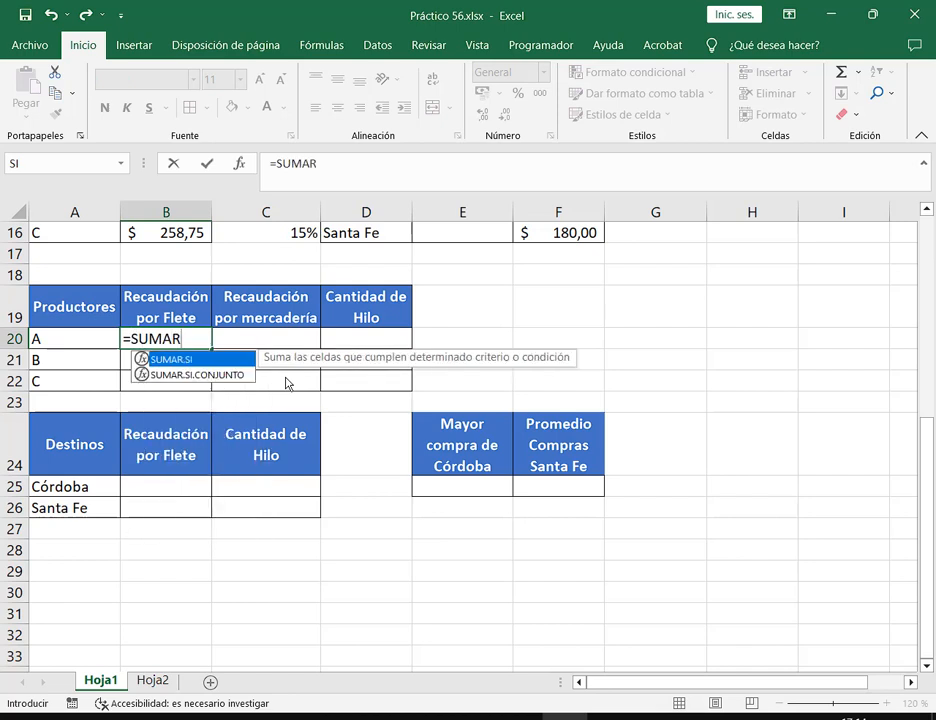
{"action": "key", "text": "Tab"}
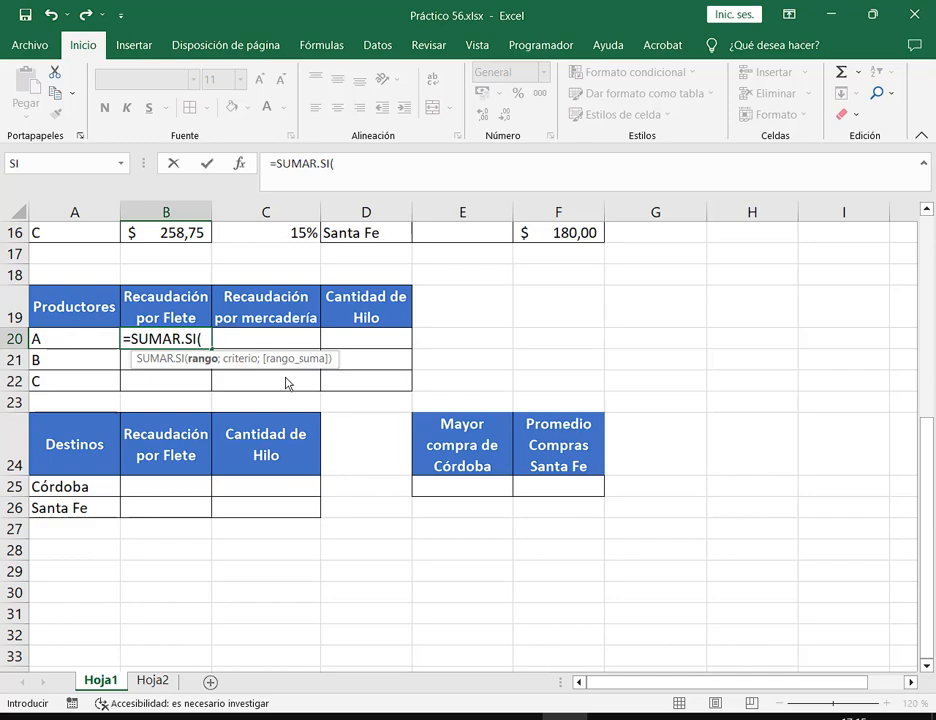
{"action": "key", "text": "Escape"}
Step: Set the sheet zoom to 140 % with both summary tables in view
{"action": "left_click", "coordinate": [887, 703]}
{"action": "left_click", "coordinate": [887, 703]}
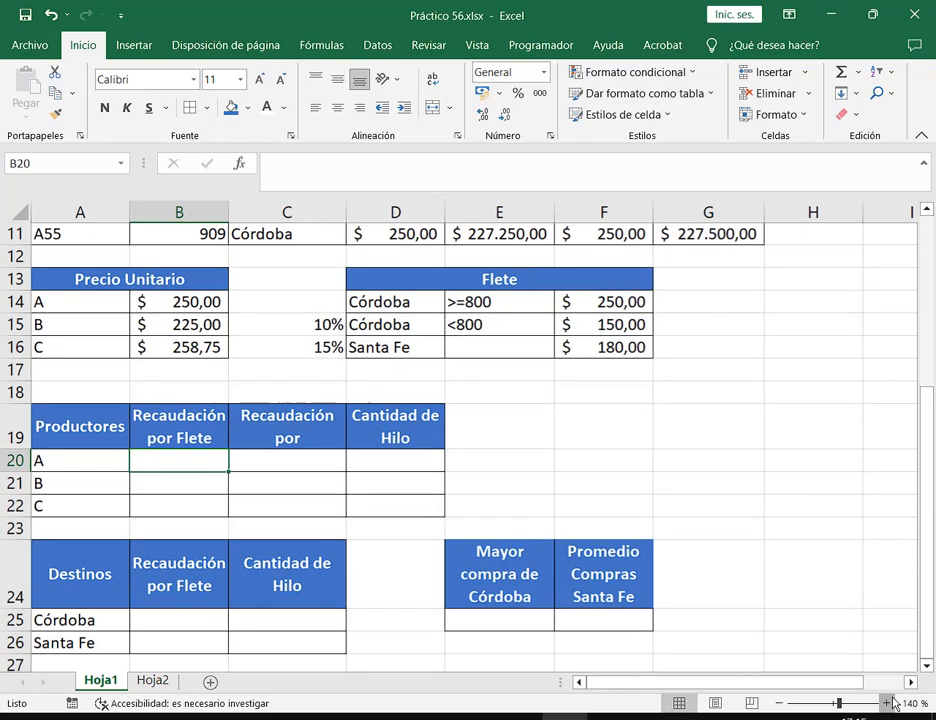
{"action": "scroll", "coordinate": [230, 540], "scroll_direction": "down", "scroll_amount": 1}
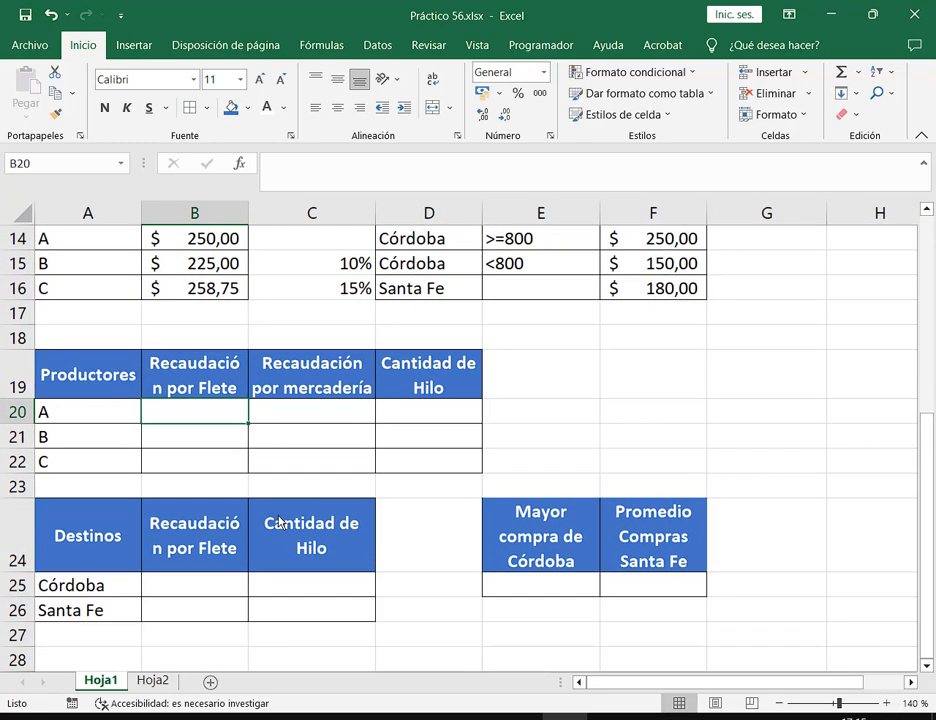
Step: Enter in B20 the formula =SUMAR.SI(Productores;"A*";Flete) for producer A's Recaudación por Flete
{"action": "type", "text": "=SUMAR."}
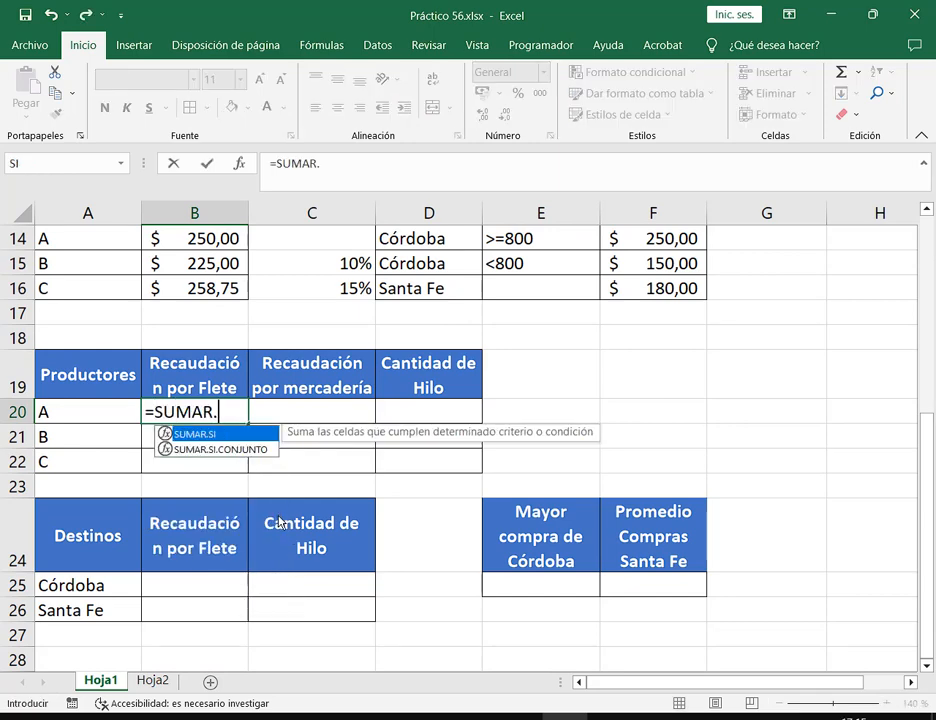
{"action": "type", "text": "SI("}
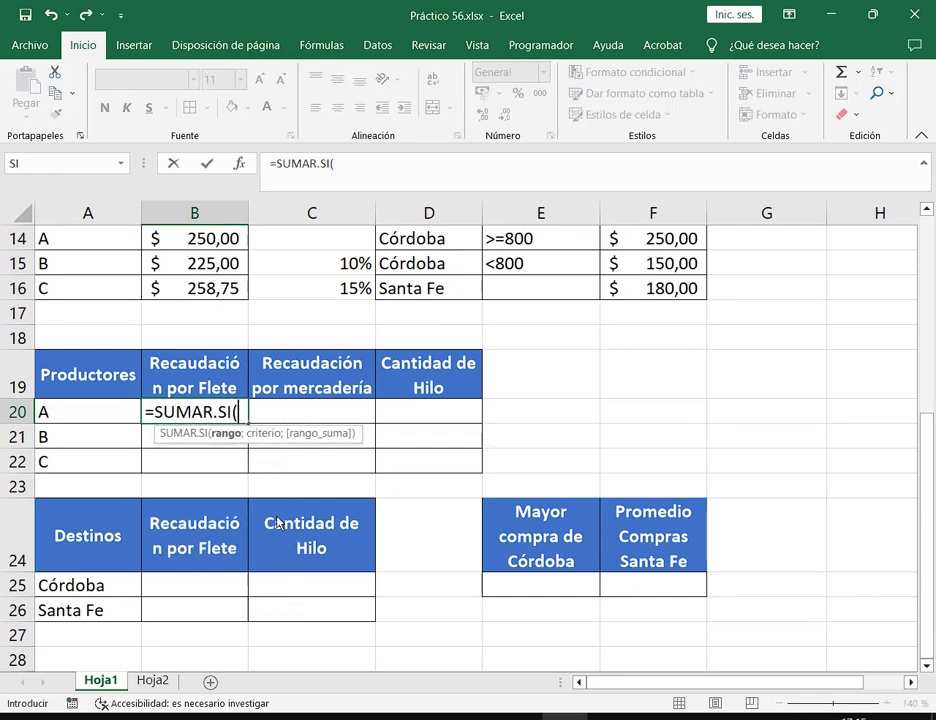
{"action": "type", "text": "P"}
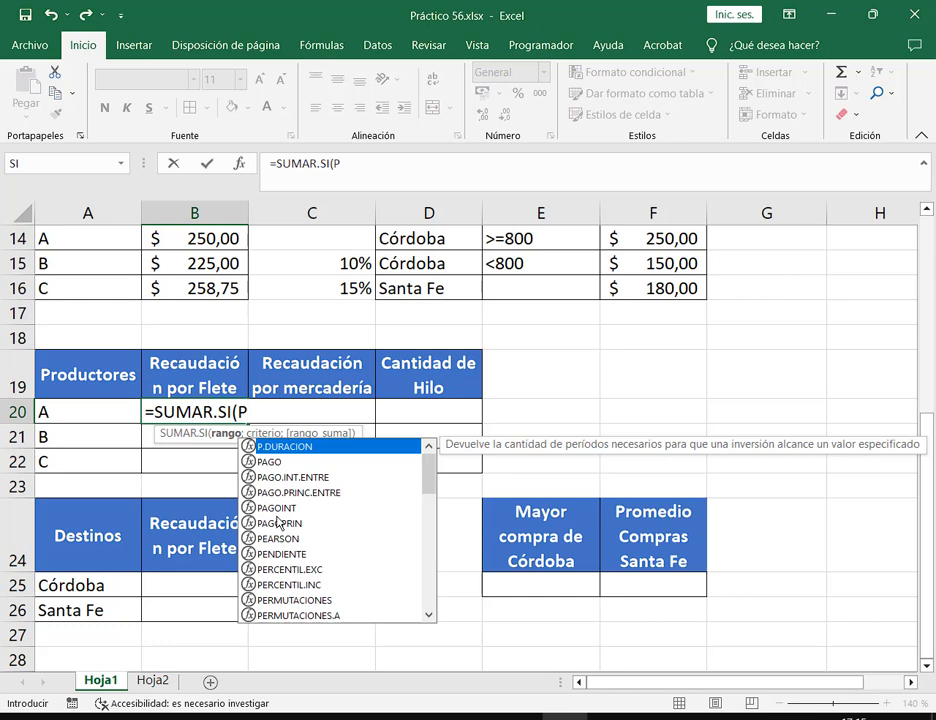
{"action": "key", "text": "BackSpace"}
{"action": "type", "text": "pro"}
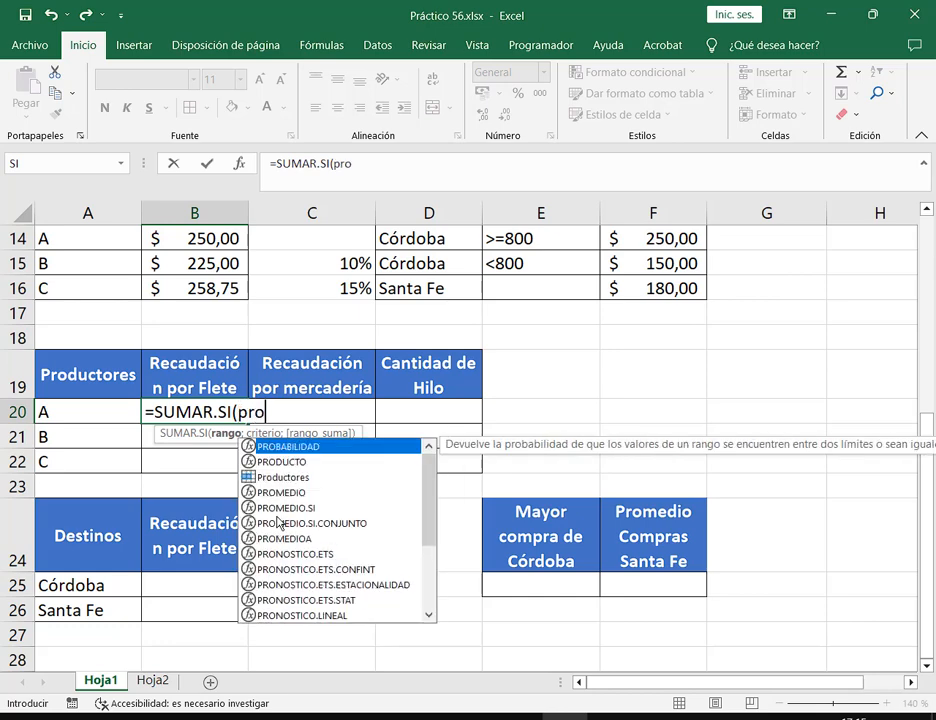
{"action": "type", "text": "d"}
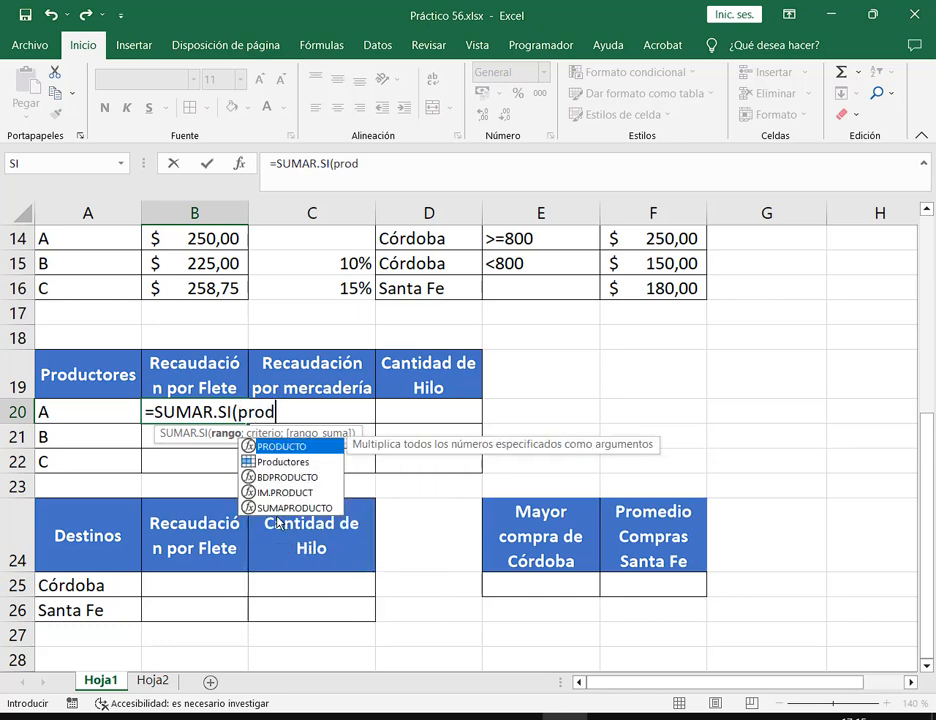
{"action": "key", "text": "Down"}
{"action": "key", "text": "Tab"}
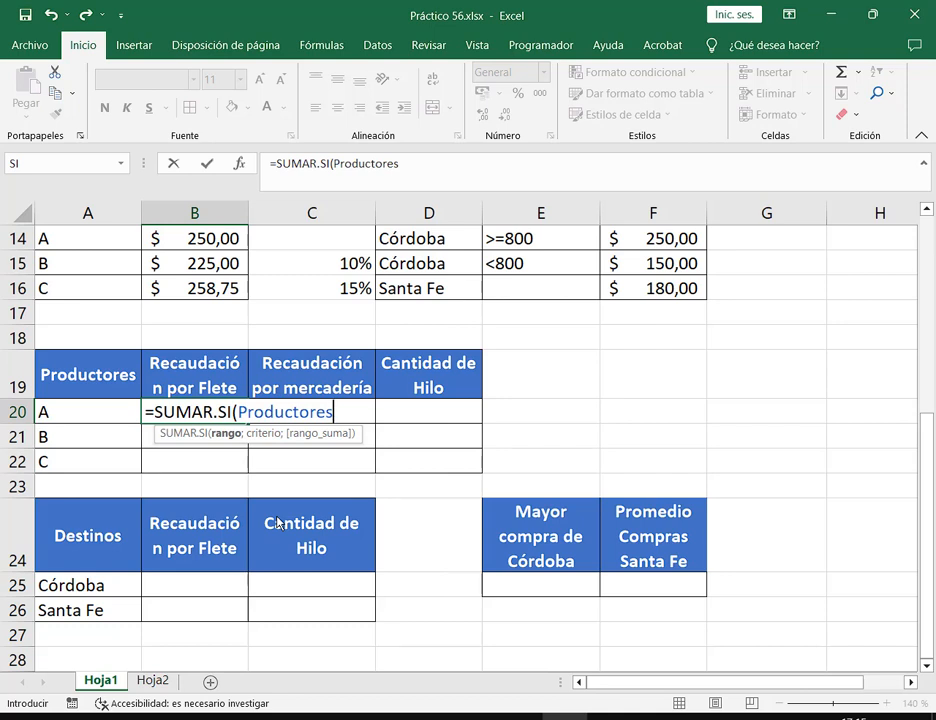
{"action": "type", "text": ";"}
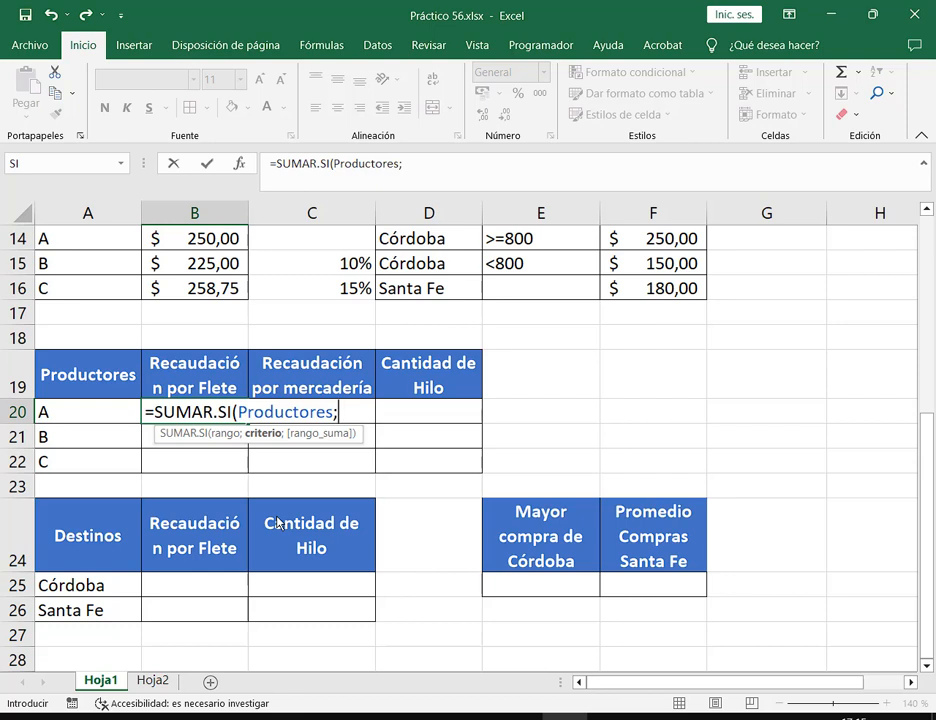
{"action": "type", "text": "\"A*\";"}
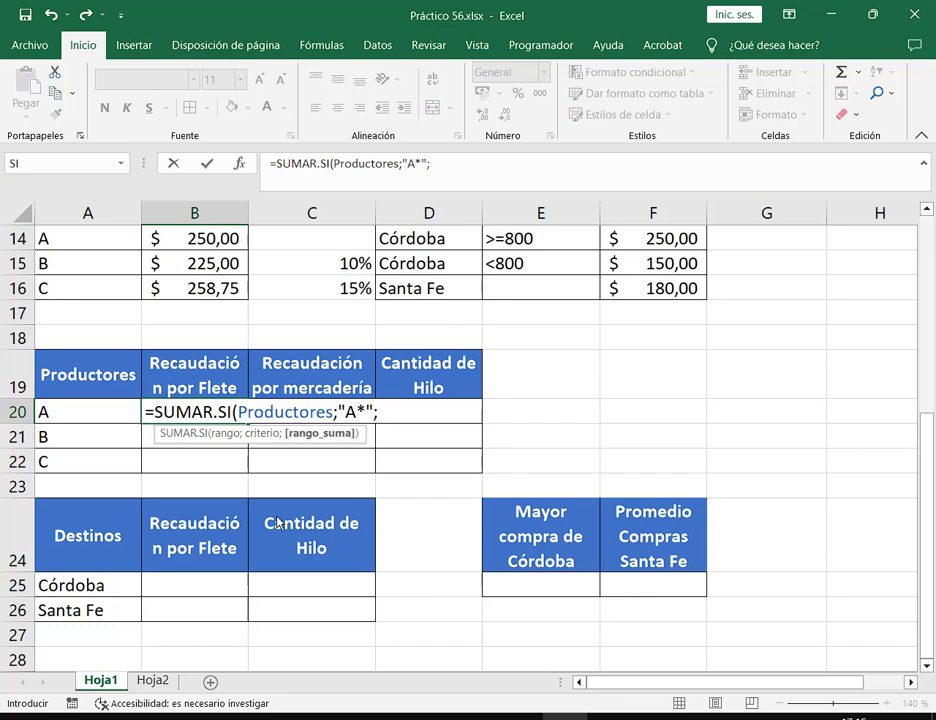
{"action": "type", "text": "fle"}
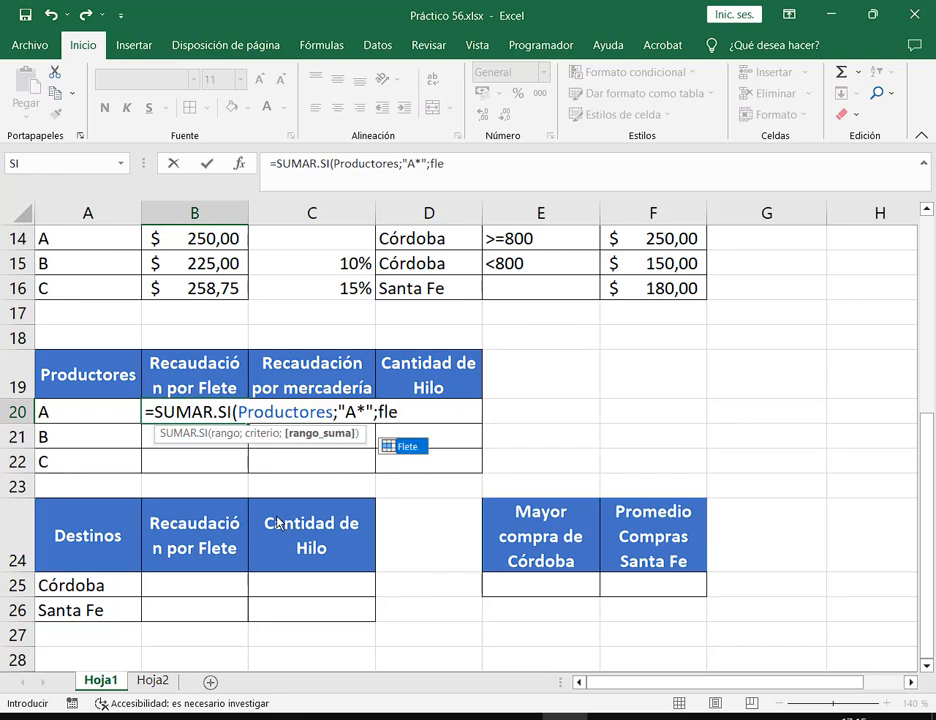
{"action": "key", "text": "Tab"}
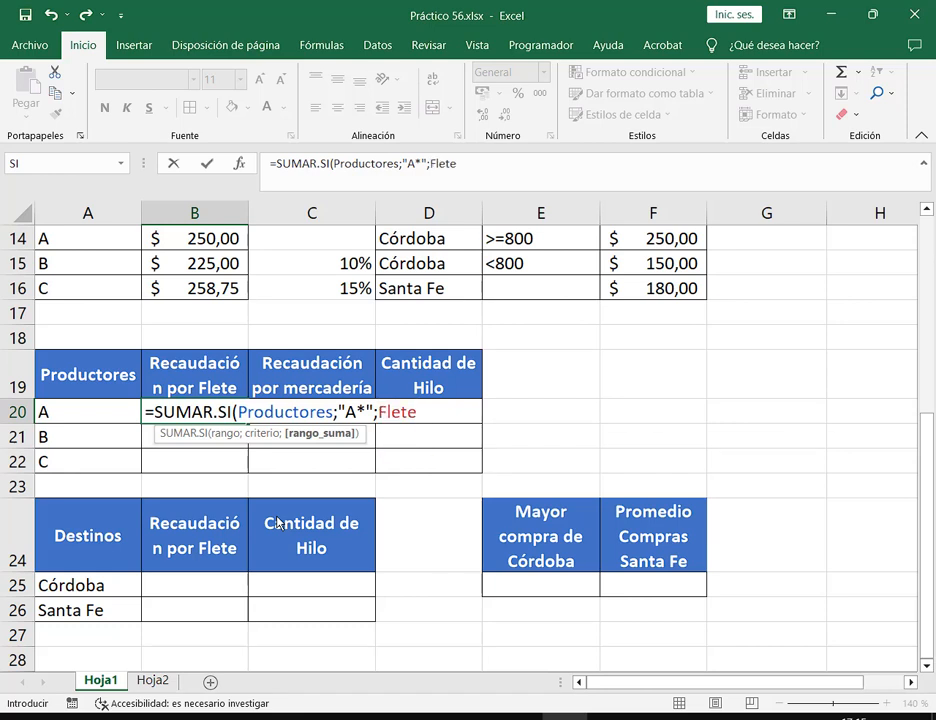
{"action": "type", "text": ")"}
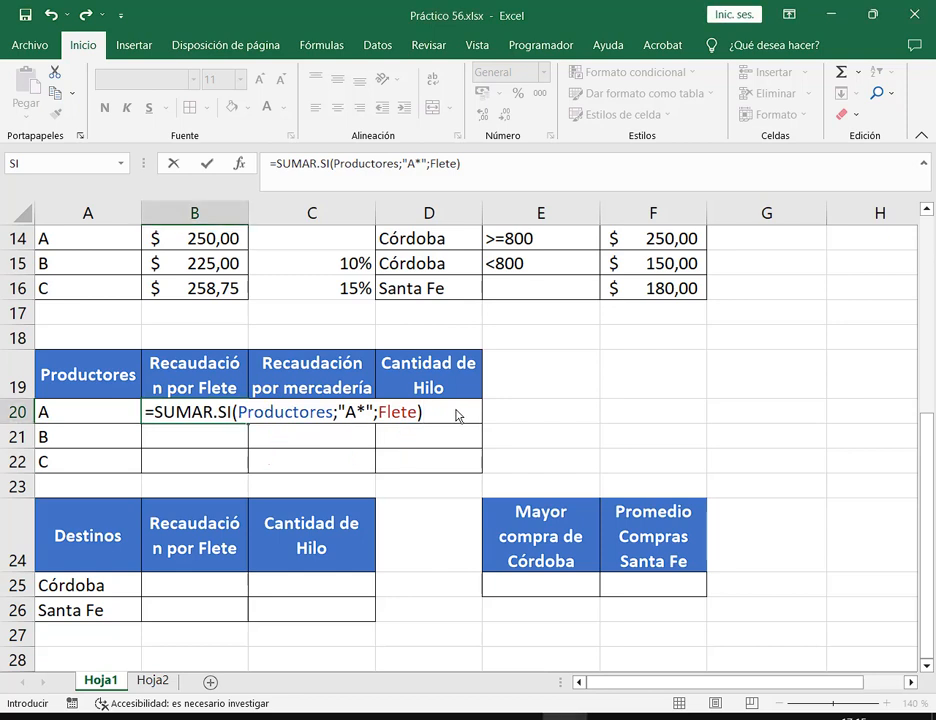
{"action": "key", "text": "Return"}
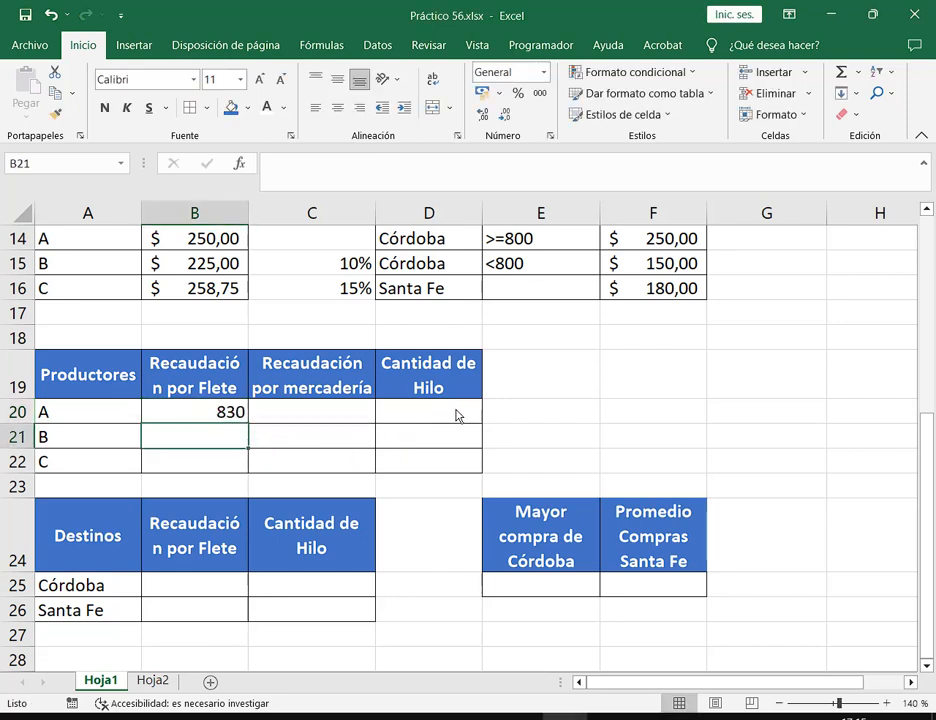
Step: Try copying the B20 formula down to B22, check the criterion in B21, and clear the copies in B21:B22
{"action": "left_click", "coordinate": [223, 414]}
{"action": "double_click", "coordinate": [219, 412]}
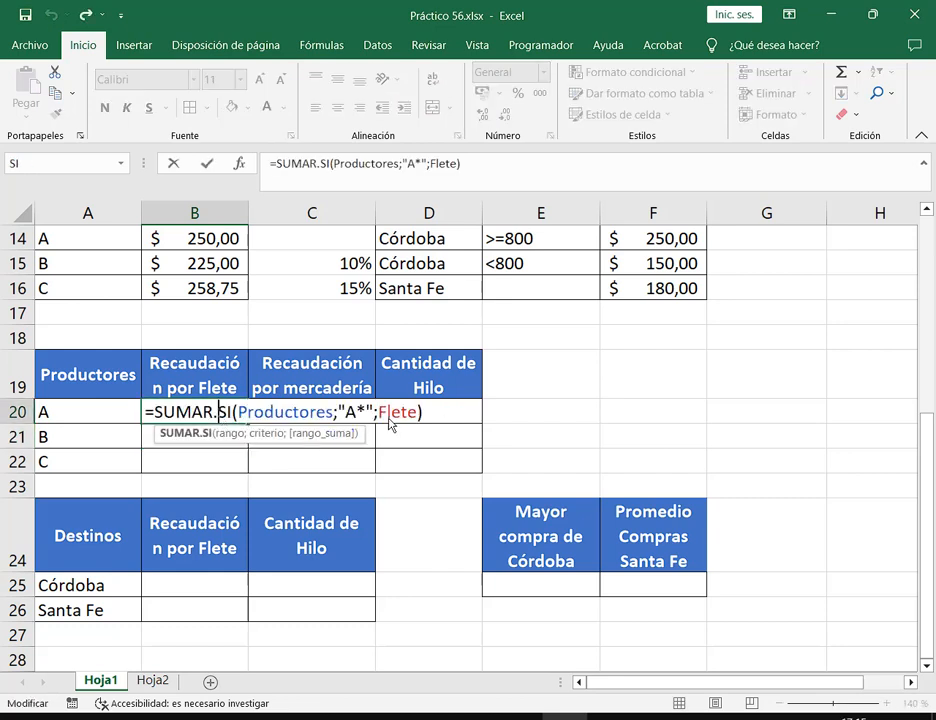
{"action": "key", "text": "Escape"}
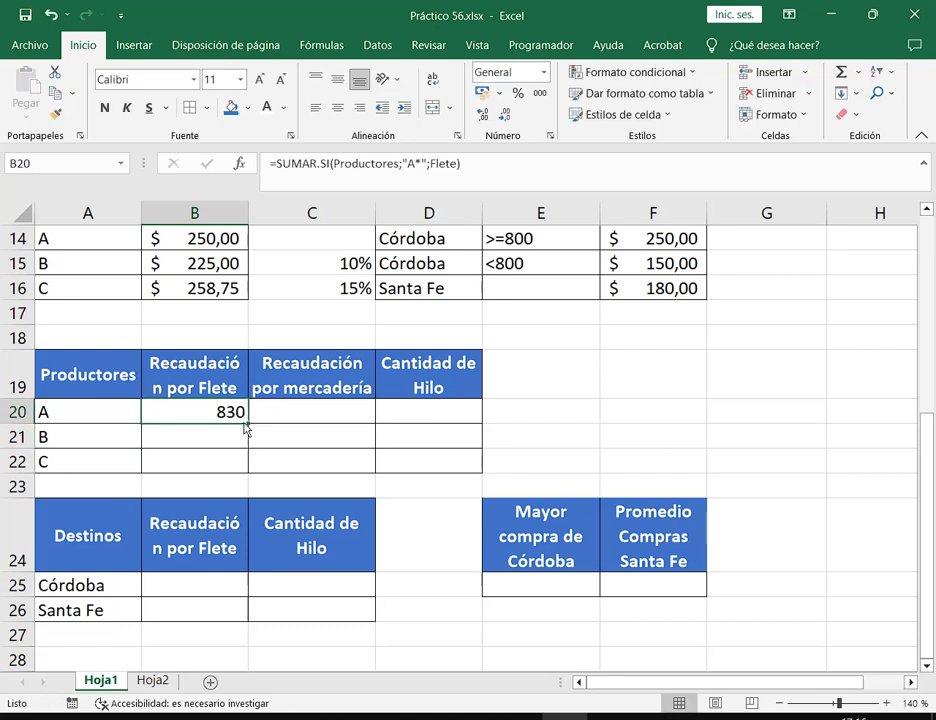
{"action": "left_click_drag", "start_coordinate": [247, 423], "coordinate": [241, 469]}
{"action": "double_click", "coordinate": [240, 440]}
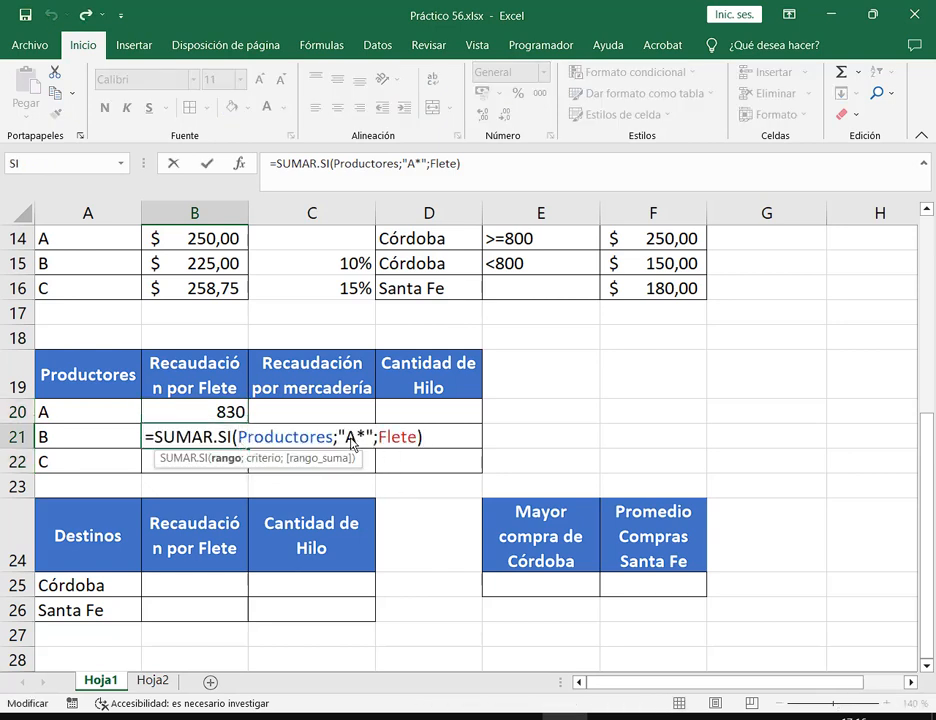
{"action": "left_click", "coordinate": [352, 440]}
{"action": "key", "text": "Escape"}
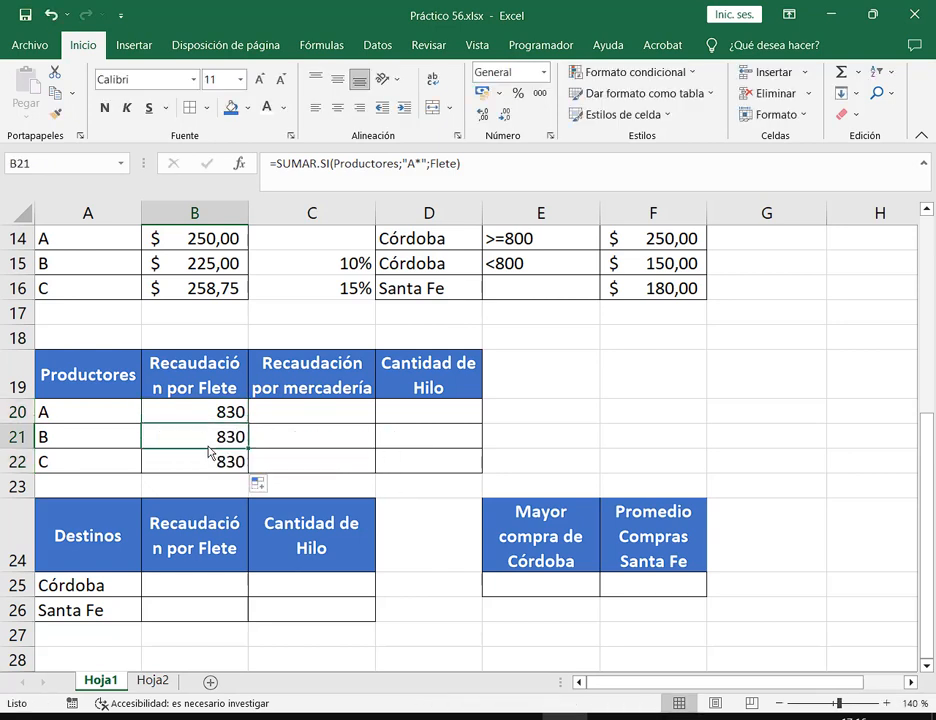
{"action": "left_click", "coordinate": [210, 453], "text": "shift"}
{"action": "key", "text": "Delete"}
Step: Replace the criterion in B20's SUMAR.SI formula with A20&"*" and copy the formula down to B22
{"action": "double_click", "coordinate": [209, 414]}
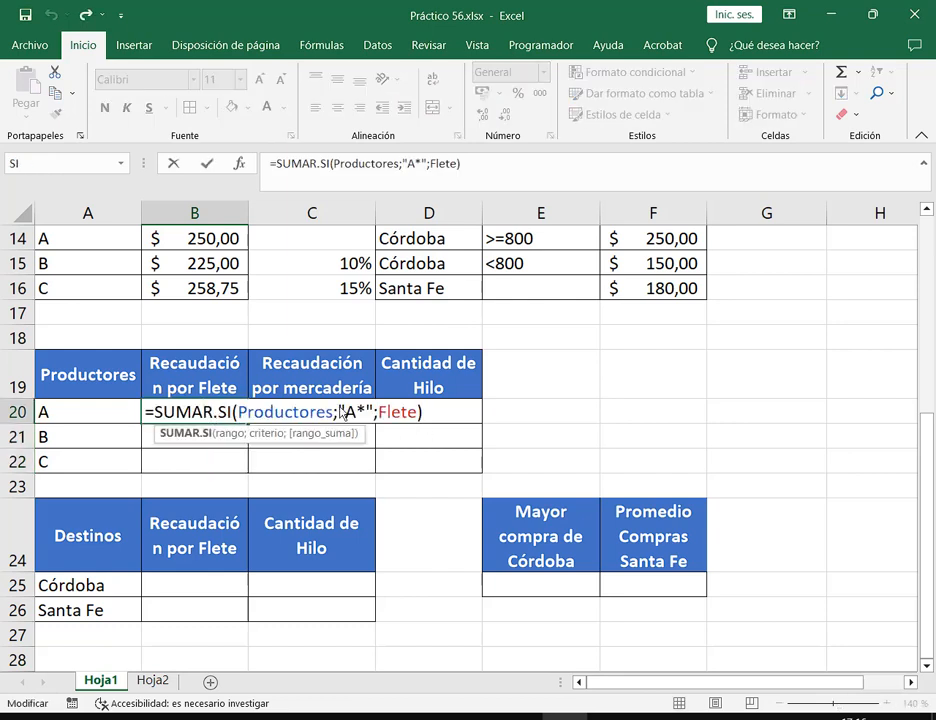
{"action": "left_click_drag", "start_coordinate": [339, 412], "coordinate": [373, 412]}
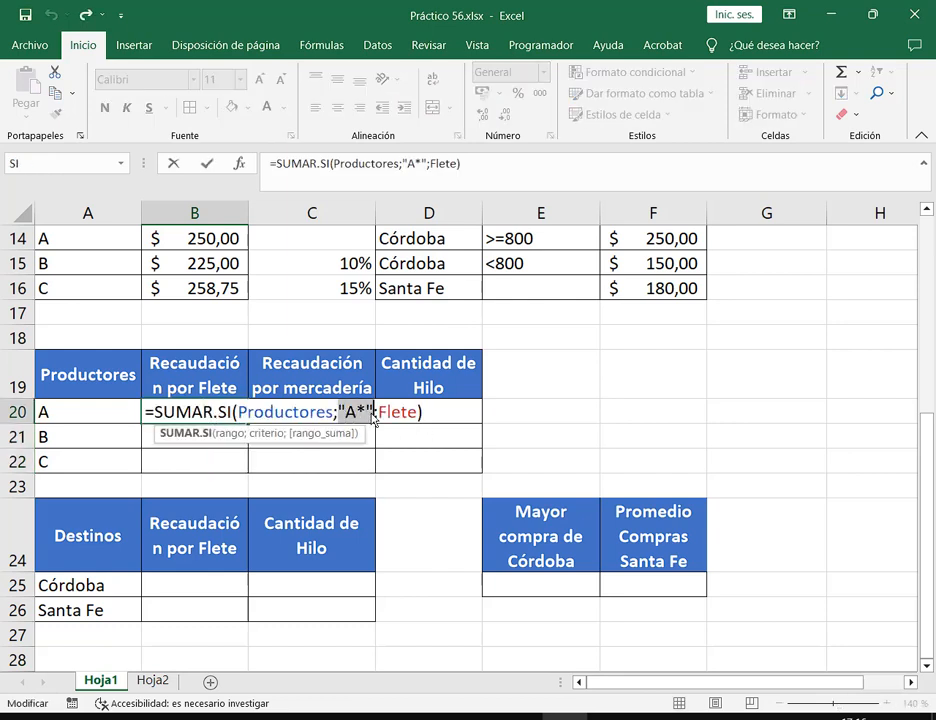
{"action": "left_click", "coordinate": [125, 418]}
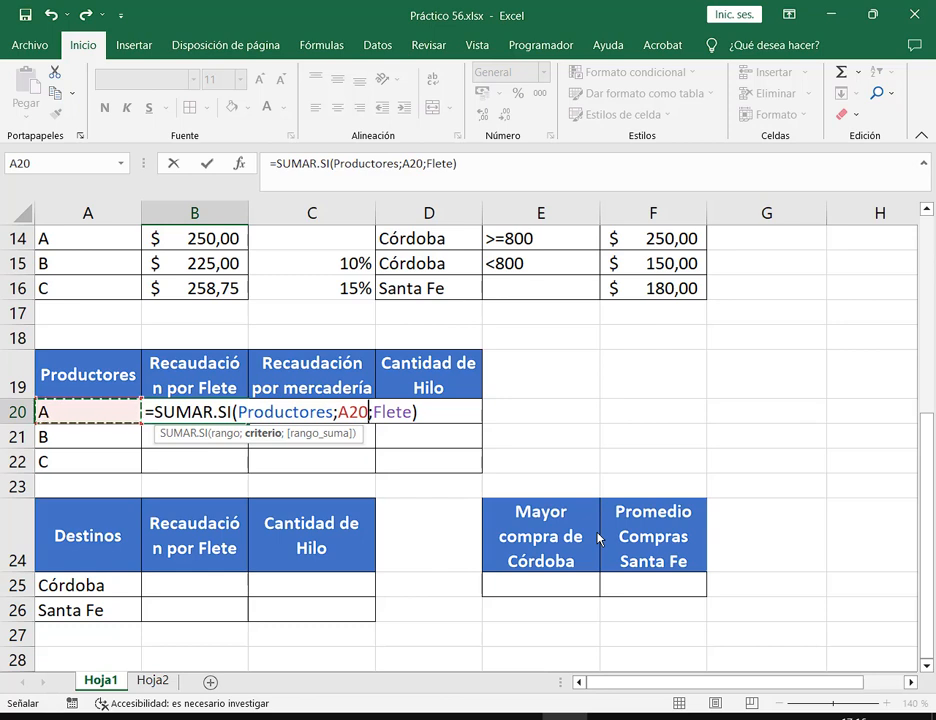
{"action": "type", "text": "&\""}
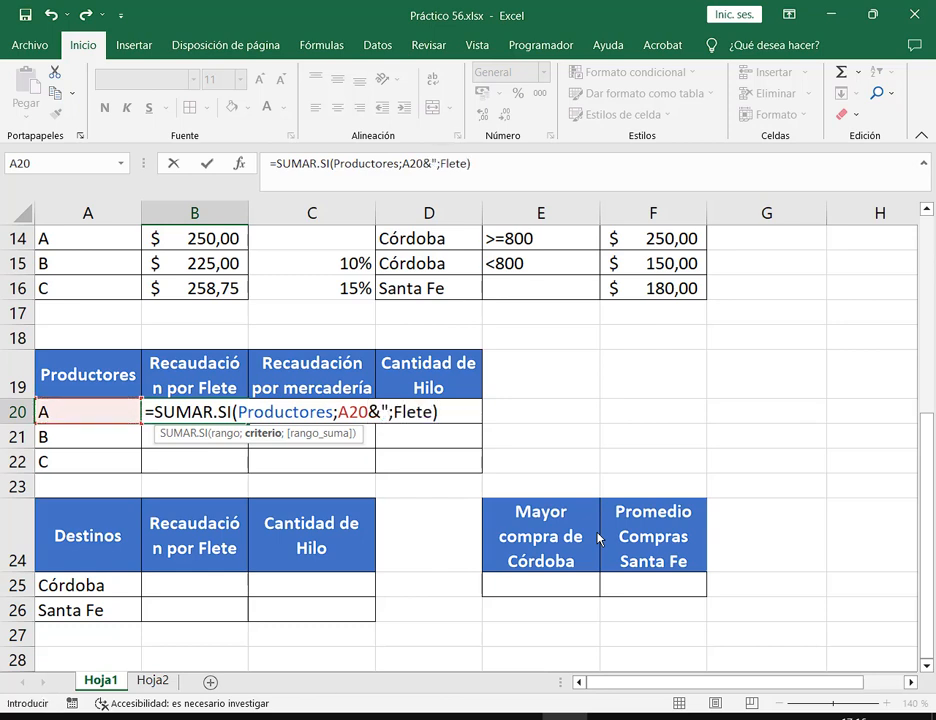
{"action": "type", "text": "*\""}
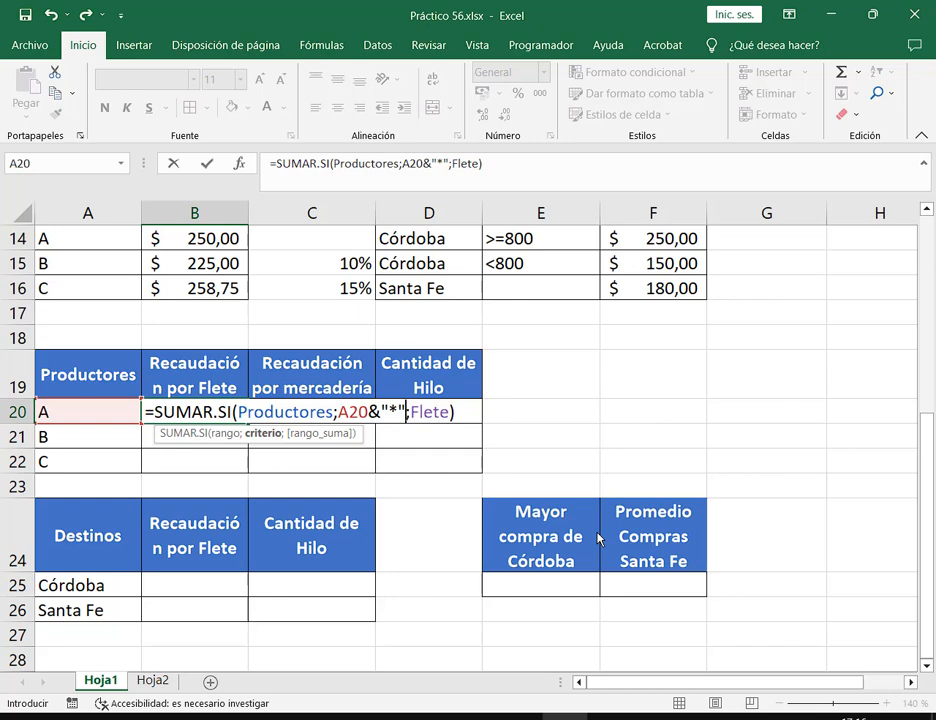
{"action": "key", "text": "Return"}
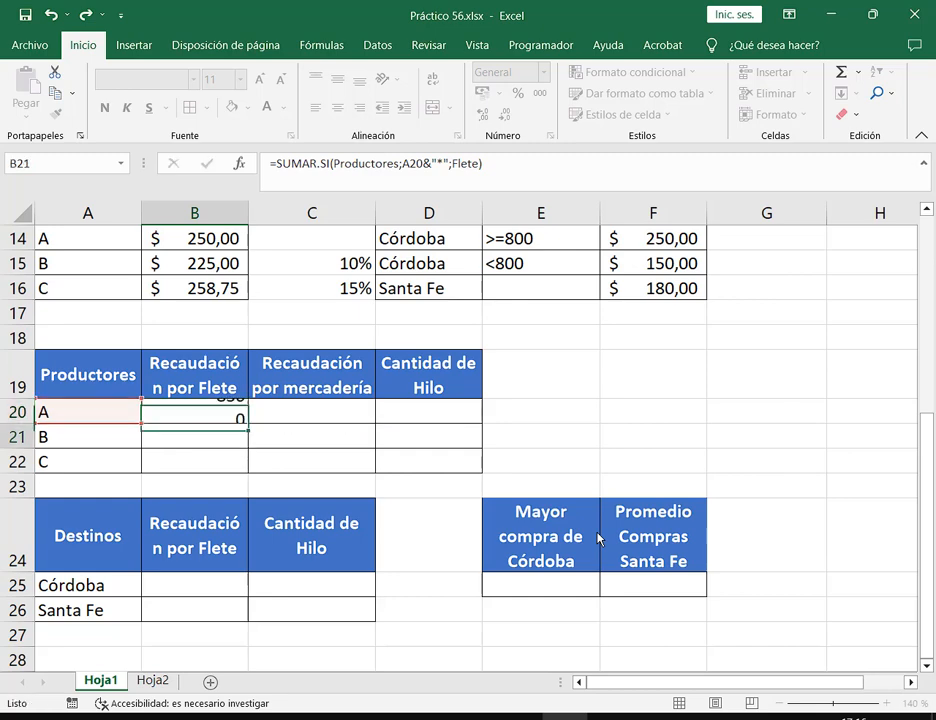
{"action": "left_click", "coordinate": [200, 412]}
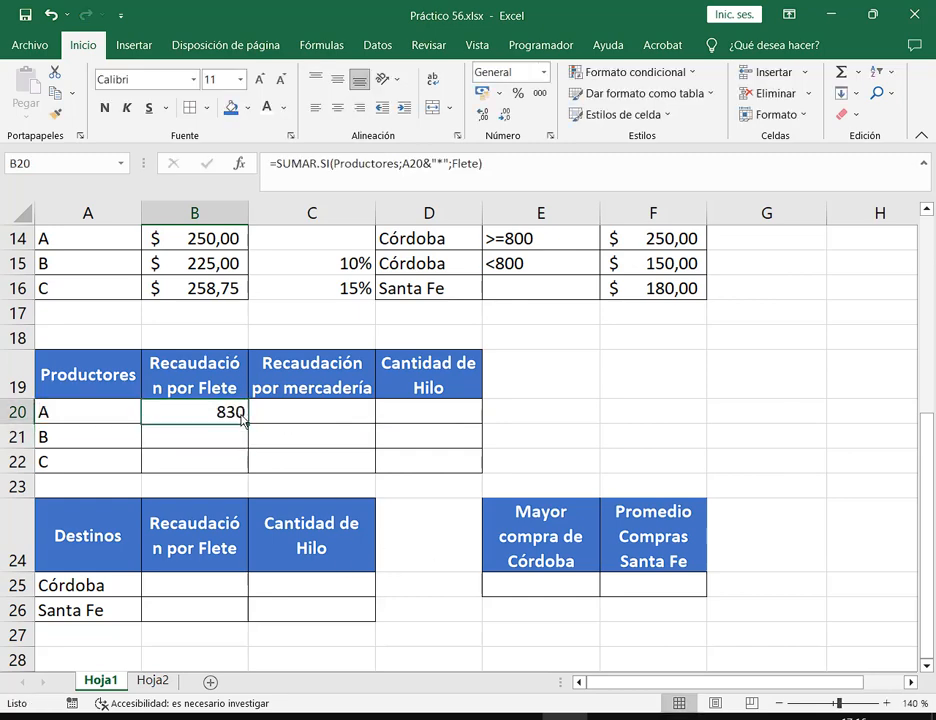
{"action": "left_click_drag", "start_coordinate": [248, 425], "coordinate": [248, 478]}
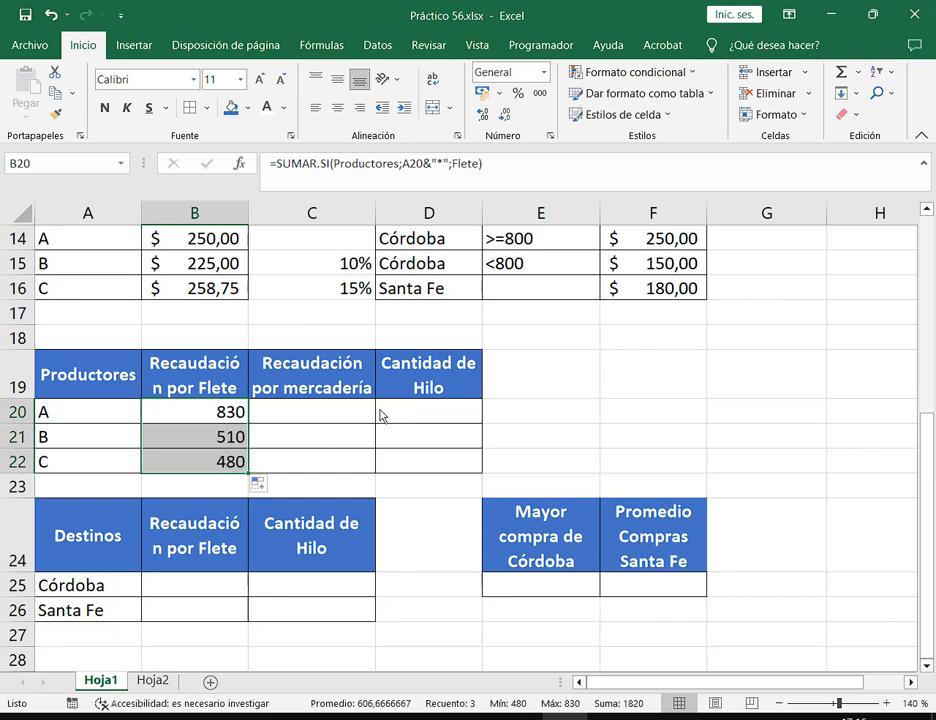
Step: Select producer B's Flete amounts in F3, F6 and F9 and compare their sum with the result in B21
{"action": "scroll", "coordinate": [318, 413], "scroll_direction": "up", "scroll_amount": 4}
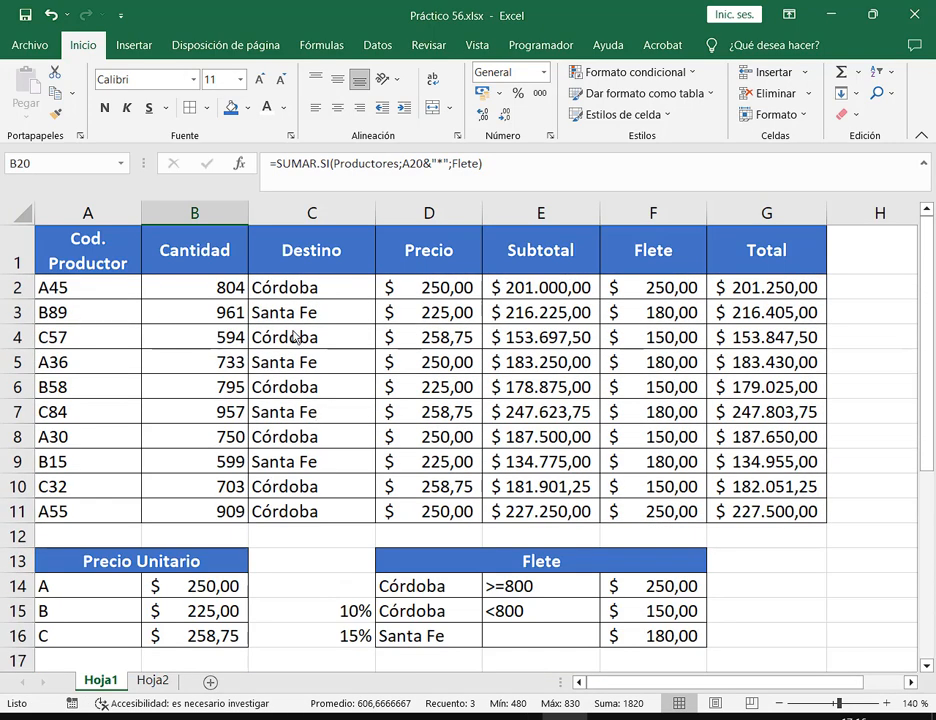
{"action": "left_click", "coordinate": [653, 315]}
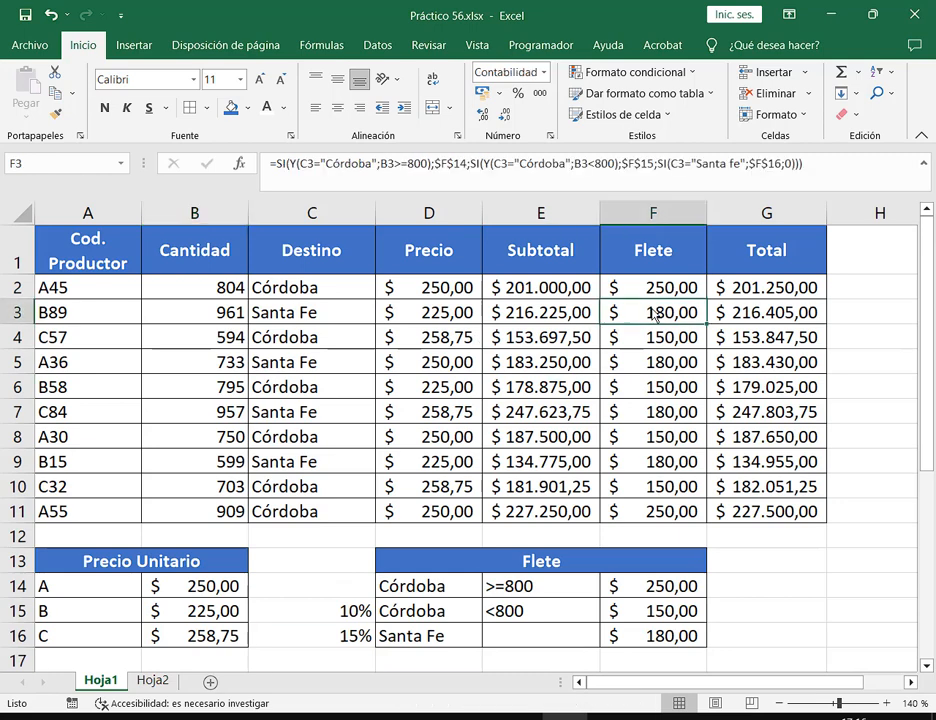
{"action": "left_click", "coordinate": [652, 390], "text": "ctrl"}
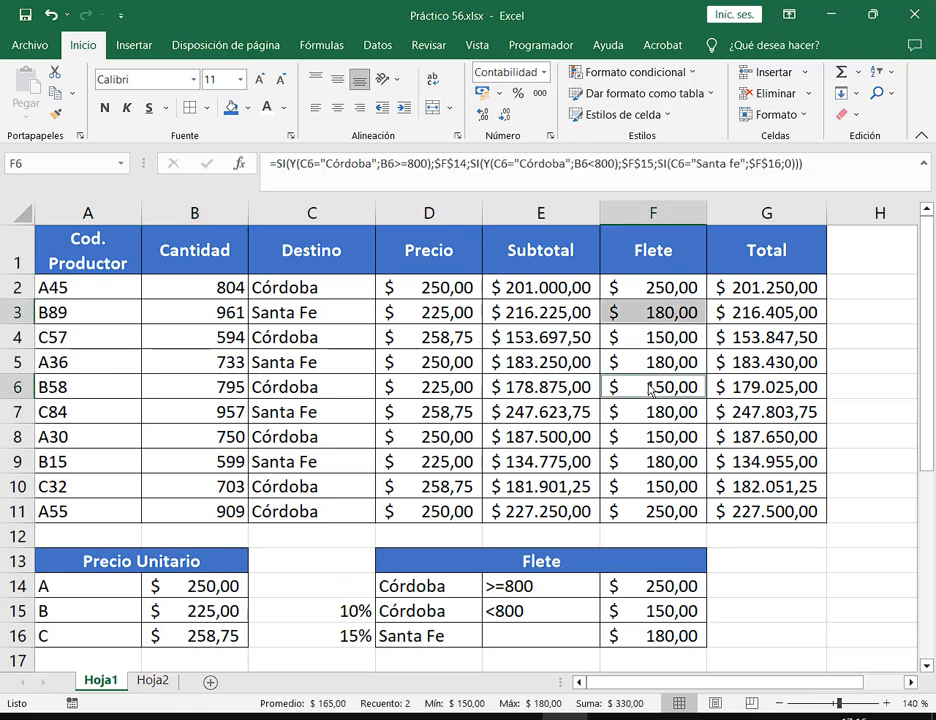
{"action": "left_click", "coordinate": [648, 463], "text": "ctrl"}
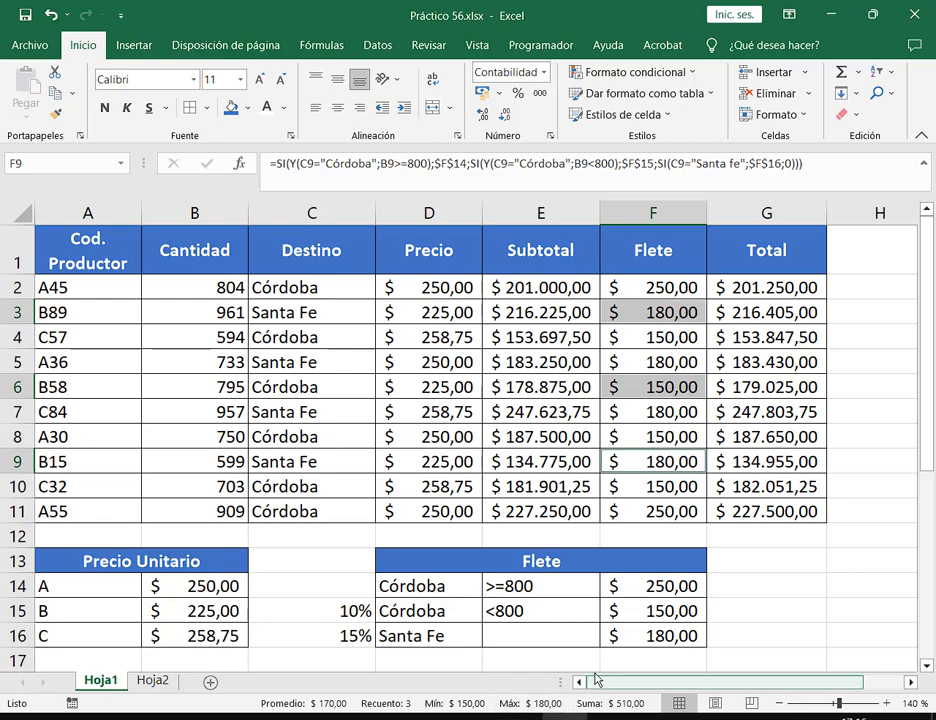
{"action": "scroll", "coordinate": [600, 650], "scroll_direction": "down", "scroll_amount": 2}
{"action": "scroll", "coordinate": [380, 530], "scroll_direction": "up", "scroll_amount": 2}
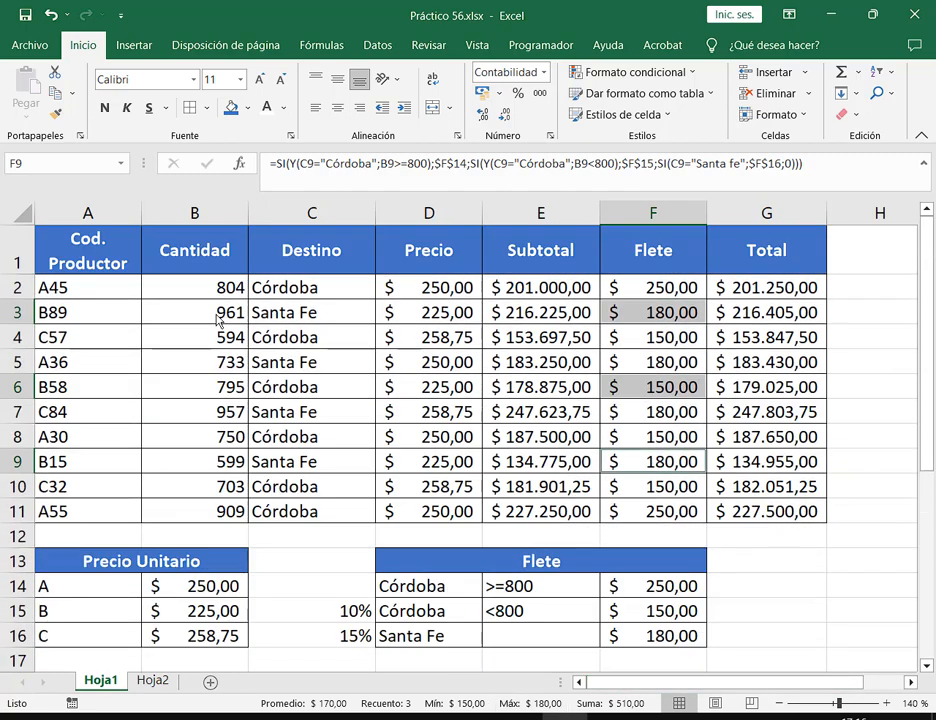
Step: Select producer C's Flete amounts in F4, F7 and F10 and compare their sum with the result in B22
{"action": "left_click", "coordinate": [651, 342]}
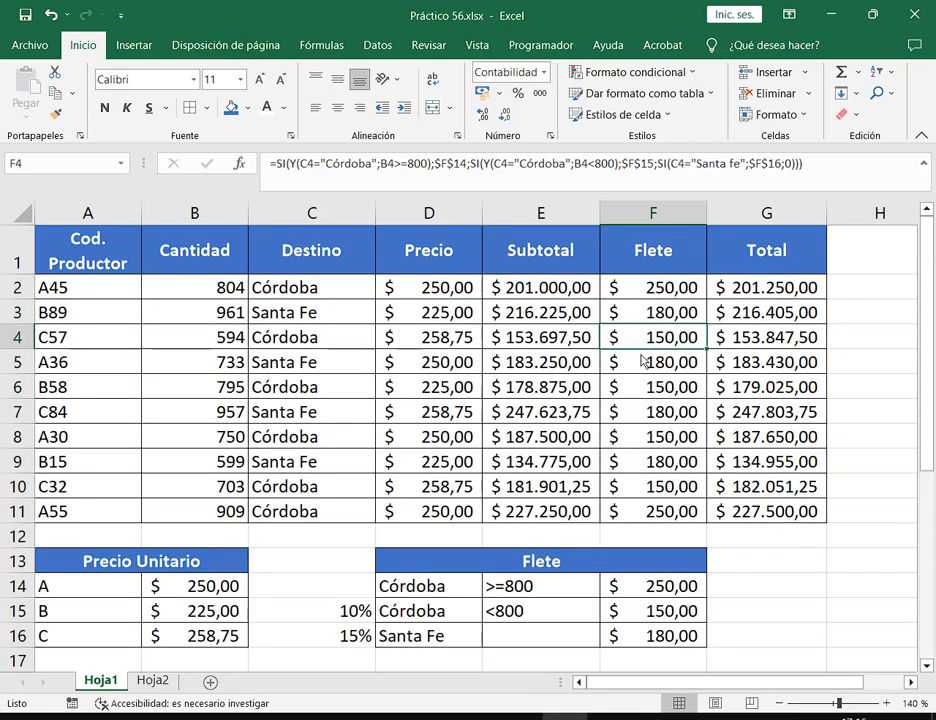
{"action": "left_click", "coordinate": [627, 418], "text": "ctrl"}
{"action": "left_click", "coordinate": [633, 487], "text": "ctrl"}
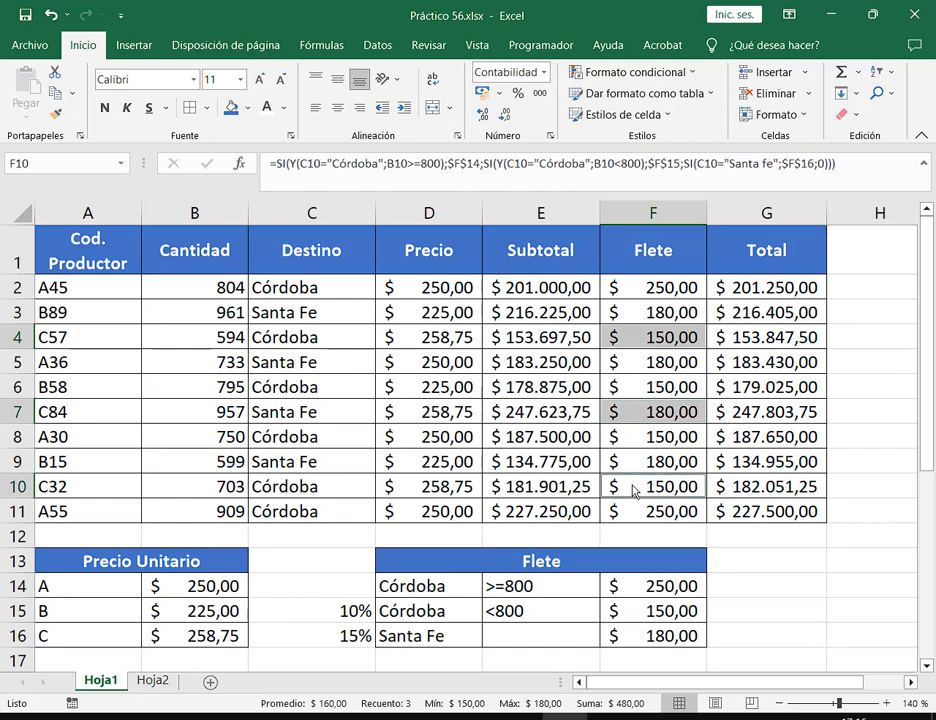
{"action": "scroll", "coordinate": [635, 490], "scroll_direction": "down", "scroll_amount": 3}
Step: Review B20's SUMAR.SI formula, examining the A20 reference, the "*" wildcard in its criterion and the Flete sum range
{"action": "left_click", "coordinate": [235, 511]}
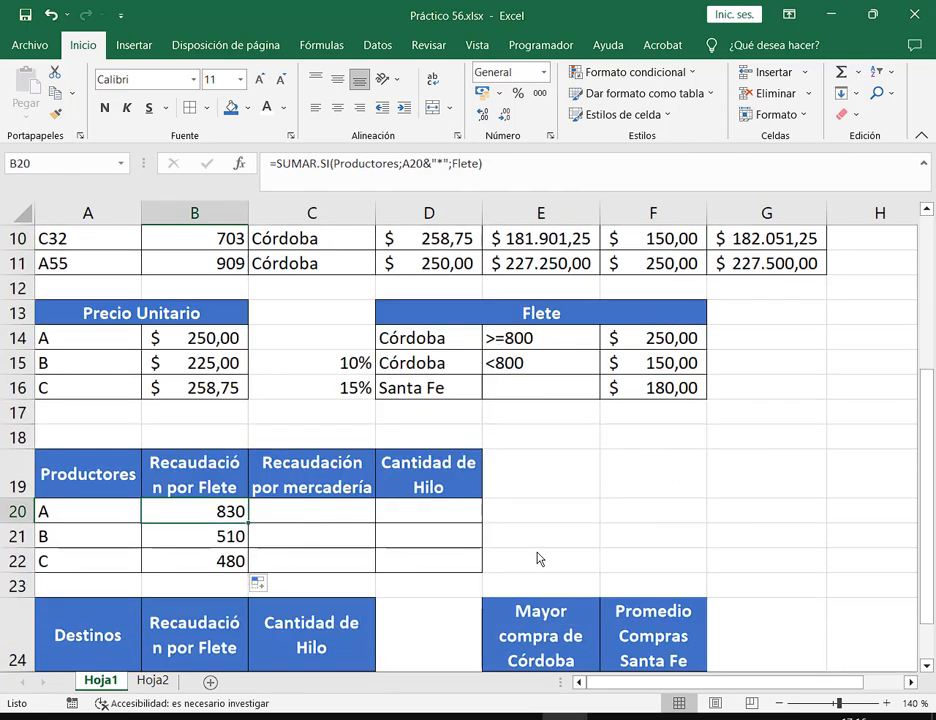
{"action": "key", "text": "F2"}
{"action": "scroll", "coordinate": [530, 525], "scroll_direction": "down", "scroll_amount": 2}
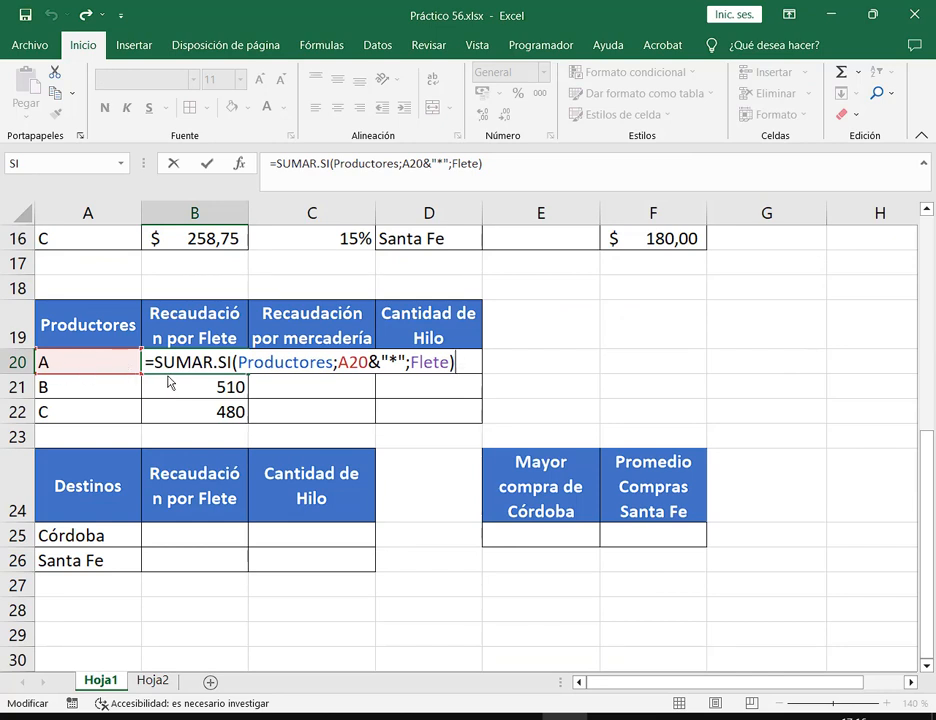
{"action": "left_click_drag", "start_coordinate": [340, 362], "coordinate": [404, 362]}
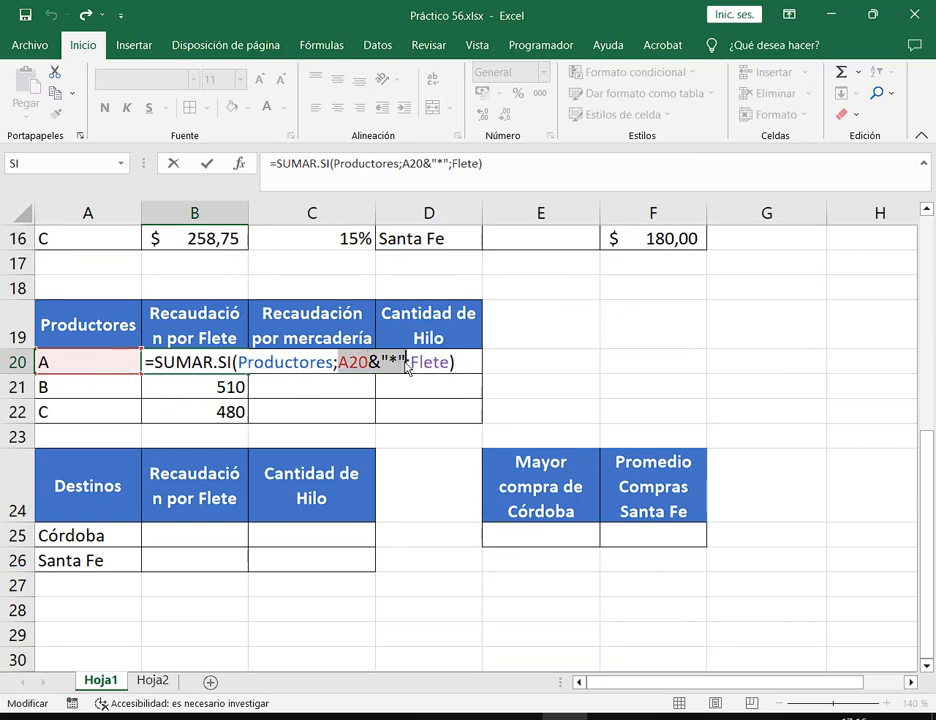
{"action": "left_click", "coordinate": [362, 364]}
{"action": "left_click_drag", "start_coordinate": [340, 364], "coordinate": [371, 363]}
{"action": "left_click", "coordinate": [384, 364]}
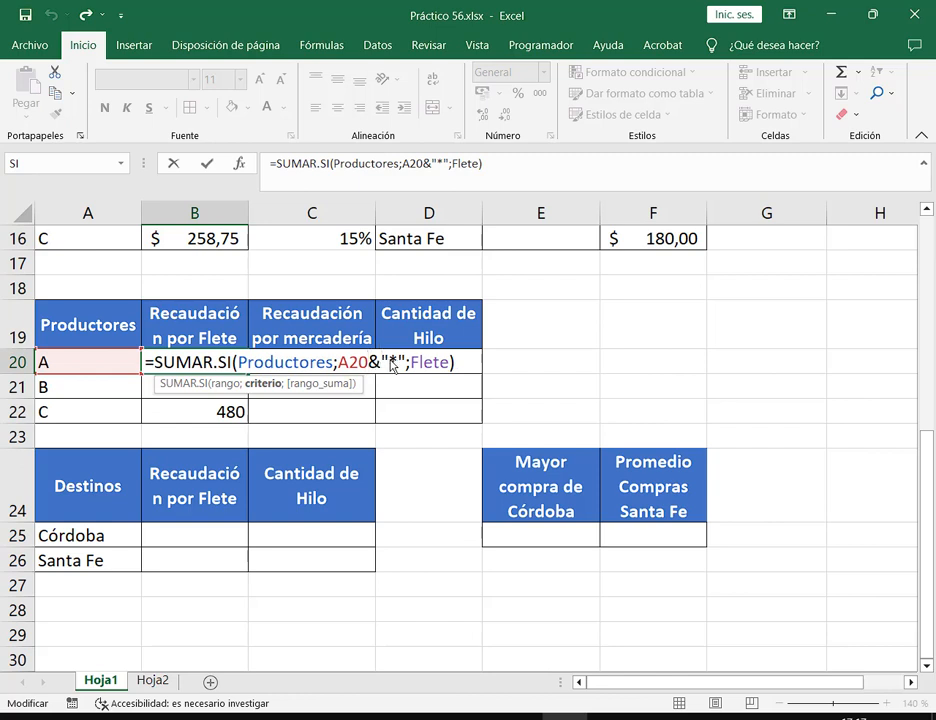
{"action": "left_click", "coordinate": [440, 362]}
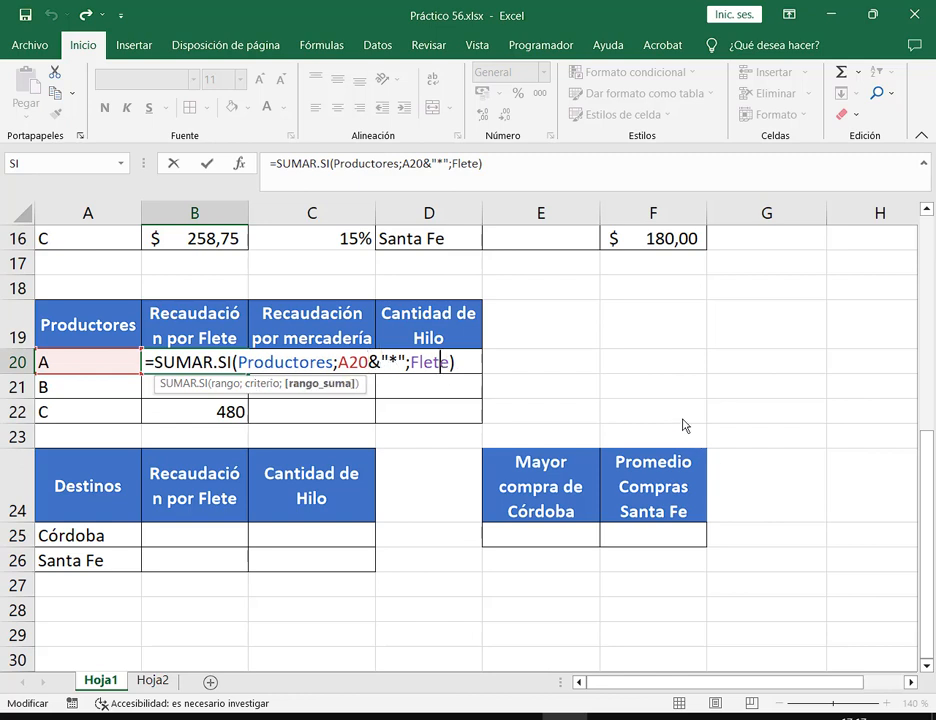
{"action": "key", "text": "Return"}
Step: Reduce the workbook window so the meeting chat is visible, and display B20's formula again for review
{"action": "left_click", "coordinate": [872, 14]}
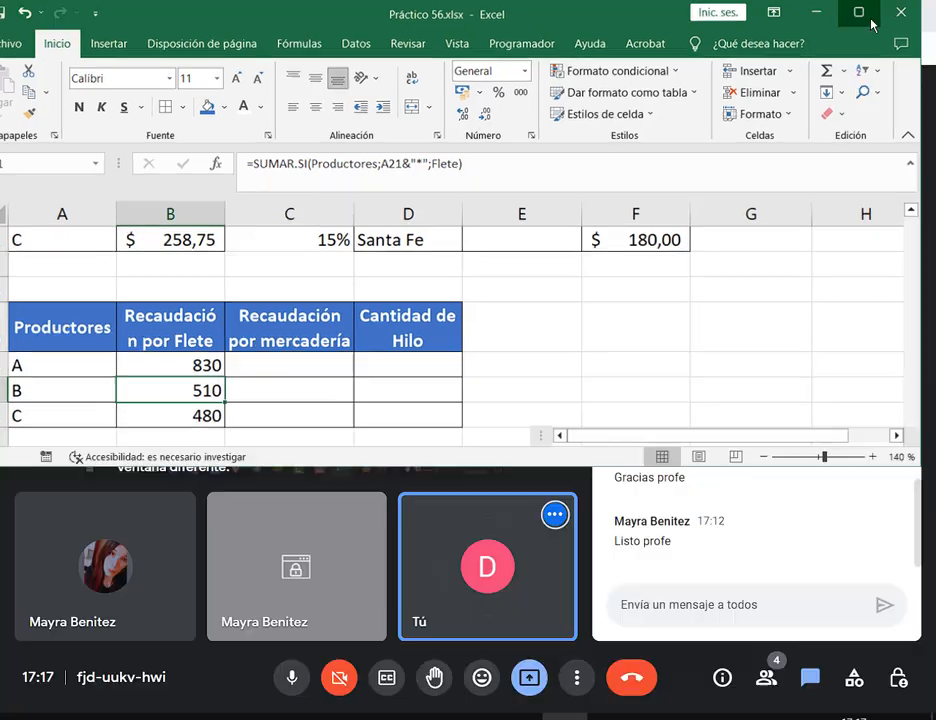
{"action": "left_click", "coordinate": [169, 373]}
{"action": "double_click", "coordinate": [169, 373]}
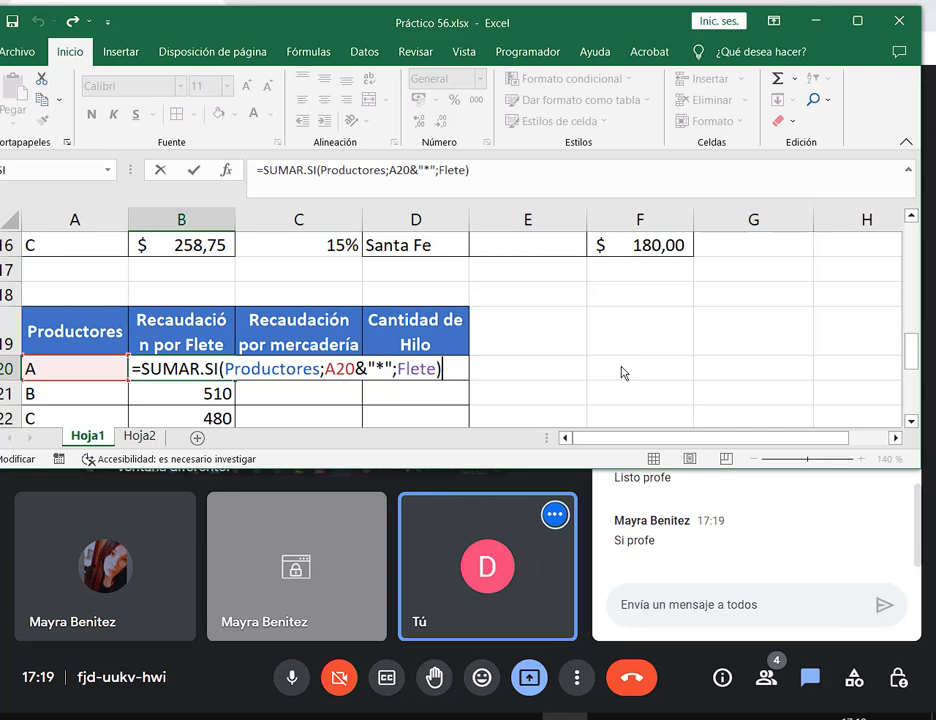
{"action": "key", "text": "Return"}
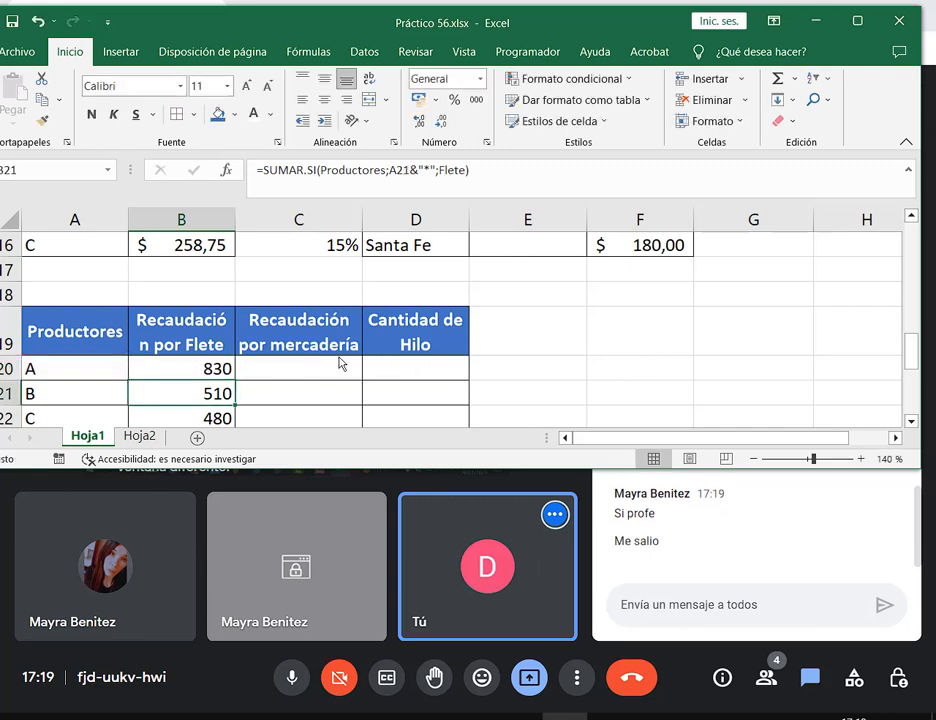
Step: Maximize the workbook and start a SUMAR.SI formula in C20 with Productores as the range and A20 as the criterion cell
{"action": "left_click", "coordinate": [315, 370]}
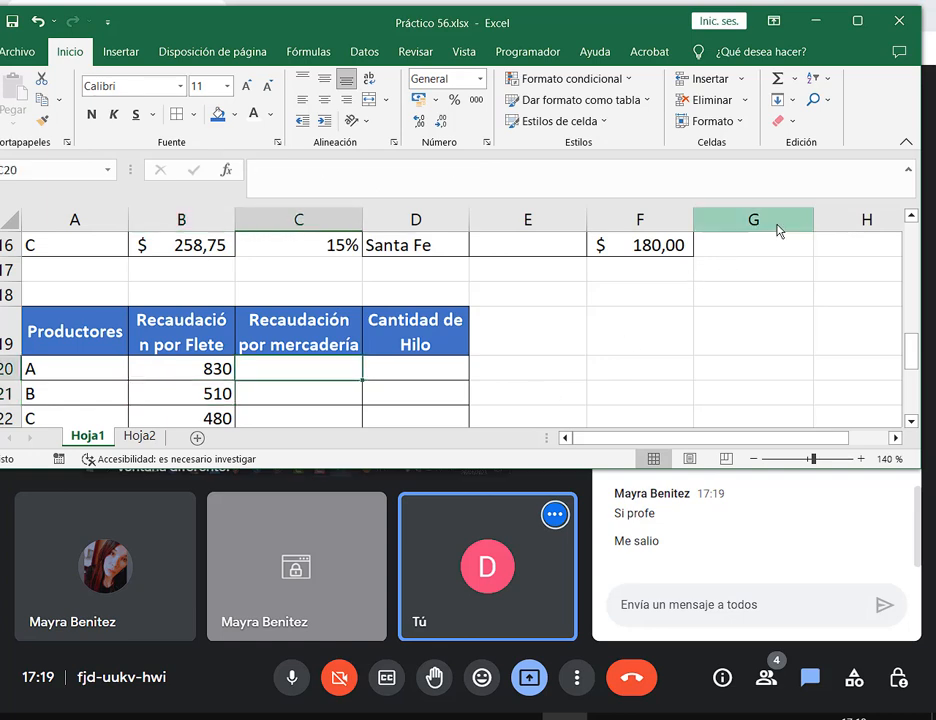
{"action": "left_click", "coordinate": [854, 26]}
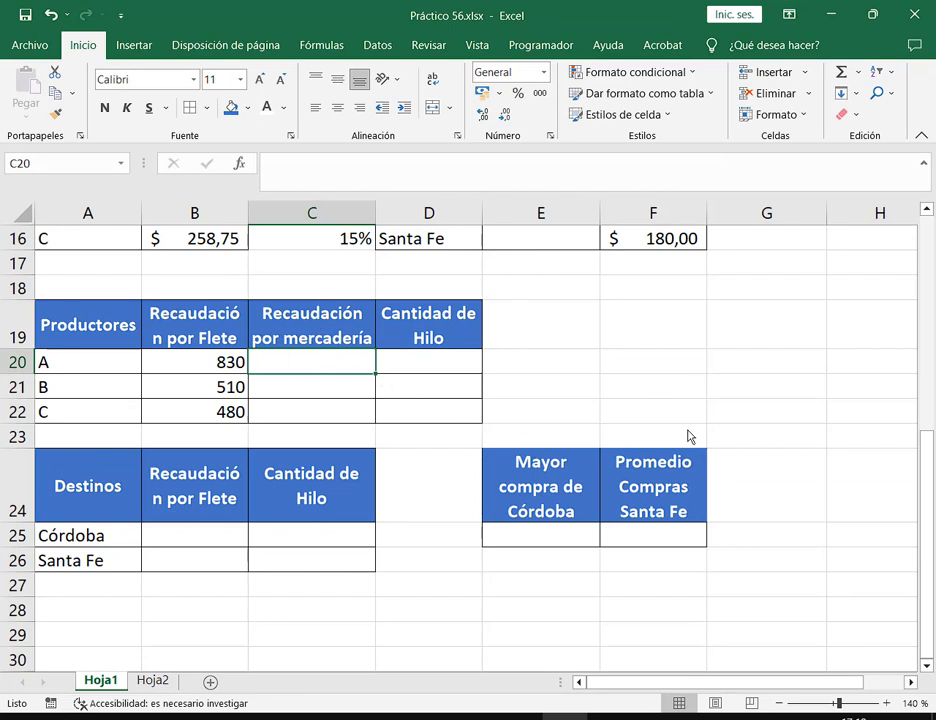
{"action": "type", "text": "=sumar"}
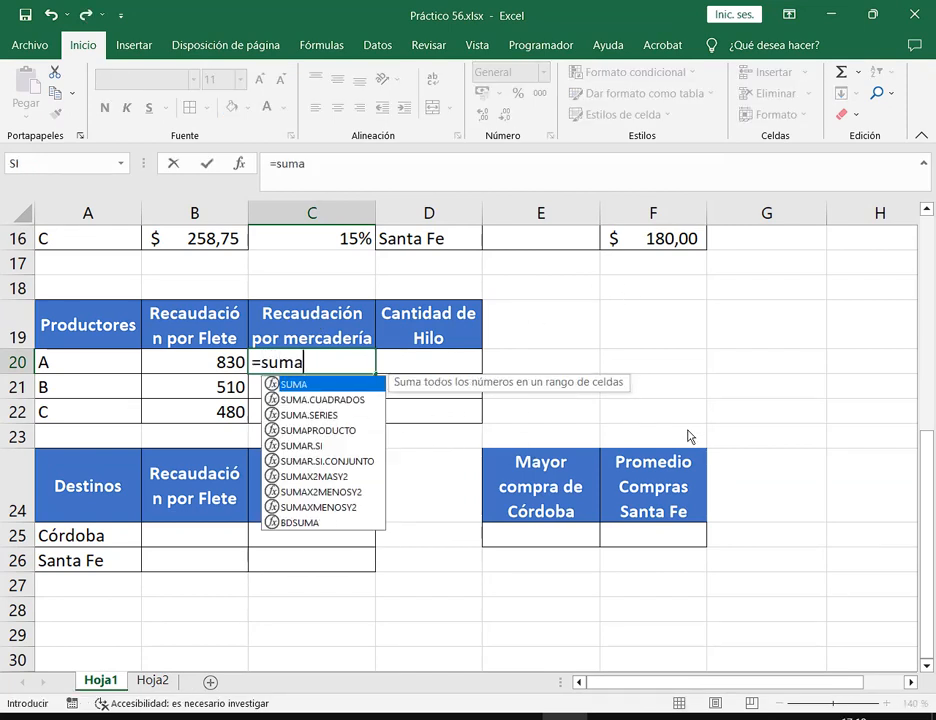
{"action": "key", "text": "BackSpace"}
{"action": "key", "text": "BackSpace"}
{"action": "key", "text": "BackSpace"}
{"action": "key", "text": "BackSpace"}
{"action": "key", "text": "BackSpace"}
{"action": "type", "text": "SUMAR"}
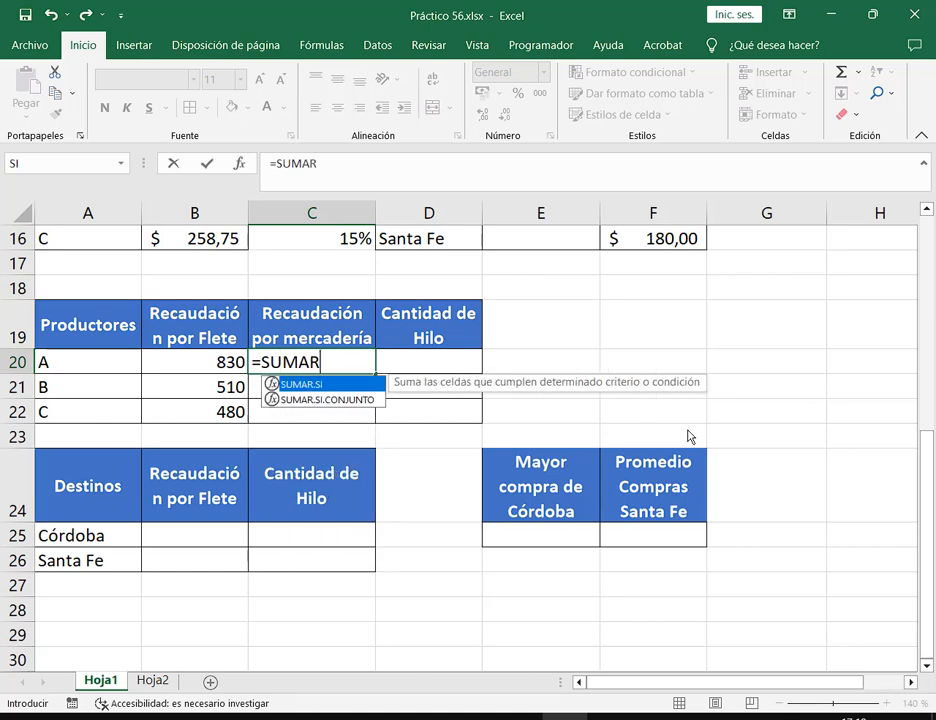
{"action": "key", "text": "Tab"}
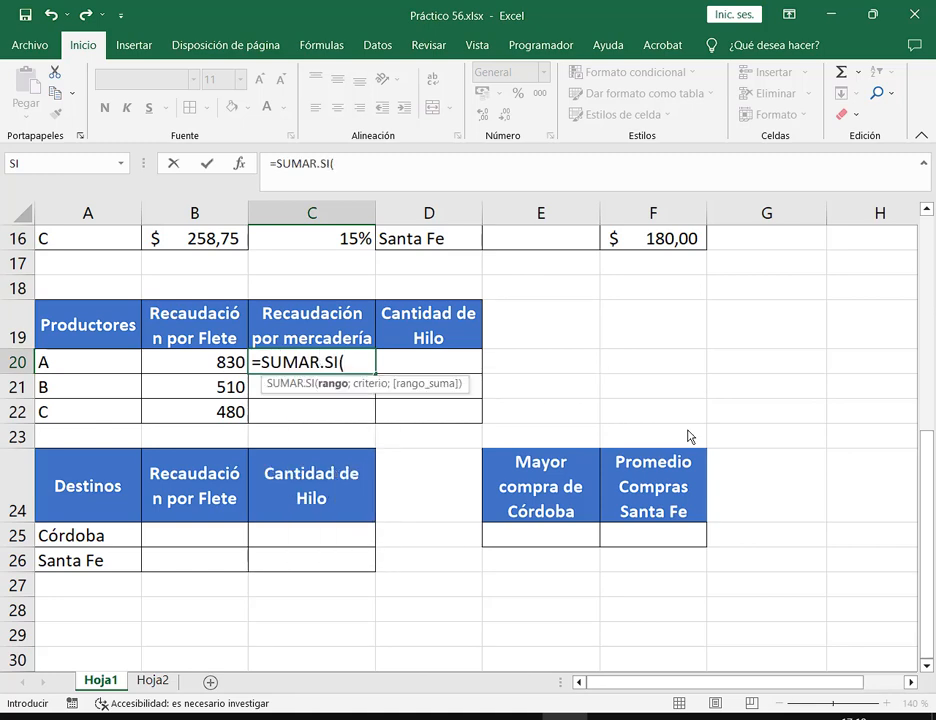
{"action": "type", "text": "PRO"}
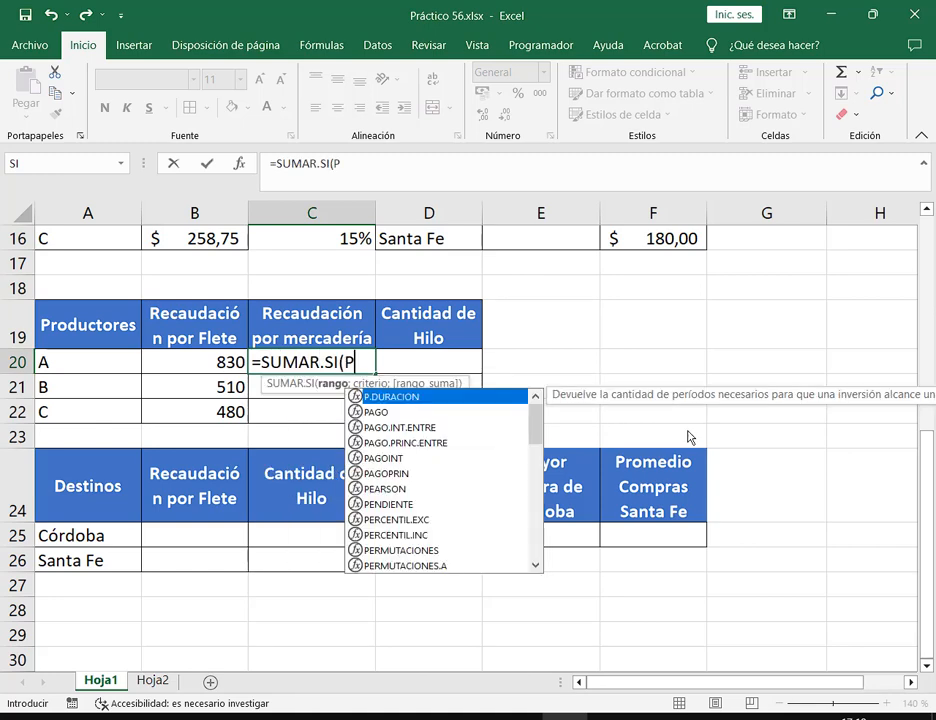
{"action": "key", "text": "Down"}
{"action": "key", "text": "Down"}
{"action": "key", "text": "Tab"}
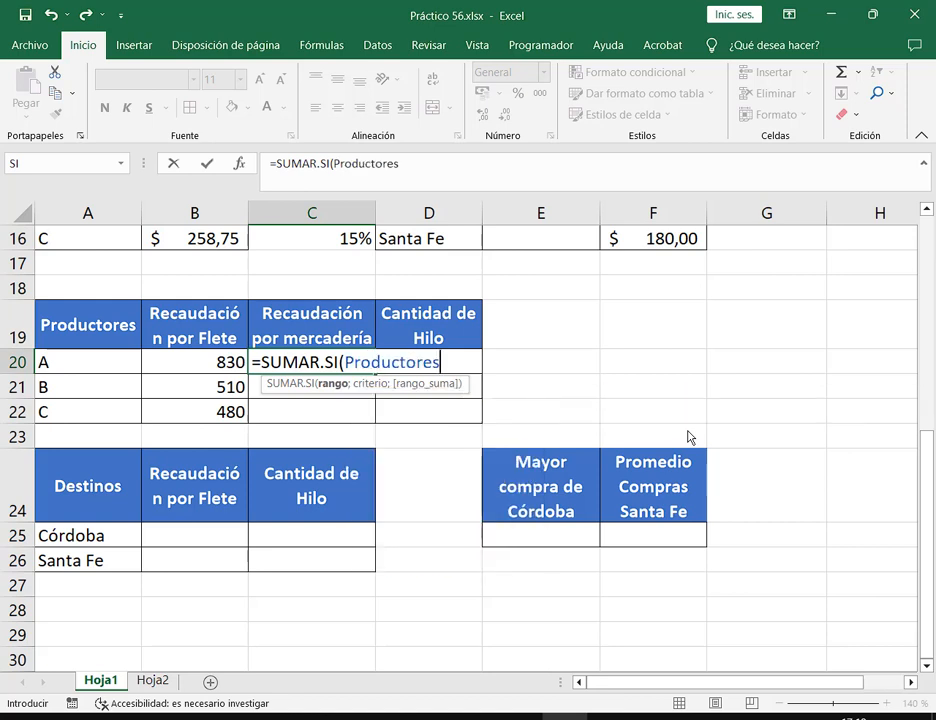
{"action": "type", "text": ";"}
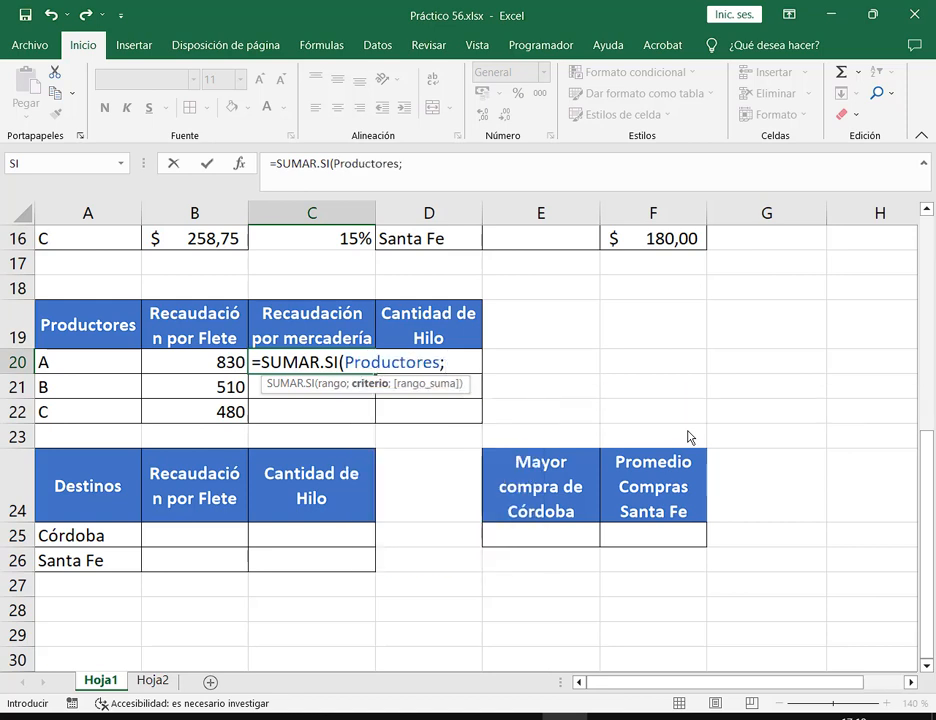
{"action": "left_click", "coordinate": [55, 371]}
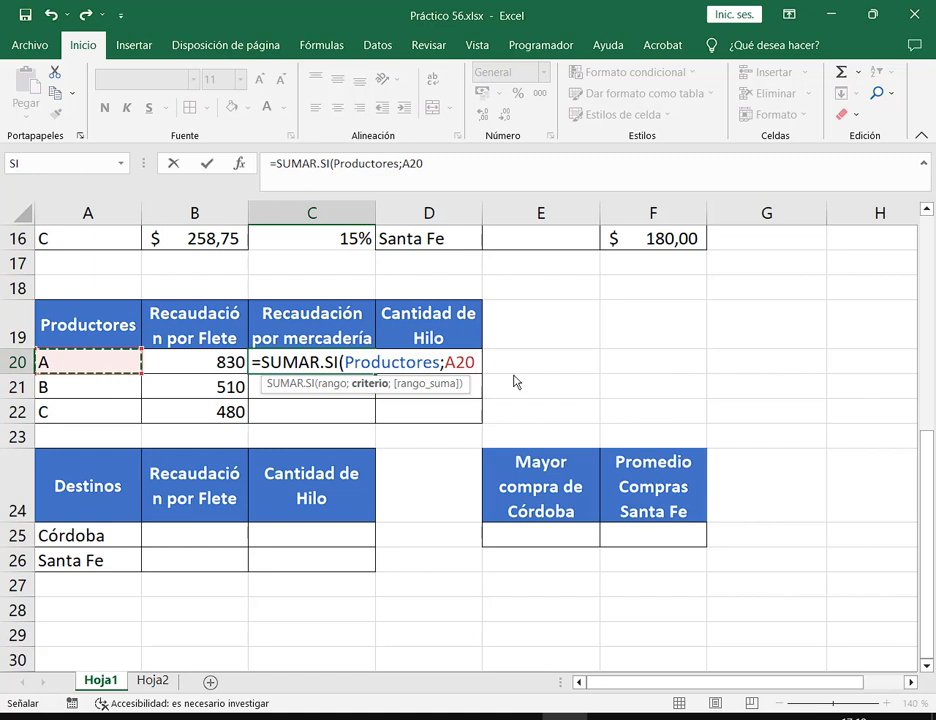
Step: Complete the SUMAR.SI formula in C20 with criterion A20&"*" and sum range Total, and fill it down to C22
{"action": "type", "text": "&"}
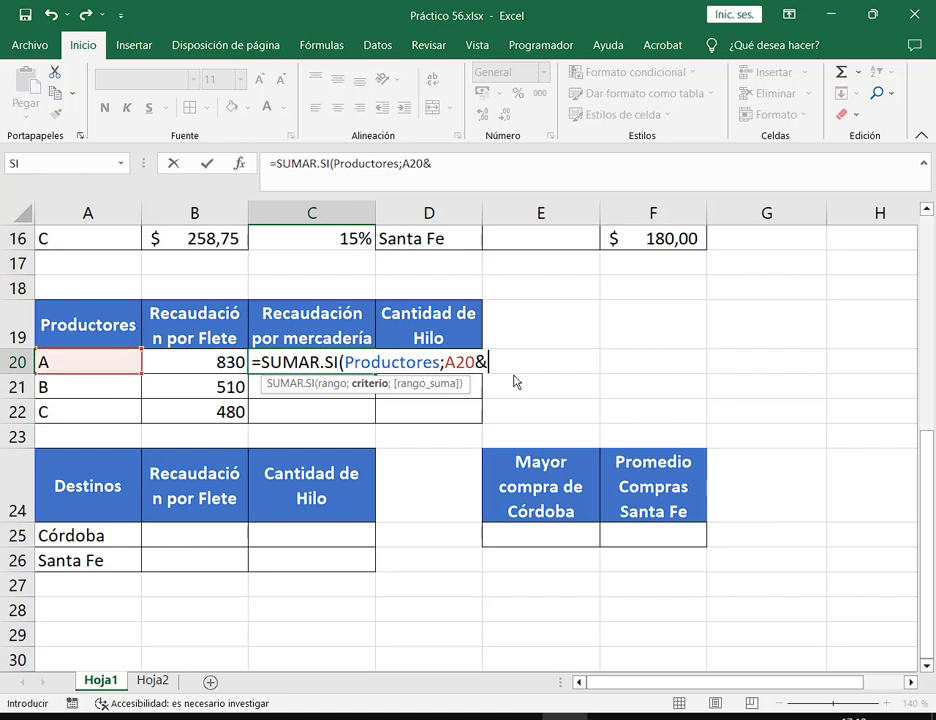
{"action": "type", "text": "\"*\";"}
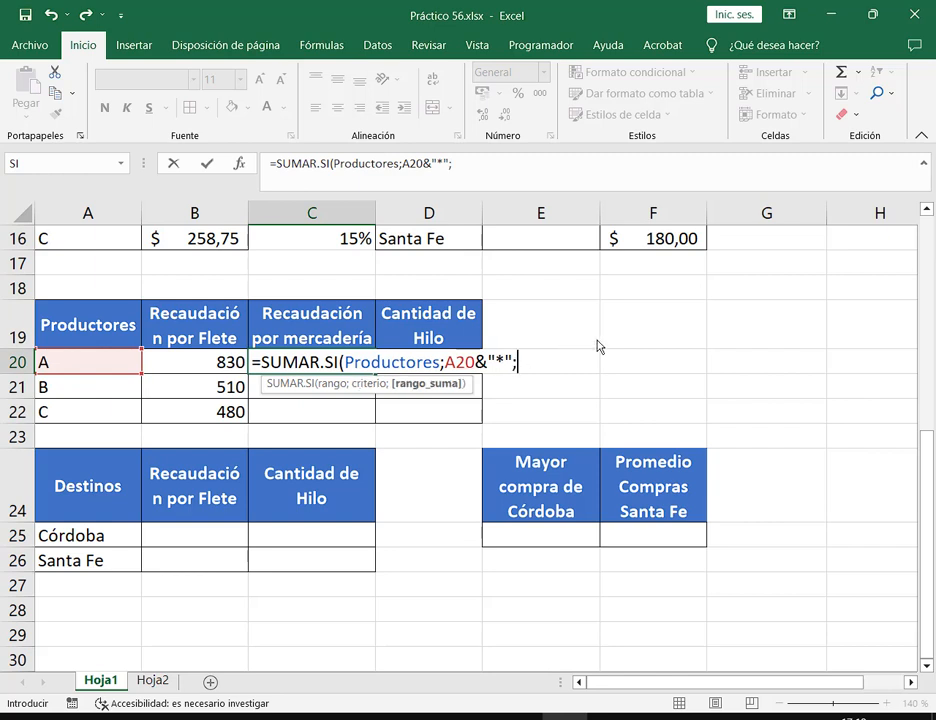
{"action": "type", "text": "TO"}
{"action": "key", "text": "Tab"}
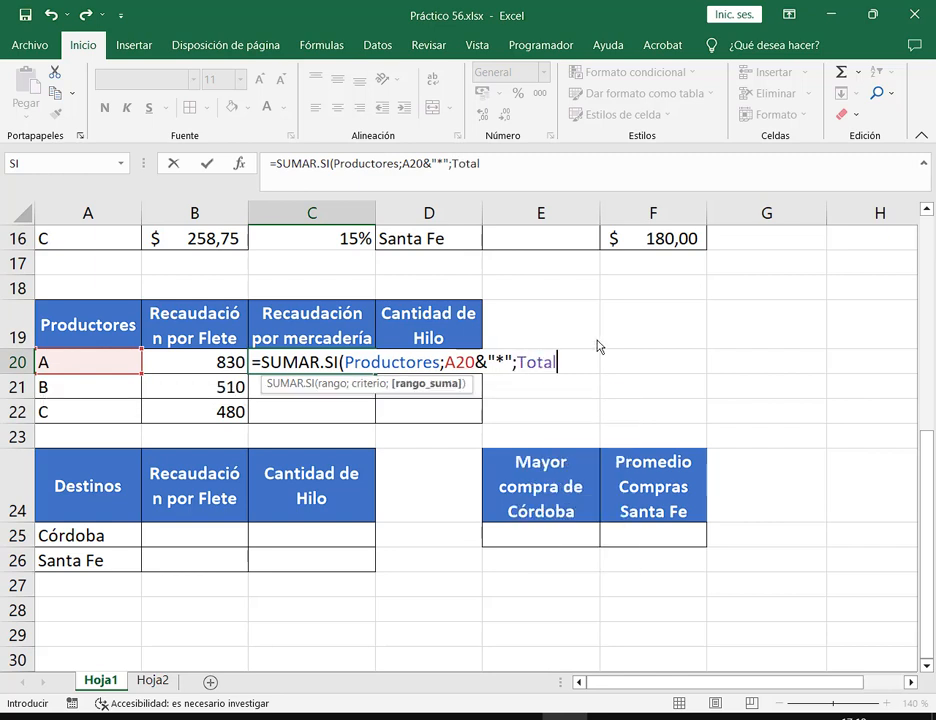
{"action": "type", "text": ")"}
{"action": "key", "text": "Return"}
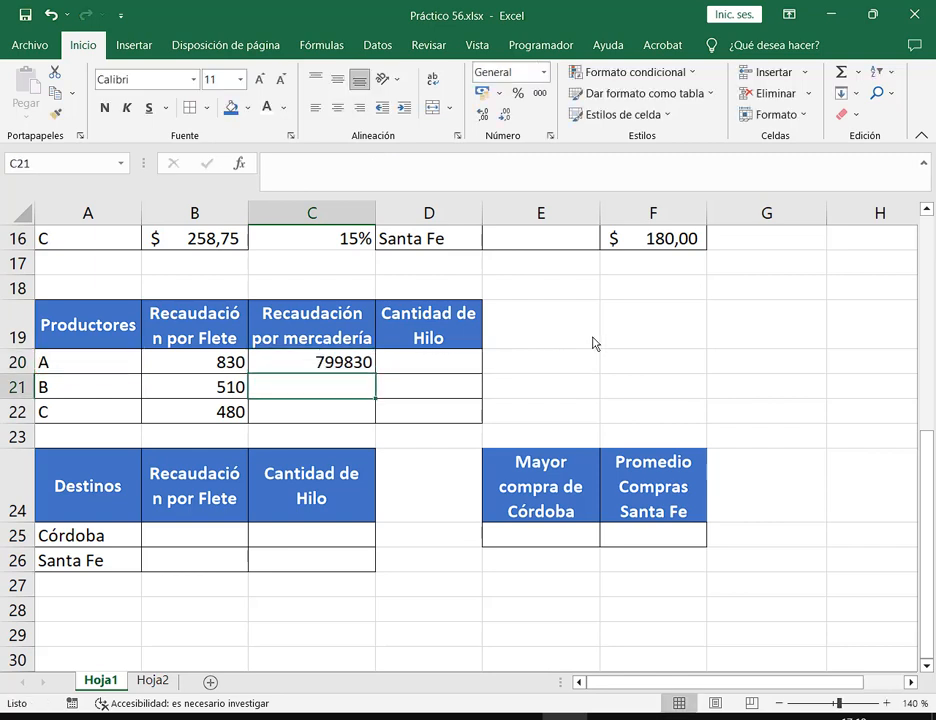
{"action": "left_click", "coordinate": [352, 371]}
{"action": "left_click_drag", "start_coordinate": [376, 378], "coordinate": [374, 426]}
Step: Apply the $ accounting format to the freight and merchandise revenue cells B20:C22
{"action": "left_click_drag", "start_coordinate": [213, 355], "coordinate": [372, 418]}
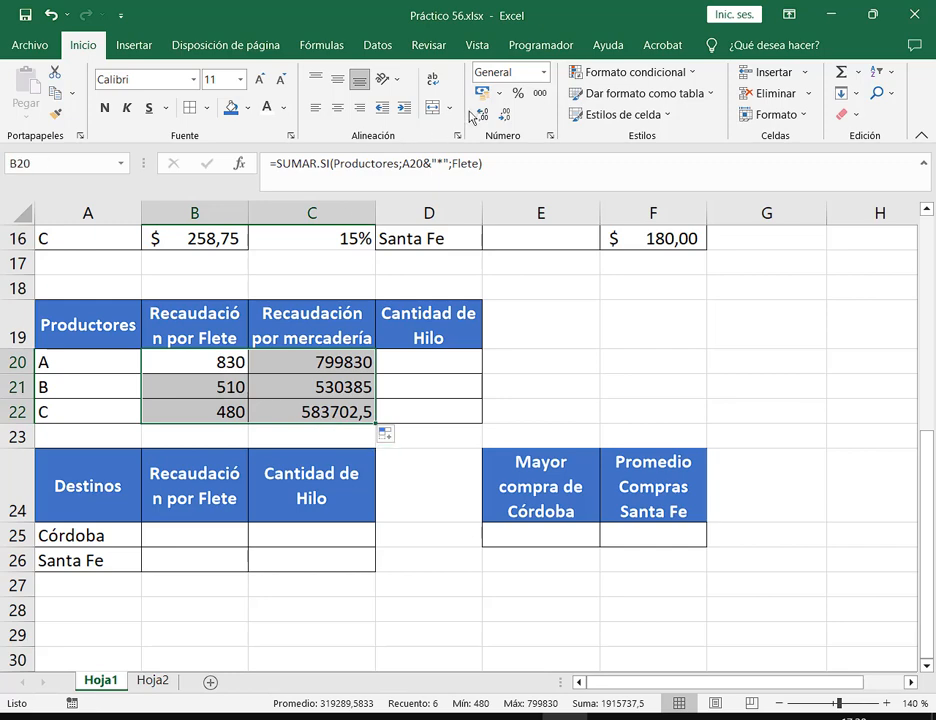
{"action": "left_click", "coordinate": [499, 93]}
{"action": "left_click", "coordinate": [518, 141]}
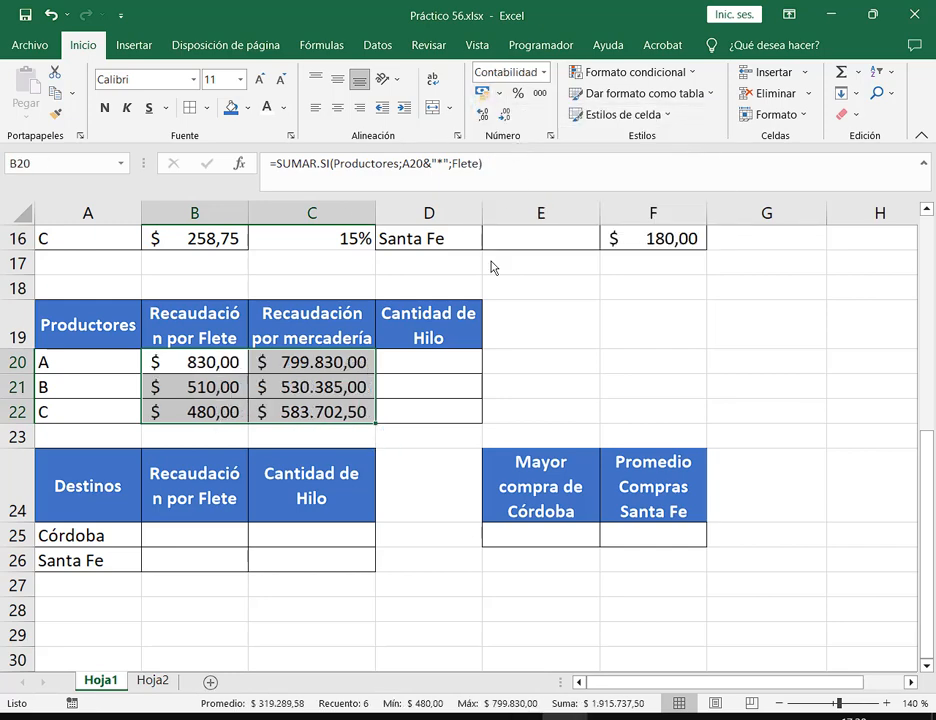
Step: Restore the workbook window to its smaller size over the video call and display the formula in C20
{"action": "left_click", "coordinate": [334, 361]}
{"action": "left_click", "coordinate": [875, 15]}
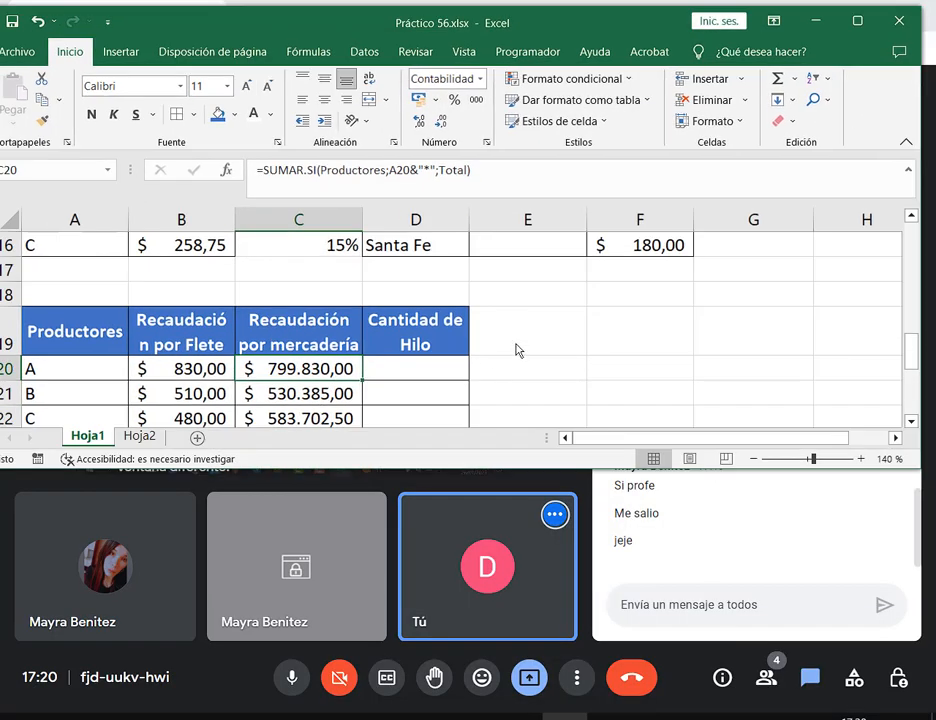
{"action": "key", "text": "F2"}
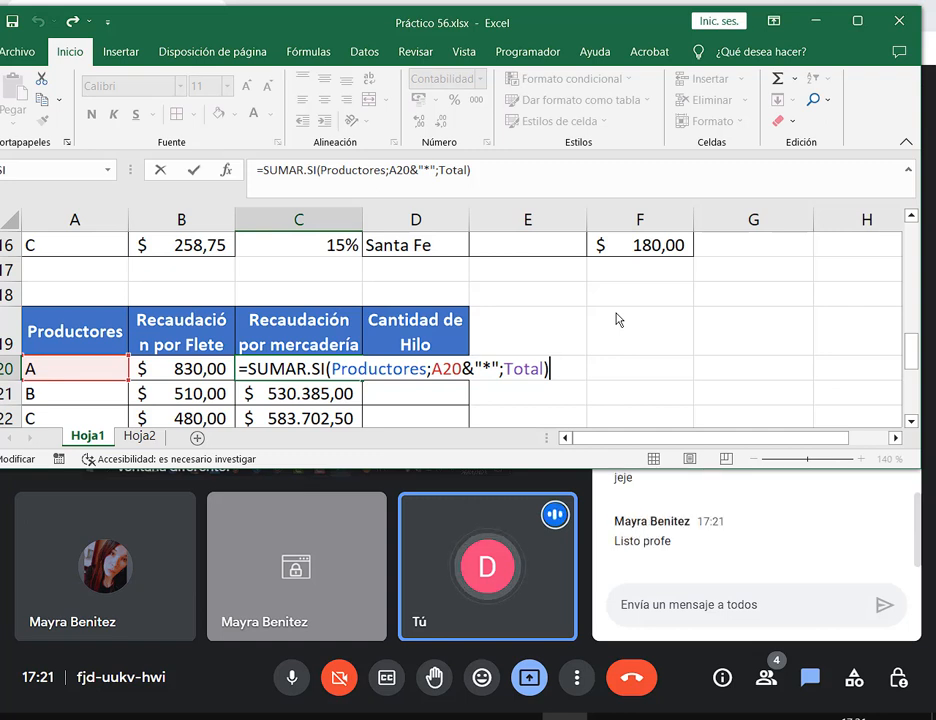
{"action": "key", "text": "Return"}
Step: Begin a SUMAR.SI formula in D20 under Cantidad de Hilo with the named range Productores as its range
{"action": "key", "text": "Right"}
{"action": "key", "text": "Up"}
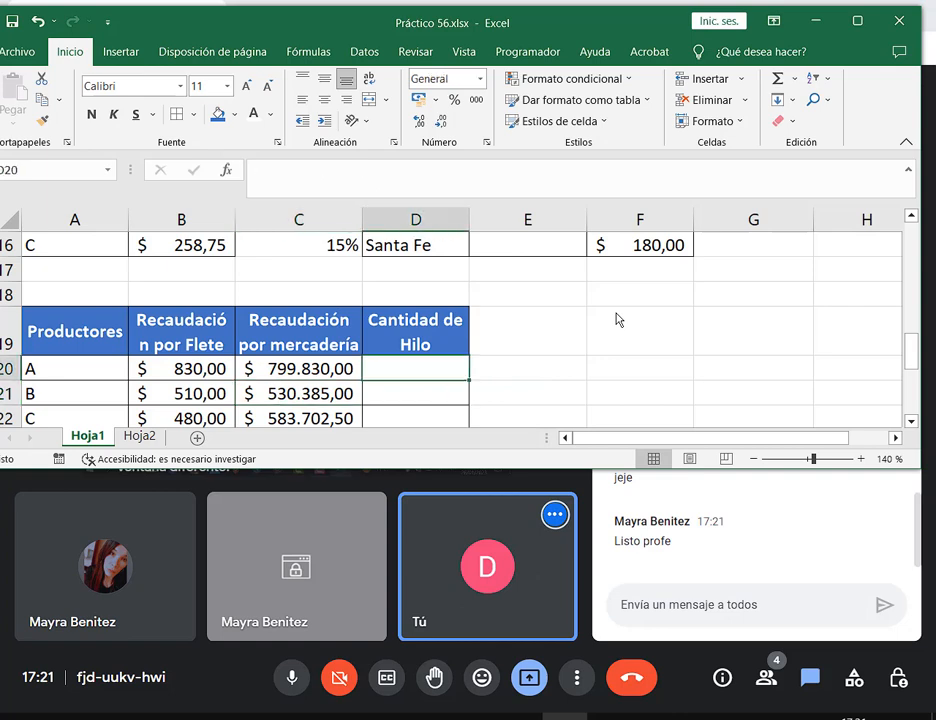
{"action": "type", "text": "="}
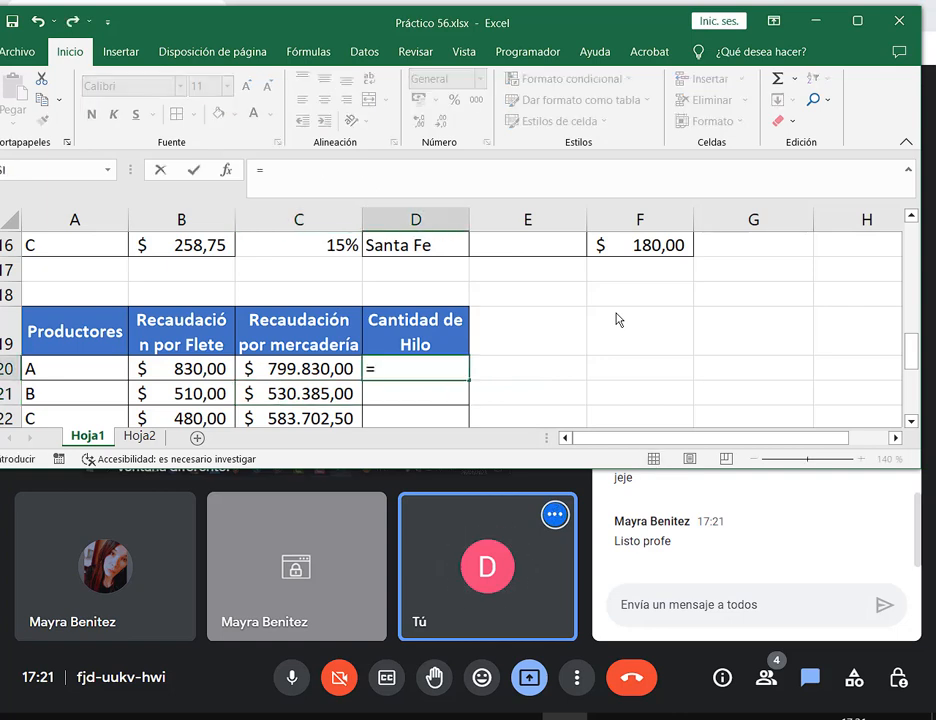
{"action": "type", "text": "SUMAR.SI("}
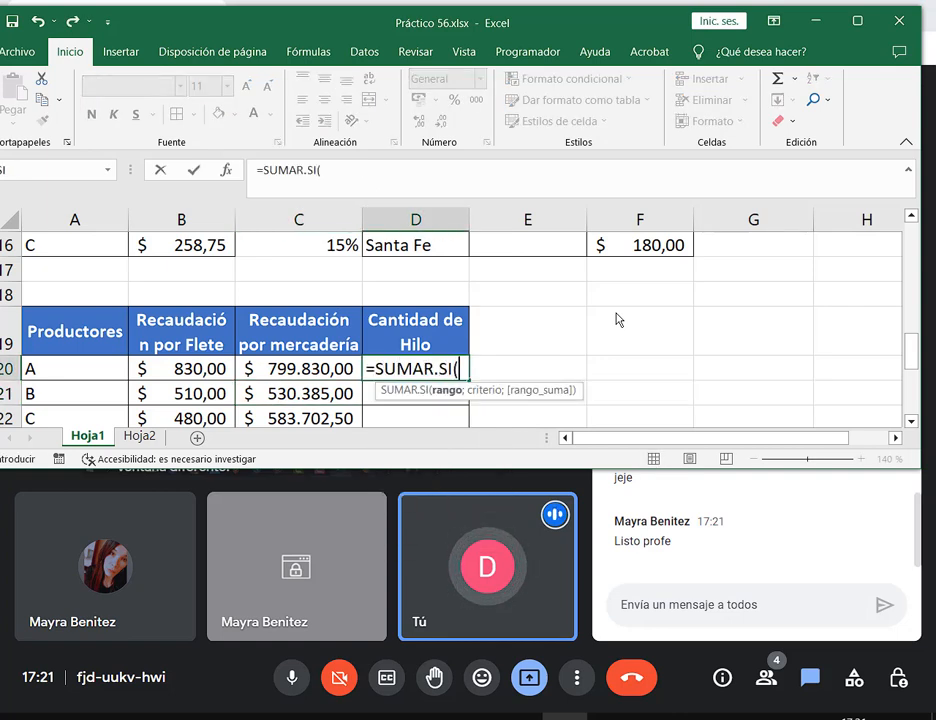
{"action": "type", "text": "PRO"}
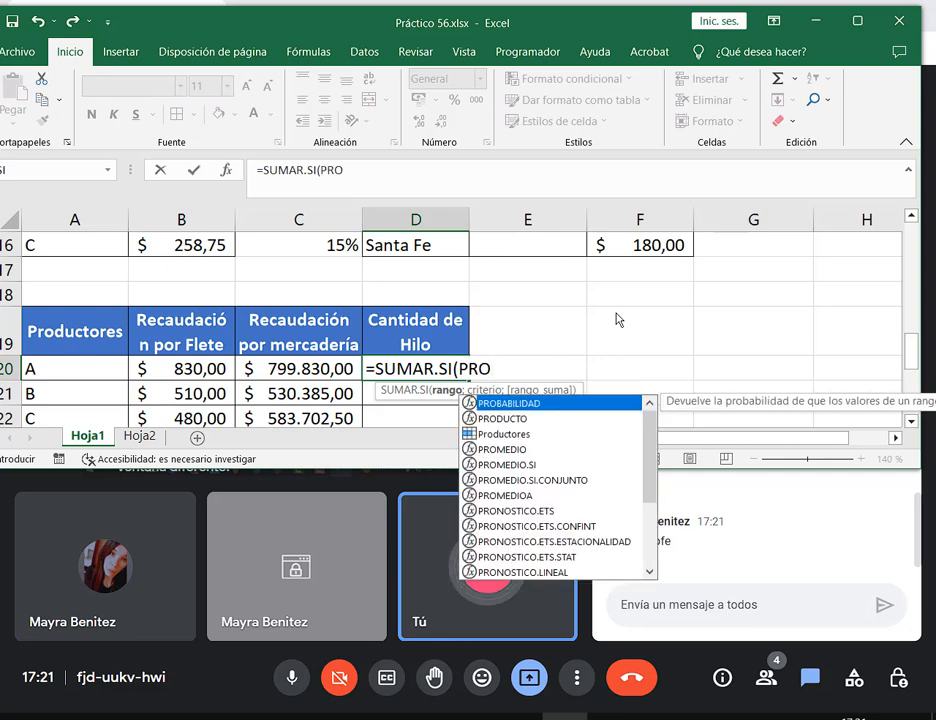
{"action": "key", "text": "Down"}
{"action": "key", "text": "Down"}
{"action": "key", "text": "Tab"}
{"action": "type", "text": ";"}
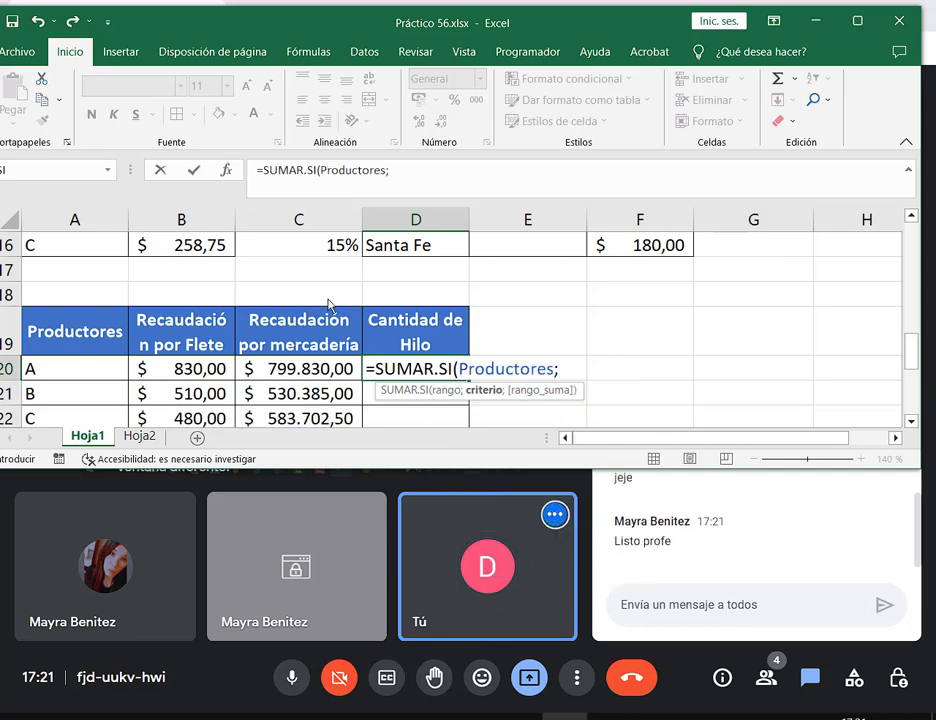
Step: Complete the D20 formula with criterion A20&"*" and sum range Cantidad, and fill it down to D22
{"action": "left_click", "coordinate": [70, 377]}
{"action": "type", "text": "&"}
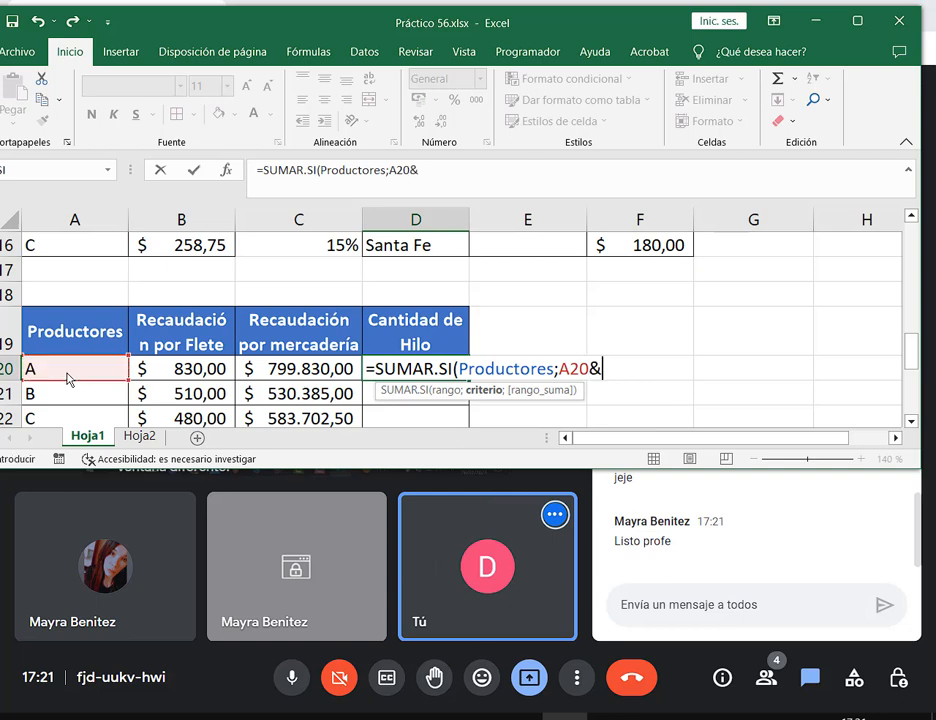
{"action": "type", "text": "\"*\";"}
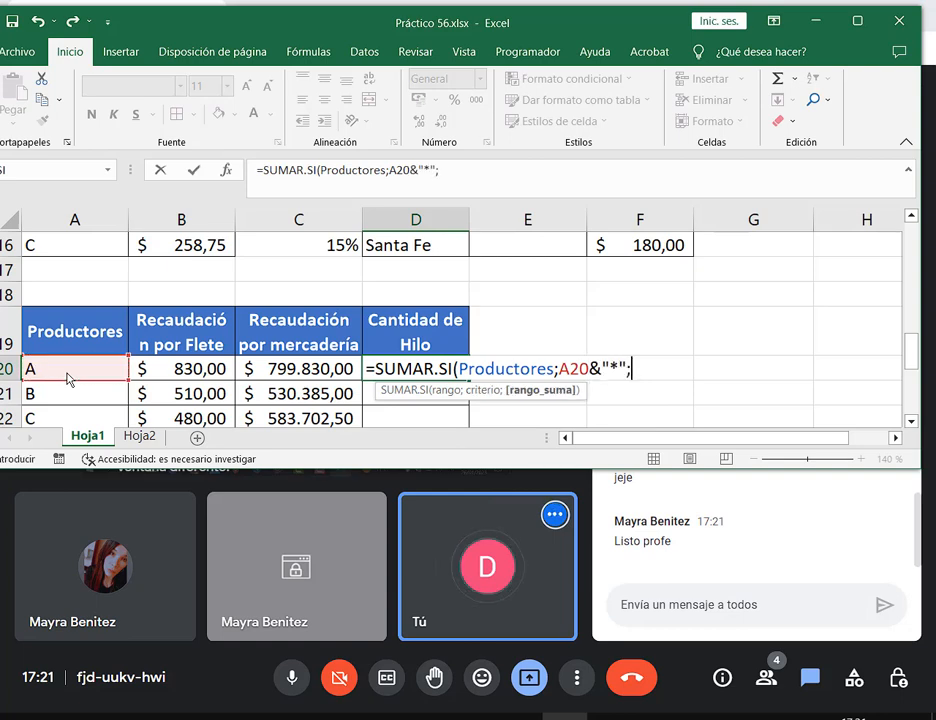
{"action": "type", "text": "CAN"}
{"action": "key", "text": "Tab"}
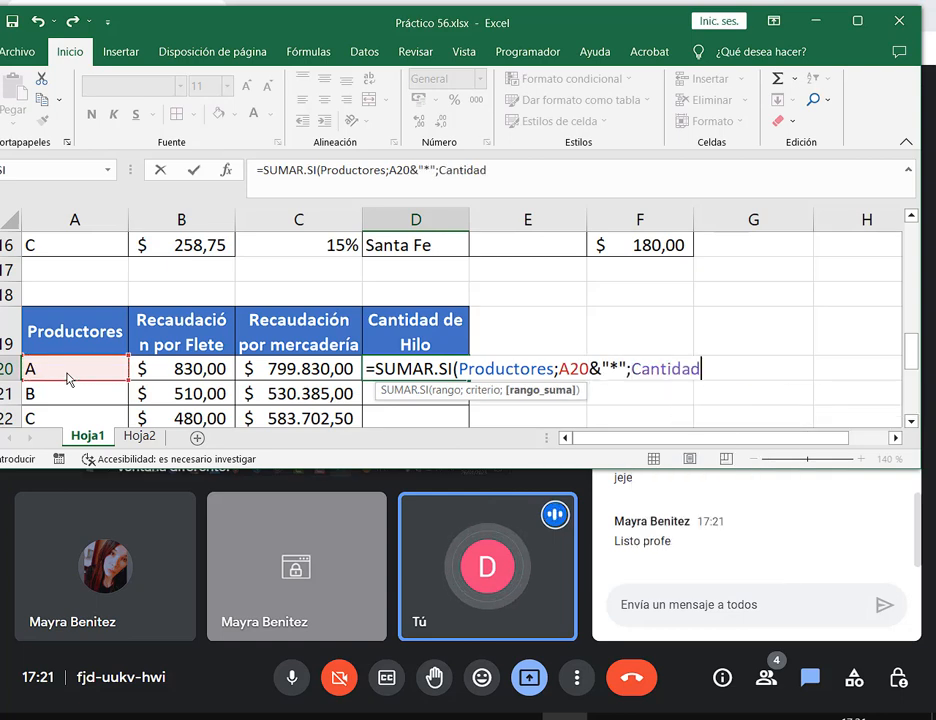
{"action": "type", "text": ")"}
{"action": "key", "text": "Return"}
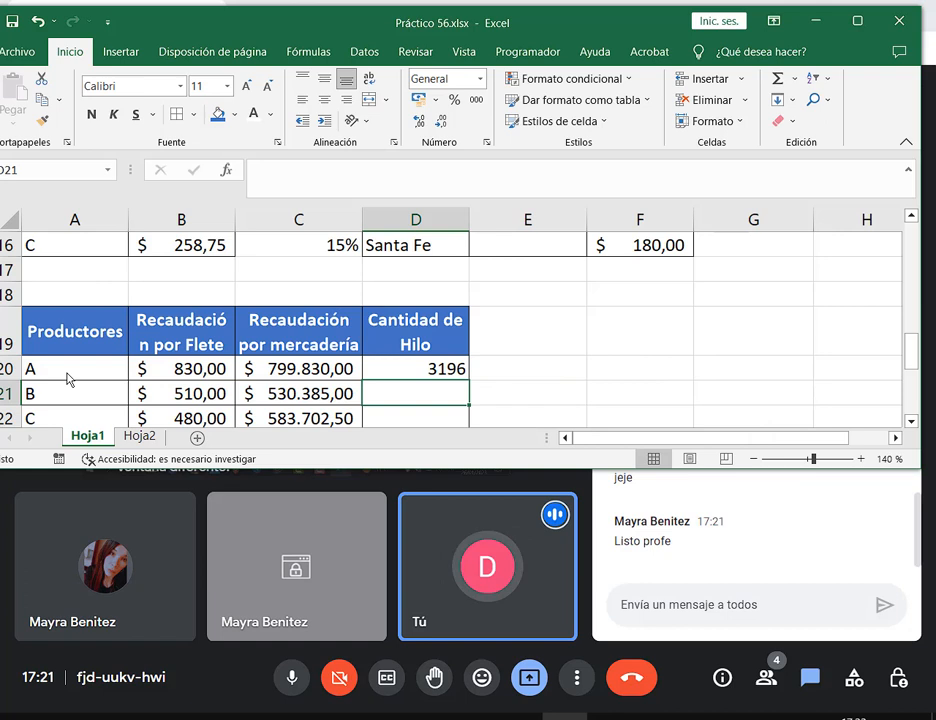
{"action": "left_click", "coordinate": [462, 368]}
{"action": "left_click_drag", "start_coordinate": [470, 386], "coordinate": [466, 418]}
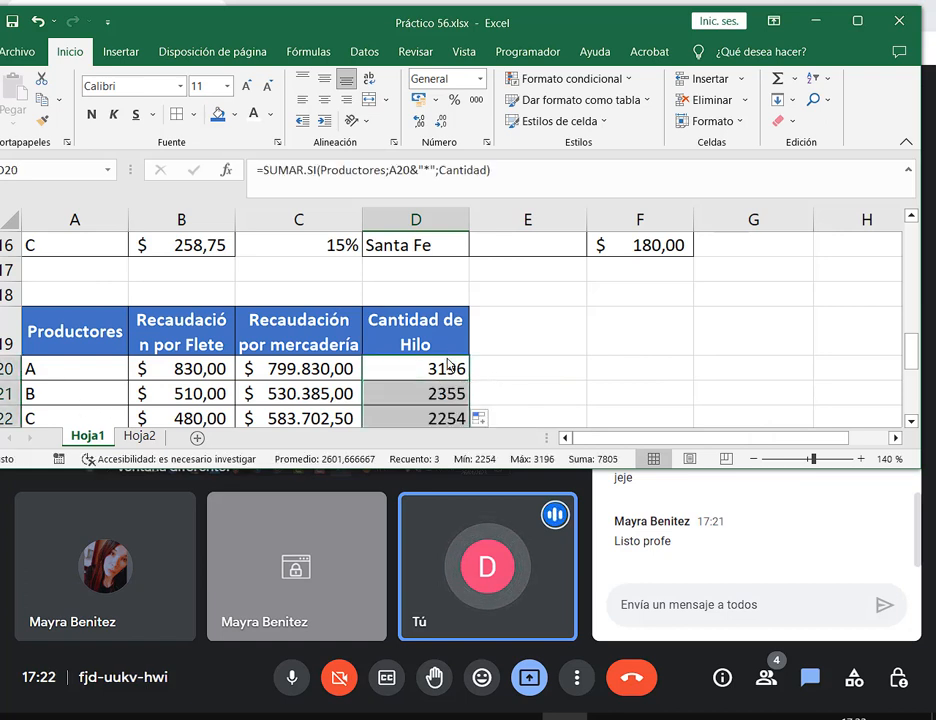
Step: Widen column B so the heading "Recaudación por Flete" no longer splits mid-word
{"action": "scroll", "coordinate": [451, 366], "scroll_direction": "down", "scroll_amount": 1}
{"action": "left_click", "coordinate": [519, 345]}
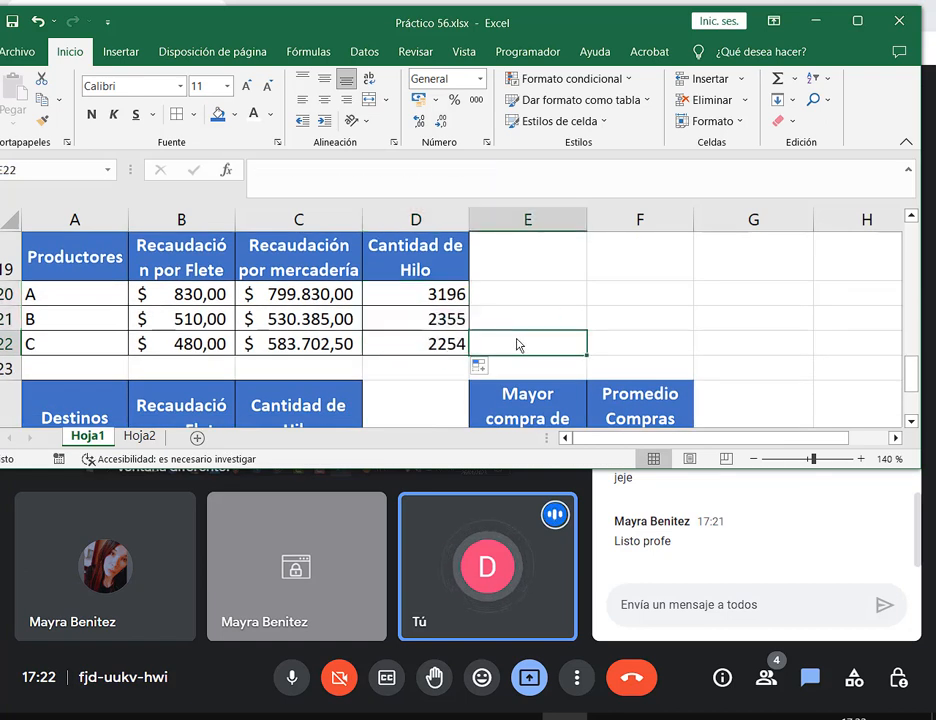
{"action": "scroll", "coordinate": [519, 345], "scroll_direction": "down", "scroll_amount": 1}
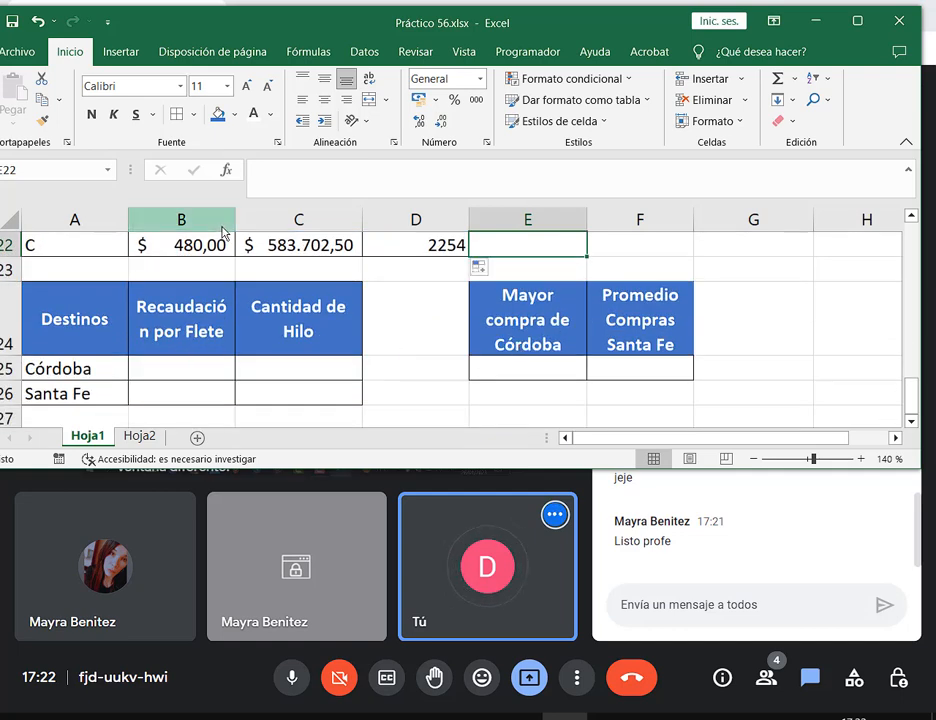
{"action": "left_click_drag", "start_coordinate": [237, 233], "coordinate": [251, 228]}
Step: Enter the formula =SUMAR.SI(Destino;A25;Flete) in B25 to total the freight revenue for Córdoba
{"action": "left_click", "coordinate": [226, 372]}
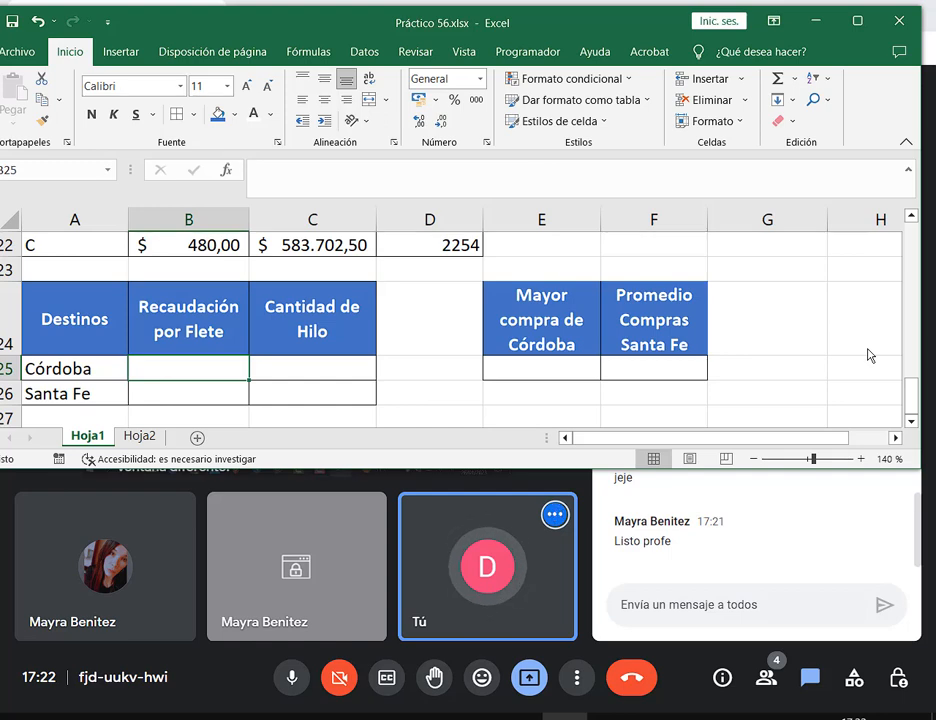
{"action": "type", "text": "="}
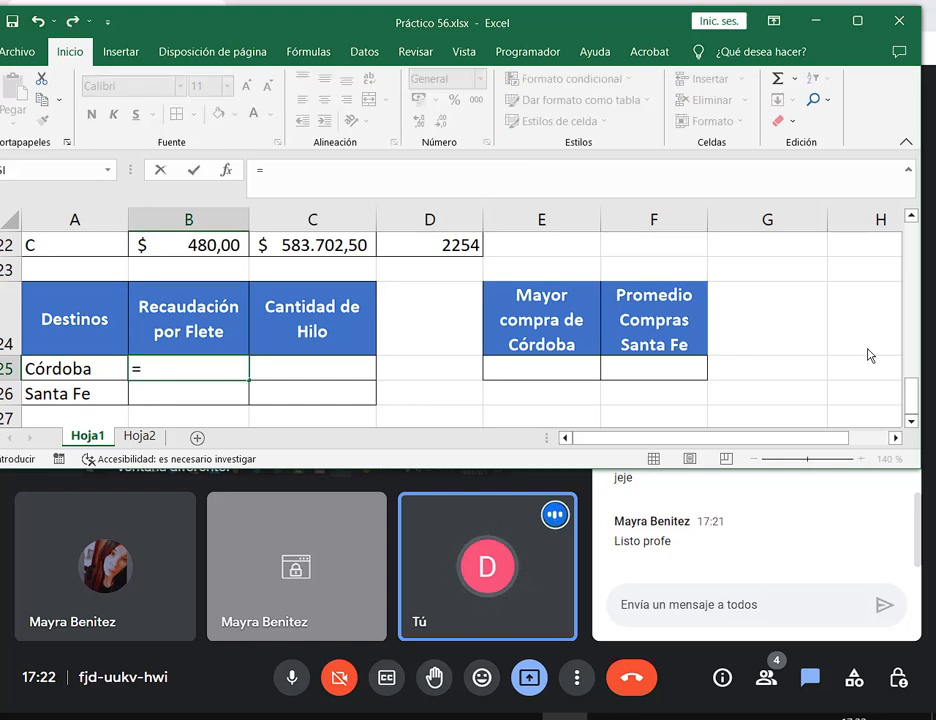
{"action": "type", "text": "SUMAR.SI("}
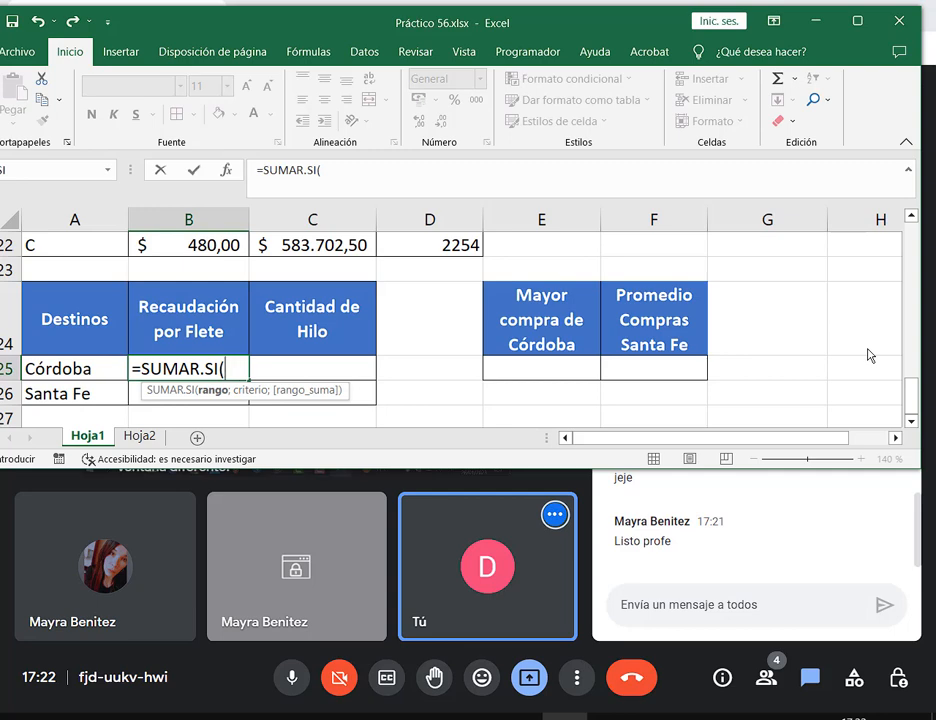
{"action": "type", "text": "DEN"}
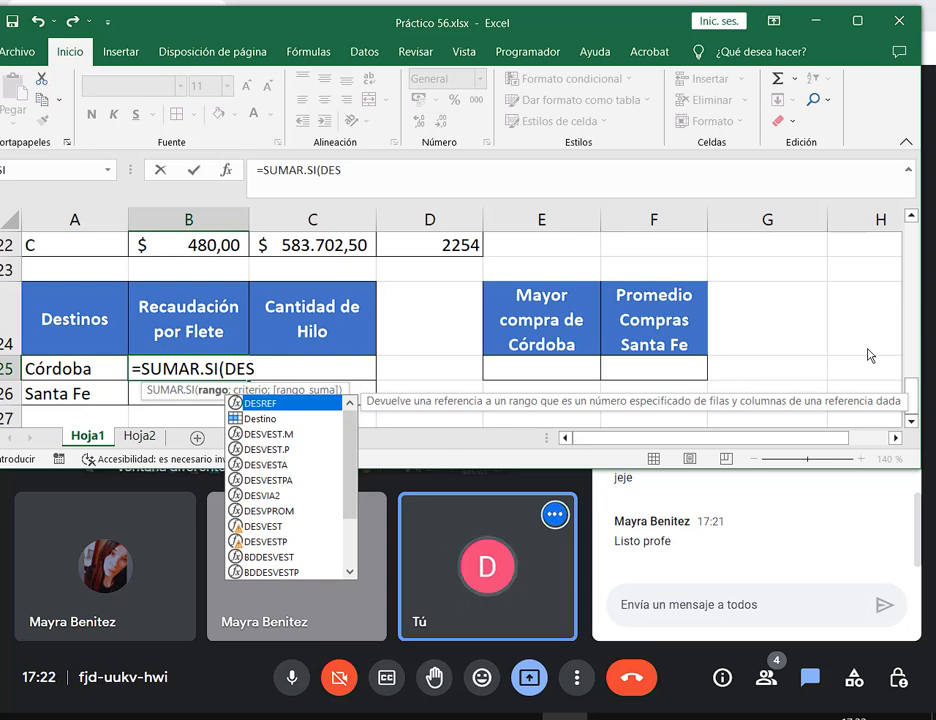
{"action": "key", "text": "Down"}
{"action": "key", "text": "Tab"}
{"action": "type", "text": ";"}
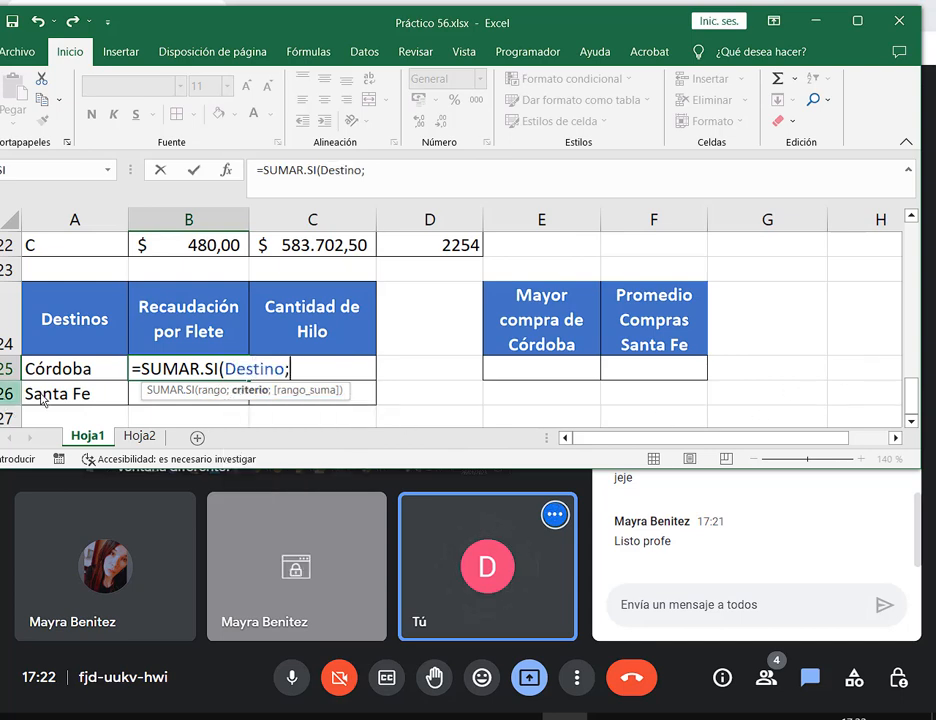
{"action": "left_click", "coordinate": [72, 370]}
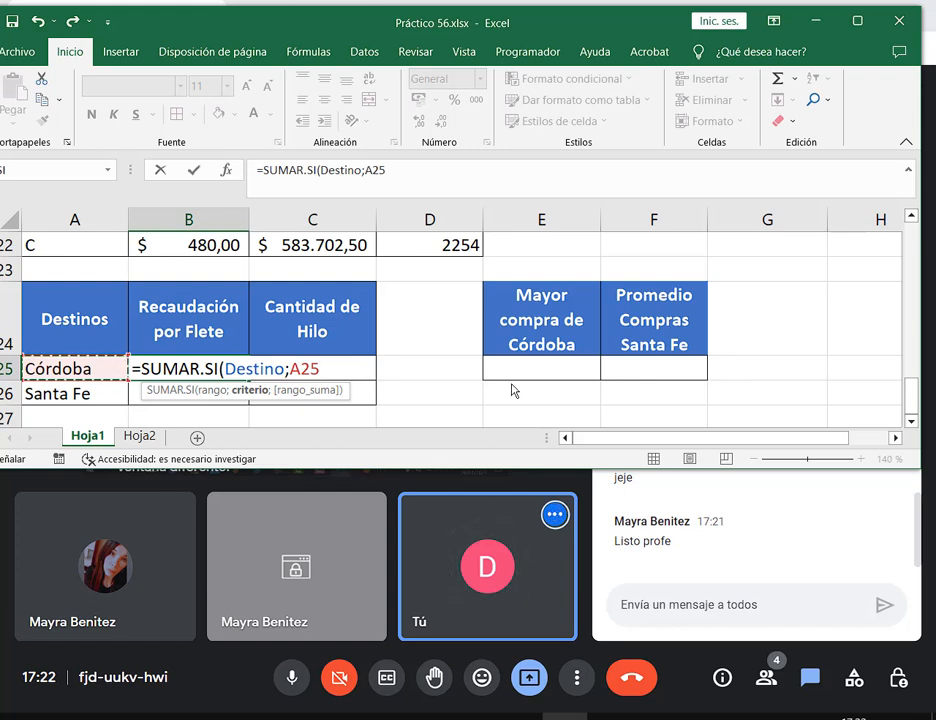
{"action": "type", "text": ";"}
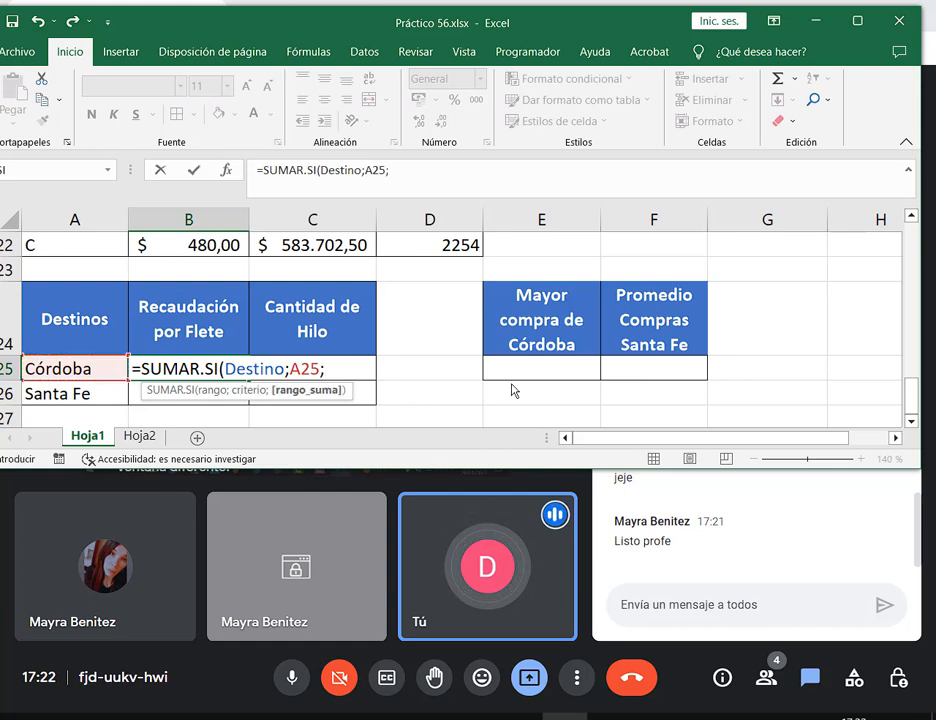
{"action": "type", "text": "Flete)"}
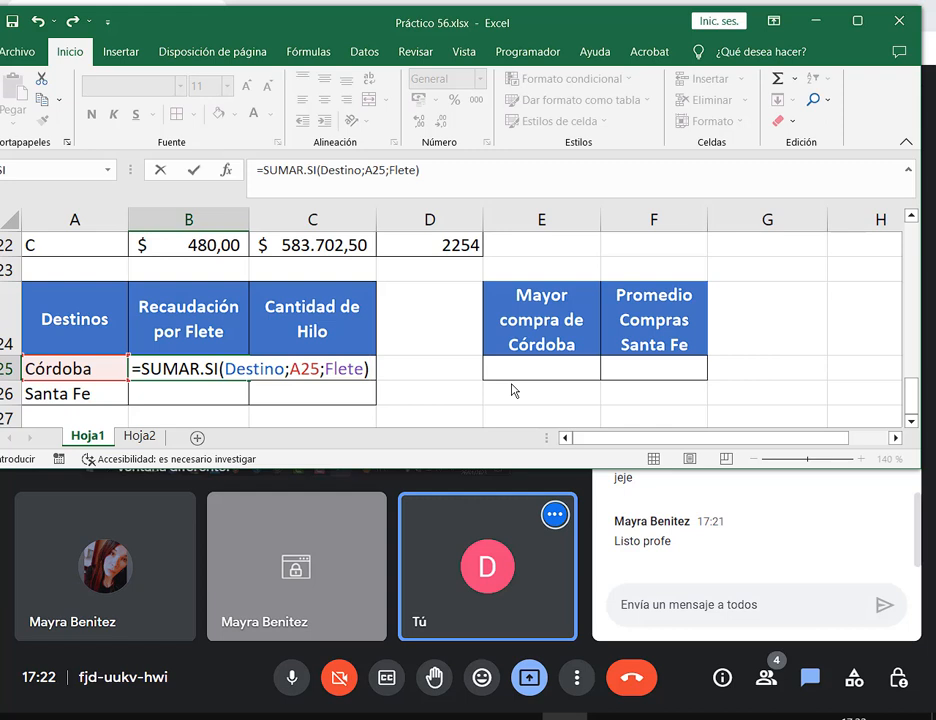
{"action": "key", "text": "Return"}
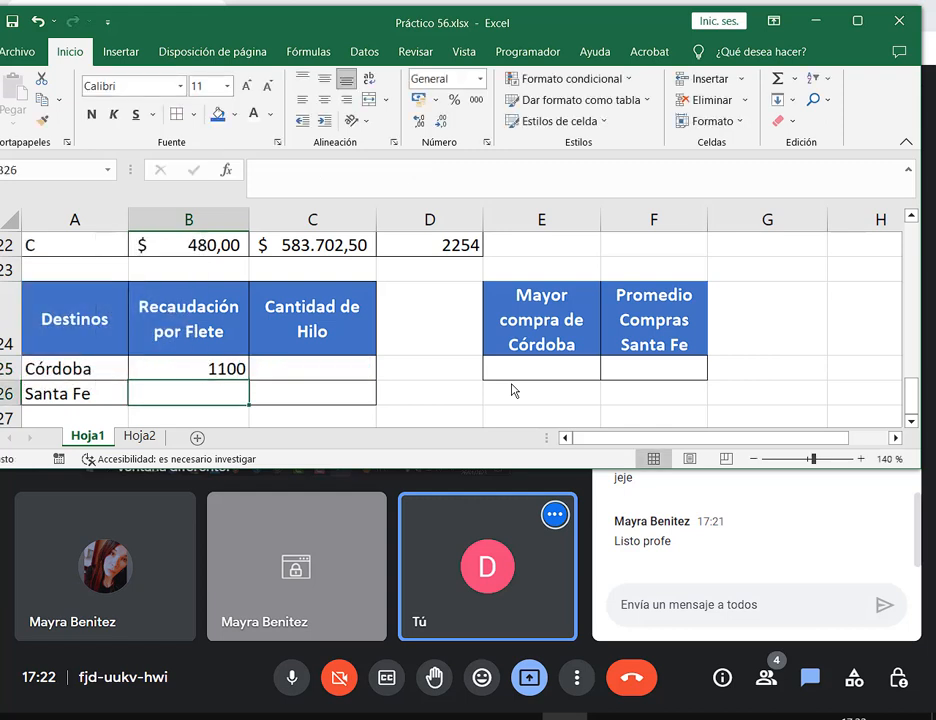
Step: Fill the B25 formula down to B26 for Santa Fe and apply the $ accounting format to both cells
{"action": "left_click", "coordinate": [200, 368]}
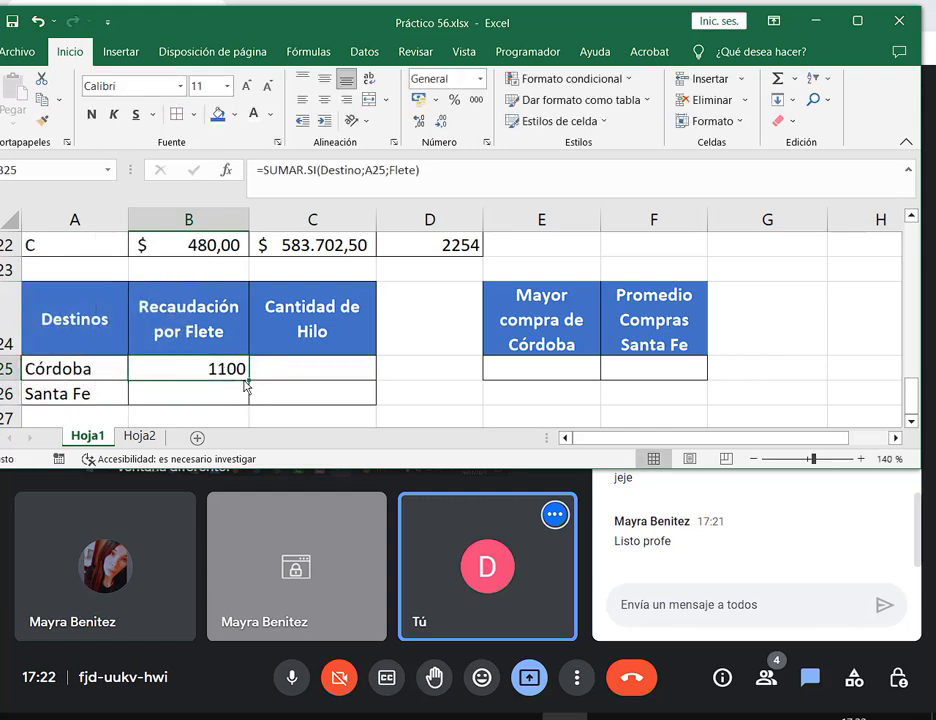
{"action": "key", "text": "Down"}
{"action": "left_click", "coordinate": [240, 370]}
{"action": "left_click_drag", "start_coordinate": [248, 380], "coordinate": [226, 367]}
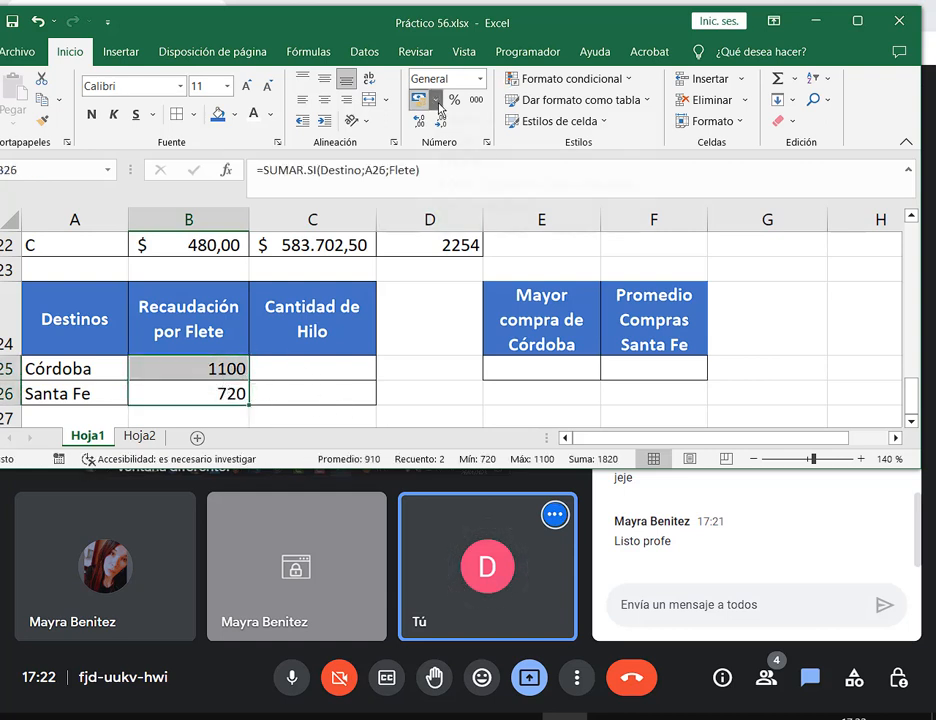
{"action": "left_click", "coordinate": [436, 99]}
{"action": "left_click", "coordinate": [470, 144]}
Step: Display the formula in B25, dismissing the call's raised-hand notification and returning to the workbook
{"action": "double_click", "coordinate": [203, 378]}
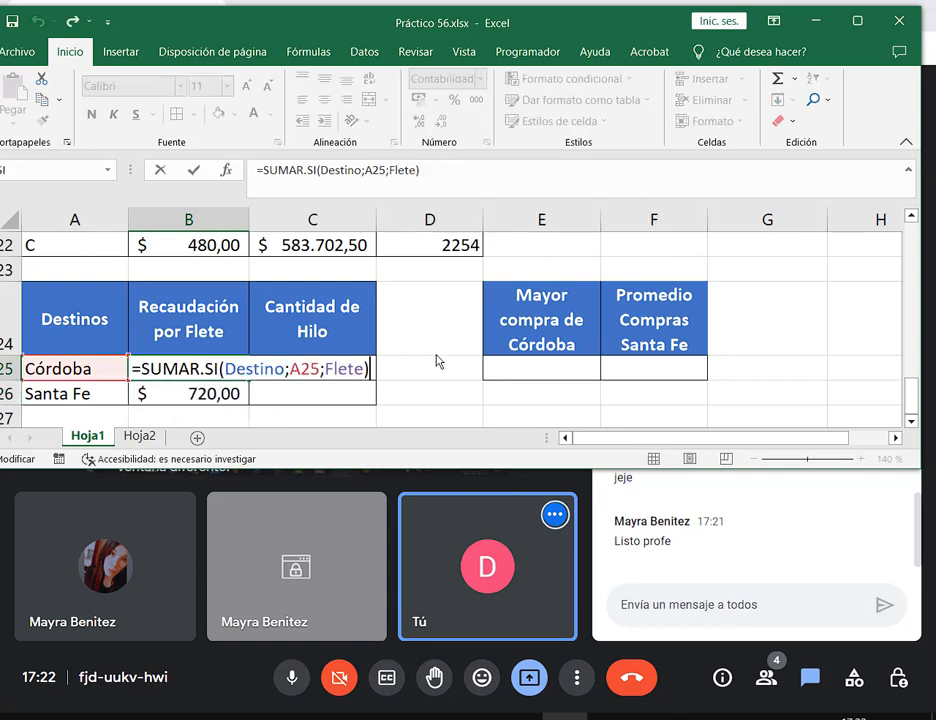
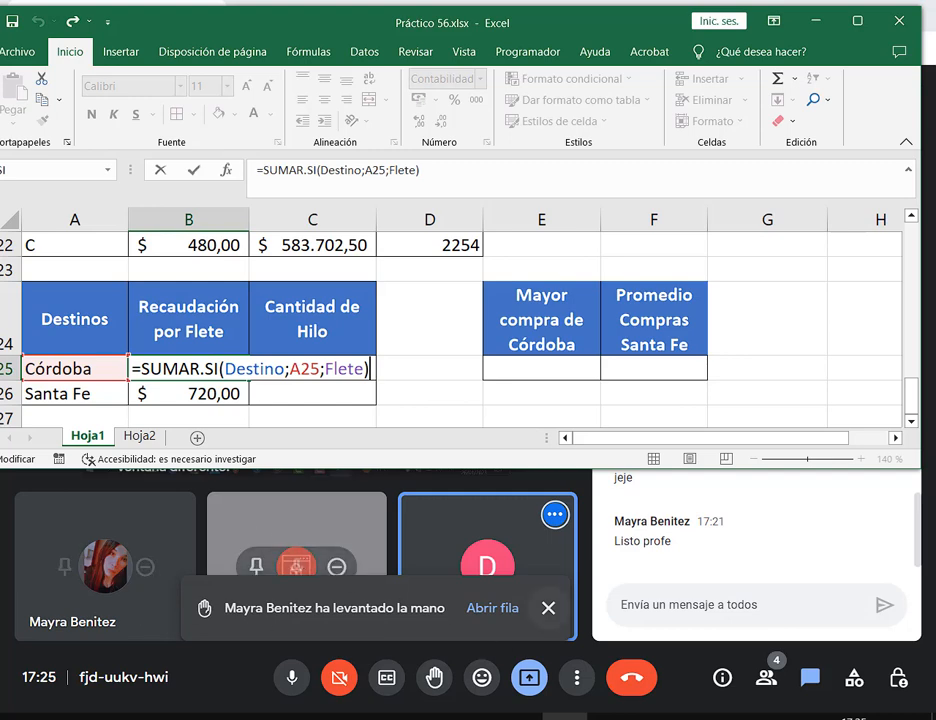
{"action": "left_click", "coordinate": [549, 607]}
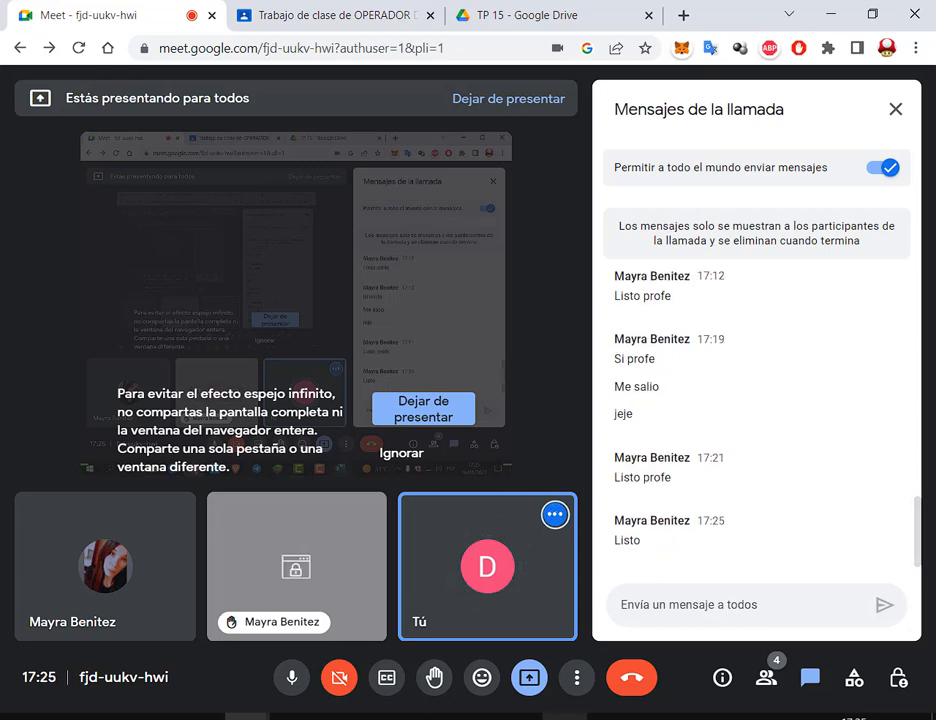
{"action": "left_click", "coordinate": [565, 717]}
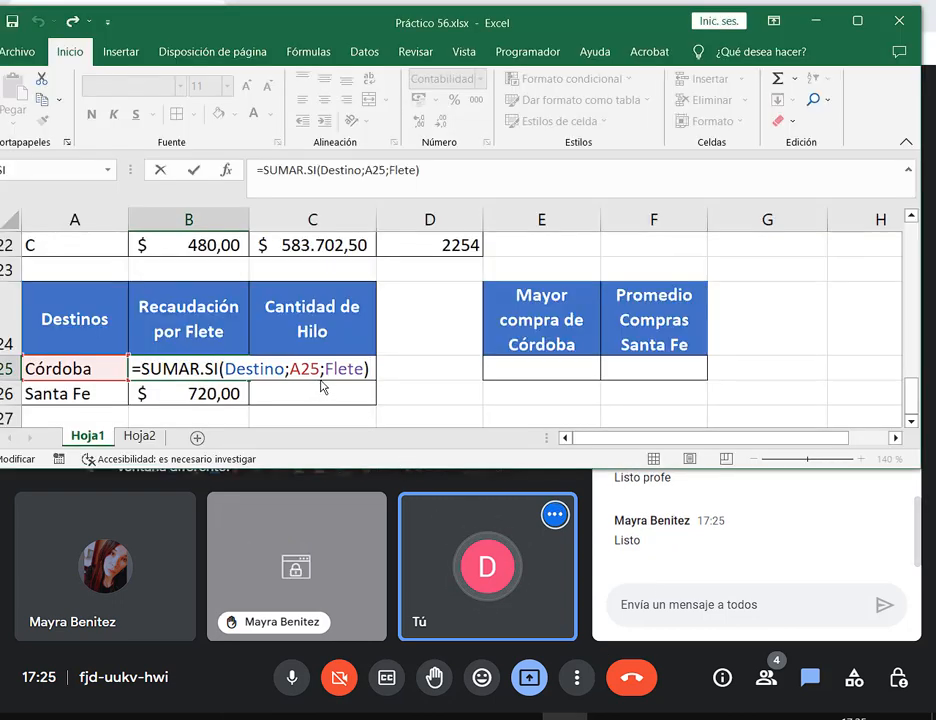
Step: Enter =SUMAR.SI(Destino;A25;Cantidad) in C25 to total Córdoba's thread quantity, and fill it down to C26 for Santa Fe
{"action": "left_click", "coordinate": [352, 377]}
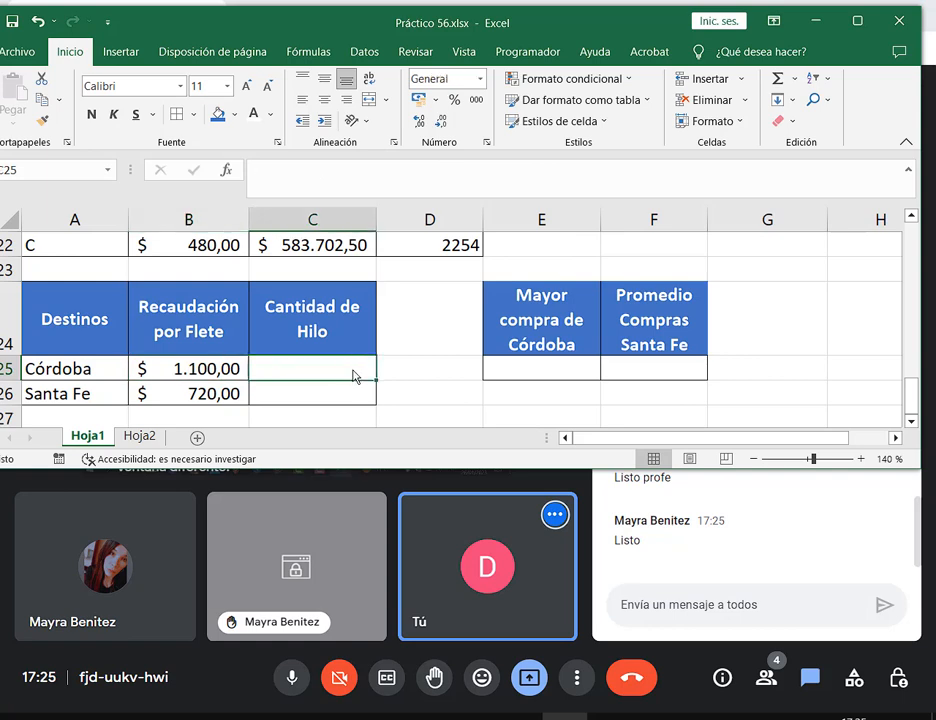
{"action": "type", "text": "="}
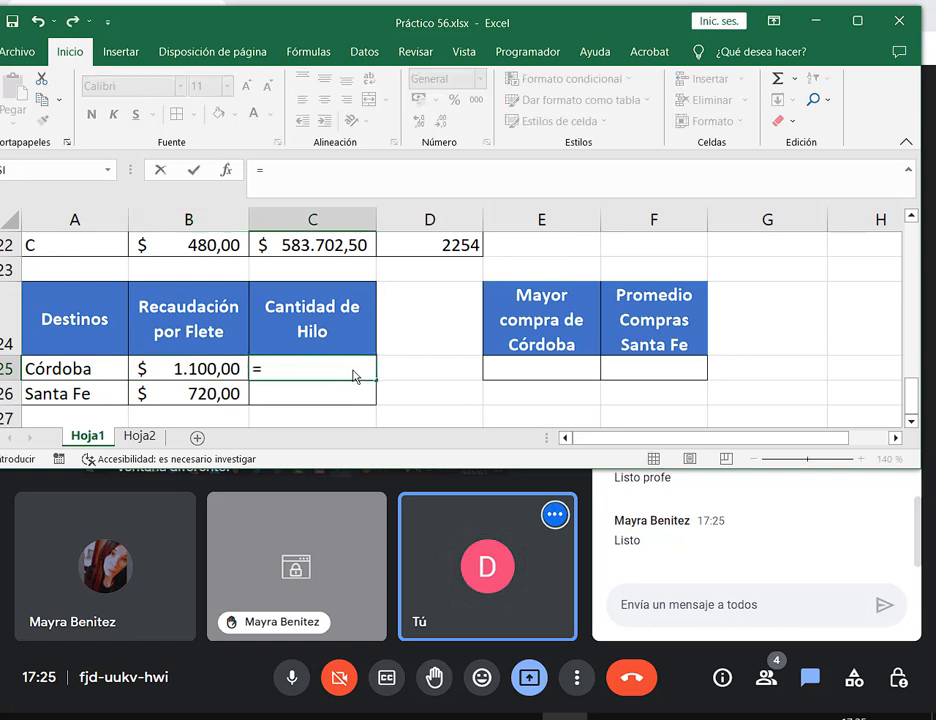
{"action": "type", "text": "SUMAR.SI("}
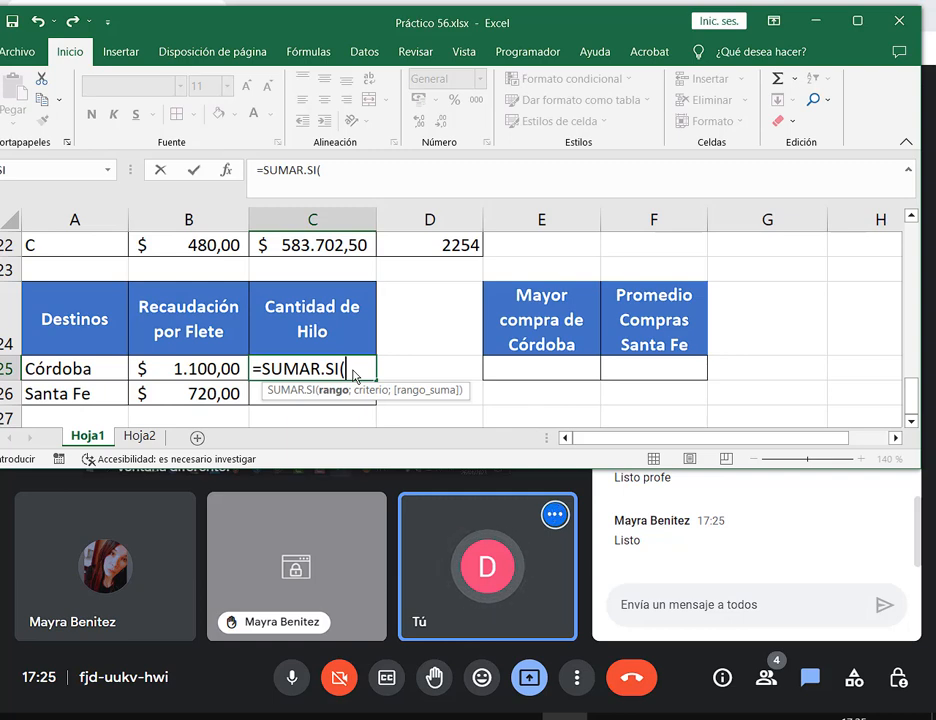
{"action": "type", "text": "DES"}
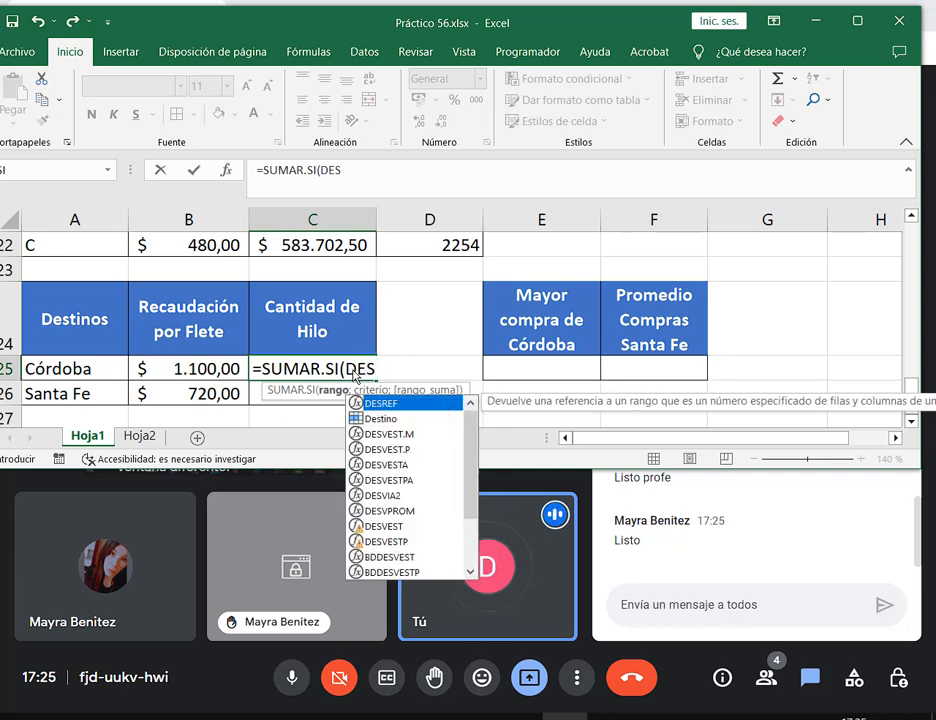
{"action": "key", "text": "Down"}
{"action": "key", "text": "Tab"}
{"action": "type", "text": ";"}
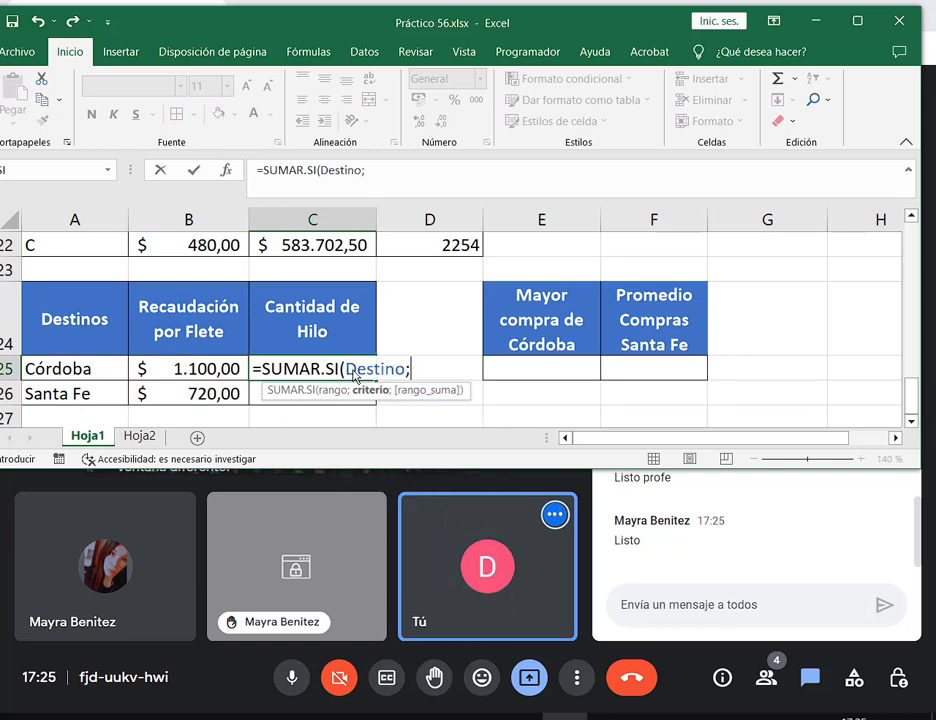
{"action": "left_click", "coordinate": [100, 378]}
{"action": "type", "text": ";"}
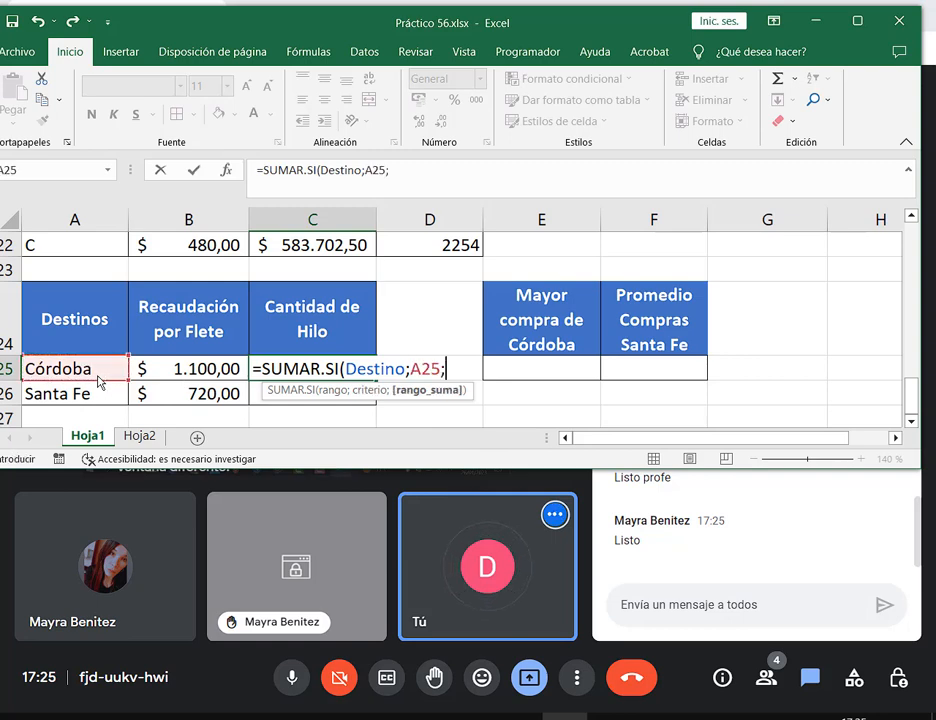
{"action": "type", "text": "CAN"}
{"action": "key", "text": "Tab"}
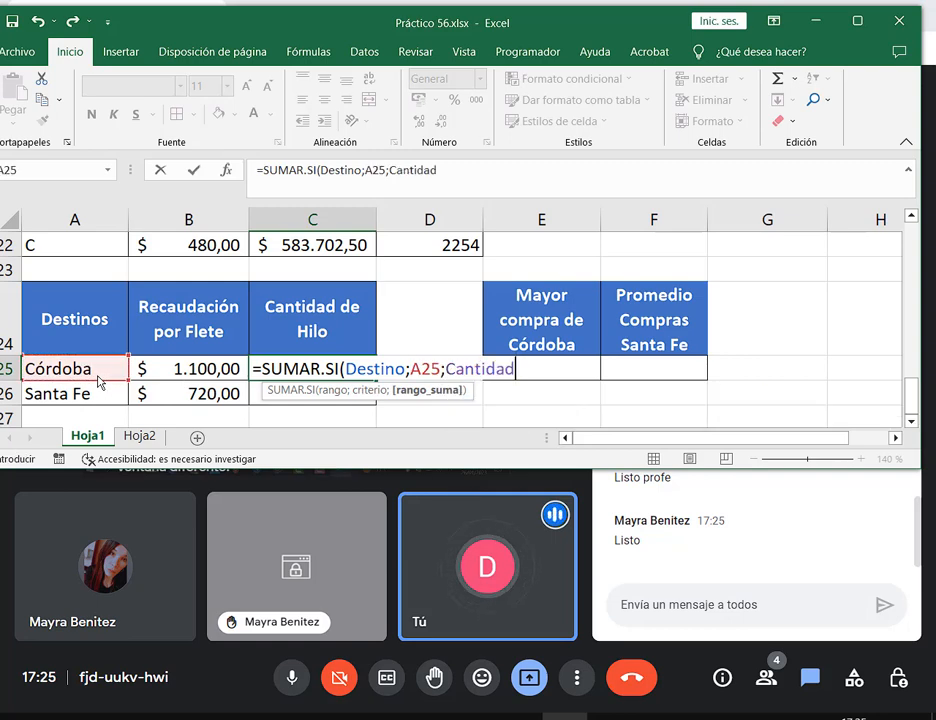
{"action": "type", "text": ")"}
{"action": "key", "text": "Return"}
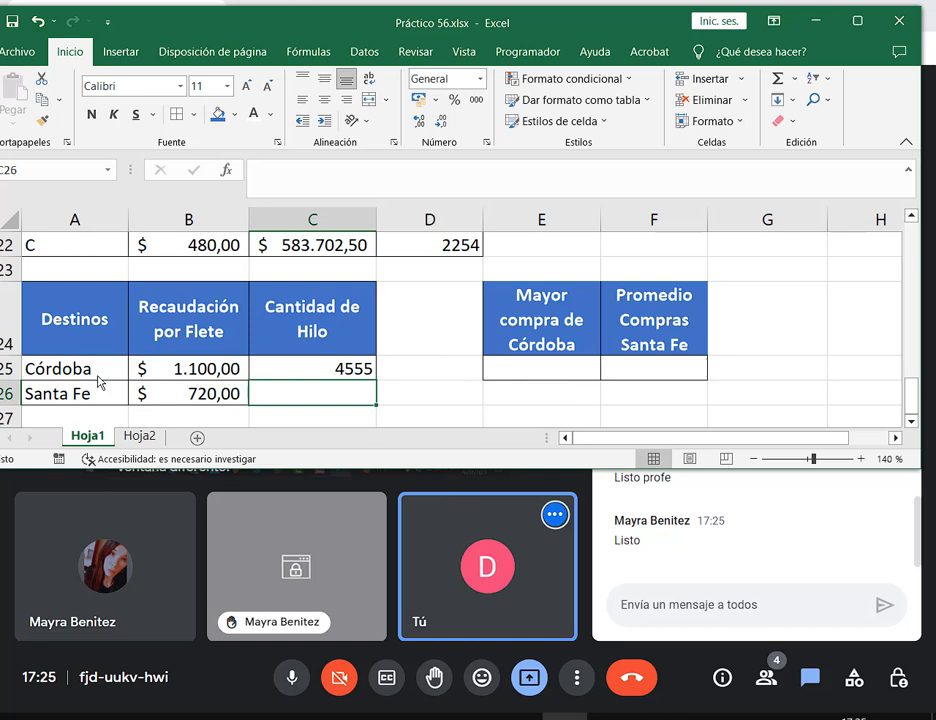
{"action": "left_click", "coordinate": [330, 368]}
{"action": "left_click_drag", "start_coordinate": [367, 381], "coordinate": [368, 399]}
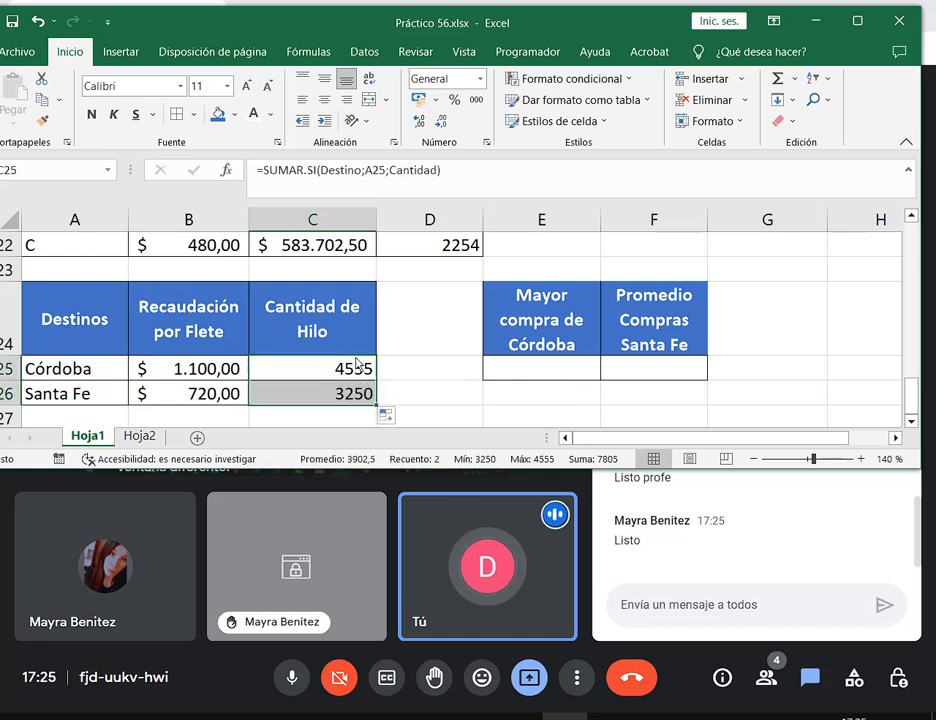
Step: Review the SUMAR.SI formulas in B25, row 22 of the producer table and C25, leaving them as they are
{"action": "left_click", "coordinate": [215, 372]}
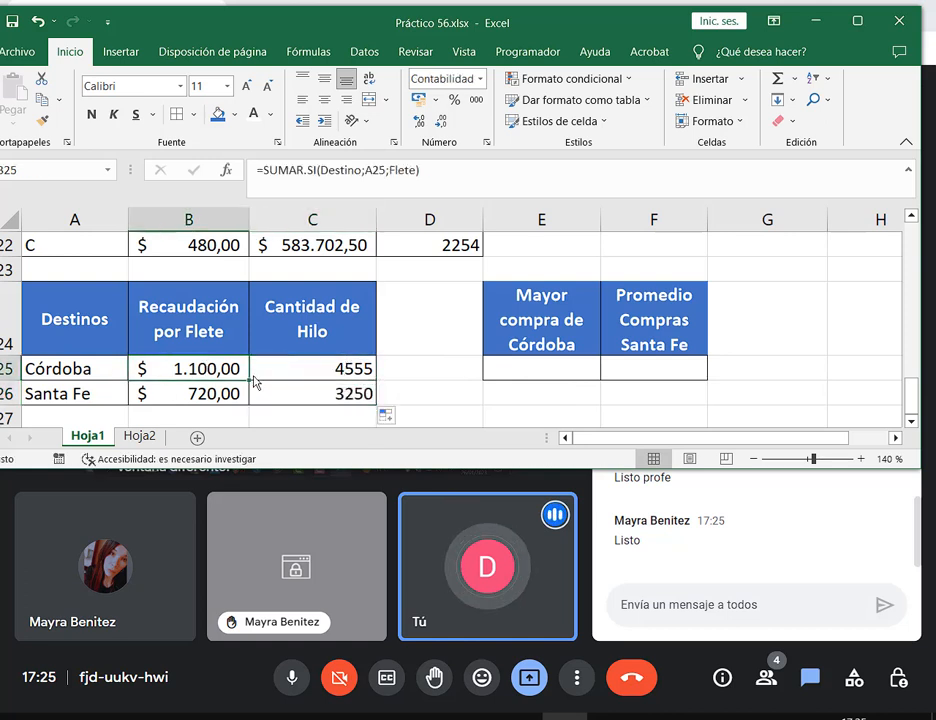
{"action": "left_click", "coordinate": [215, 250]}
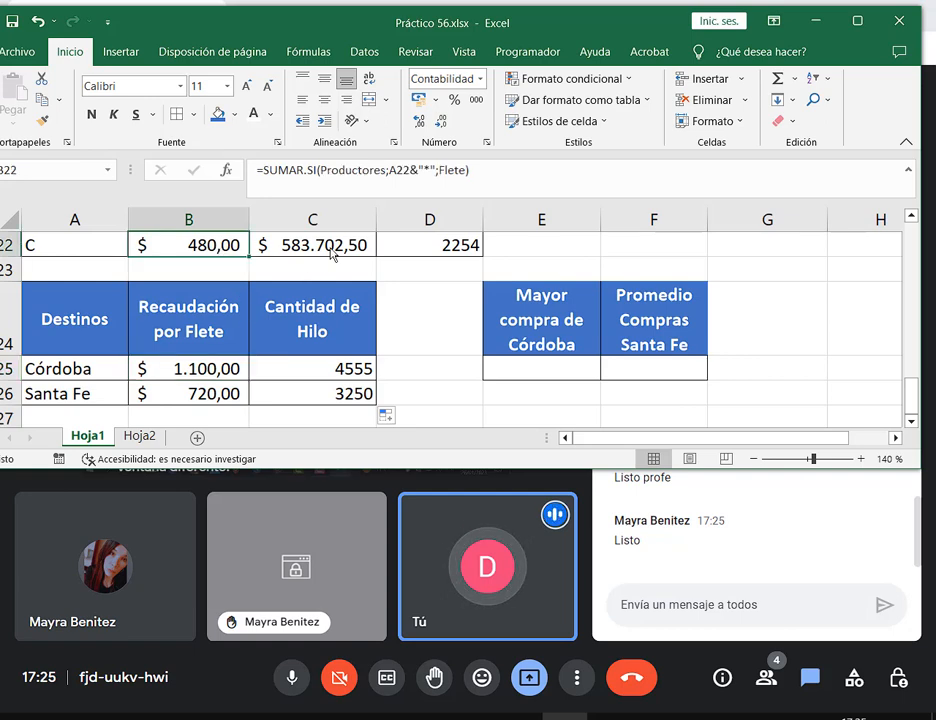
{"action": "left_click", "coordinate": [300, 250]}
{"action": "left_click", "coordinate": [402, 247]}
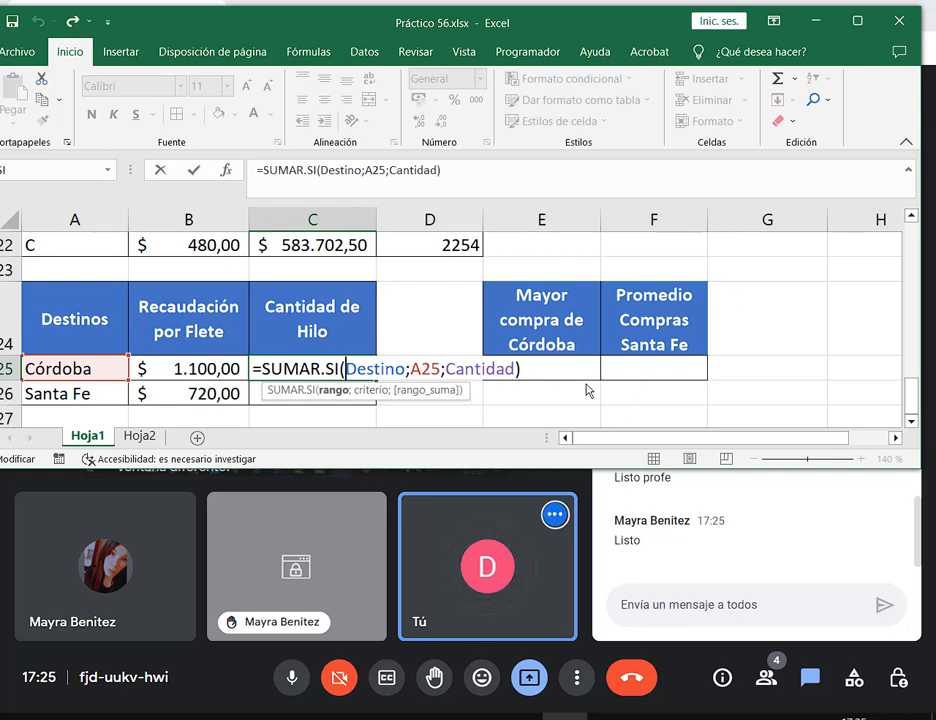
{"action": "key", "text": "ctrl+Return"}
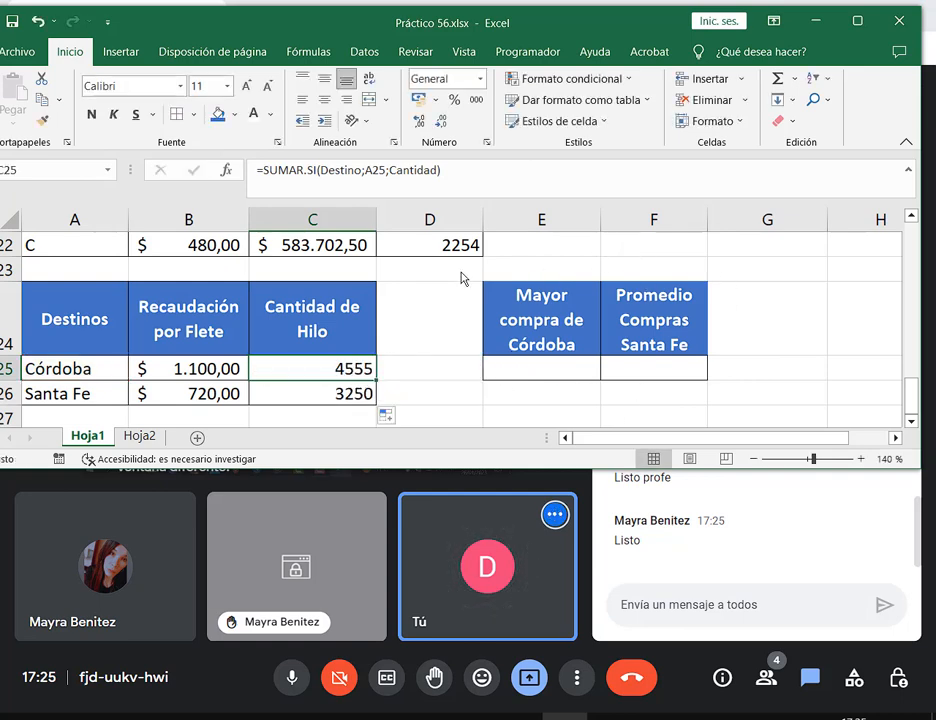
{"action": "mouse_move", "coordinate": [466, 268]}
{"action": "left_mouse_down"}
{"action": "mouse_move", "coordinate": [800, 409]}
{"action": "mouse_move", "coordinate": [724, 398]}
{"action": "left_mouse_up"}
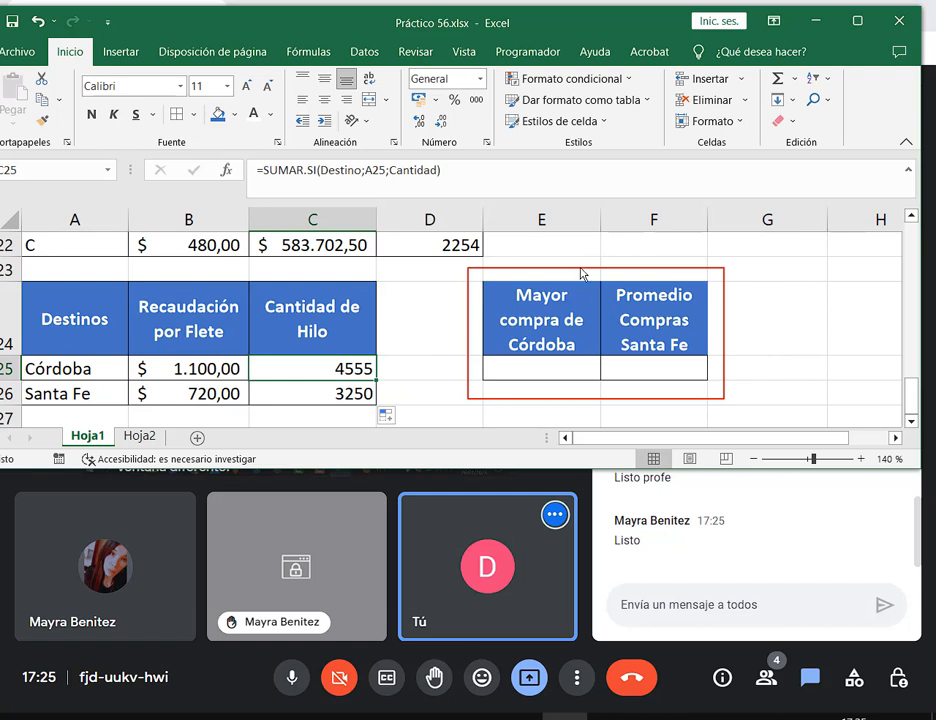
{"action": "mouse_move", "coordinate": [566, 199]}
{"action": "left_mouse_down"}
{"action": "mouse_move", "coordinate": [566, 270]}
{"action": "mouse_move", "coordinate": [555, 291]}
{"action": "left_mouse_up"}
{"action": "key", "text": "Escape"}
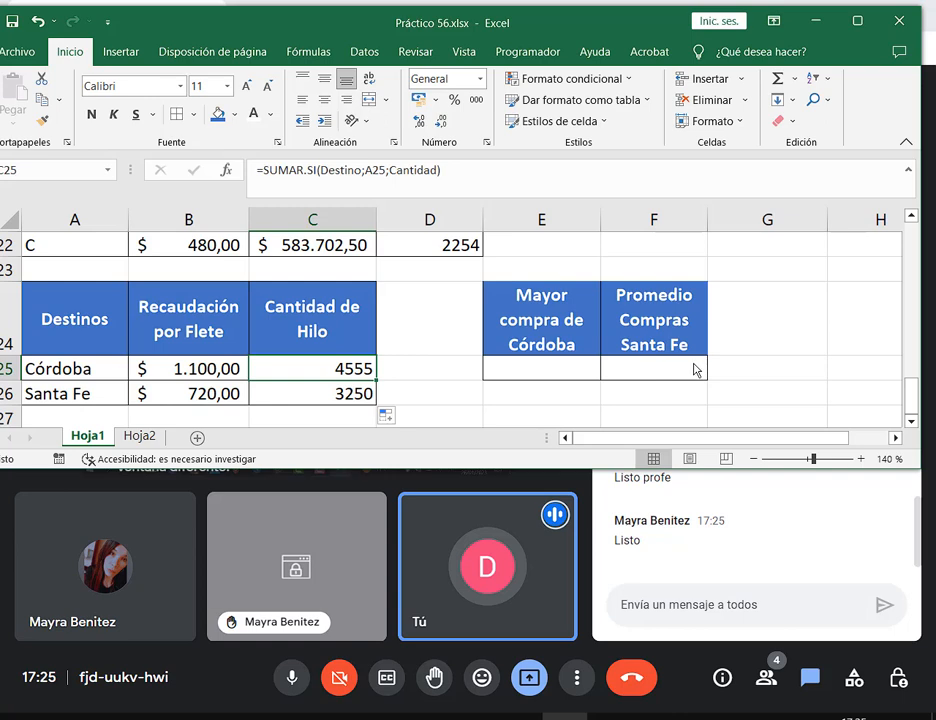
{"action": "left_click_drag", "start_coordinate": [509, 286], "coordinate": [576, 304]}
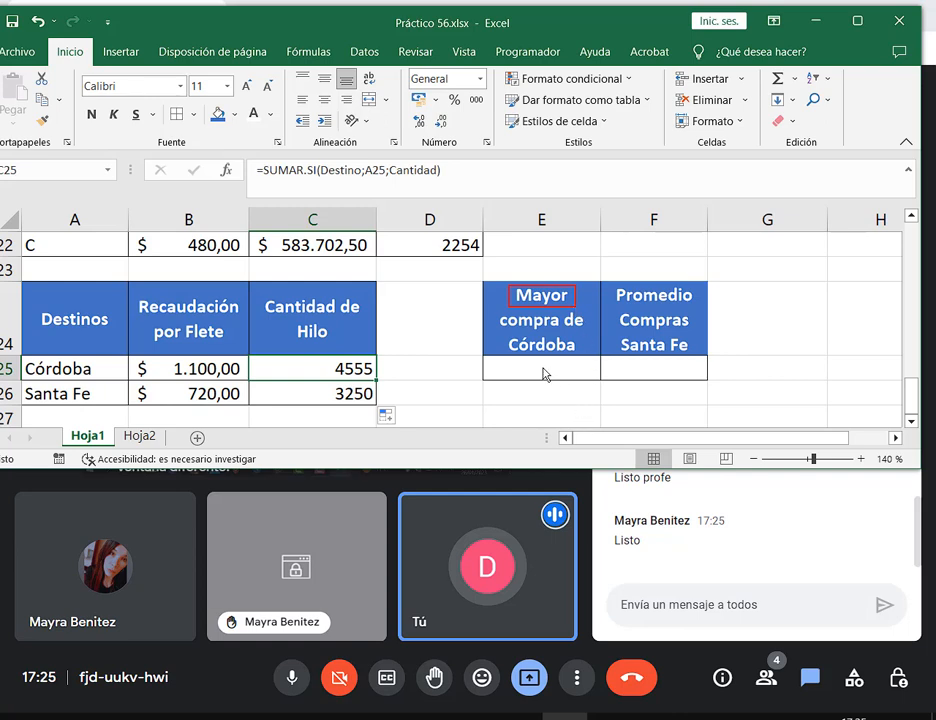
{"action": "left_click_drag", "start_coordinate": [505, 334], "coordinate": [584, 357]}
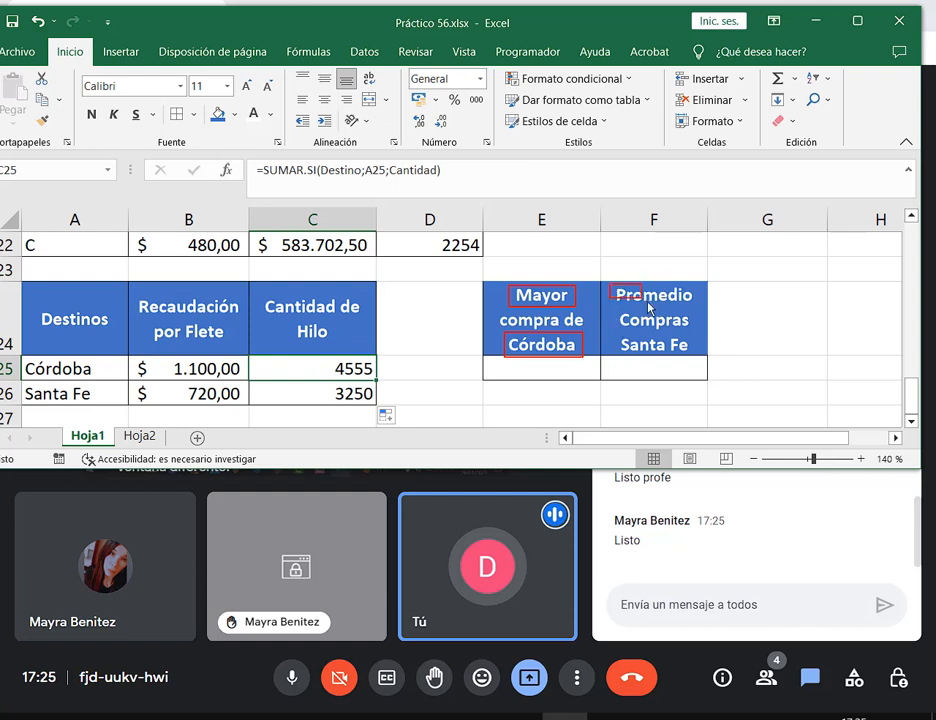
{"action": "left_click_drag", "start_coordinate": [609, 283], "coordinate": [698, 312]}
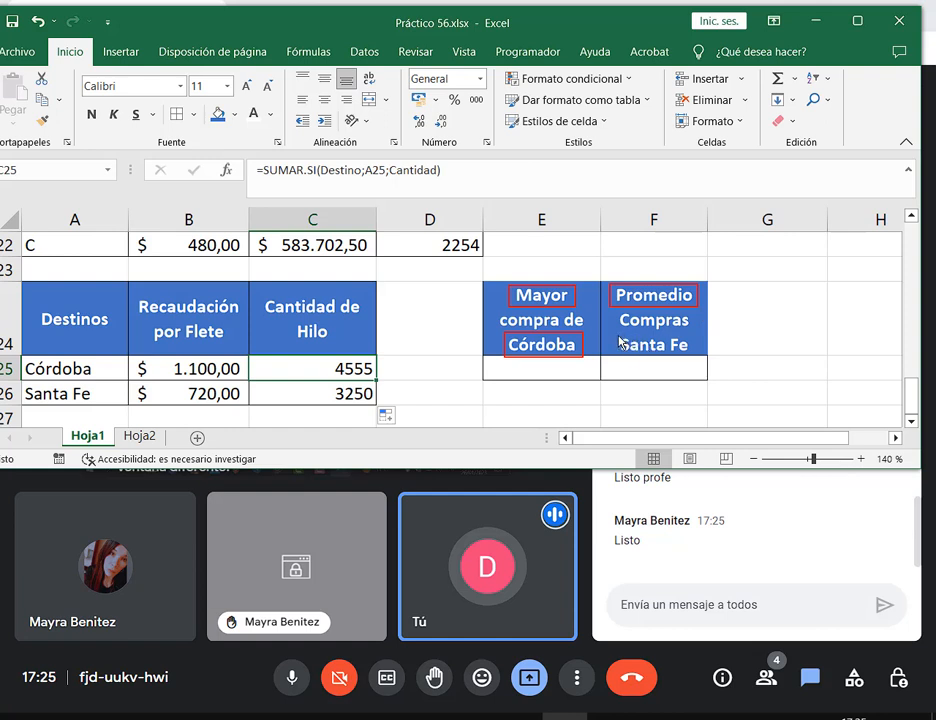
{"action": "left_click_drag", "start_coordinate": [617, 335], "coordinate": [692, 356]}
Step: Open Bloc de notas and place its window just below the headings of the destination tables
{"action": "key", "text": "super"}
{"action": "type", "text": "BLO"}
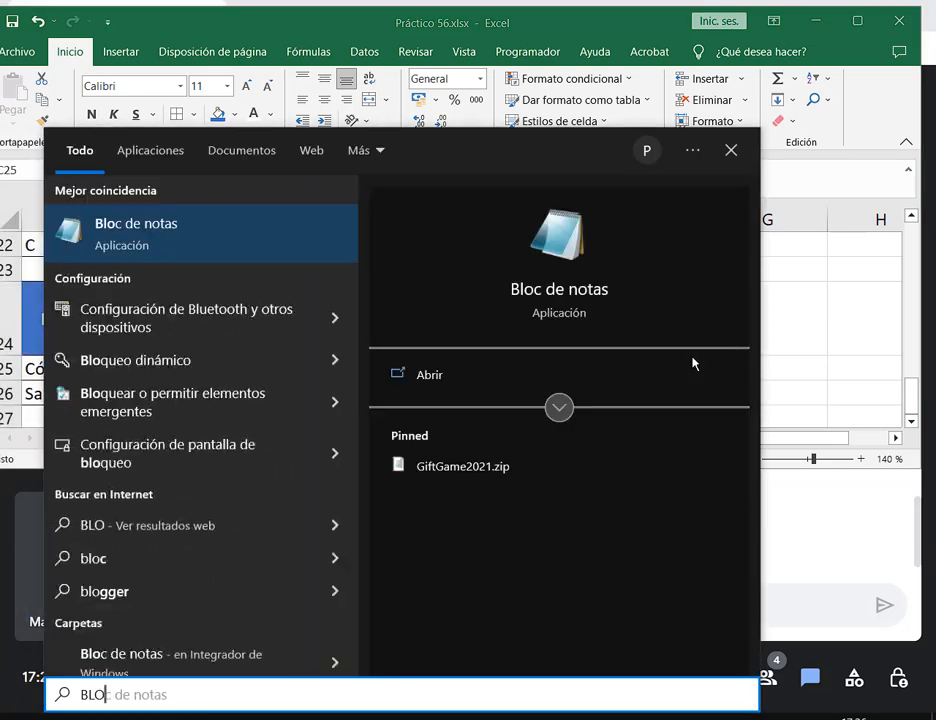
{"action": "key", "text": "Return"}
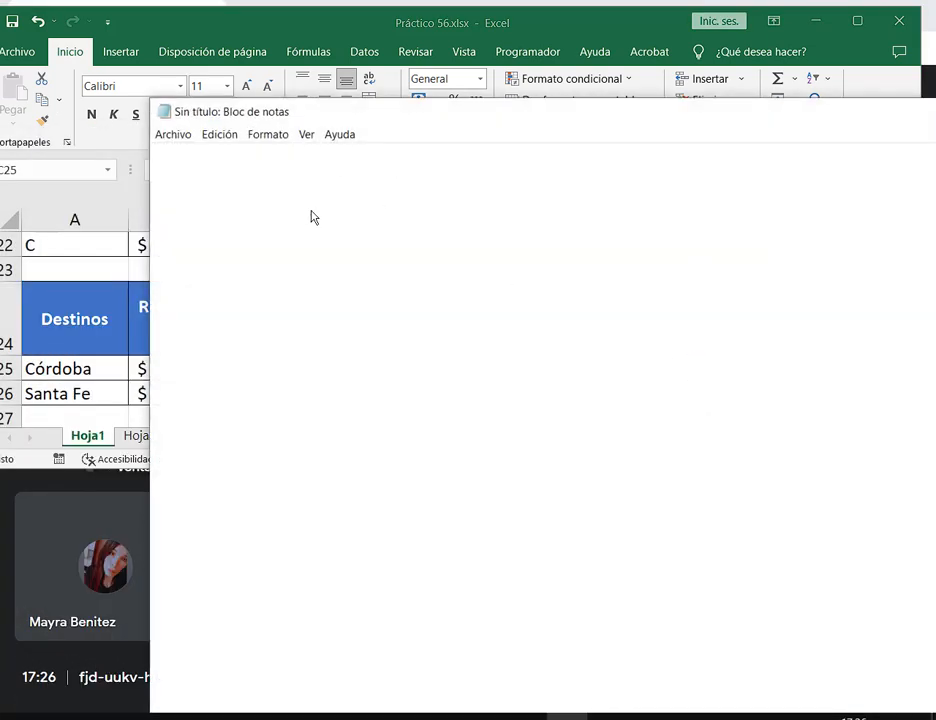
{"action": "left_click_drag", "start_coordinate": [345, 119], "coordinate": [375, 383]}
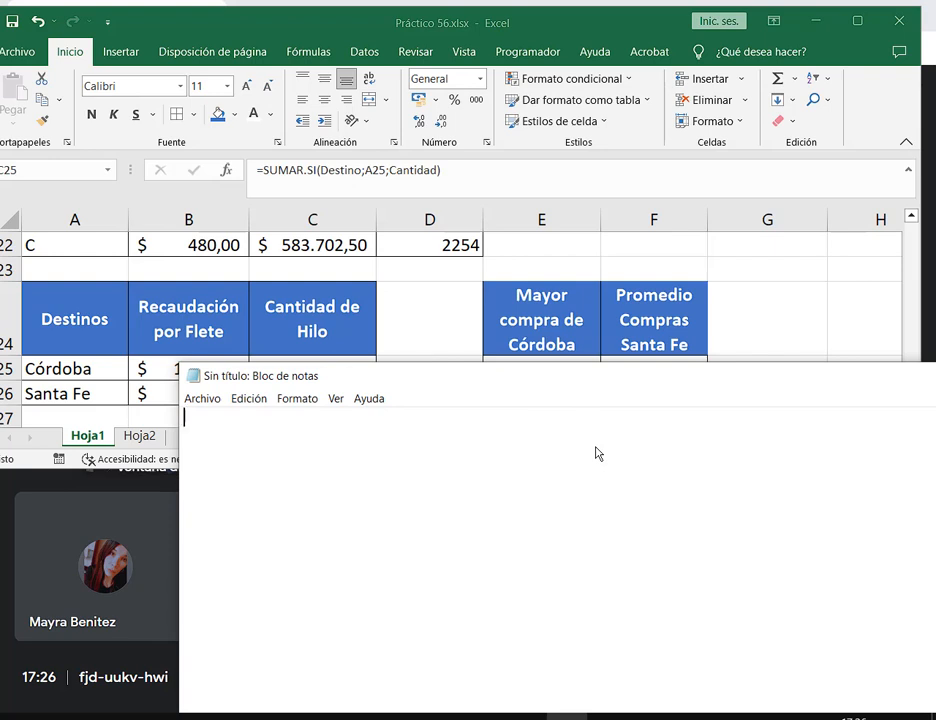
Step: Write the heading line "Funciones de estadística" in the blank note
{"action": "type", "text": "fUN"}
{"action": "key", "text": "BackSpace"}
{"action": "key", "text": "BackSpace"}
{"action": "key", "text": "BackSpace"}
{"action": "type", "text": "F"}
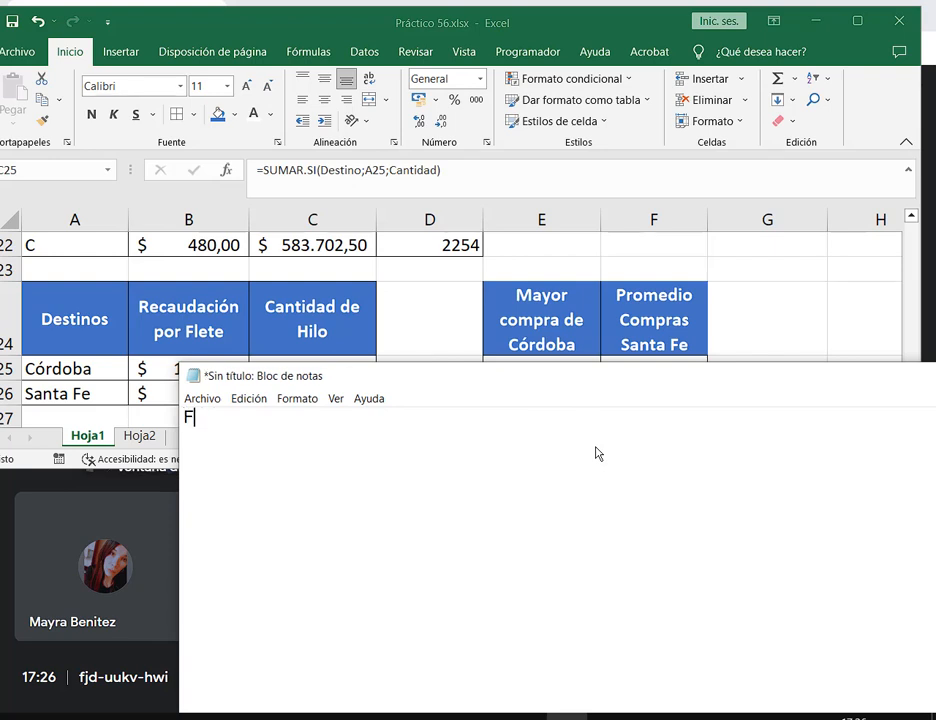
{"action": "type", "text": "unciones de e"}
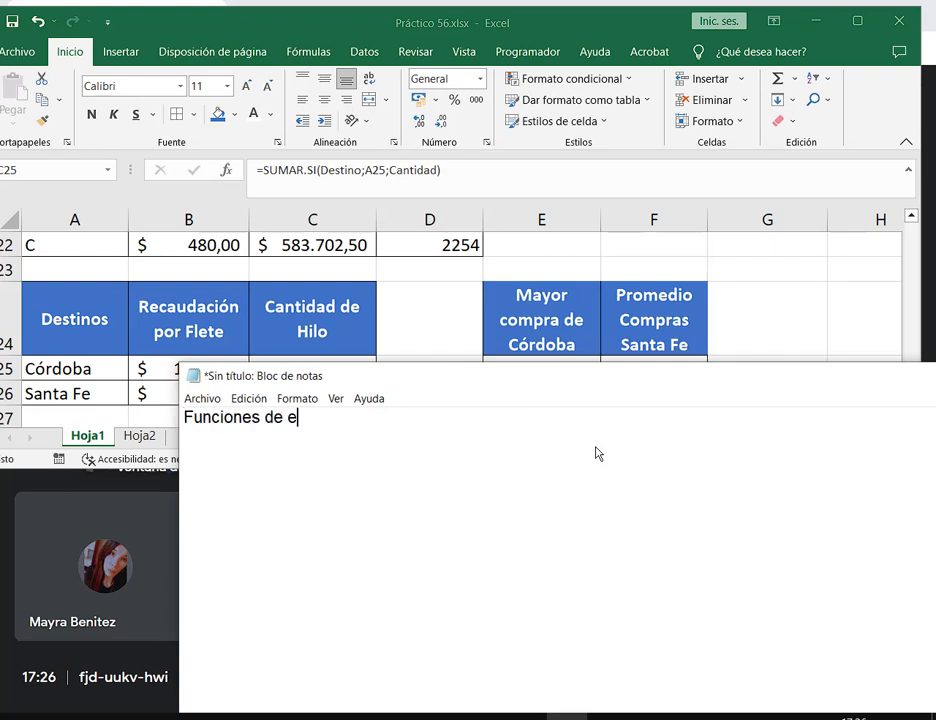
{"action": "type", "text": "stadística"}
{"action": "key", "text": "Return"}
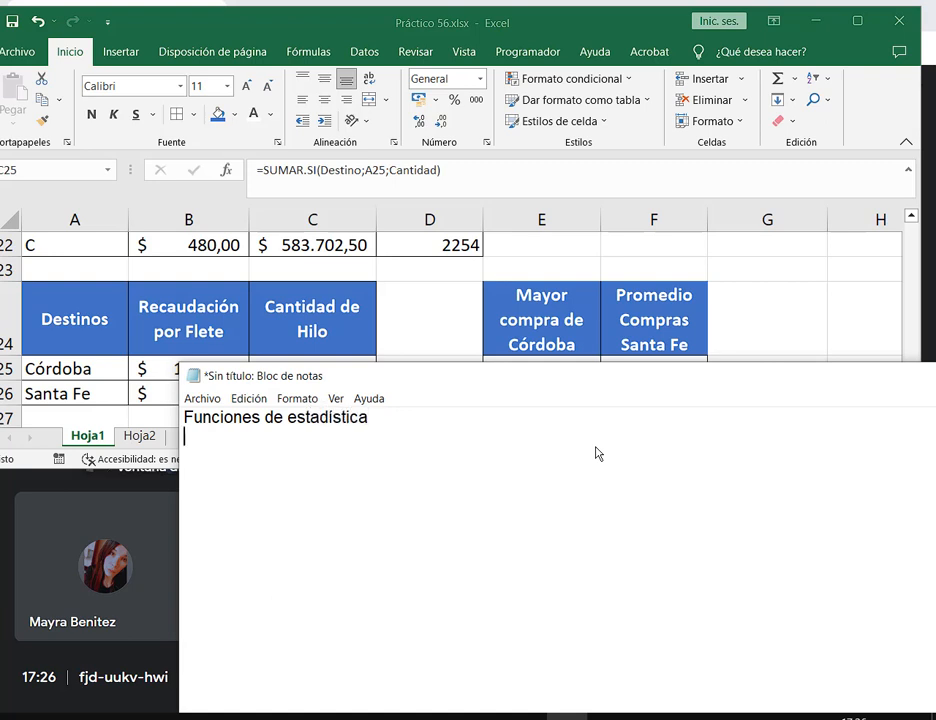
Step: List the functions MAX, Min, Promedio, Suma and Contar on separate lines under the heading
{"action": "type", "text": "MAX "}
{"action": "type", "text": "Min "}
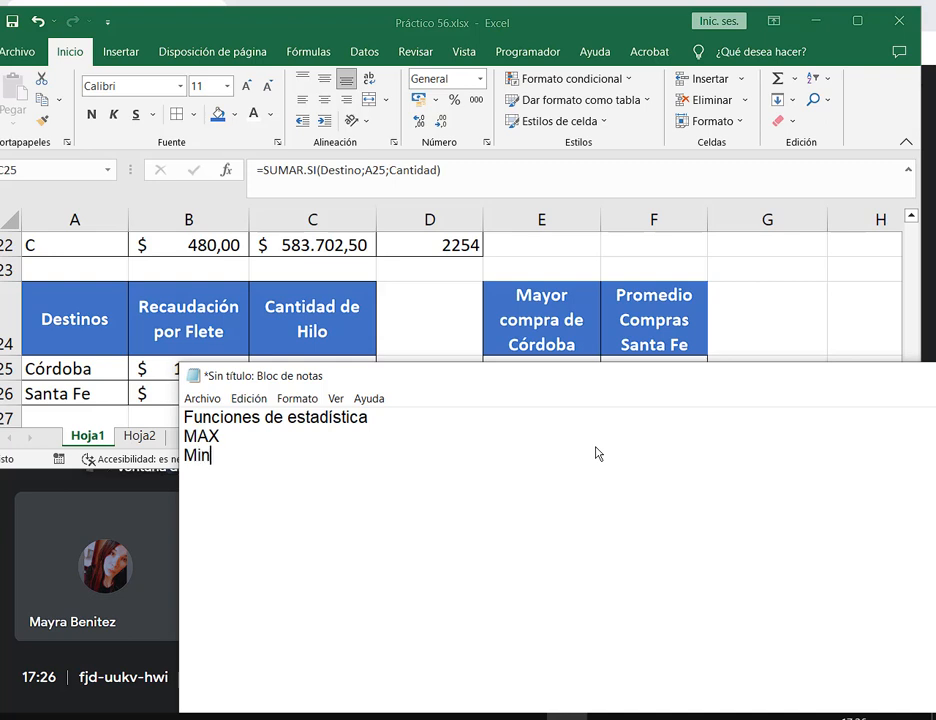
{"action": "type", "text": "Promedio"}
{"action": "key", "text": "Return"}
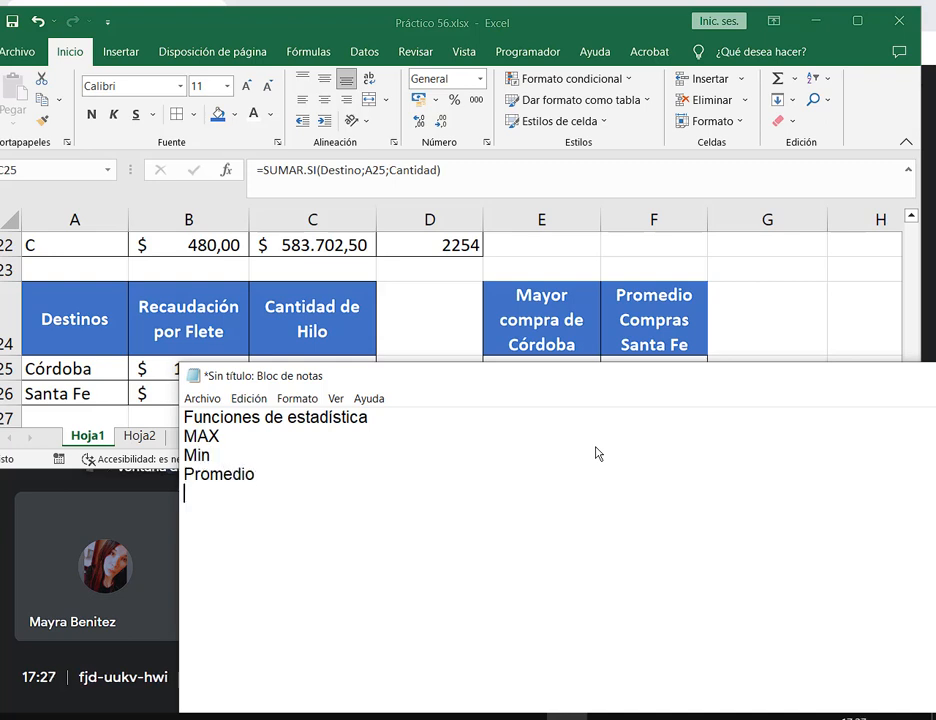
{"action": "type", "text": "S"}
{"action": "type", "text": "uma "}
{"action": "type", "text": "Contar"}
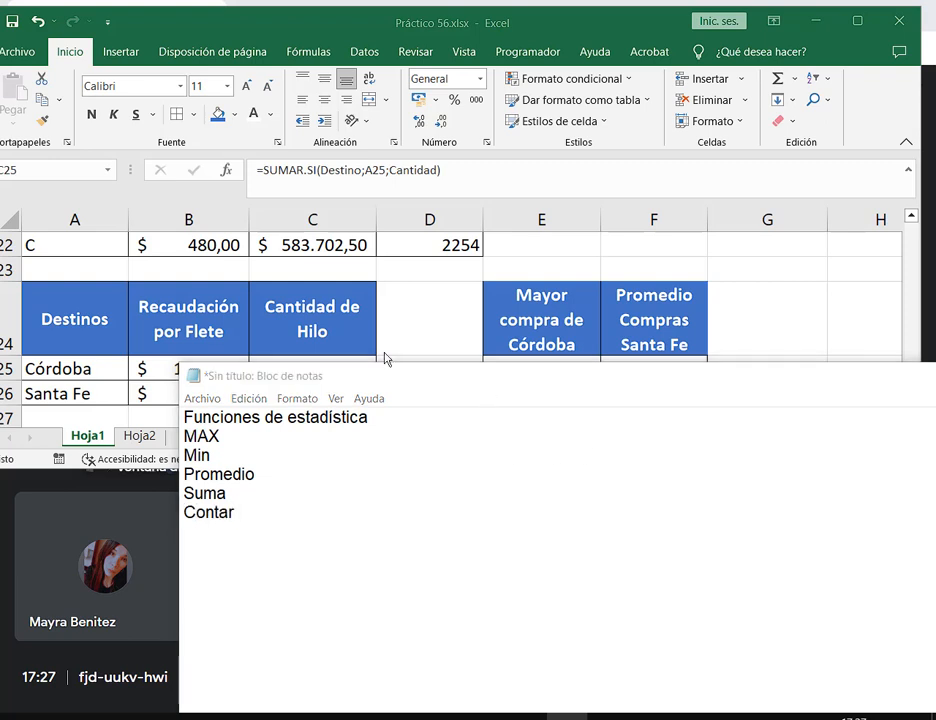
Step: Highlight the function list from MAX to Contar in the note, and minimise Bloc de notas to return to Excel
{"action": "mouse_move", "coordinate": [183, 485]}
{"action": "left_mouse_down"}
{"action": "mouse_move", "coordinate": [226, 503]}
{"action": "mouse_move", "coordinate": [240, 527]}
{"action": "left_mouse_up"}
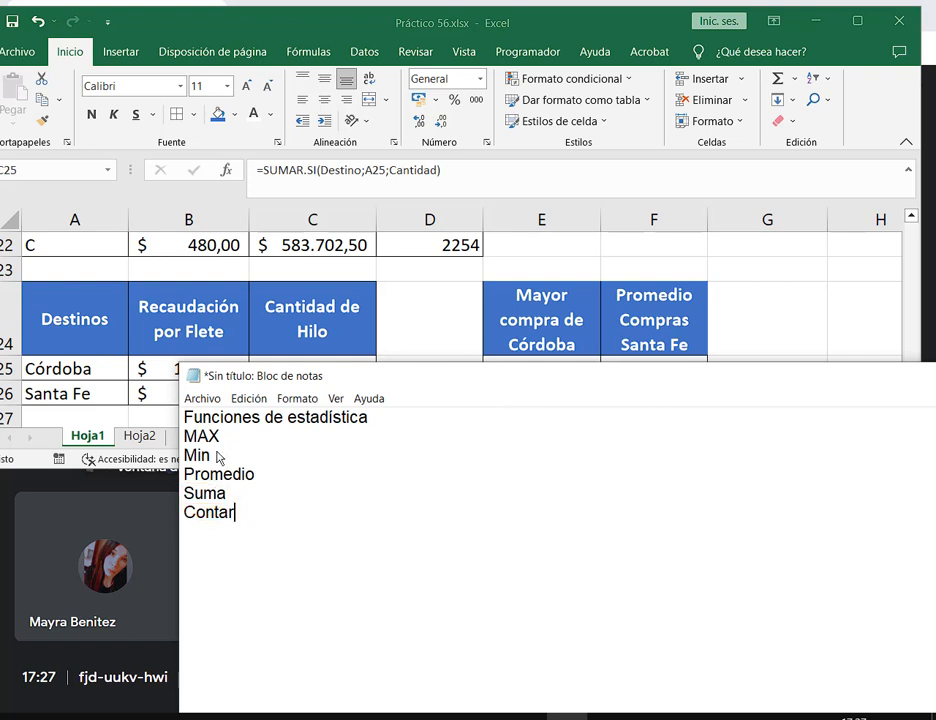
{"action": "left_click_drag", "start_coordinate": [184, 437], "coordinate": [253, 520]}
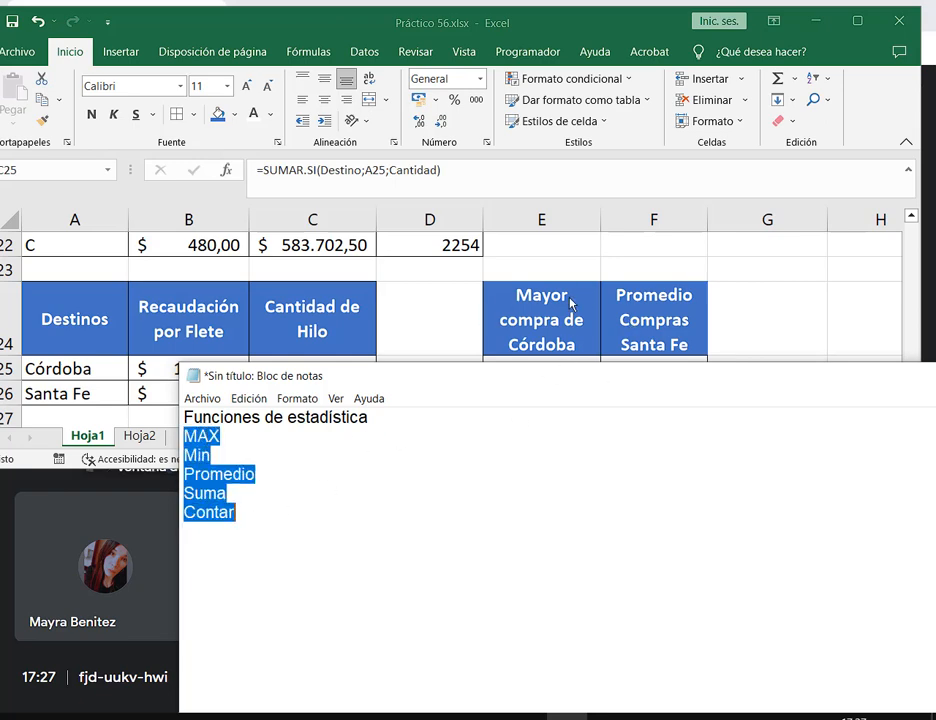
{"action": "left_click_drag", "start_coordinate": [875, 378], "coordinate": [765, 381]}
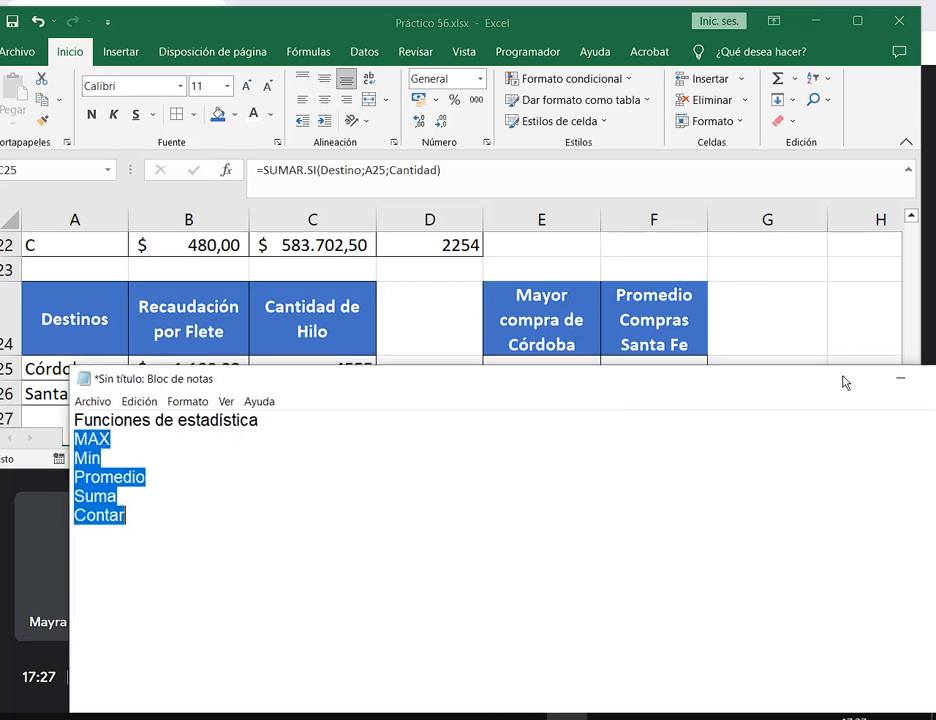
{"action": "left_click", "coordinate": [909, 381]}
Step: Start a MAX formula with a nested SI function in cell E25, under "Mayor compra de Córdoba"
{"action": "left_click", "coordinate": [560, 371]}
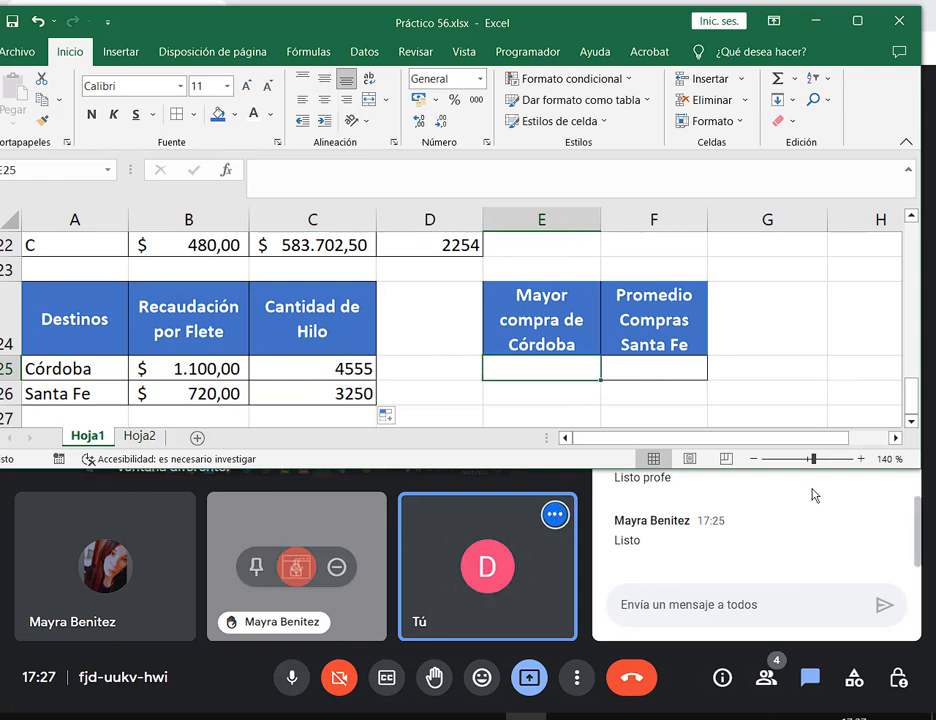
{"action": "type", "text": "="}
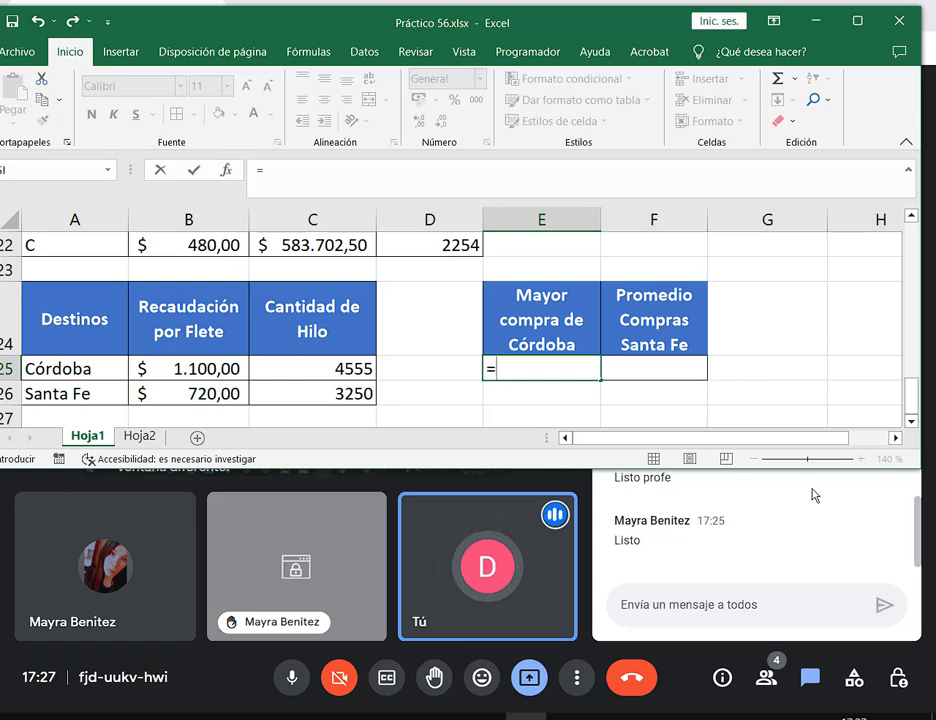
{"action": "type", "text": "ma"}
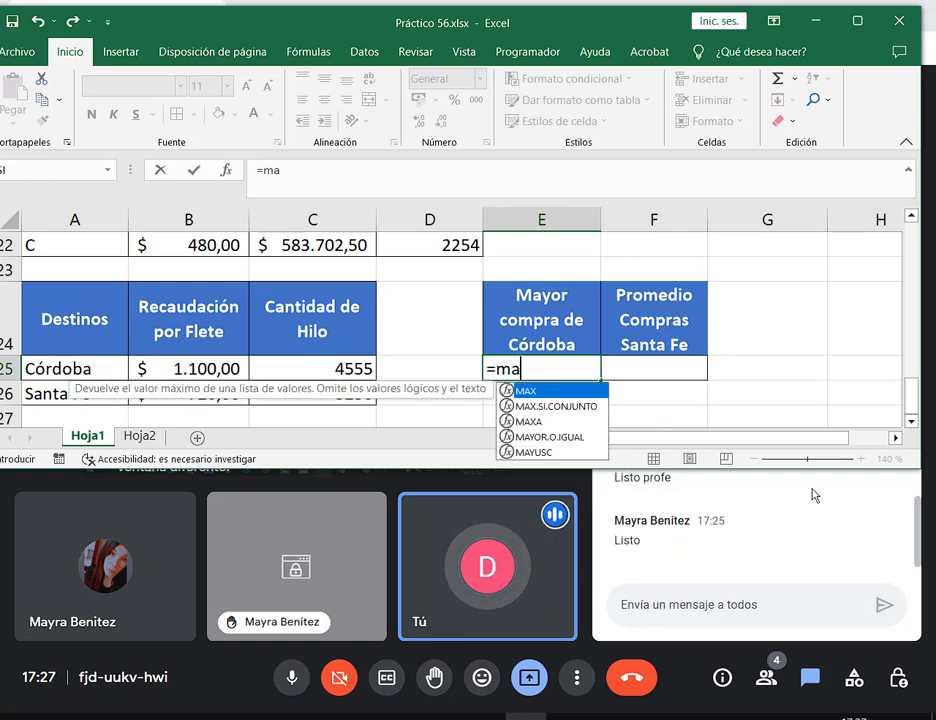
{"action": "key", "text": "Tab"}
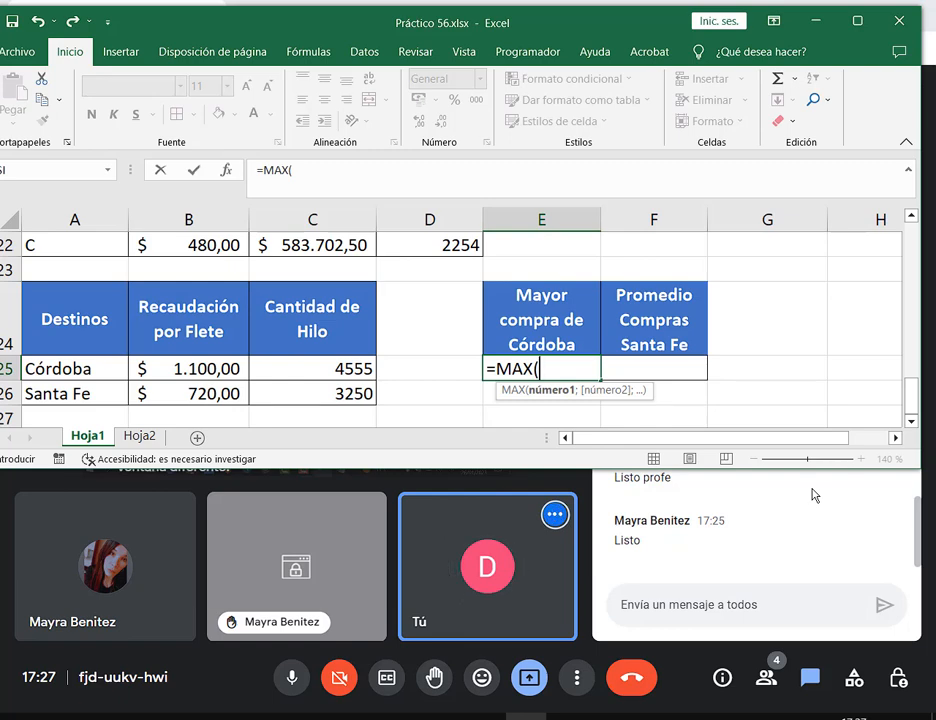
{"action": "type", "text": "SI"}
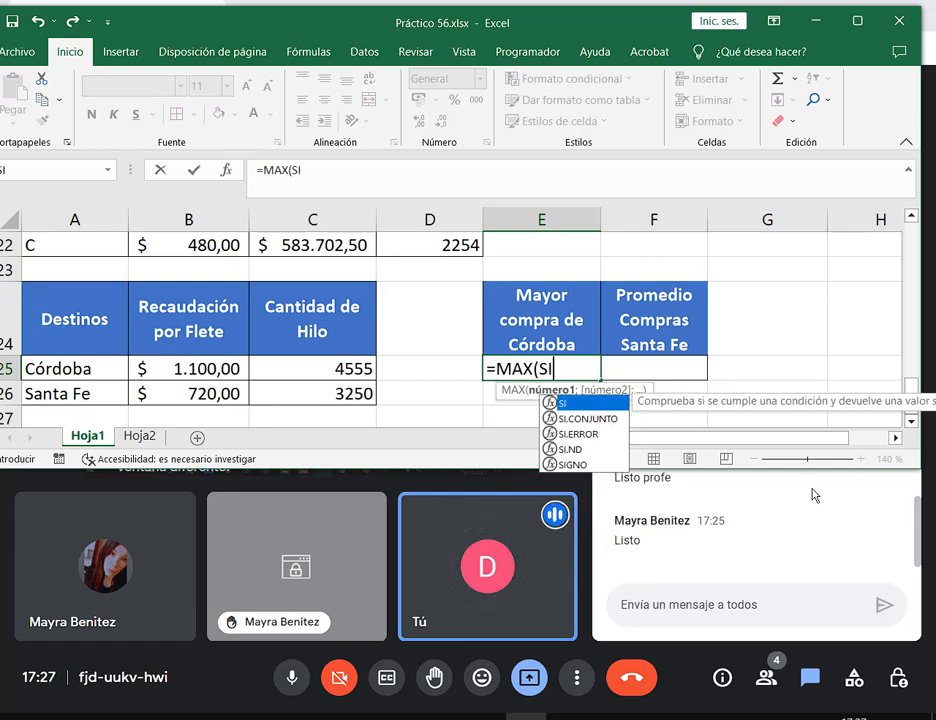
{"action": "key", "text": "Tab"}
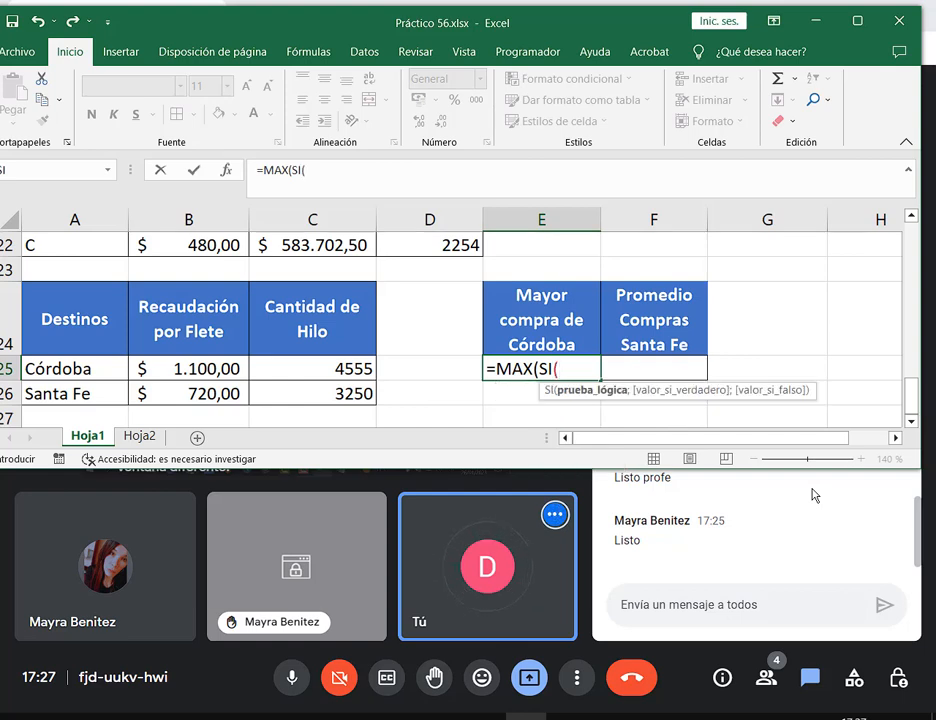
Step: Set the nested SI condition to Destino="Córdoba", using the named range Destino
{"action": "type", "text": "DES"}
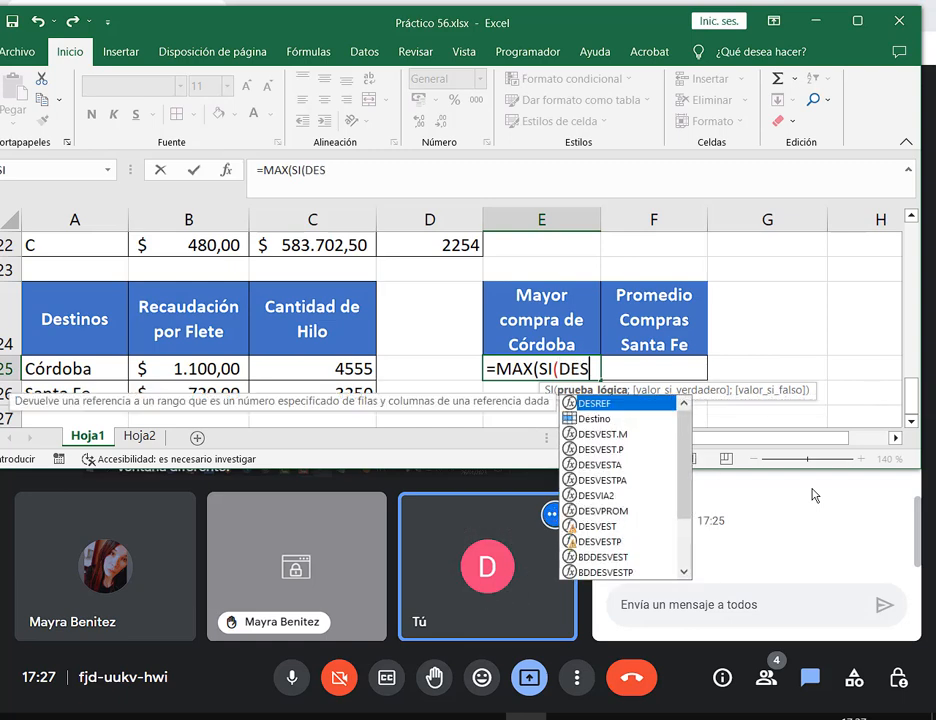
{"action": "key", "text": "Down"}
{"action": "key", "text": "Tab"}
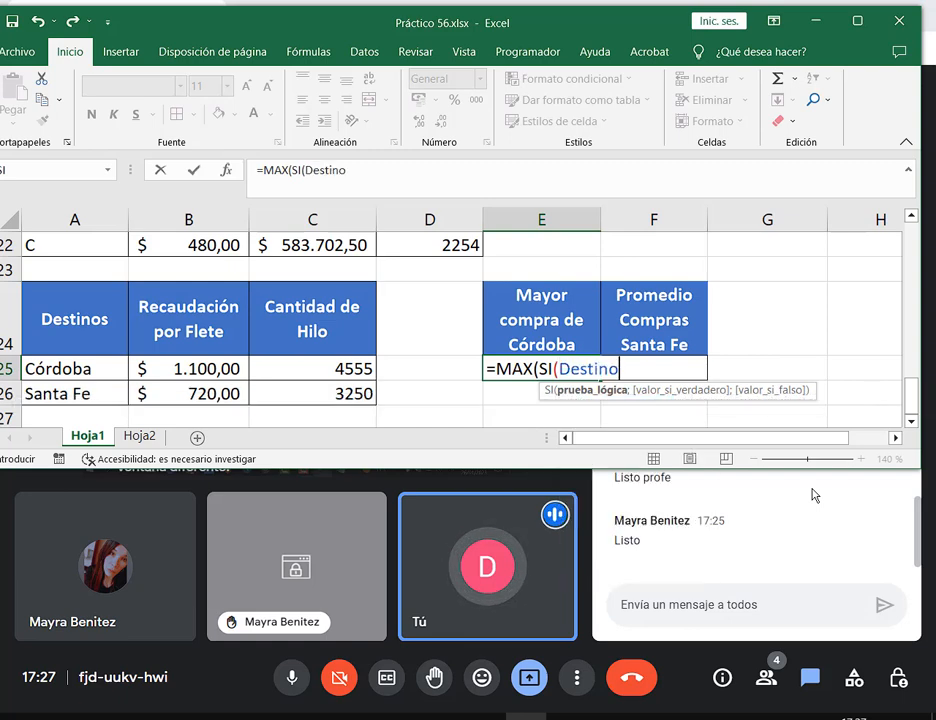
{"action": "type", "text": "=\"c"}
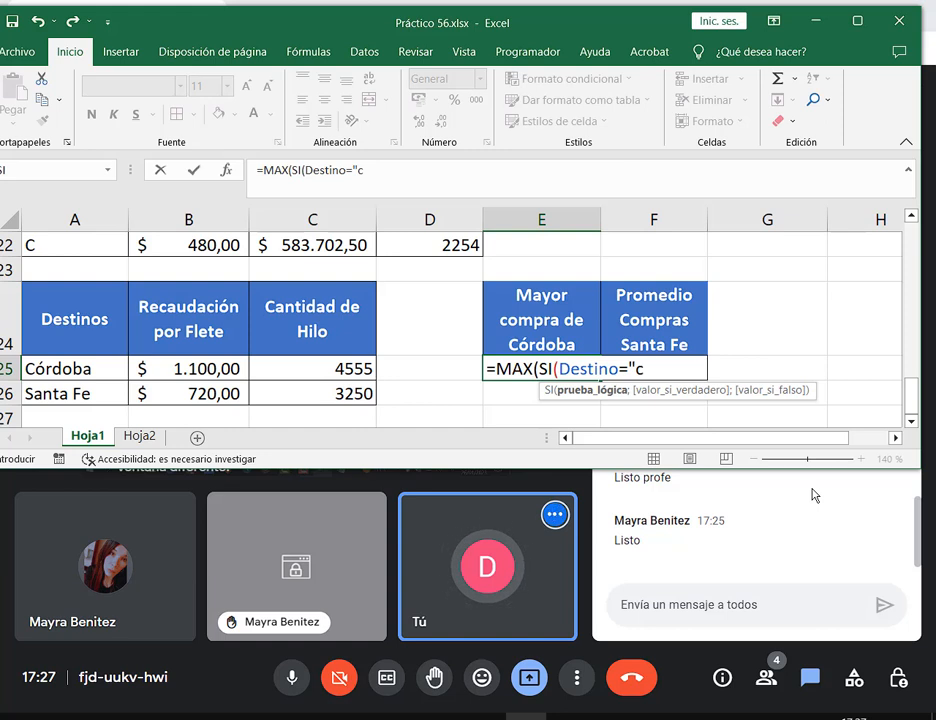
{"action": "key", "text": "BackSpace"}
{"action": "type", "text": "Cór"}
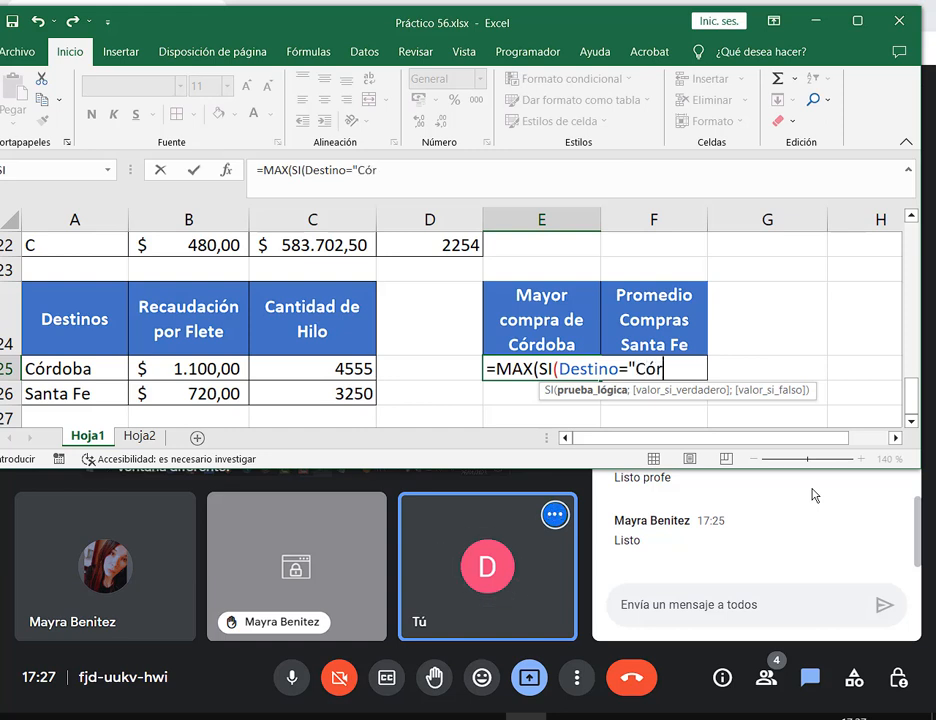
{"action": "type", "text": "doba\";"}
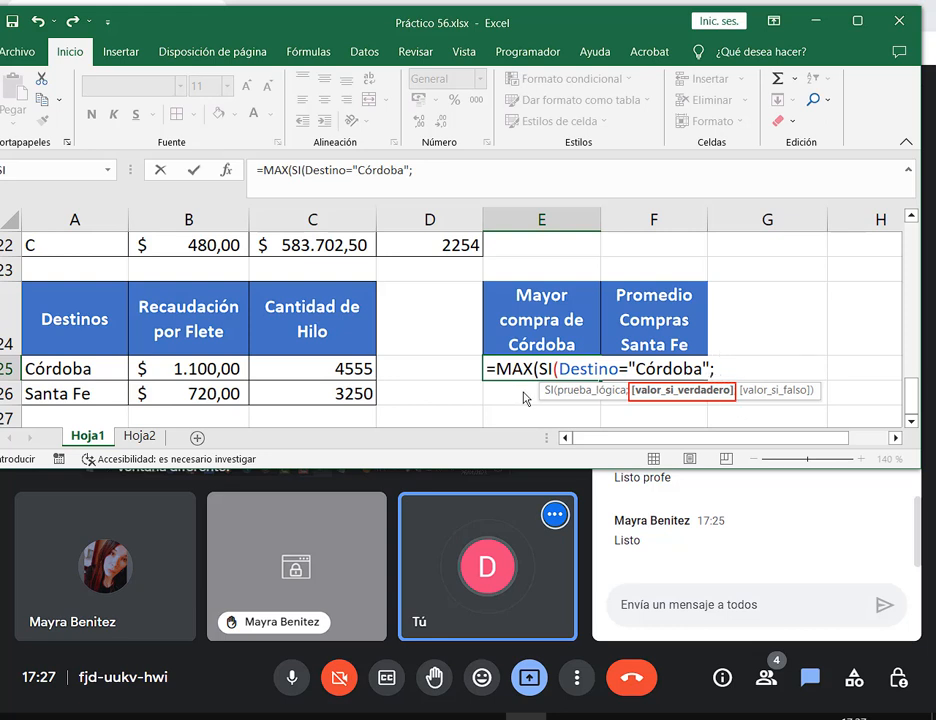
{"action": "left_click_drag", "start_coordinate": [500, 412], "coordinate": [503, 381]}
{"action": "mouse_move", "coordinate": [766, 382]}
{"action": "left_mouse_down"}
{"action": "mouse_move", "coordinate": [796, 406]}
{"action": "mouse_move", "coordinate": [769, 408]}
{"action": "left_mouse_up"}
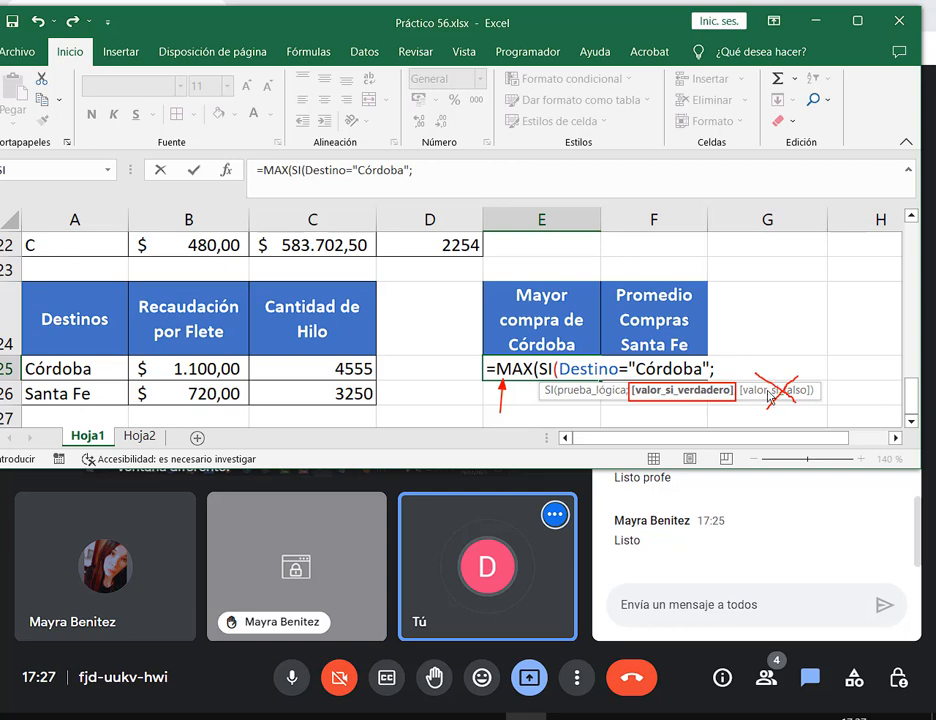
{"action": "left_click_drag", "start_coordinate": [755, 391], "coordinate": [802, 391]}
{"action": "key", "text": "Escape"}
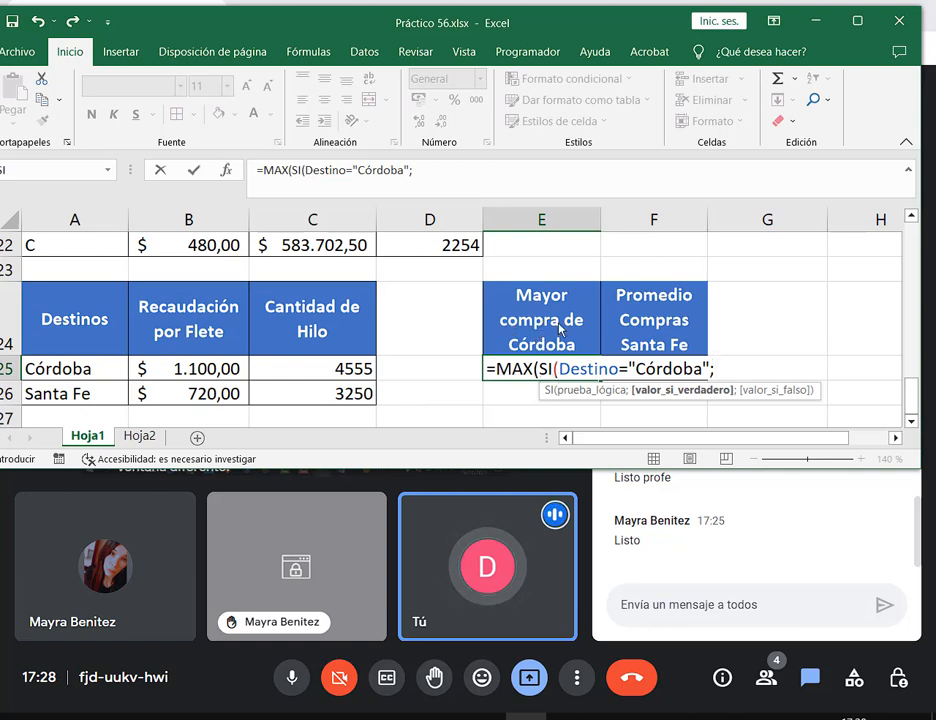
Step: Use the named range Total as the SI true value, close both functions and enter =MAX(SI(Destino="Córdoba";Total))
{"action": "type", "text": "total"}
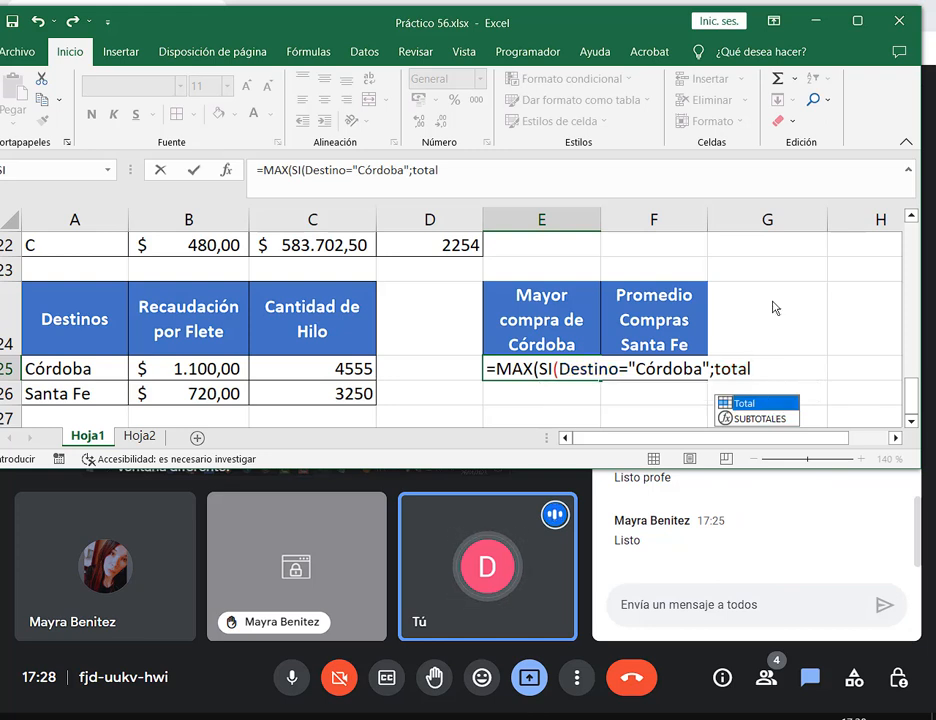
{"action": "key", "text": "Tab"}
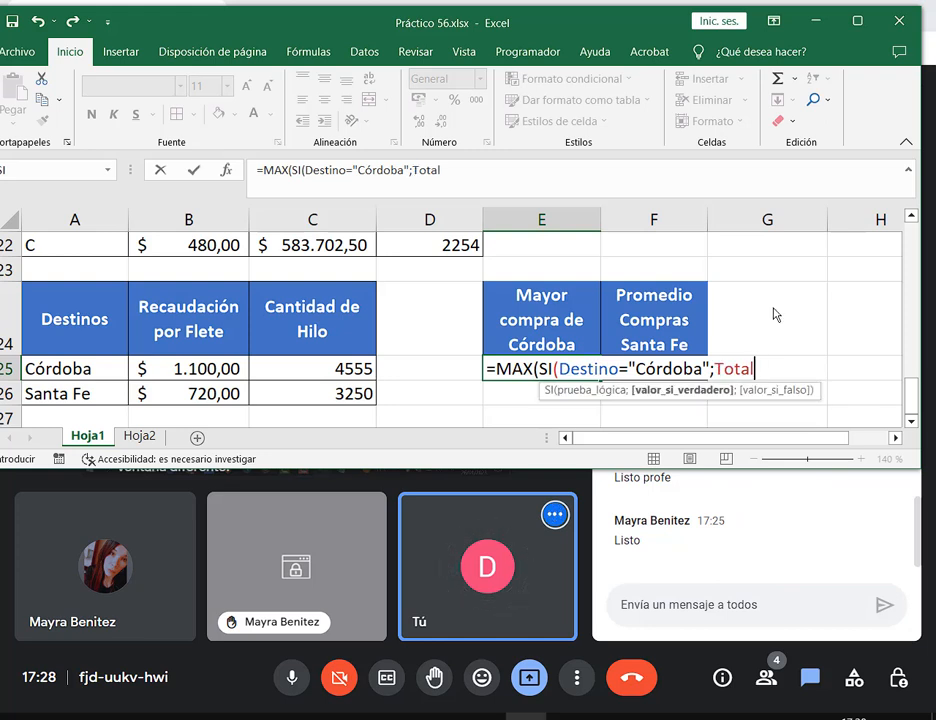
{"action": "type", "text": "))"}
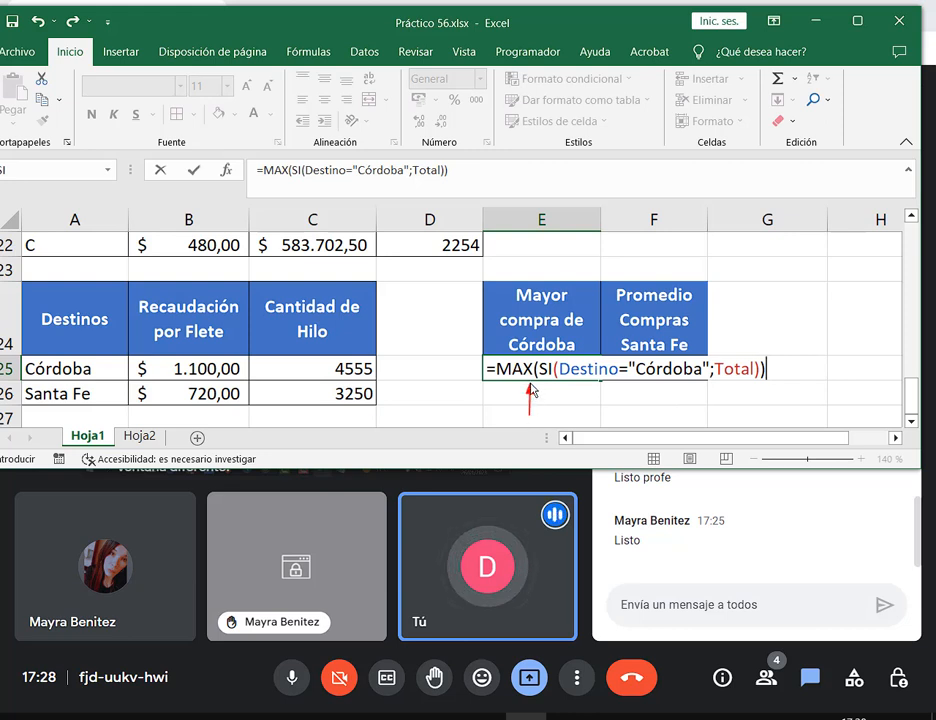
{"action": "left_click", "coordinate": [565, 390]}
{"action": "left_click", "coordinate": [769, 372]}
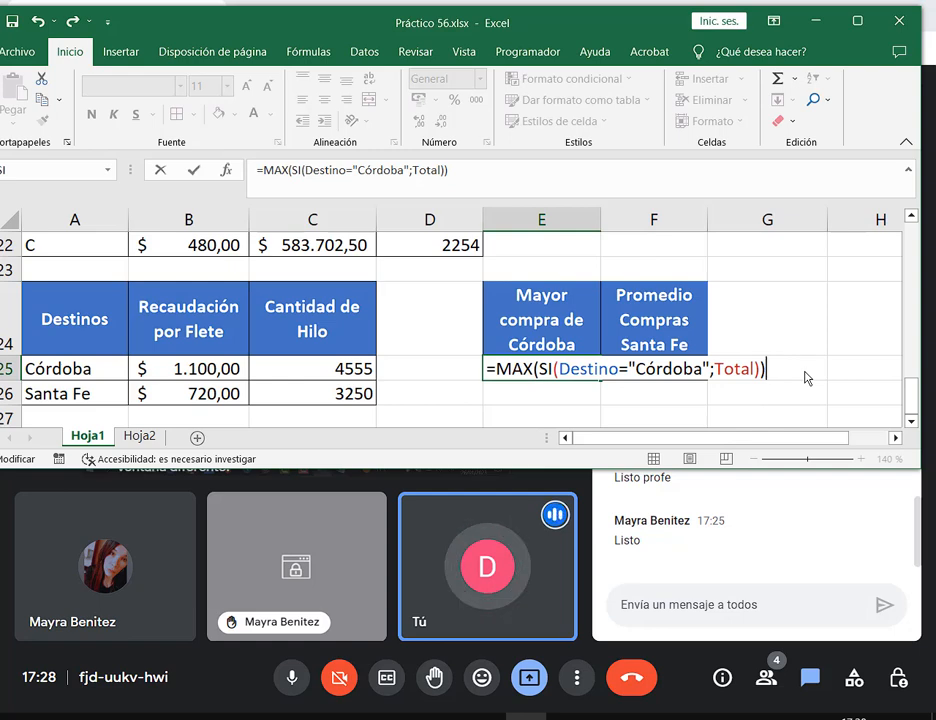
{"action": "key", "text": "Return"}
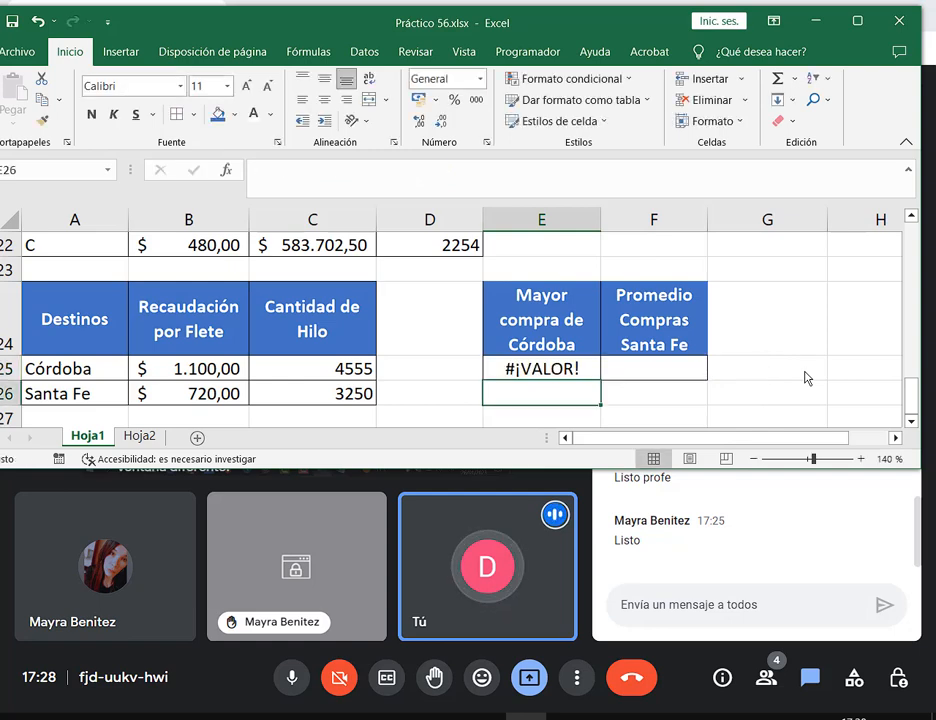
Step: Convert the MAX formula in E25 into an array formula, {=MAX(SI(Destino="Córdoba";Total))}
{"action": "key", "text": "Up"}
{"action": "key", "text": "F2"}
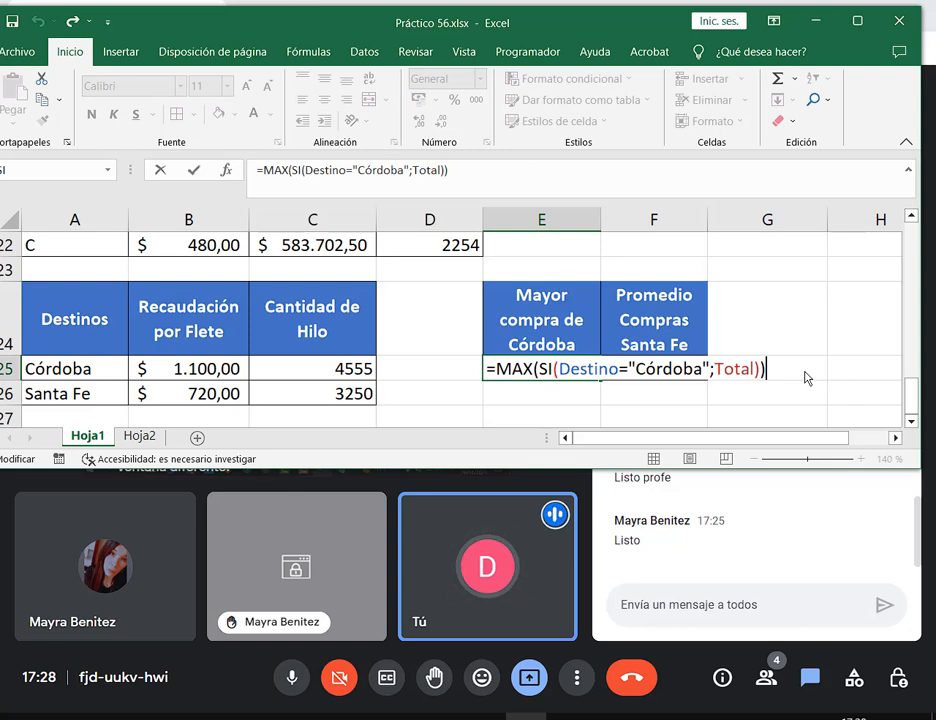
{"action": "key", "text": "ctrl+shift+Return"}
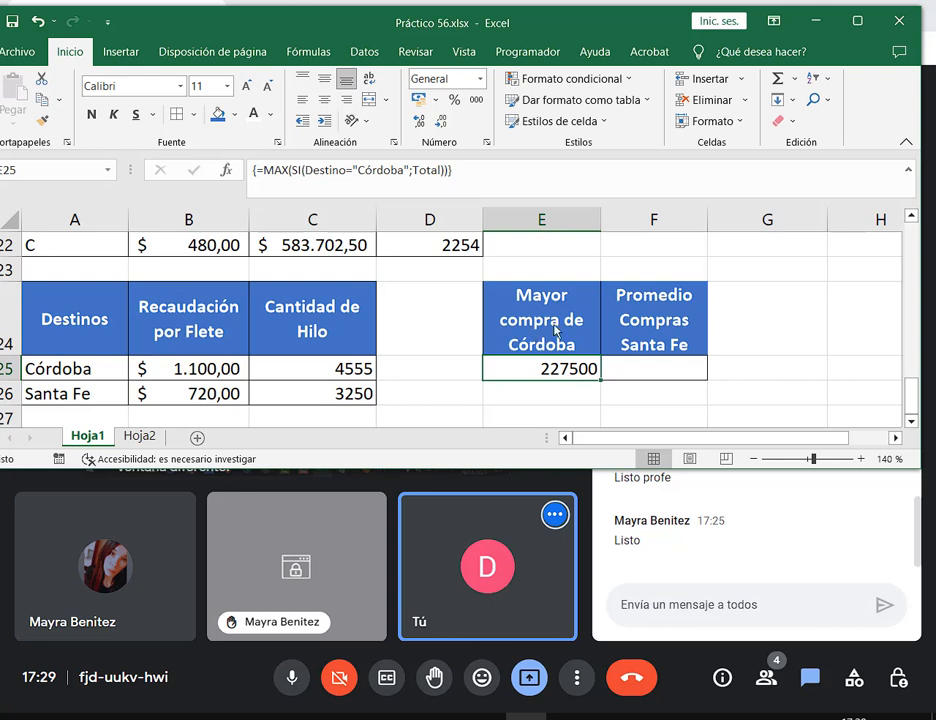
{"action": "left_click_drag", "start_coordinate": [247, 160], "coordinate": [263, 181]}
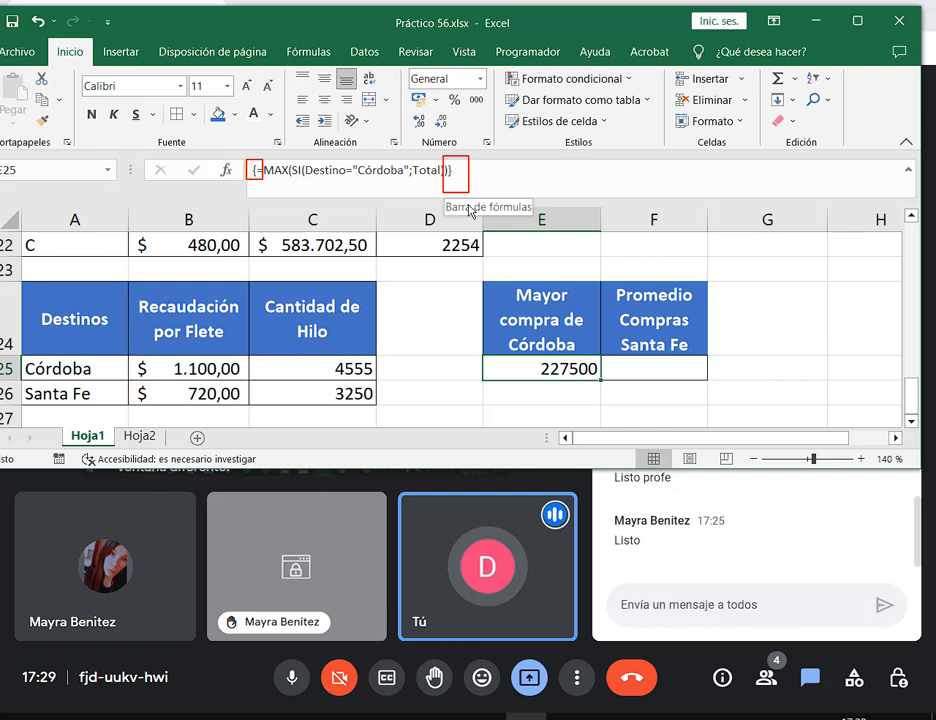
{"action": "key", "text": "Escape"}
Step: Reopen the formula in E25 and confirm it again as an array formula, also making the Excel window slightly taller
{"action": "key", "text": "F2"}
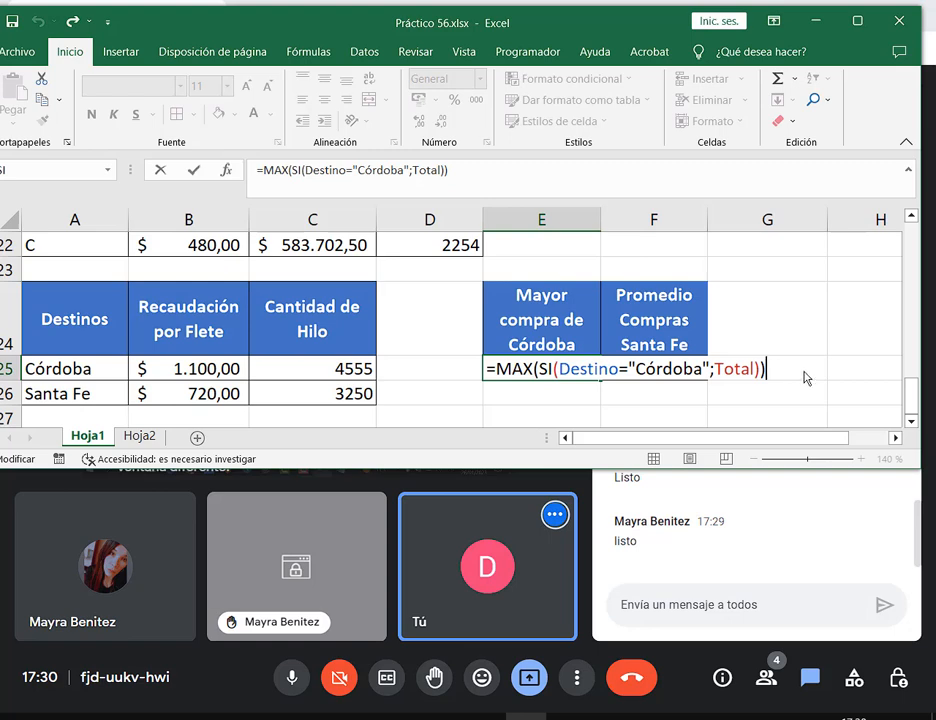
{"action": "key", "text": "ctrl+shift+Return"}
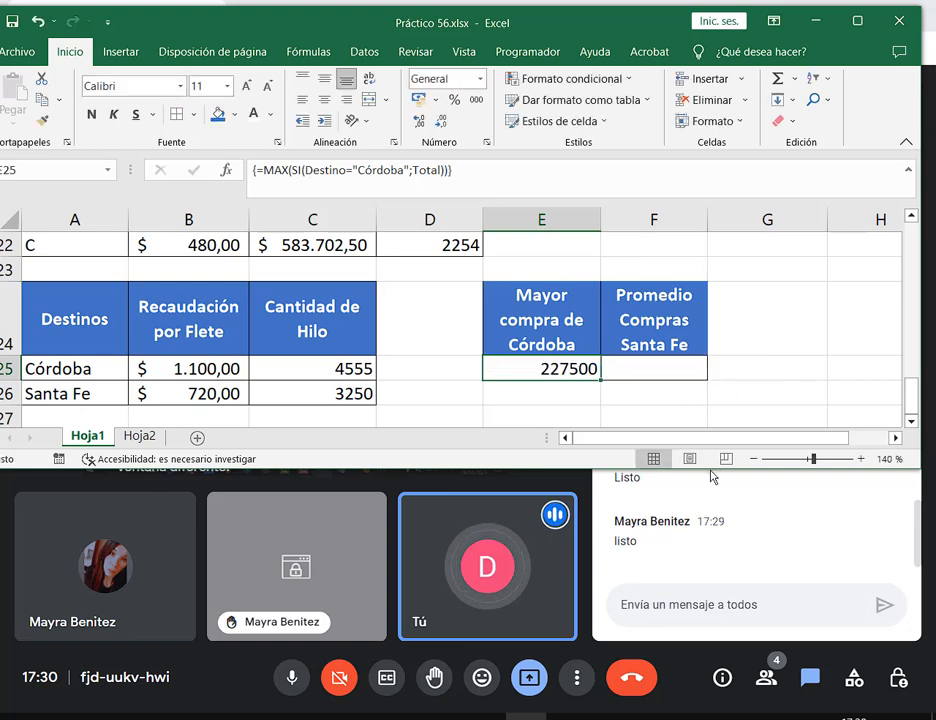
{"action": "left_click_drag", "start_coordinate": [717, 438], "coordinate": [718, 475]}
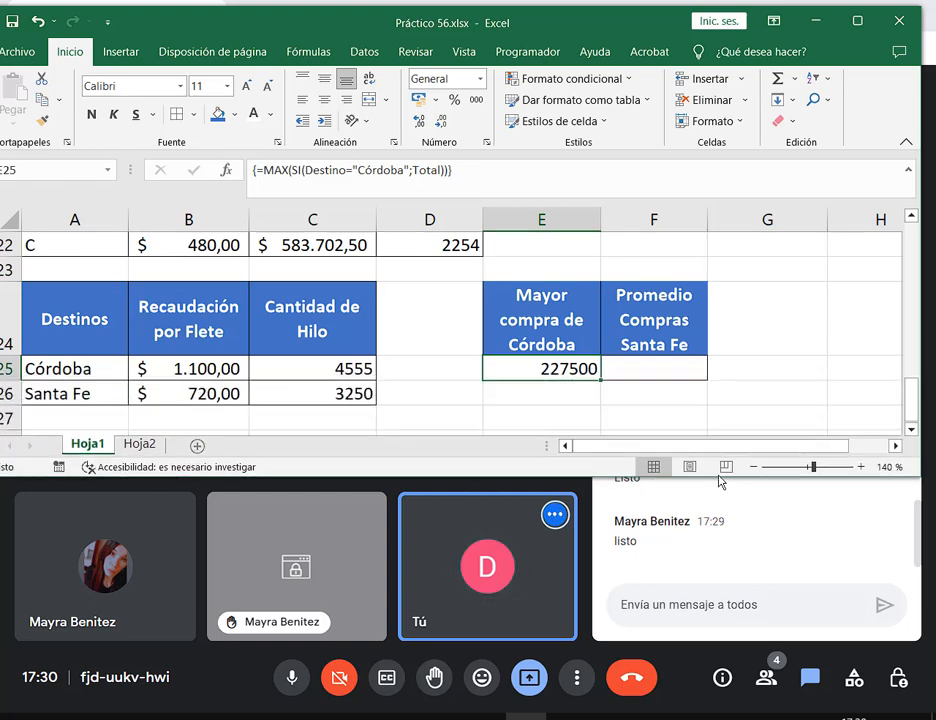
{"action": "double_click", "coordinate": [591, 377]}
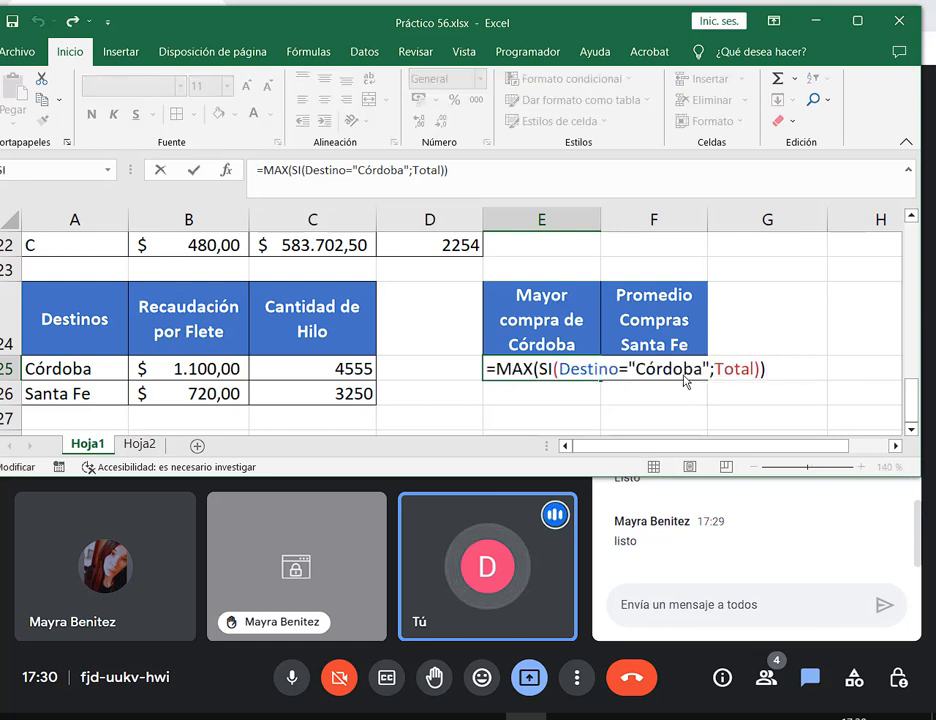
{"action": "key", "text": "ctrl+shift+Return"}
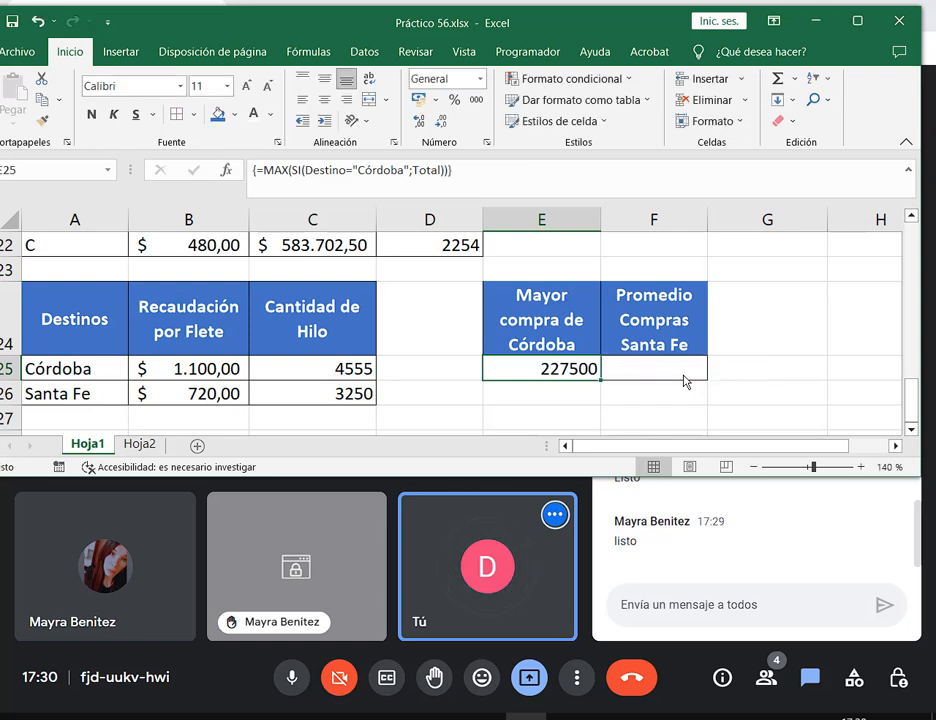
Step: Start a PROMEDIO formula with a nested SI function in cell F25, under "Promedio Compras Santa Fe"
{"action": "left_click", "coordinate": [652, 377]}
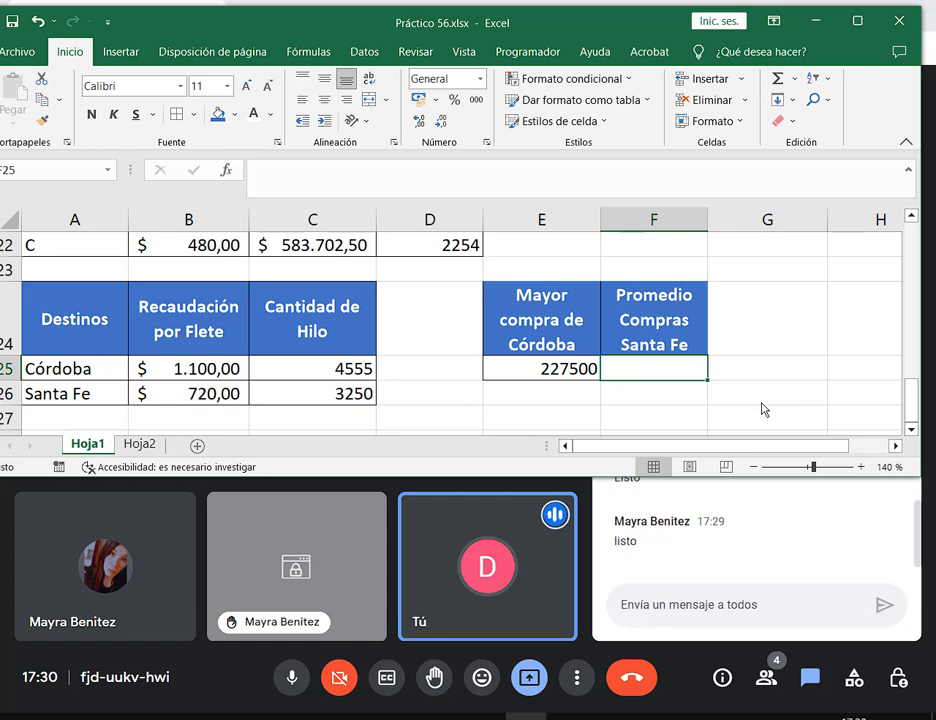
{"action": "type", "text": "=P"}
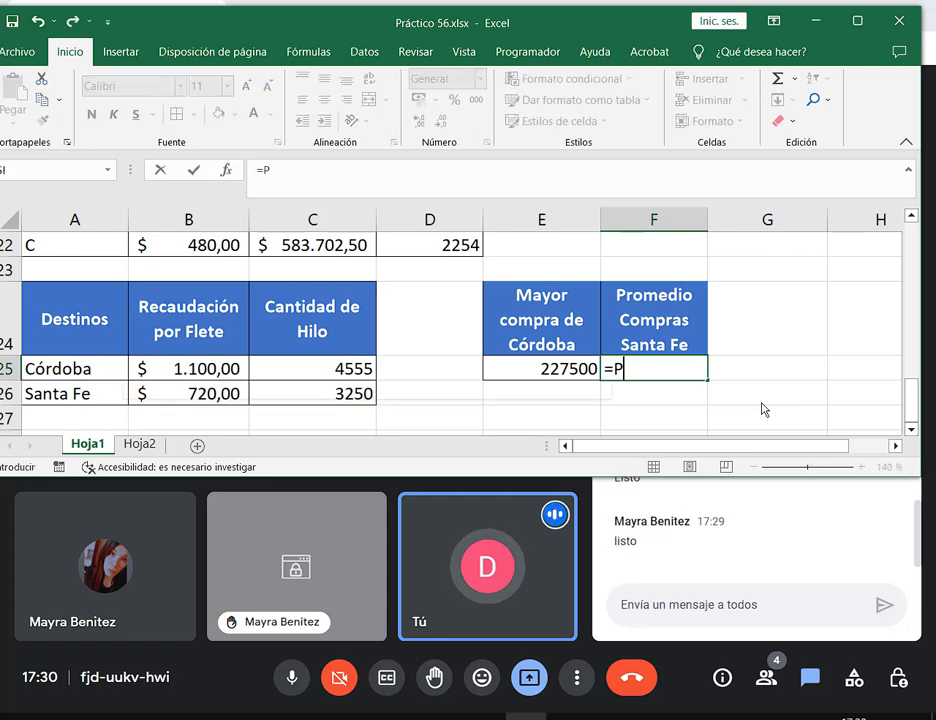
{"action": "type", "text": "ROME"}
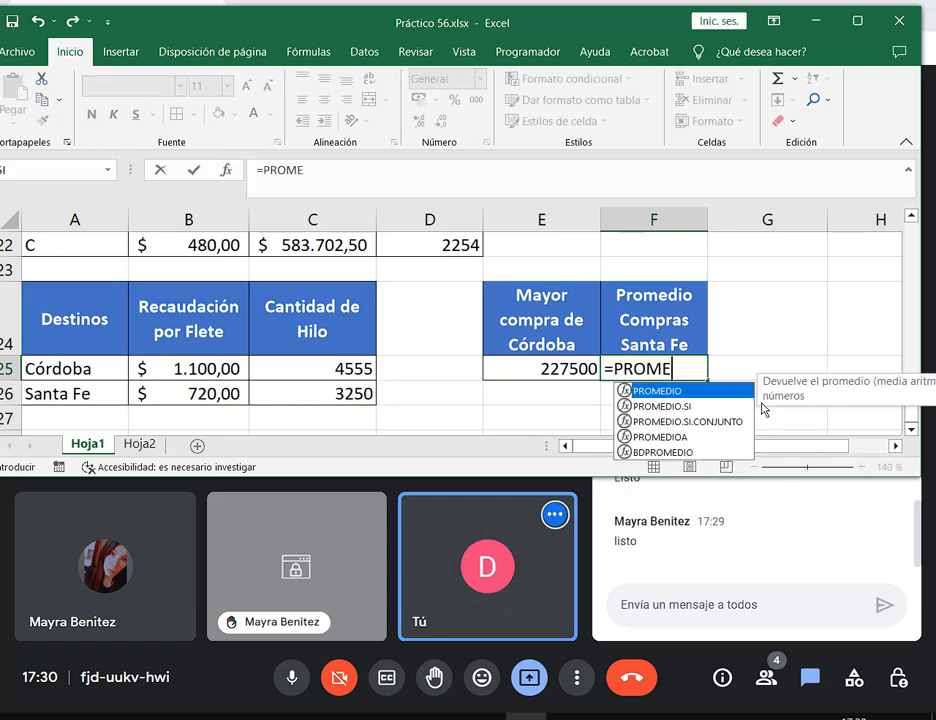
{"action": "key", "text": "Tab"}
{"action": "type", "text": "S"}
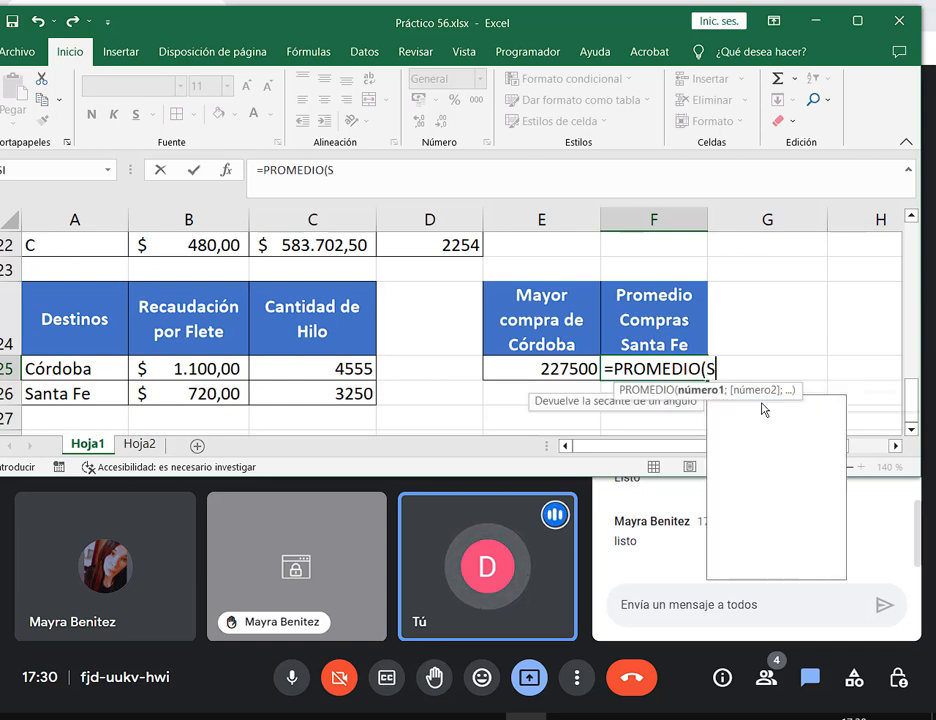
{"action": "type", "text": "I("}
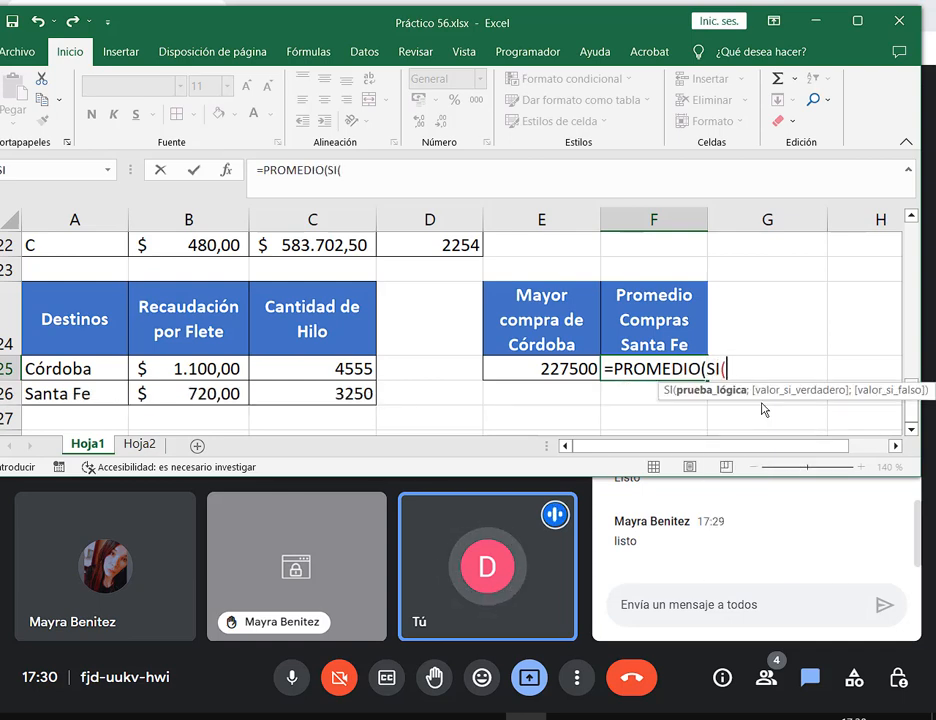
Step: Set the SI condition inside PROMEDIO to Destino="Santa fe" and move on to its true value
{"action": "type", "text": "Desti"}
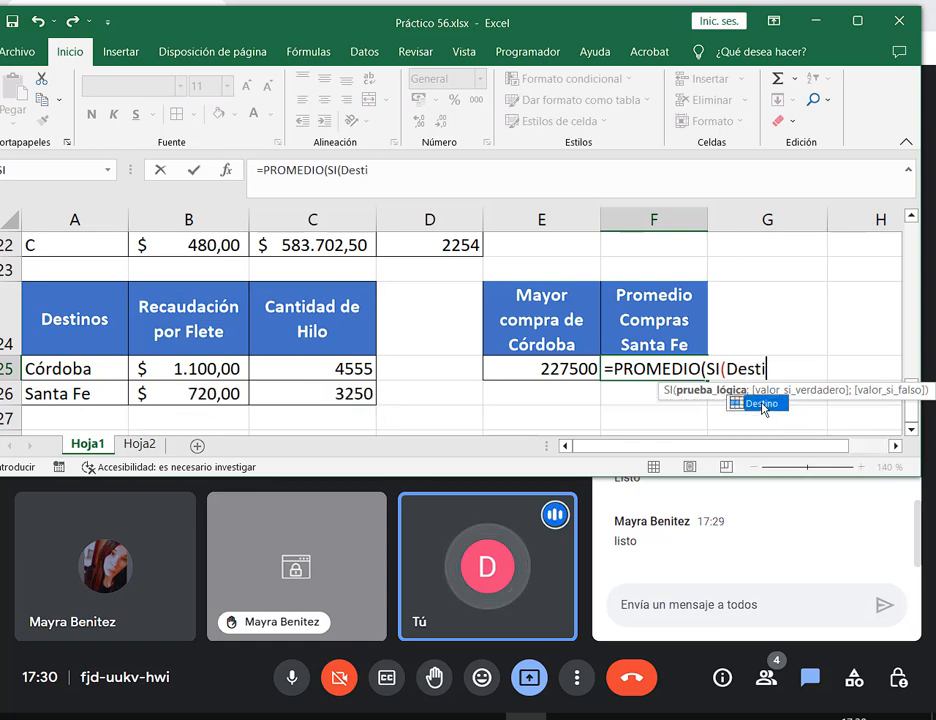
{"action": "double_click", "coordinate": [763, 404]}
{"action": "type", "text": "=\"Sa"}
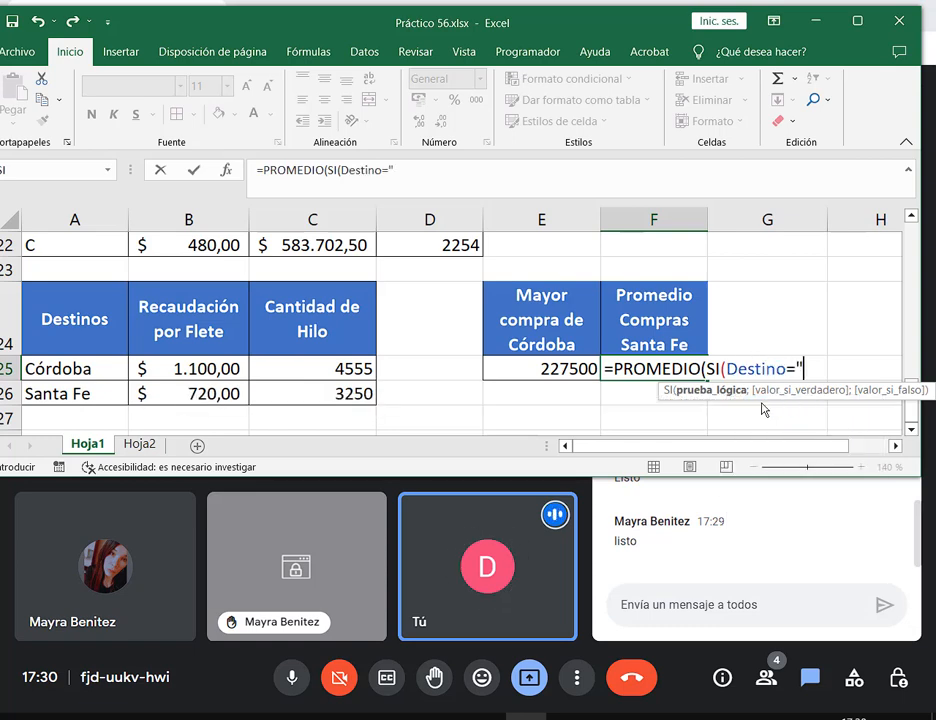
{"action": "type", "text": "nta f"}
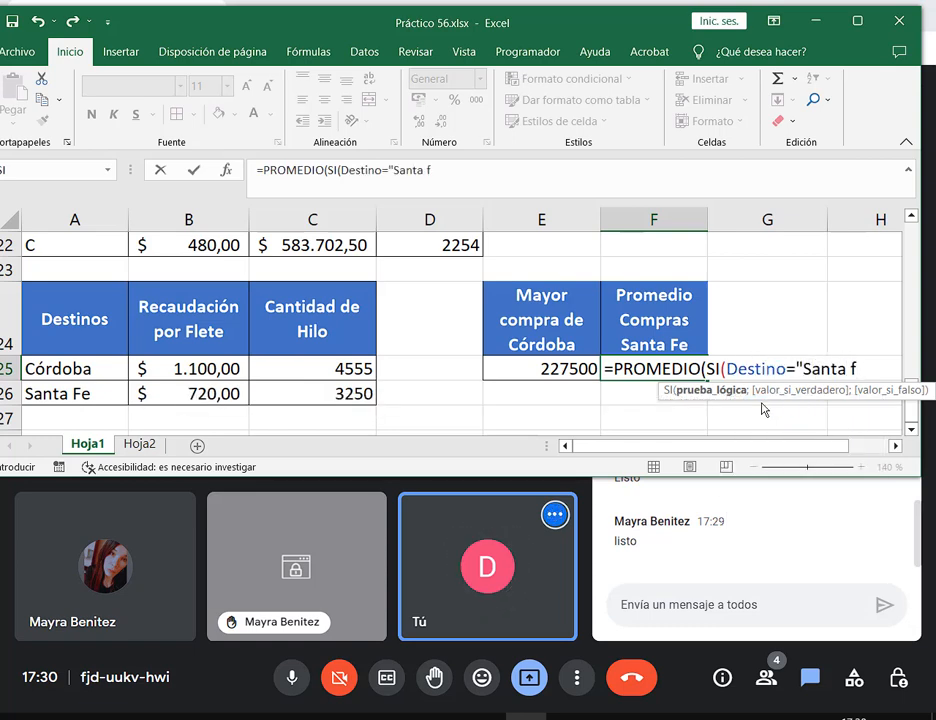
{"action": "type", "text": "e\";"}
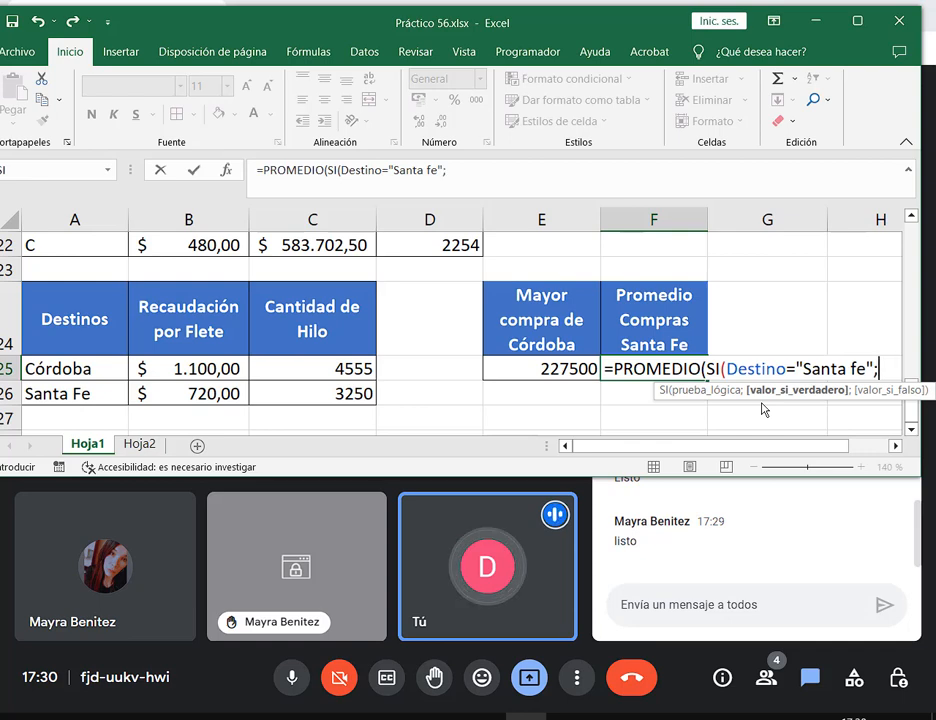
Step: Use Total as the SI true value in F25 and enter it as an array formula, {=PROMEDIO(SI(Destino="Santa fe";Total))}
{"action": "type", "text": "Total"}
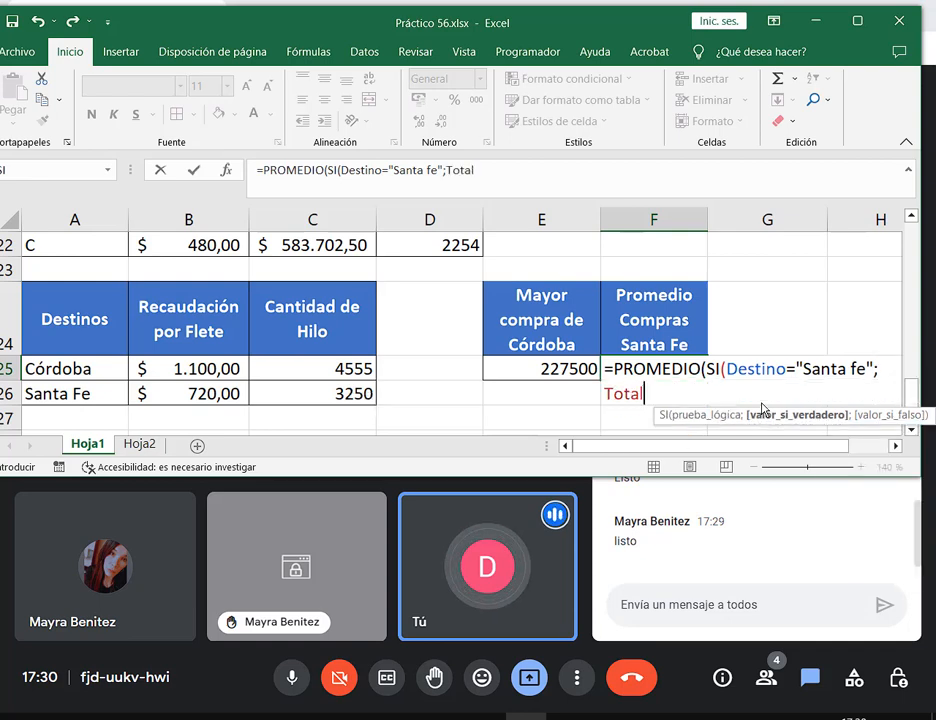
{"action": "type", "text": "))"}
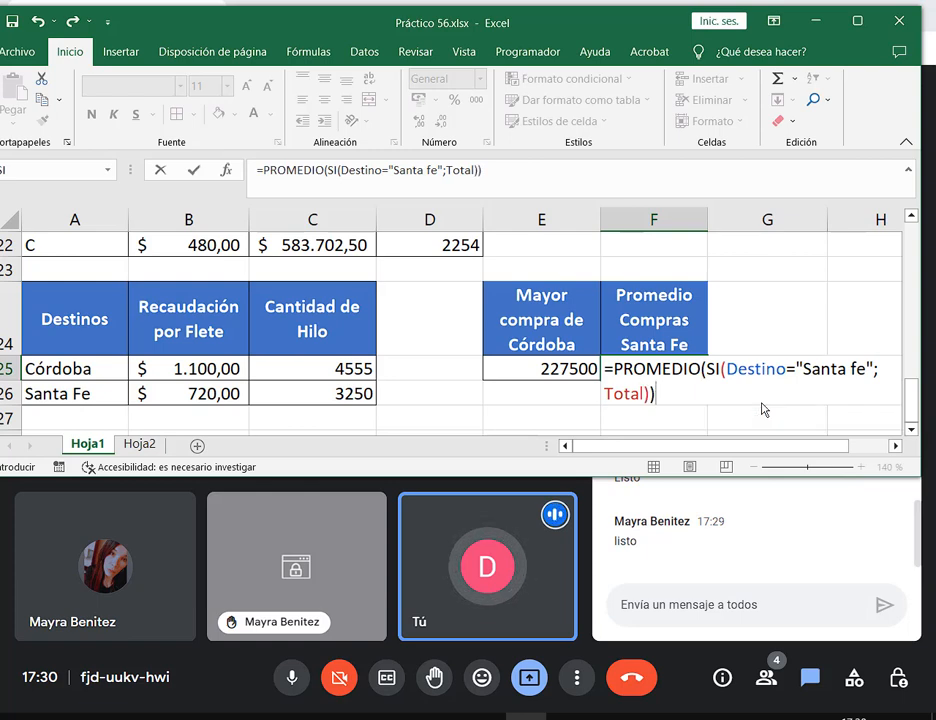
{"action": "key", "text": "ctrl+shift+Return"}
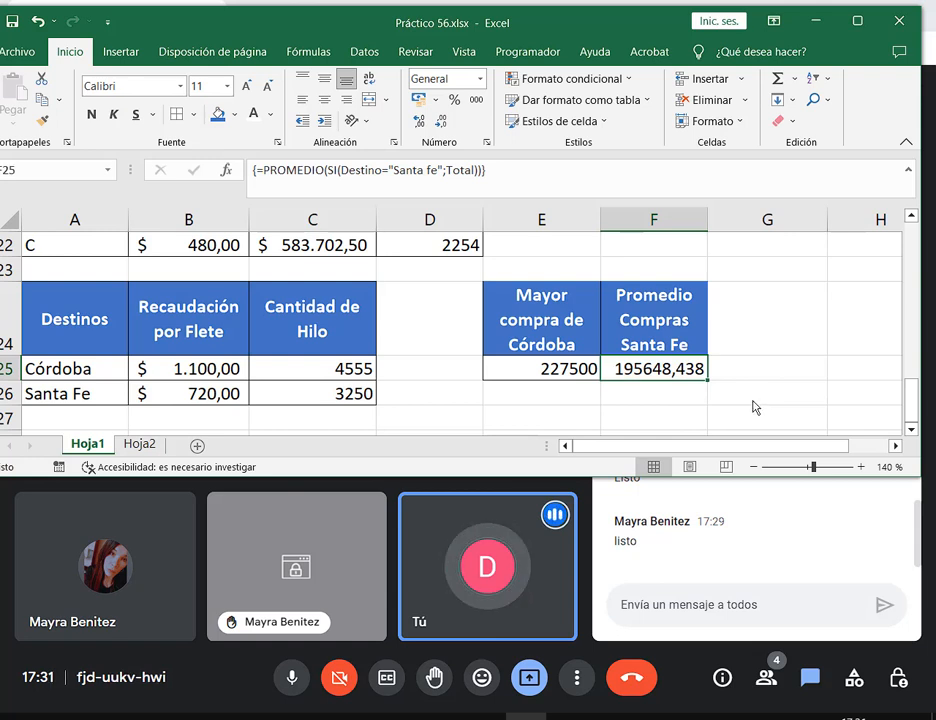
{"action": "mouse_move", "coordinate": [672, 357]}
{"action": "left_mouse_down"}
{"action": "mouse_move", "coordinate": [718, 385]}
{"action": "mouse_move", "coordinate": [703, 362]}
{"action": "left_mouse_up"}
{"action": "key", "text": "Escape"}
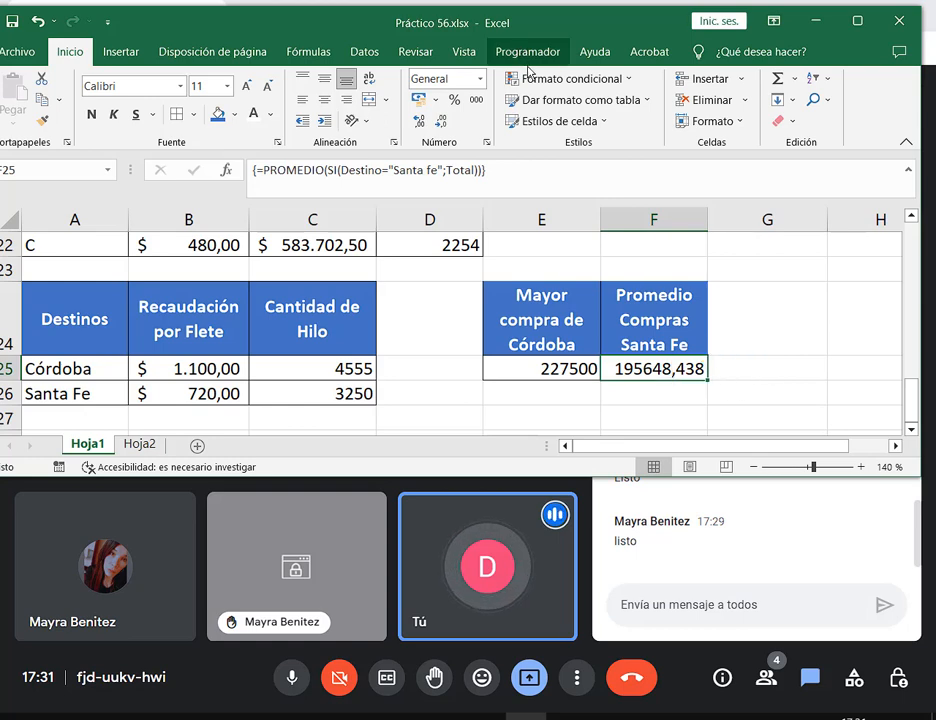
Step: Reduce the decimals of the Santa Fe purchase average in F25 until it is a whole number
{"action": "left_click", "coordinate": [442, 124]}
{"action": "left_click", "coordinate": [442, 124]}
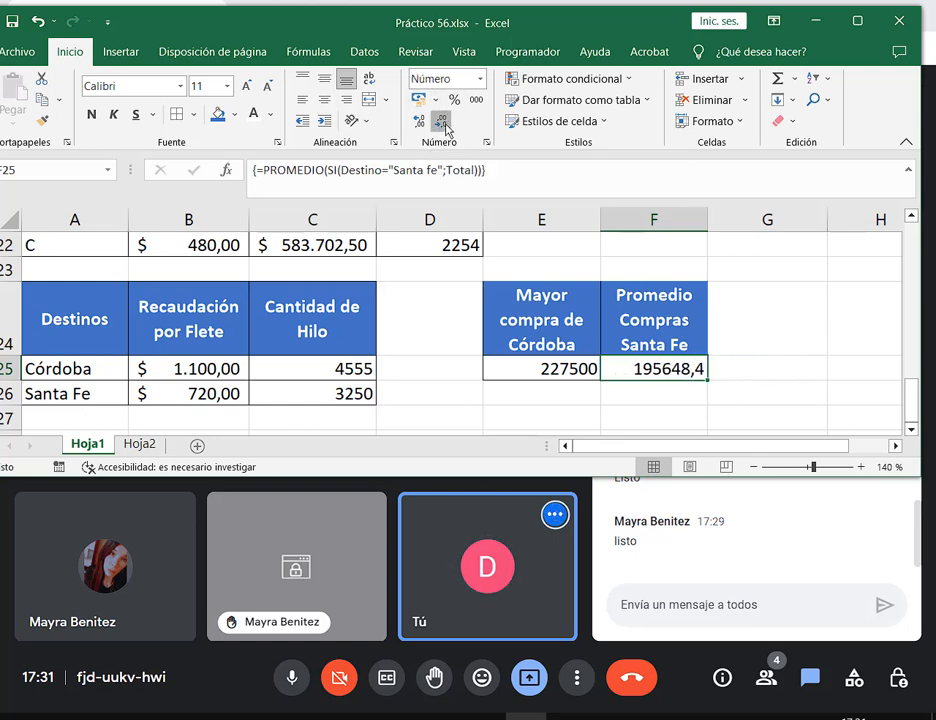
{"action": "left_click", "coordinate": [442, 124]}
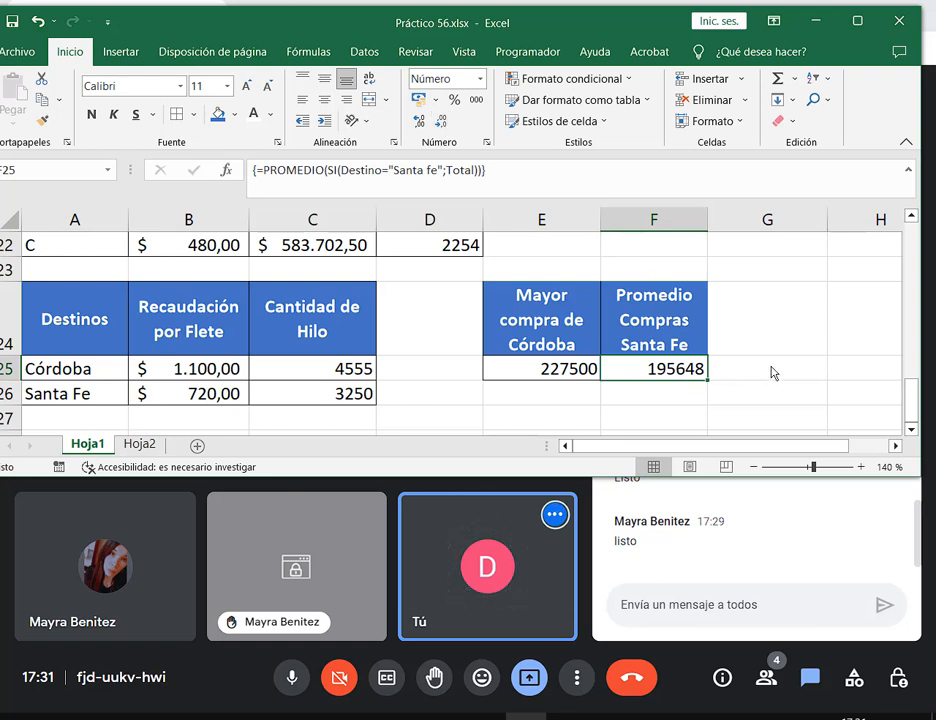
Step: Apply the $ Español (Argentina) accounting format to the largest Córdoba purchase in E25
{"action": "left_click", "coordinate": [564, 374]}
{"action": "left_click", "coordinate": [436, 100]}
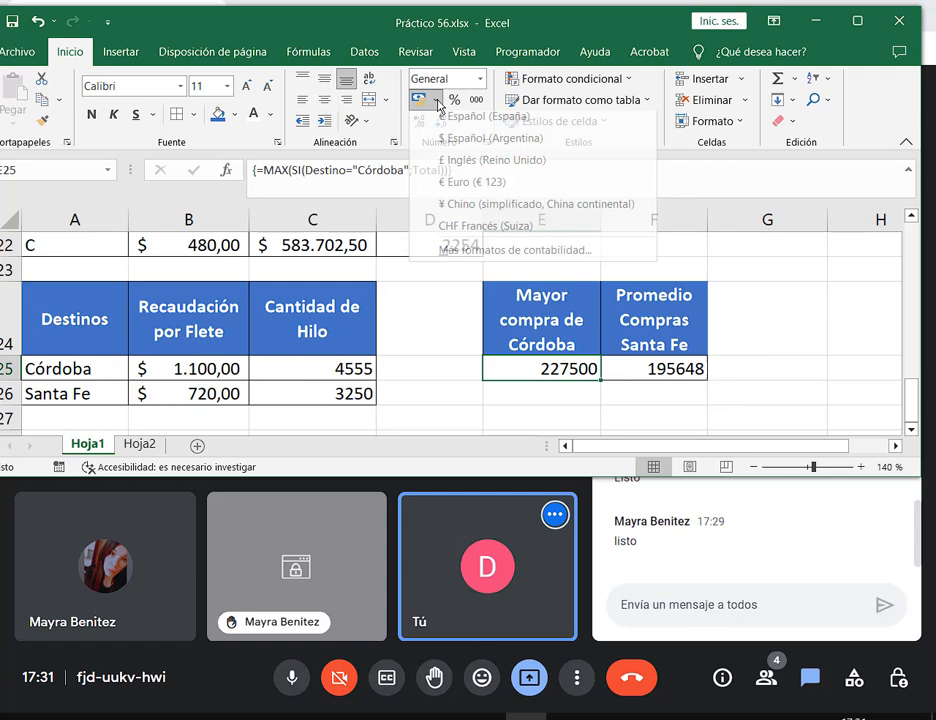
{"action": "left_click", "coordinate": [456, 146]}
{"action": "left_click", "coordinate": [756, 376]}
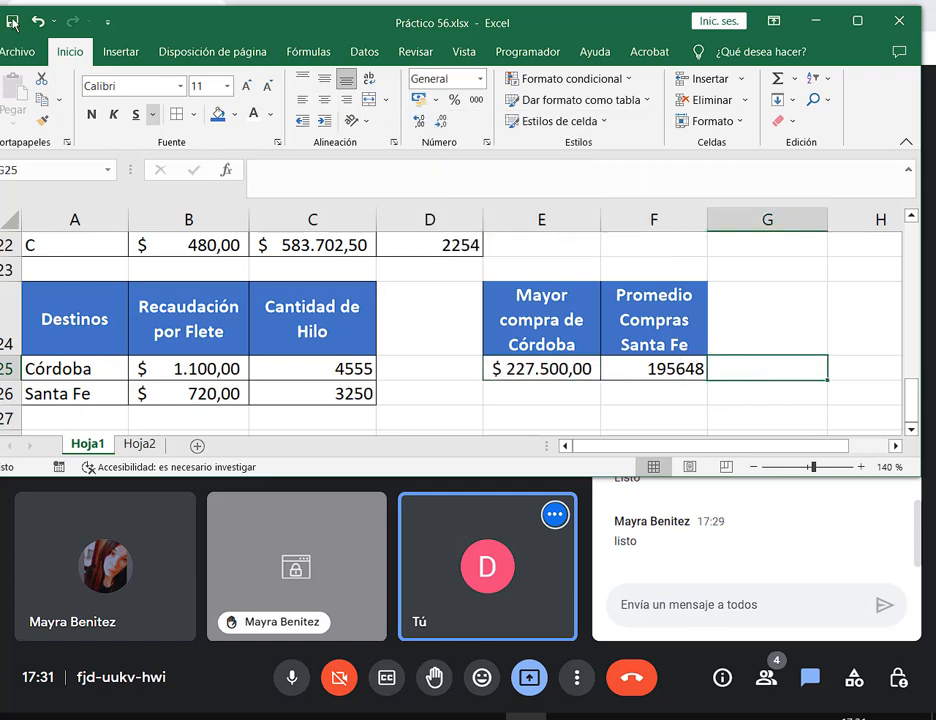
Step: Reopen the PROMEDIO formula in F25, confirm it again as an array formula, and maximize the Excel window
{"action": "left_click_drag", "start_coordinate": [293, 34], "coordinate": [307, 36]}
{"action": "double_click", "coordinate": [698, 371]}
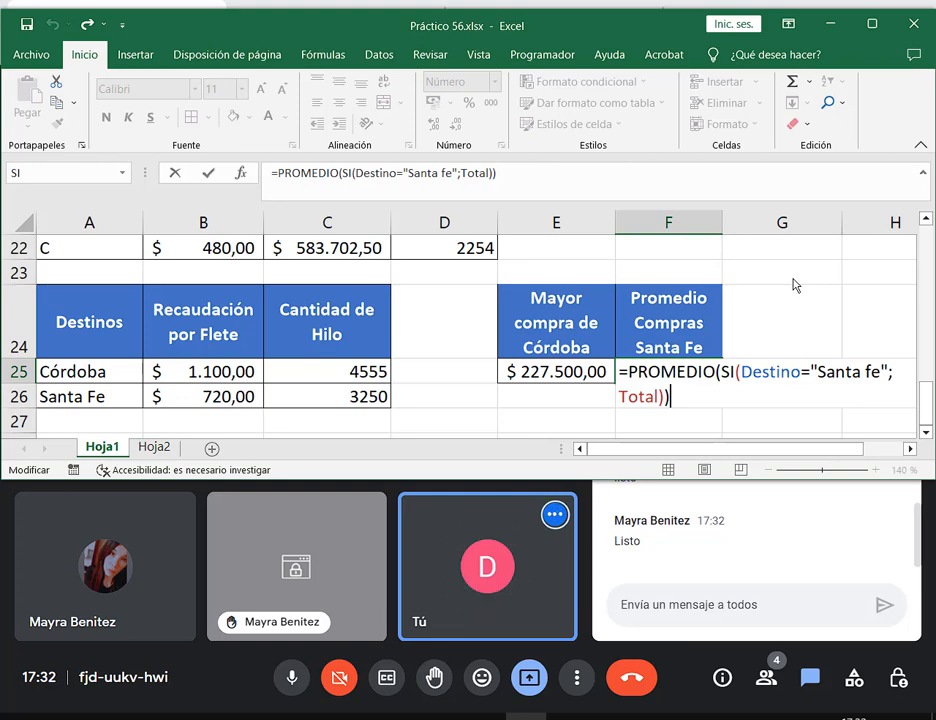
{"action": "key", "text": "ctrl+shift+Return"}
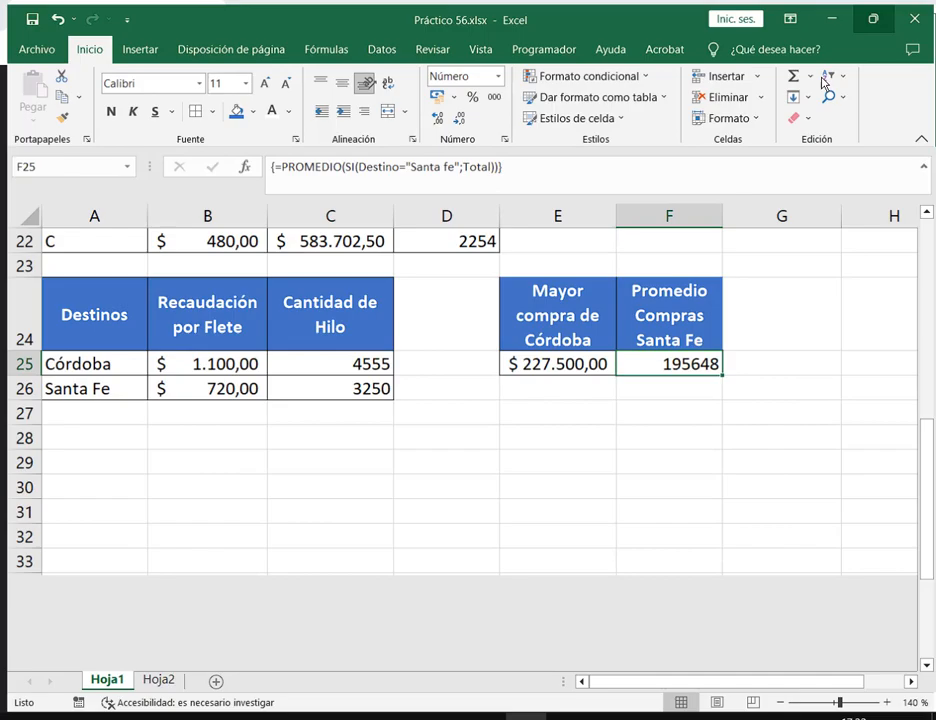
{"action": "double_click", "coordinate": [640, 22]}
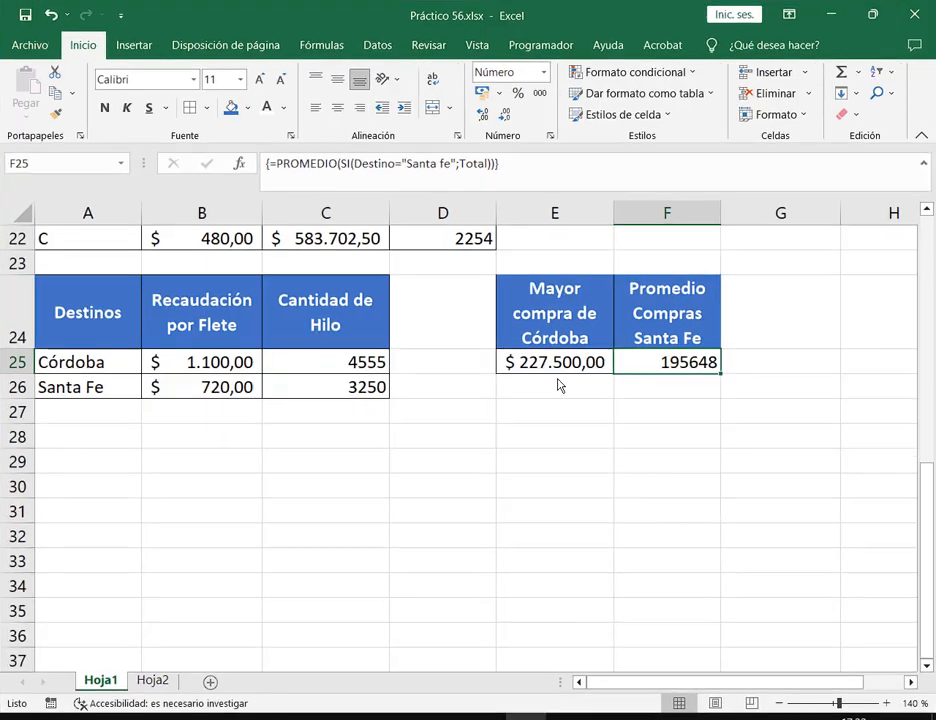
Step: Switch to the PRACTICO Nº56.pdf assignment and read its closing instructions about the 3D chart and the sheet formatting
{"action": "scroll", "coordinate": [560, 386], "scroll_direction": "up", "scroll_amount": 7}
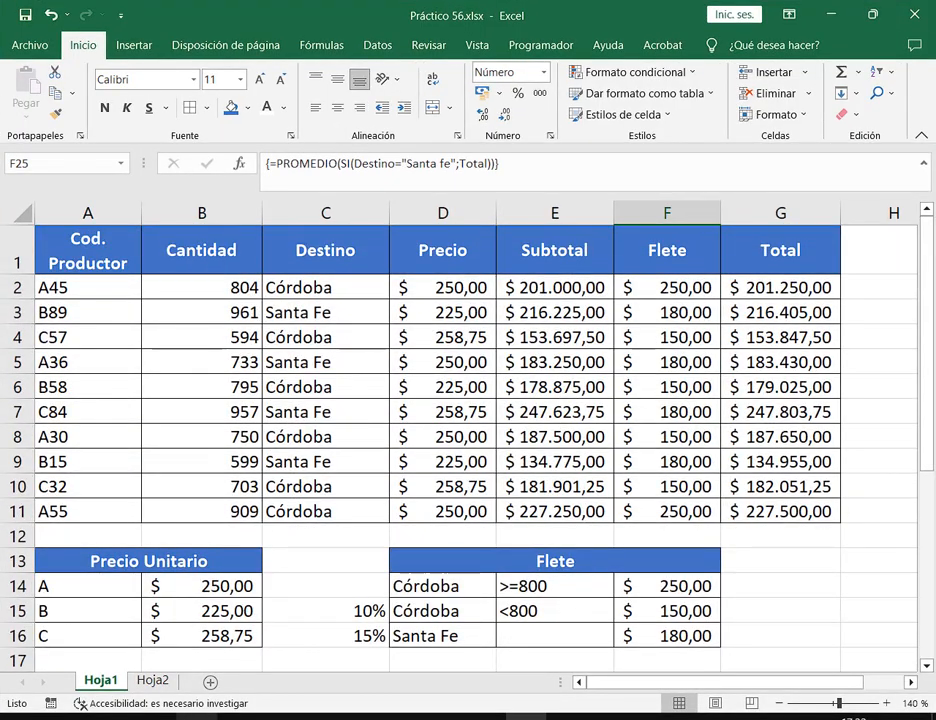
{"action": "left_click", "coordinate": [196, 718]}
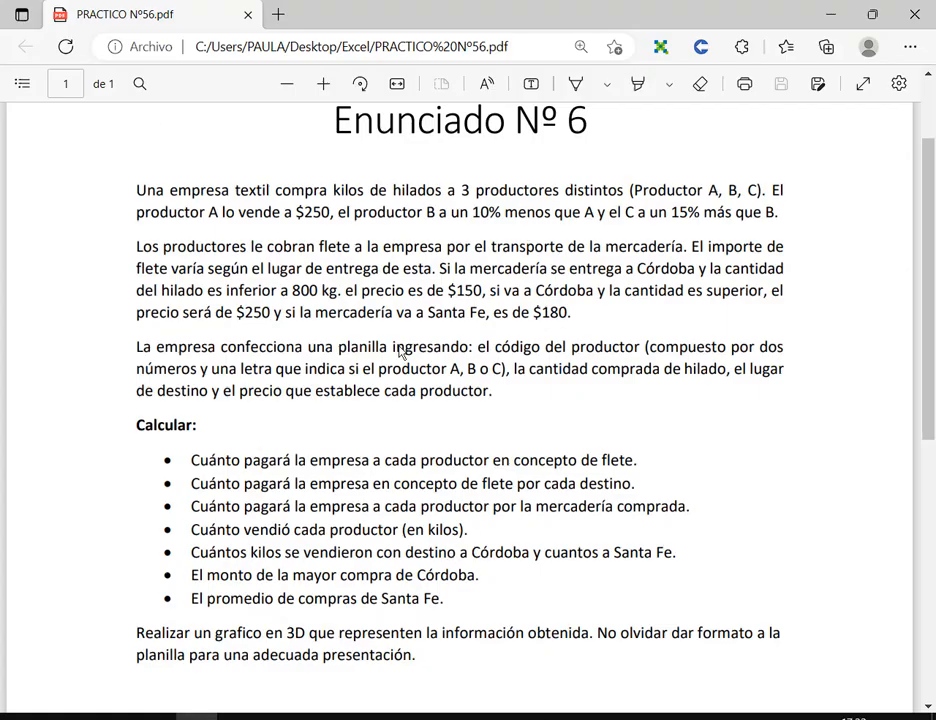
{"action": "scroll", "coordinate": [432, 585], "scroll_direction": "down", "scroll_amount": 1}
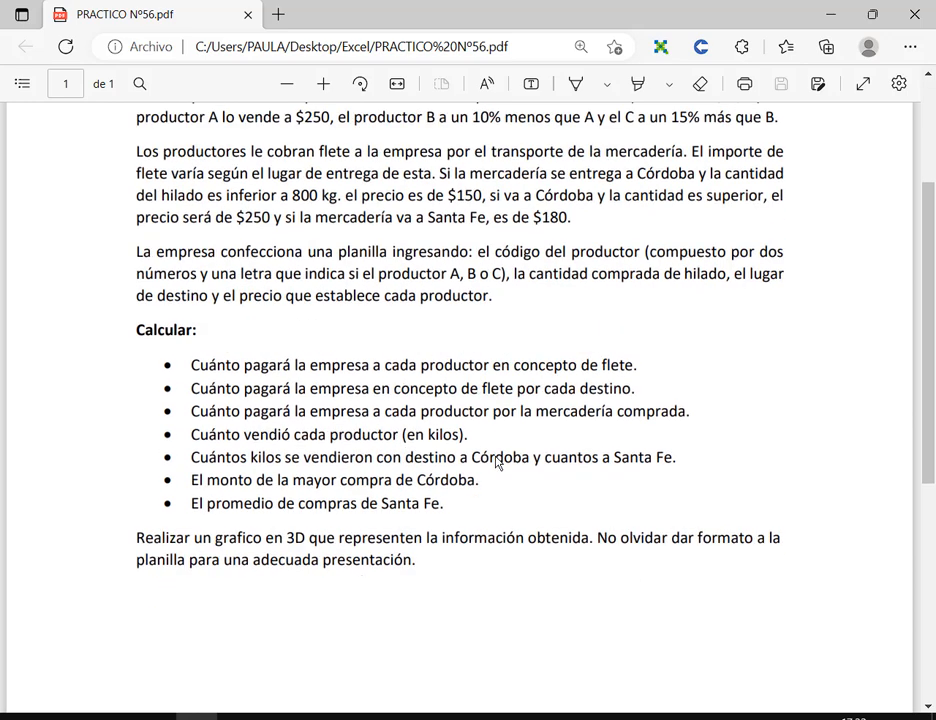
{"action": "left_click_drag", "start_coordinate": [131, 536], "coordinate": [432, 547]}
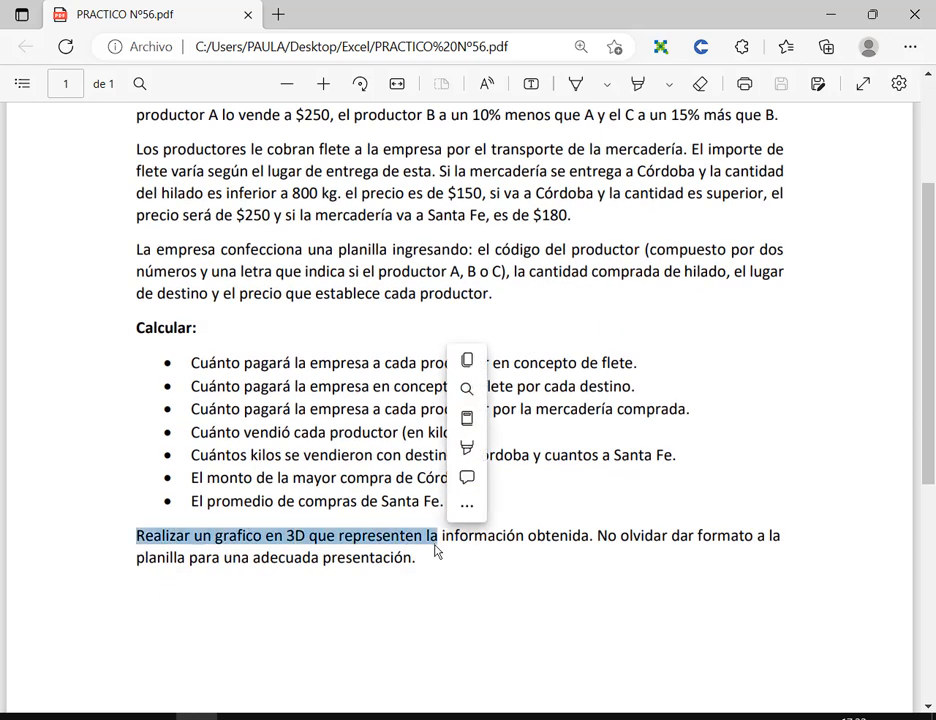
{"action": "left_click", "coordinate": [403, 568]}
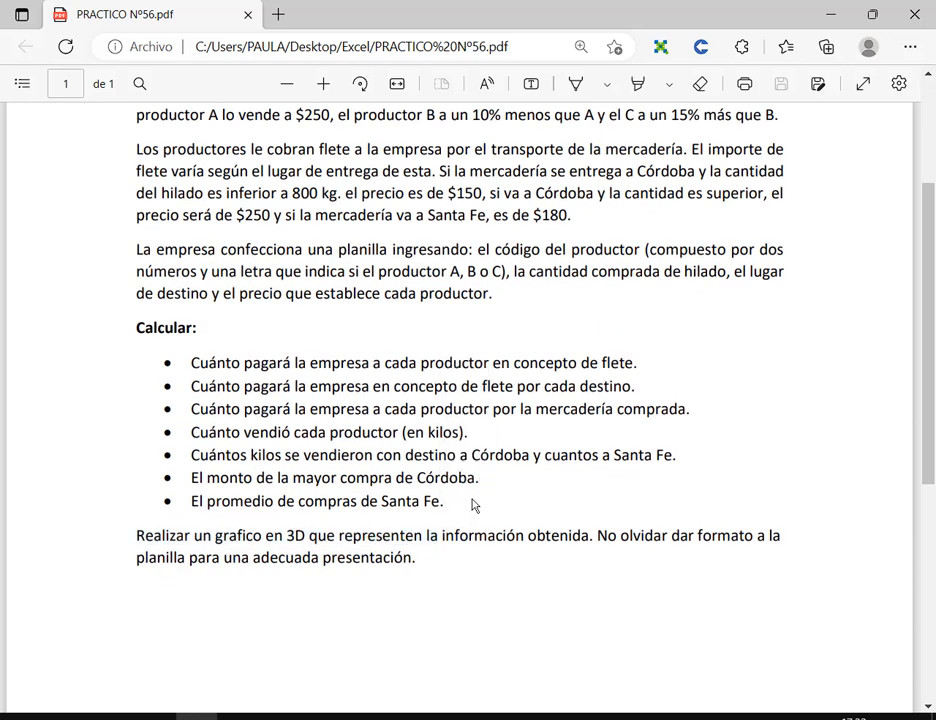
{"action": "double_click", "coordinate": [296, 541]}
{"action": "left_click", "coordinate": [655, 540]}
Step: Return to Práctico 56.xlsx and examine the Productores table's freight revenue, merchandise revenue and yarn quantity columns
{"action": "left_click", "coordinate": [517, 716]}
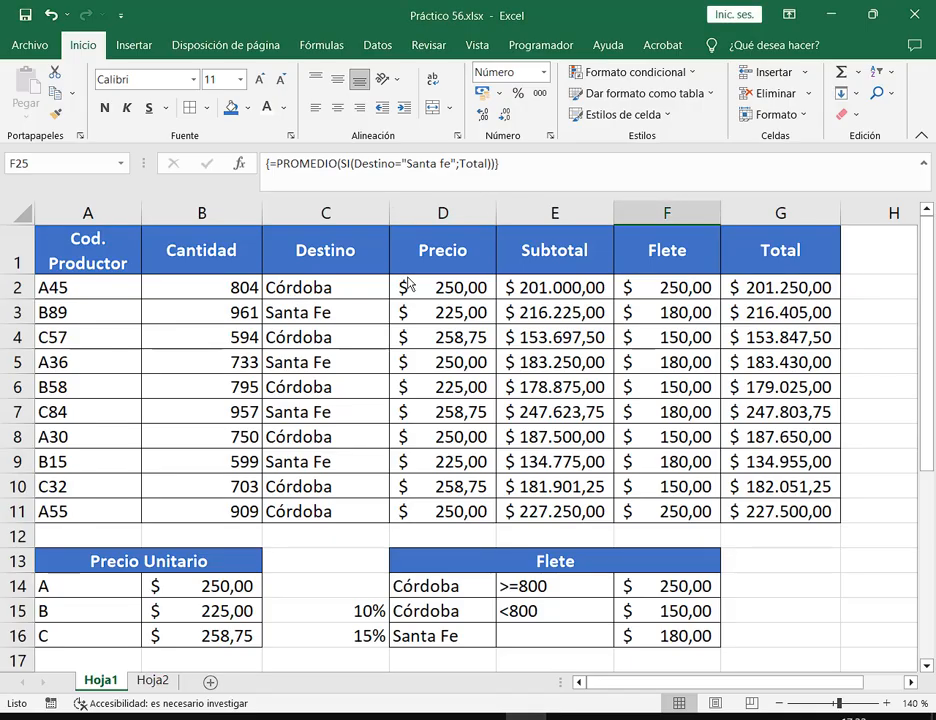
{"action": "left_click_drag", "start_coordinate": [376, 249], "coordinate": [428, 253]}
{"action": "left_click", "coordinate": [450, 254]}
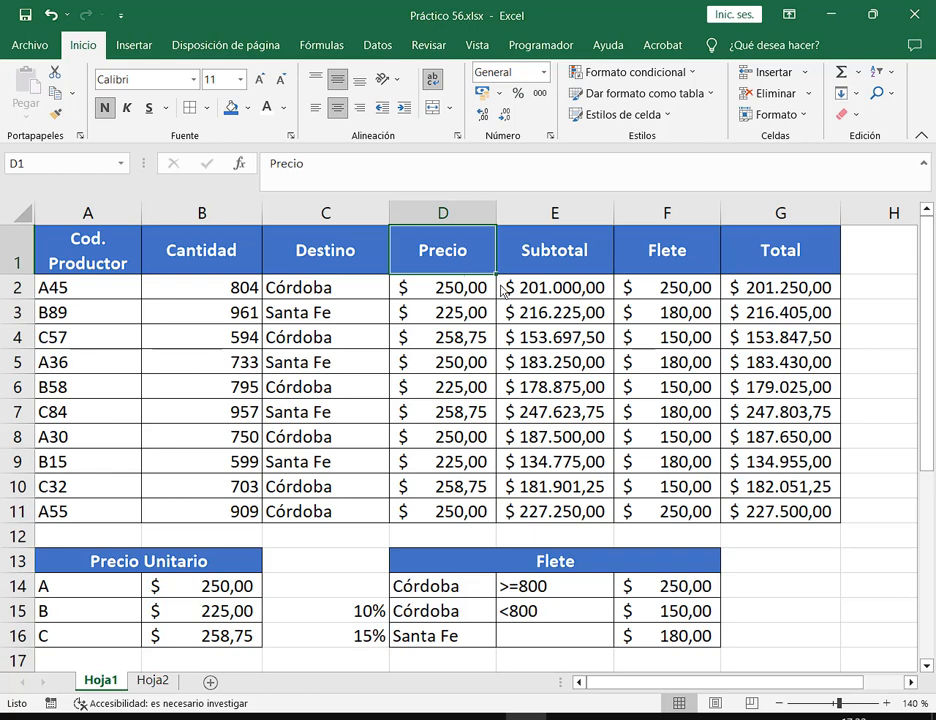
{"action": "scroll", "coordinate": [514, 365], "scroll_direction": "down", "scroll_amount": 5}
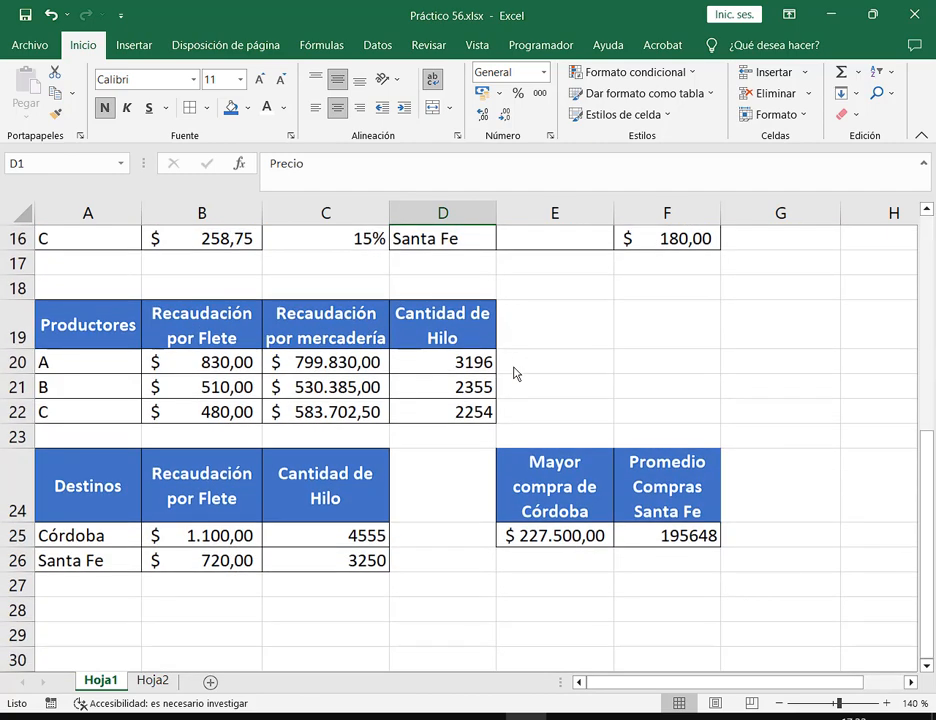
{"action": "scroll", "coordinate": [514, 373], "scroll_direction": "down", "scroll_amount": 1}
{"action": "scroll", "coordinate": [514, 373], "scroll_direction": "up", "scroll_amount": 1}
{"action": "left_click_drag", "start_coordinate": [226, 360], "coordinate": [234, 412]}
{"action": "left_click_drag", "start_coordinate": [353, 367], "coordinate": [362, 411]}
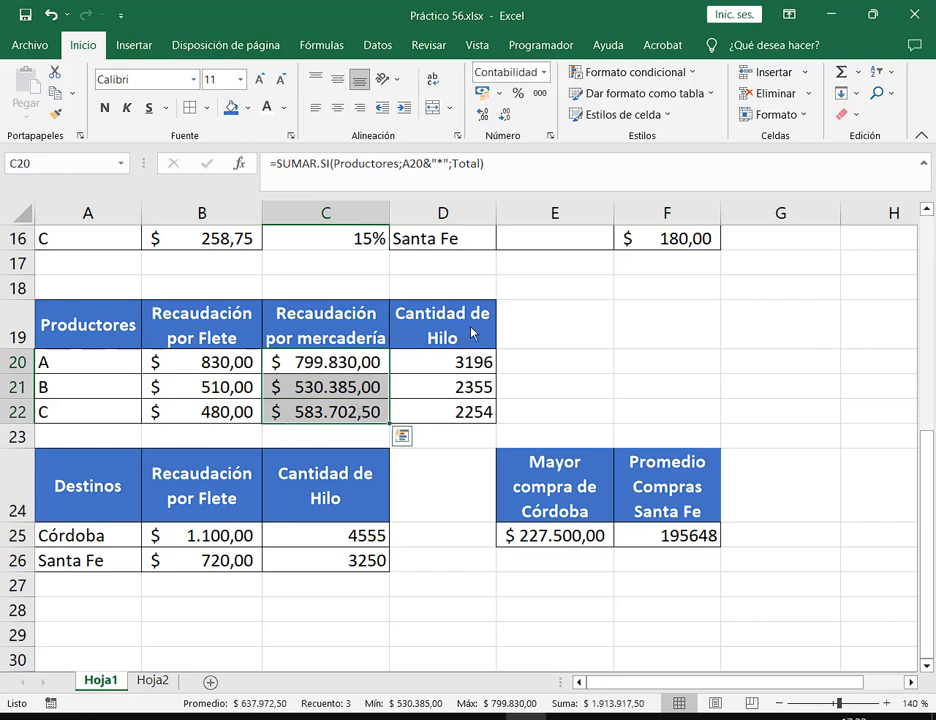
{"action": "left_click_drag", "start_coordinate": [473, 356], "coordinate": [482, 412]}
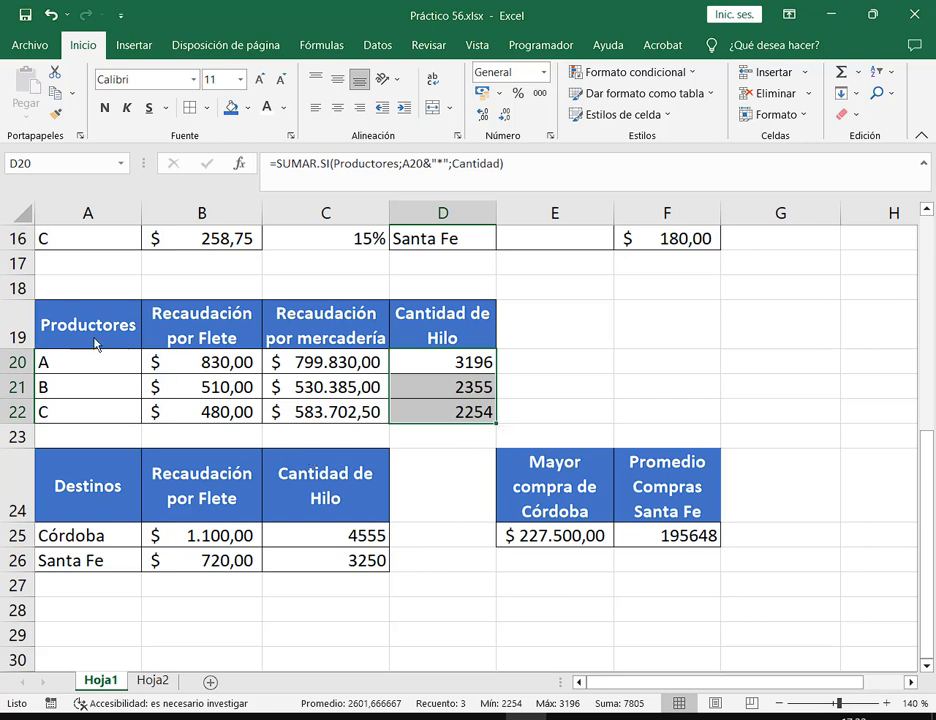
Step: Examine possible chart ranges: Productores with freight revenue, Destinos with freight revenue, and Productores with merchandise revenue
{"action": "left_click_drag", "start_coordinate": [96, 340], "coordinate": [215, 414]}
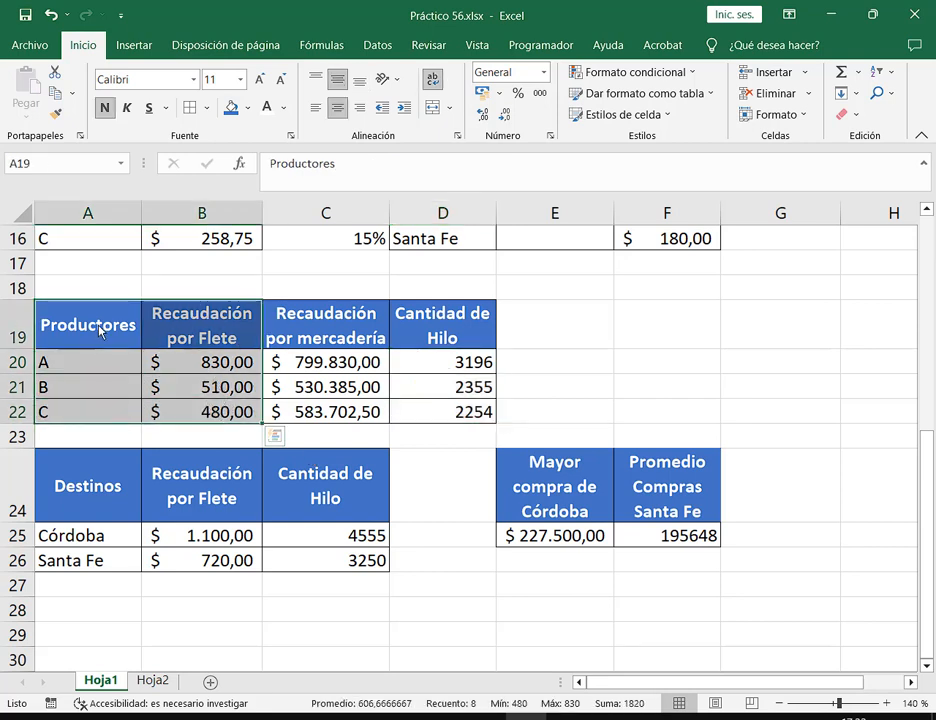
{"action": "left_click_drag", "start_coordinate": [75, 324], "coordinate": [200, 410]}
{"action": "left_click_drag", "start_coordinate": [105, 487], "coordinate": [195, 560]}
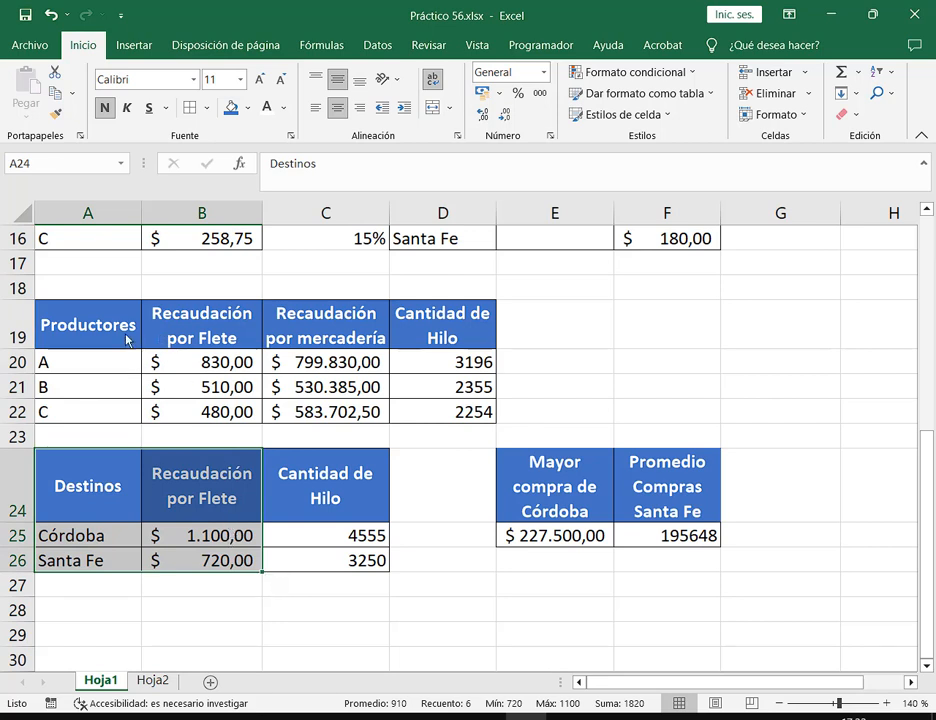
{"action": "left_click_drag", "start_coordinate": [127, 340], "coordinate": [134, 424]}
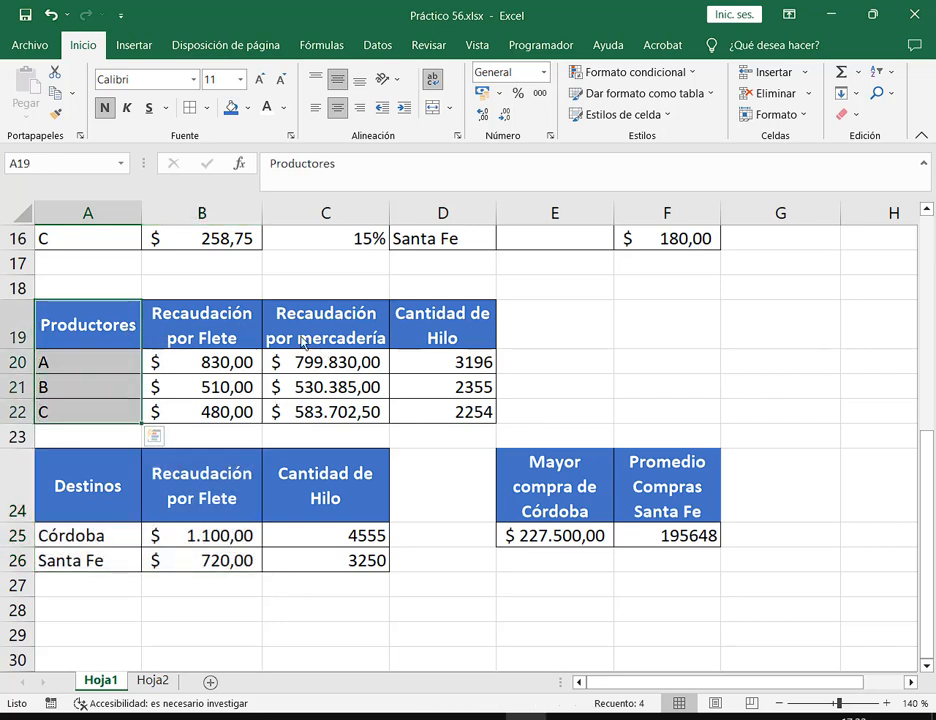
{"action": "left_click_drag", "start_coordinate": [309, 334], "coordinate": [352, 422]}
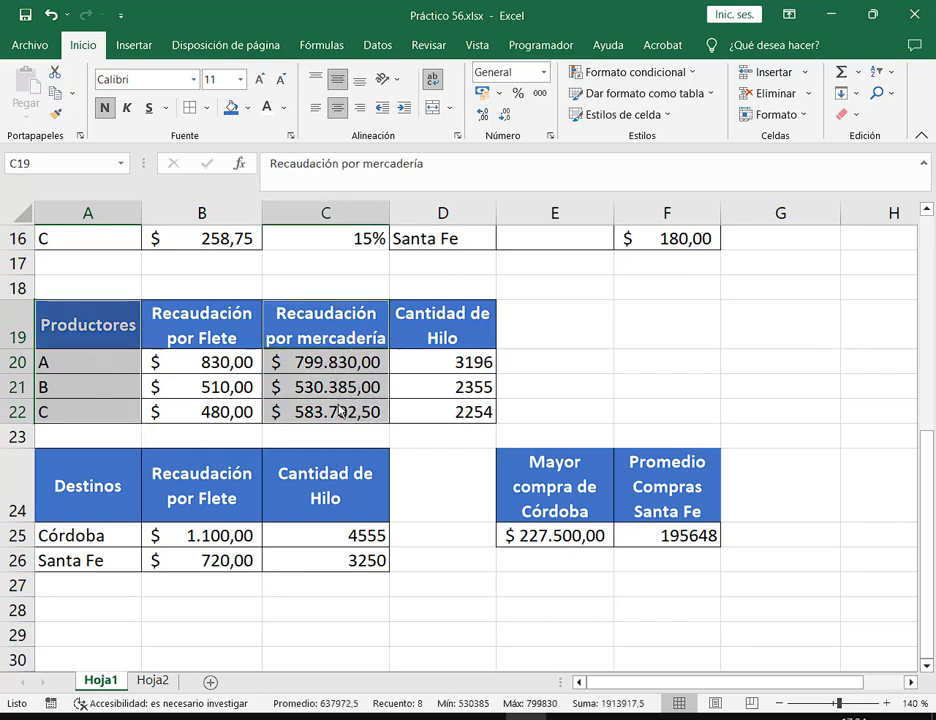
{"action": "left_click", "coordinate": [604, 347]}
Step: Insert a Circular 3D chart of Recaudación por Flete by producer from the range A19:B22
{"action": "left_click_drag", "start_coordinate": [82, 325], "coordinate": [170, 400]}
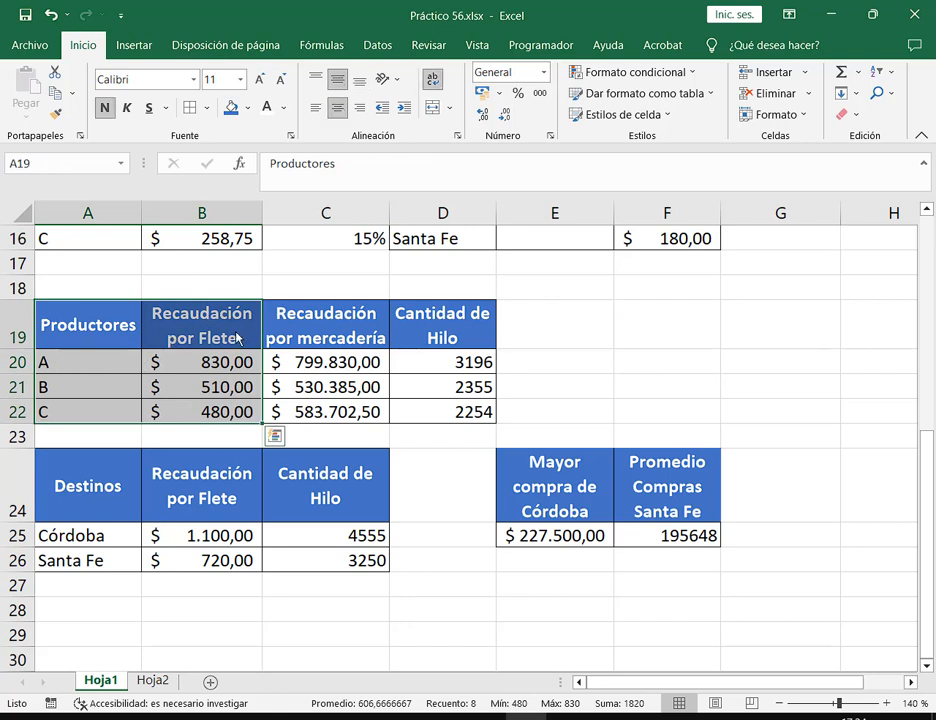
{"action": "left_click", "coordinate": [122, 44]}
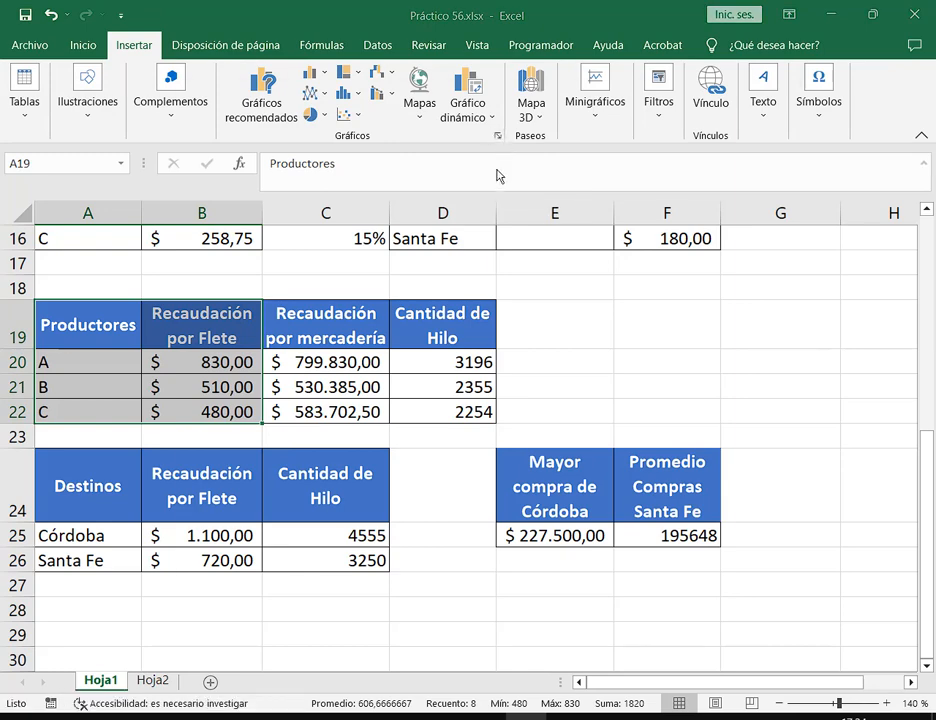
{"action": "left_click", "coordinate": [497, 134]}
{"action": "left_click_drag", "start_coordinate": [528, 104], "coordinate": [564, 92]}
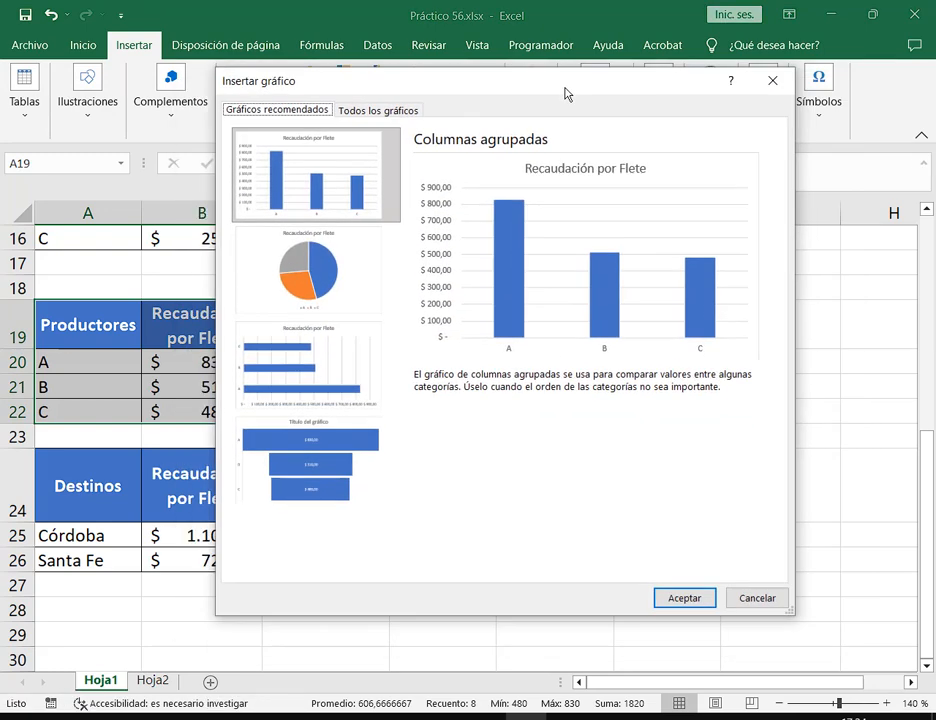
{"action": "left_click", "coordinate": [415, 112]}
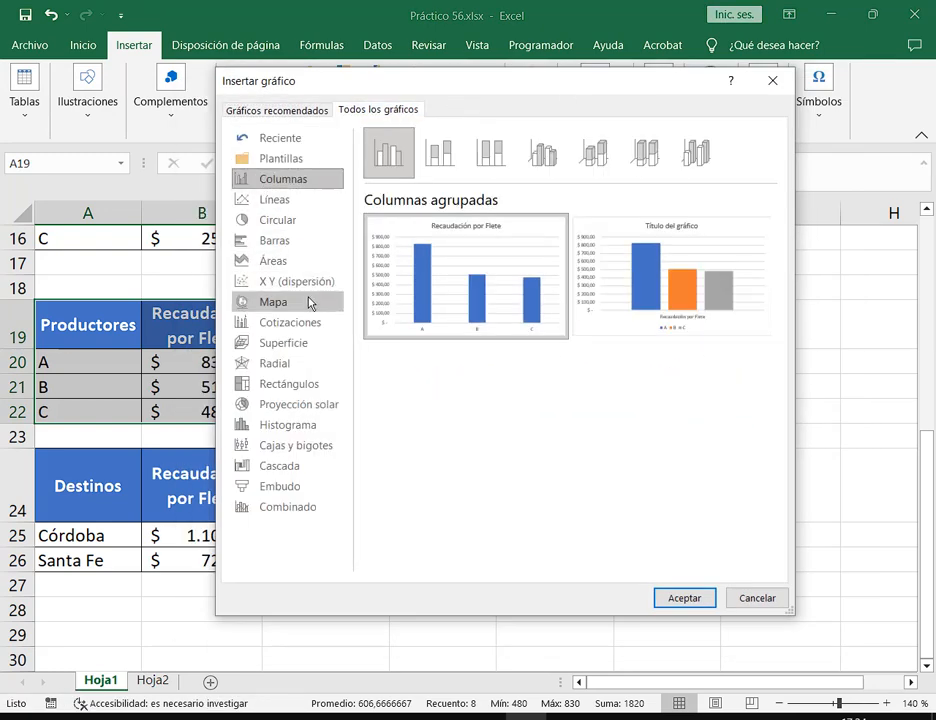
{"action": "left_click", "coordinate": [290, 219]}
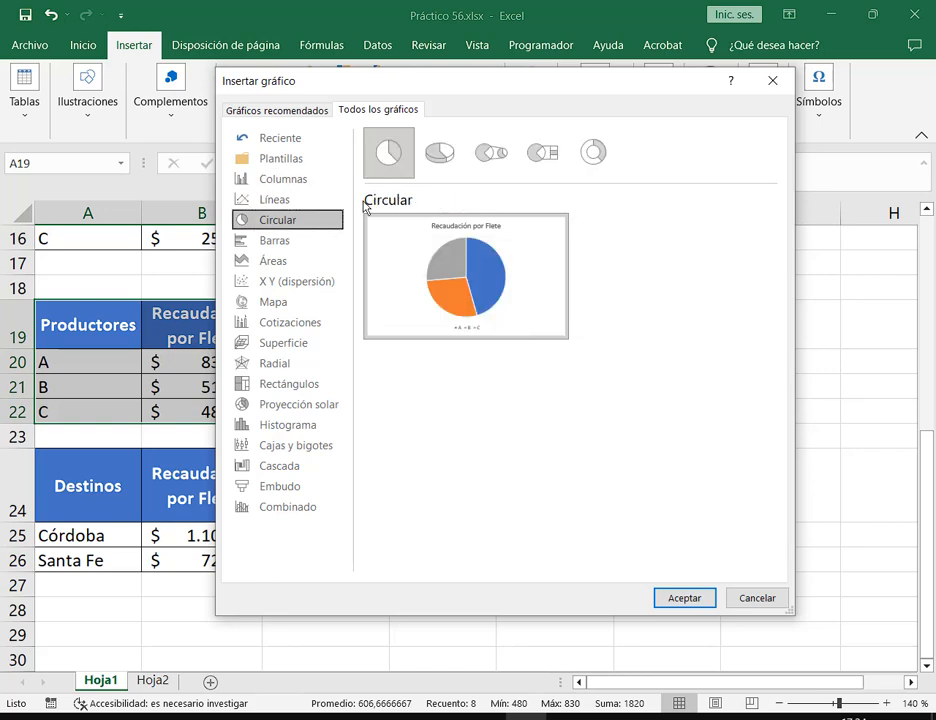
{"action": "left_click", "coordinate": [441, 153]}
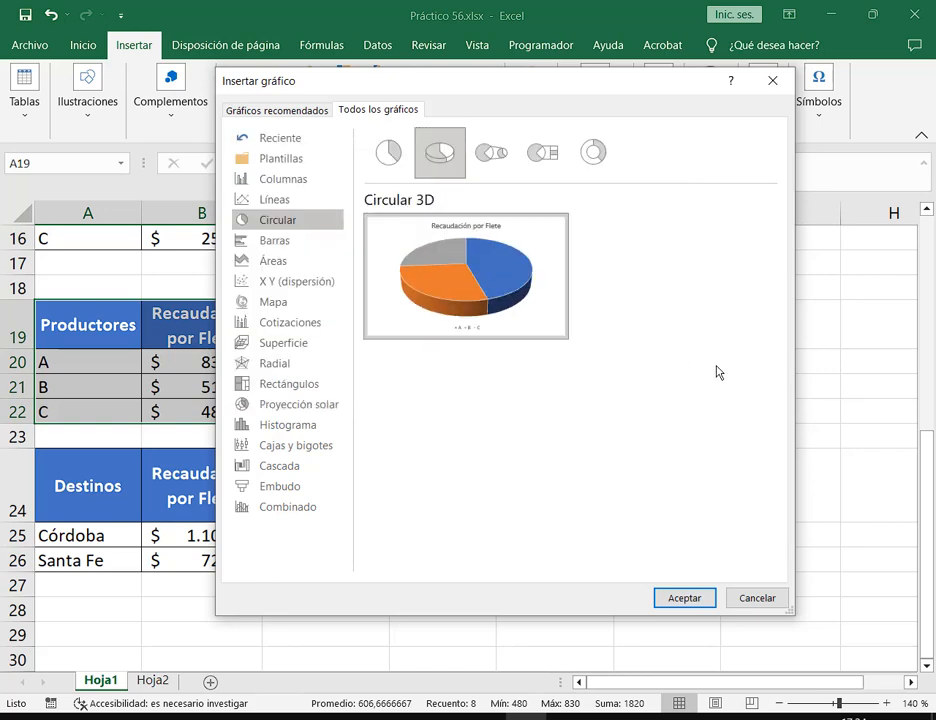
{"action": "left_click", "coordinate": [702, 600]}
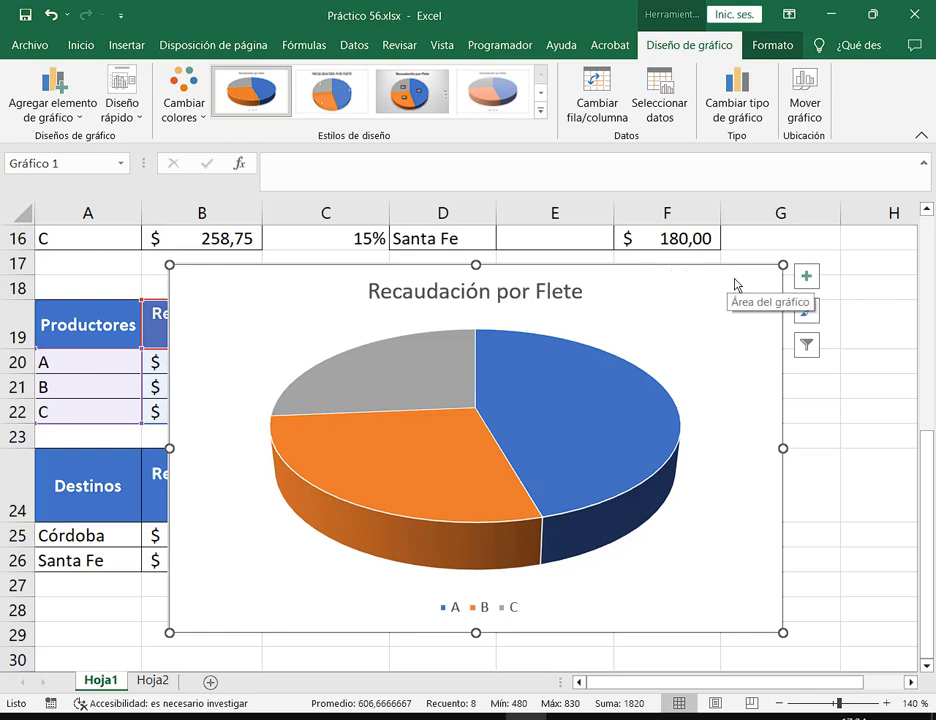
Step: Move the Recaudación por Flete pie chart from Hoja1 to Hoja2, placing it slightly in from column A's edge, over rows 1 to 15
{"action": "key", "text": "Delete"}
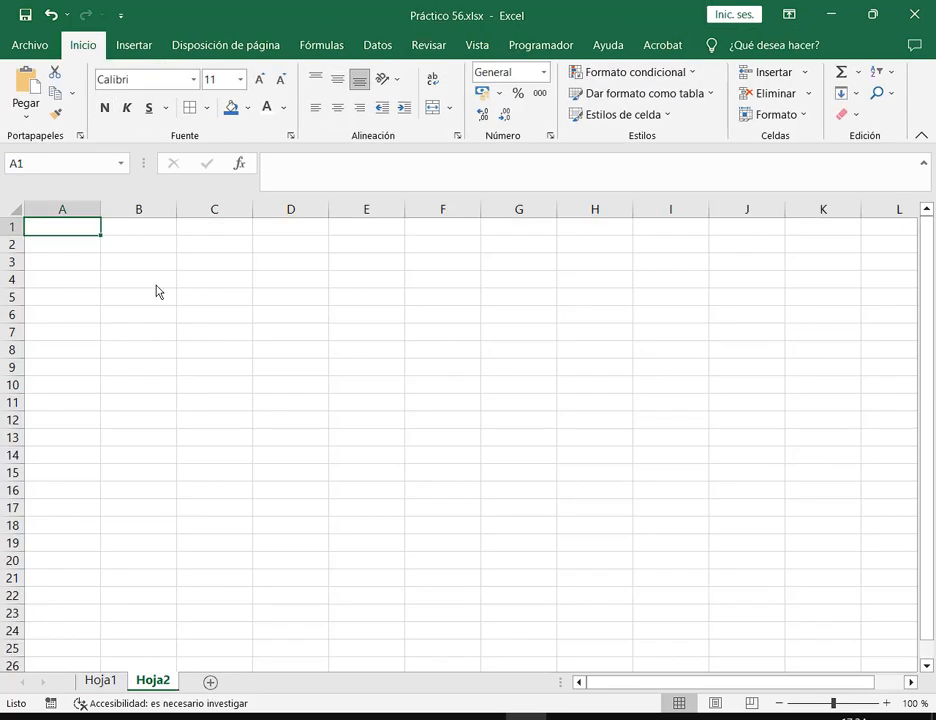
{"action": "left_click", "coordinate": [163, 680]}
{"action": "key", "text": "ctrl+v"}
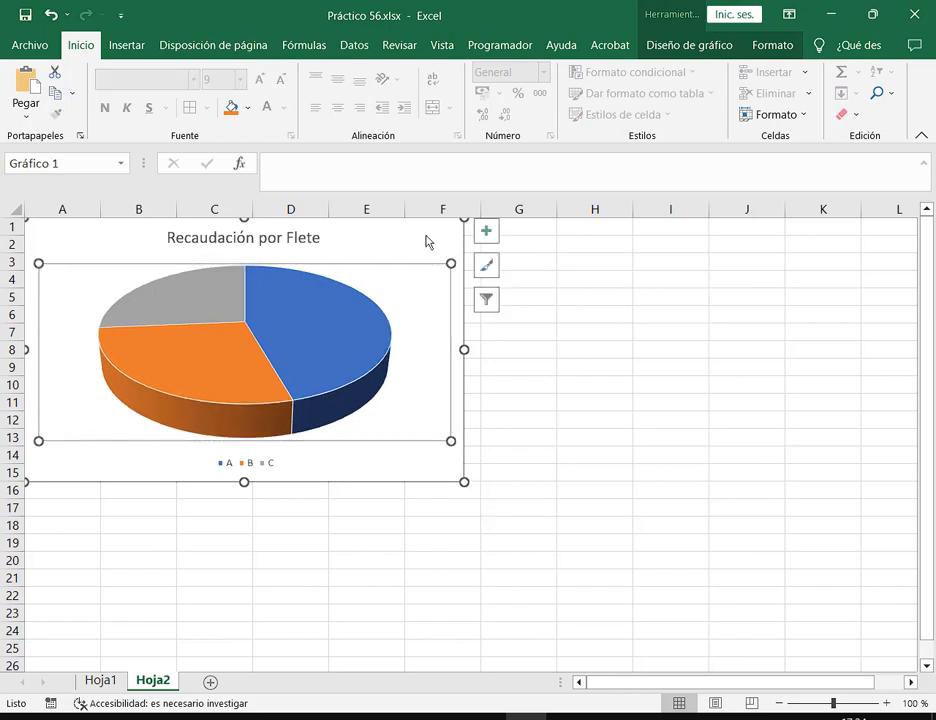
{"action": "left_click_drag", "start_coordinate": [428, 242], "coordinate": [441, 244]}
{"action": "key", "text": "Escape"}
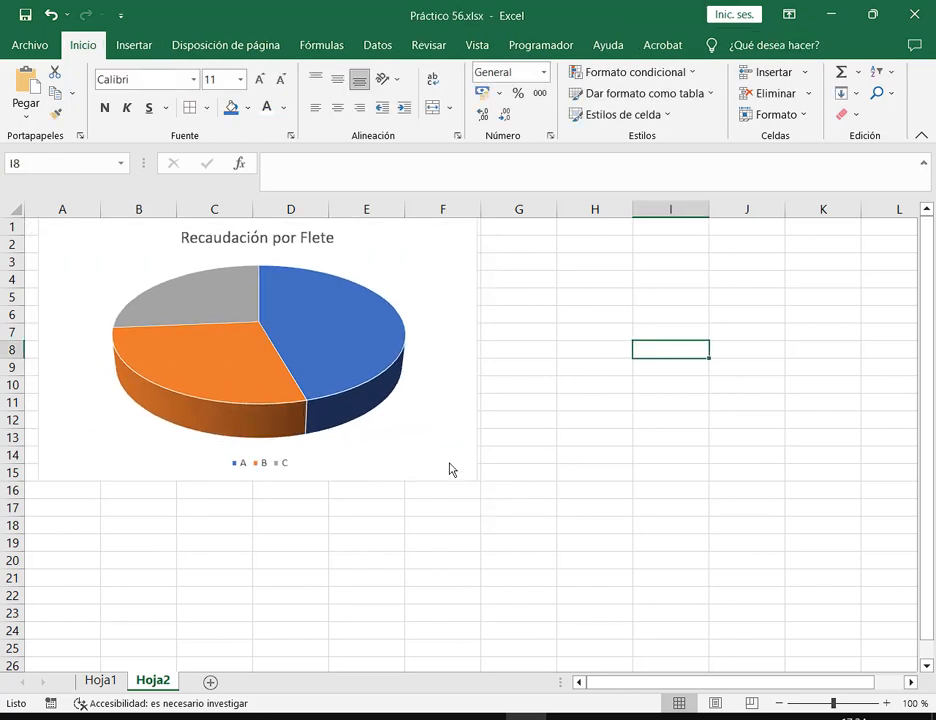
Step: Shrink the Recaudación por Flete pie chart proportionally to end about midway across column F, and move it down to end at row 15
{"action": "left_click", "coordinate": [477, 484]}
{"action": "left_click_drag", "start_coordinate": [478, 484], "coordinate": [439, 462]}
{"action": "left_click", "coordinate": [518, 413]}
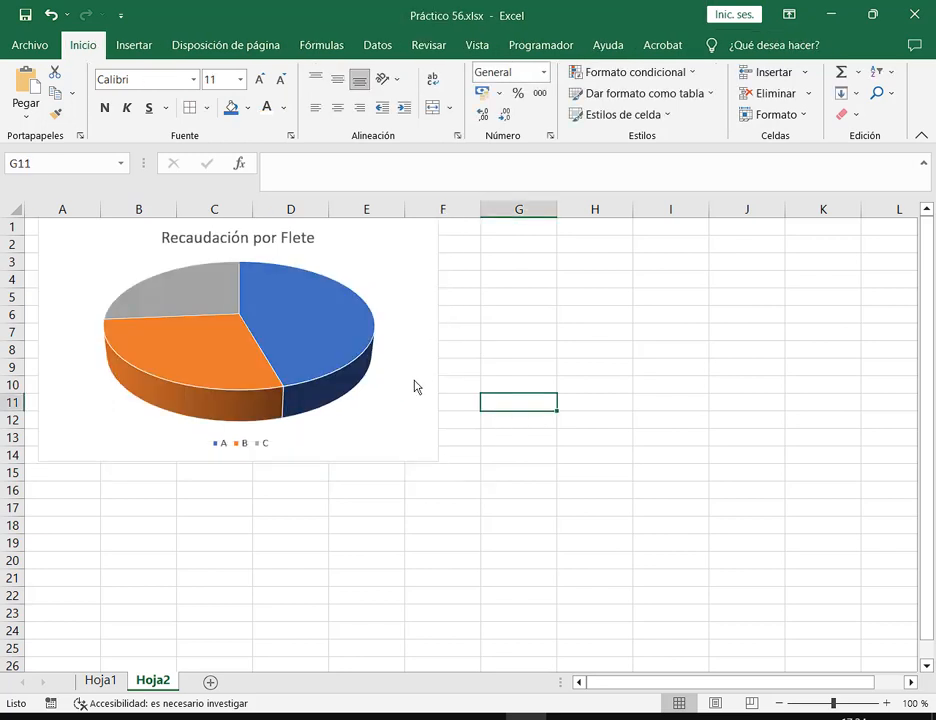
{"action": "left_click", "coordinate": [418, 391]}
{"action": "left_click_drag", "start_coordinate": [397, 244], "coordinate": [402, 286]}
{"action": "left_click", "coordinate": [505, 461]}
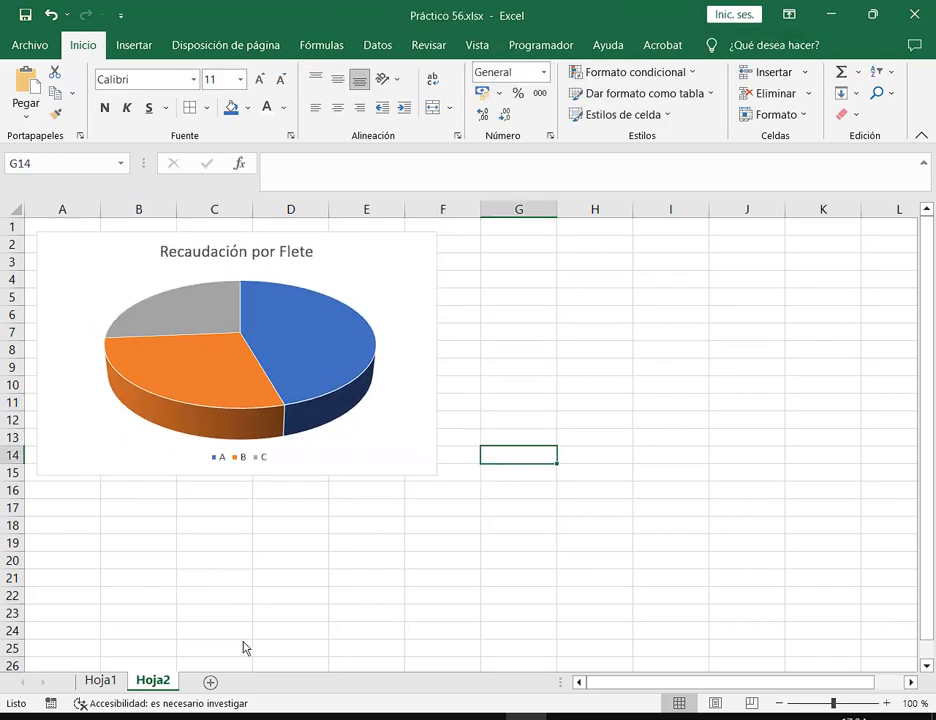
Step: Insert a Columnas 3D chart of Recaudación por mercadería by producer from the ranges A19:A22 and C19:C22 on Hoja1
{"action": "left_click", "coordinate": [100, 680]}
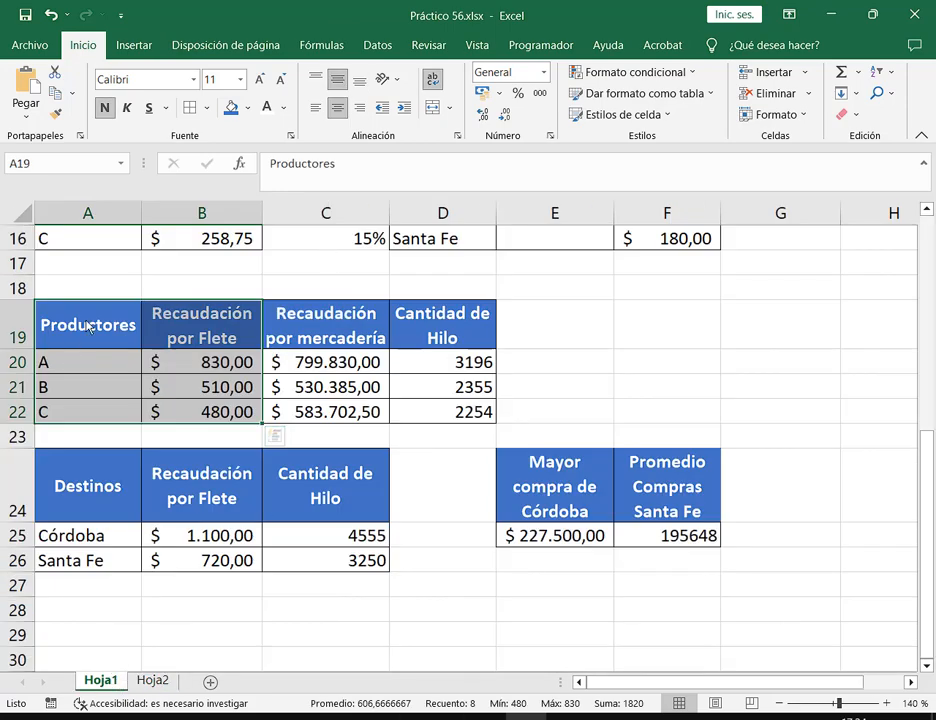
{"action": "left_click_drag", "start_coordinate": [87, 325], "coordinate": [88, 410]}
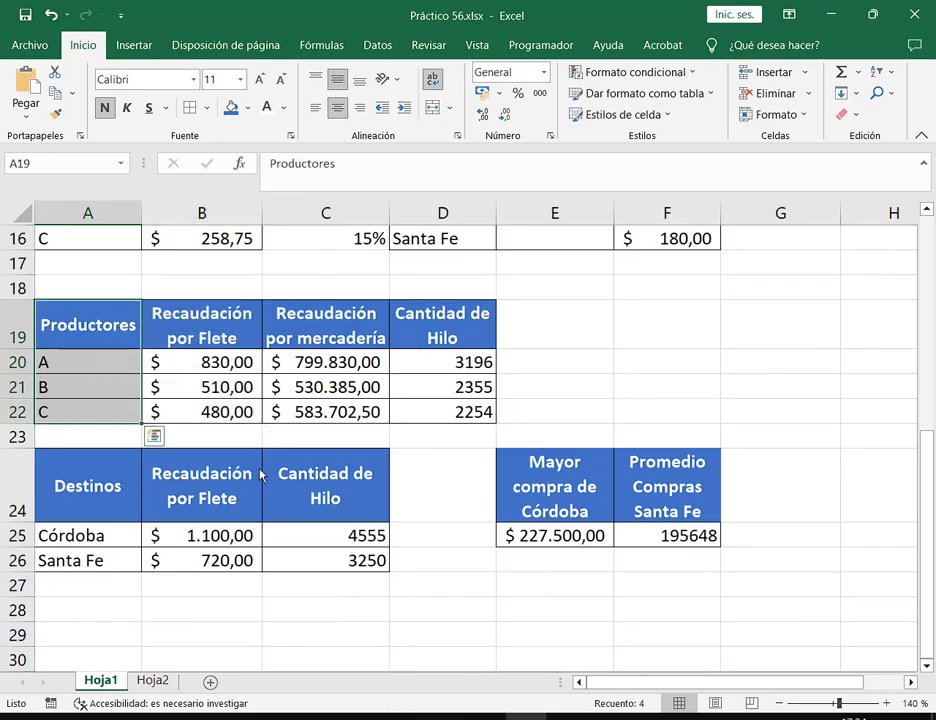
{"action": "left_click_drag", "start_coordinate": [344, 317], "coordinate": [340, 410]}
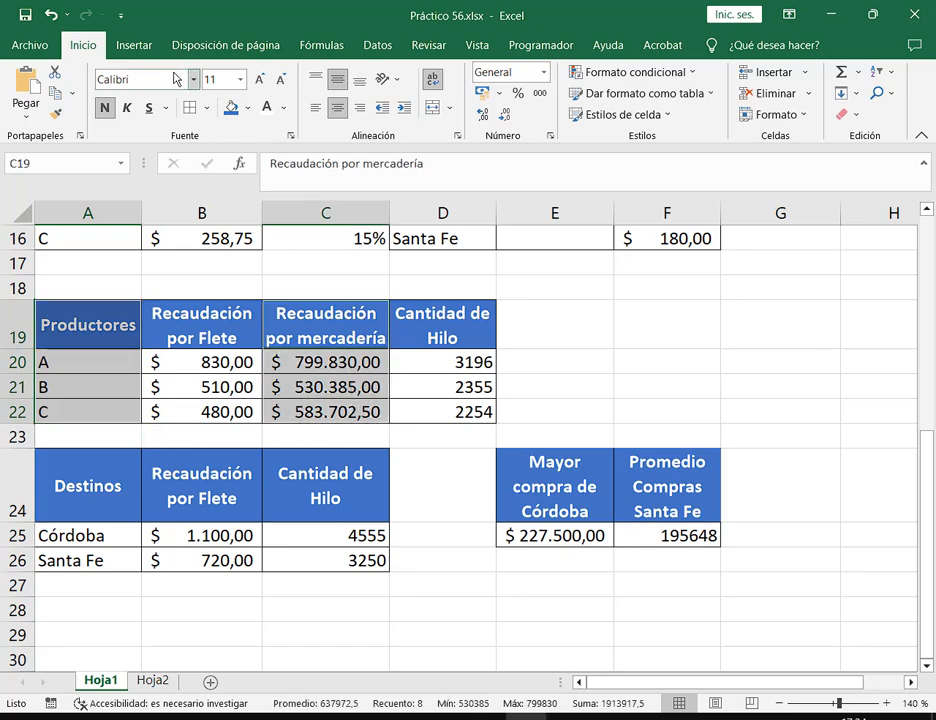
{"action": "left_click", "coordinate": [140, 45]}
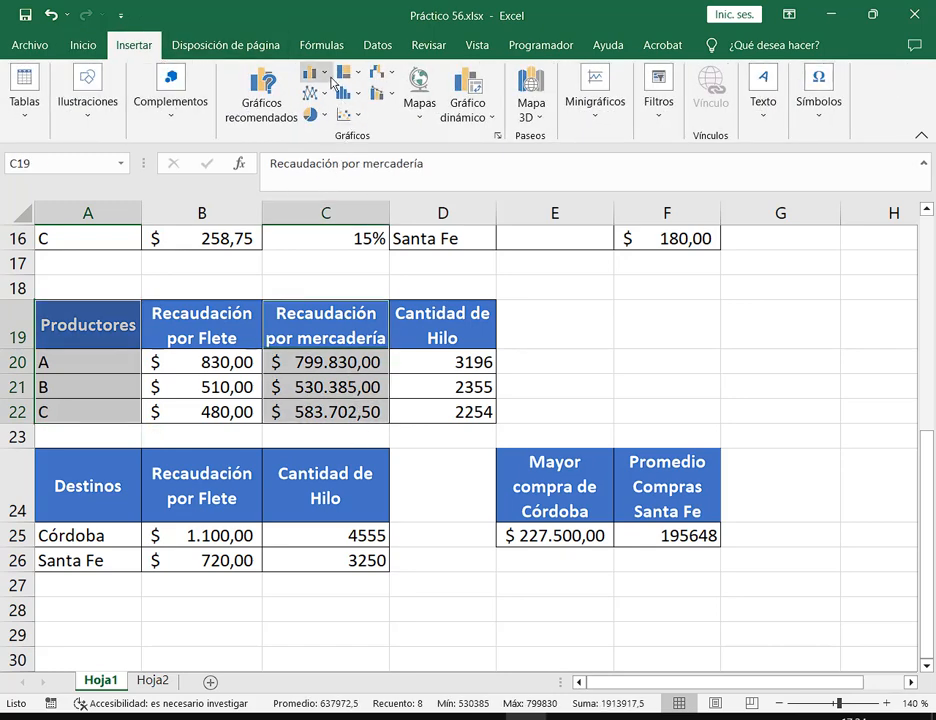
{"action": "left_click", "coordinate": [494, 140]}
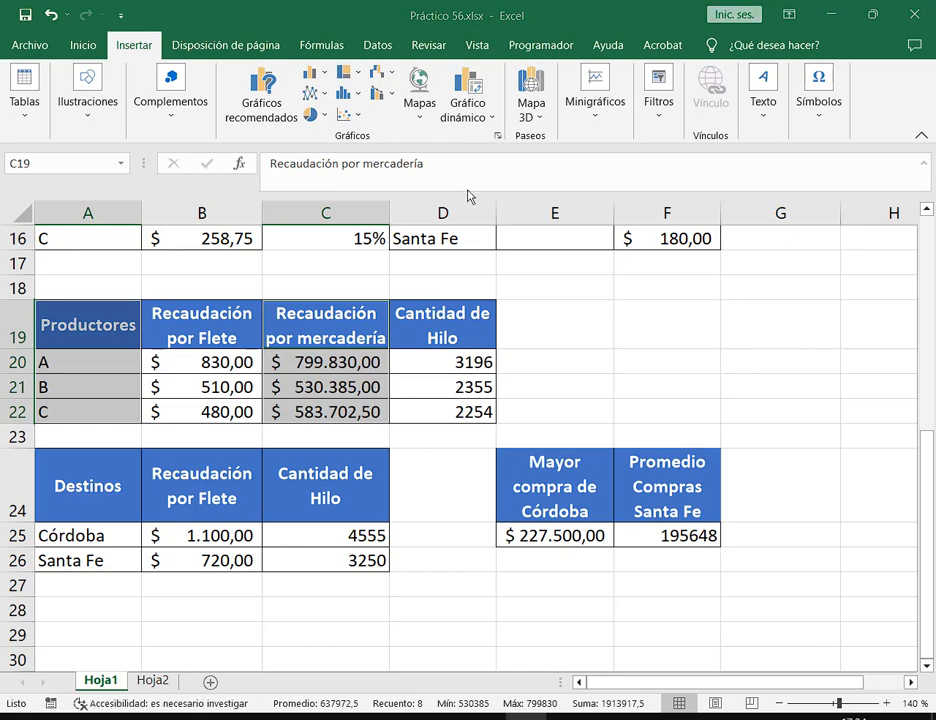
{"action": "left_click", "coordinate": [320, 124]}
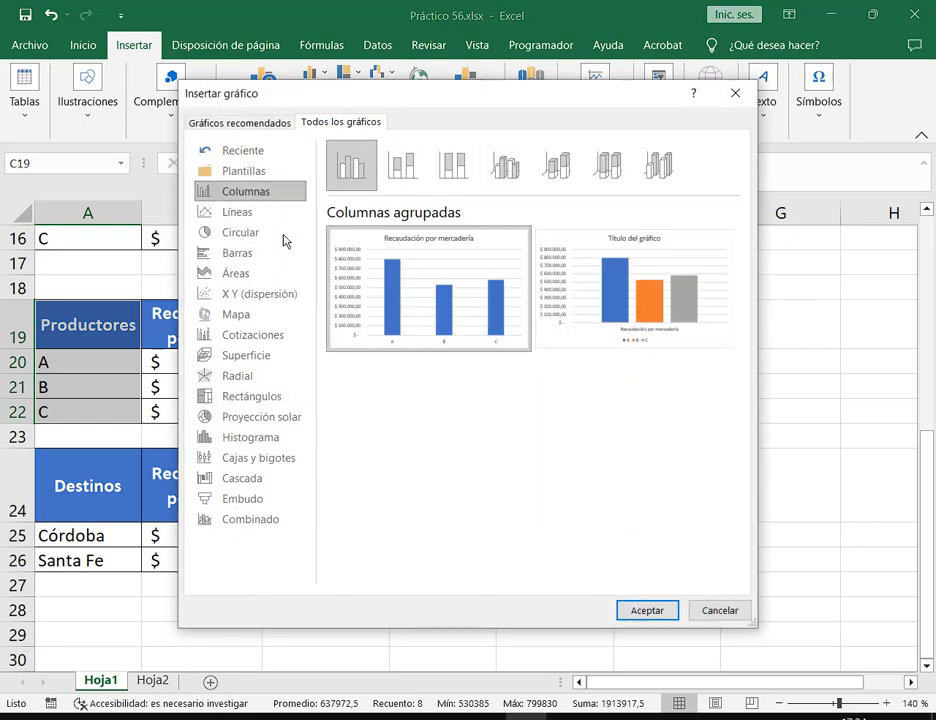
{"action": "left_click", "coordinate": [515, 175]}
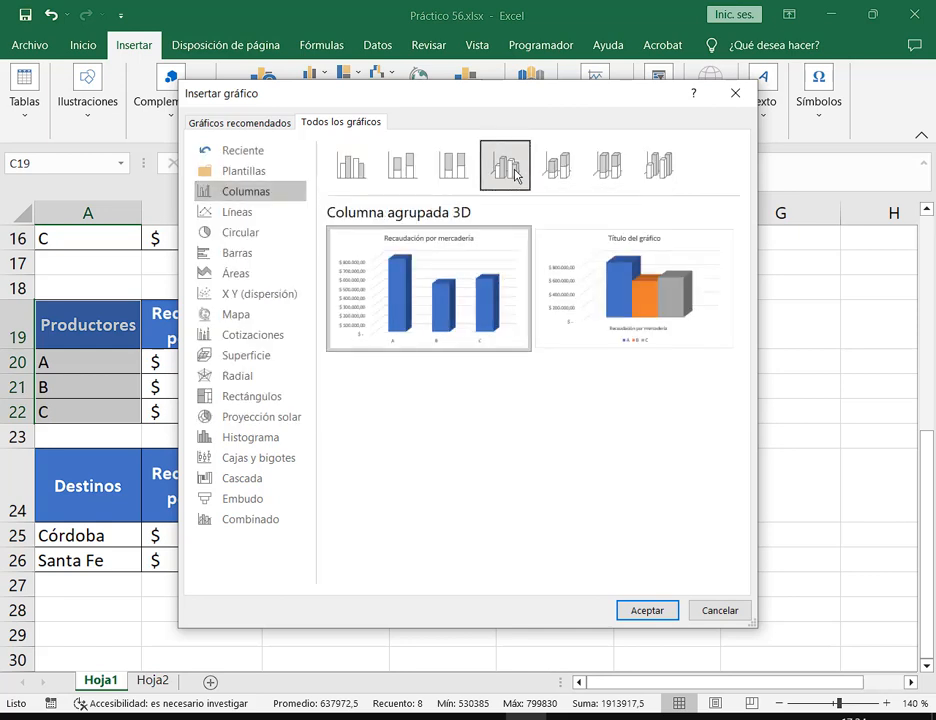
{"action": "left_click", "coordinate": [660, 170]}
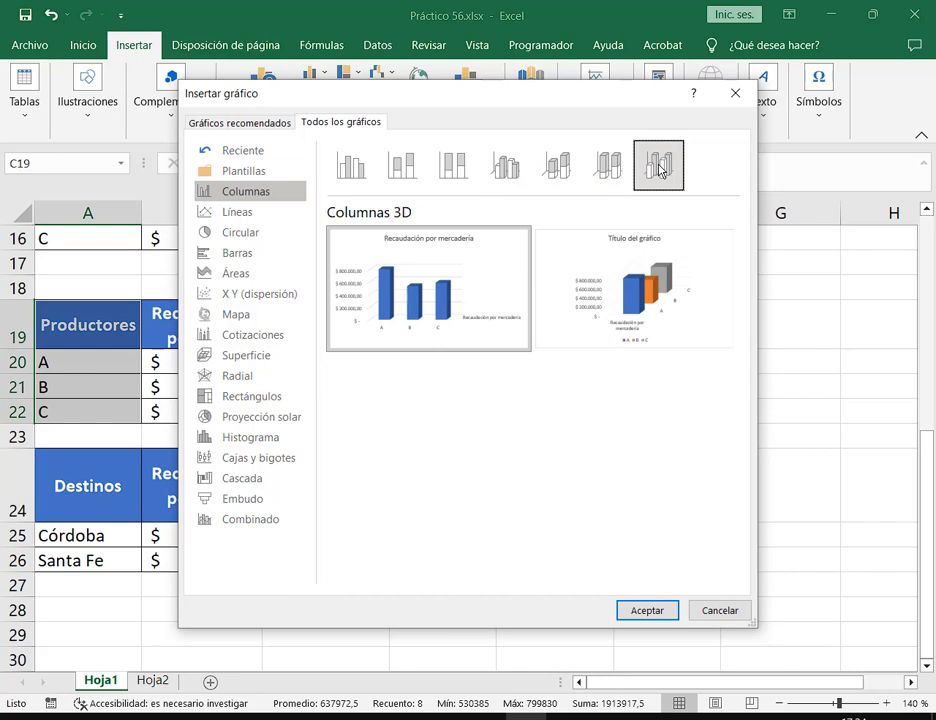
{"action": "left_click", "coordinate": [503, 172]}
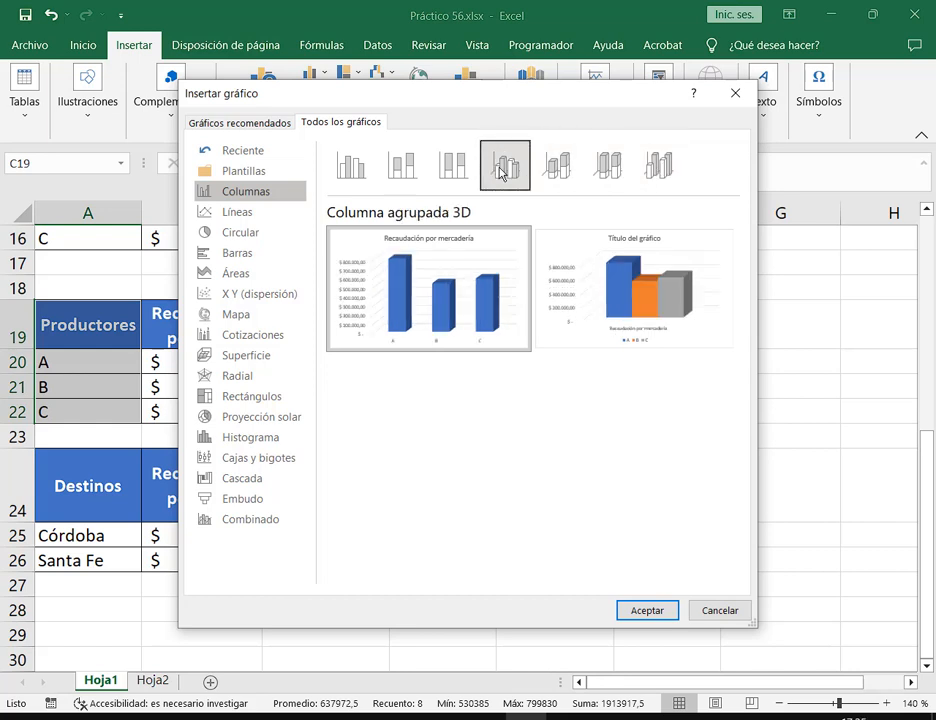
{"action": "left_click", "coordinate": [662, 172]}
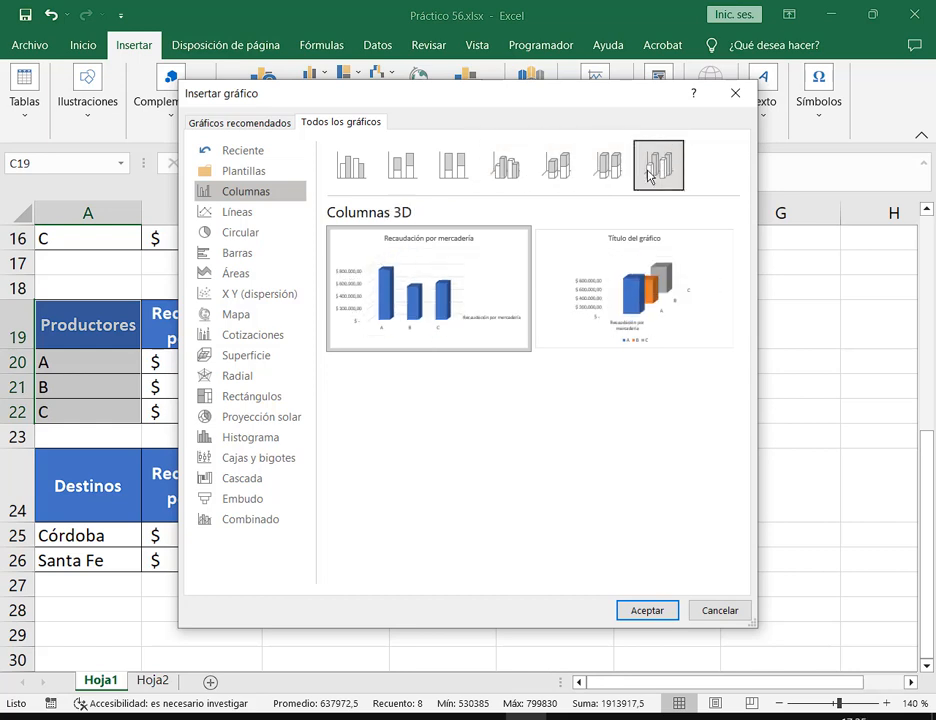
{"action": "left_click", "coordinate": [647, 610]}
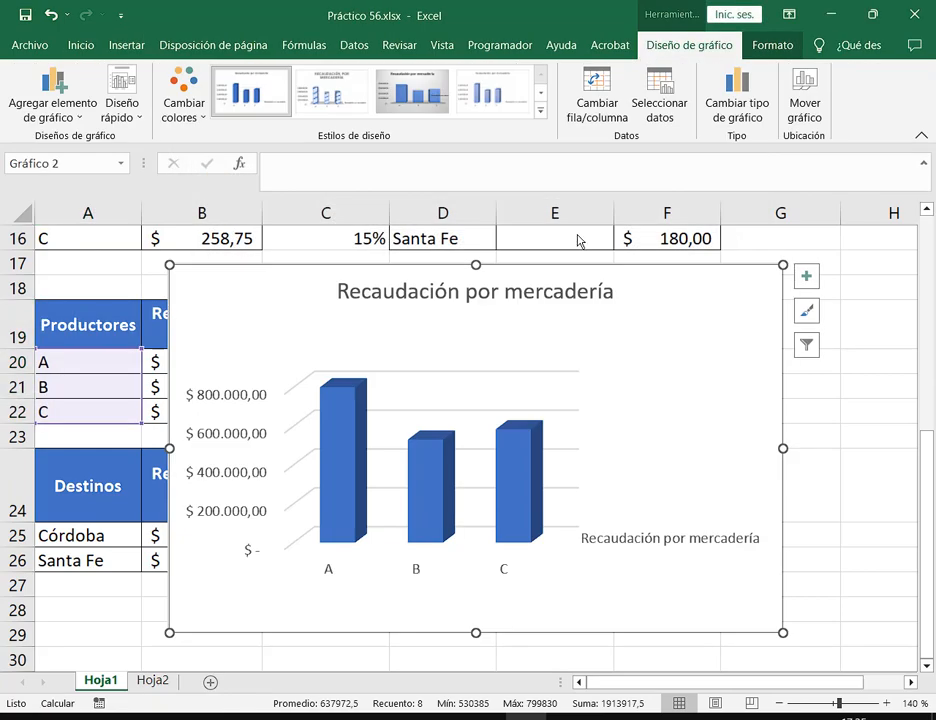
Step: Move the Recaudación por mercadería chart from Hoja1 to Hoja2, placing it beside the pie chart from about row 2
{"action": "key", "text": "Delete"}
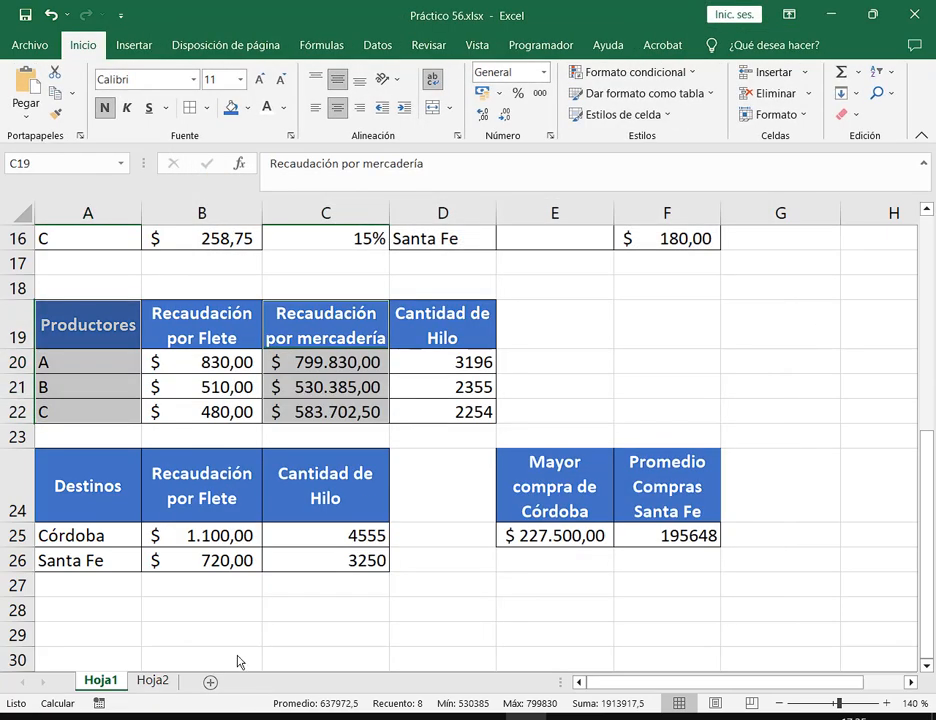
{"action": "left_click", "coordinate": [153, 680]}
{"action": "key", "text": "ctrl+v"}
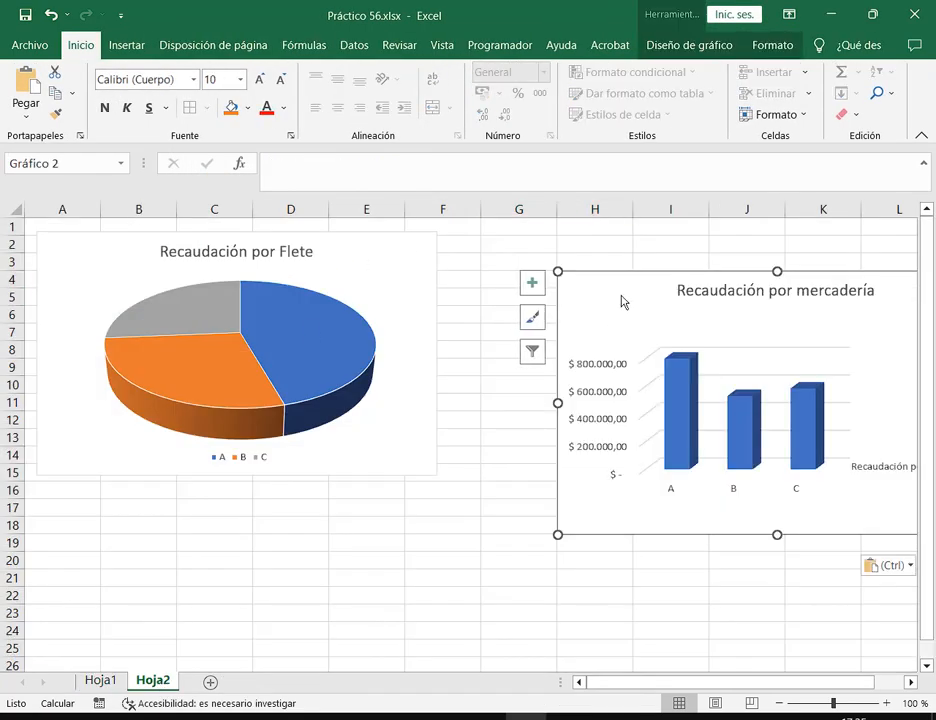
{"action": "left_click_drag", "start_coordinate": [626, 273], "coordinate": [514, 238]}
Step: Resize the Recaudación por mercadería chart to span columns G to K and rows 2 to 15
{"action": "mouse_move", "coordinate": [890, 498]}
{"action": "left_mouse_down"}
{"action": "mouse_move", "coordinate": [873, 496]}
{"action": "mouse_move", "coordinate": [871, 478]}
{"action": "mouse_move", "coordinate": [875, 490]}
{"action": "mouse_move", "coordinate": [840, 480]}
{"action": "mouse_move", "coordinate": [855, 474]}
{"action": "mouse_move", "coordinate": [837, 461]}
{"action": "mouse_move", "coordinate": [856, 466]}
{"action": "mouse_move", "coordinate": [846, 466]}
{"action": "left_mouse_up"}
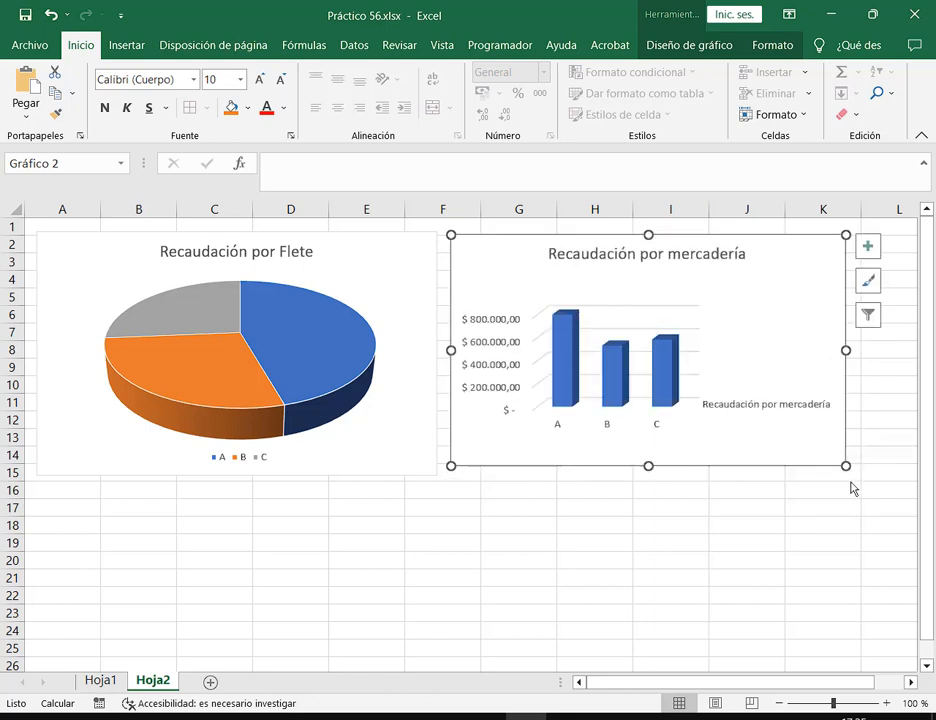
{"action": "left_click_drag", "start_coordinate": [451, 350], "coordinate": [482, 350]}
{"action": "left_click_drag", "start_coordinate": [664, 466], "coordinate": [668, 482]}
{"action": "left_click_drag", "start_coordinate": [851, 368], "coordinate": [866, 367]}
{"action": "mouse_move", "coordinate": [672, 236]}
{"action": "left_mouse_down"}
{"action": "mouse_move", "coordinate": [673, 253]}
{"action": "mouse_move", "coordinate": [673, 236]}
{"action": "left_mouse_up"}
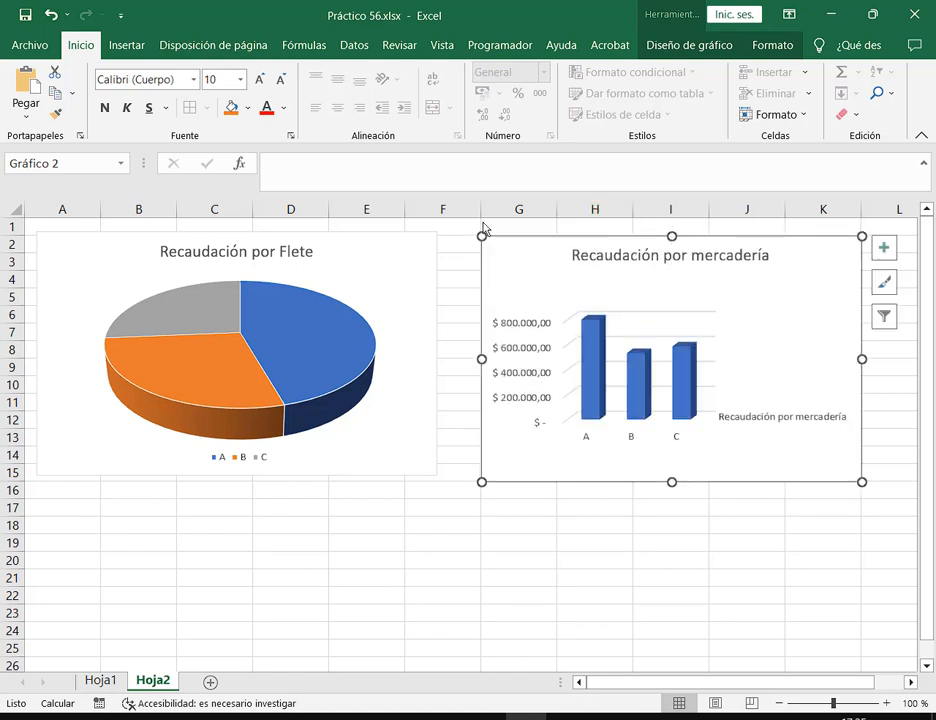
Step: Resize the Recaudación por Flete pie chart to span columns A to E and rows 2 to 15
{"action": "left_click", "coordinate": [412, 245]}
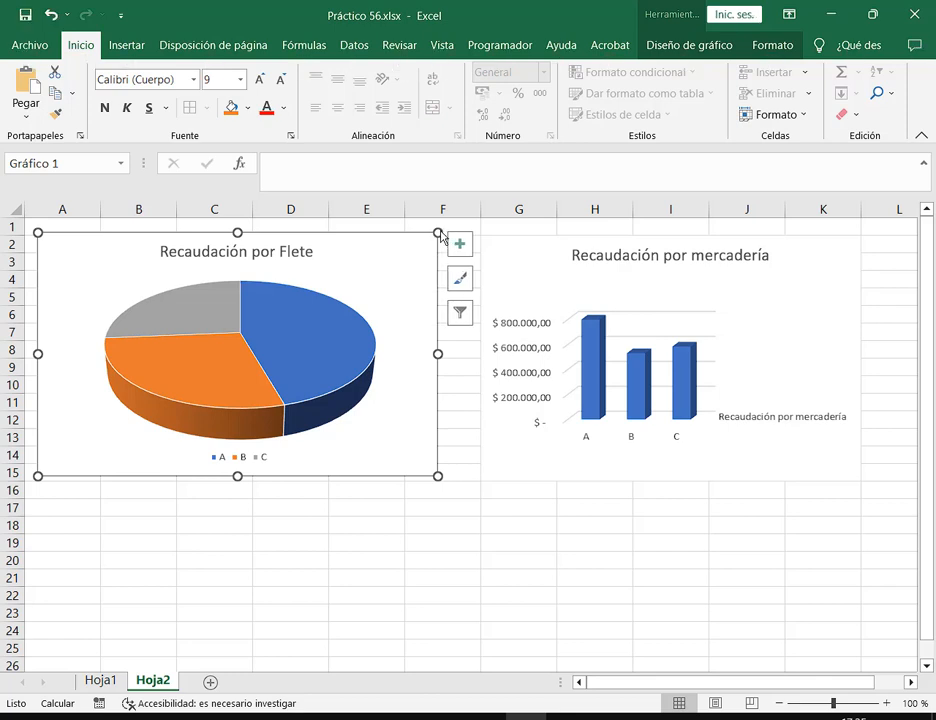
{"action": "left_click_drag", "start_coordinate": [440, 234], "coordinate": [407, 238]}
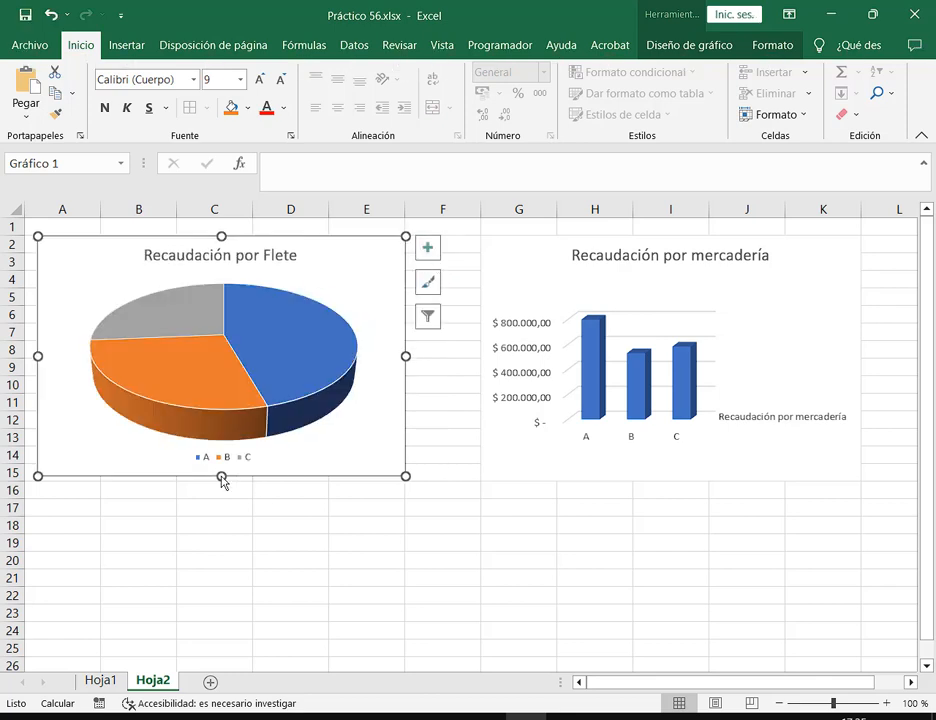
{"action": "left_click_drag", "start_coordinate": [222, 479], "coordinate": [223, 486]}
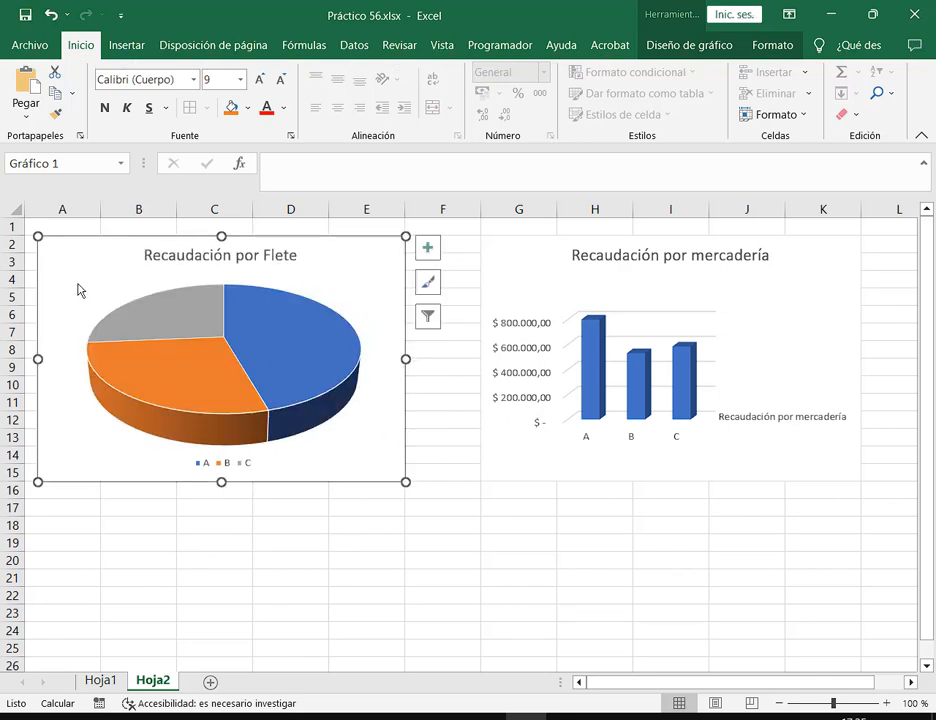
{"action": "left_click_drag", "start_coordinate": [38, 359], "coordinate": [26, 356]}
{"action": "left_click", "coordinate": [417, 605]}
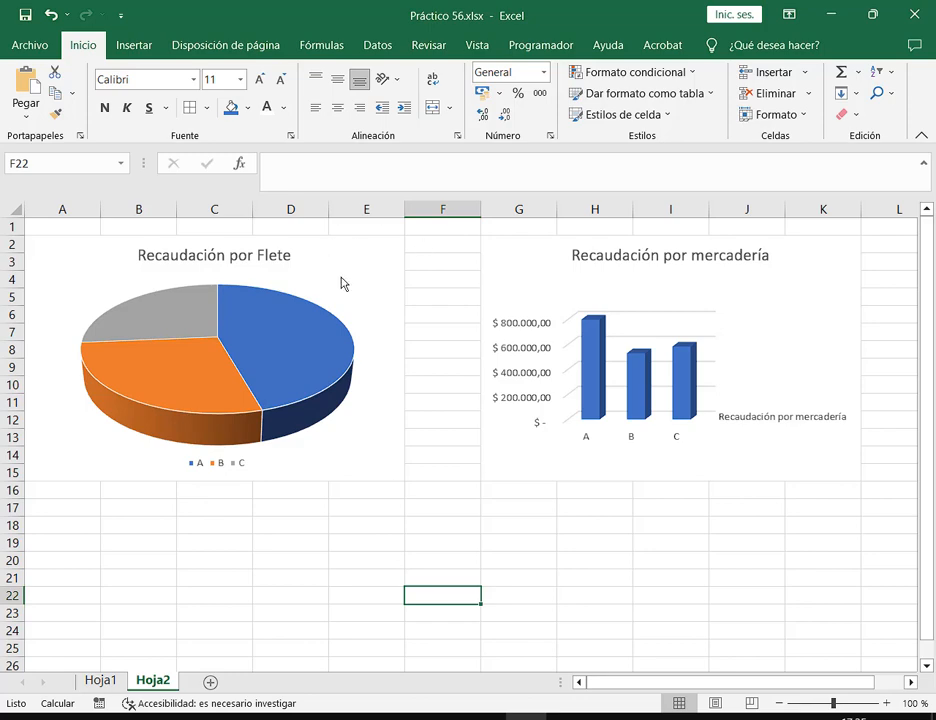
Step: Insert a Barra 3D agrupada chart of Cantidad de Hilo by producer from the ranges A19:A22 and D19:D22 on Hoja1
{"action": "left_click", "coordinate": [100, 680]}
{"action": "left_click_drag", "start_coordinate": [103, 336], "coordinate": [88, 412]}
{"action": "left_click_drag", "start_coordinate": [487, 330], "coordinate": [491, 408]}
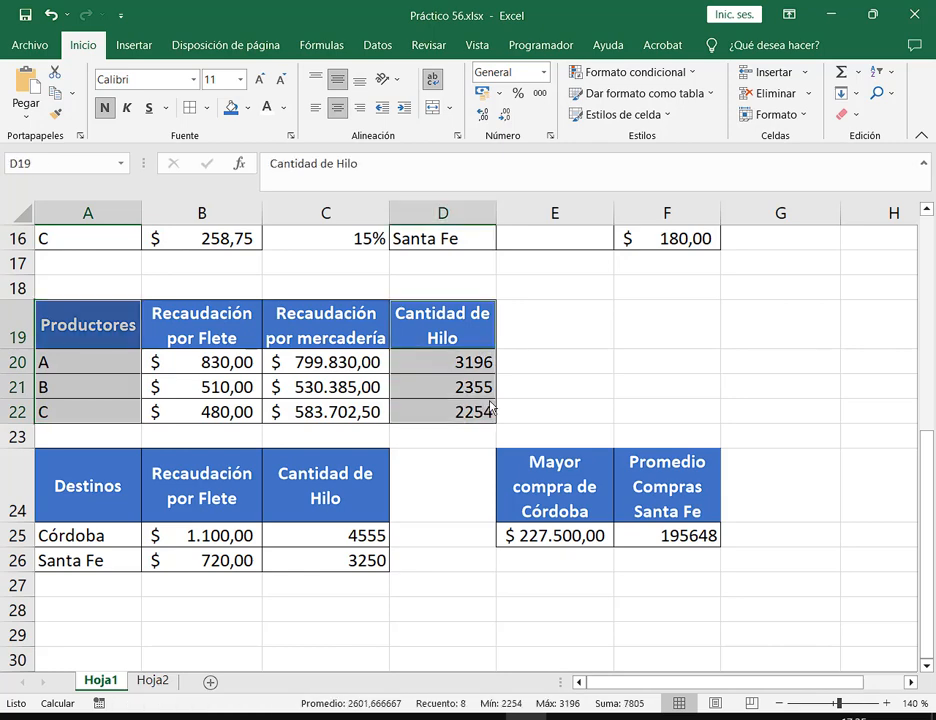
{"action": "left_click", "coordinate": [140, 47]}
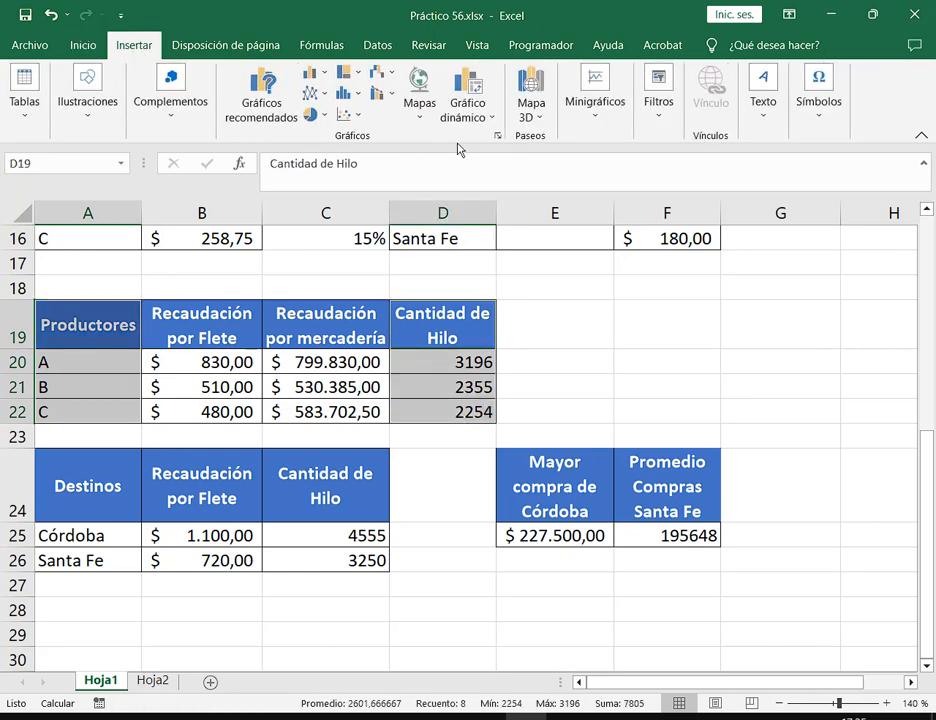
{"action": "left_click", "coordinate": [497, 143]}
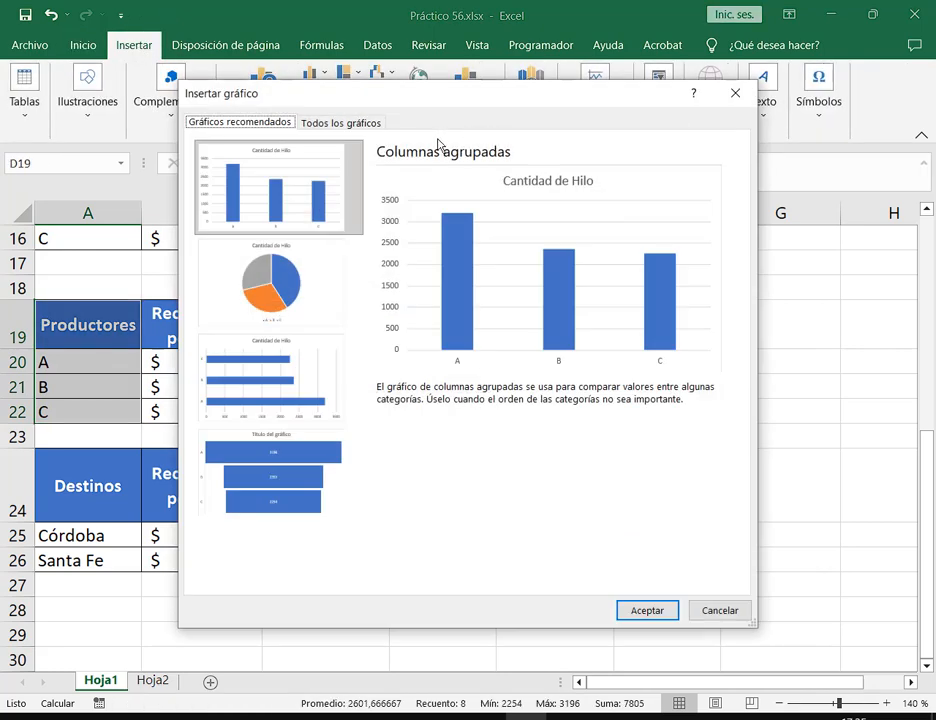
{"action": "left_click", "coordinate": [345, 122]}
{"action": "left_click", "coordinate": [266, 255]}
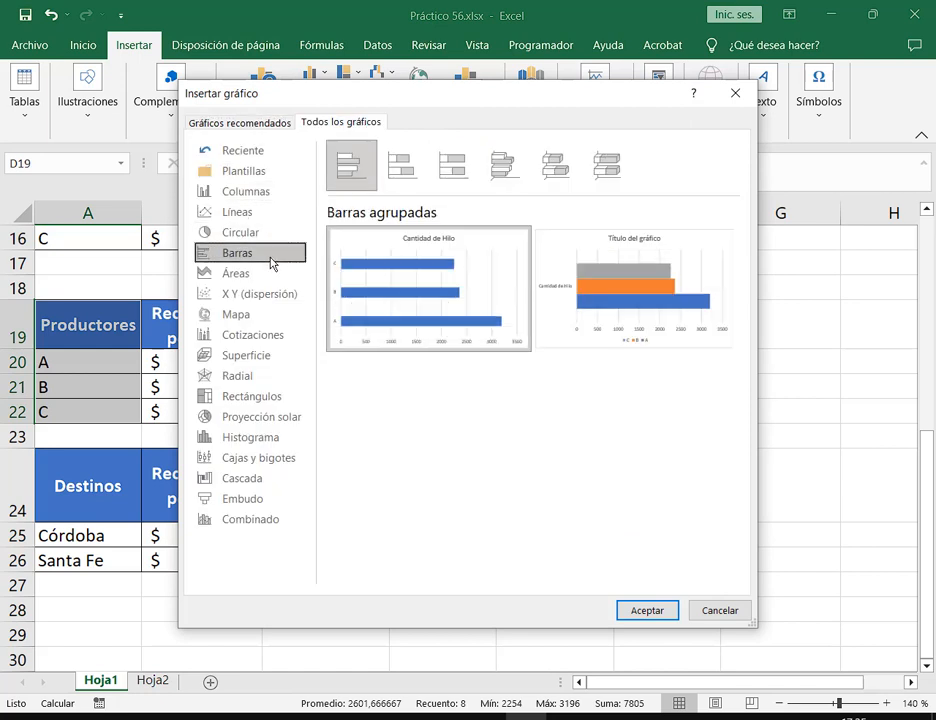
{"action": "left_click", "coordinate": [512, 178]}
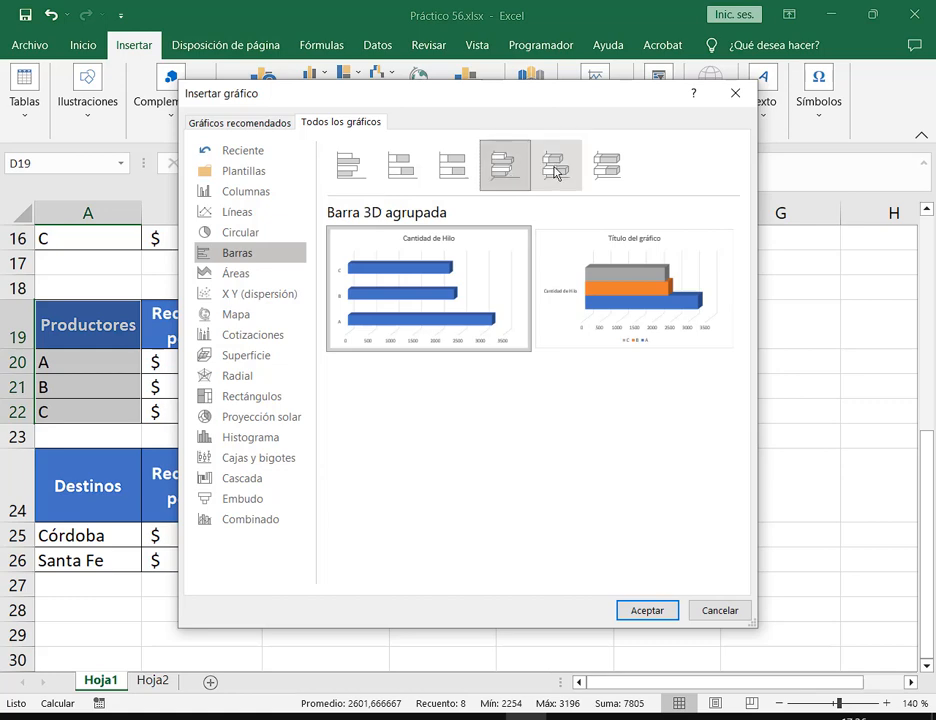
{"action": "left_click", "coordinate": [558, 167]}
{"action": "left_click", "coordinate": [608, 168]}
{"action": "left_click", "coordinate": [563, 178]}
{"action": "left_click", "coordinate": [505, 178]}
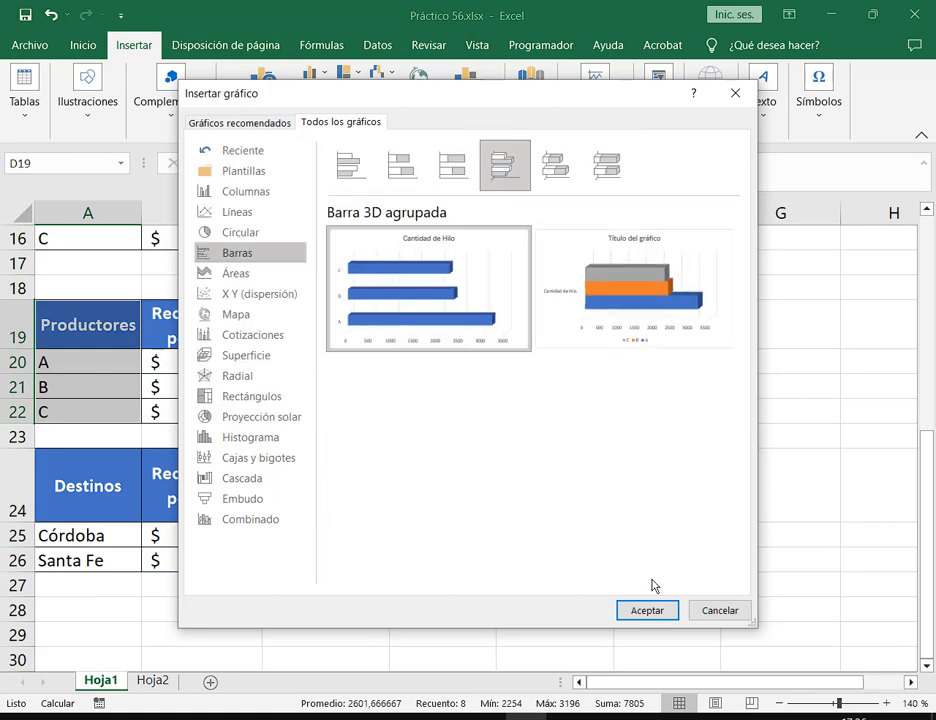
{"action": "left_click", "coordinate": [652, 612]}
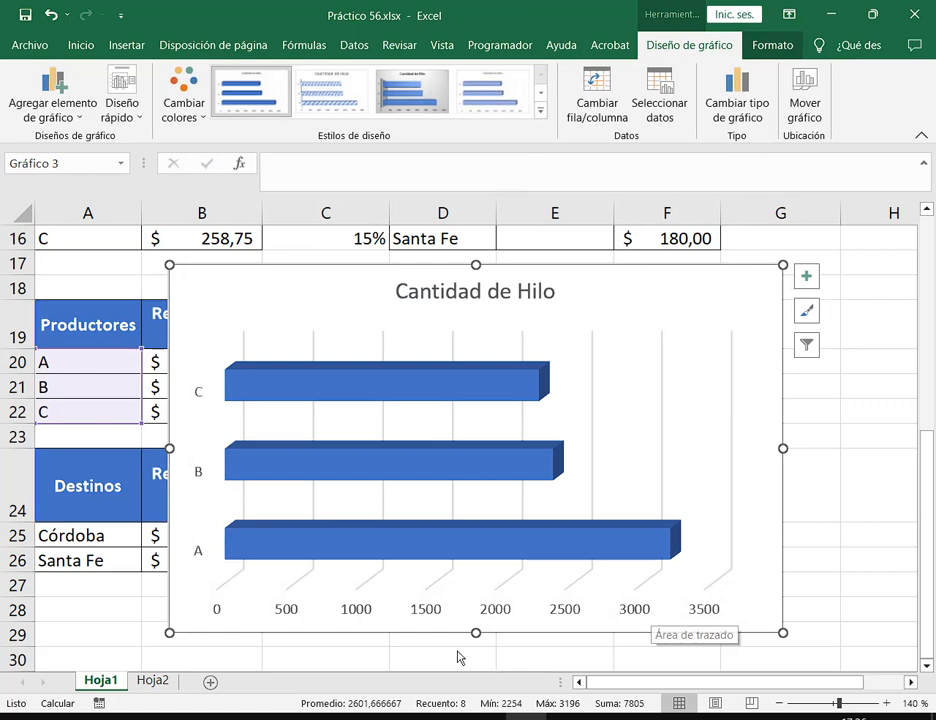
Step: Move the Cantidad de Hilo bar chart from Hoja1 to Hoja2, placing it below the pie chart at column A's edge from row 18
{"action": "key", "text": "Delete"}
{"action": "left_click", "coordinate": [153, 680]}
{"action": "left_click", "coordinate": [125, 527]}
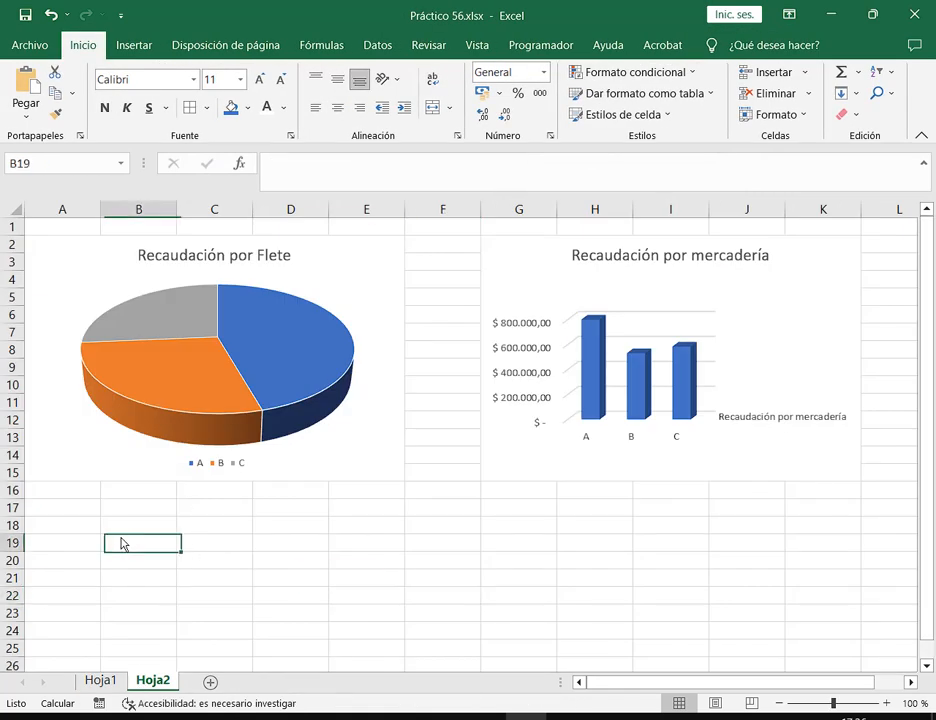
{"action": "key", "text": "ctrl+v"}
{"action": "scroll", "coordinate": [165, 535], "scroll_direction": "down", "scroll_amount": 1}
{"action": "scroll", "coordinate": [150, 470], "scroll_direction": "down", "scroll_amount": 1}
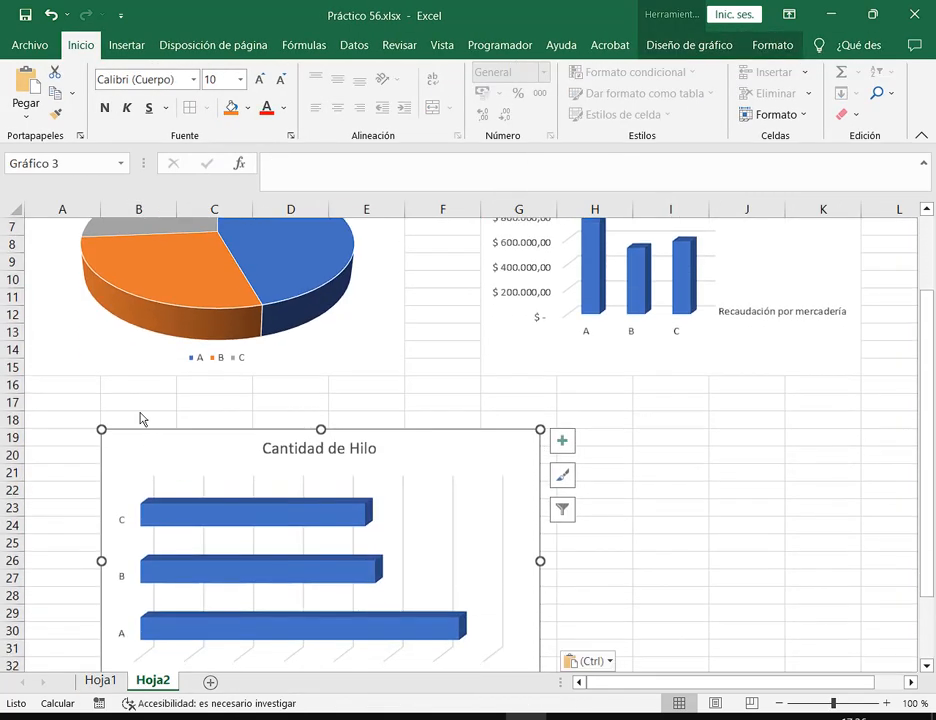
{"action": "left_click_drag", "start_coordinate": [140, 434], "coordinate": [58, 422]}
{"action": "mouse_move", "coordinate": [114, 436]}
{"action": "left_mouse_down"}
{"action": "mouse_move", "coordinate": [84, 436]}
{"action": "mouse_move", "coordinate": [112, 440]}
{"action": "mouse_move", "coordinate": [96, 440]}
{"action": "left_mouse_up"}
Step: Resize the Cantidad de Hilo bar chart on Hoja2 to span columns A to E and rows 18 to 31
{"action": "left_click_drag", "start_coordinate": [457, 549], "coordinate": [405, 548]}
{"action": "scroll", "coordinate": [474, 537], "scroll_direction": "down", "scroll_amount": 3}
{"action": "scroll", "coordinate": [470, 533], "scroll_direction": "up", "scroll_amount": 2}
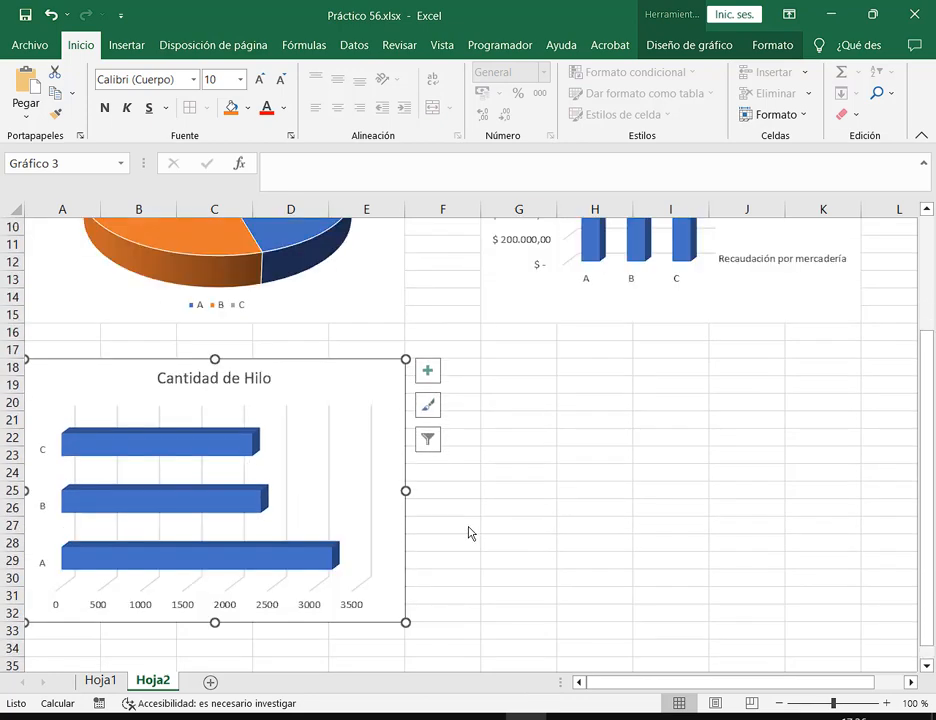
{"action": "scroll", "coordinate": [470, 478], "scroll_direction": "up", "scroll_amount": 3}
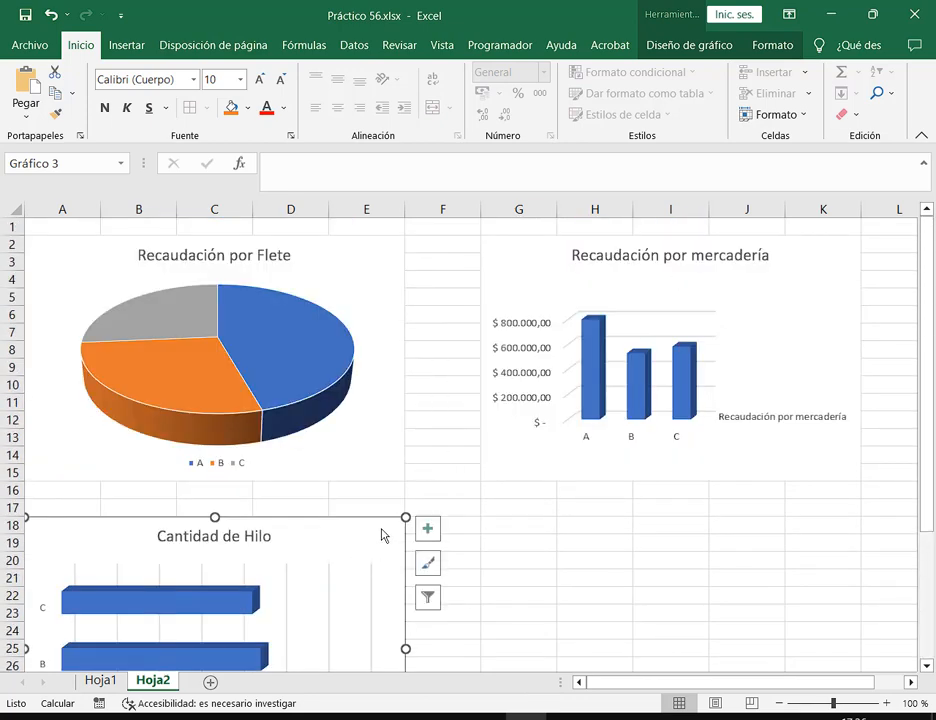
{"action": "mouse_move", "coordinate": [384, 535]}
{"action": "left_mouse_down"}
{"action": "mouse_move", "coordinate": [386, 345]}
{"action": "mouse_move", "coordinate": [374, 244]}
{"action": "mouse_move", "coordinate": [324, 257]}
{"action": "mouse_move", "coordinate": [316, 274]}
{"action": "mouse_move", "coordinate": [339, 377]}
{"action": "mouse_move", "coordinate": [432, 417]}
{"action": "mouse_move", "coordinate": [443, 249]}
{"action": "mouse_move", "coordinate": [449, 554]}
{"action": "mouse_move", "coordinate": [391, 541]}
{"action": "mouse_move", "coordinate": [380, 514]}
{"action": "mouse_move", "coordinate": [380, 541]}
{"action": "left_mouse_up"}
{"action": "scroll", "coordinate": [330, 525], "scroll_direction": "down", "scroll_amount": 5}
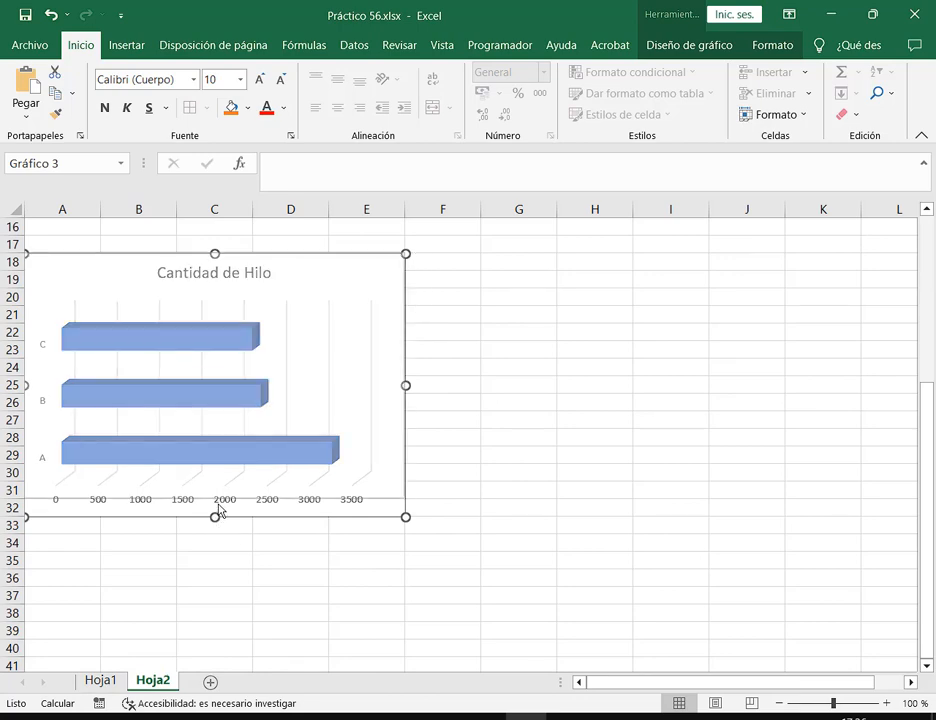
{"action": "left_click", "coordinate": [578, 477]}
{"action": "scroll", "coordinate": [578, 477], "scroll_direction": "up", "scroll_amount": 5}
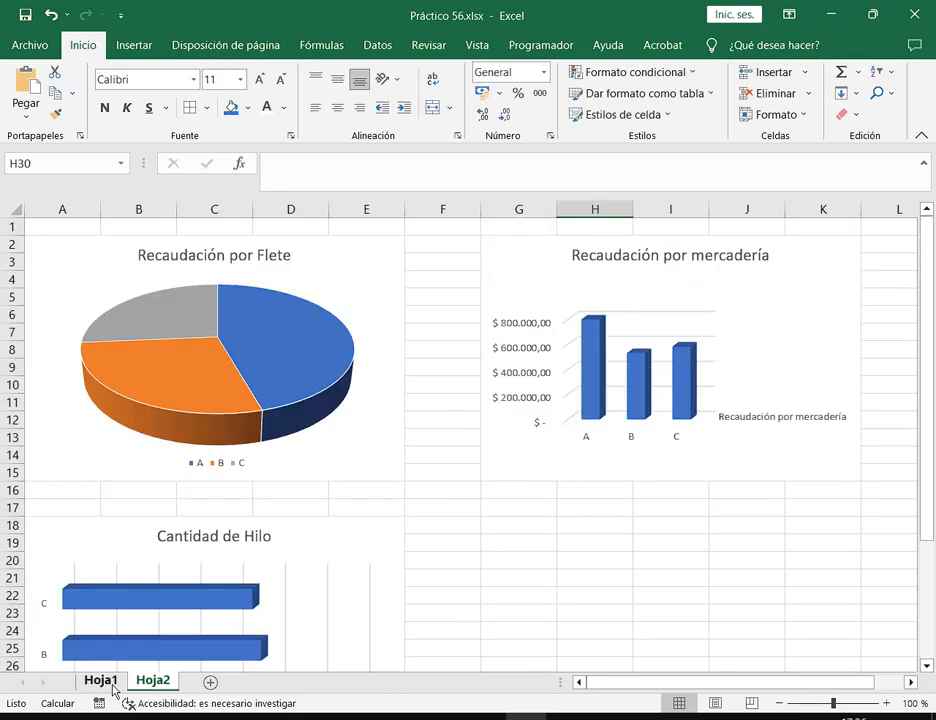
{"action": "left_click", "coordinate": [110, 685]}
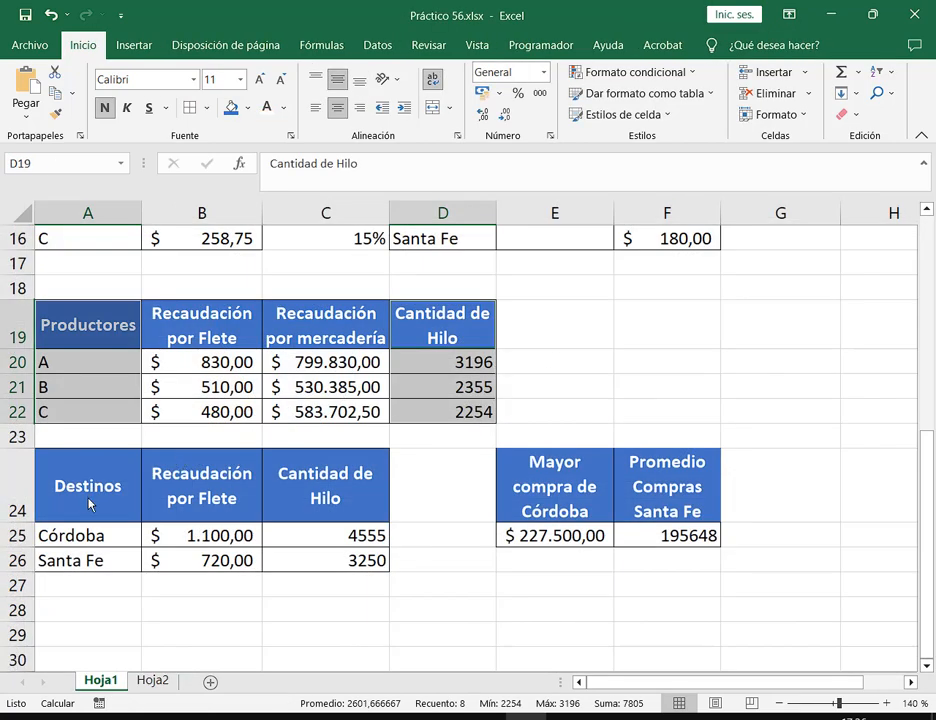
{"action": "left_click_drag", "start_coordinate": [88, 499], "coordinate": [215, 560]}
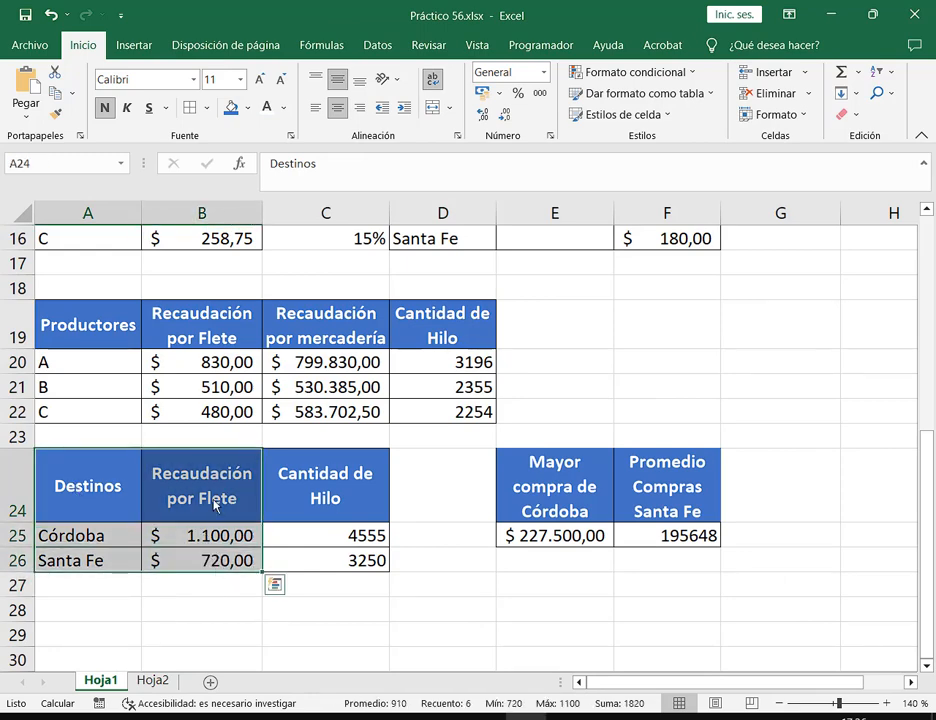
{"action": "left_click", "coordinate": [132, 45]}
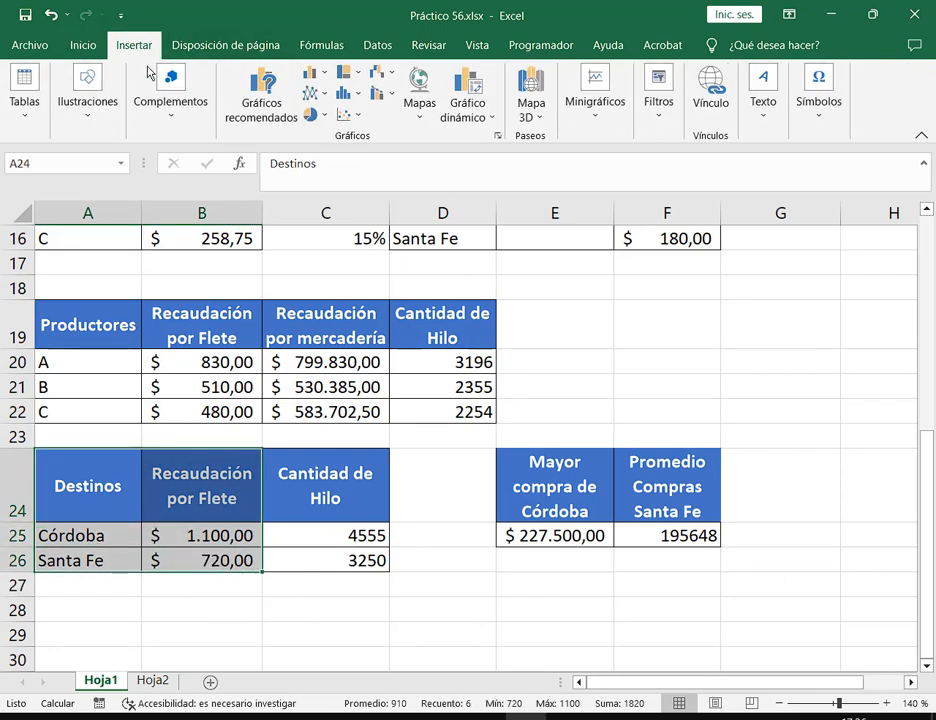
{"action": "left_click", "coordinate": [250, 633]}
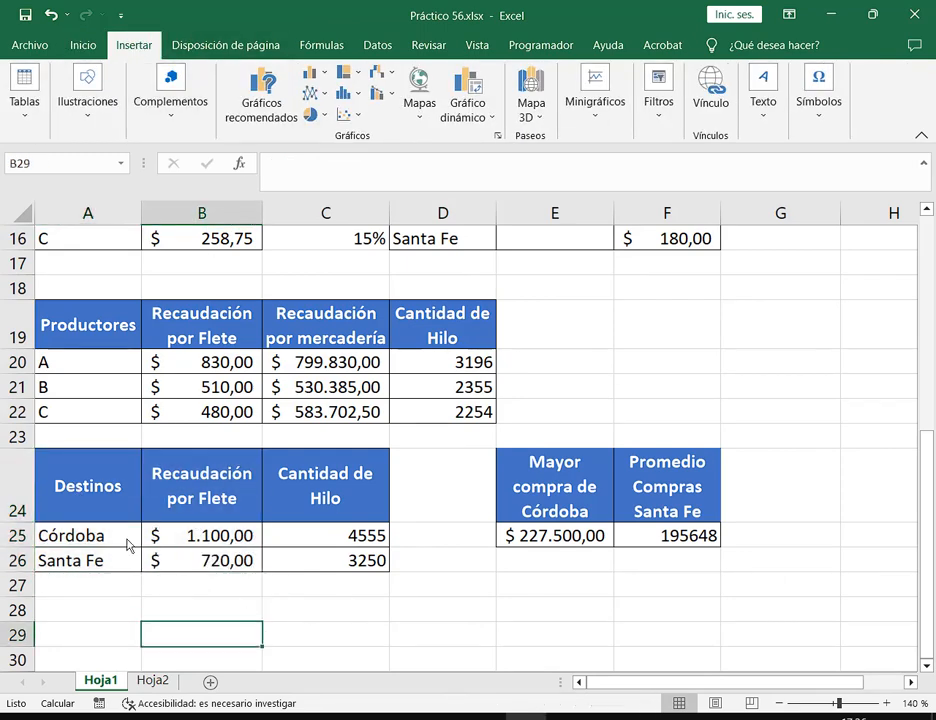
Step: Rename the sheet Hoja2 as Graficos Productores
{"action": "left_click", "coordinate": [153, 681]}
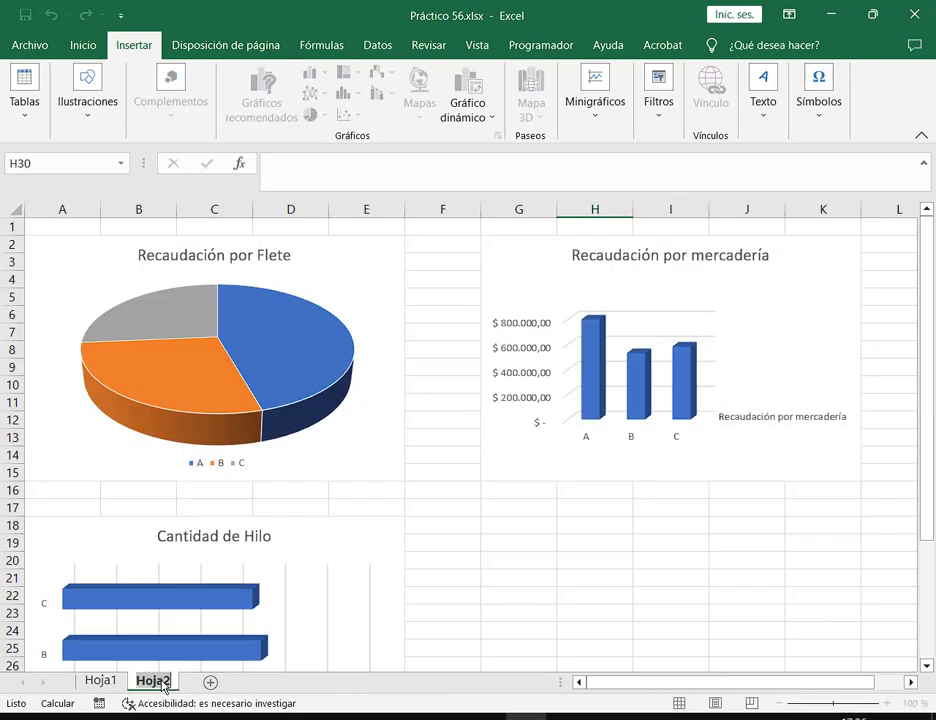
{"action": "type", "text": "Graficos Prod"}
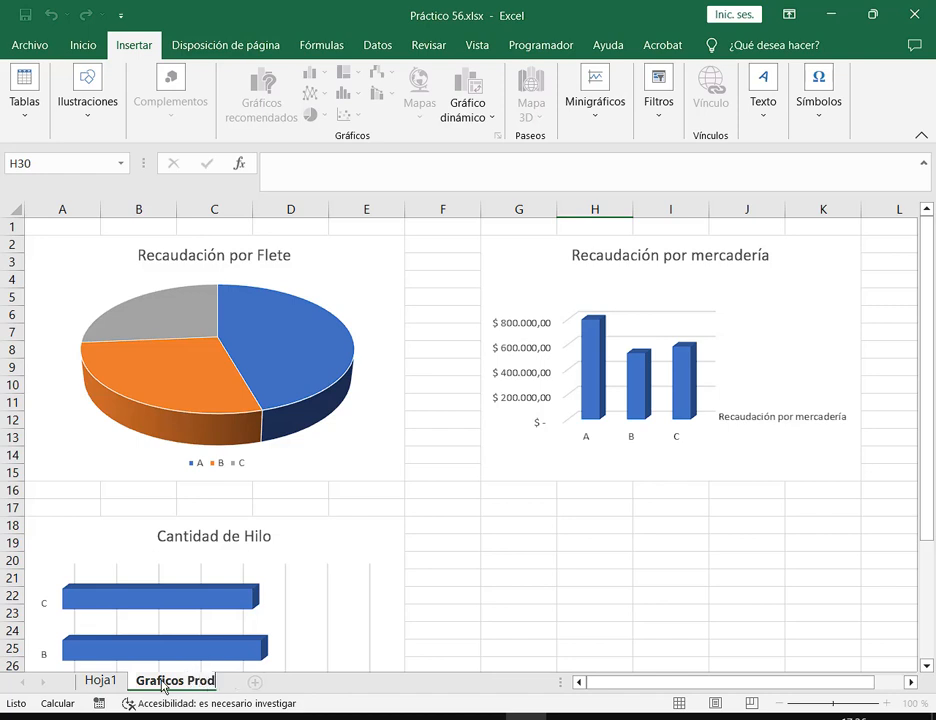
{"action": "type", "text": "uctores"}
{"action": "key", "text": "Return"}
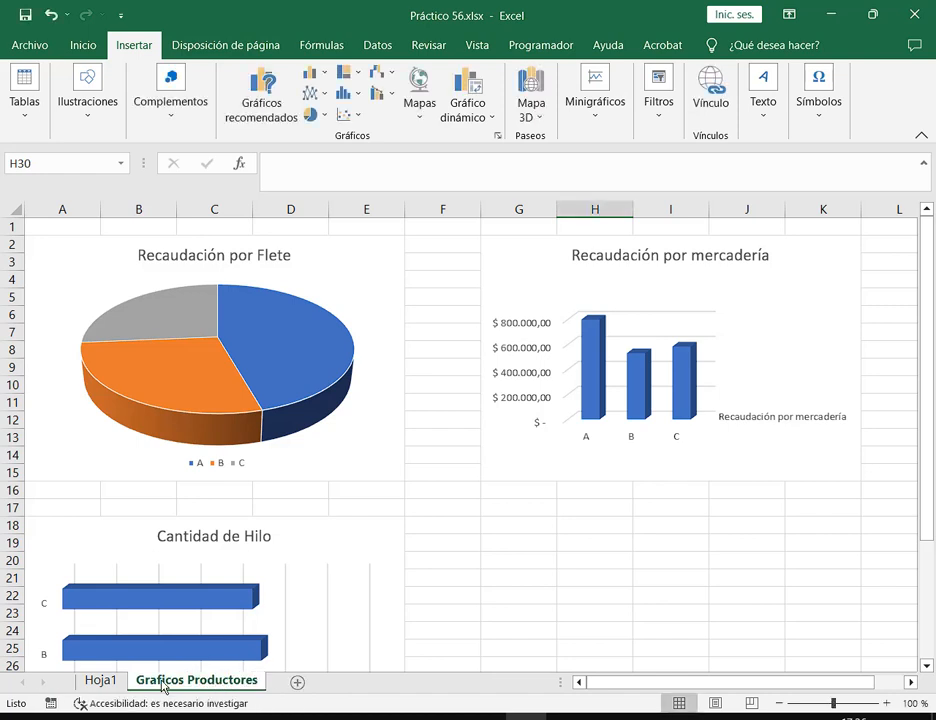
Step: Add a new sheet after Graficos Productores and name it Gráficos Destinos
{"action": "left_click", "coordinate": [298, 684]}
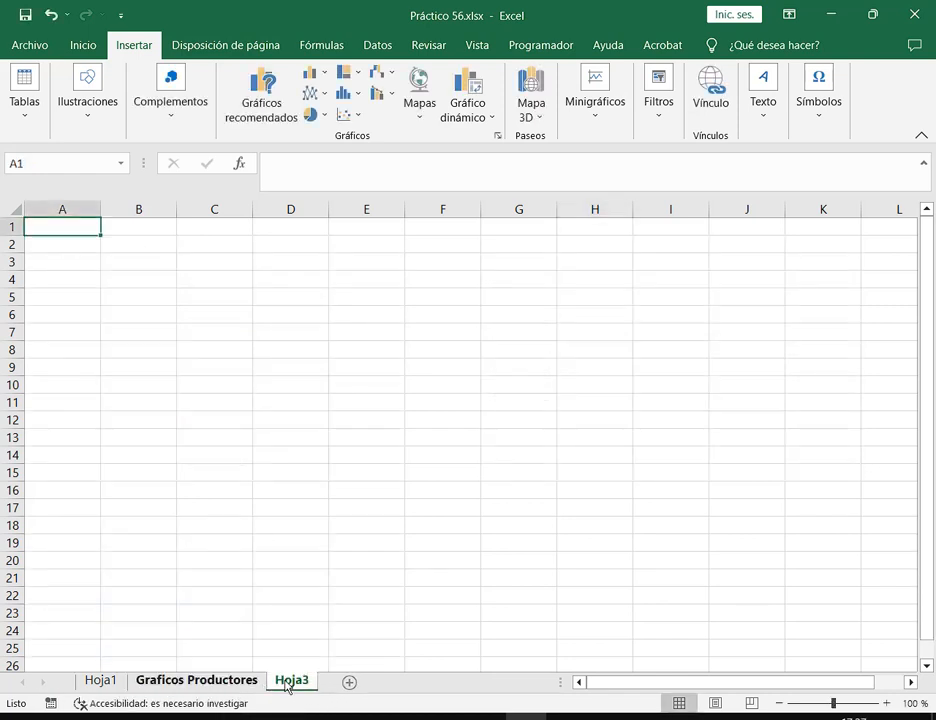
{"action": "double_click", "coordinate": [304, 682]}
{"action": "type", "text": "Grá"}
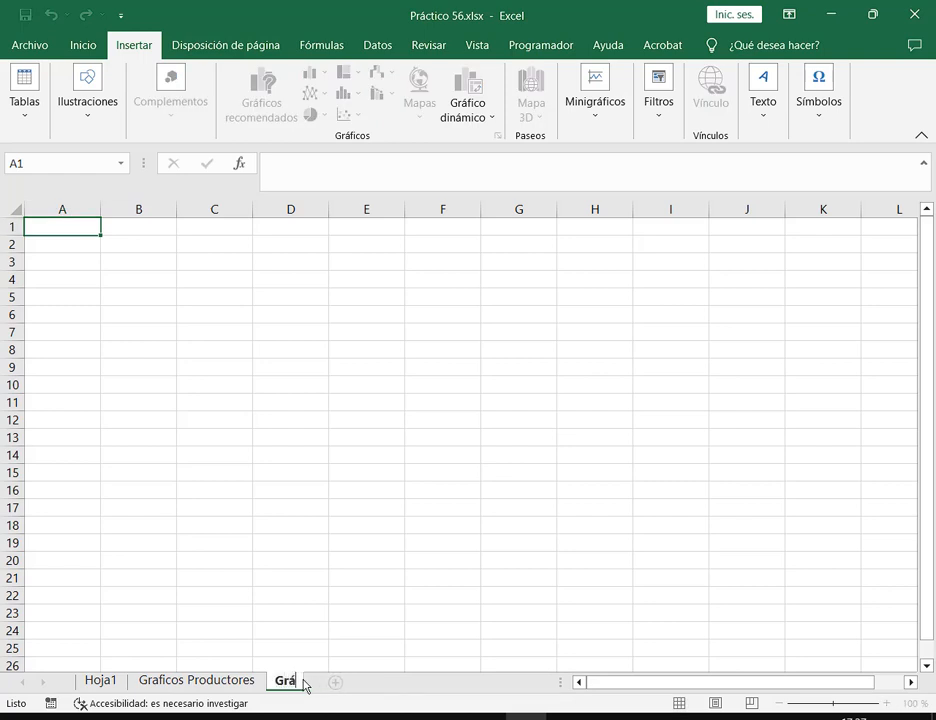
{"action": "type", "text": "ficos Destinos"}
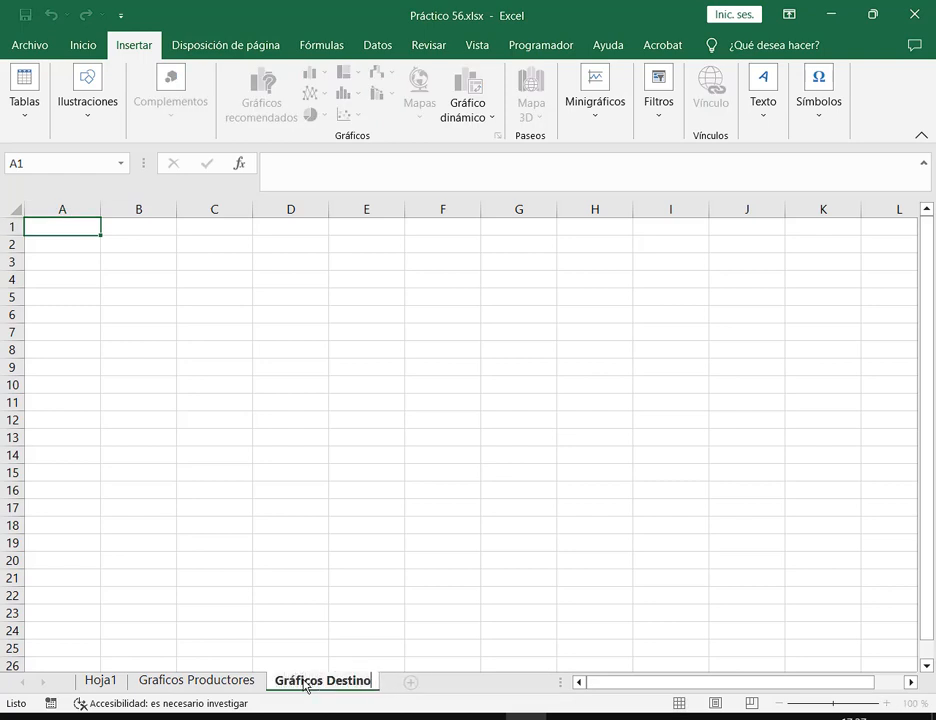
{"action": "key", "text": "Return"}
Step: Insert a Circular 3D chart of Recaudación por Flete by destination from the range A24:B26 on Hoja1
{"action": "left_click", "coordinate": [100, 684]}
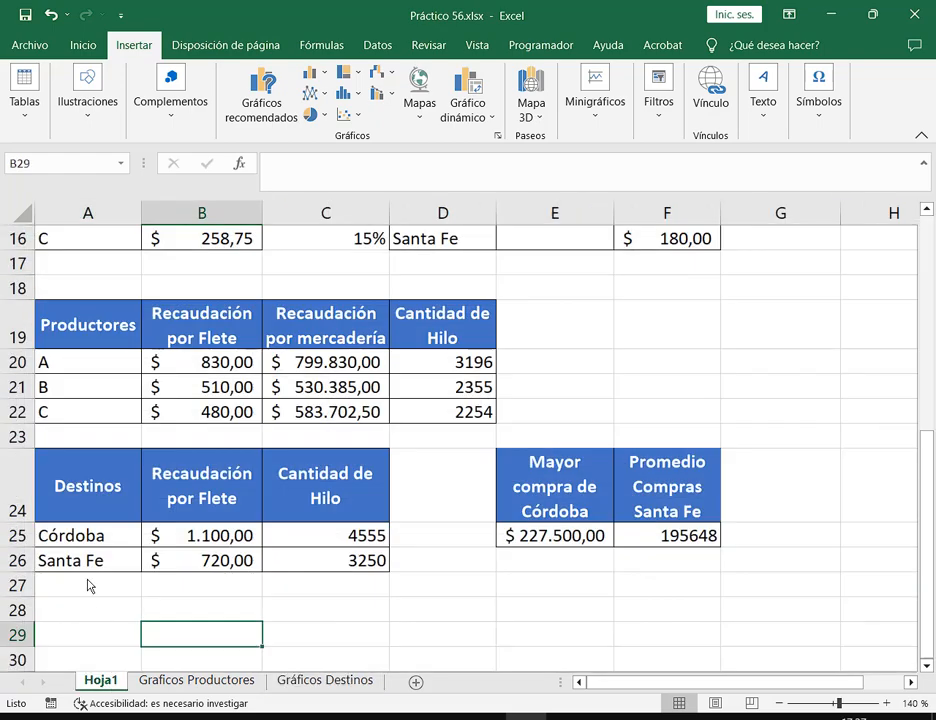
{"action": "left_click_drag", "start_coordinate": [116, 494], "coordinate": [217, 568]}
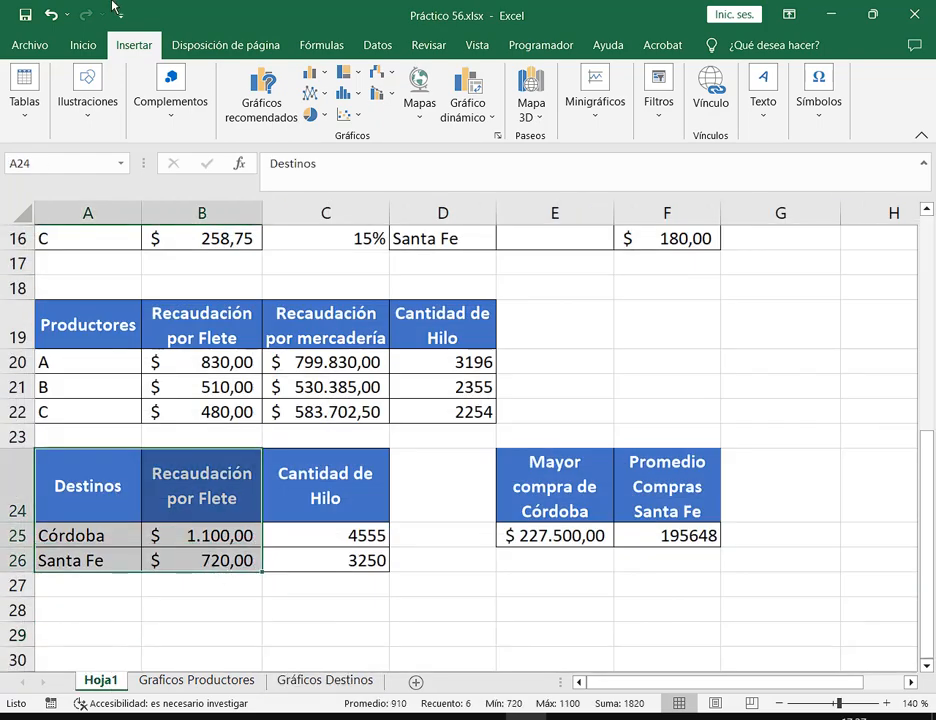
{"action": "left_click", "coordinate": [497, 137]}
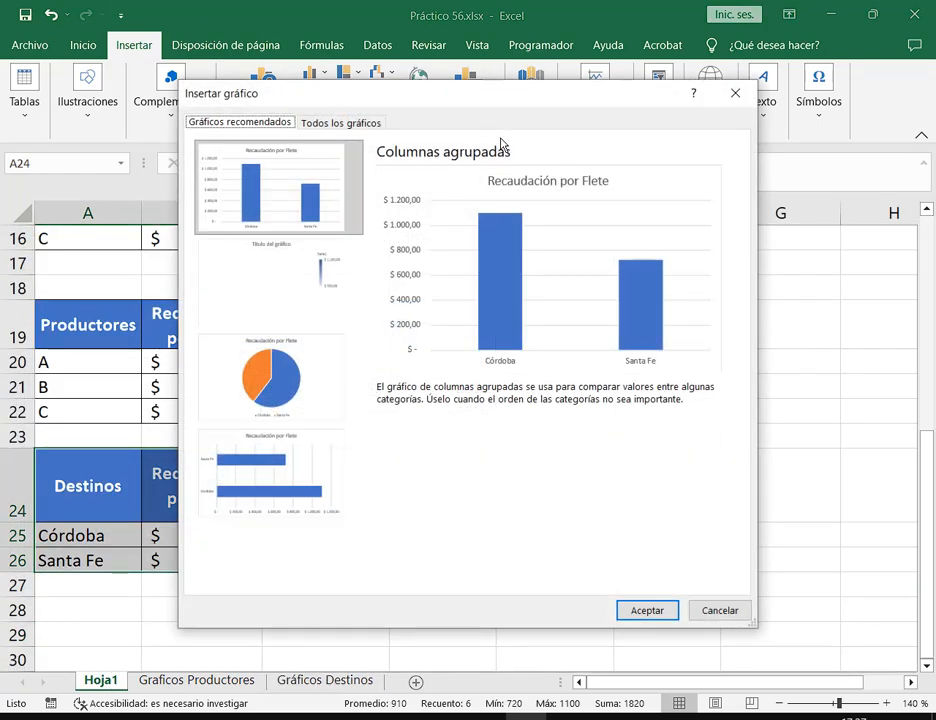
{"action": "left_click", "coordinate": [349, 131]}
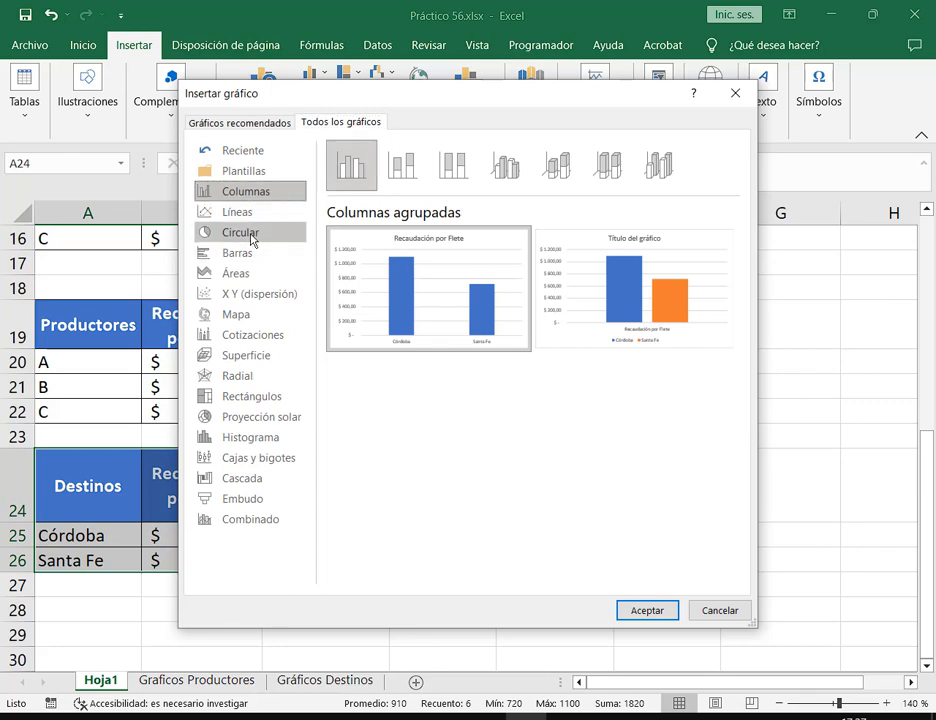
{"action": "mouse_move", "coordinate": [452, 262]}
{"action": "left_click", "coordinate": [232, 232]}
{"action": "left_click", "coordinate": [402, 166]}
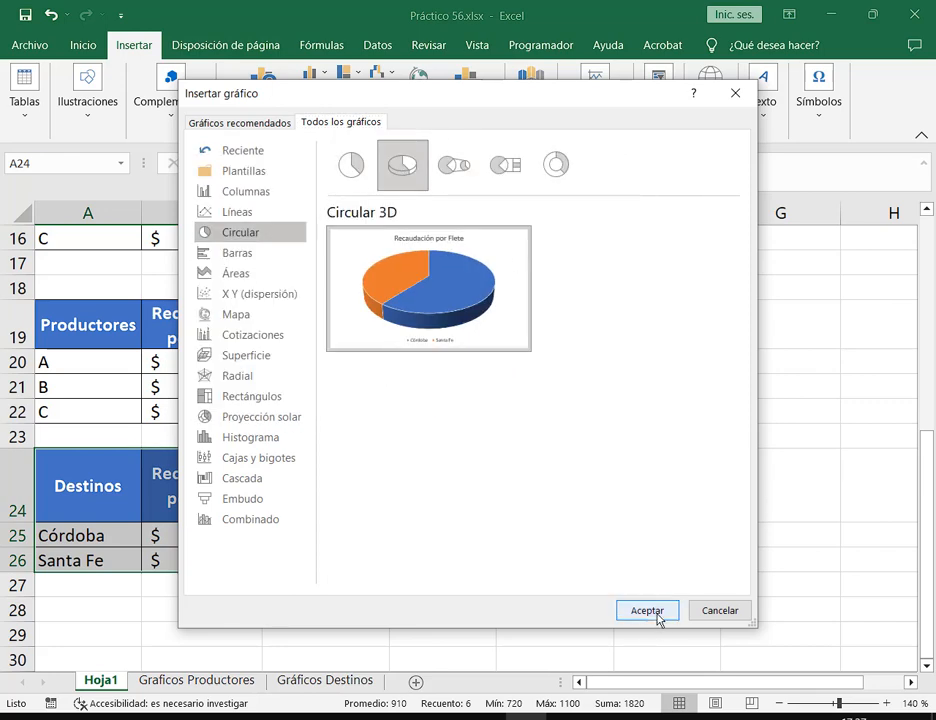
{"action": "left_click", "coordinate": [660, 617]}
Step: Move the destinations' Recaudación por Flete pie chart from Hoja1 to the Gráficos Destinos sheet
{"action": "key", "text": "Delete"}
{"action": "left_click", "coordinate": [325, 680]}
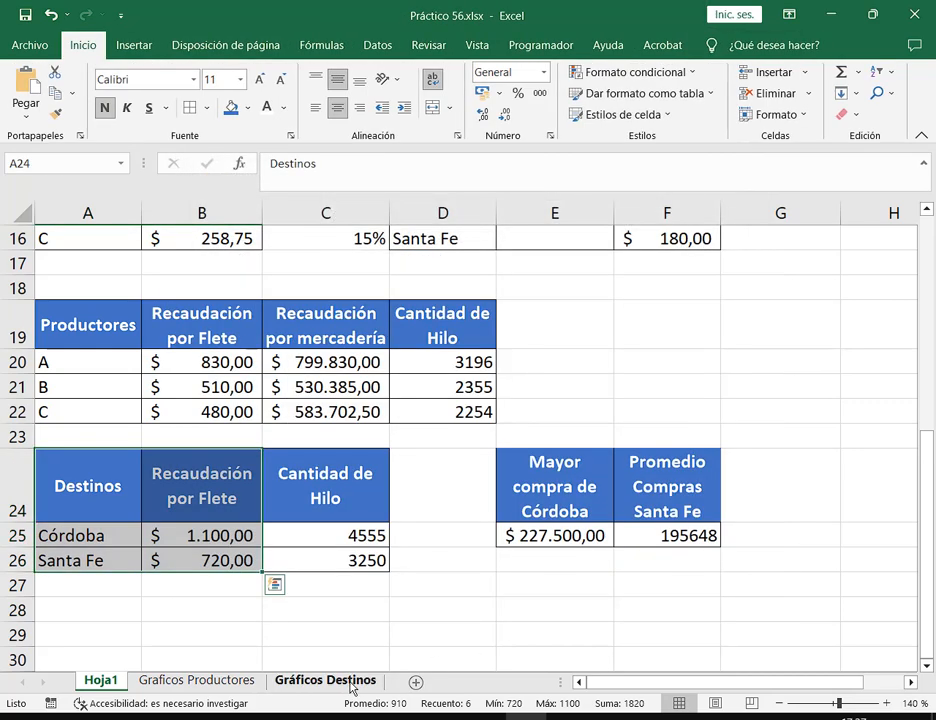
{"action": "key", "text": "ctrl+v"}
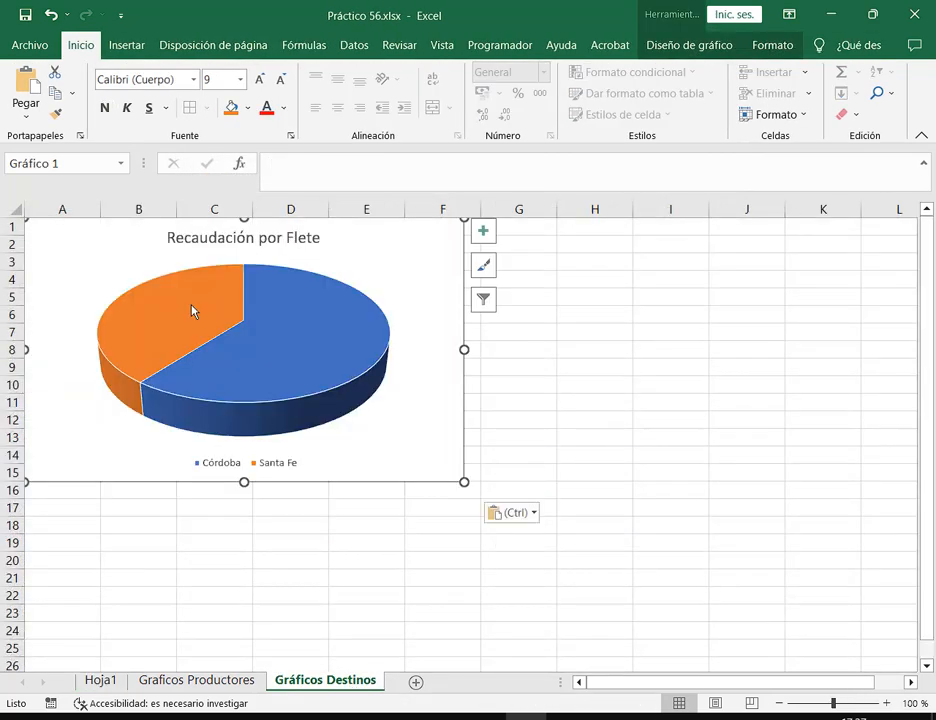
Step: Narrow the Recaudación por Flete pie chart to five columns and place it over columns B to F, rows 2 to 16
{"action": "left_click", "coordinate": [434, 289]}
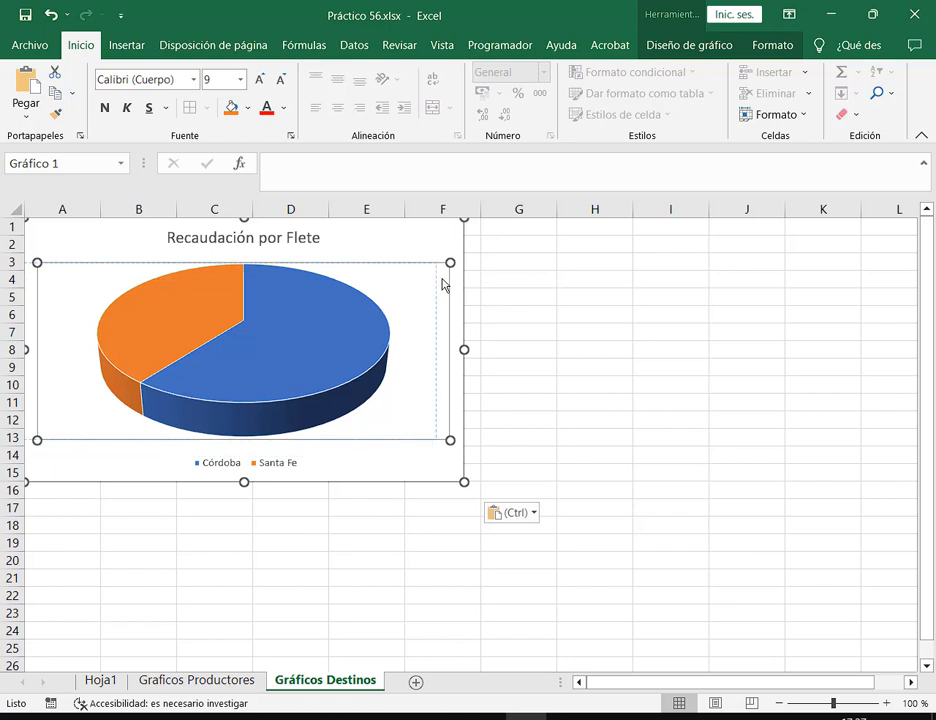
{"action": "mouse_move", "coordinate": [441, 246]}
{"action": "left_mouse_down"}
{"action": "mouse_move", "coordinate": [448, 258]}
{"action": "mouse_move", "coordinate": [447, 246]}
{"action": "left_mouse_up"}
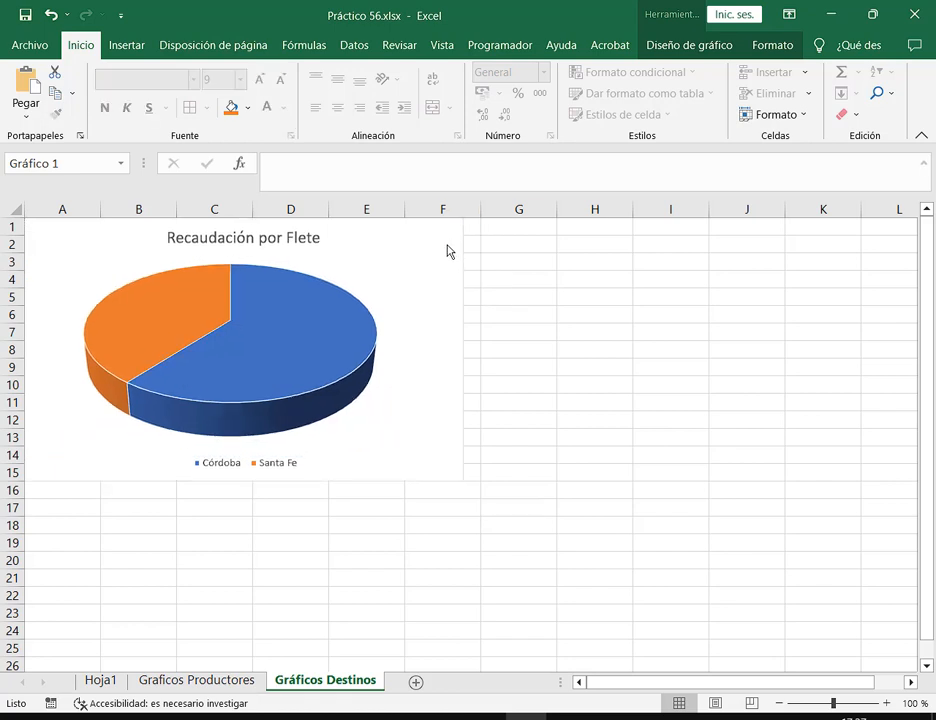
{"action": "left_click_drag", "start_coordinate": [459, 352], "coordinate": [410, 354]}
{"action": "left_click", "coordinate": [570, 385]}
{"action": "left_click_drag", "start_coordinate": [385, 428], "coordinate": [457, 442]}
{"action": "left_click", "coordinate": [598, 447]}
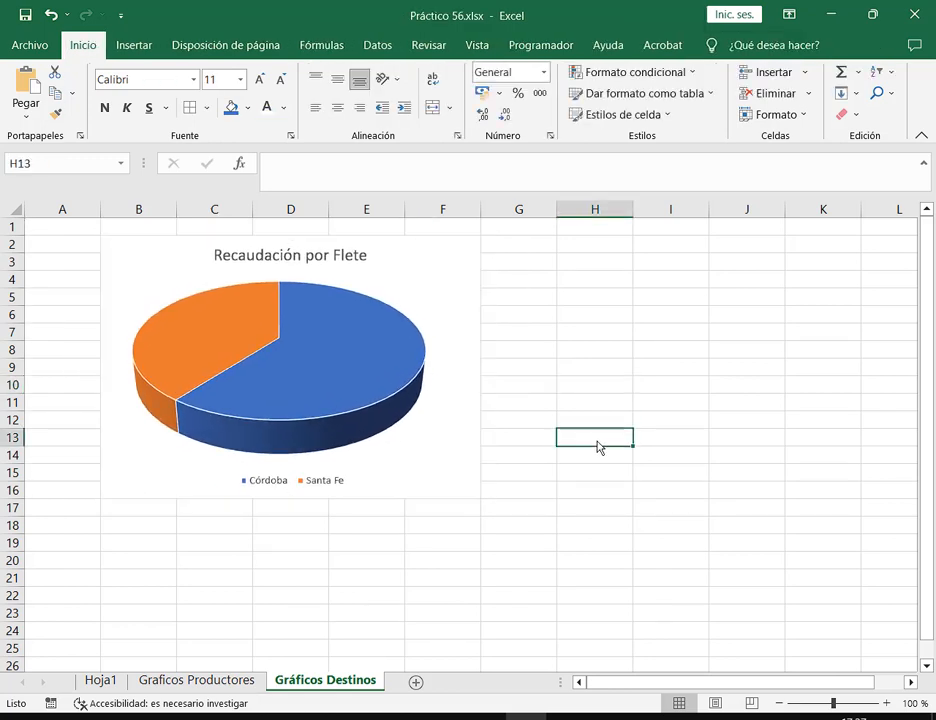
Step: Select A24:A26 and C24:C26 on Hoja1 as chart data and open the full chart insertion dialog
{"action": "key", "text": "alt+Tab"}
{"action": "key", "text": "alt+Tab"}
{"action": "left_click", "coordinate": [100, 680]}
{"action": "left_click_drag", "start_coordinate": [104, 527], "coordinate": [90, 560]}
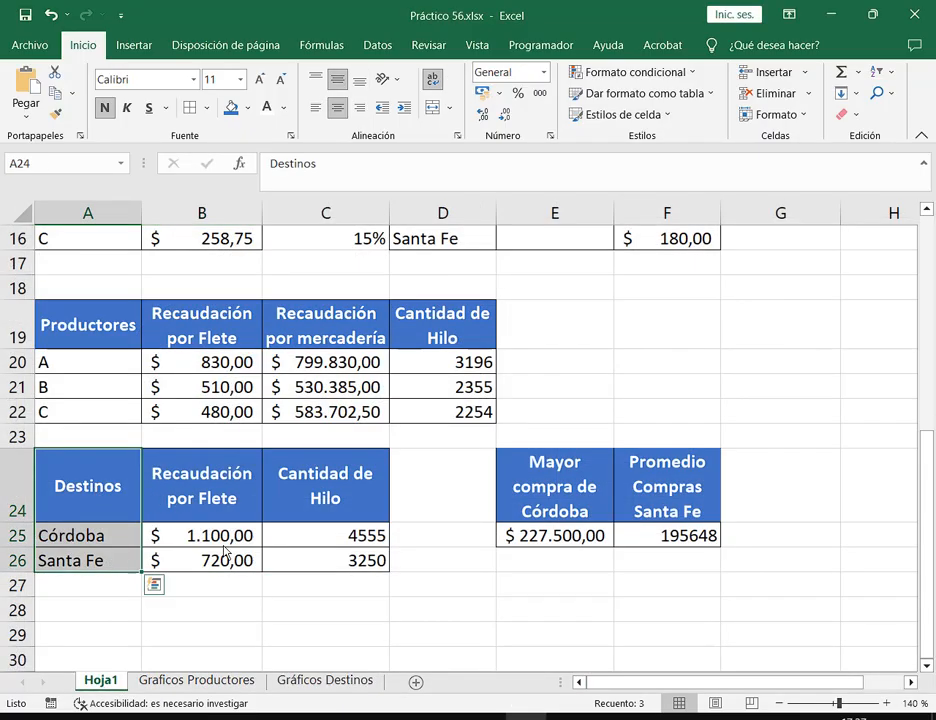
{"action": "left_click_drag", "start_coordinate": [326, 500], "coordinate": [374, 570]}
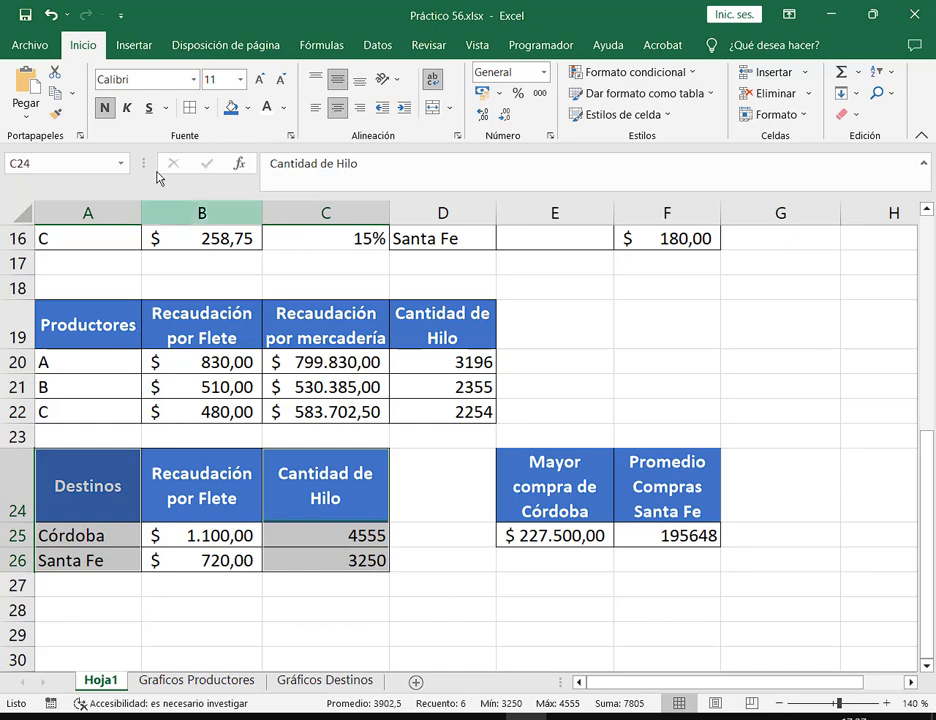
{"action": "left_click", "coordinate": [134, 45]}
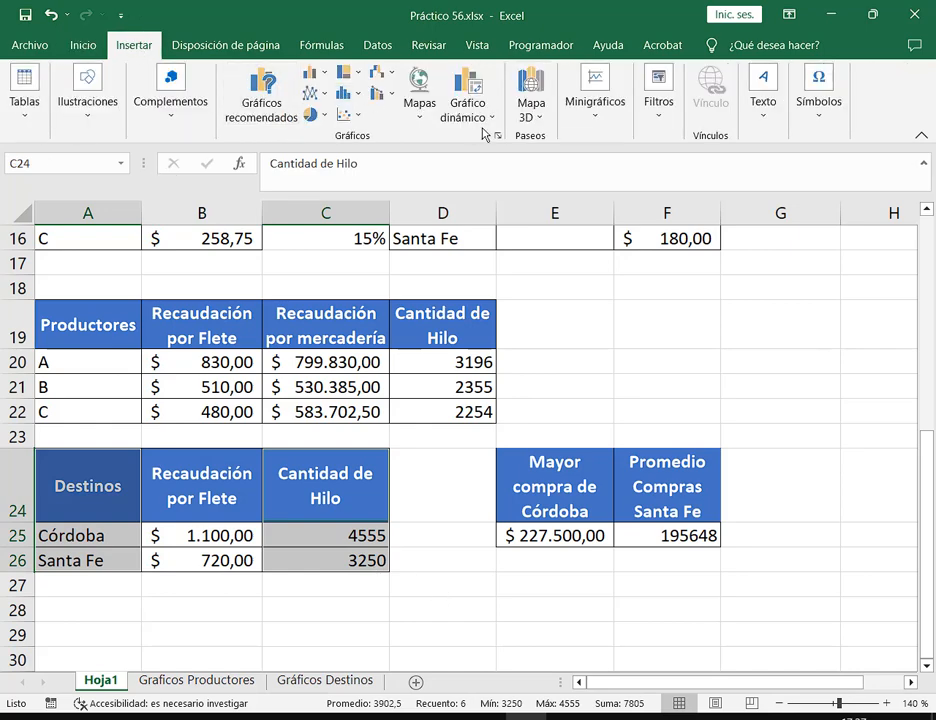
{"action": "left_click", "coordinate": [498, 138]}
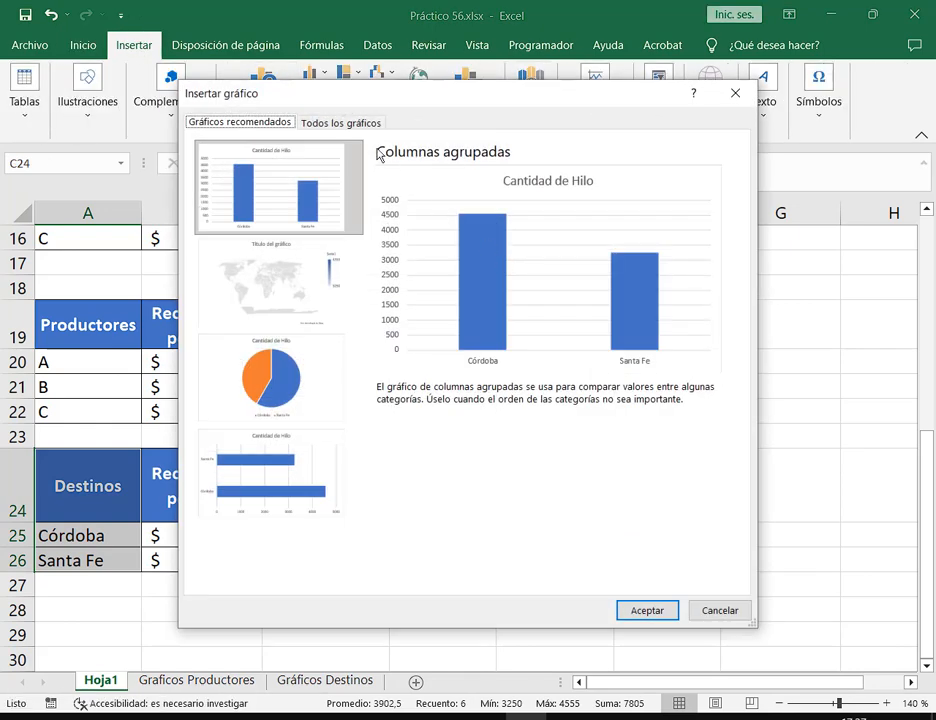
Step: Preview the Barra 3D agrupada, apilada and 100% apilada chart types for Cantidad de Hilo by destination
{"action": "left_click", "coordinate": [366, 124]}
{"action": "left_click", "coordinate": [258, 254]}
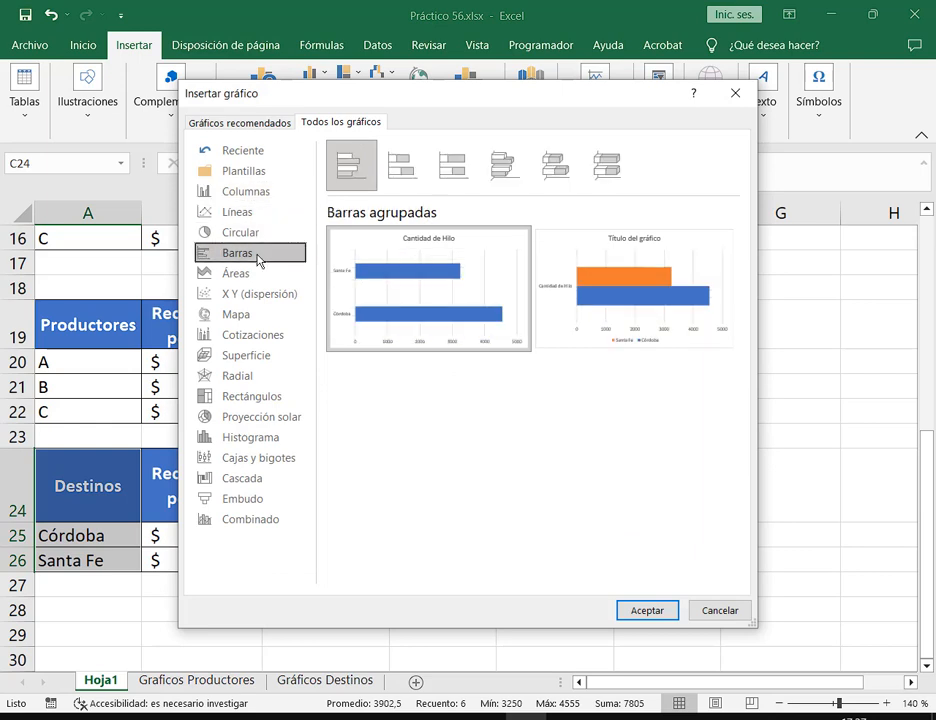
{"action": "left_click", "coordinate": [510, 172]}
{"action": "left_click", "coordinate": [555, 170]}
{"action": "left_click", "coordinate": [606, 168]}
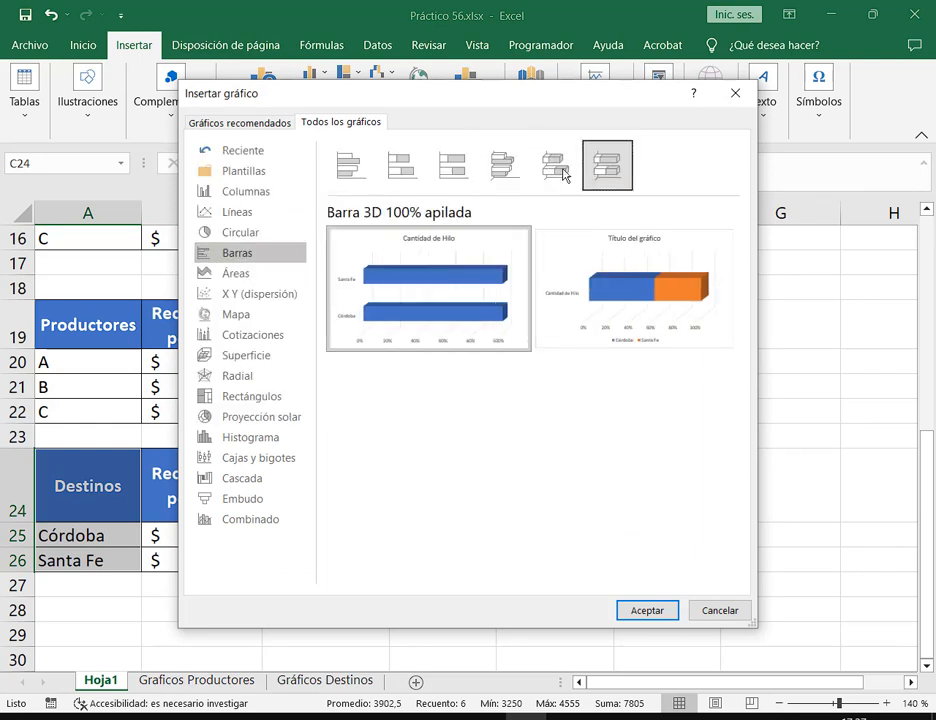
{"action": "left_click", "coordinate": [508, 172]}
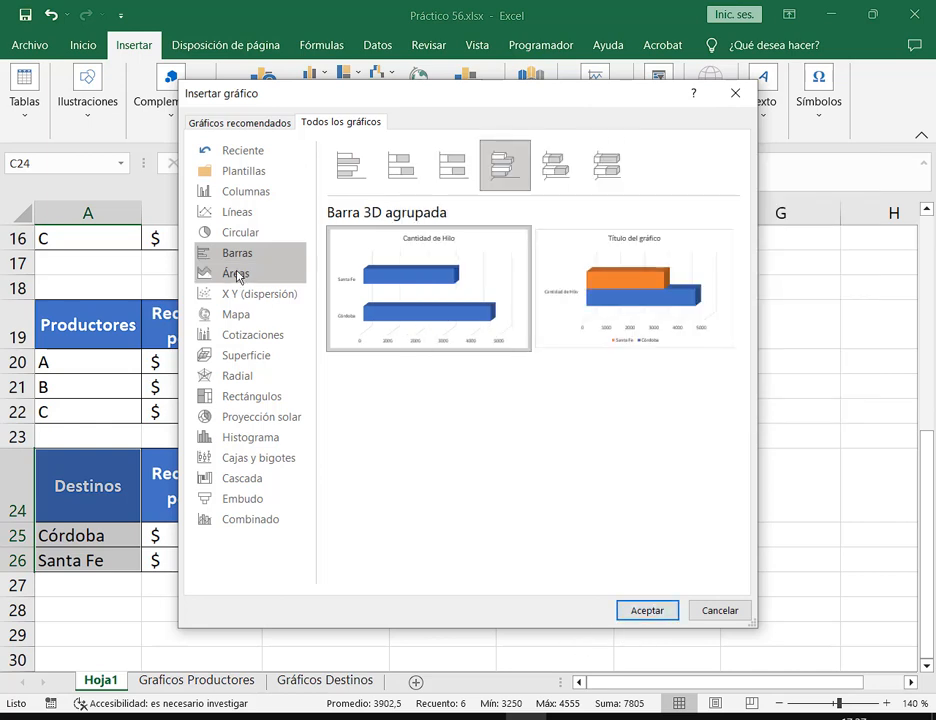
Step: Insert a Columnas 3D chart of Cantidad de Hilo by destination, using the single-colour layout
{"action": "left_click", "coordinate": [250, 192]}
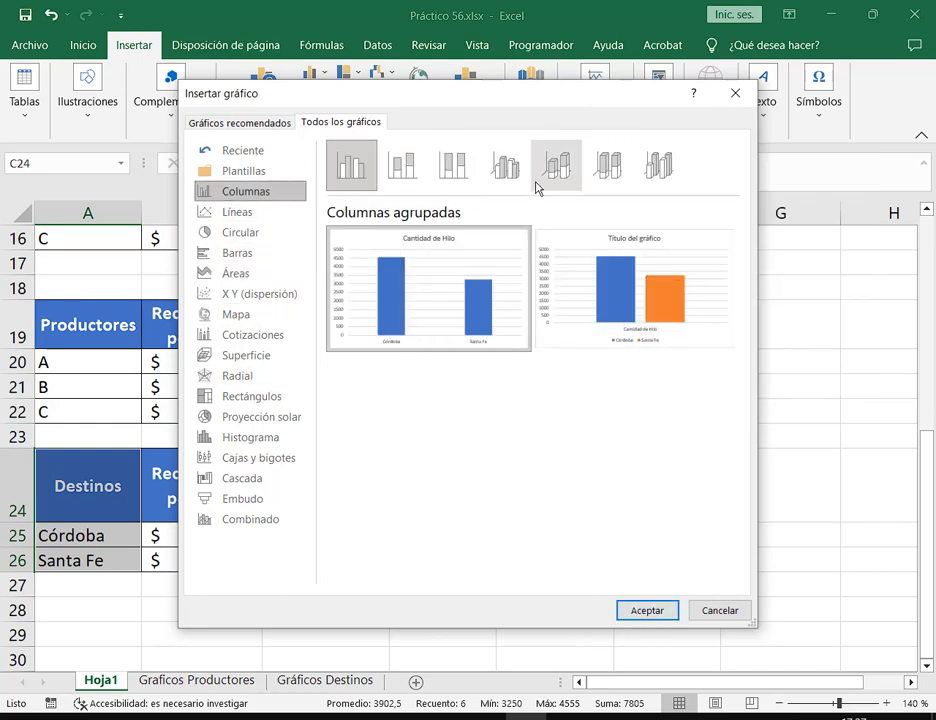
{"action": "left_click", "coordinate": [505, 166]}
{"action": "left_click", "coordinate": [665, 168]}
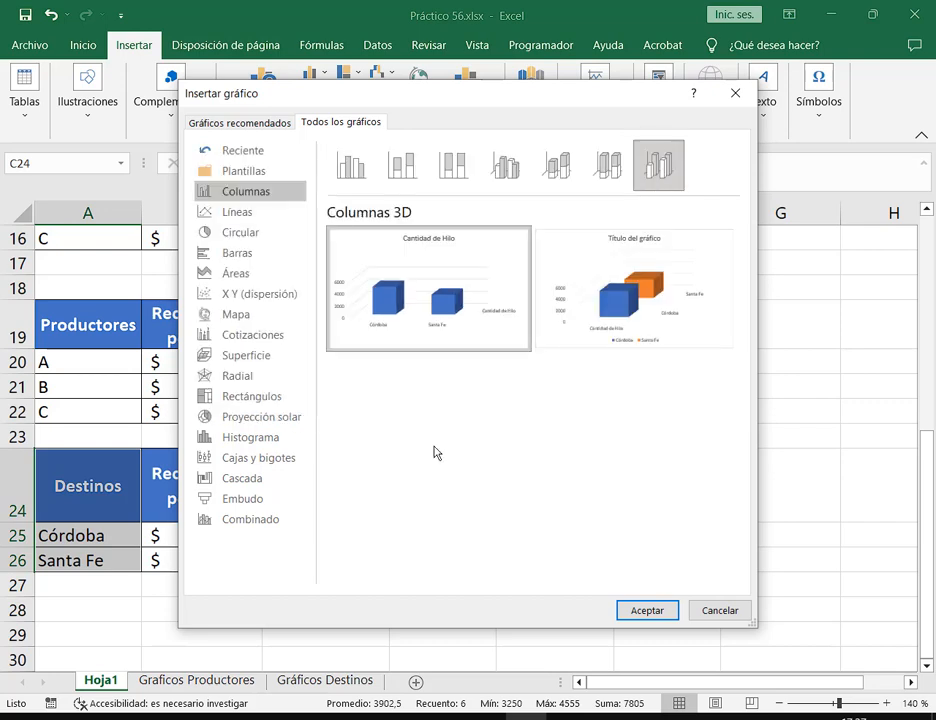
{"action": "left_click", "coordinate": [510, 165]}
{"action": "left_click", "coordinate": [658, 165]}
{"action": "left_click", "coordinate": [647, 610]}
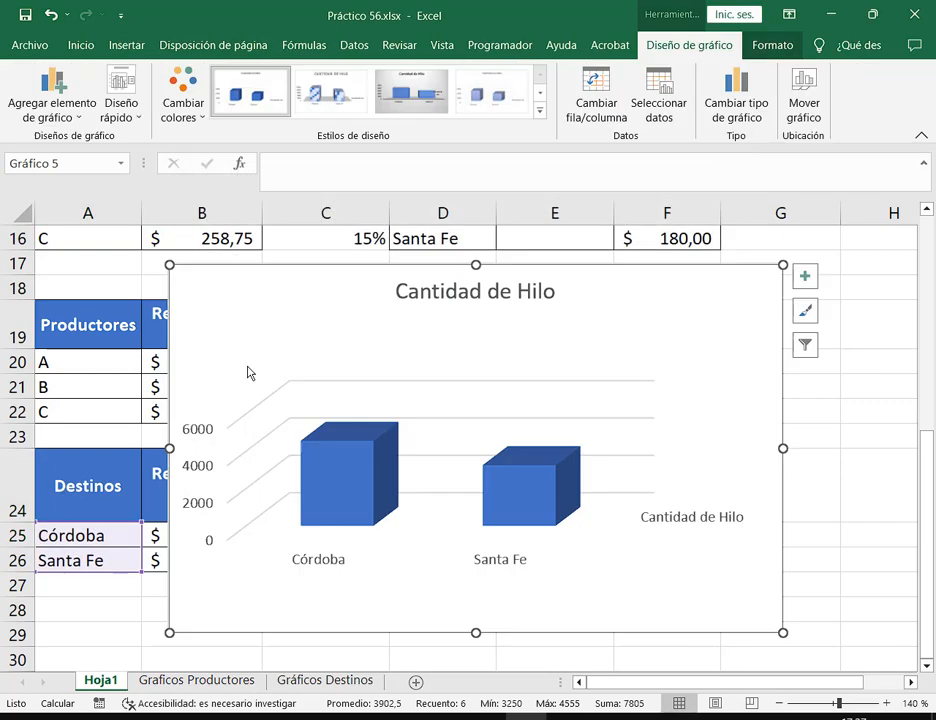
Step: Move the Cantidad de Hilo column chart from Hoja1 to the Gráficos Destinos sheet
{"action": "key", "text": "ctrl+x"}
{"action": "left_click", "coordinate": [333, 680]}
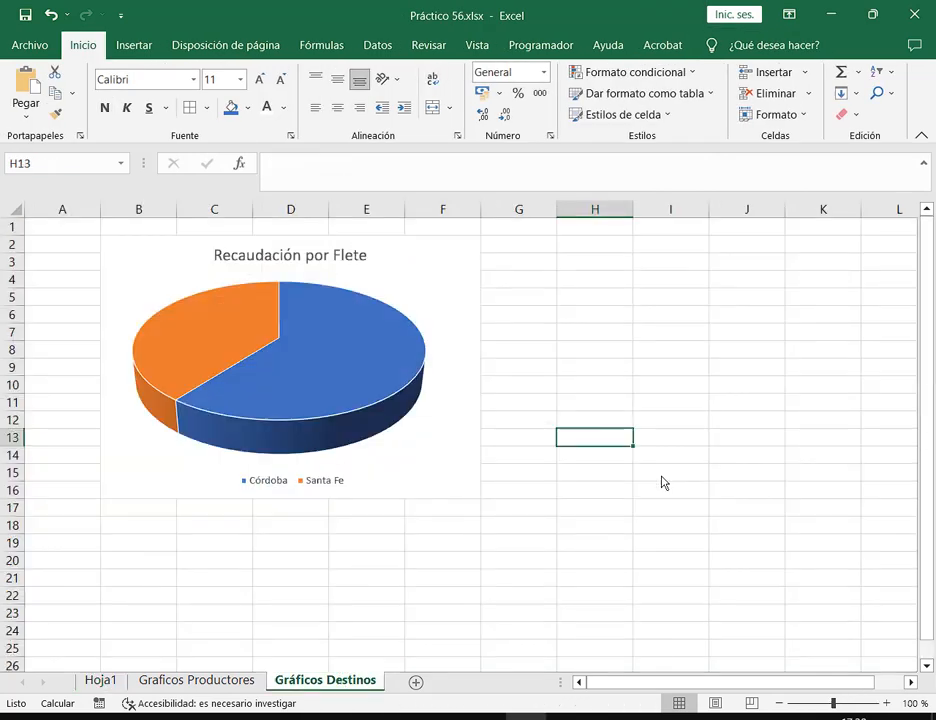
{"action": "key", "text": "ctrl+v"}
Step: Arrange both charts side by side from row 2, with the pie chart at column A and the column chart at column G
{"action": "left_click_drag", "start_coordinate": [614, 460], "coordinate": [603, 337]}
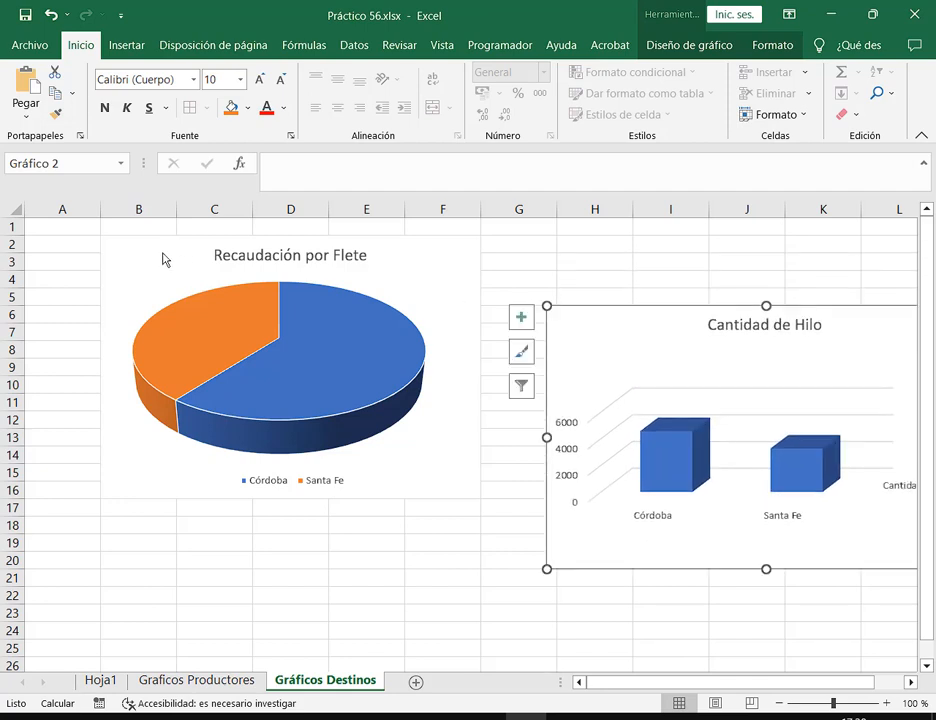
{"action": "left_click_drag", "start_coordinate": [461, 252], "coordinate": [396, 242]}
{"action": "left_click_drag", "start_coordinate": [619, 323], "coordinate": [551, 261]}
Step: Resize the Cantidad de Hilo column chart to span columns G to K, keeping rows 2 to 16
{"action": "key", "text": "alt"}
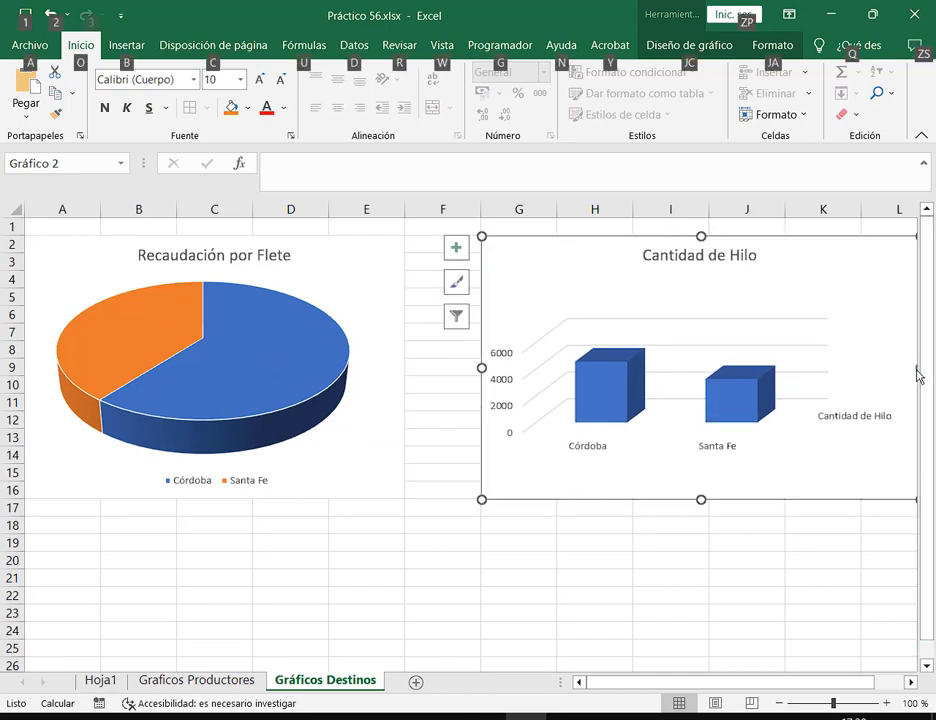
{"action": "left_click_drag", "start_coordinate": [918, 375], "coordinate": [771, 488]}
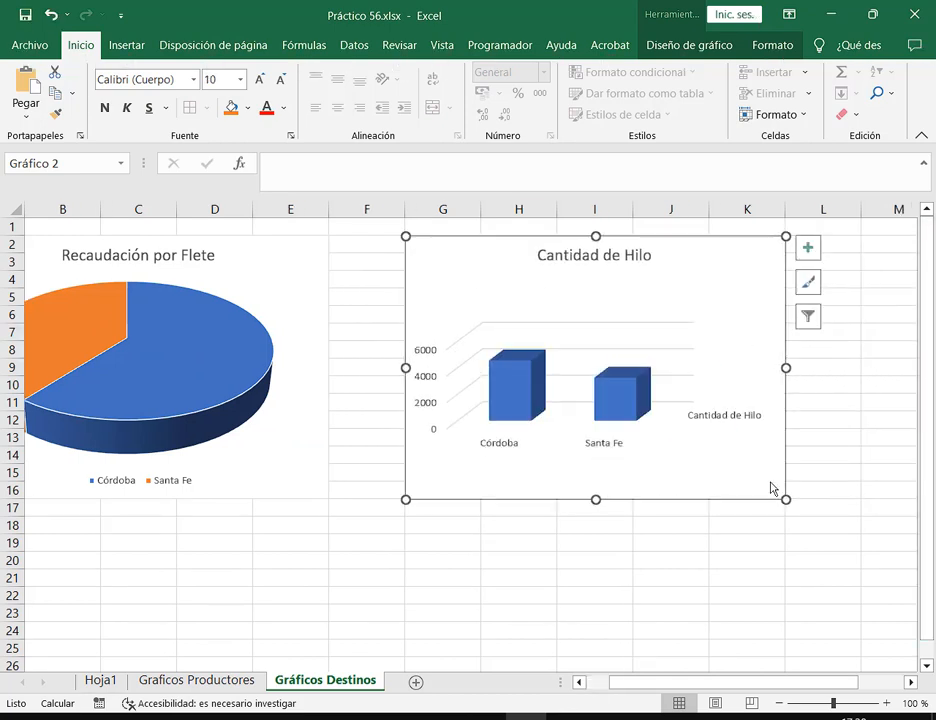
{"action": "left_click", "coordinate": [700, 630]}
{"action": "left_click", "coordinate": [785, 368]}
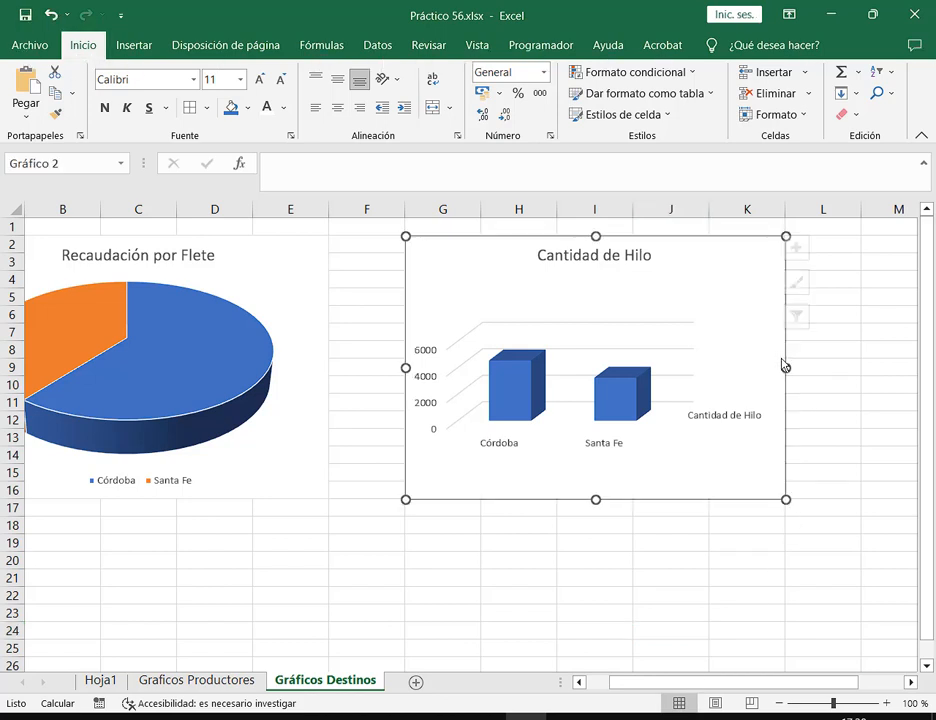
Step: Try extending the Cantidad de Hilo chart to column L and compare the number of columns each chart spans
{"action": "left_click_drag", "start_coordinate": [785, 378], "coordinate": [862, 378]}
{"action": "left_click", "coordinate": [781, 590]}
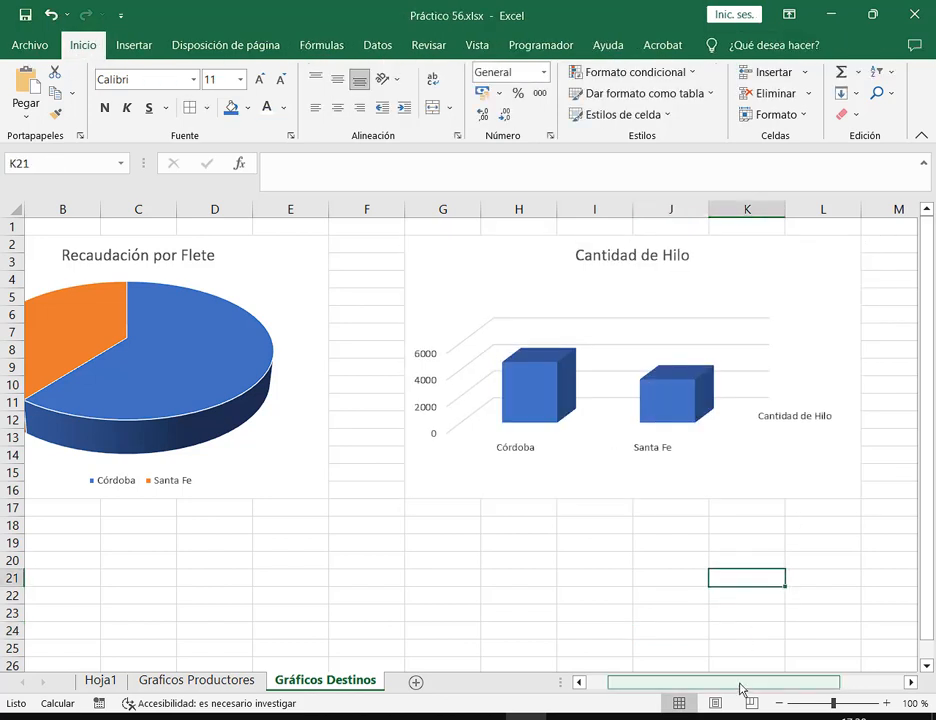
{"action": "left_click_drag", "start_coordinate": [740, 683], "coordinate": [658, 683]}
{"action": "left_click_drag", "start_coordinate": [58, 212], "coordinate": [370, 209]}
{"action": "left_click_drag", "start_coordinate": [528, 207], "coordinate": [826, 212]}
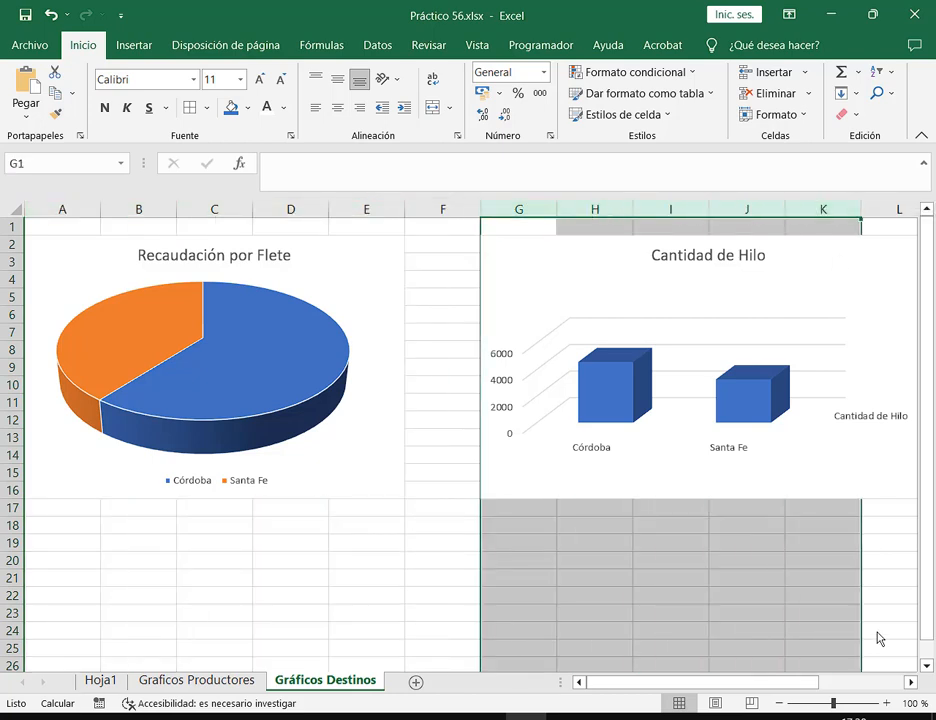
{"action": "left_click", "coordinate": [885, 612]}
Step: Narrow the Cantidad de Hilo chart so that it spans columns G to K, matching the five-column width of the pie chart
{"action": "left_click", "coordinate": [913, 299]}
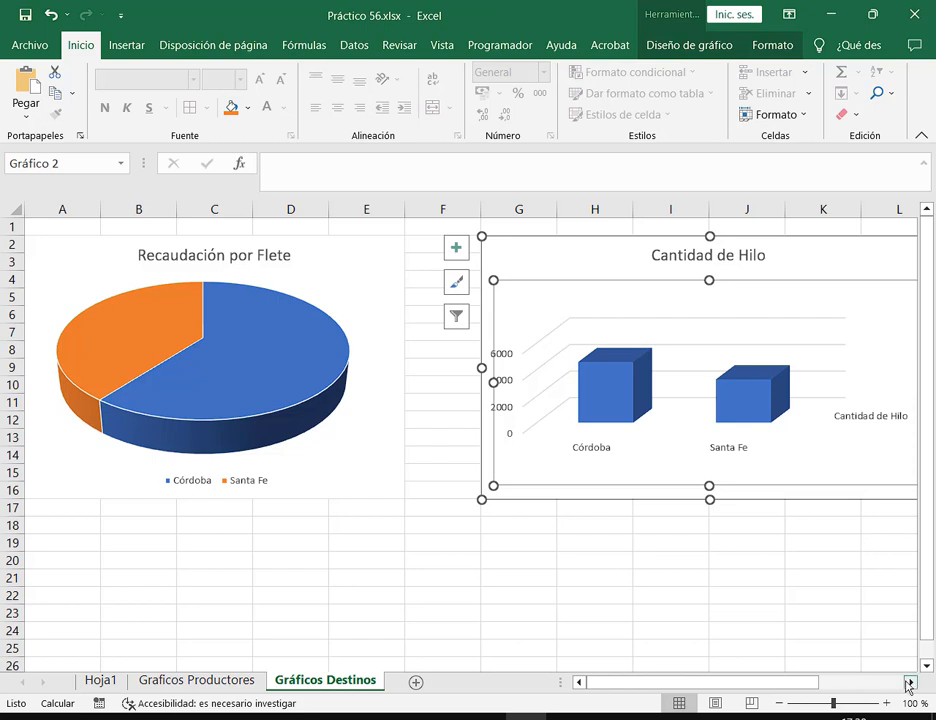
{"action": "left_click", "coordinate": [909, 683]}
{"action": "left_click_drag", "start_coordinate": [868, 376], "coordinate": [785, 376]}
{"action": "key", "text": "Escape"}
{"action": "left_click_drag", "start_coordinate": [700, 683], "coordinate": [679, 685]}
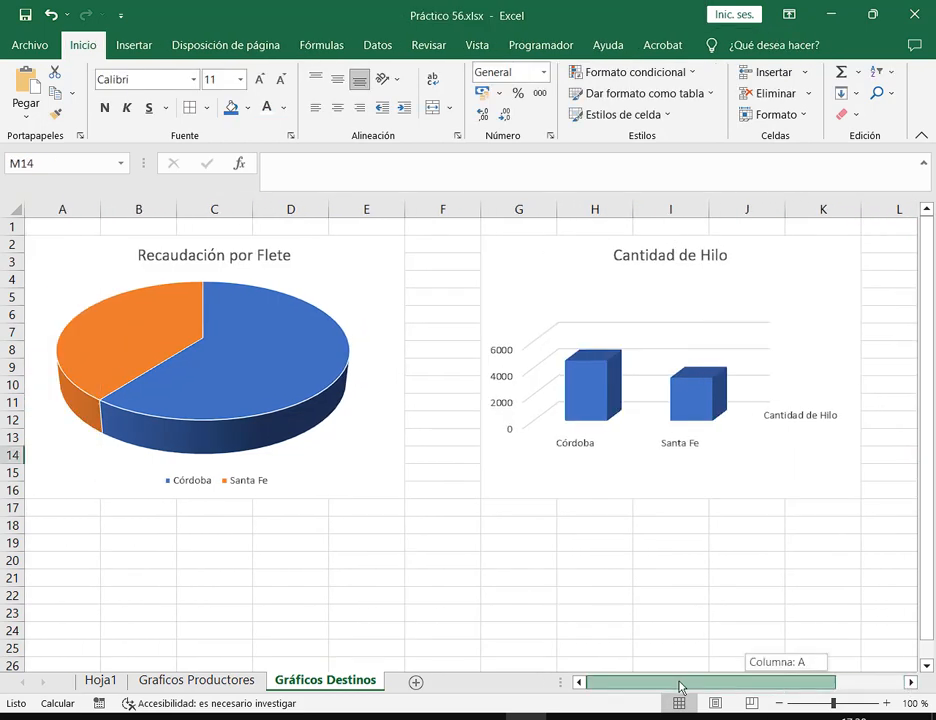
{"action": "left_click", "coordinate": [520, 632]}
{"action": "left_click", "coordinate": [760, 313]}
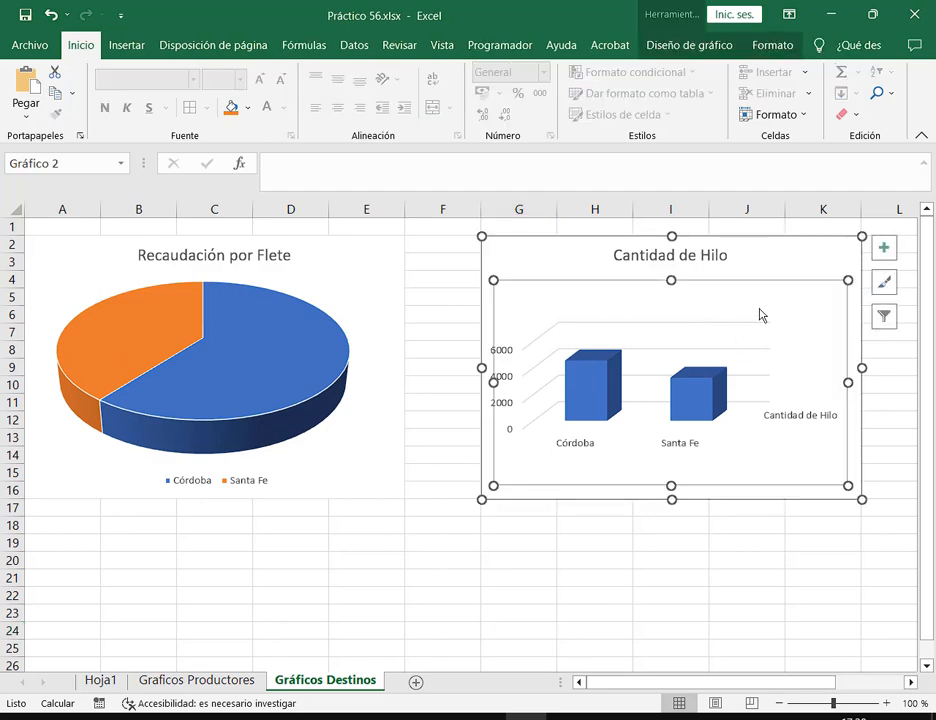
{"action": "left_click", "coordinate": [670, 595]}
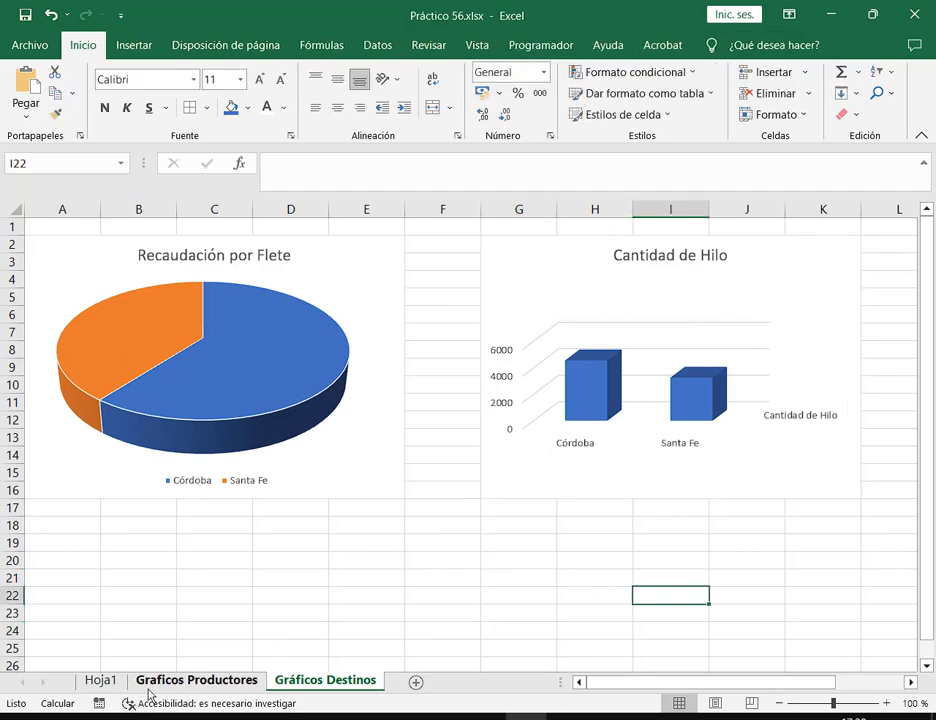
Step: Review the summary tables on Hoja1 and the finished charts on Graficos Productores and Gráficos Destinos
{"action": "left_click", "coordinate": [101, 681]}
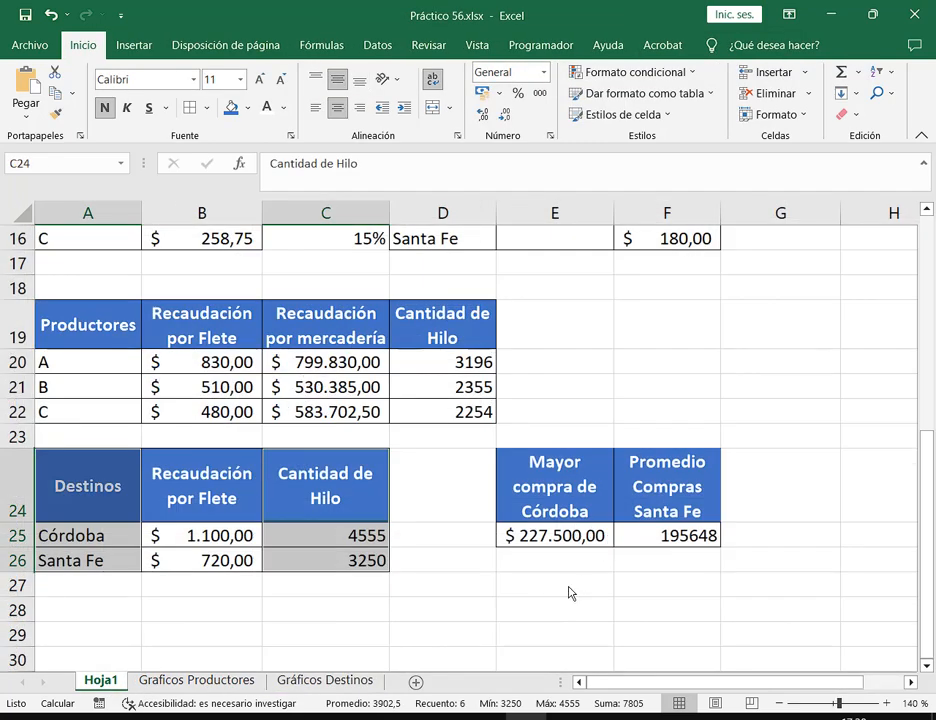
{"action": "left_click", "coordinate": [571, 585]}
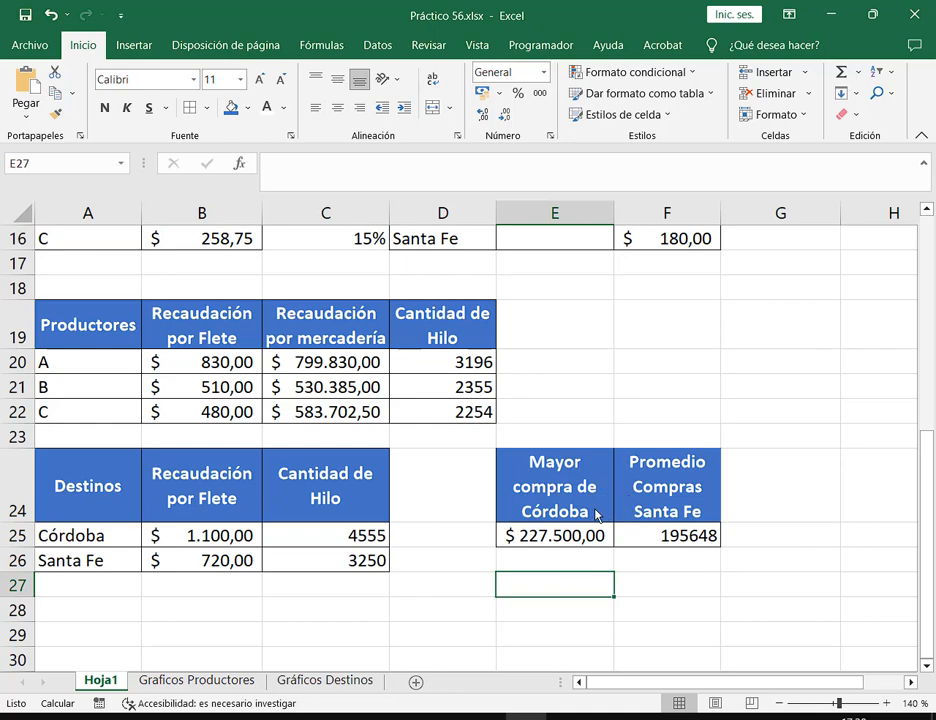
{"action": "left_click", "coordinate": [427, 517]}
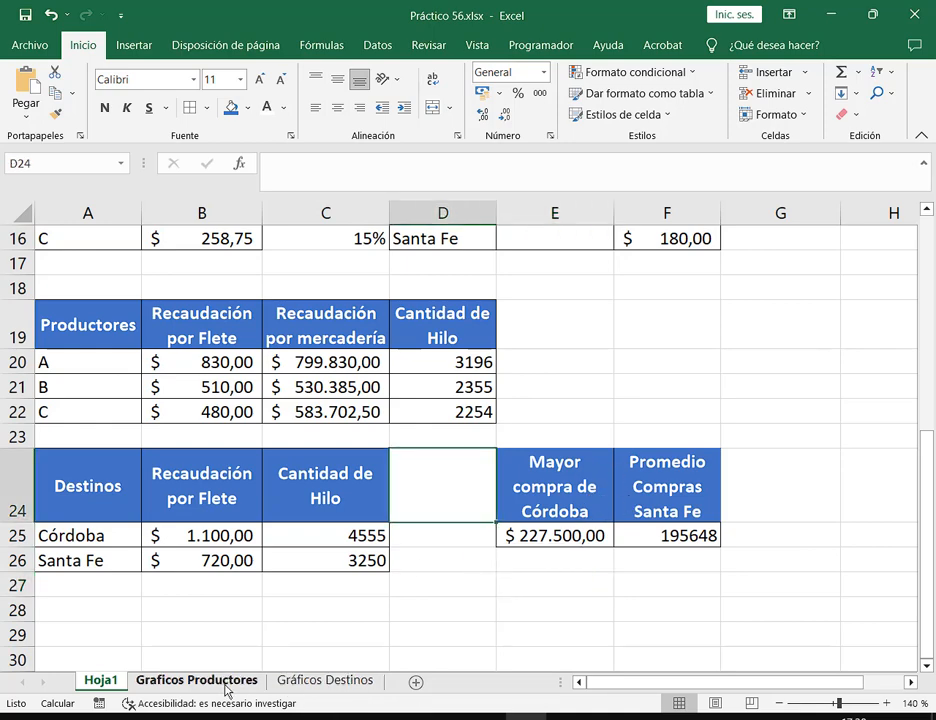
{"action": "left_click", "coordinate": [226, 683]}
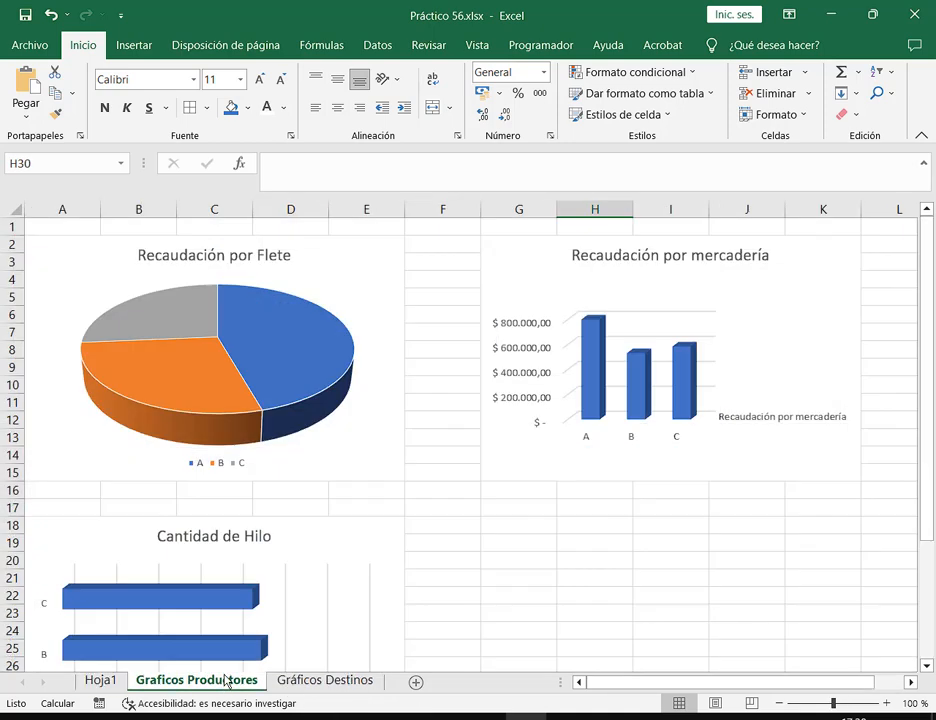
{"action": "left_click", "coordinate": [311, 686]}
{"action": "left_click", "coordinate": [540, 544]}
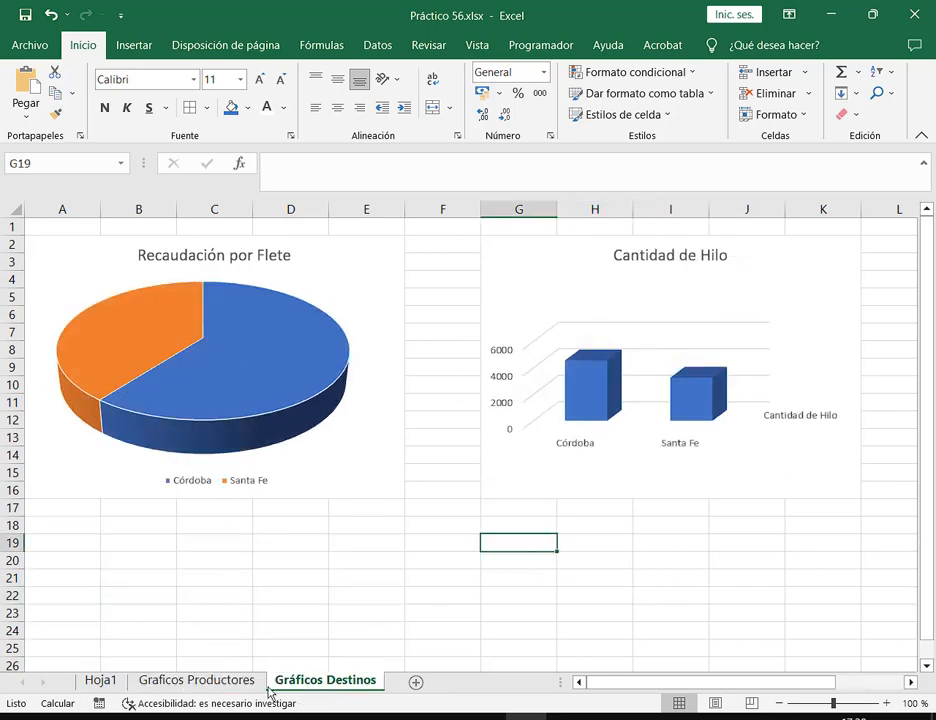
{"action": "left_click", "coordinate": [103, 681]}
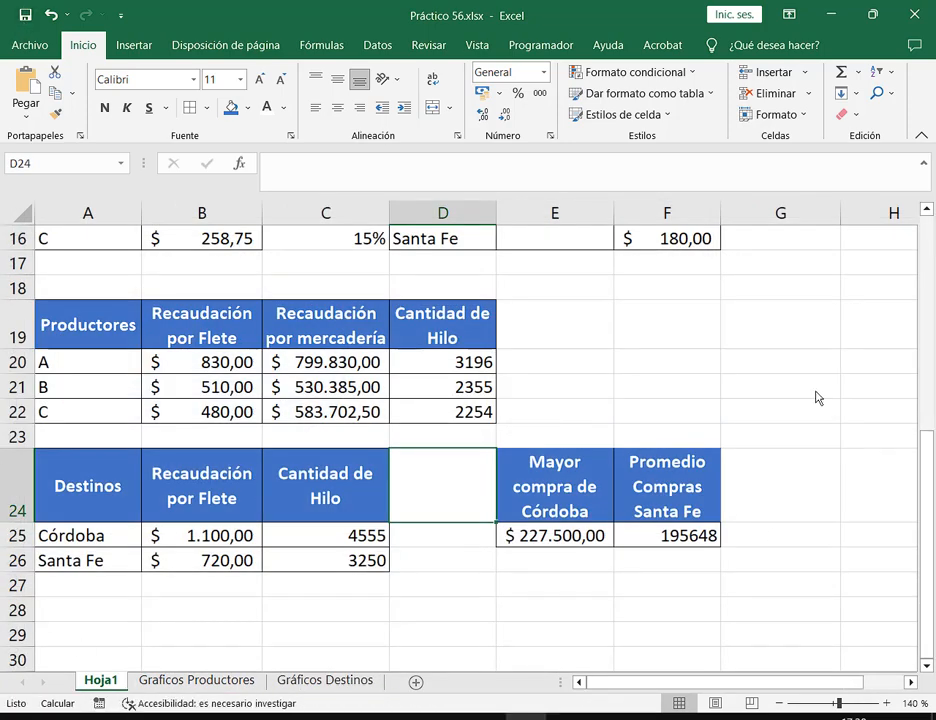
{"action": "left_click", "coordinate": [396, 590]}
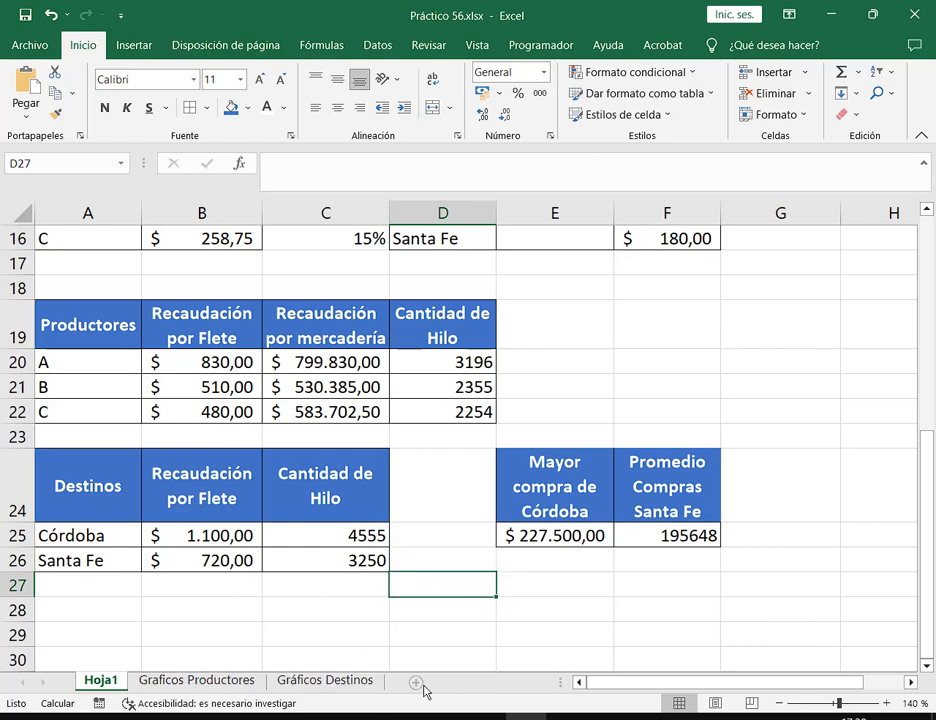
Step: Switch to Google Classroom in Chrome and open Formulas y funciones de Excel.pdf from the Listado de Formulas y Funciones en Excel topic
{"action": "left_click", "coordinate": [100, 656]}
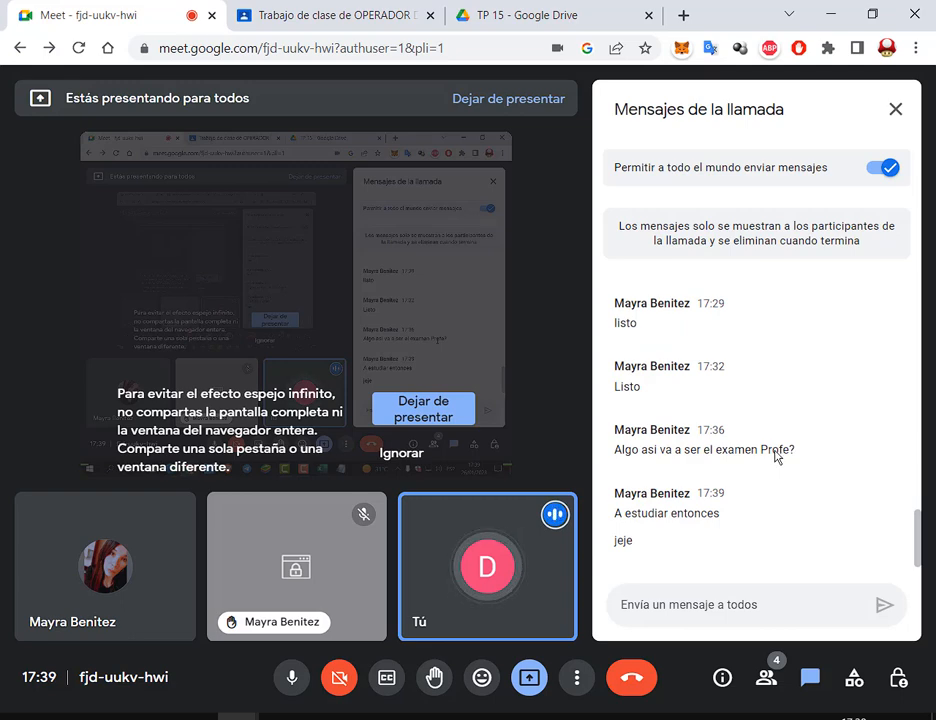
{"action": "left_click", "coordinate": [280, 12]}
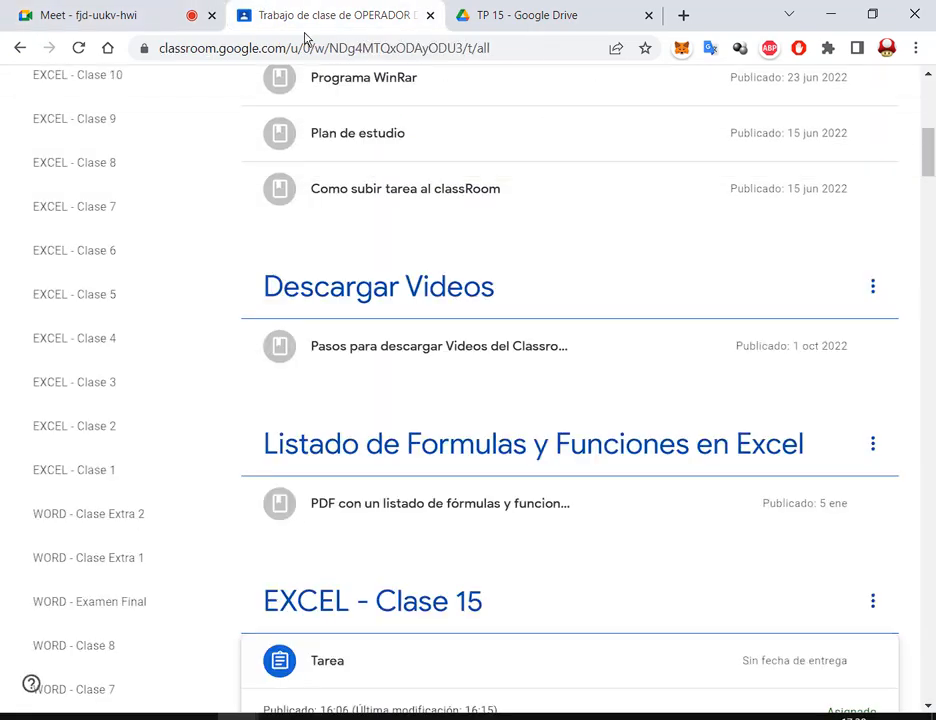
{"action": "scroll", "coordinate": [410, 341], "scroll_direction": "up", "scroll_amount": 10}
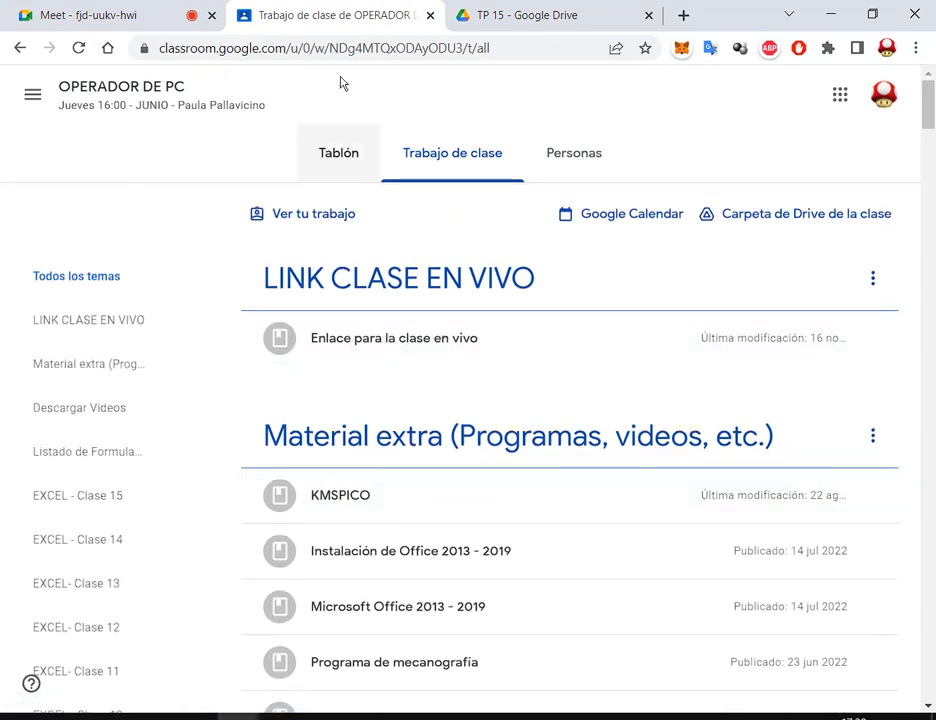
{"action": "scroll", "coordinate": [688, 233], "scroll_direction": "down", "scroll_amount": 2}
{"action": "scroll", "coordinate": [670, 225], "scroll_direction": "down", "scroll_amount": 5}
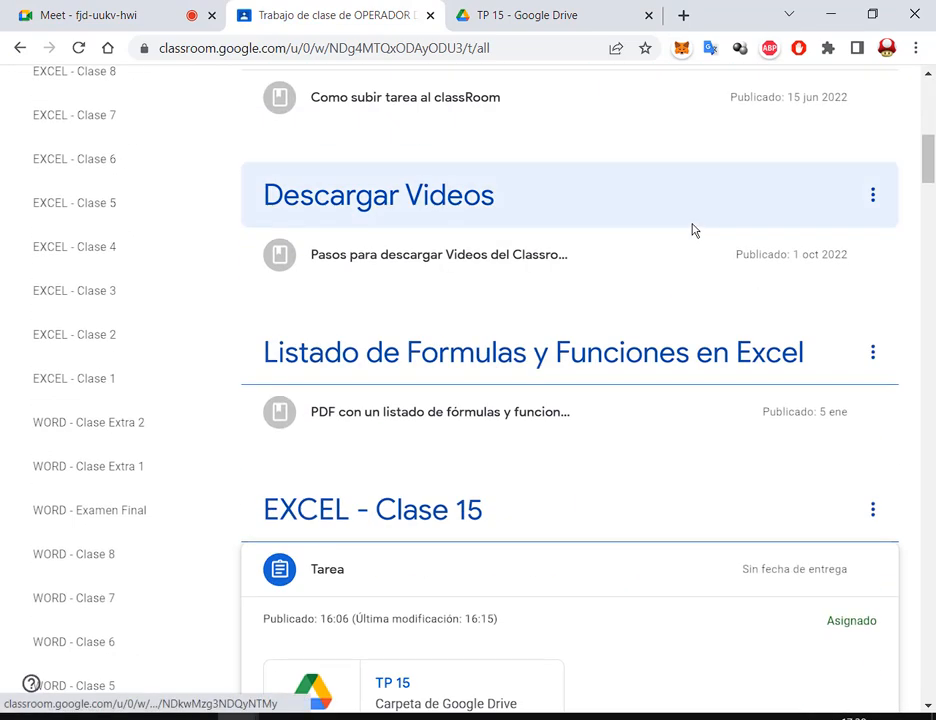
{"action": "left_click", "coordinate": [409, 421]}
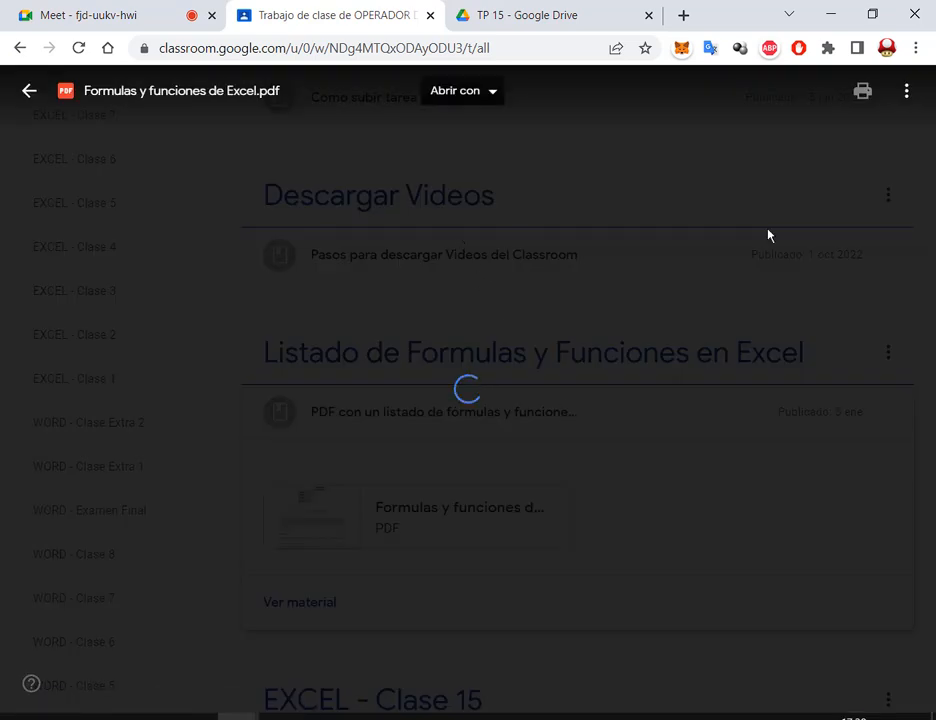
Step: Read the basic functions, the Si con Y and Si con O sections, and the Contar.si criteria styles "*a" and "R*"
{"action": "scroll", "coordinate": [549, 324], "scroll_direction": "down", "scroll_amount": 14}
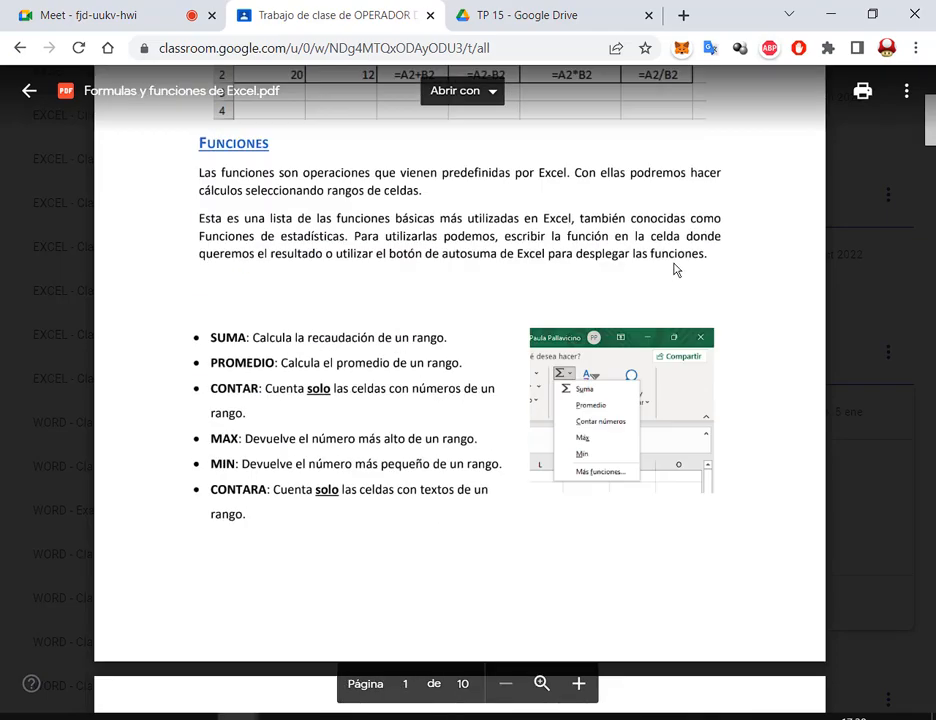
{"action": "left_click_drag", "start_coordinate": [929, 147], "coordinate": [931, 367]}
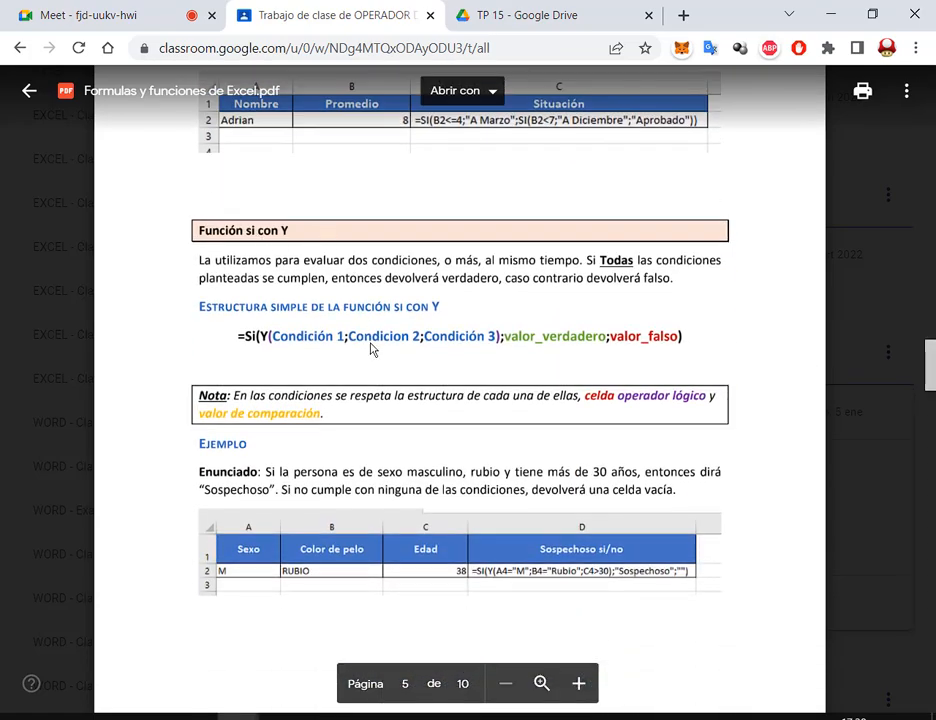
{"action": "scroll", "coordinate": [313, 282], "scroll_direction": "down", "scroll_amount": 6}
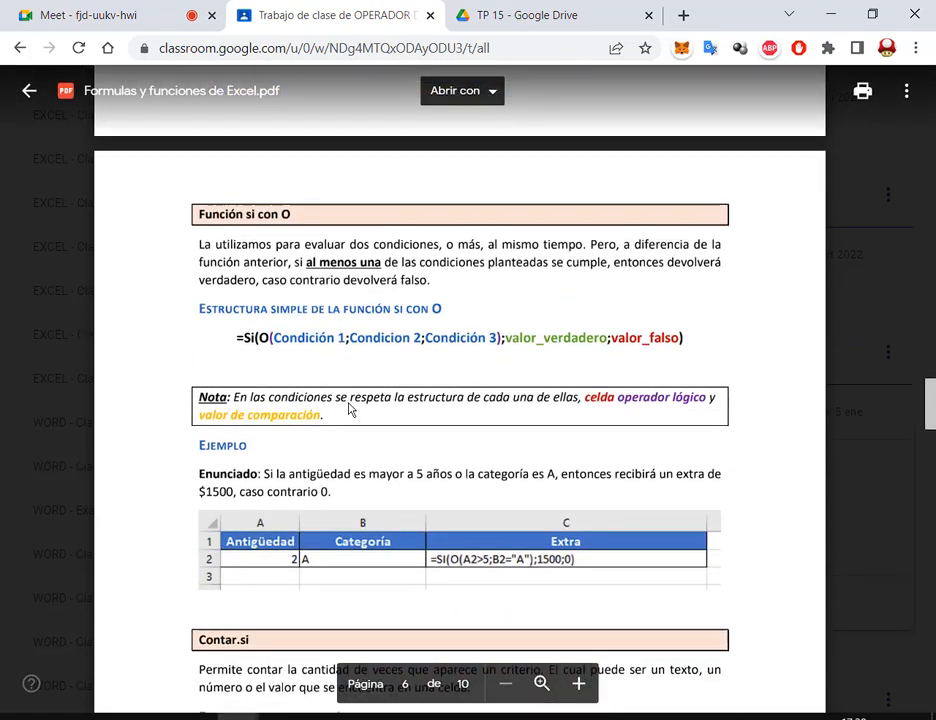
{"action": "scroll", "coordinate": [351, 409], "scroll_direction": "down", "scroll_amount": 7}
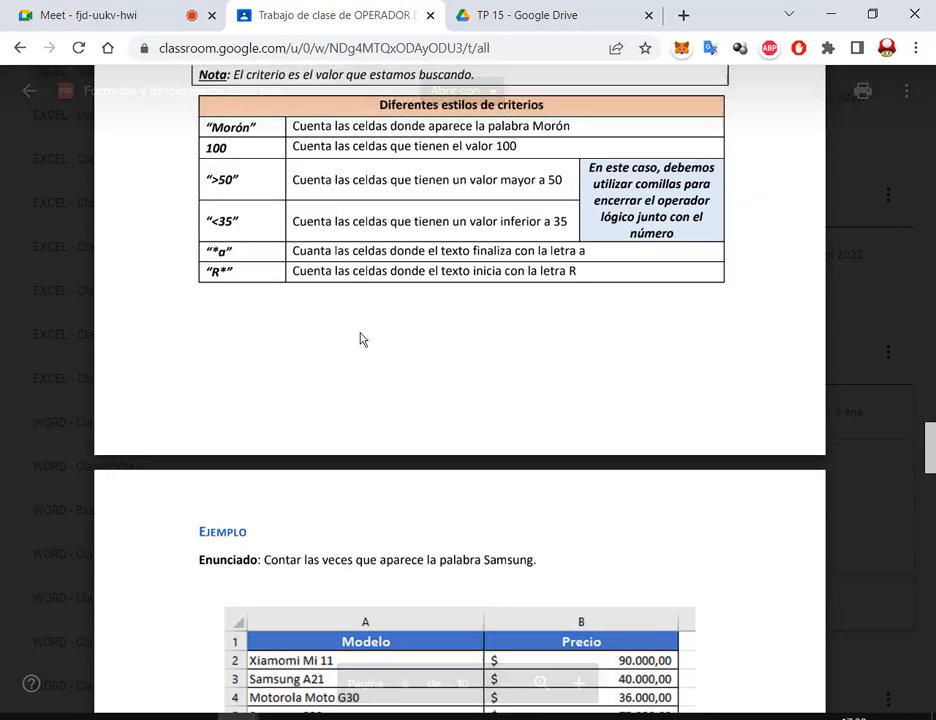
{"action": "left_click_drag", "start_coordinate": [290, 251], "coordinate": [597, 253]}
{"action": "left_click_drag", "start_coordinate": [193, 268], "coordinate": [233, 258]}
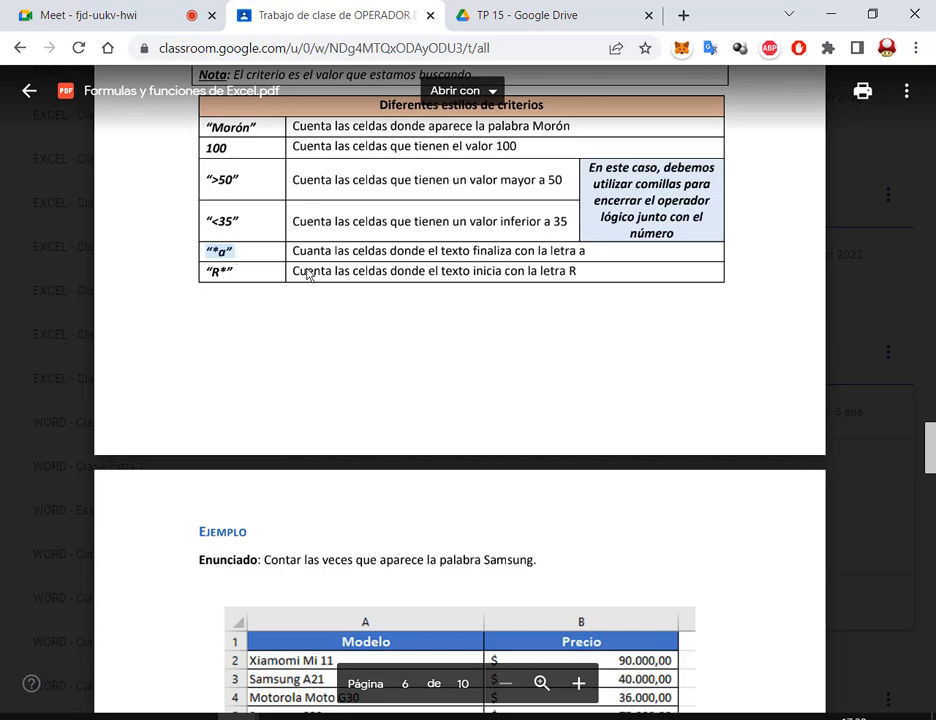
{"action": "left_click_drag", "start_coordinate": [292, 271], "coordinate": [598, 278]}
{"action": "left_click_drag", "start_coordinate": [196, 267], "coordinate": [244, 278]}
{"action": "left_click", "coordinate": [238, 281]}
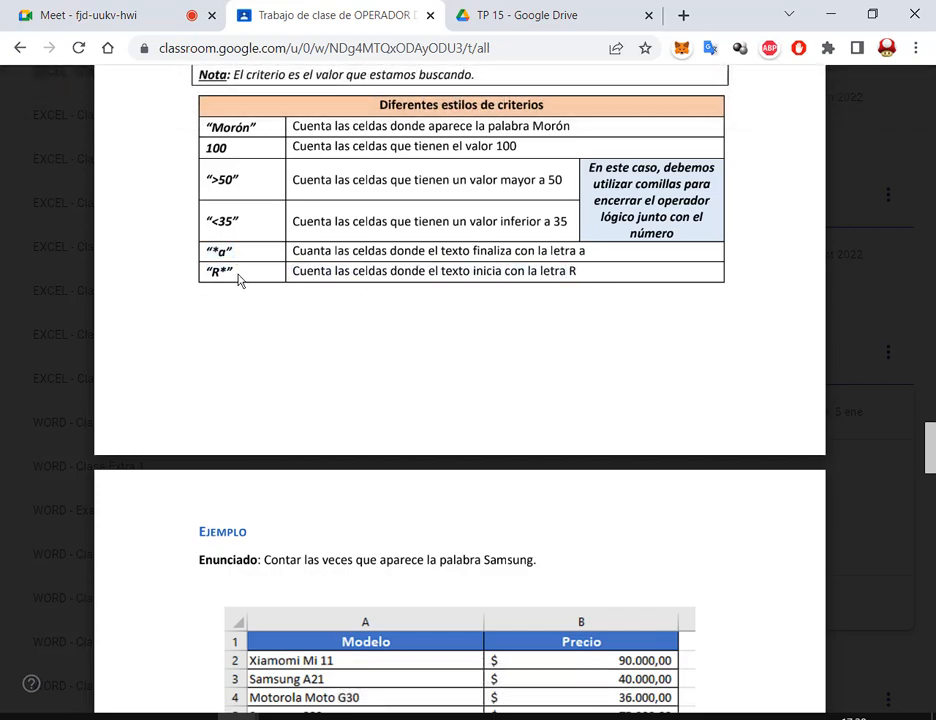
Step: Examine the Sumar.si, Matriciales, Izquierda, Derecha, Extrae and BuscarV sections through page 10 of the PDF
{"action": "scroll", "coordinate": [418, 325], "scroll_direction": "down", "scroll_amount": 10}
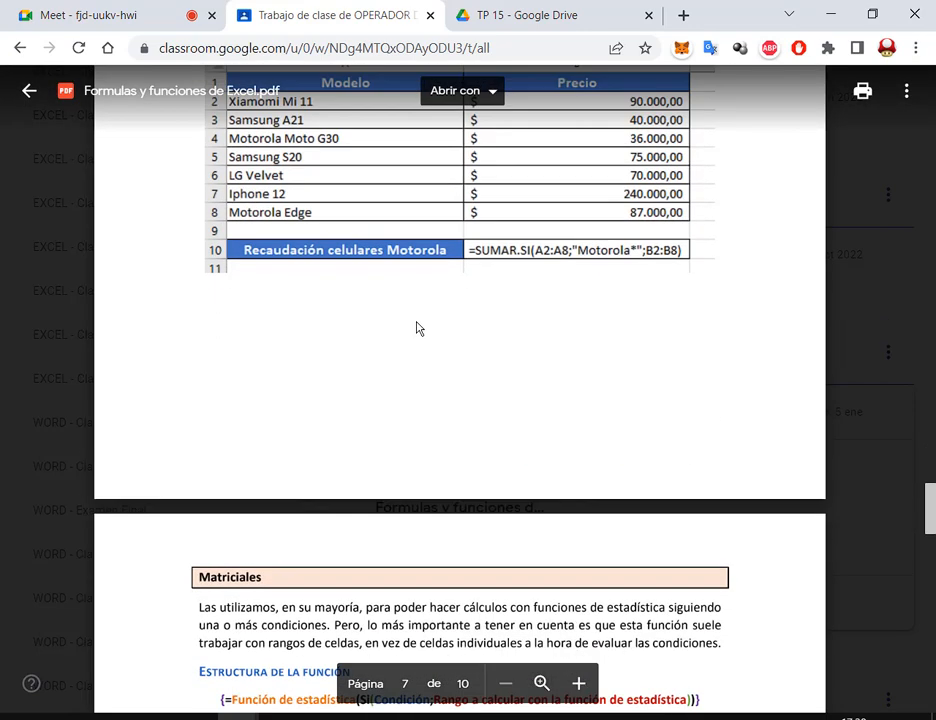
{"action": "scroll", "coordinate": [418, 328], "scroll_direction": "down", "scroll_amount": 5}
{"action": "scroll", "coordinate": [389, 251], "scroll_direction": "up", "scroll_amount": 2}
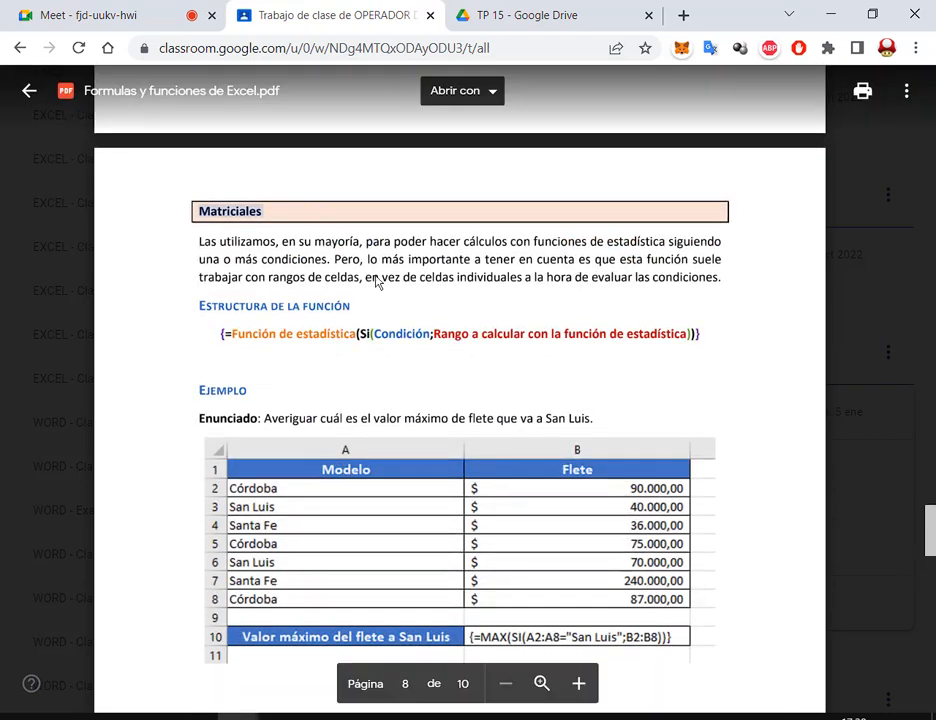
{"action": "scroll", "coordinate": [455, 276], "scroll_direction": "down", "scroll_amount": 3}
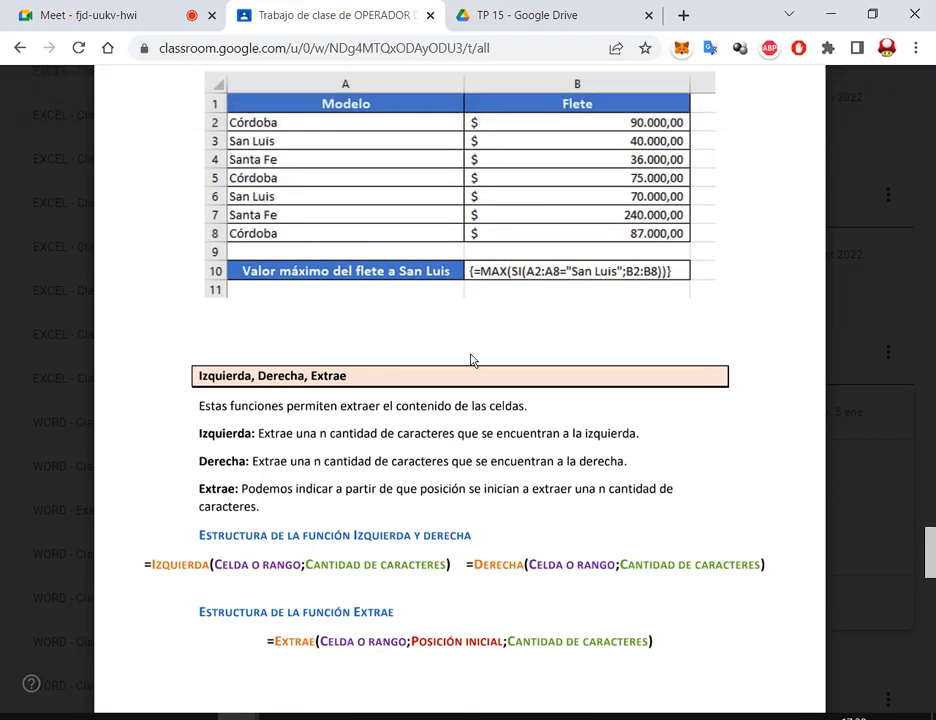
{"action": "scroll", "coordinate": [472, 360], "scroll_direction": "down", "scroll_amount": 2}
{"action": "scroll", "coordinate": [450, 305], "scroll_direction": "down", "scroll_amount": 1}
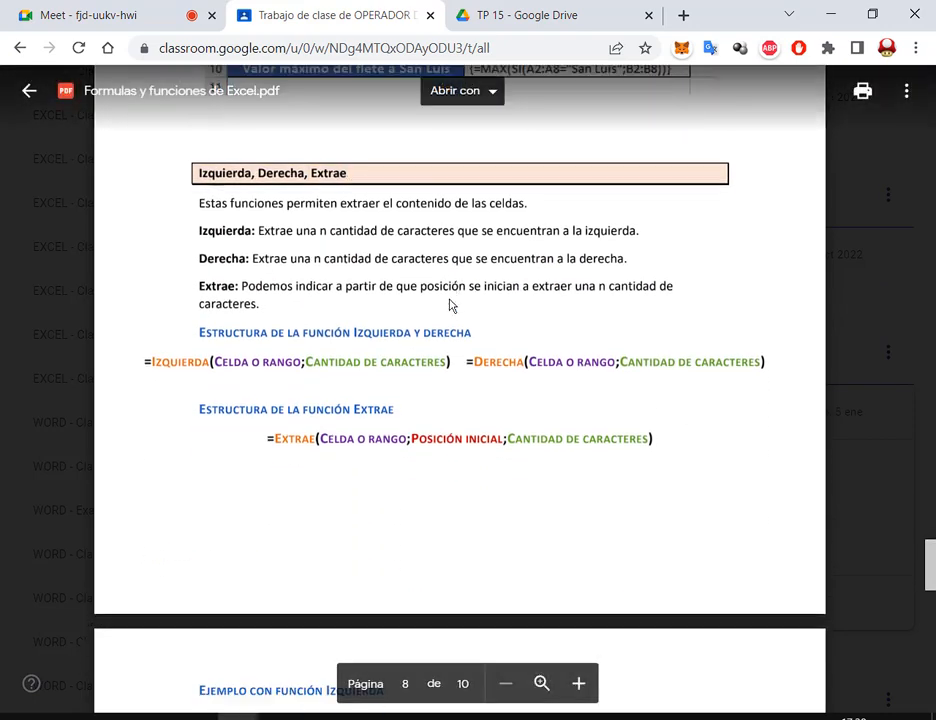
{"action": "scroll", "coordinate": [450, 305], "scroll_direction": "down", "scroll_amount": 5}
{"action": "scroll", "coordinate": [392, 270], "scroll_direction": "down", "scroll_amount": 10}
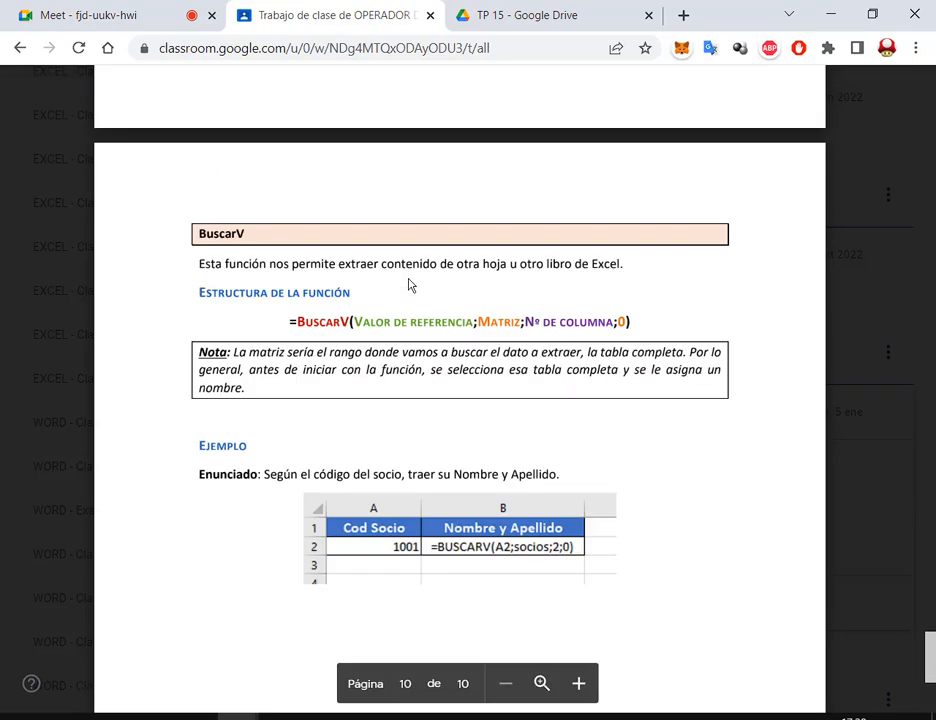
Step: Look back through the Izquierda and Derecha examples, Matriciales and Sumar.si up to the Contar.si example on page 7
{"action": "scroll", "coordinate": [522, 449], "scroll_direction": "up", "scroll_amount": 8}
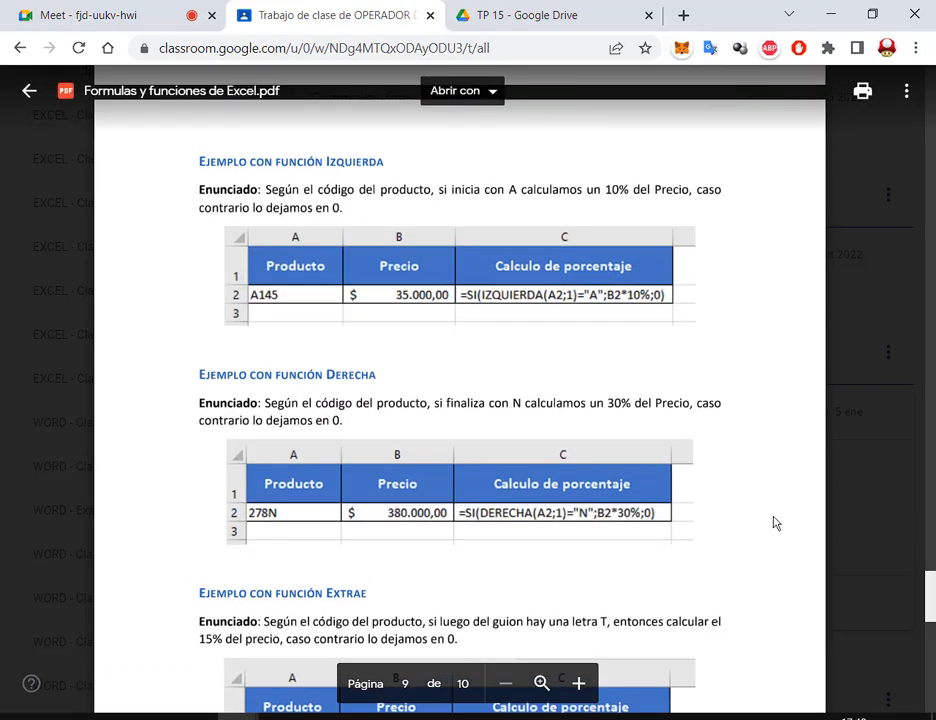
{"action": "scroll", "coordinate": [760, 523], "scroll_direction": "up", "scroll_amount": 5}
{"action": "scroll", "coordinate": [194, 435], "scroll_direction": "down", "scroll_amount": 2}
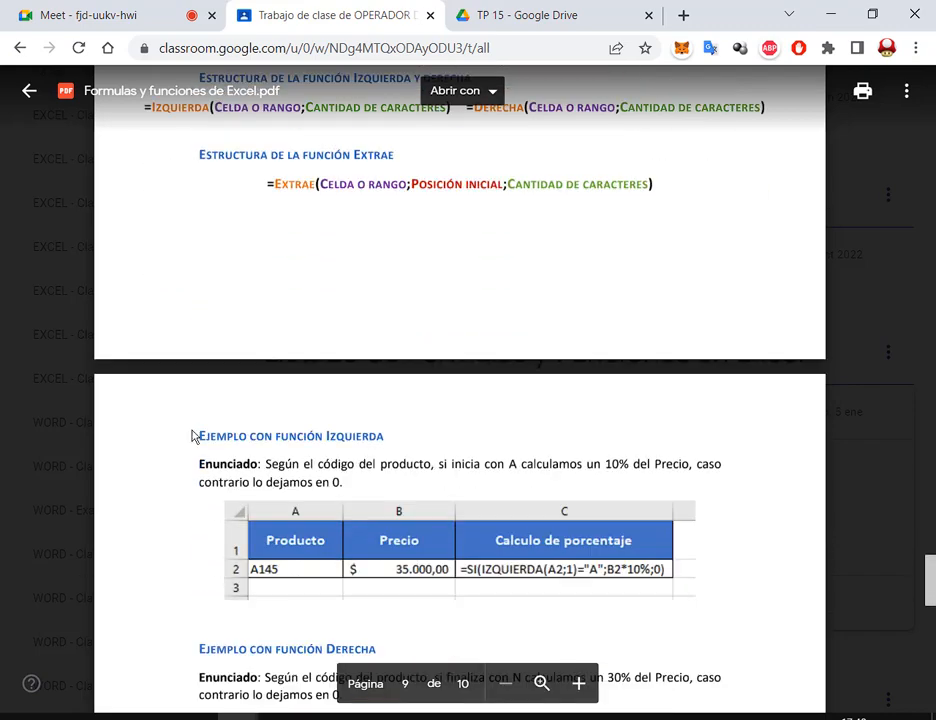
{"action": "scroll", "coordinate": [470, 470], "scroll_direction": "up", "scroll_amount": 5}
{"action": "scroll", "coordinate": [228, 392], "scroll_direction": "up", "scroll_amount": 5}
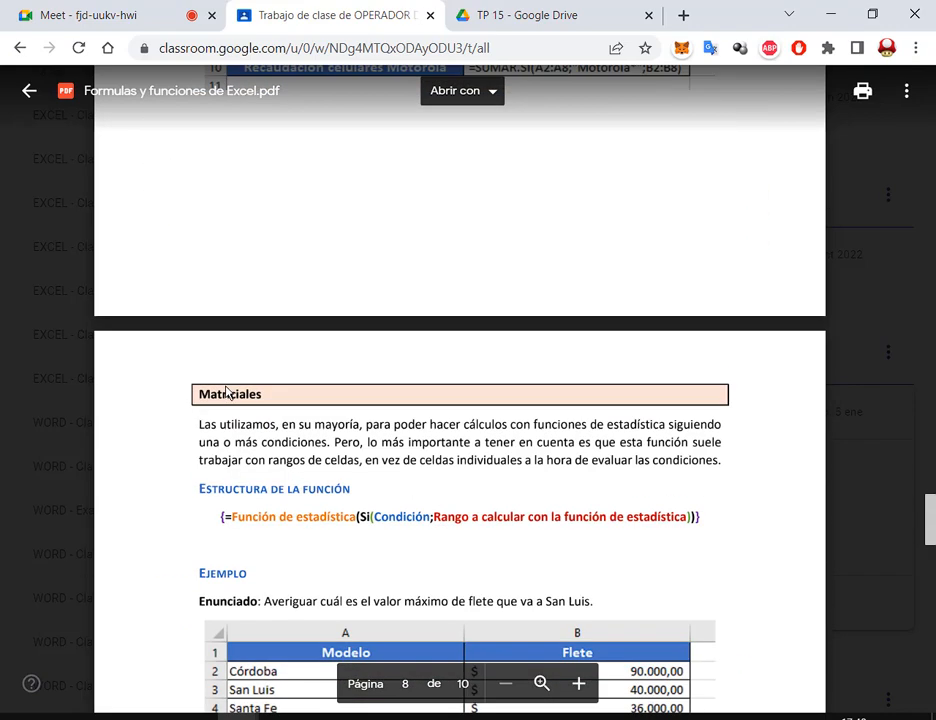
{"action": "scroll", "coordinate": [260, 580], "scroll_direction": "down", "scroll_amount": 5}
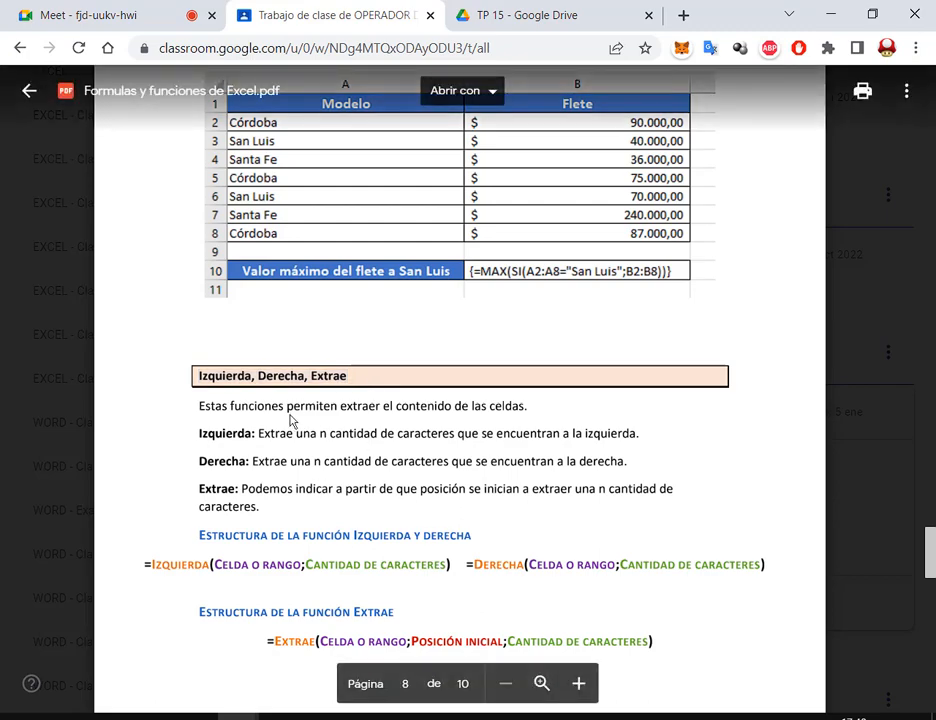
{"action": "scroll", "coordinate": [596, 512], "scroll_direction": "up", "scroll_amount": 6}
{"action": "scroll", "coordinate": [591, 514], "scroll_direction": "up", "scroll_amount": 5}
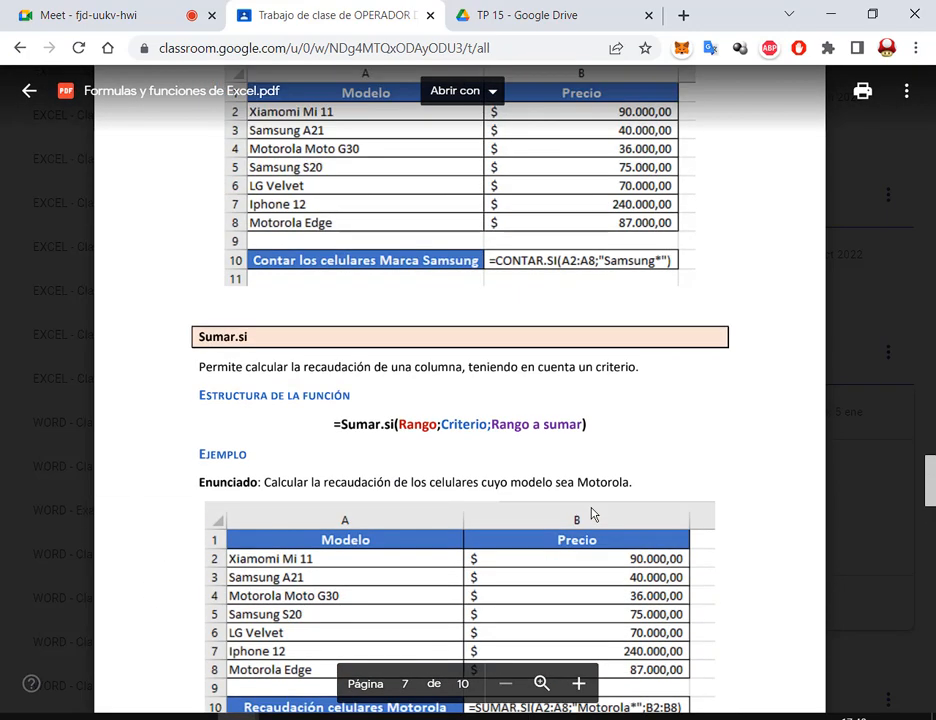
{"action": "scroll", "coordinate": [591, 514], "scroll_direction": "up", "scroll_amount": 4}
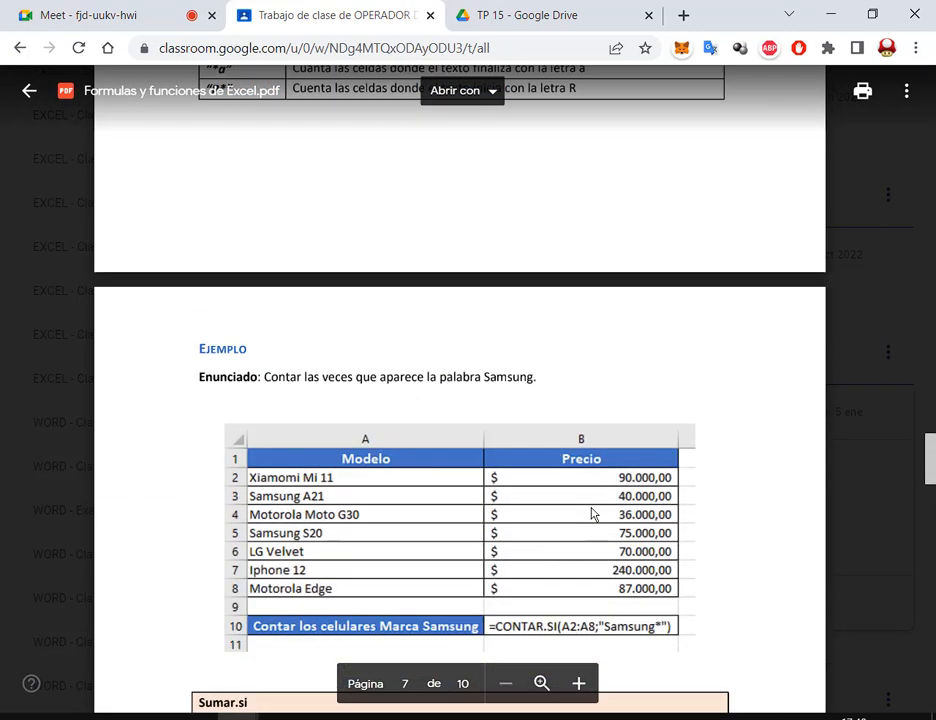
Step: Look back through the Contar.si criteria styles, Función si con O and Función si con Y sections of the formulas PDF
{"action": "scroll", "coordinate": [591, 514], "scroll_direction": "up", "scroll_amount": 4}
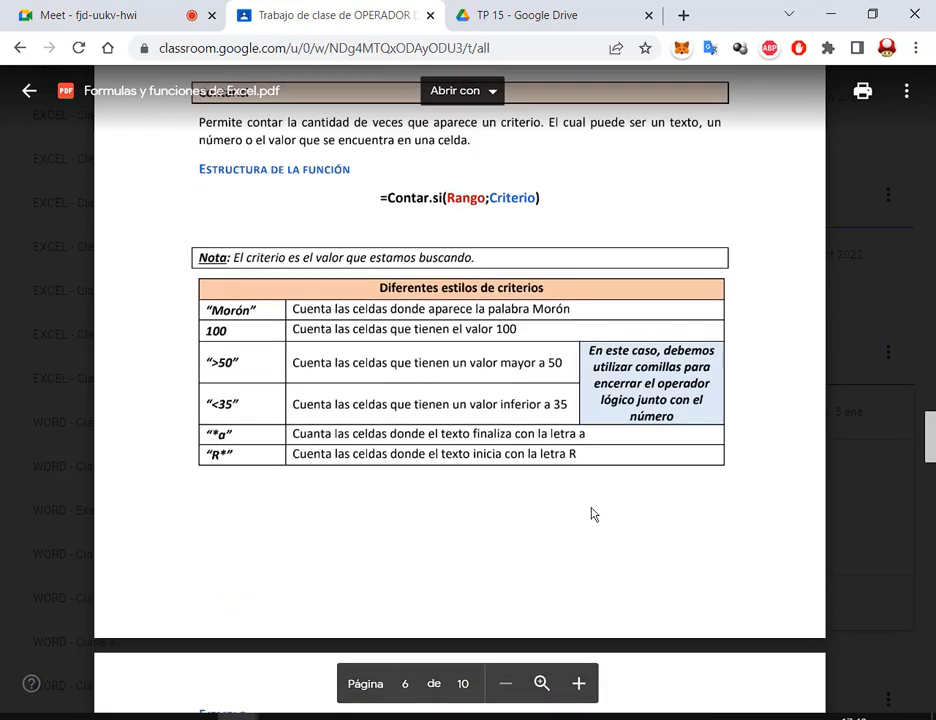
{"action": "scroll", "coordinate": [591, 514], "scroll_direction": "up", "scroll_amount": 6}
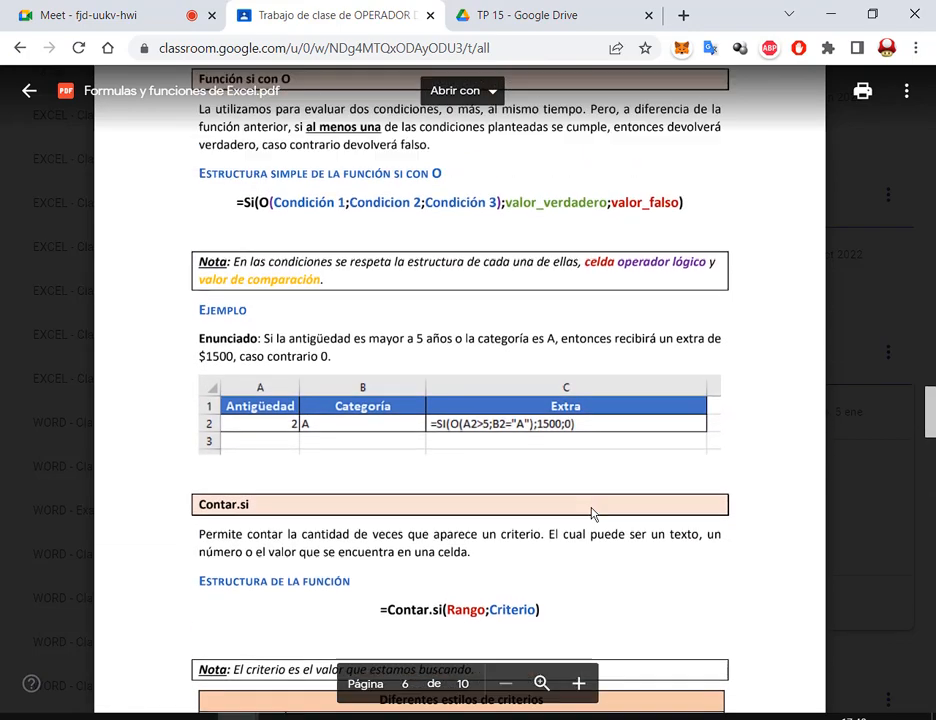
{"action": "scroll", "coordinate": [591, 514], "scroll_direction": "up", "scroll_amount": 2}
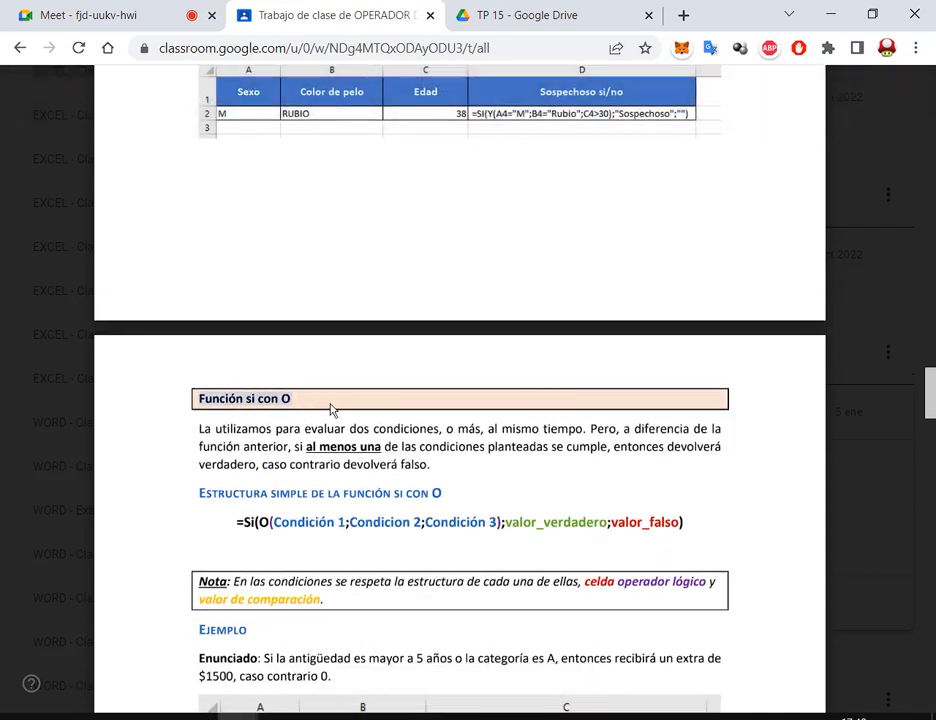
{"action": "scroll", "coordinate": [536, 498], "scroll_direction": "up", "scroll_amount": 5}
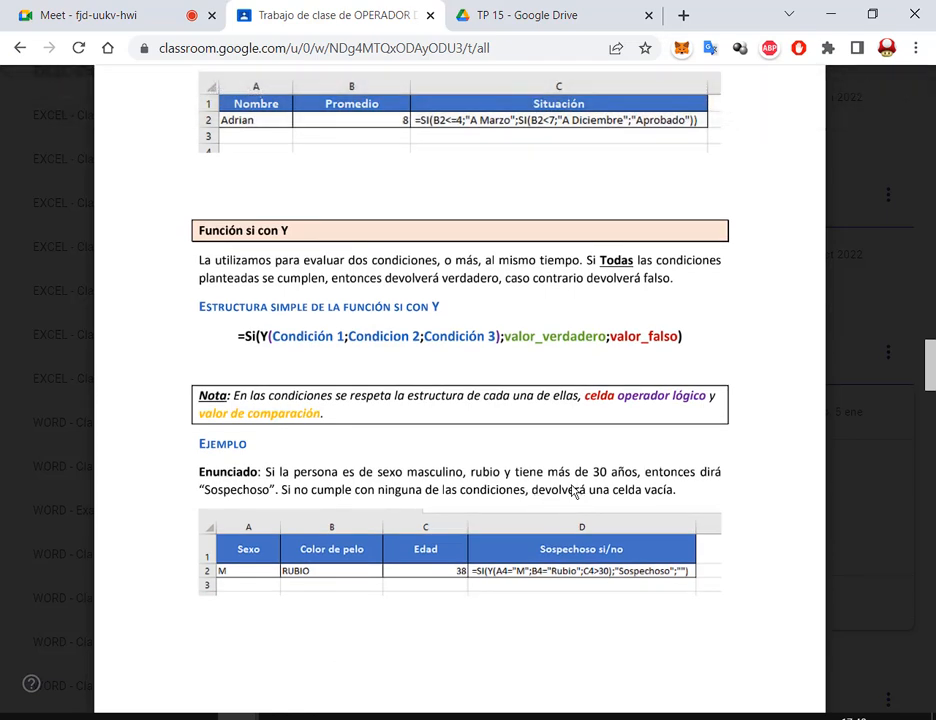
{"action": "scroll", "coordinate": [576, 492], "scroll_direction": "up", "scroll_amount": 3}
Step: Switch to PRACTICO Nº56.pdf in Edge, review the mention of 3 productores distintos, and draw a narrow box beside the three introductory paragraphs
{"action": "left_click", "coordinate": [180, 14]}
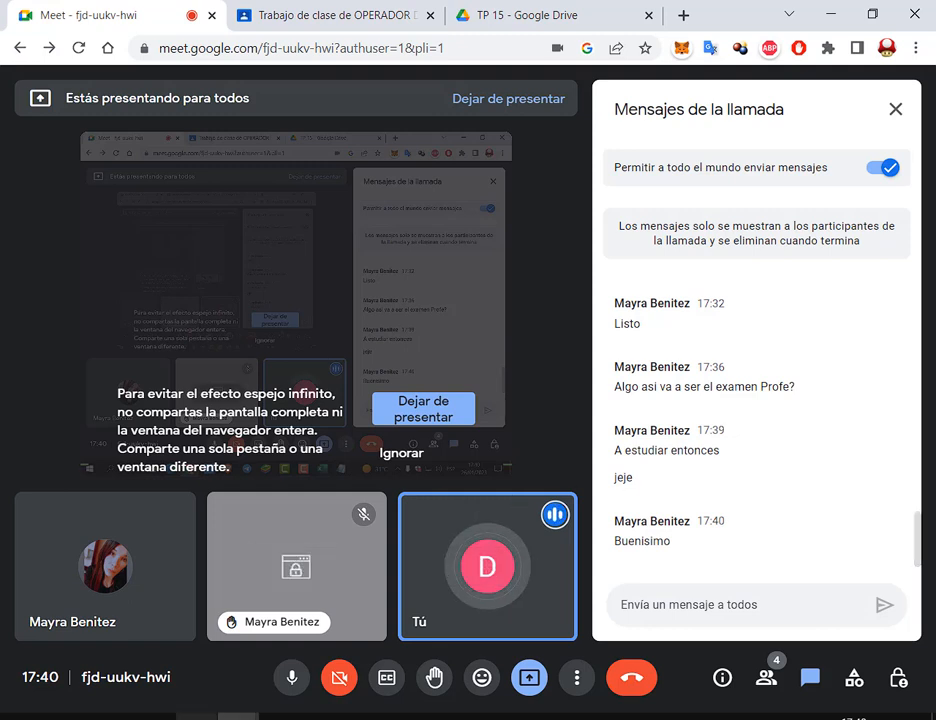
{"action": "left_click", "coordinate": [197, 717]}
{"action": "scroll", "coordinate": [478, 188], "scroll_direction": "up", "scroll_amount": 3}
{"action": "scroll", "coordinate": [478, 192], "scroll_direction": "down", "scroll_amount": 1}
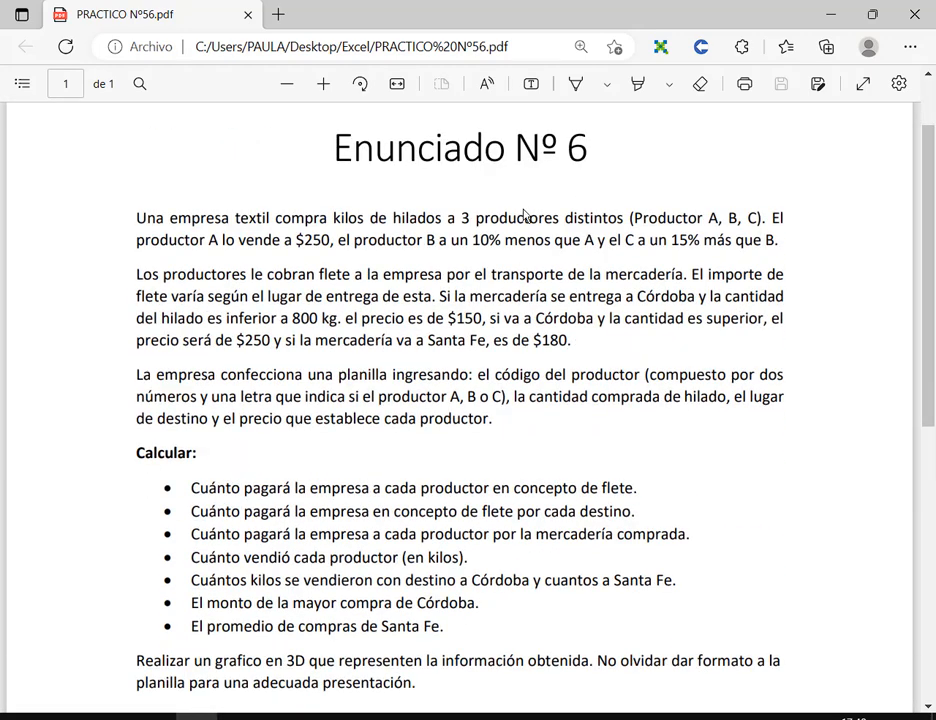
{"action": "left_click_drag", "start_coordinate": [478, 220], "coordinate": [628, 218]}
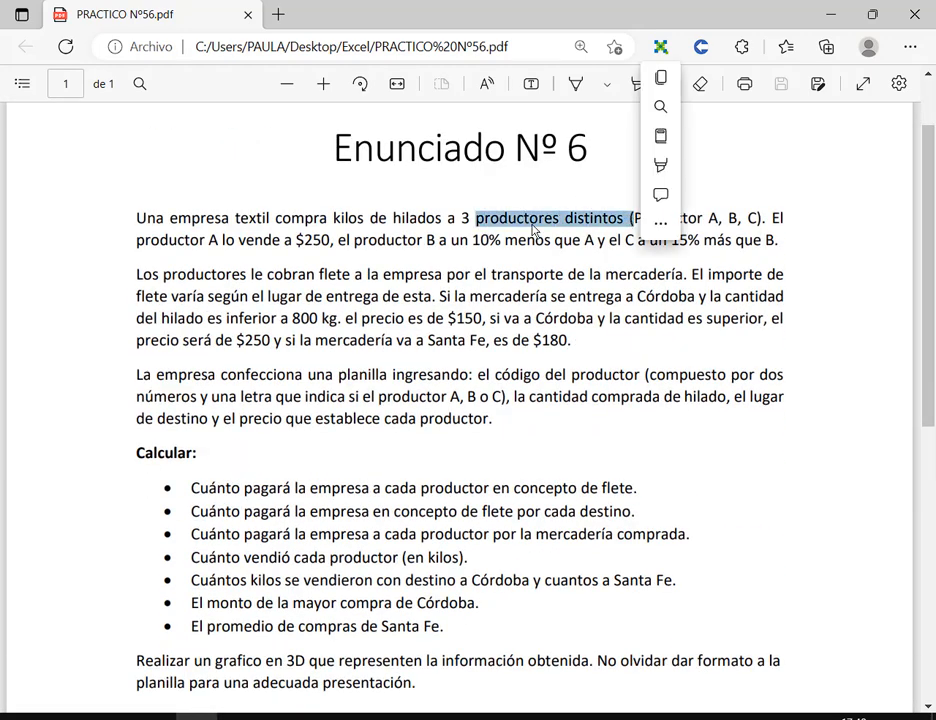
{"action": "left_click", "coordinate": [428, 226]}
{"action": "left_click_drag", "start_coordinate": [447, 219], "coordinate": [470, 220]}
{"action": "left_click", "coordinate": [525, 272]}
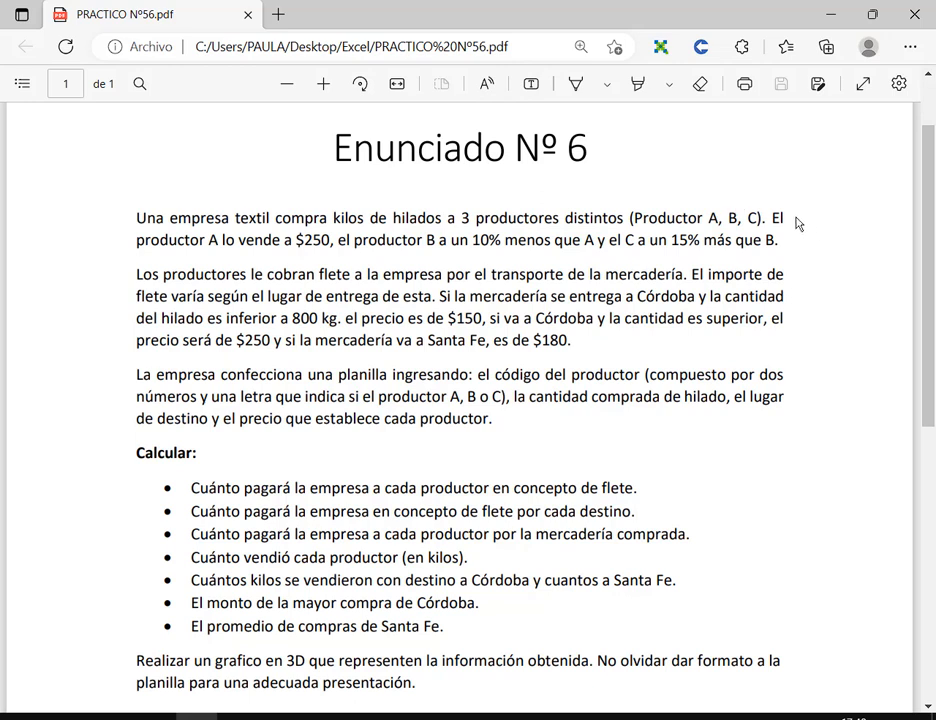
{"action": "left_click_drag", "start_coordinate": [798, 212], "coordinate": [826, 436]}
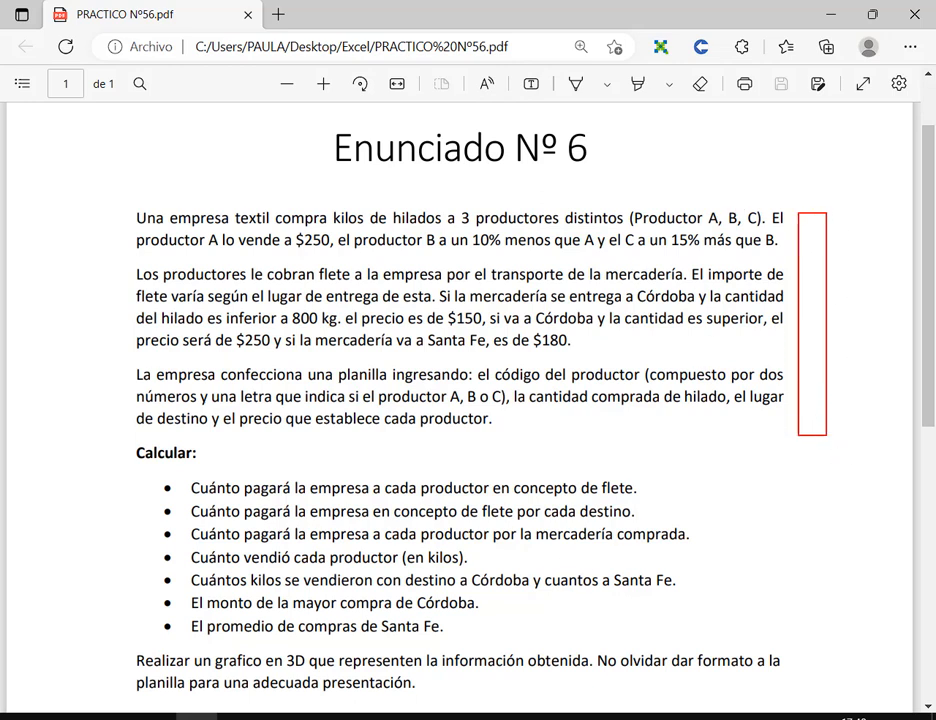
Step: Switch to Práctico 56.xlsx in Excel and review the Cod. Productor and Destino columns in rows 2 to 11 of Hoja1
{"action": "left_click", "coordinate": [530, 712]}
{"action": "scroll", "coordinate": [125, 298], "scroll_direction": "up", "scroll_amount": 5}
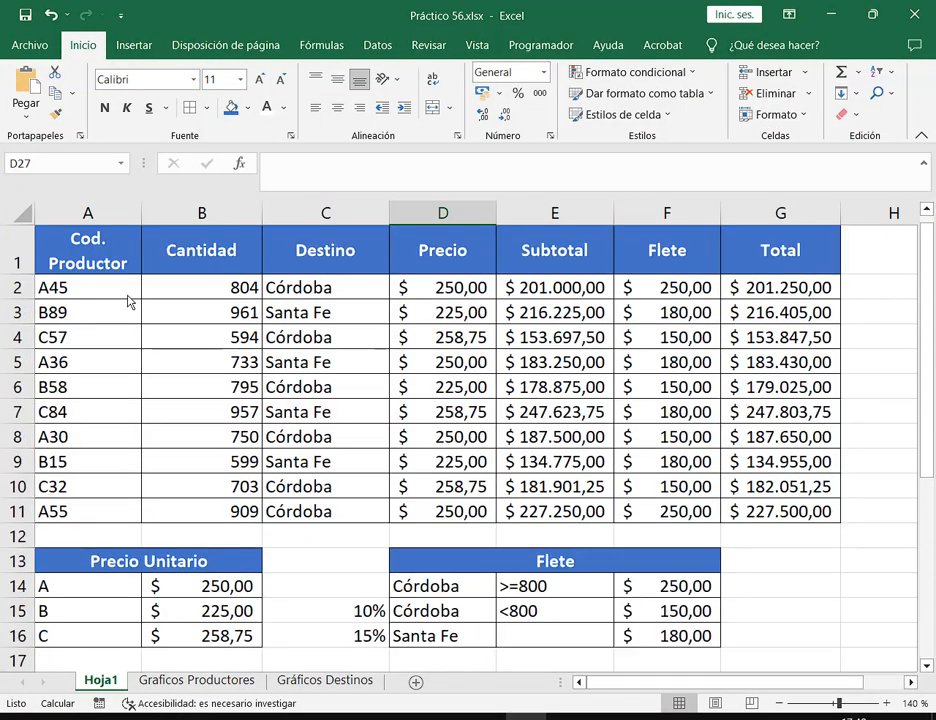
{"action": "left_click_drag", "start_coordinate": [96, 296], "coordinate": [92, 344]}
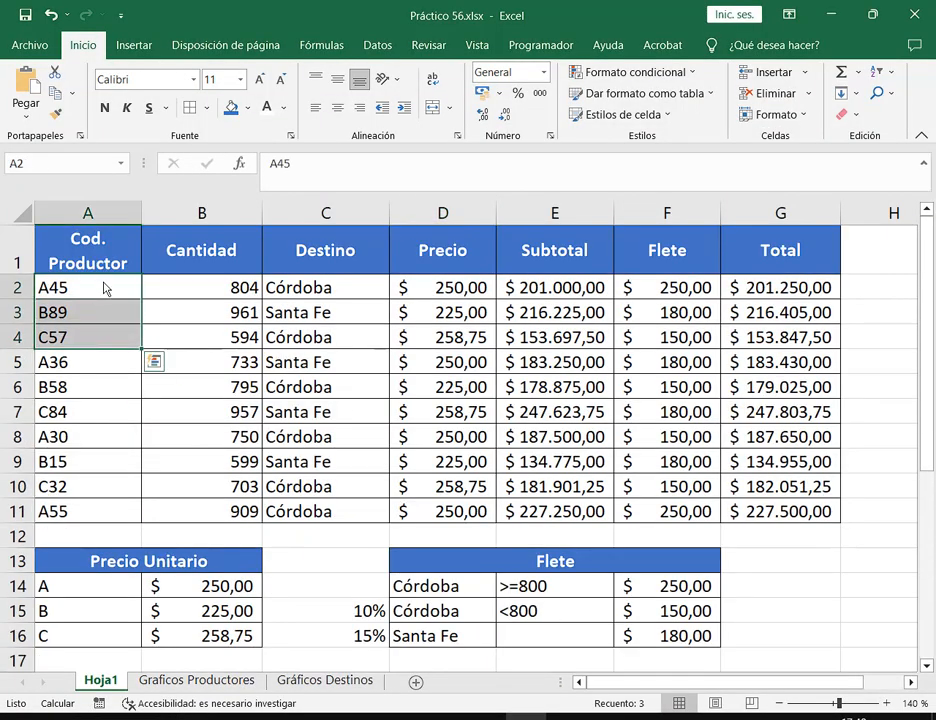
{"action": "left_click_drag", "start_coordinate": [108, 294], "coordinate": [88, 522]}
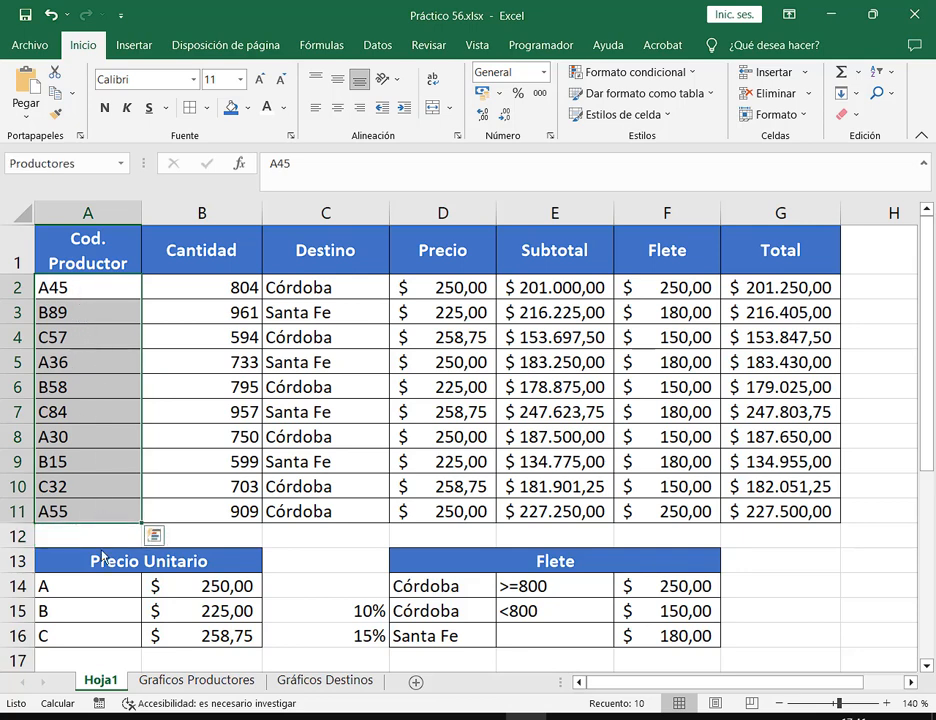
{"action": "left_click_drag", "start_coordinate": [340, 290], "coordinate": [355, 518]}
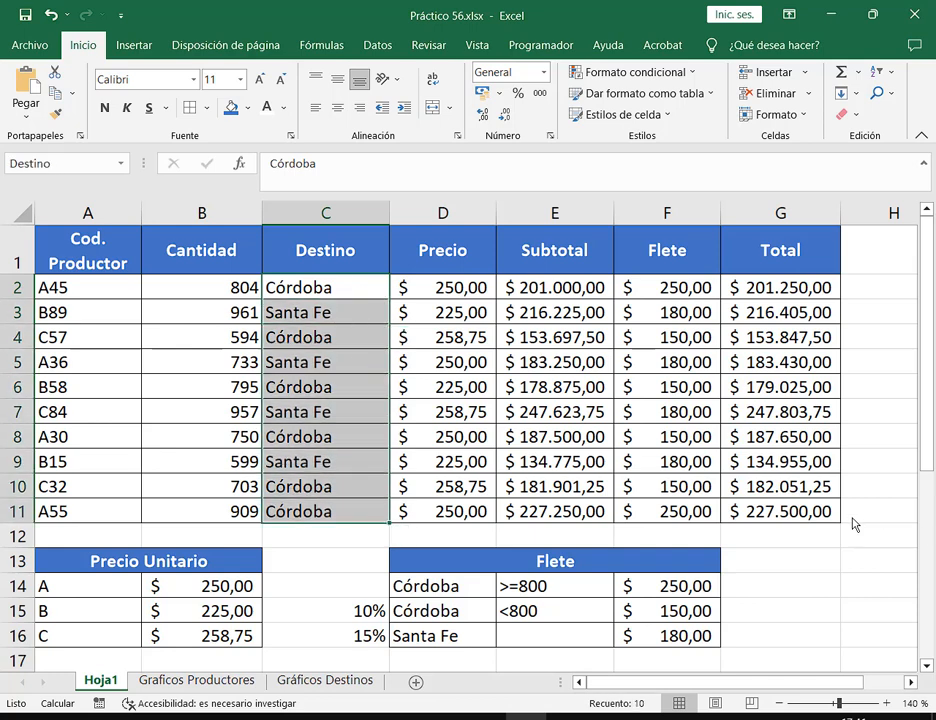
{"action": "left_click", "coordinate": [872, 441]}
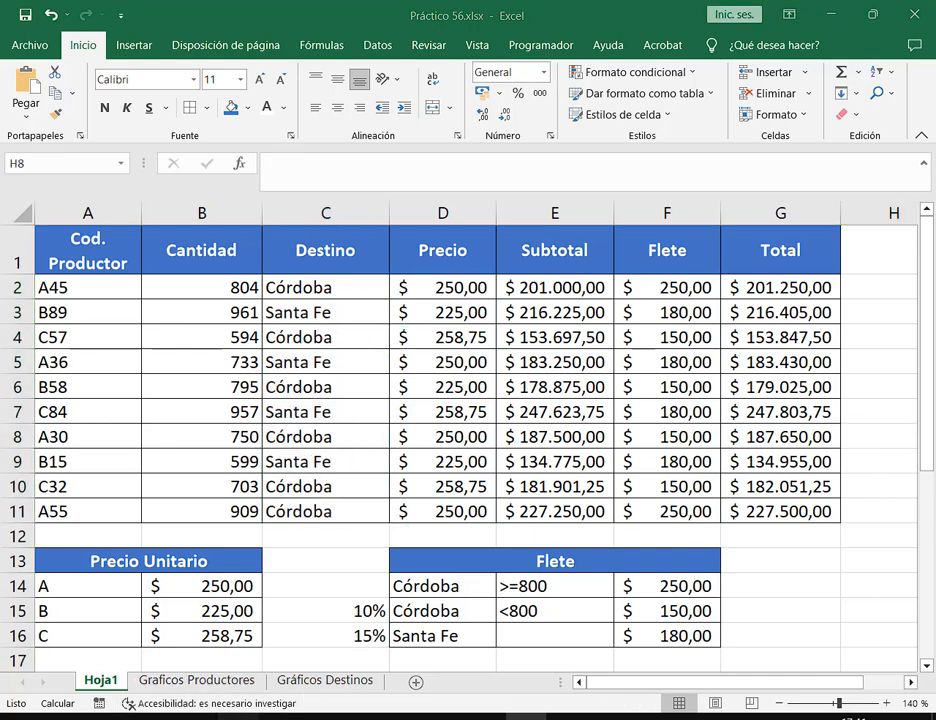
Step: Switch to the Google Meet call in Chrome and read the latest chat messages
{"action": "mouse_move", "coordinate": [280, 712]}
{"action": "left_click", "coordinate": [95, 600]}
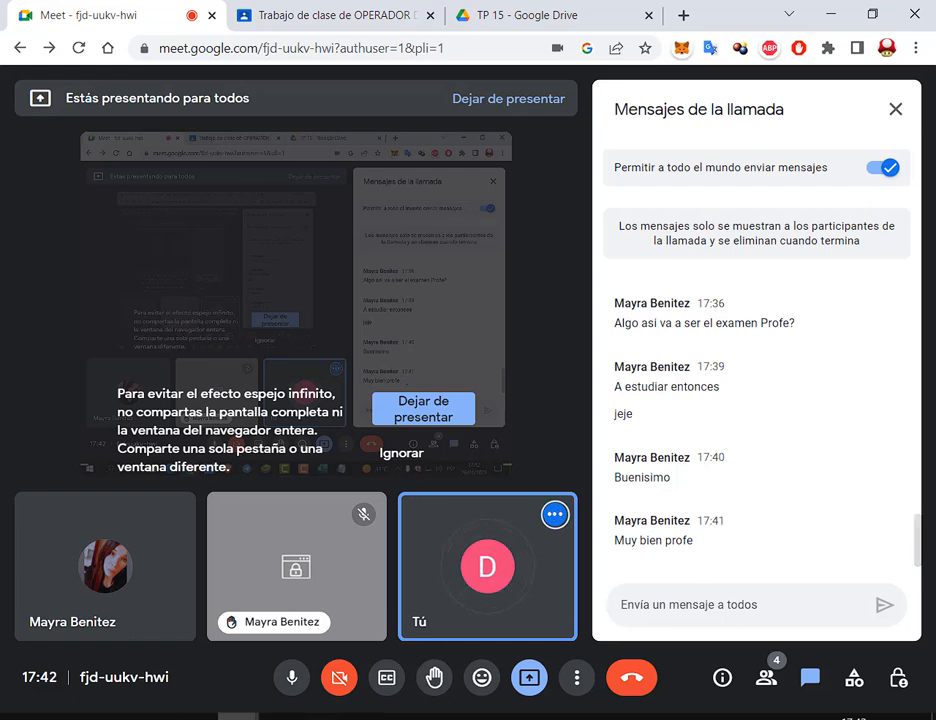
{"action": "left_click", "coordinate": [440, 410]}
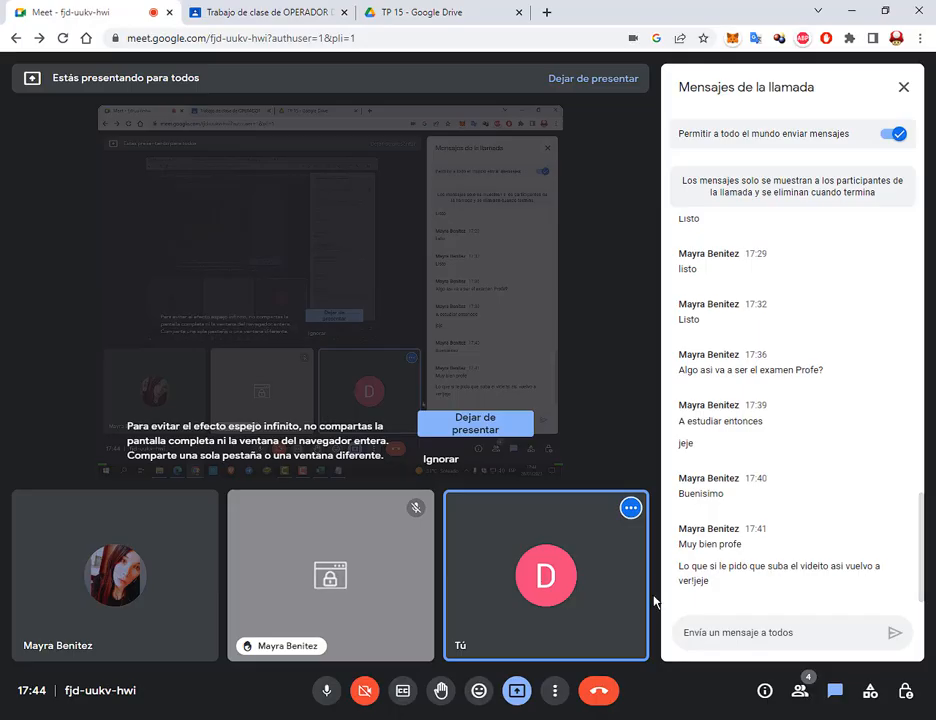
Step: Switch to the incognito Chrome window and open PRACTICO Nº57.pdf from the TP 15 Drive folder, enlarged for reading
{"action": "key", "text": "alt+Tab"}
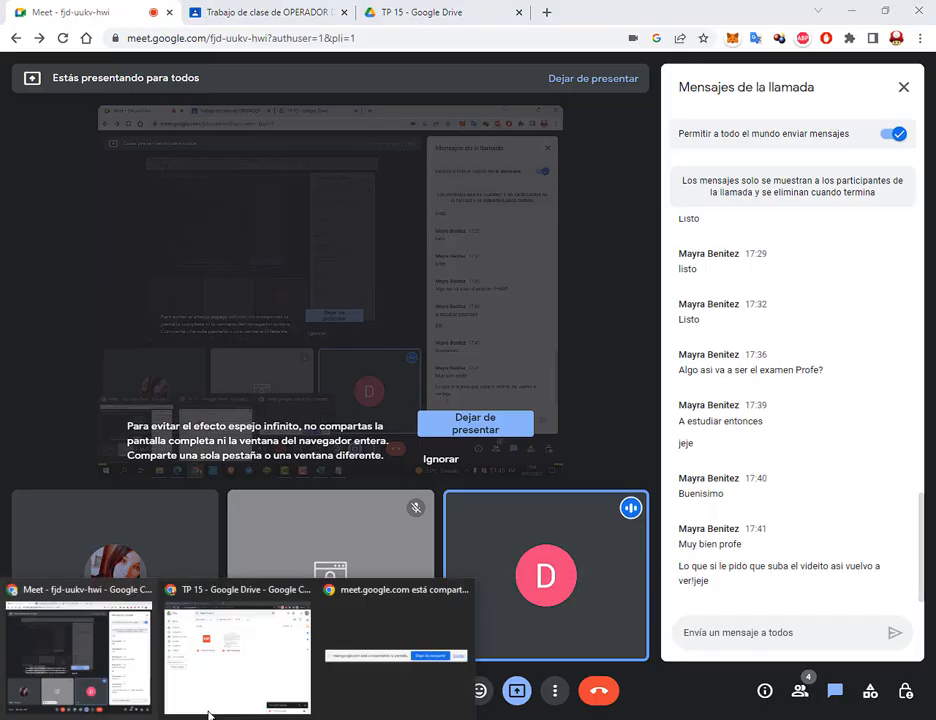
{"action": "double_click", "coordinate": [477, 307]}
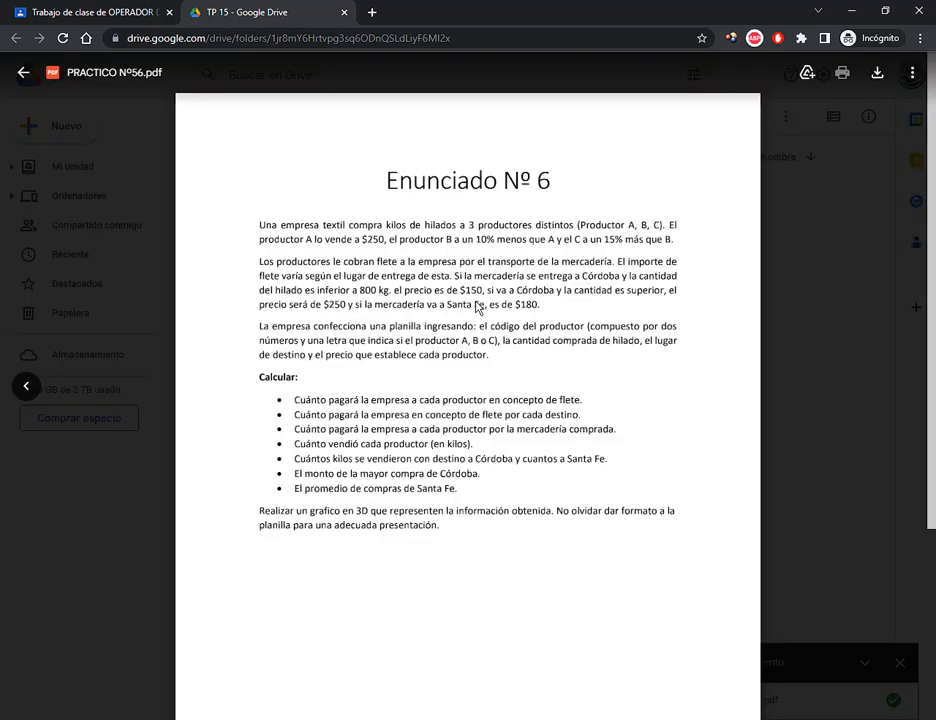
{"action": "left_click", "coordinate": [848, 303]}
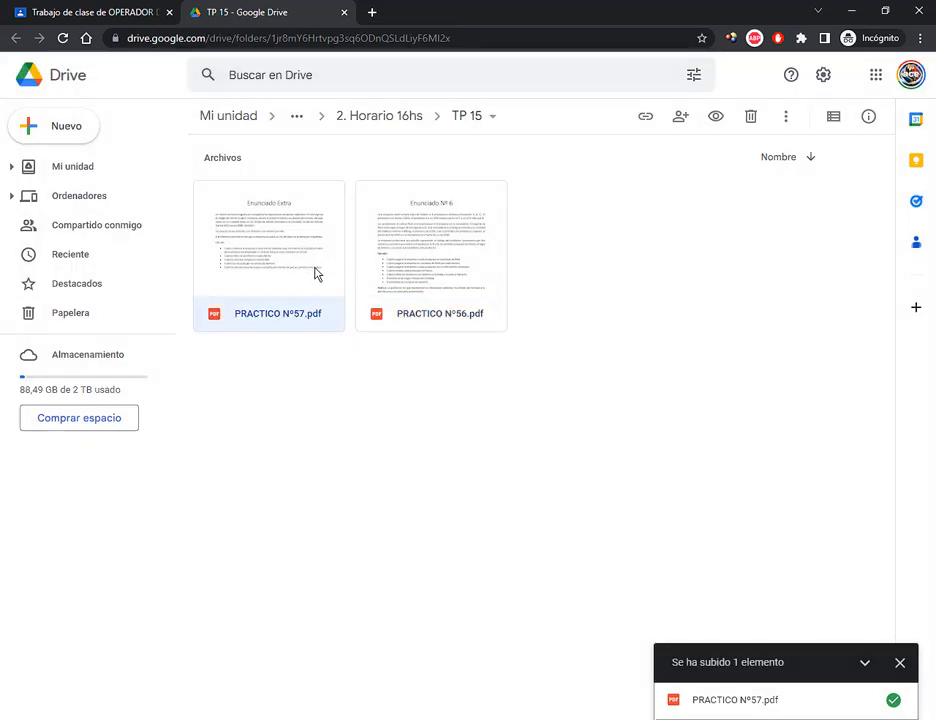
{"action": "double_click", "coordinate": [315, 270]}
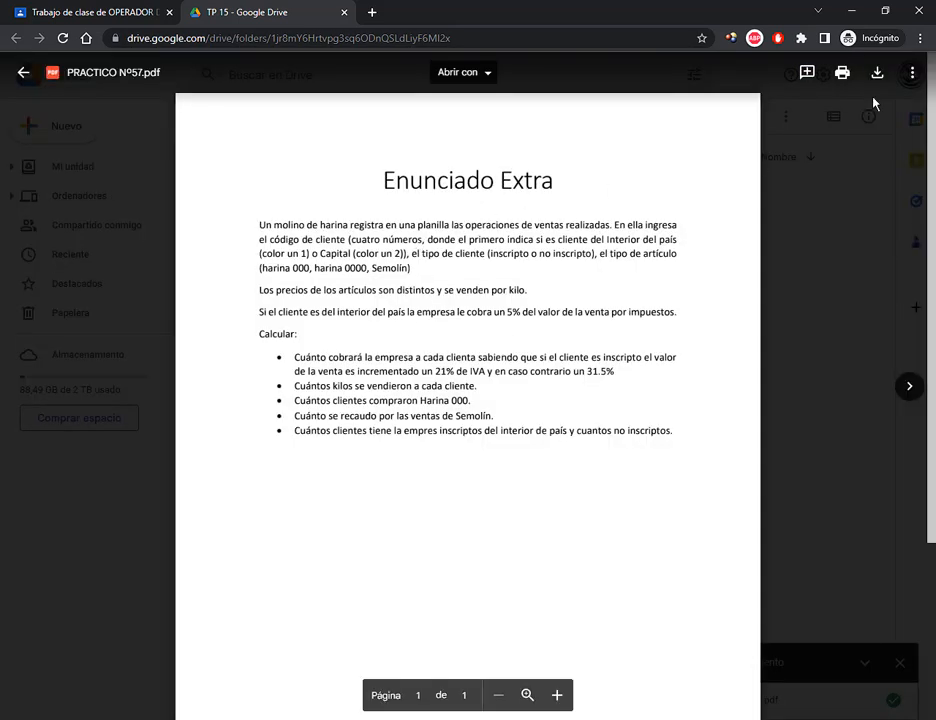
{"action": "left_click", "coordinate": [559, 705]}
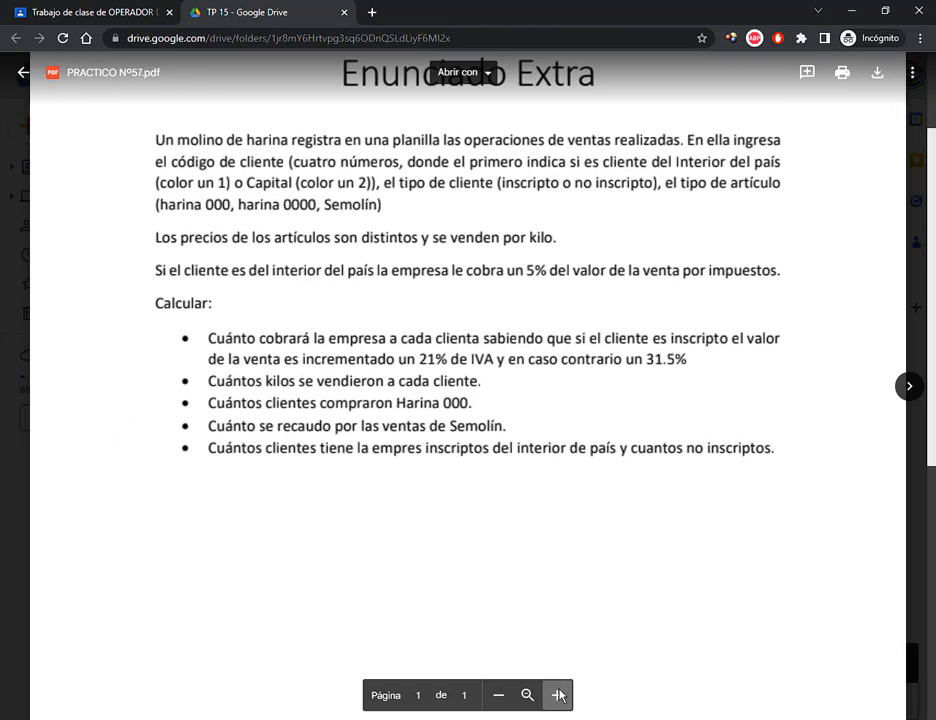
Step: Read the first paragraph of Enunciado Extra, covering sales operations, the four-number client code, Interior or Capital, and tipo de cliente
{"action": "left_click_drag", "start_coordinate": [153, 221], "coordinate": [345, 218]}
{"action": "left_click_drag", "start_coordinate": [418, 222], "coordinate": [476, 215]}
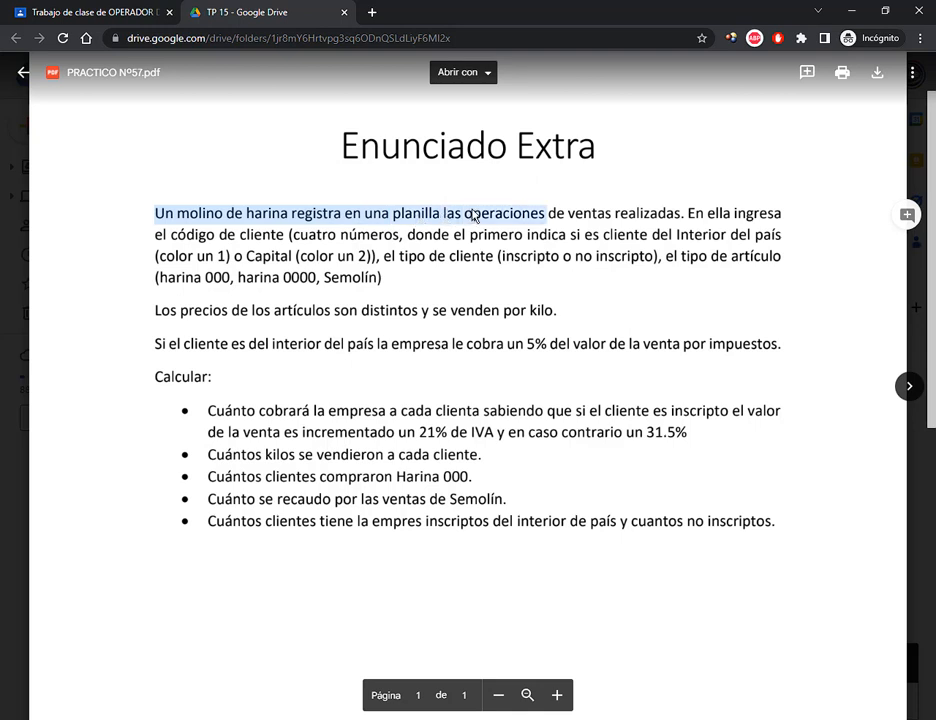
{"action": "left_click", "coordinate": [691, 233]}
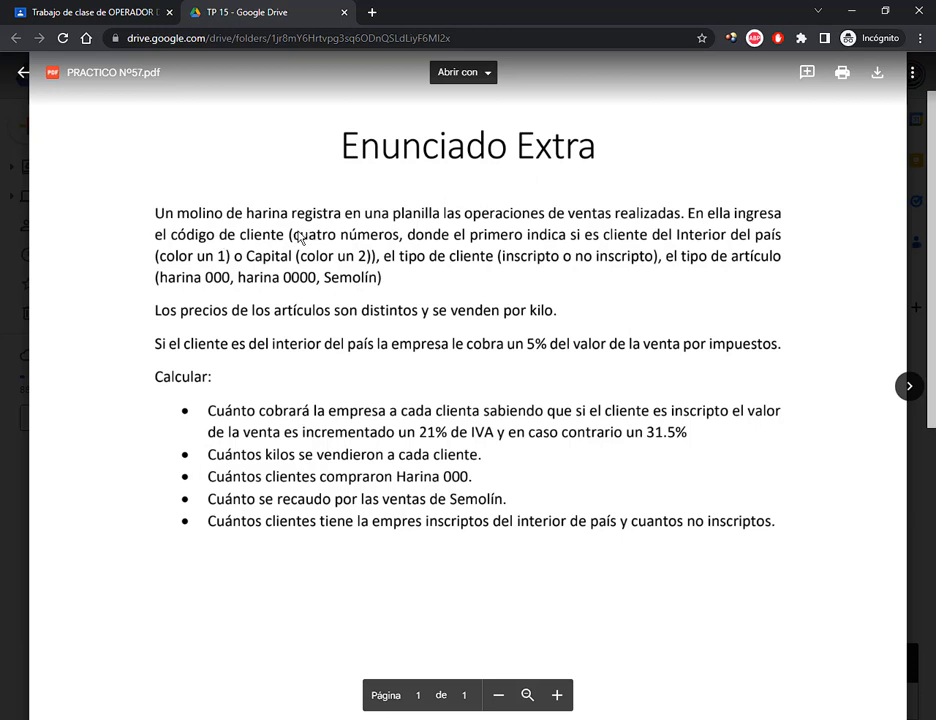
{"action": "left_click_drag", "start_coordinate": [299, 238], "coordinate": [558, 240]}
{"action": "left_click", "coordinate": [318, 236]}
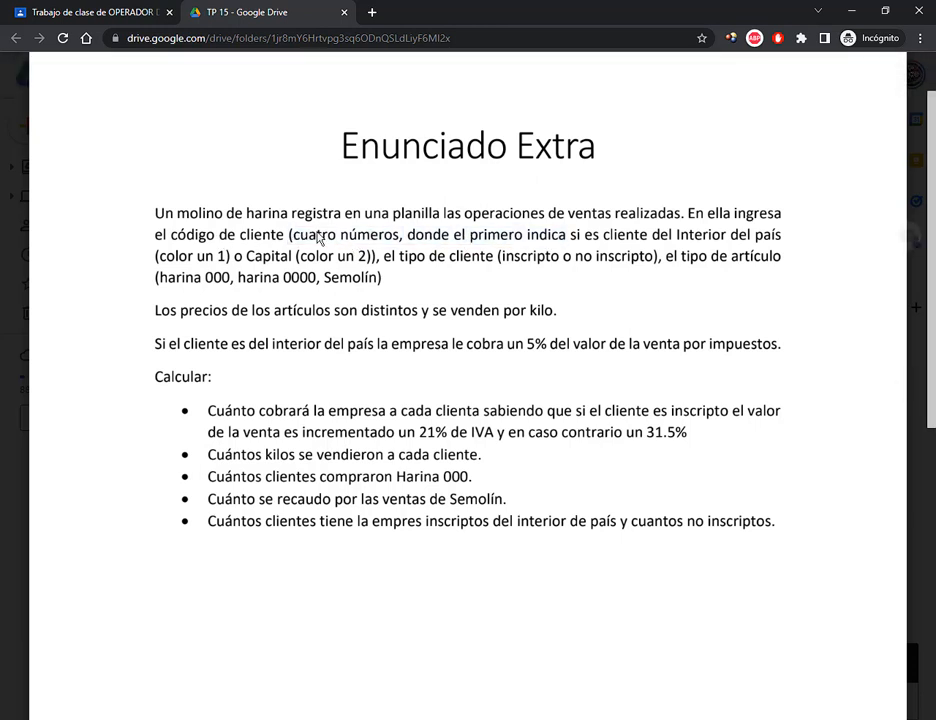
{"action": "left_click_drag", "start_coordinate": [288, 237], "coordinate": [737, 244]}
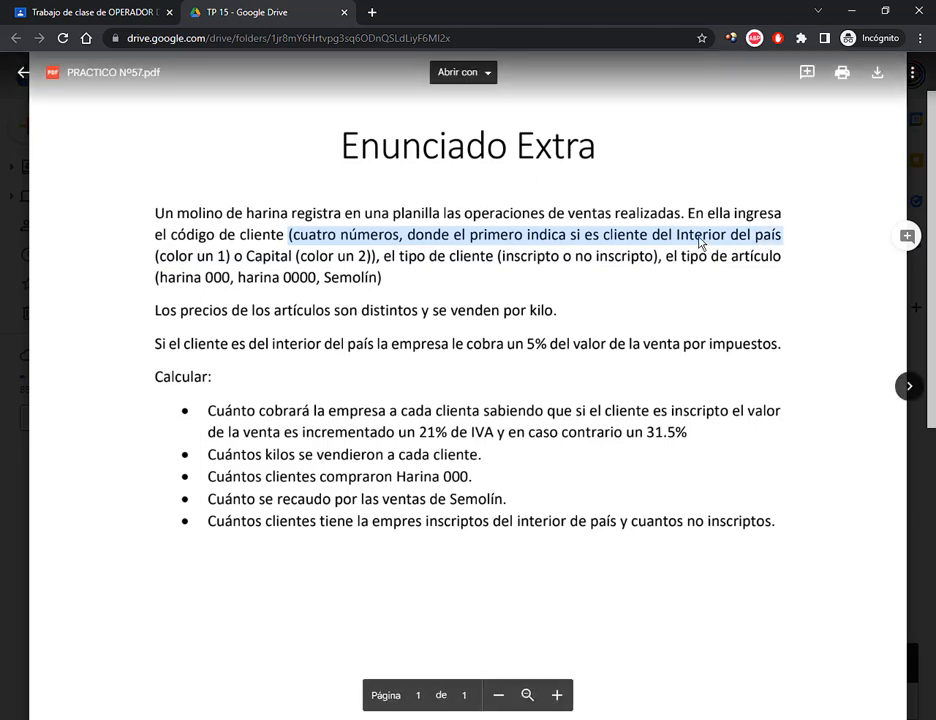
{"action": "double_click", "coordinate": [700, 243]}
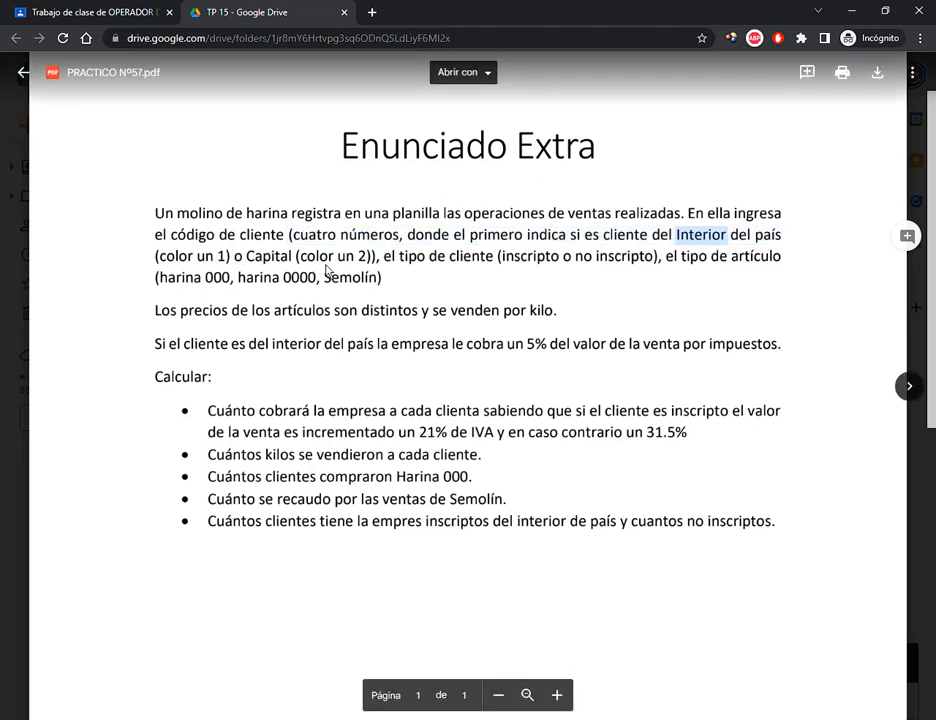
{"action": "double_click", "coordinate": [412, 257]}
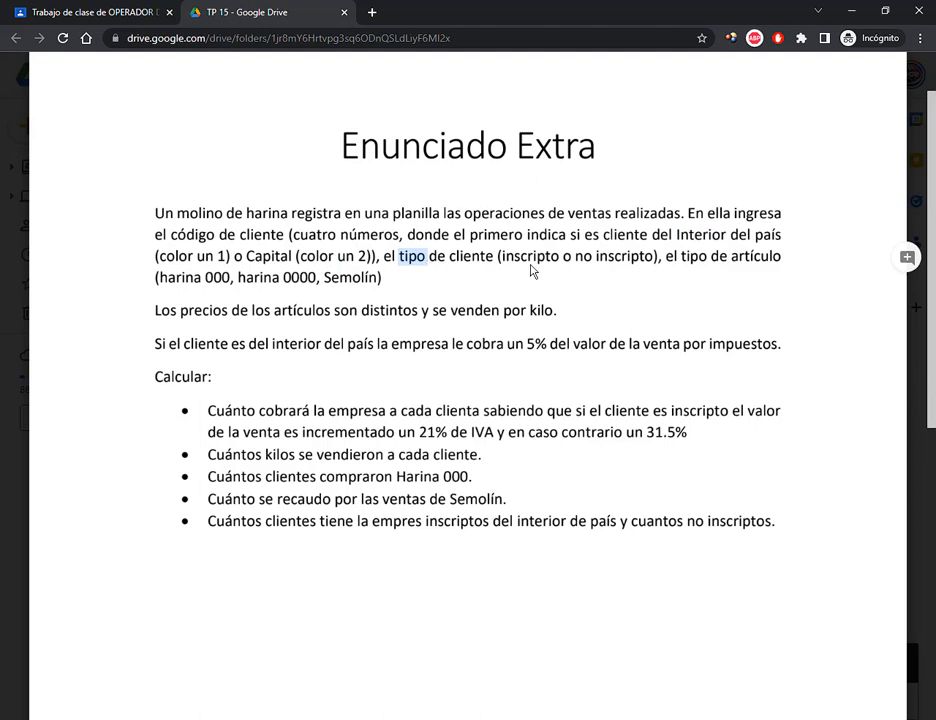
{"action": "left_click_drag", "start_coordinate": [428, 259], "coordinate": [474, 264]}
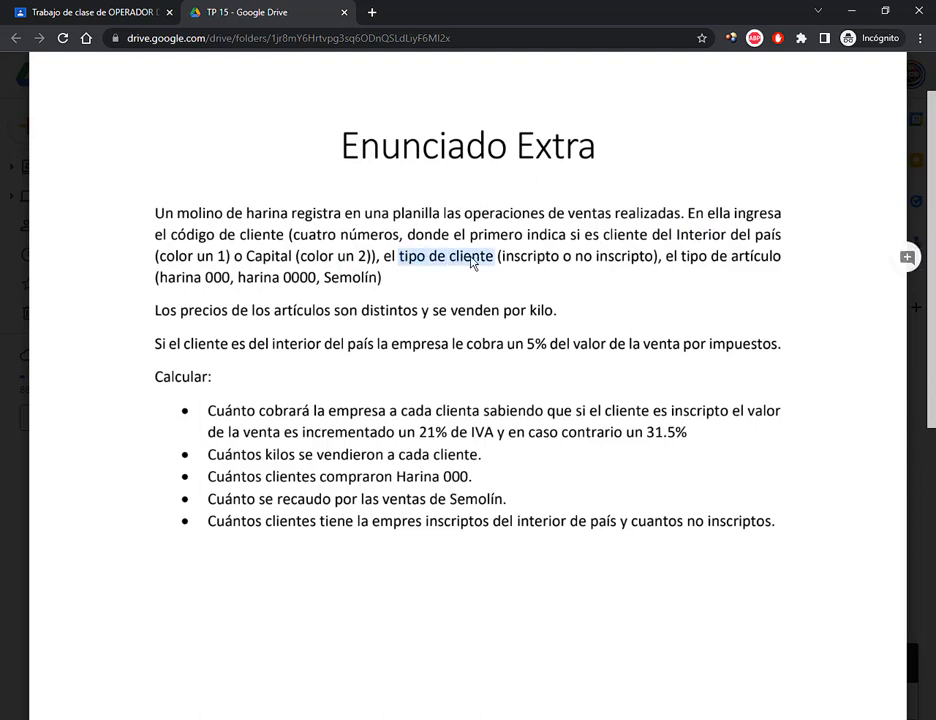
{"action": "left_click", "coordinate": [521, 292]}
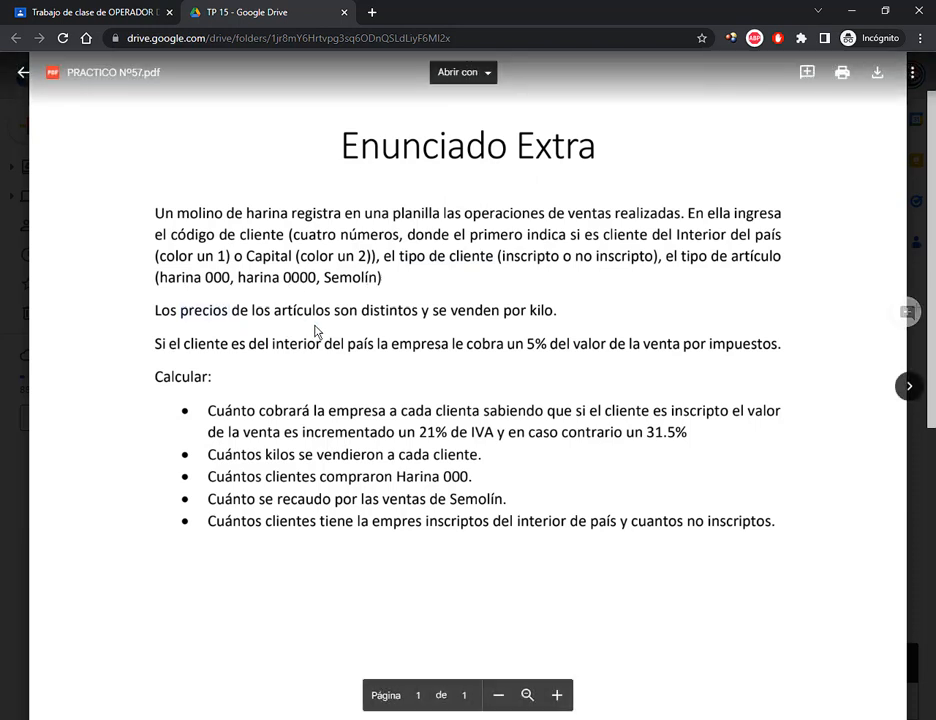
Step: Read the sentences on article prices per kilo and interior clients, and switch back to Práctico 56.xlsx in Excel
{"action": "left_click_drag", "start_coordinate": [264, 313], "coordinate": [181, 314]}
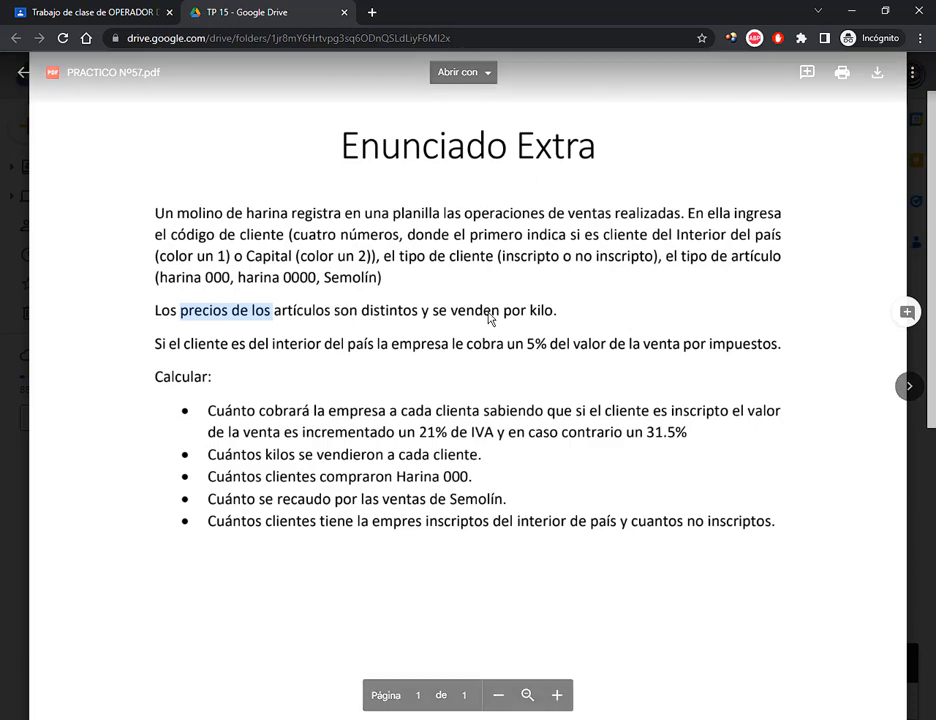
{"action": "left_click_drag", "start_coordinate": [530, 313], "coordinate": [557, 318]}
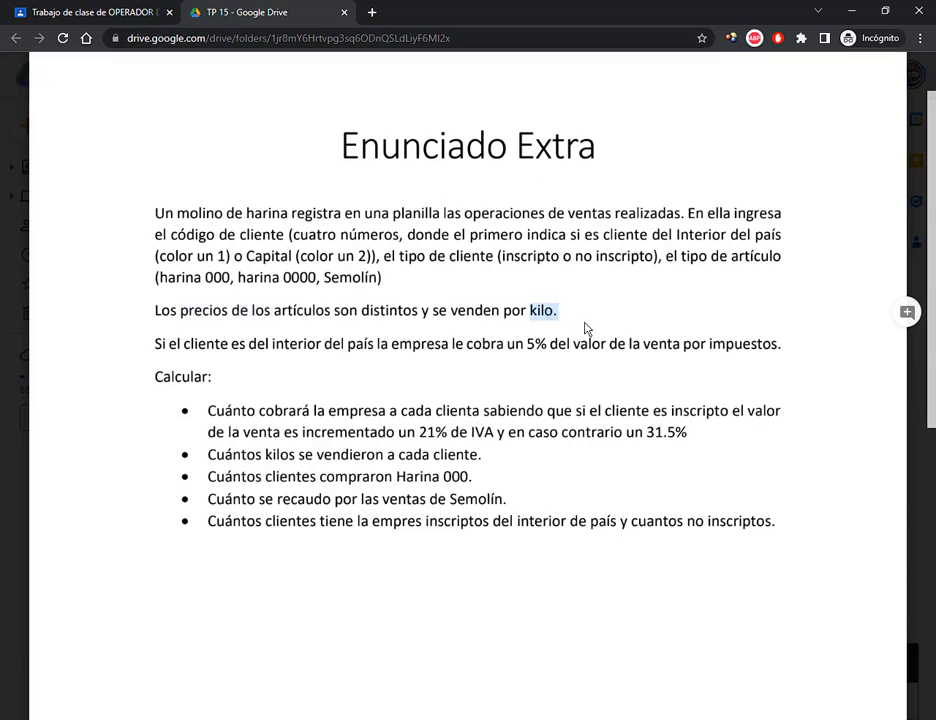
{"action": "left_click", "coordinate": [586, 329]}
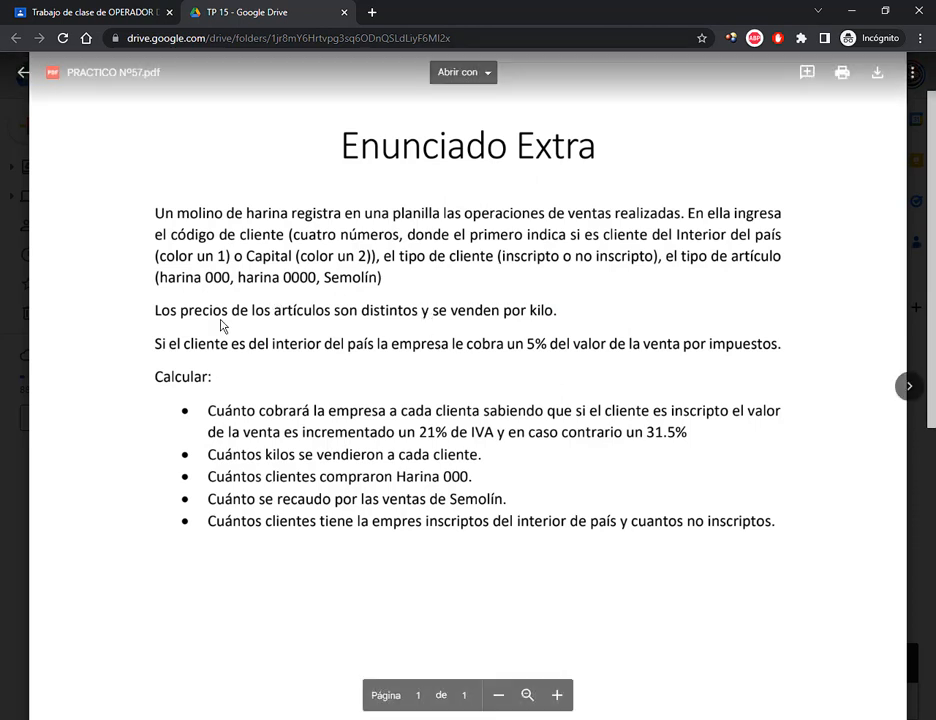
{"action": "left_click_drag", "start_coordinate": [181, 317], "coordinate": [229, 316]}
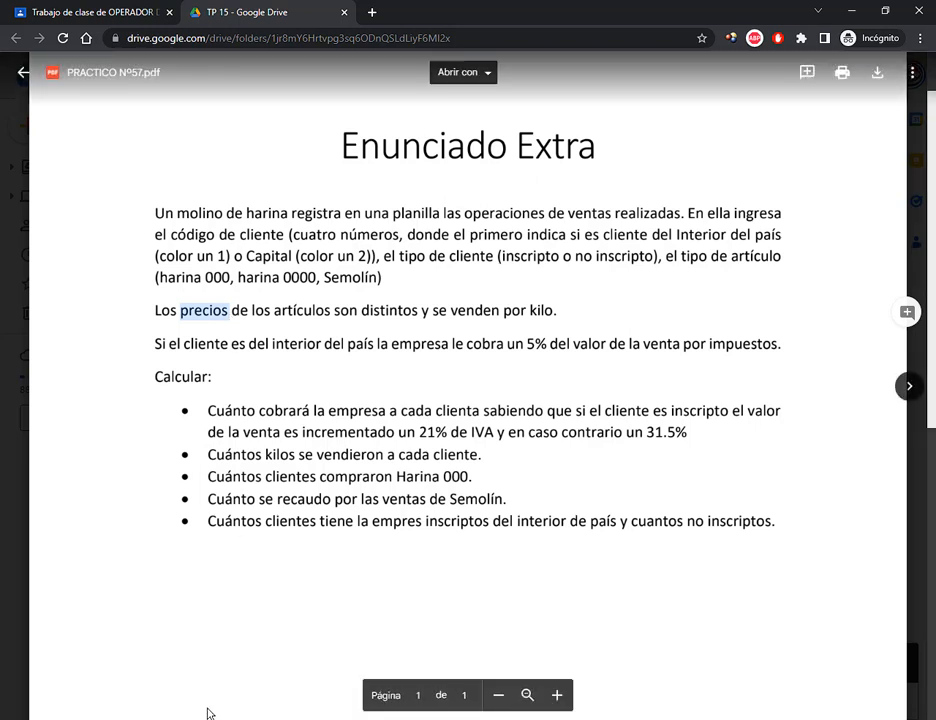
{"action": "left_click_drag", "start_coordinate": [182, 345], "coordinate": [229, 345]}
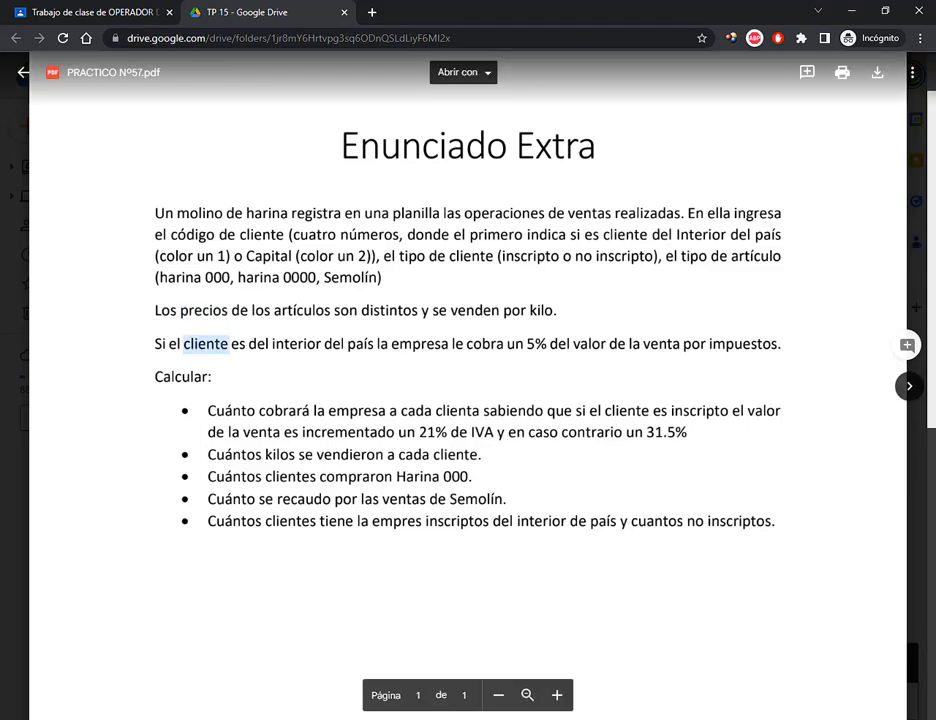
{"action": "left_click", "coordinate": [425, 719]}
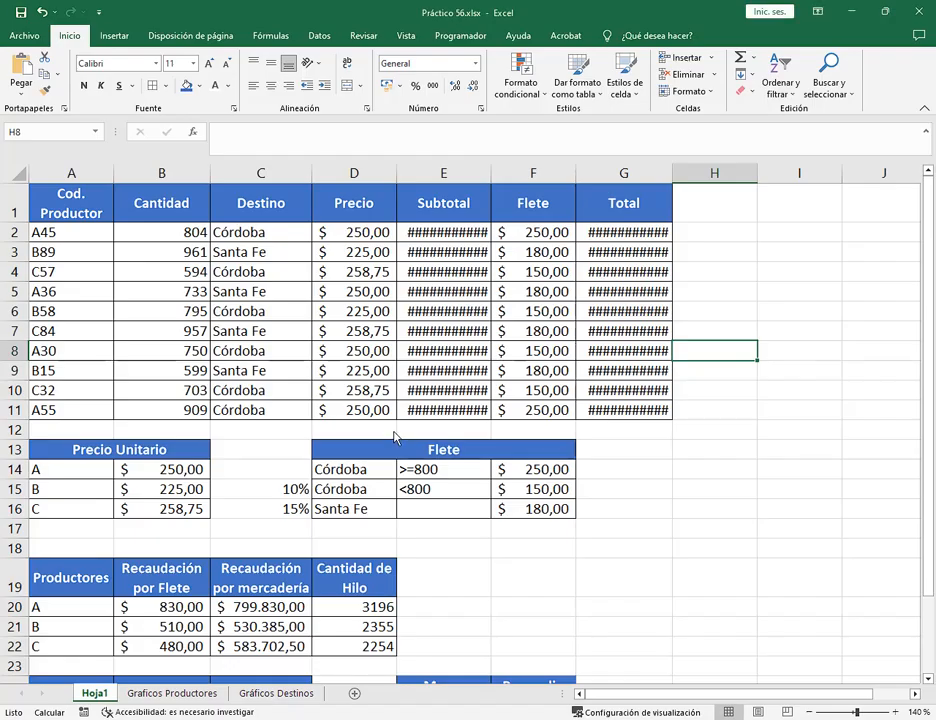
Step: Fit the widths of the Subtotal and Total columns to their contents
{"action": "double_click", "coordinate": [493, 176]}
{"action": "double_click", "coordinate": [675, 180]}
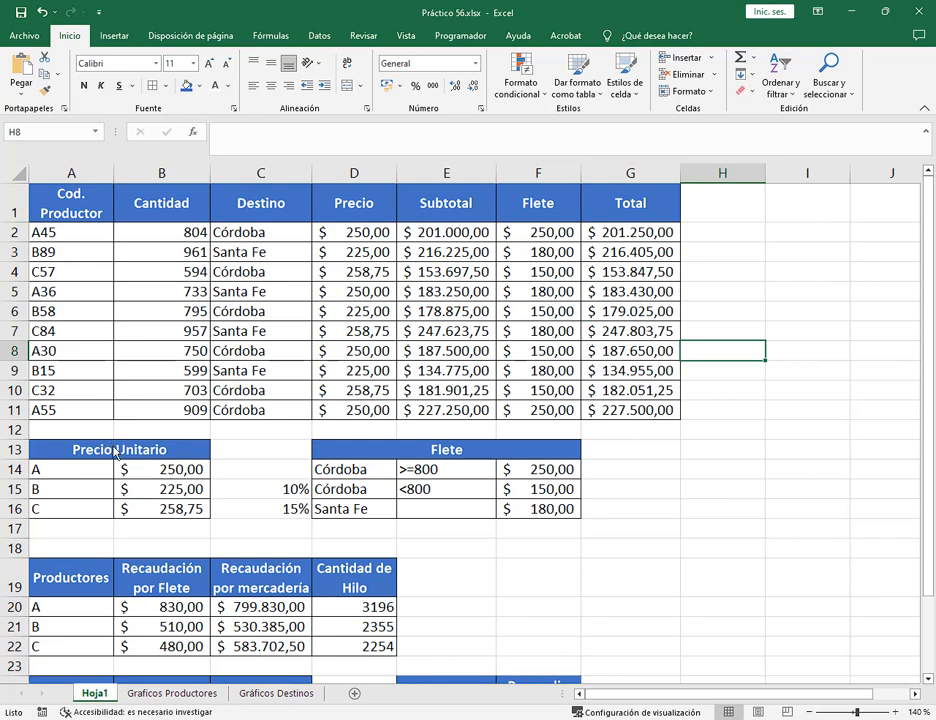
Step: Review the Precio Unitario table for producers A, B and C against the Precio column of the main table
{"action": "left_click_drag", "start_coordinate": [115, 452], "coordinate": [88, 510]}
{"action": "left_click", "coordinate": [92, 474]}
{"action": "left_click_drag", "start_coordinate": [158, 477], "coordinate": [161, 511]}
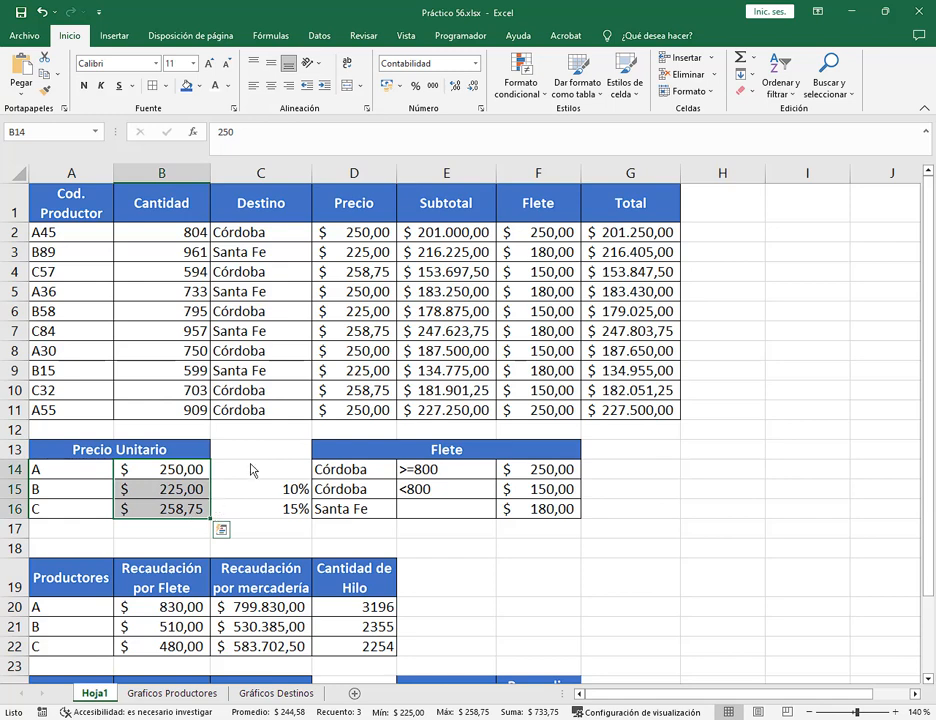
{"action": "mouse_move", "coordinate": [314, 220]}
{"action": "left_mouse_down"}
{"action": "mouse_move", "coordinate": [412, 394]}
{"action": "mouse_move", "coordinate": [402, 422]}
{"action": "left_mouse_up"}
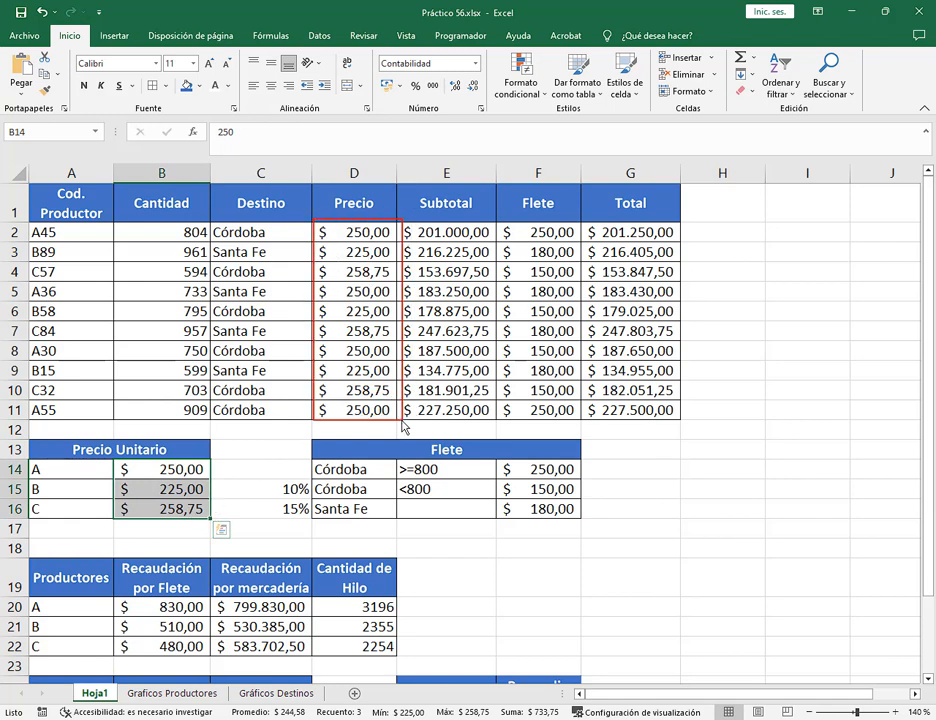
{"action": "key", "text": "Escape"}
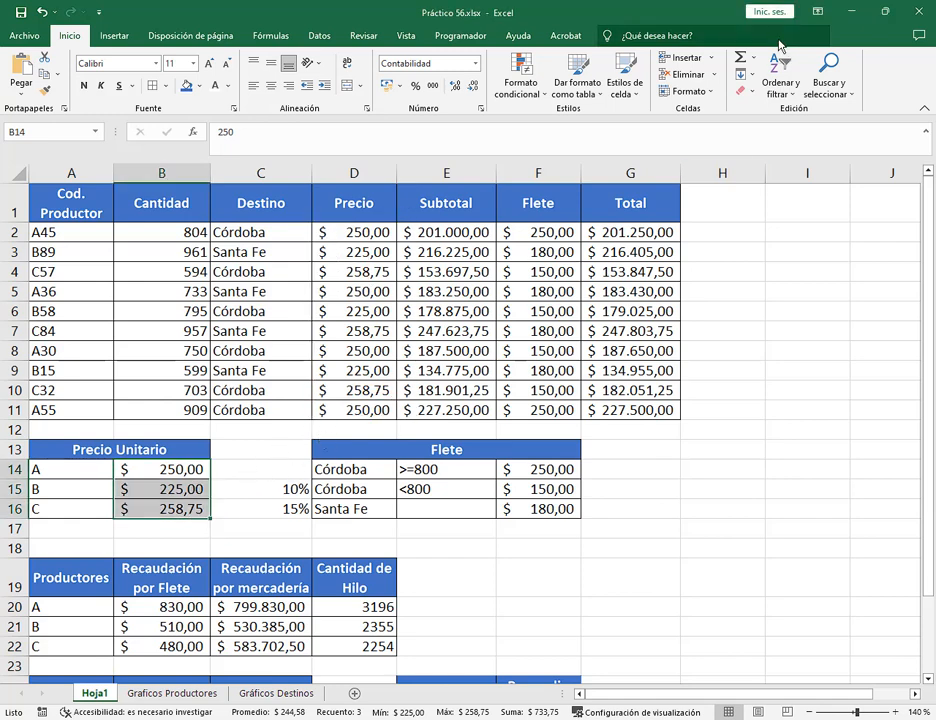
Step: Switch back to PRACTICO Nº57.pdf in Chrome and mark the phrase "se venden por kilo" and the Calcular section
{"action": "left_click", "coordinate": [852, 14]}
{"action": "left_click", "coordinate": [613, 293]}
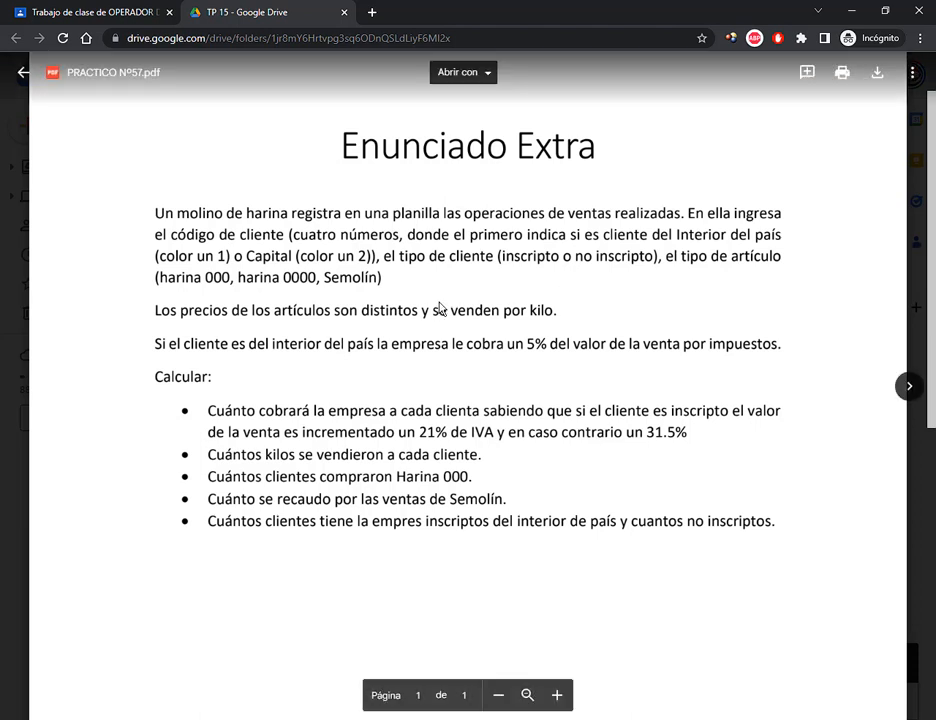
{"action": "left_click_drag", "start_coordinate": [452, 313], "coordinate": [550, 314]}
{"action": "left_click", "coordinate": [550, 330]}
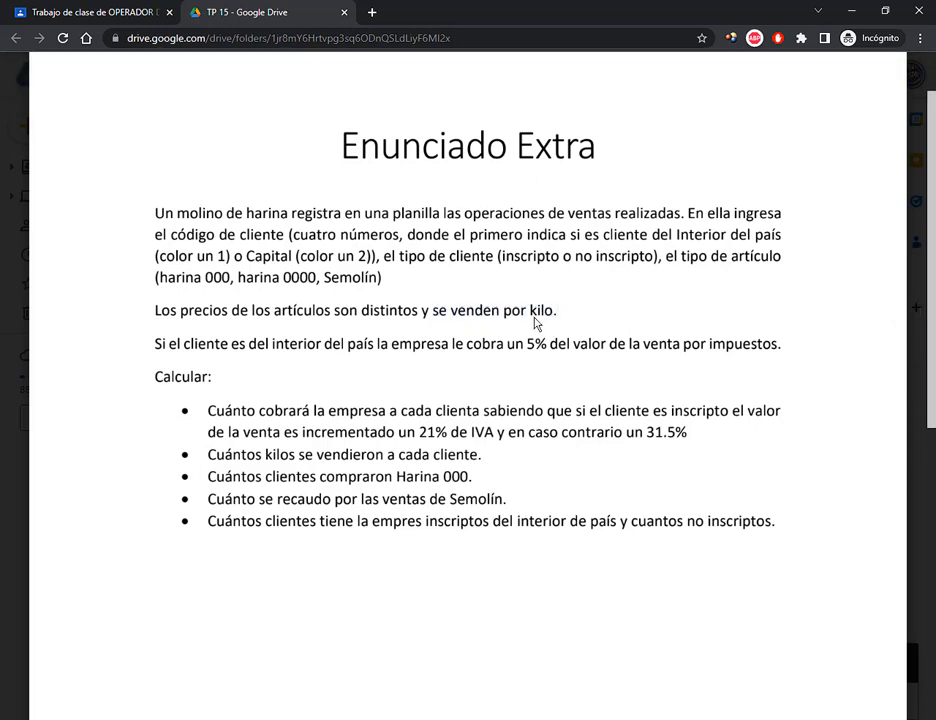
{"action": "left_click_drag", "start_coordinate": [429, 300], "coordinate": [562, 327]}
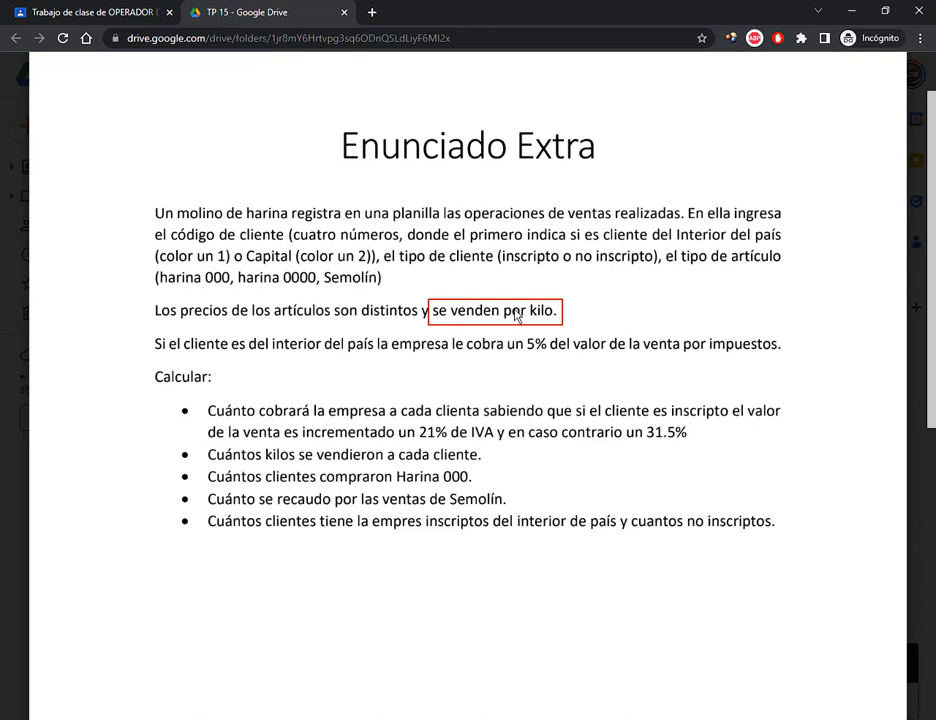
{"action": "left_click_drag", "start_coordinate": [149, 363], "coordinate": [810, 544]}
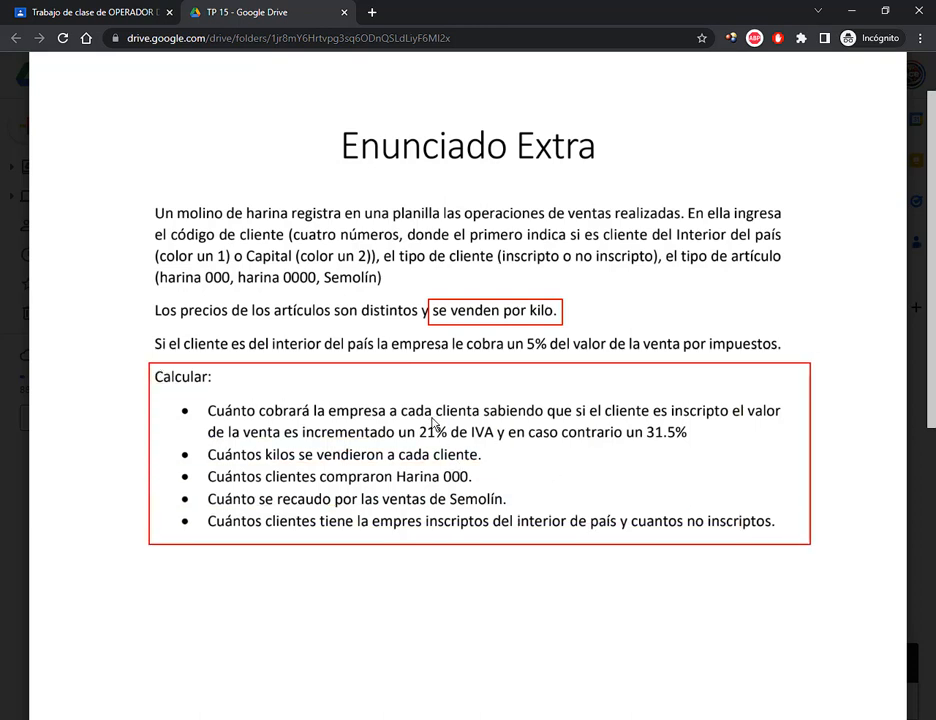
{"action": "left_click_drag", "start_coordinate": [87, 542], "coordinate": [146, 503]}
{"action": "left_click_drag", "start_coordinate": [625, 256], "coordinate": [568, 296]}
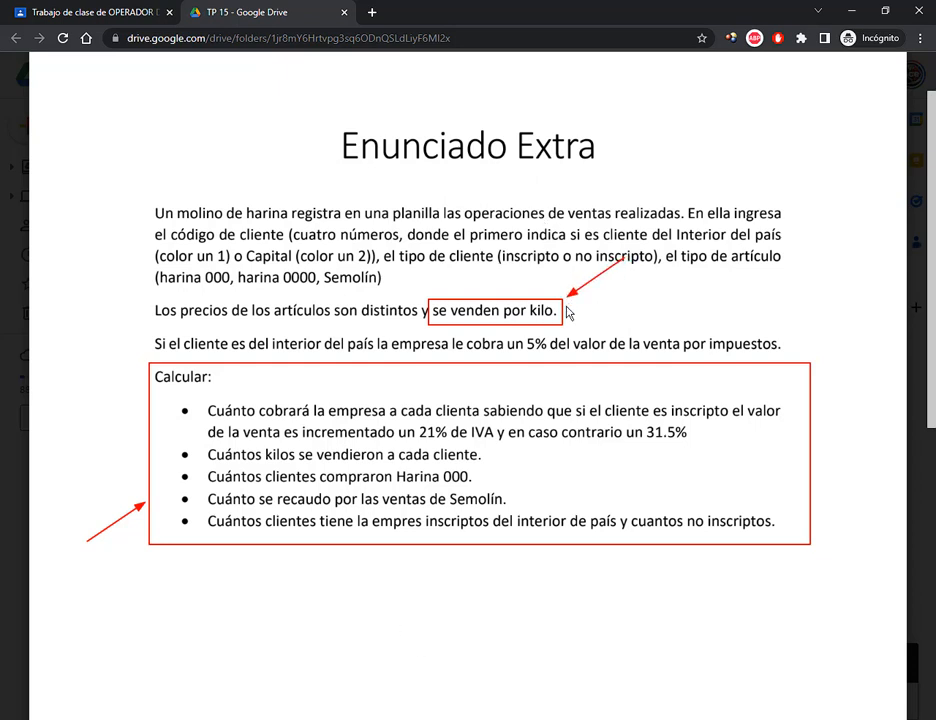
{"action": "key", "text": "Escape"}
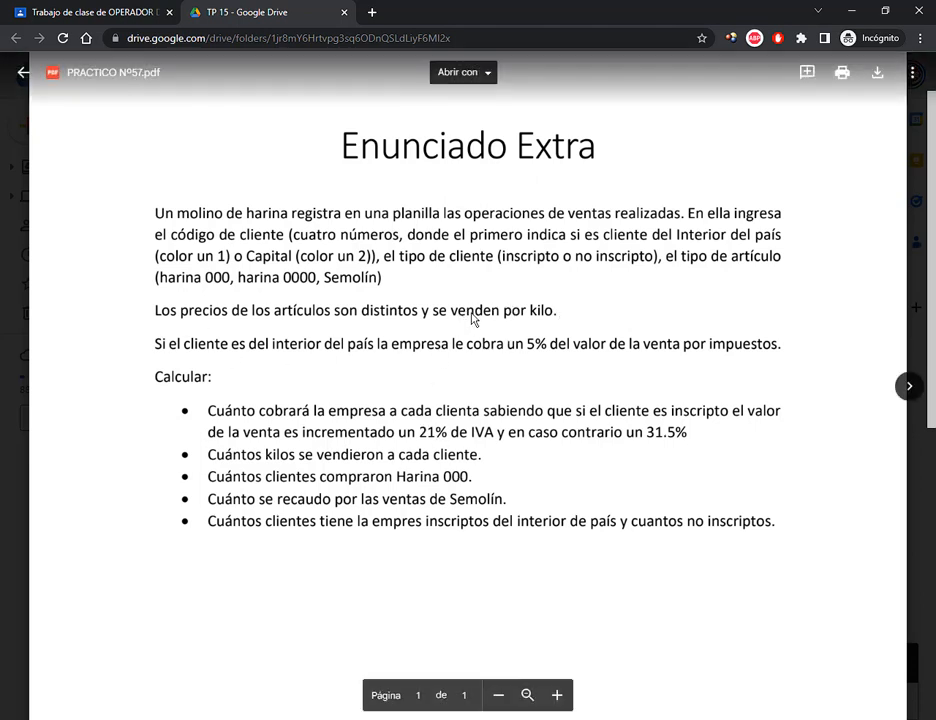
Step: Reread the sentences on selling per kilo and the 5% tax charged to clients from the interior
{"action": "left_click_drag", "start_coordinate": [425, 311], "coordinate": [557, 312]}
{"action": "left_click", "coordinate": [601, 326]}
{"action": "left_click_drag", "start_coordinate": [272, 343], "coordinate": [380, 351]}
{"action": "left_click", "coordinate": [460, 369]}
{"action": "left_click_drag", "start_coordinate": [737, 349], "coordinate": [776, 348]}
{"action": "left_click", "coordinate": [746, 354]}
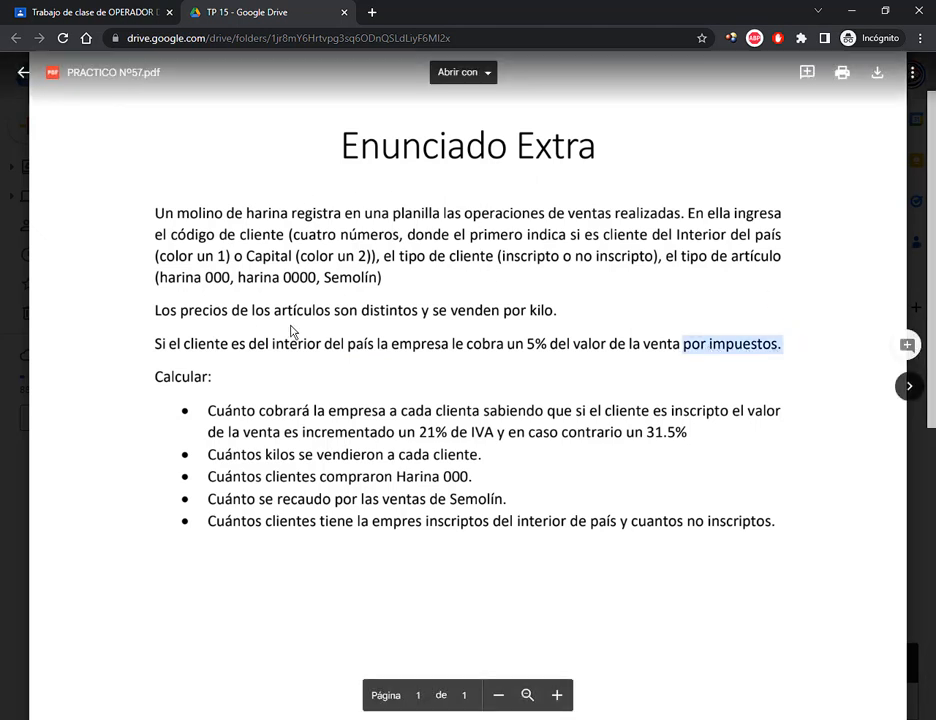
Step: Mark the planilla fields in the statement: código de cliente, tipo de cliente, artículo, precios, por kilo and impuestos
{"action": "mouse_move", "coordinate": [149, 201]}
{"action": "left_mouse_down"}
{"action": "mouse_move", "coordinate": [773, 369]}
{"action": "mouse_move", "coordinate": [806, 397]}
{"action": "mouse_move", "coordinate": [802, 449]}
{"action": "mouse_move", "coordinate": [830, 553]}
{"action": "left_mouse_up"}
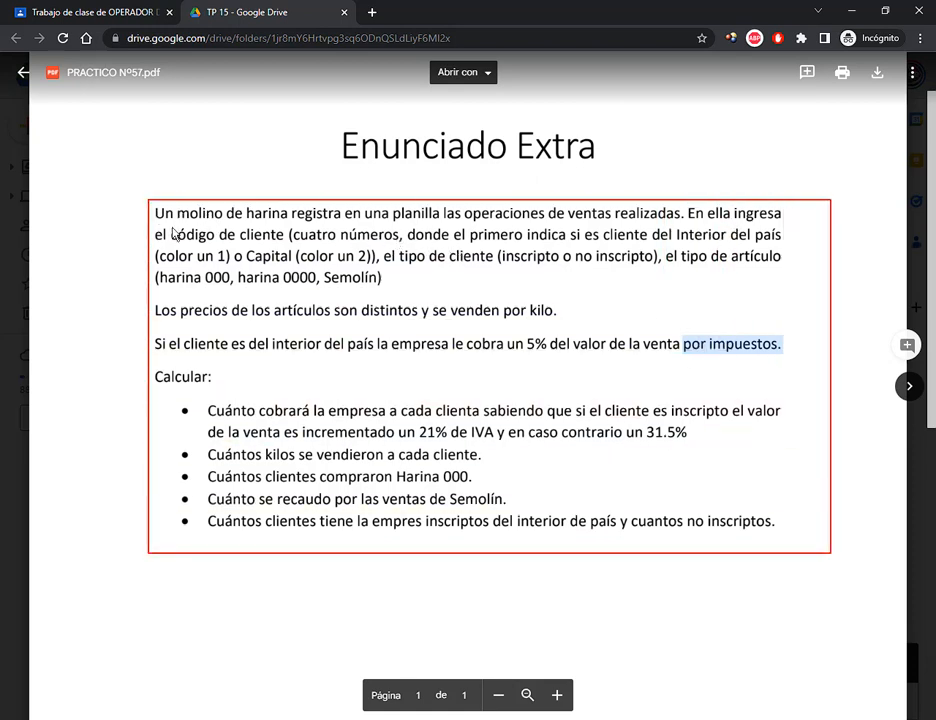
{"action": "left_click_drag", "start_coordinate": [171, 228], "coordinate": [286, 244]}
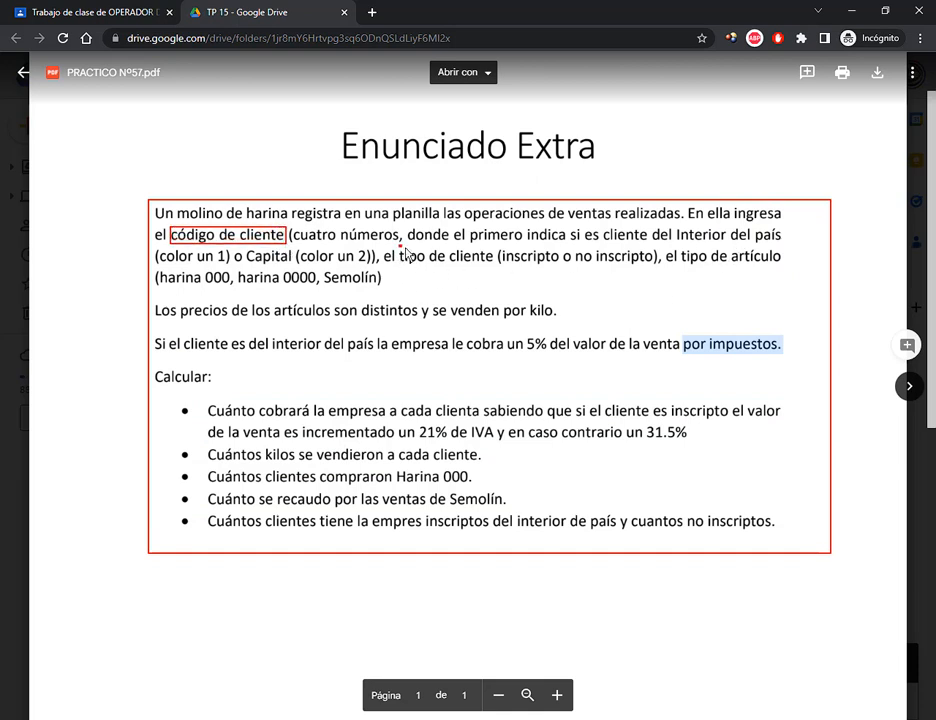
{"action": "left_click_drag", "start_coordinate": [400, 245], "coordinate": [495, 268]}
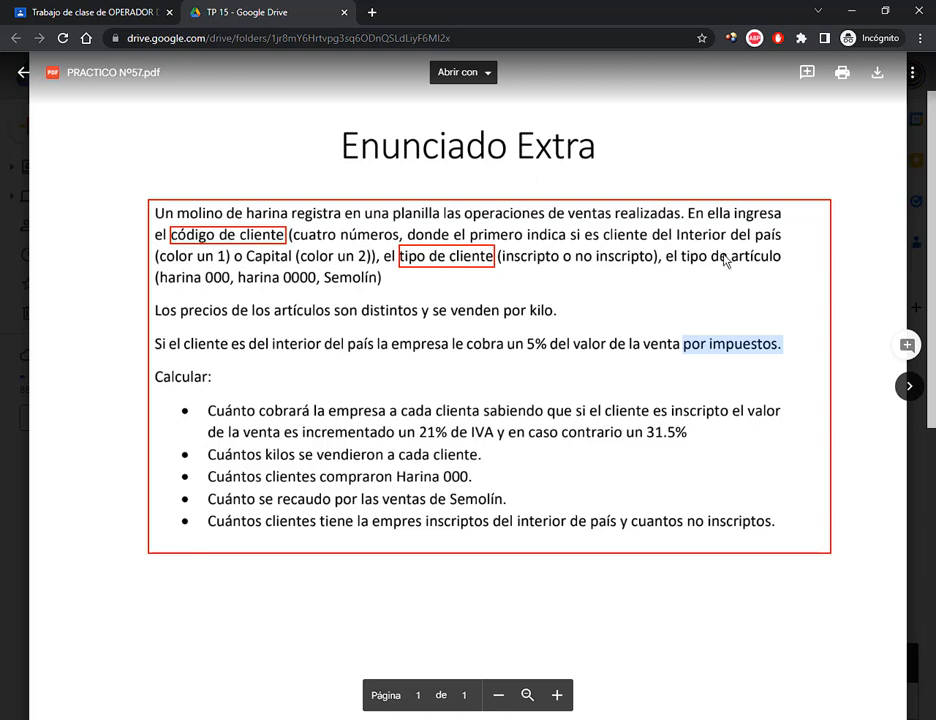
{"action": "left_click_drag", "start_coordinate": [729, 245], "coordinate": [787, 267]}
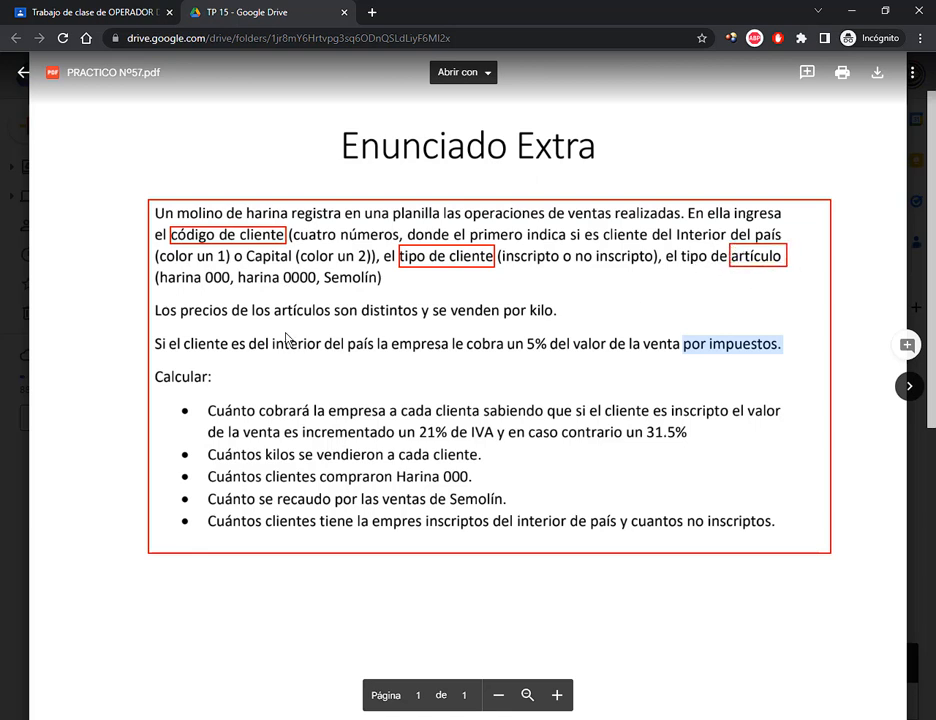
{"action": "left_click_drag", "start_coordinate": [176, 300], "coordinate": [231, 321]}
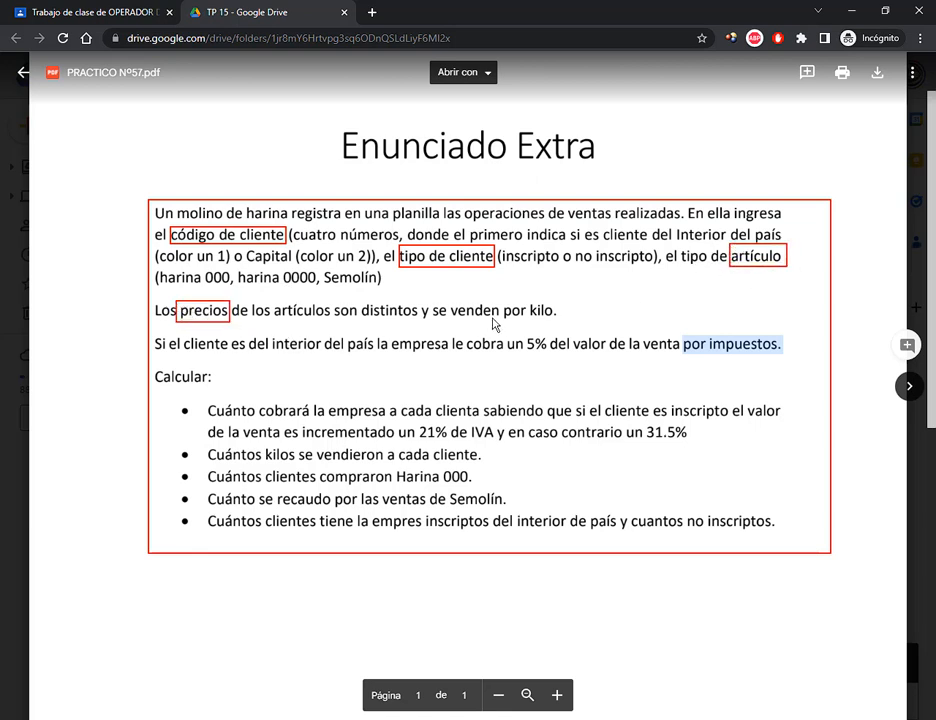
{"action": "left_click_drag", "start_coordinate": [500, 299], "coordinate": [567, 322]}
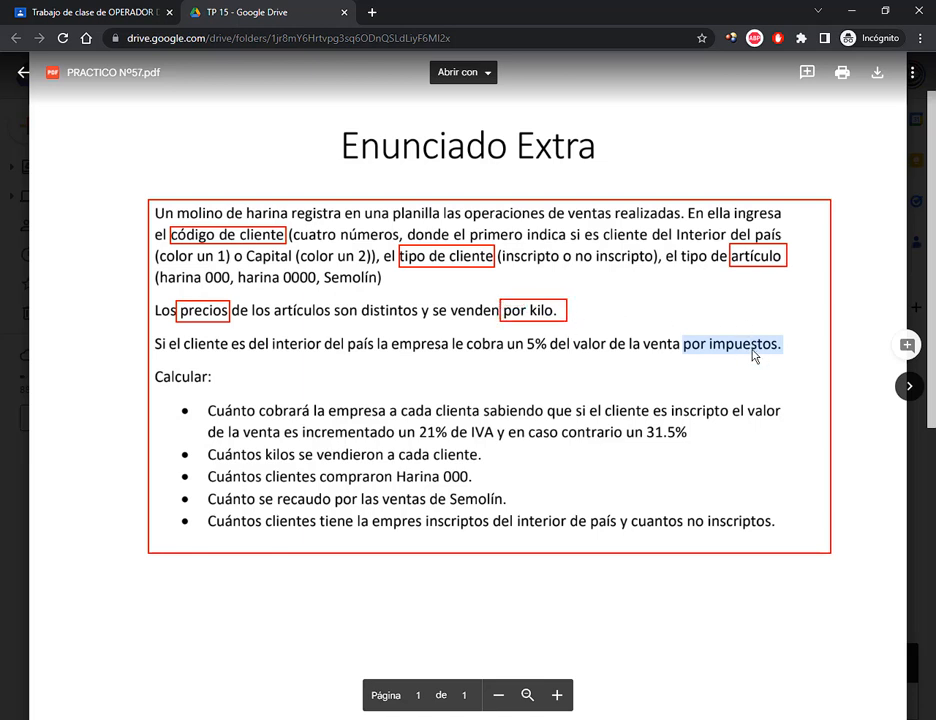
{"action": "mouse_move", "coordinate": [587, 299]}
{"action": "left_mouse_down"}
{"action": "mouse_move", "coordinate": [658, 327]}
{"action": "mouse_move", "coordinate": [733, 338]}
{"action": "left_mouse_up"}
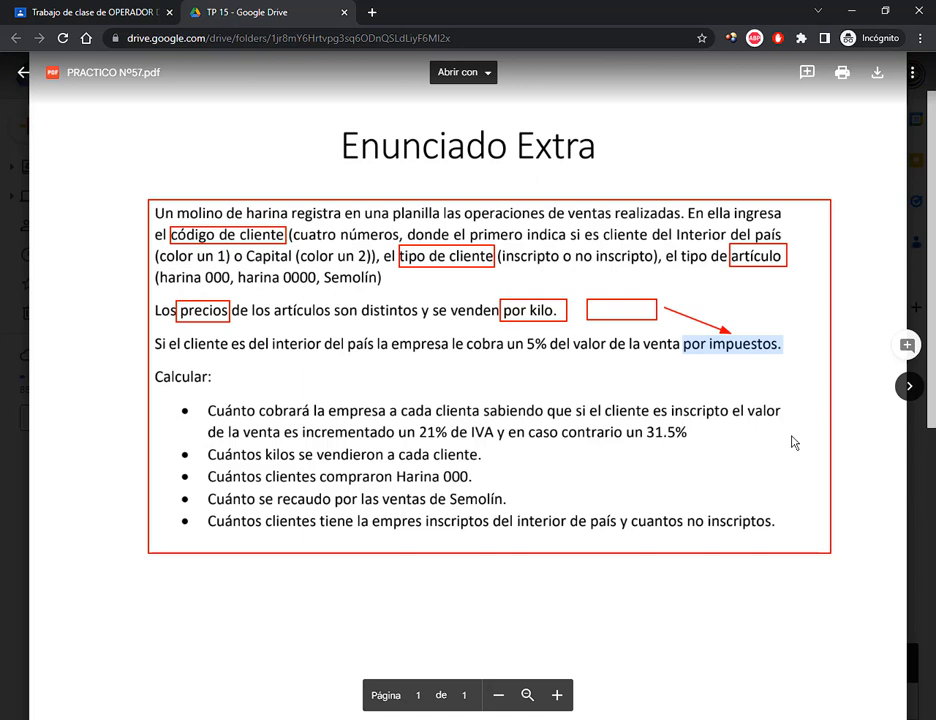
{"action": "key", "text": "Escape"}
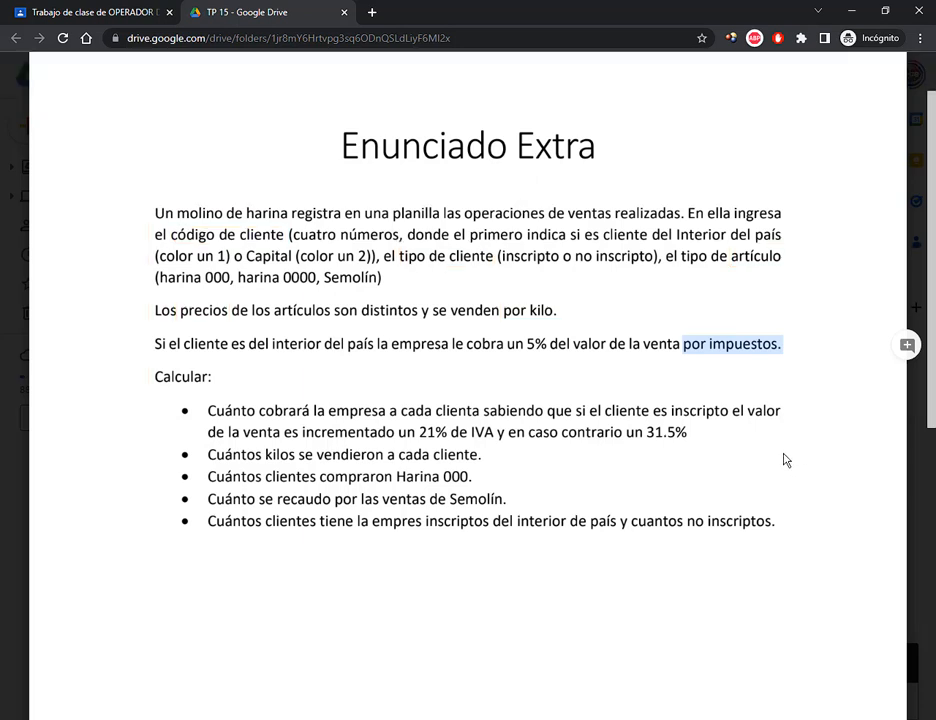
Step: Read the Calcular list, focusing on the first item about what the company charges each client, and mark "a cada clienta"
{"action": "left_click", "coordinate": [676, 413]}
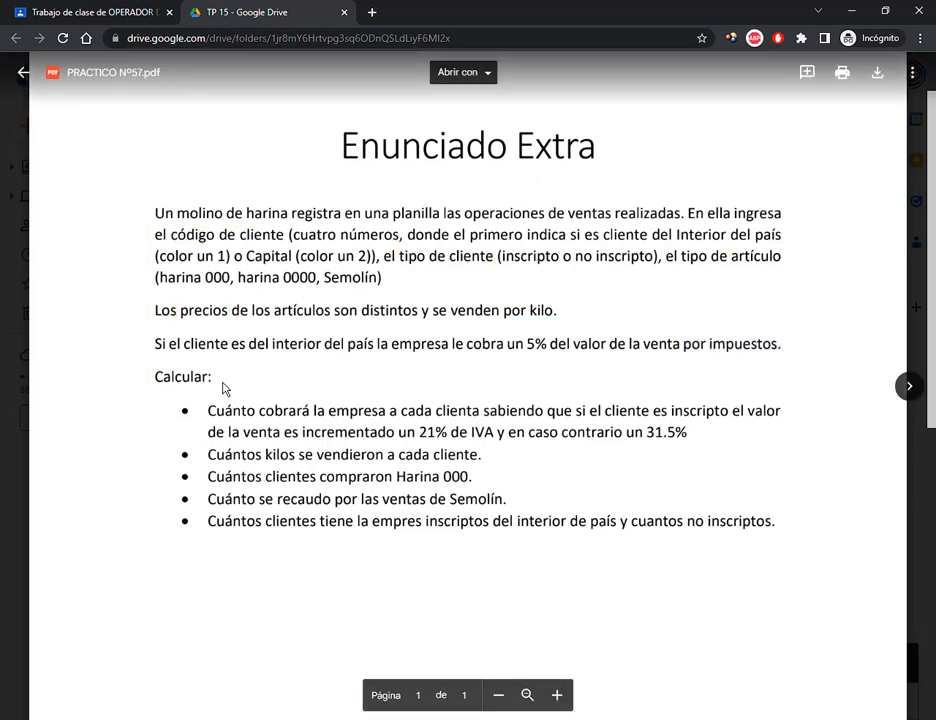
{"action": "left_click_drag", "start_coordinate": [207, 410], "coordinate": [762, 533]}
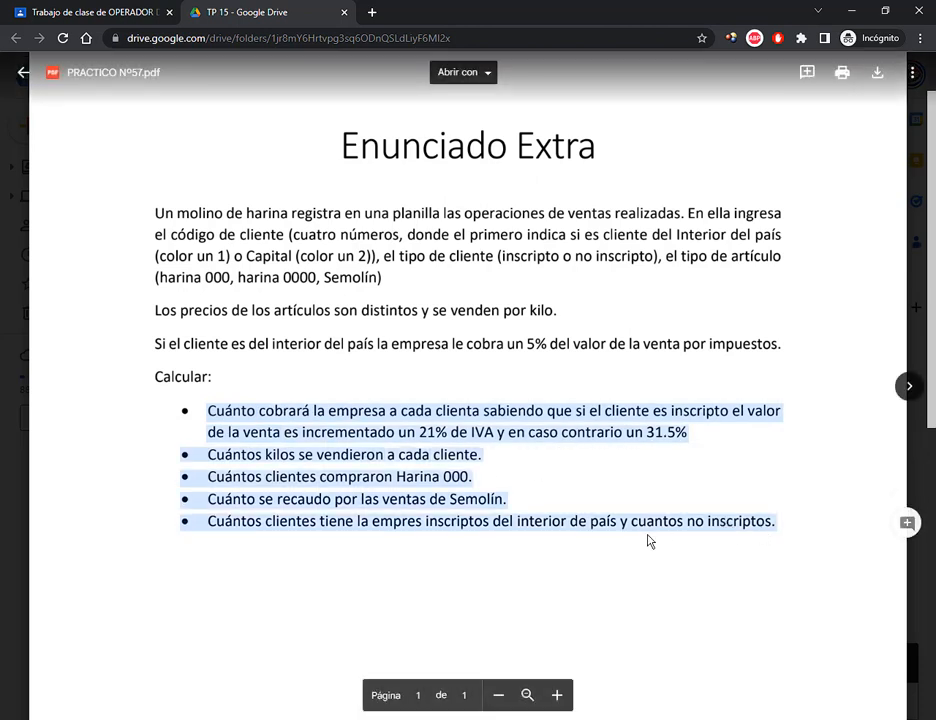
{"action": "left_click", "coordinate": [617, 459]}
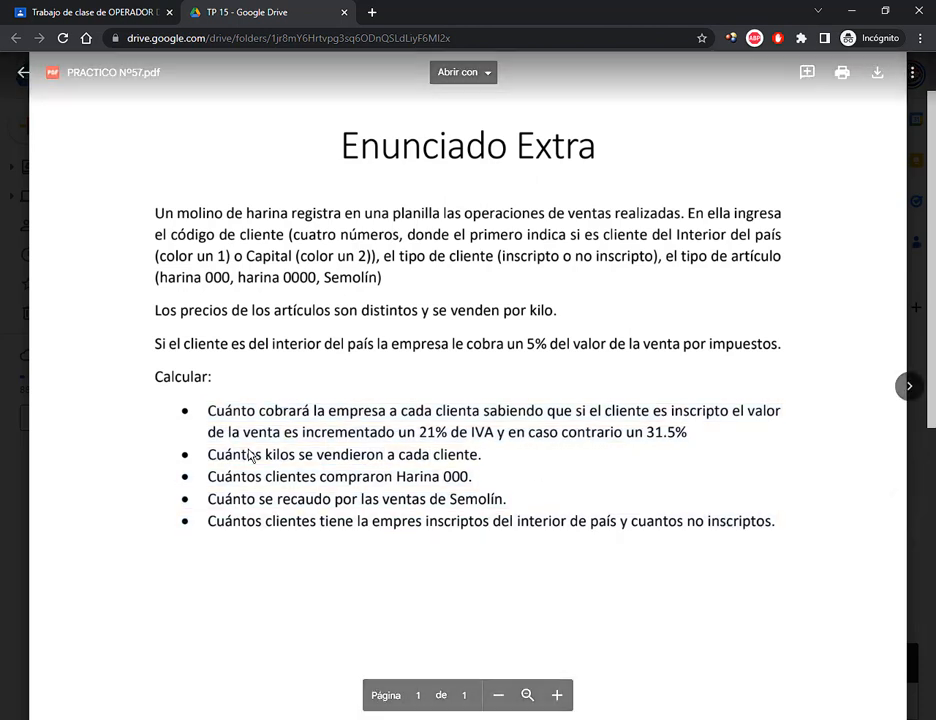
{"action": "left_click_drag", "start_coordinate": [208, 412], "coordinate": [520, 409]}
{"action": "left_click", "coordinate": [456, 462]}
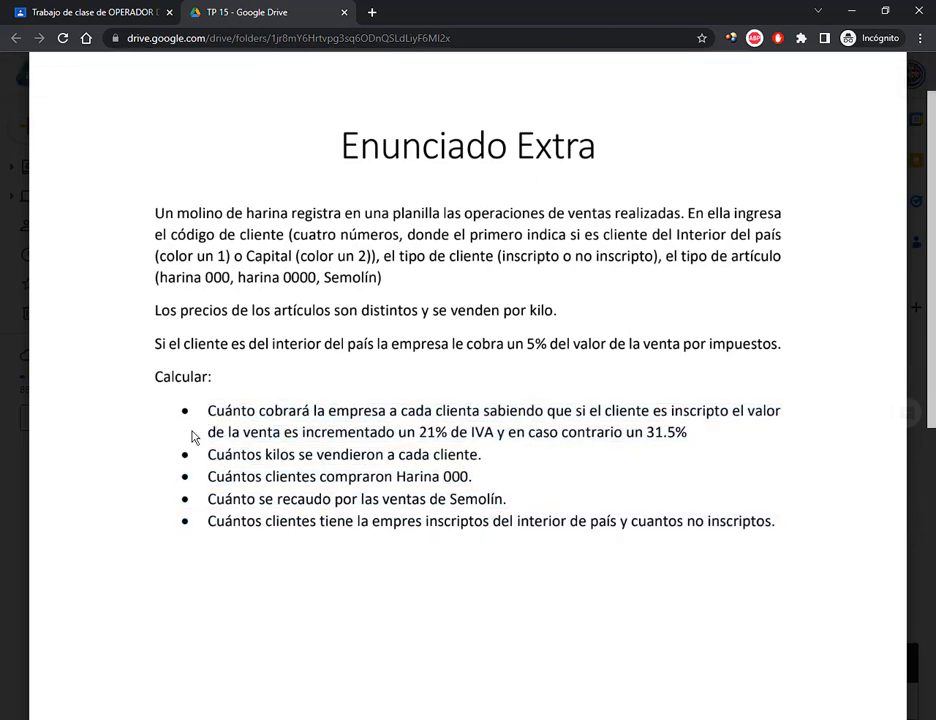
{"action": "left_click_drag", "start_coordinate": [208, 412], "coordinate": [638, 421]}
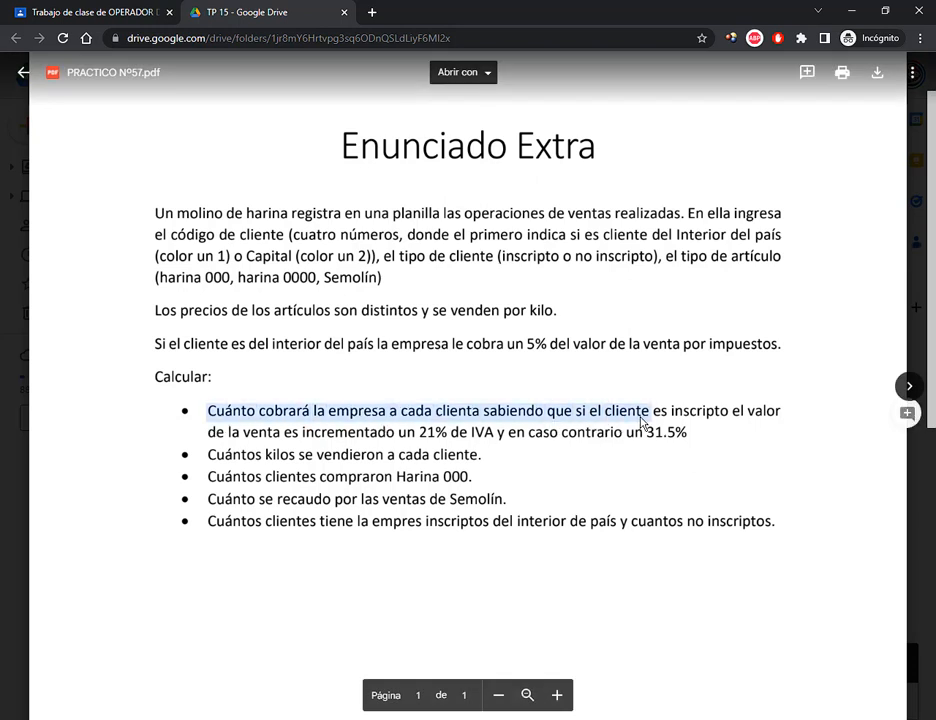
{"action": "double_click", "coordinate": [472, 418]}
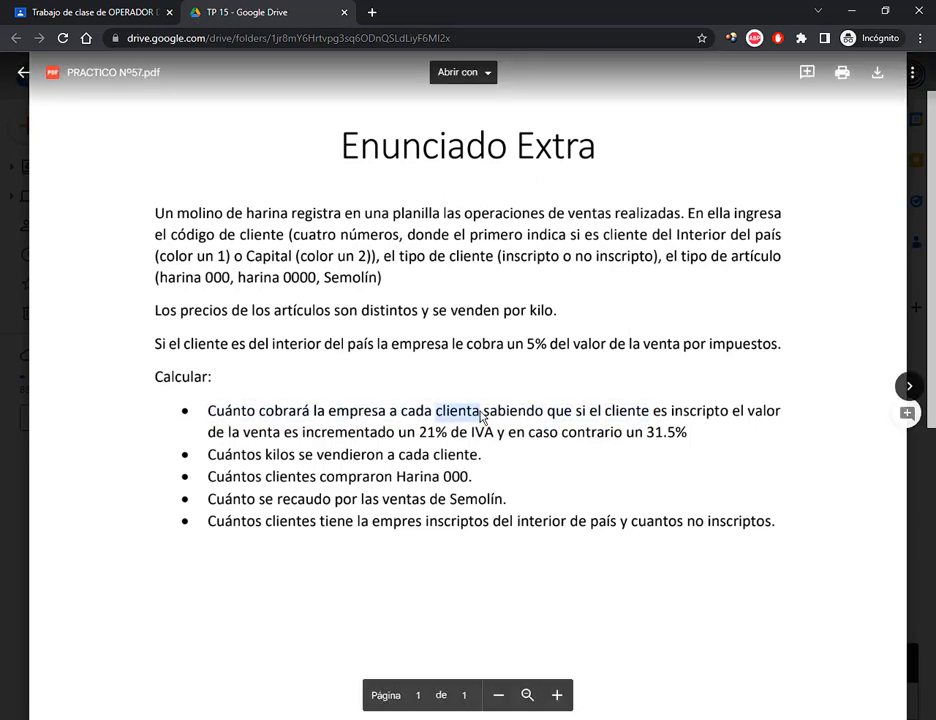
{"action": "double_click", "coordinate": [514, 412]}
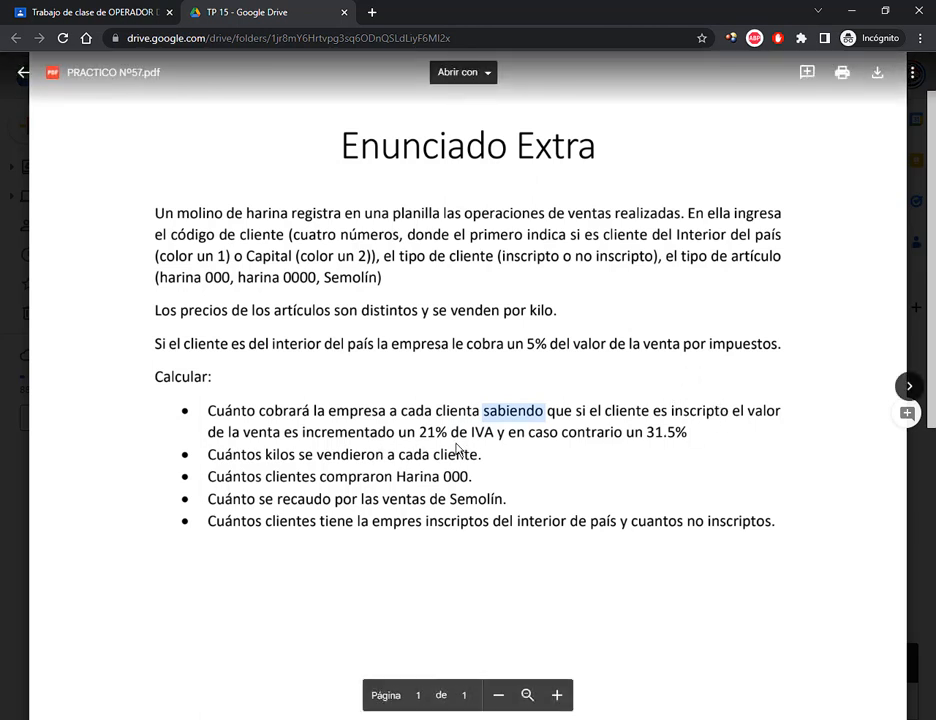
{"action": "left_click", "coordinate": [677, 444]}
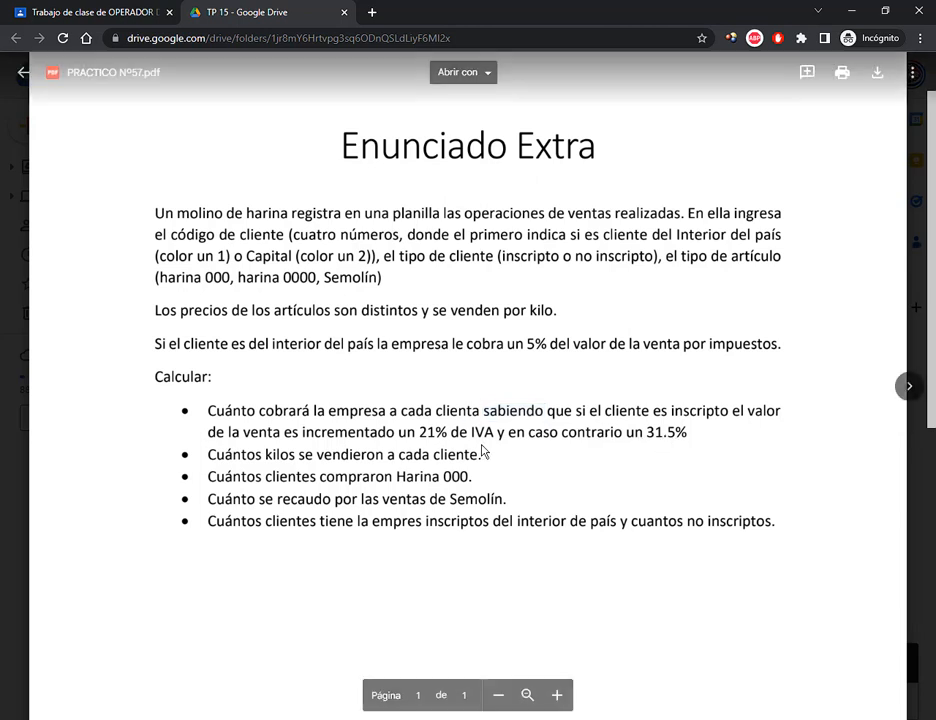
{"action": "left_click_drag", "start_coordinate": [388, 401], "coordinate": [485, 420]}
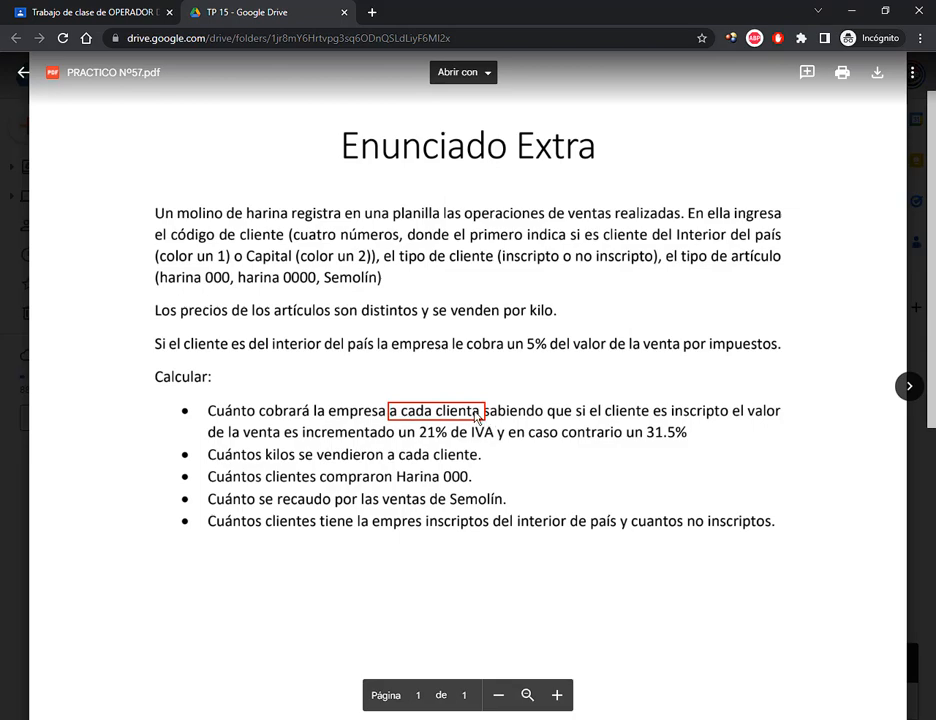
Step: Switch to Práctico 56.xlsx in Excel and examine the Productores and Destinos summary tables
{"action": "left_click", "coordinate": [447, 718]}
{"action": "left_click", "coordinate": [641, 527]}
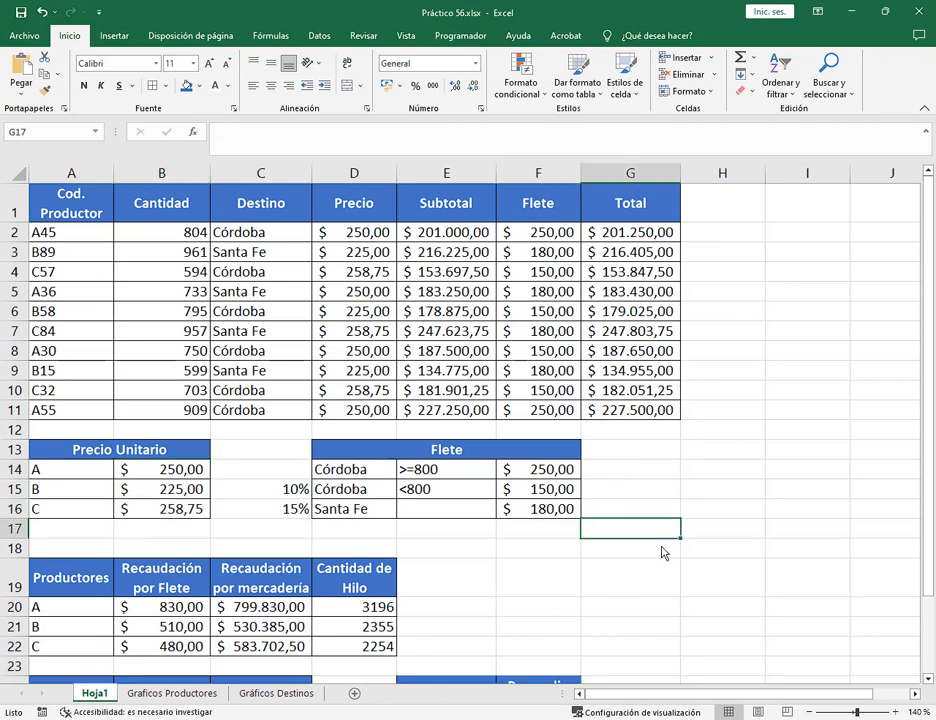
{"action": "scroll", "coordinate": [665, 554], "scroll_direction": "down", "scroll_amount": 2}
{"action": "left_click_drag", "start_coordinate": [26, 411], "coordinate": [410, 527]}
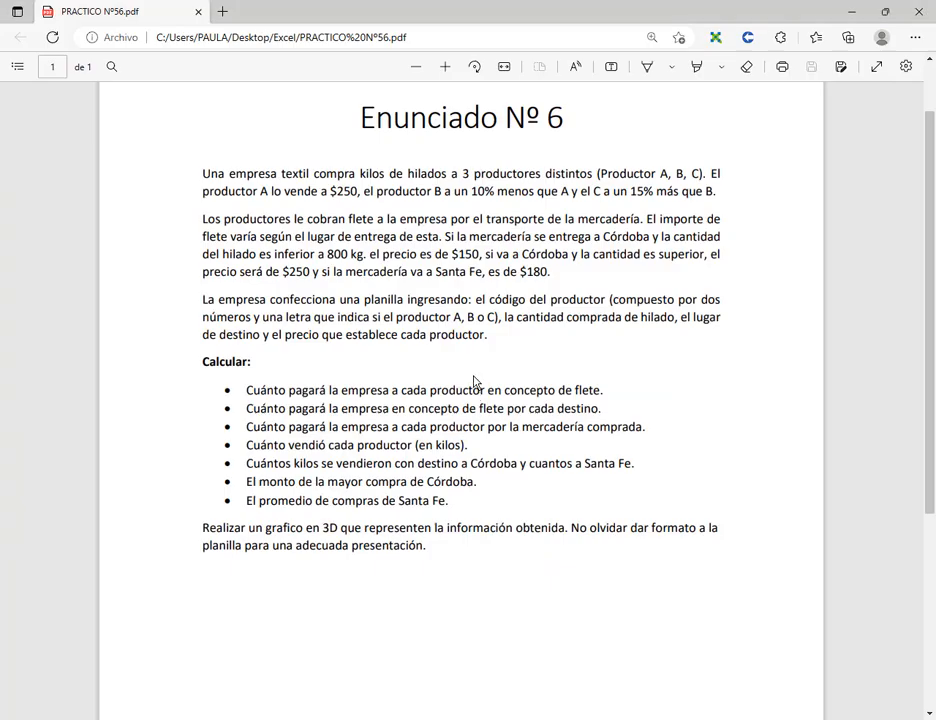
Step: Close PRACTICO Nº56.pdf and return to the Google Meet call in Chrome
{"action": "left_click", "coordinate": [920, 9]}
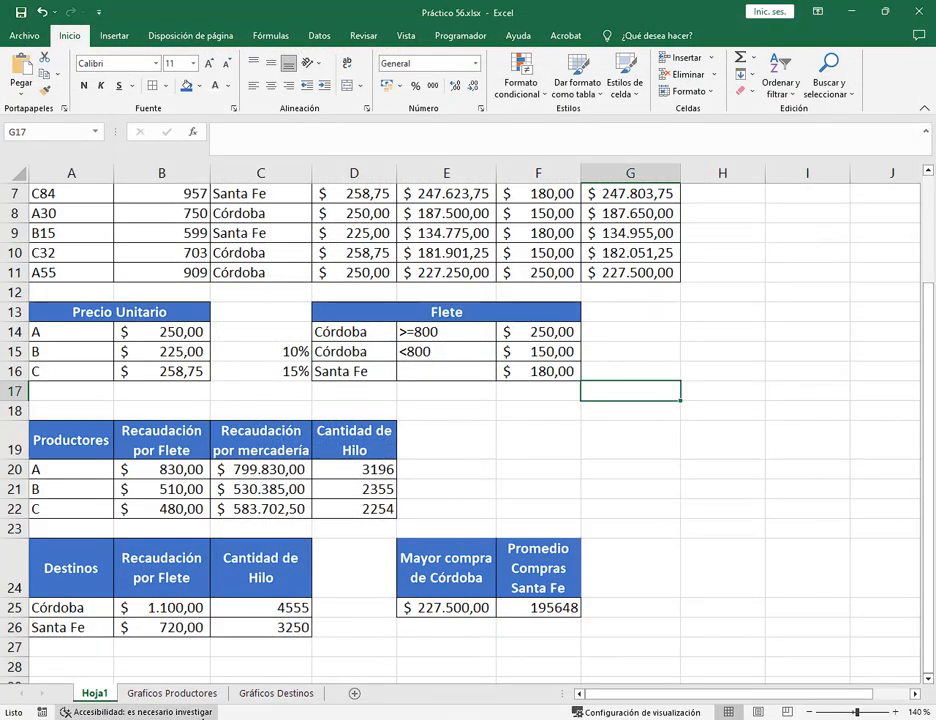
{"action": "left_click", "coordinate": [195, 719]}
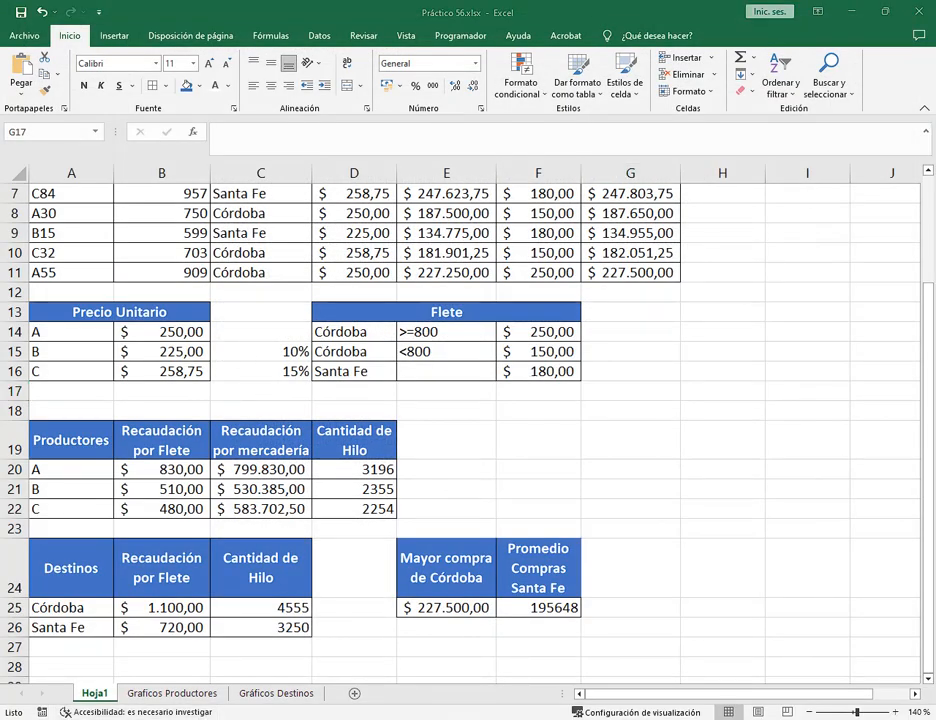
{"action": "left_click", "coordinate": [240, 650]}
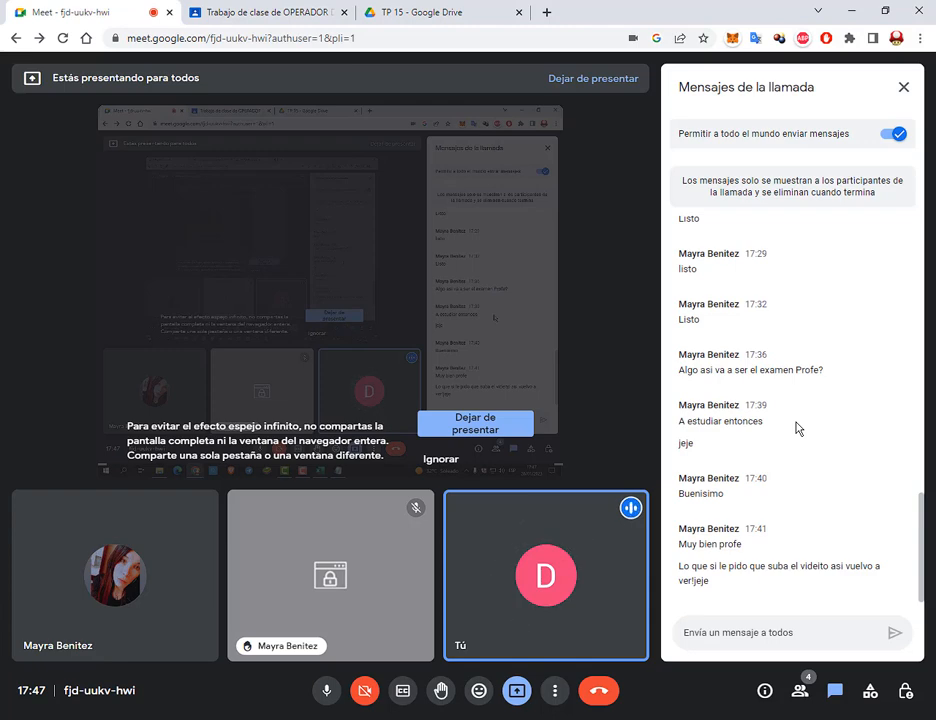